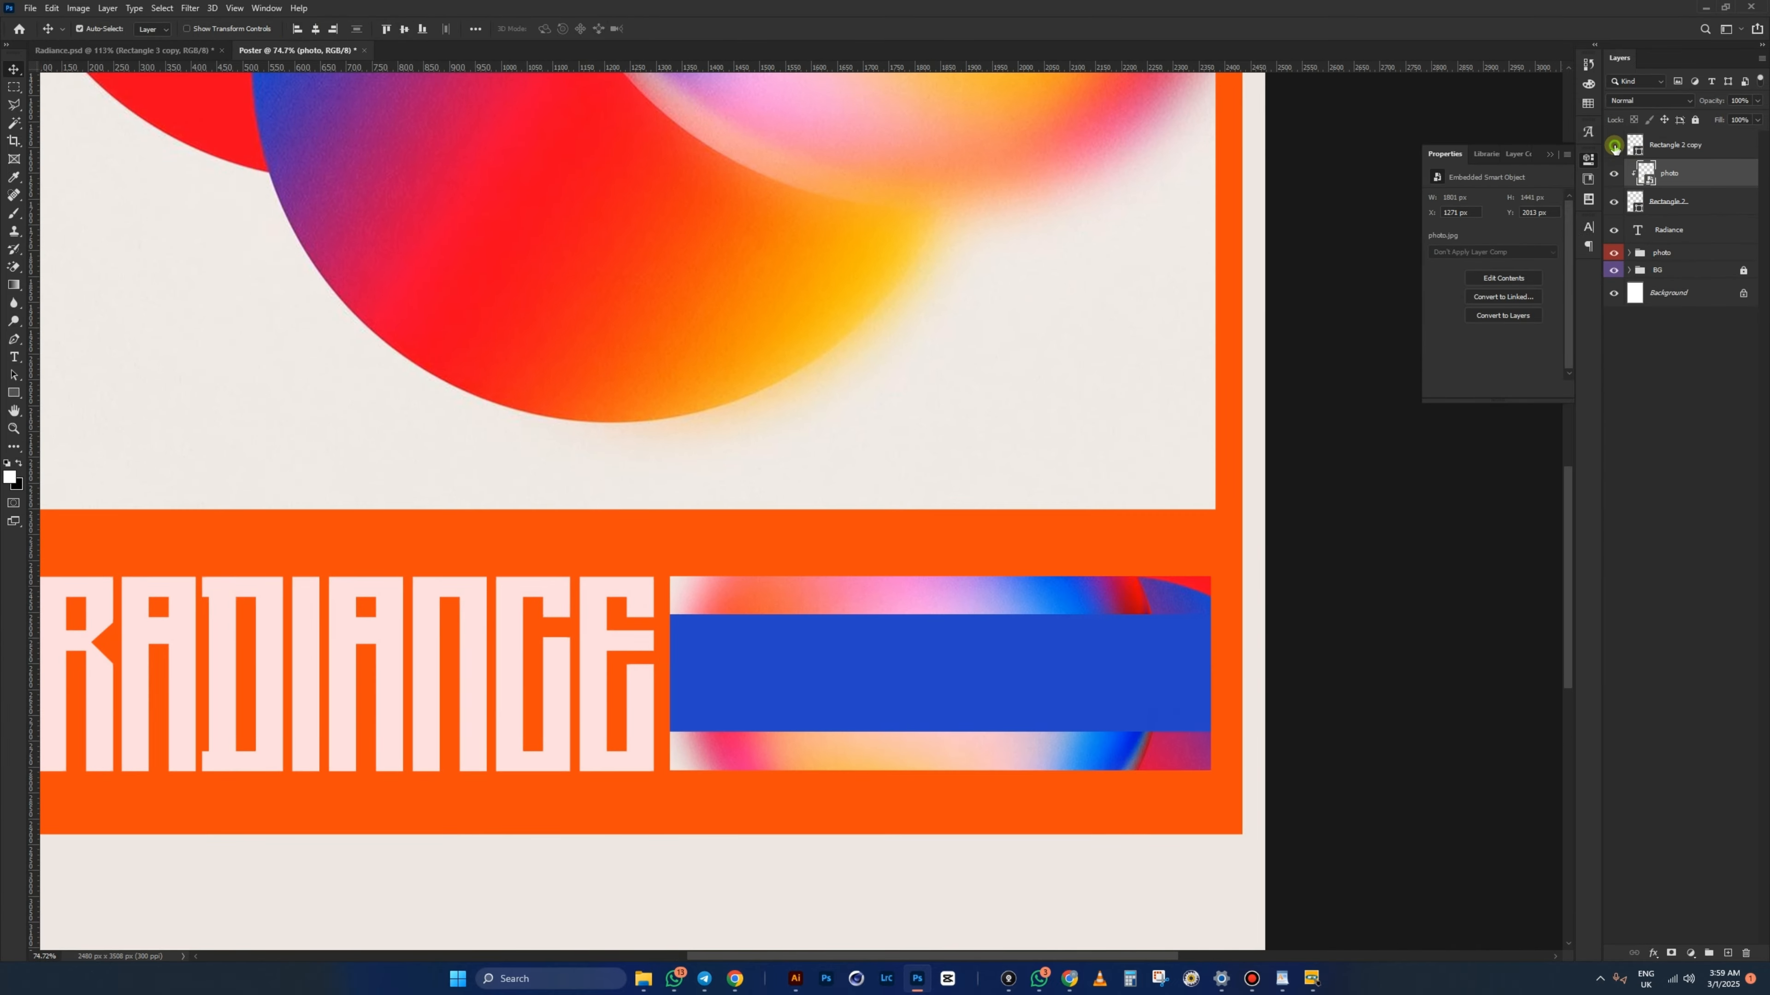
- Draw a long strip below the body paragraph
{"action": "left_click", "coordinate": [12, 356]}
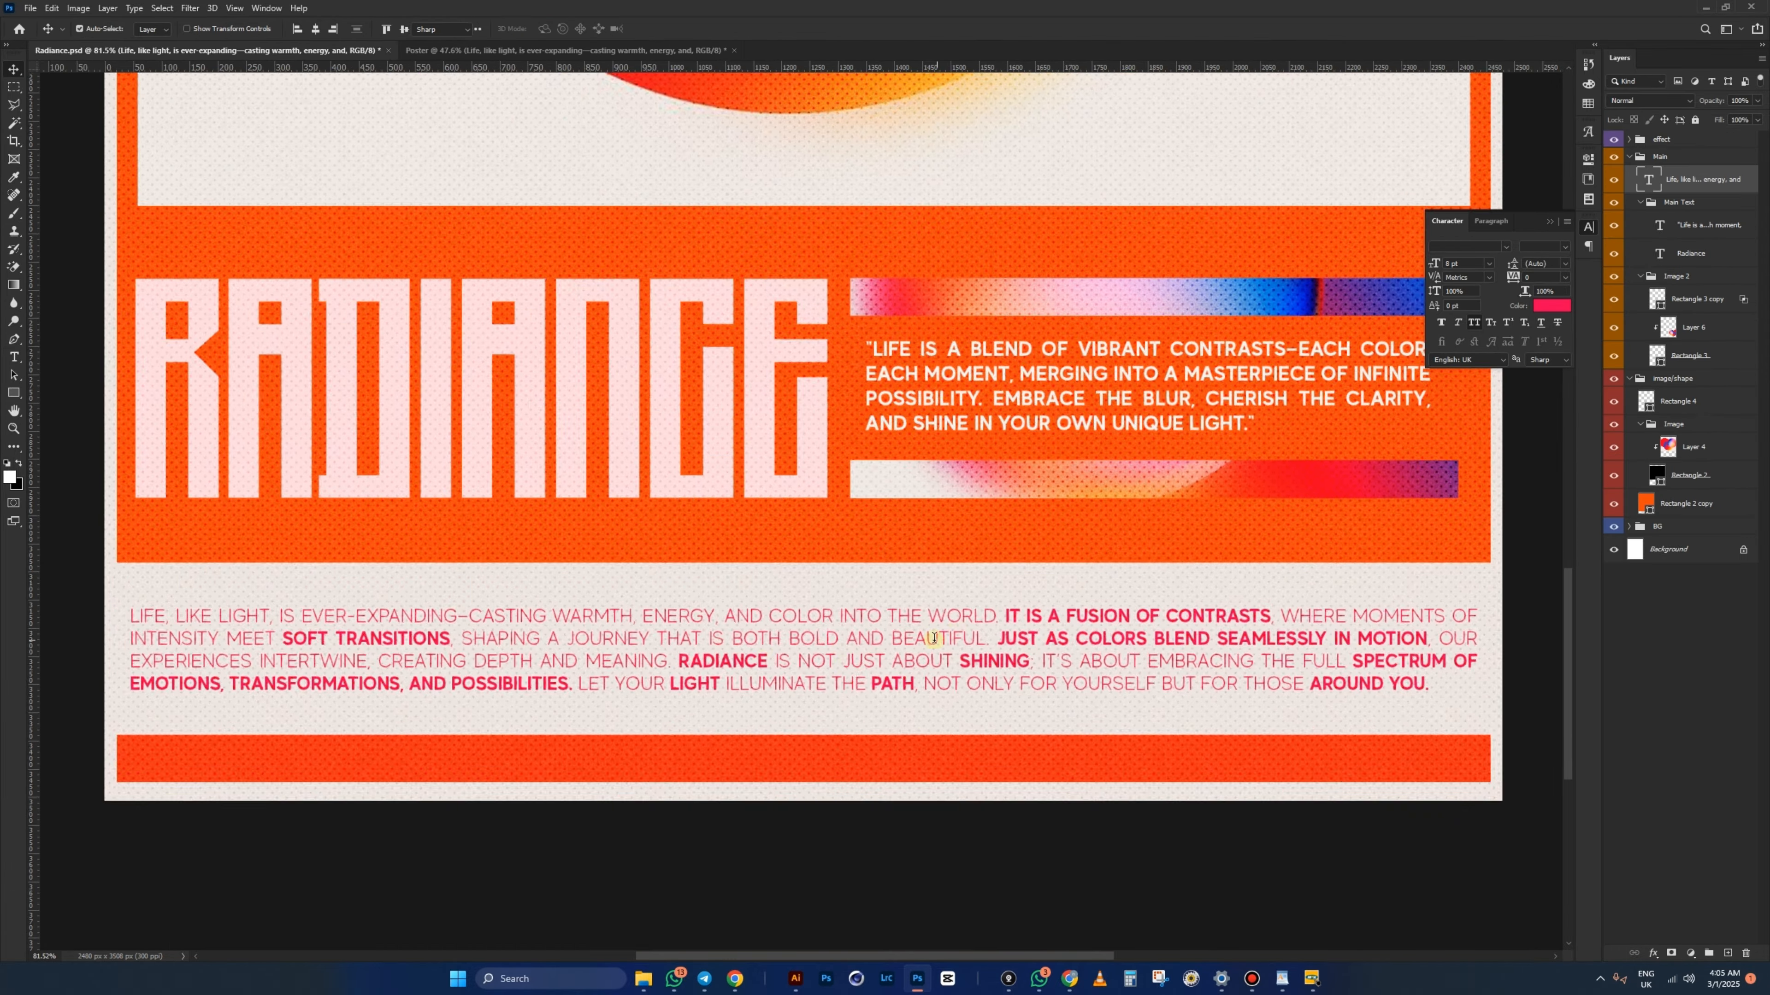
{"action": "left_click_drag", "start_coordinate": [290, 690], "coordinate": [1339, 721]}
{"action": "left_click_drag", "start_coordinate": [1339, 721], "coordinate": [1339, 721]}
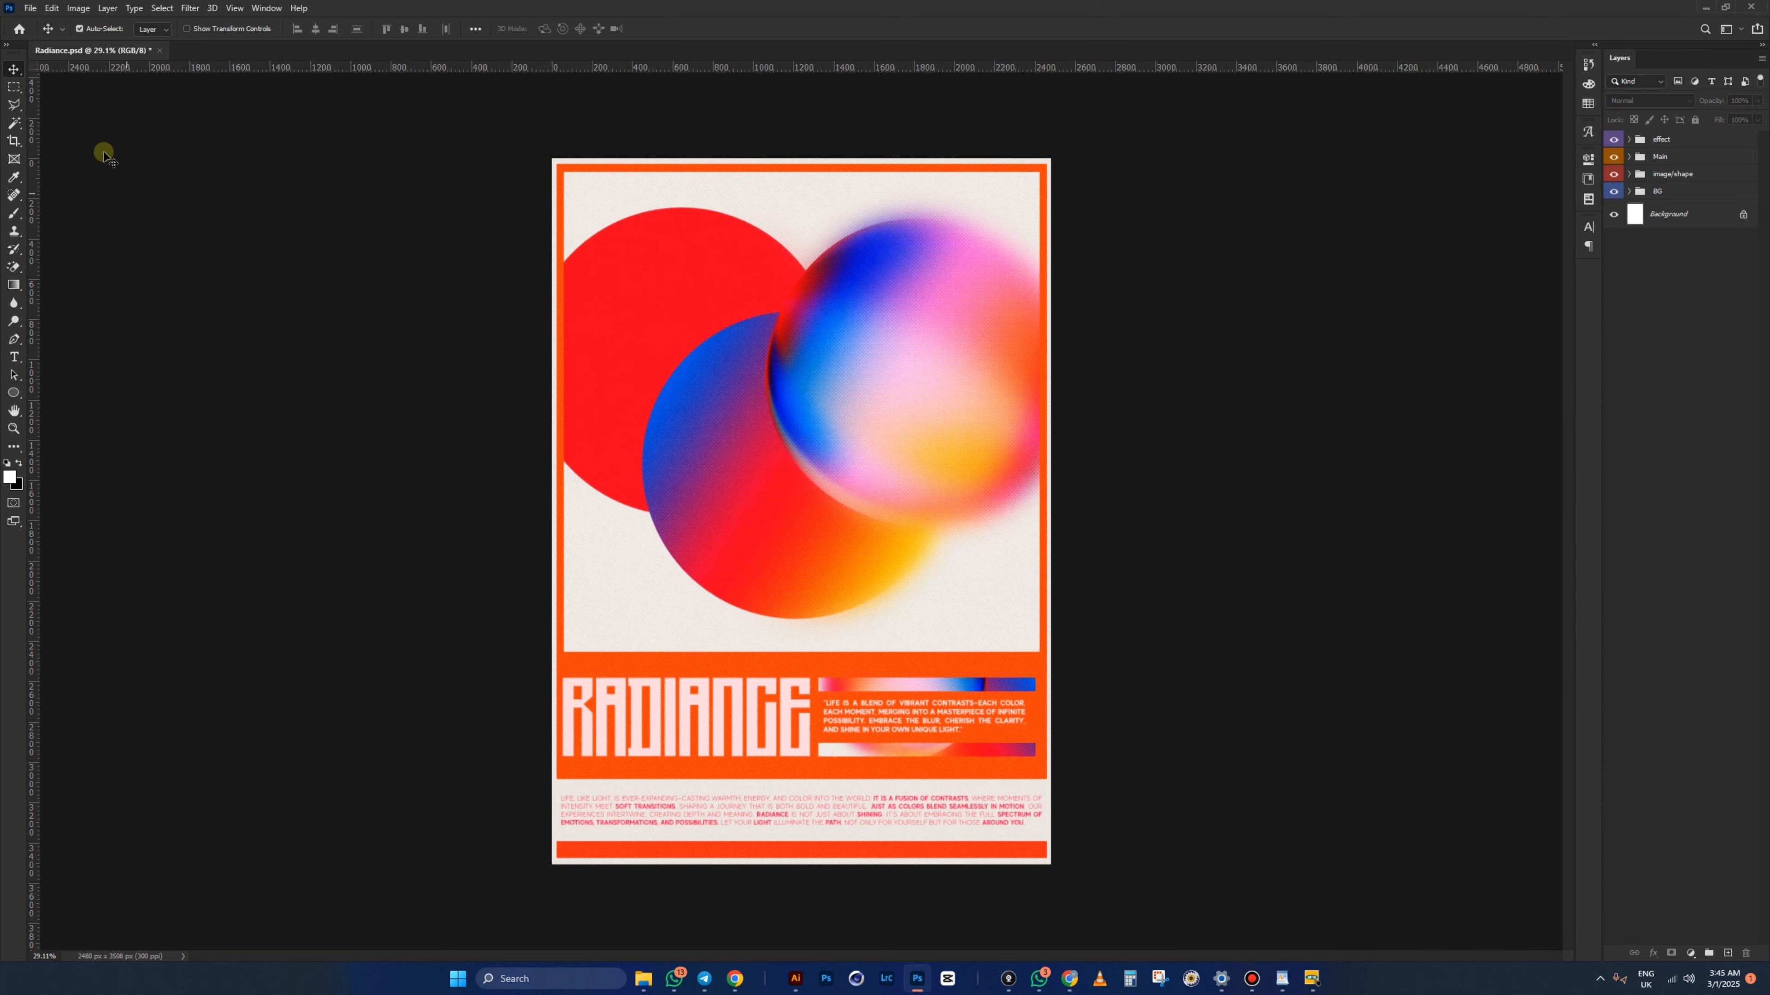
- Create a new A4 print document at 300 ppi named Poster
{"action": "left_click", "coordinate": [31, 14]}
{"action": "left_click", "coordinate": [42, 22]}
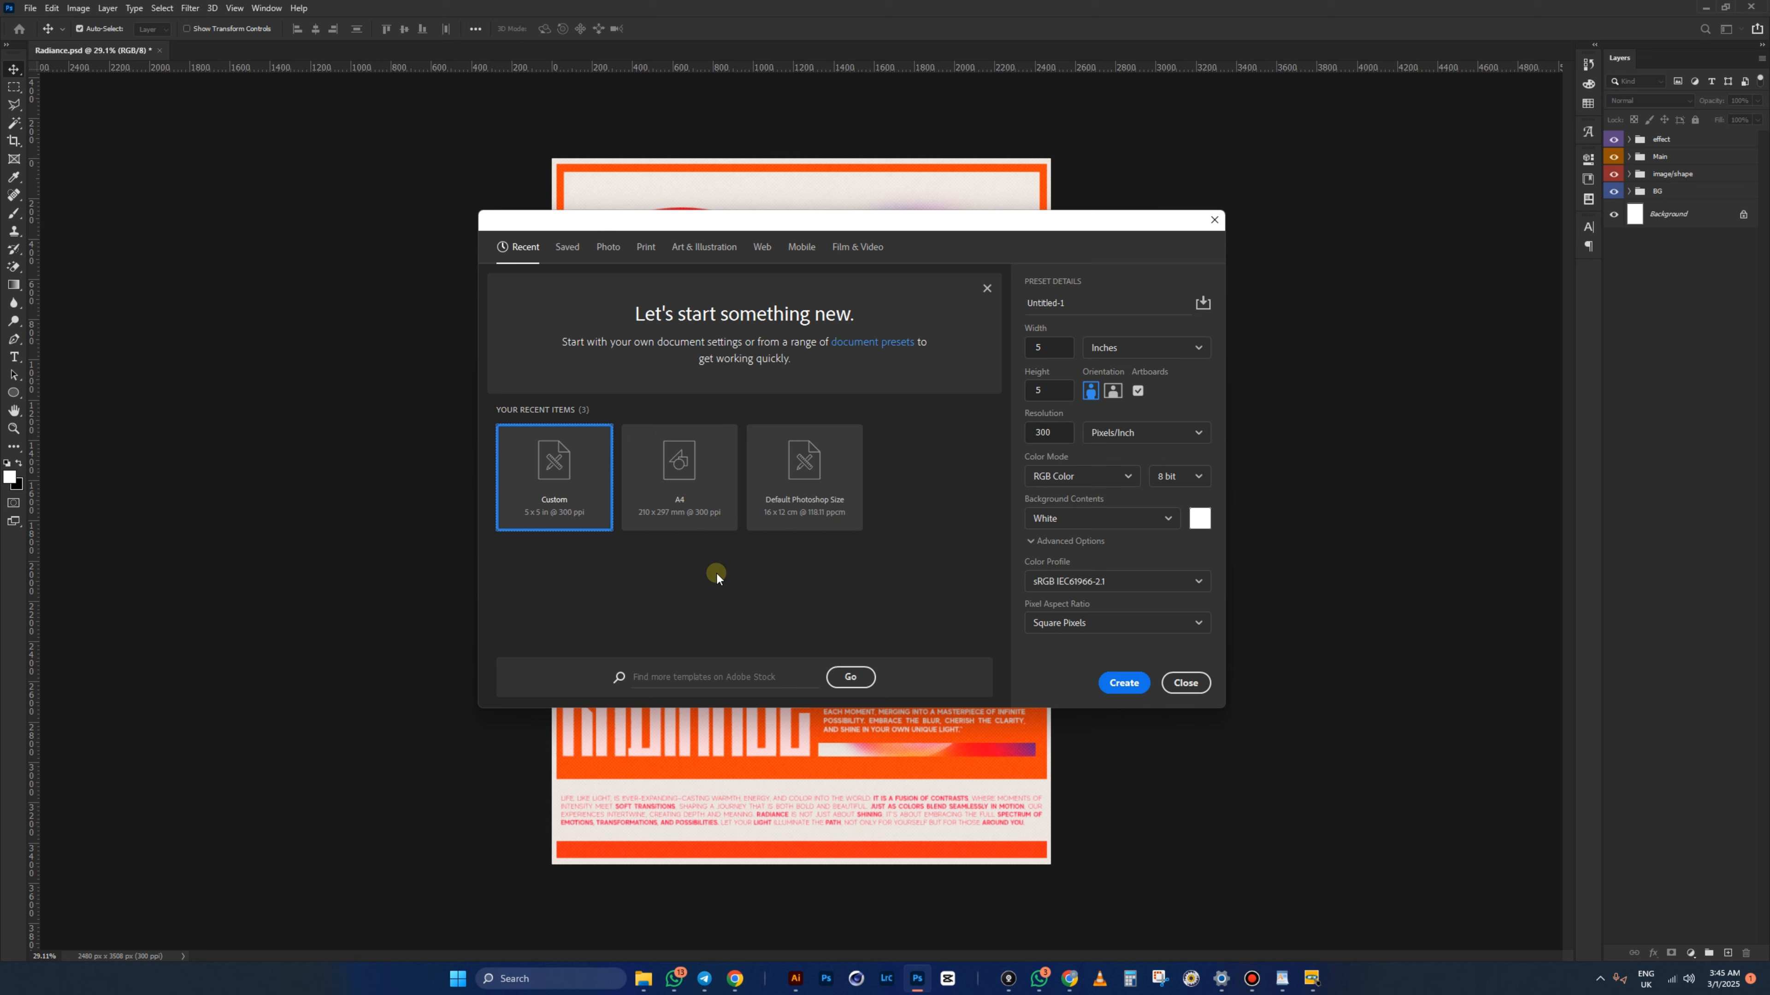
{"action": "left_click", "coordinate": [680, 466]}
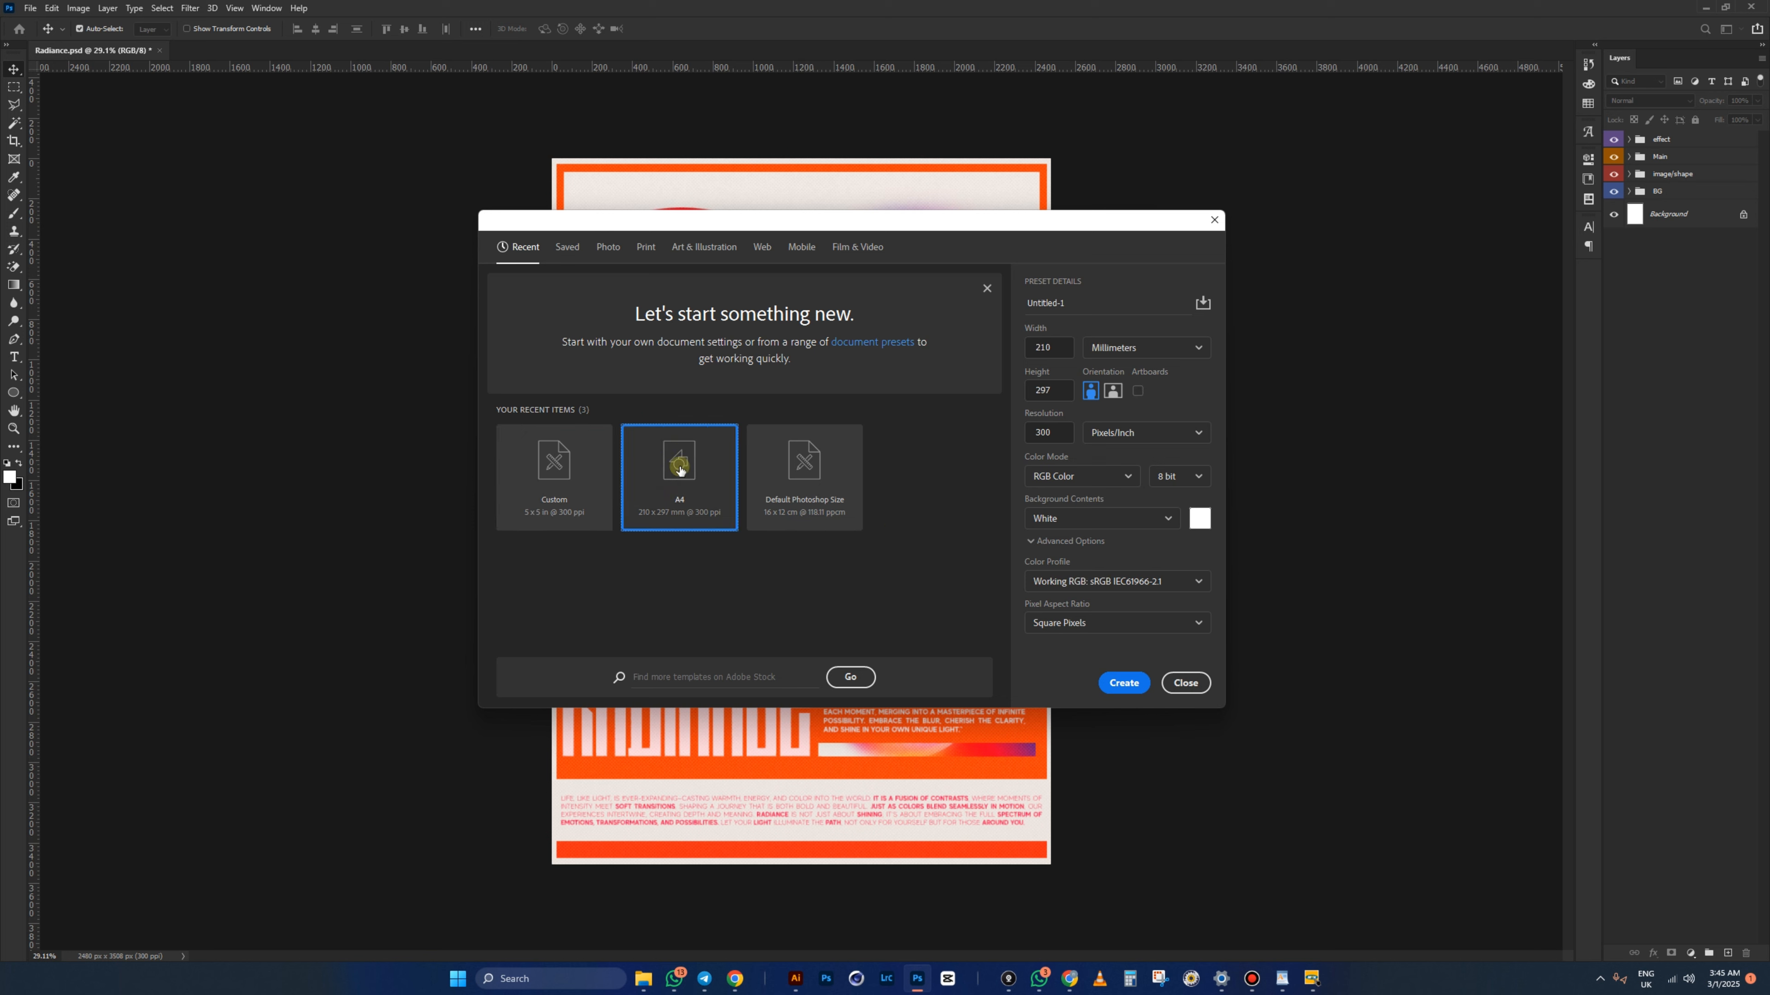
{"action": "left_click", "coordinate": [644, 250]}
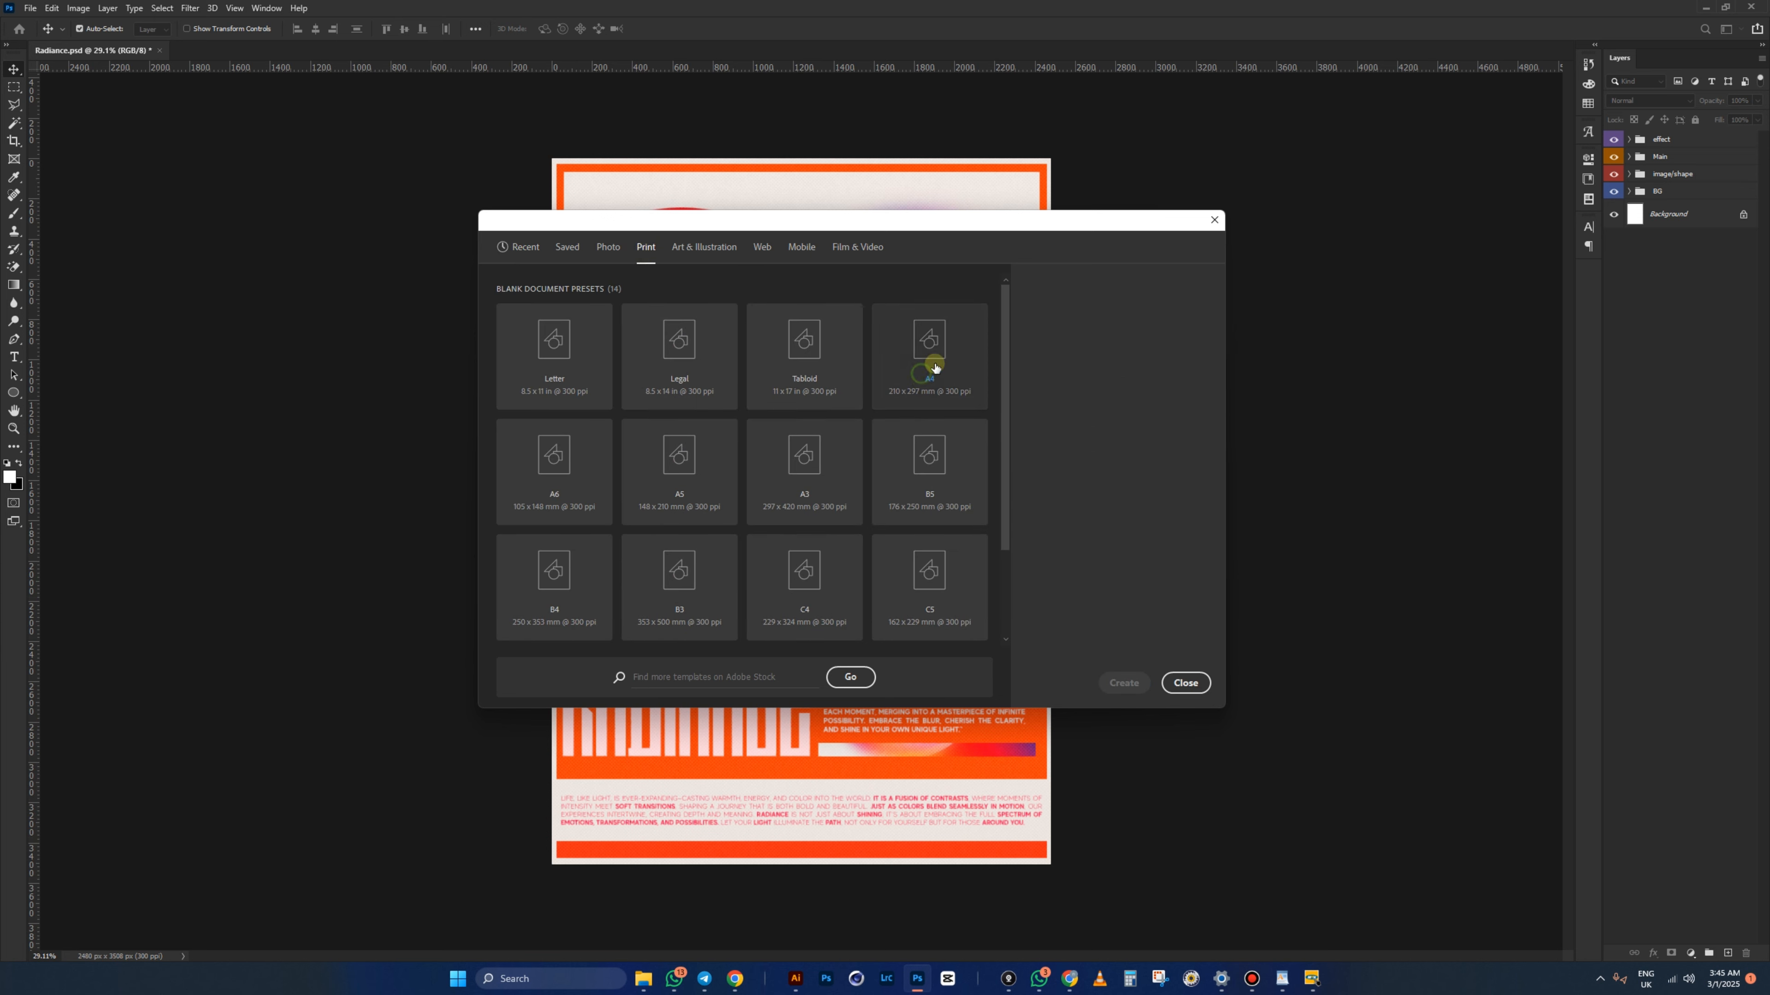
{"action": "left_click", "coordinate": [921, 370]}
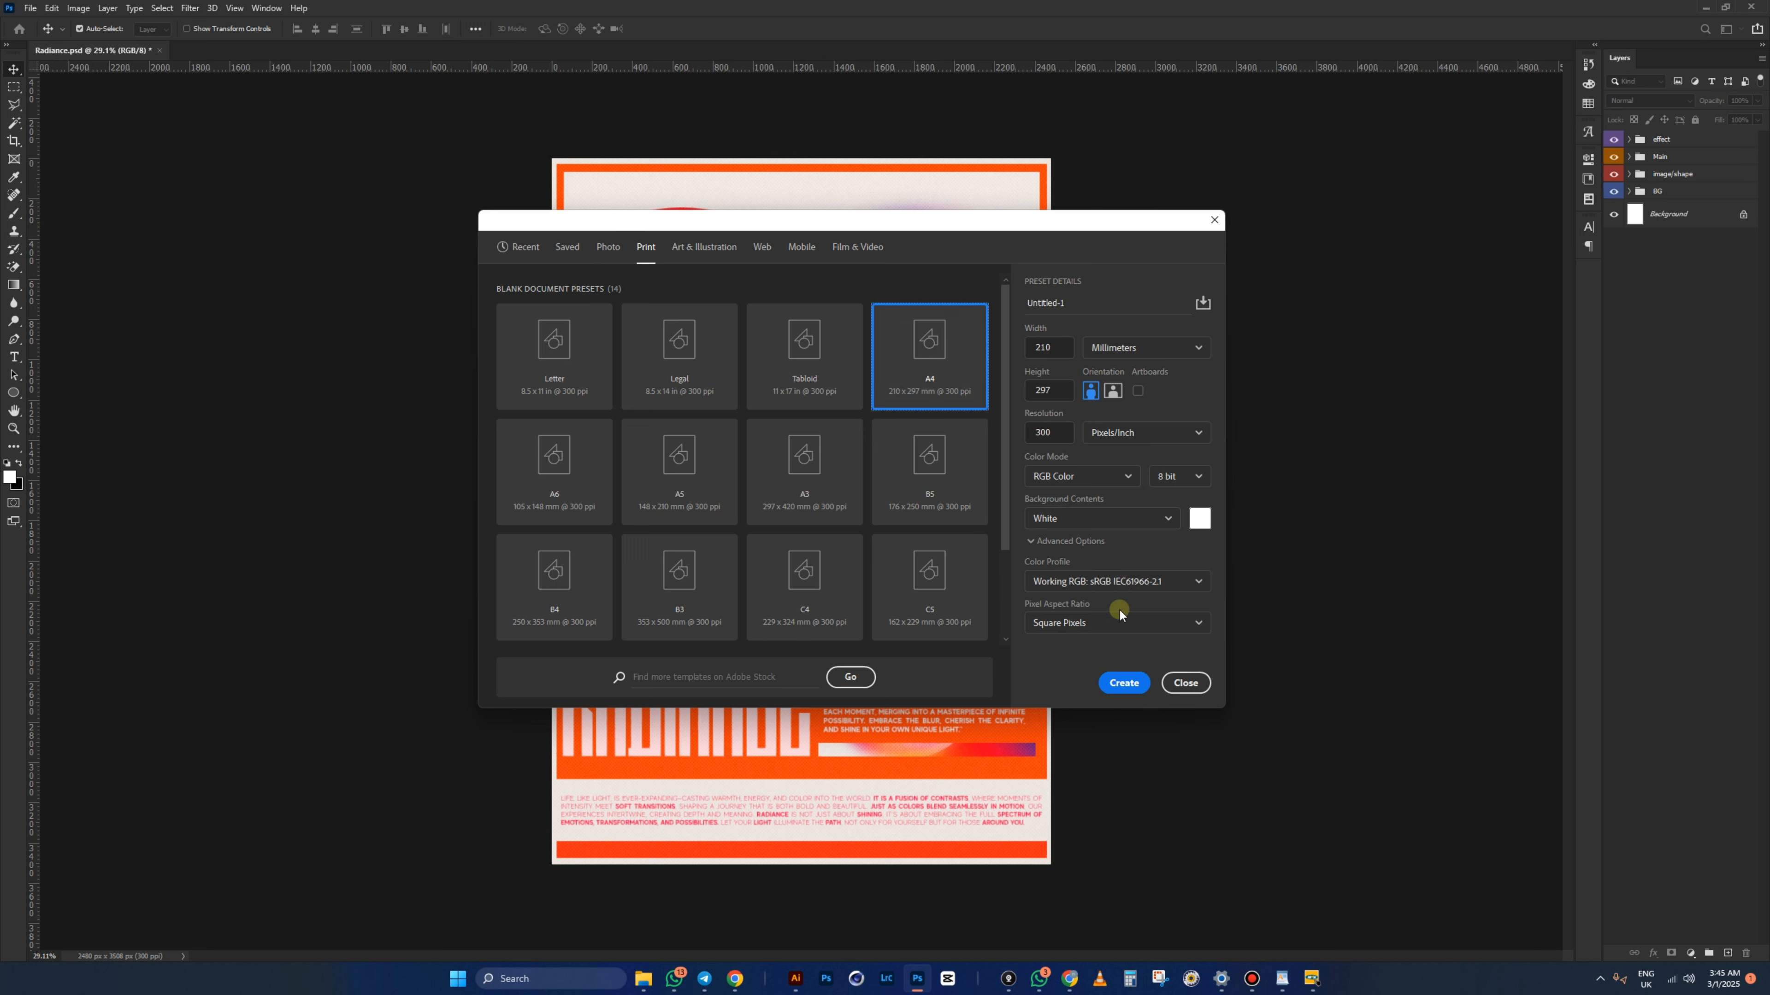
{"action": "left_click_drag", "start_coordinate": [1078, 305], "coordinate": [1037, 302]}
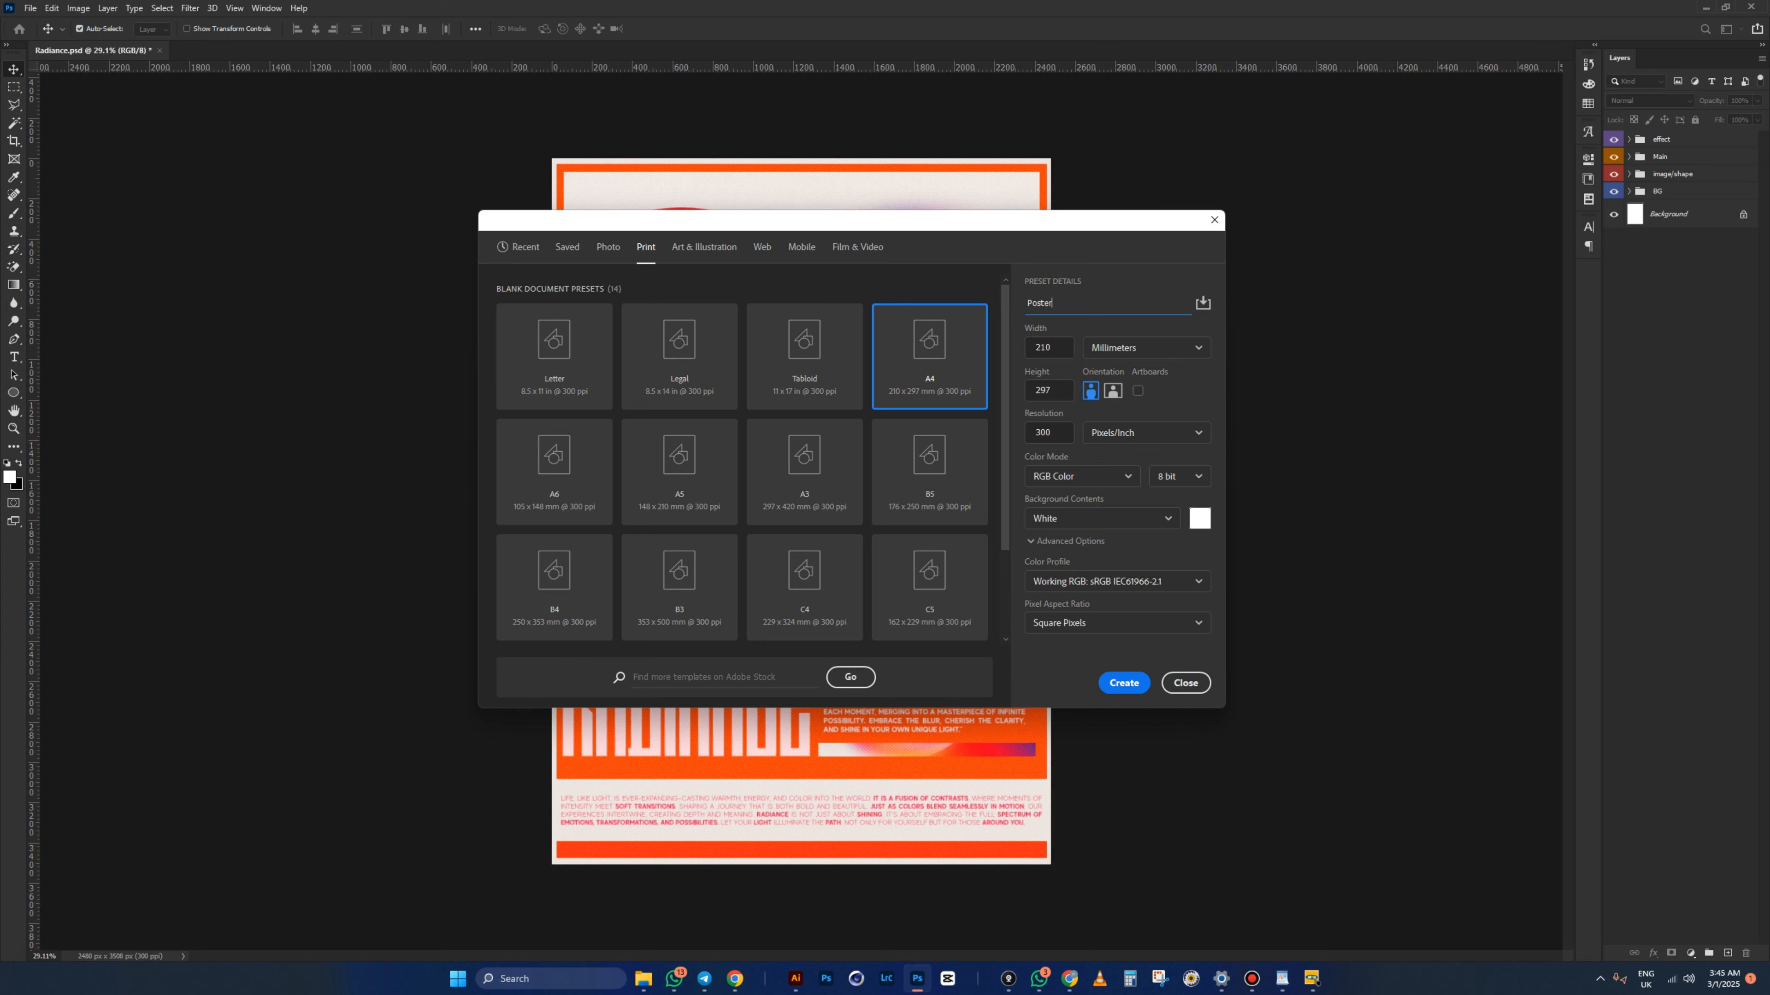
{"action": "left_click", "coordinate": [1121, 682]}
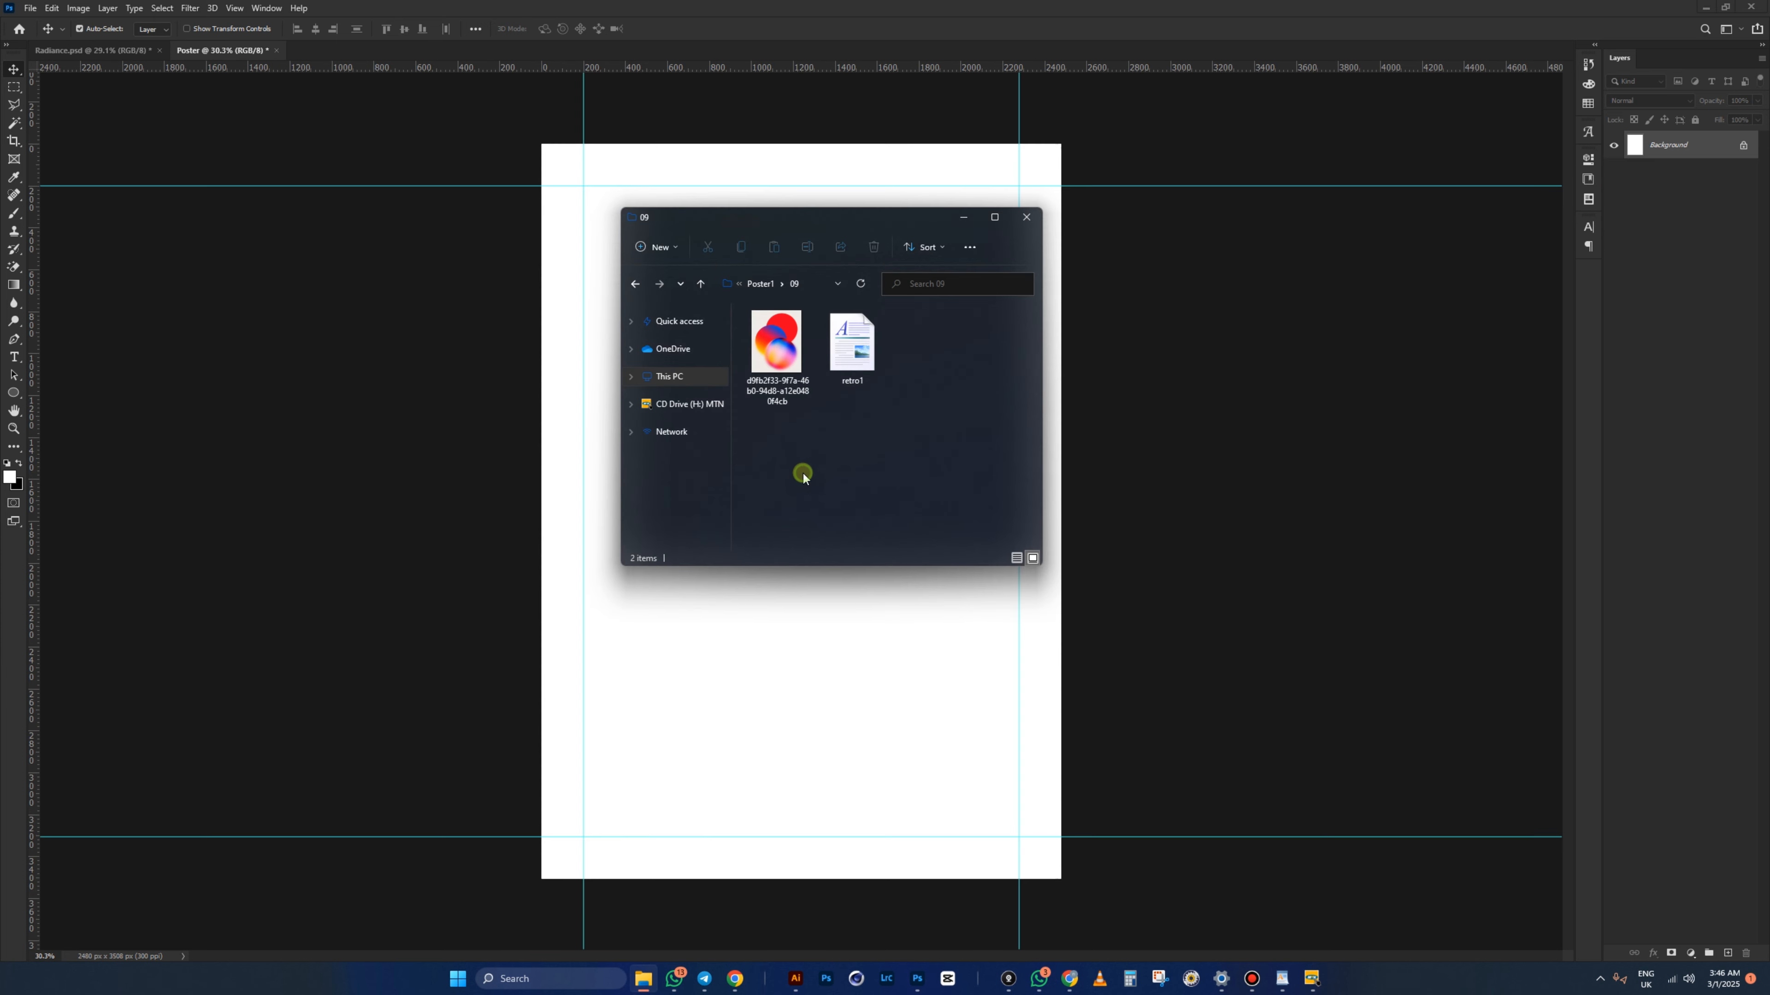
- Open retro1 in WordPad to read the poster text, then go back to Radiance.psd
{"action": "left_click", "coordinate": [776, 342]}
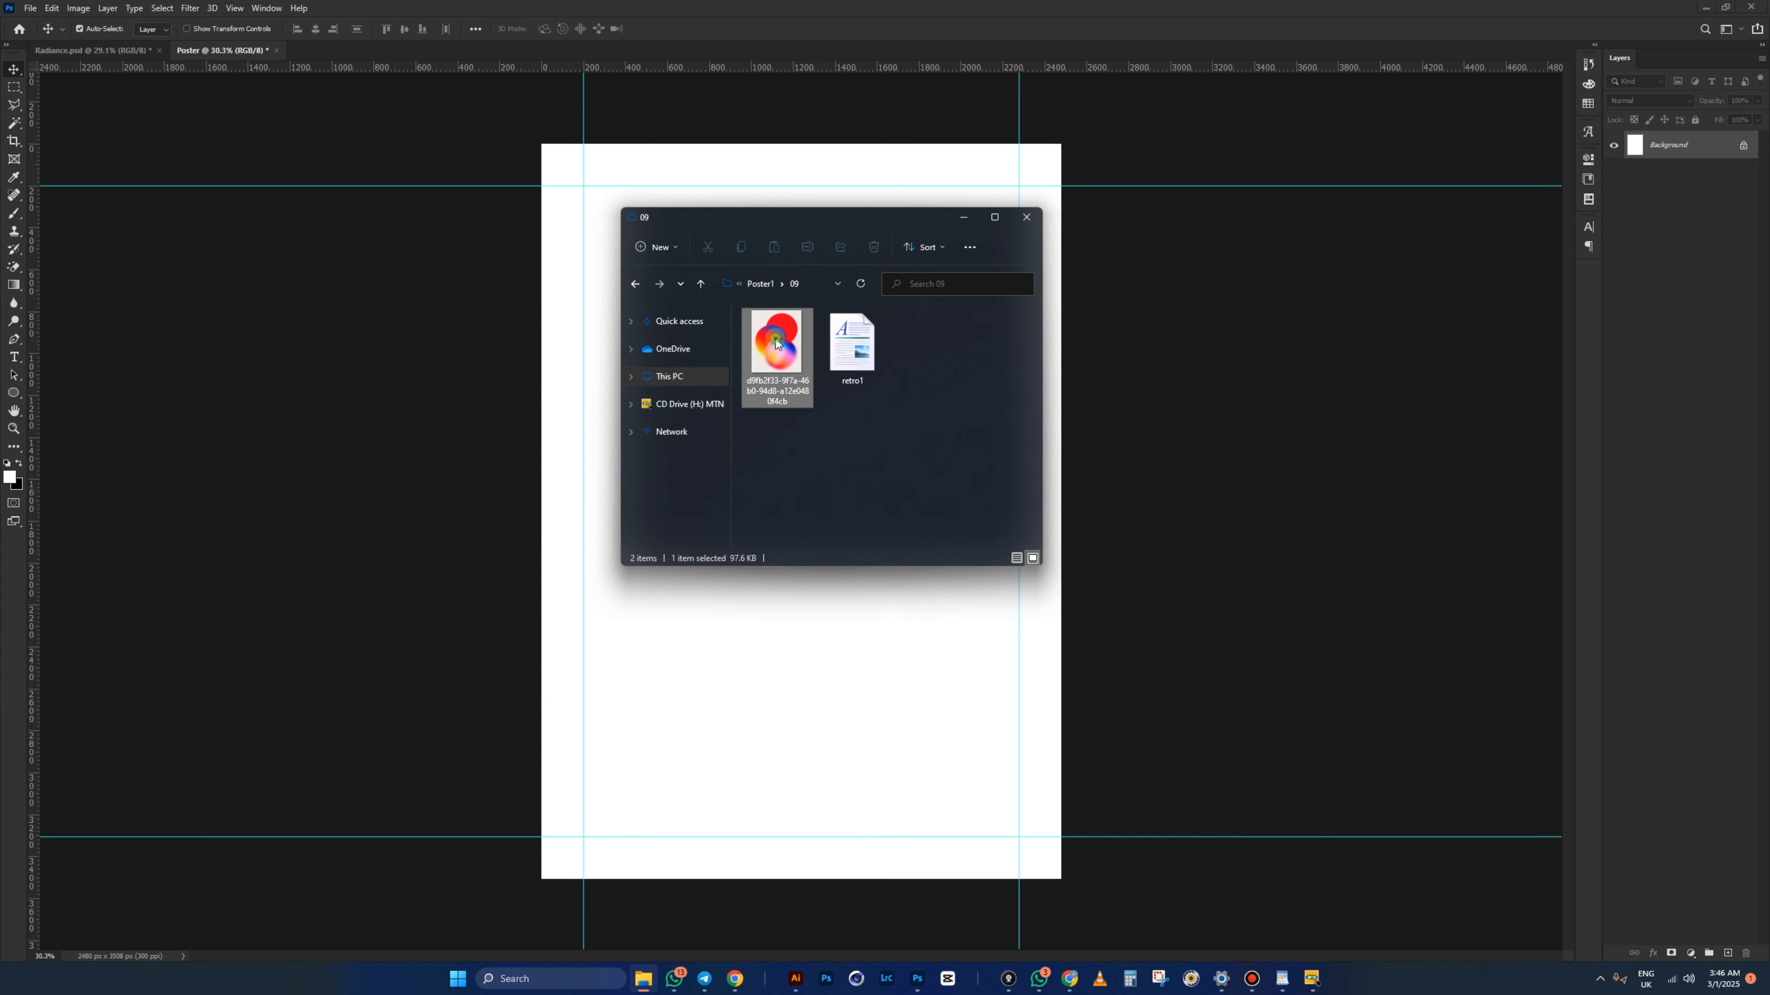
{"action": "left_click", "coordinate": [868, 364]}
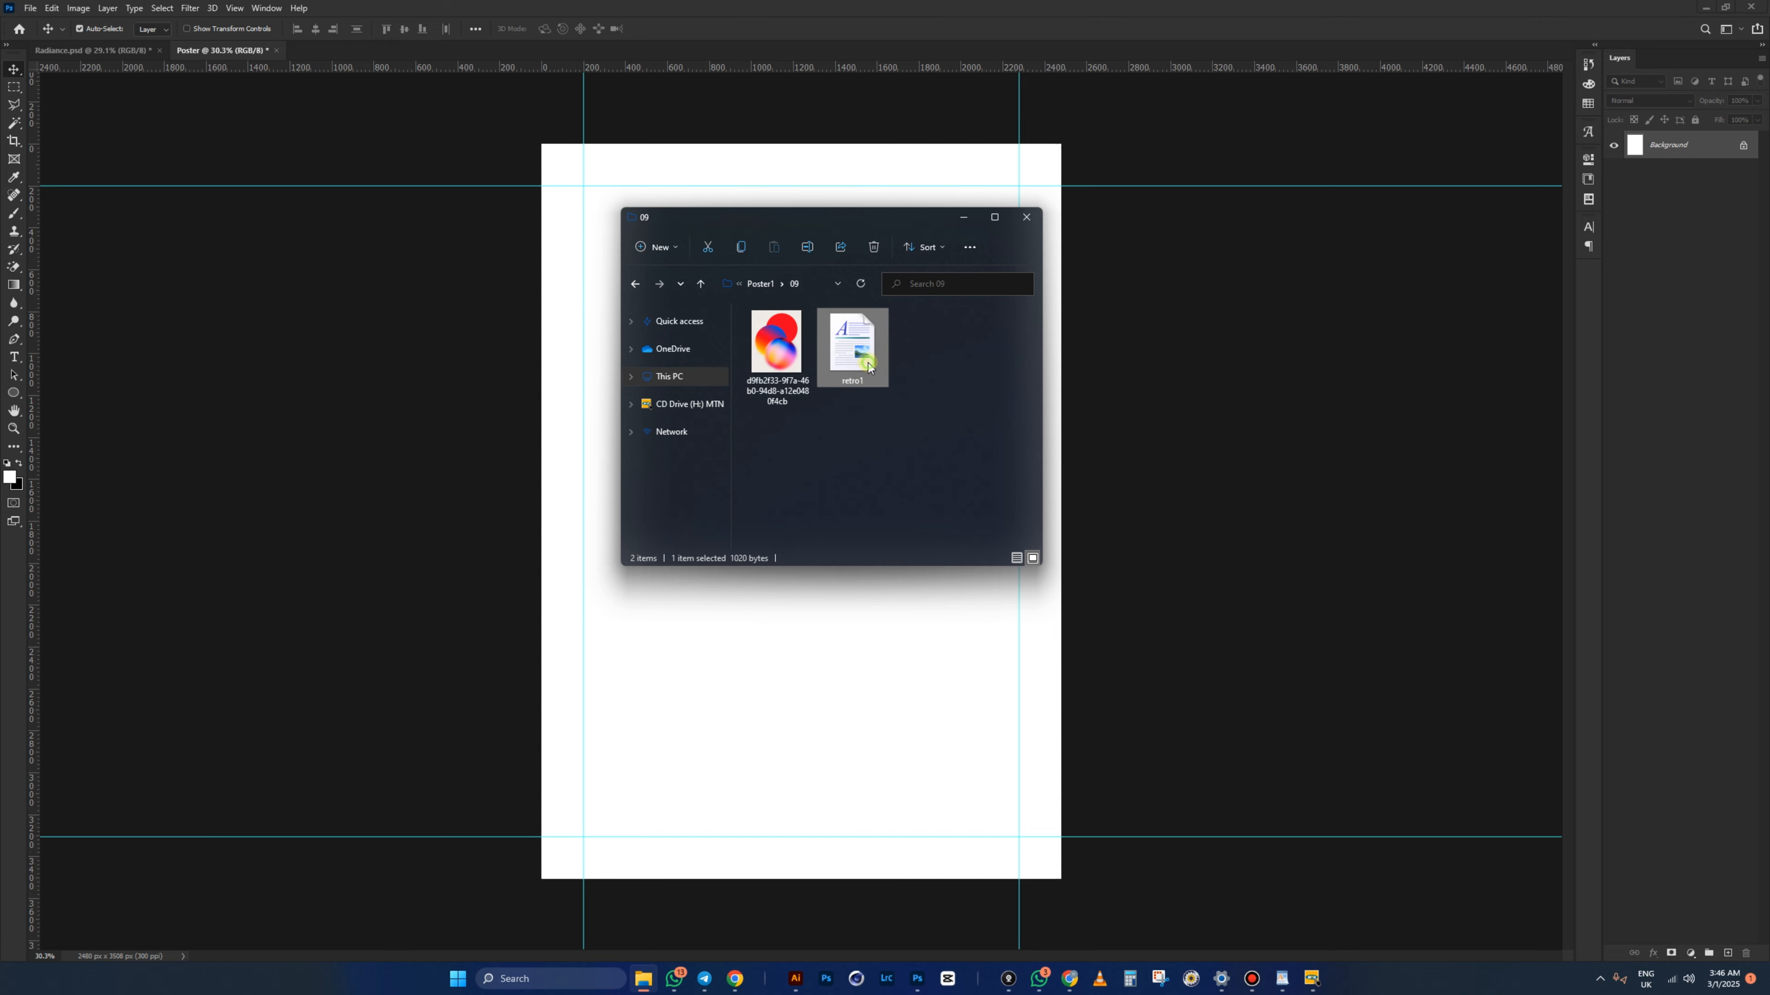
{"action": "double_click", "coordinate": [868, 364]}
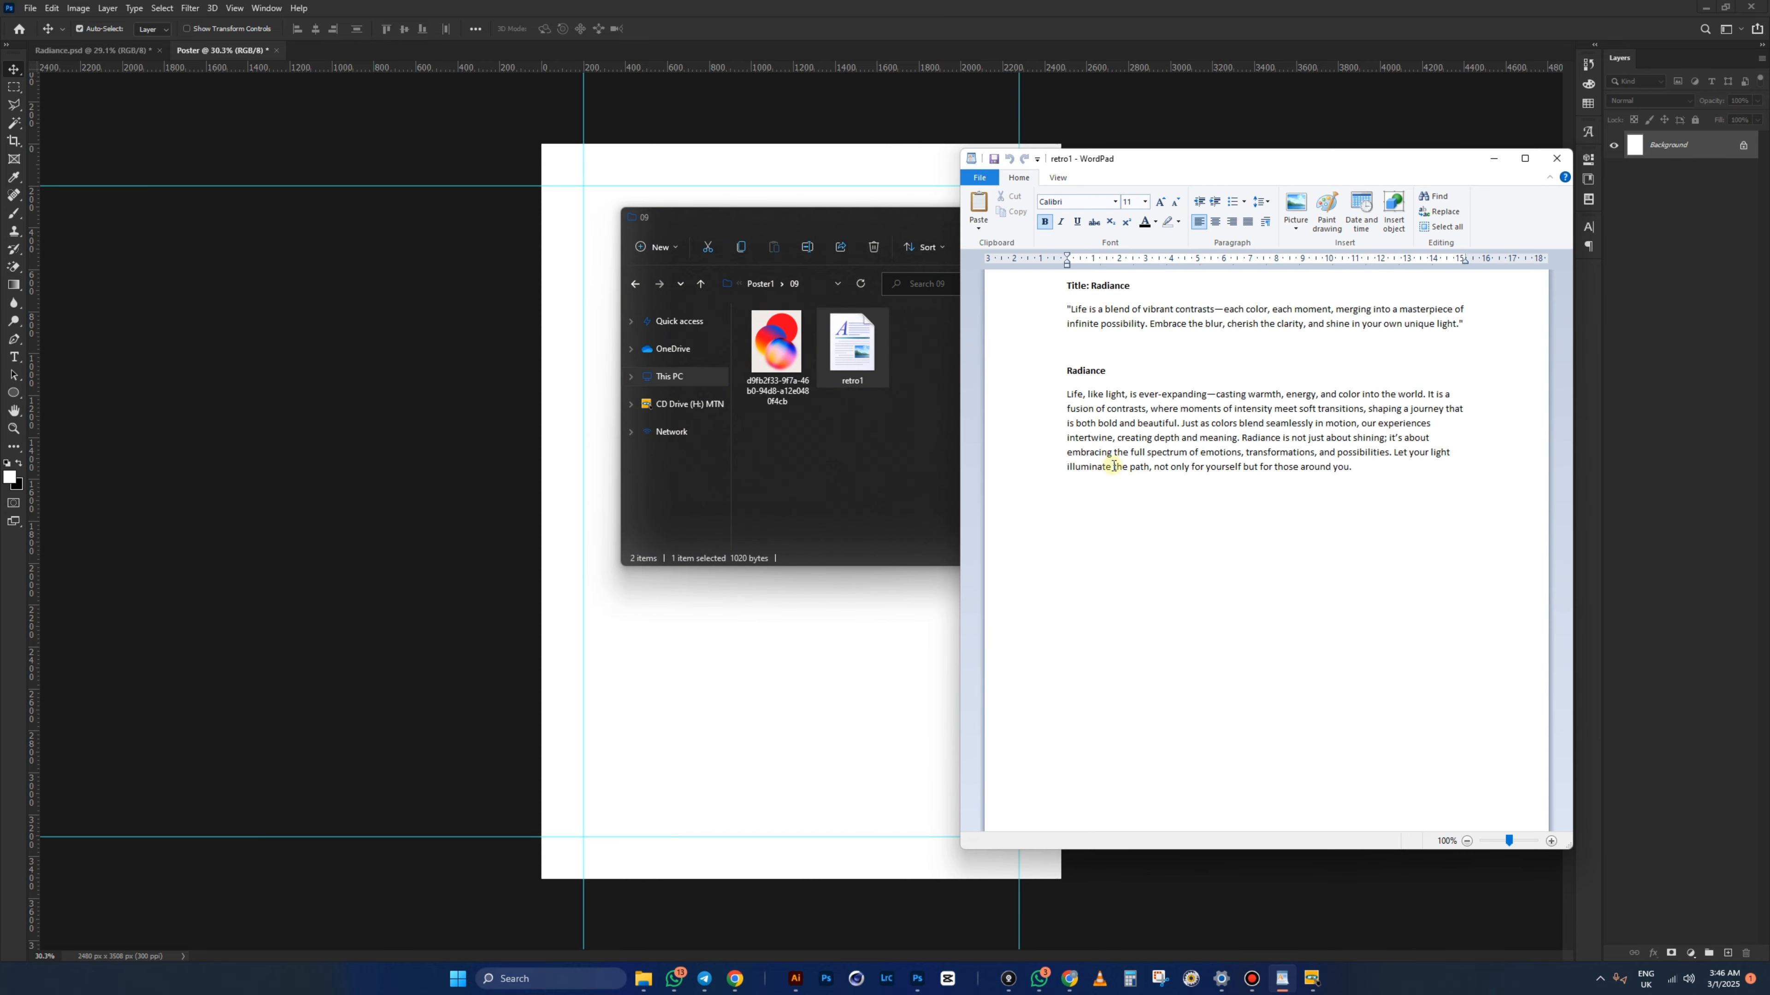
{"action": "left_click", "coordinate": [1113, 467]}
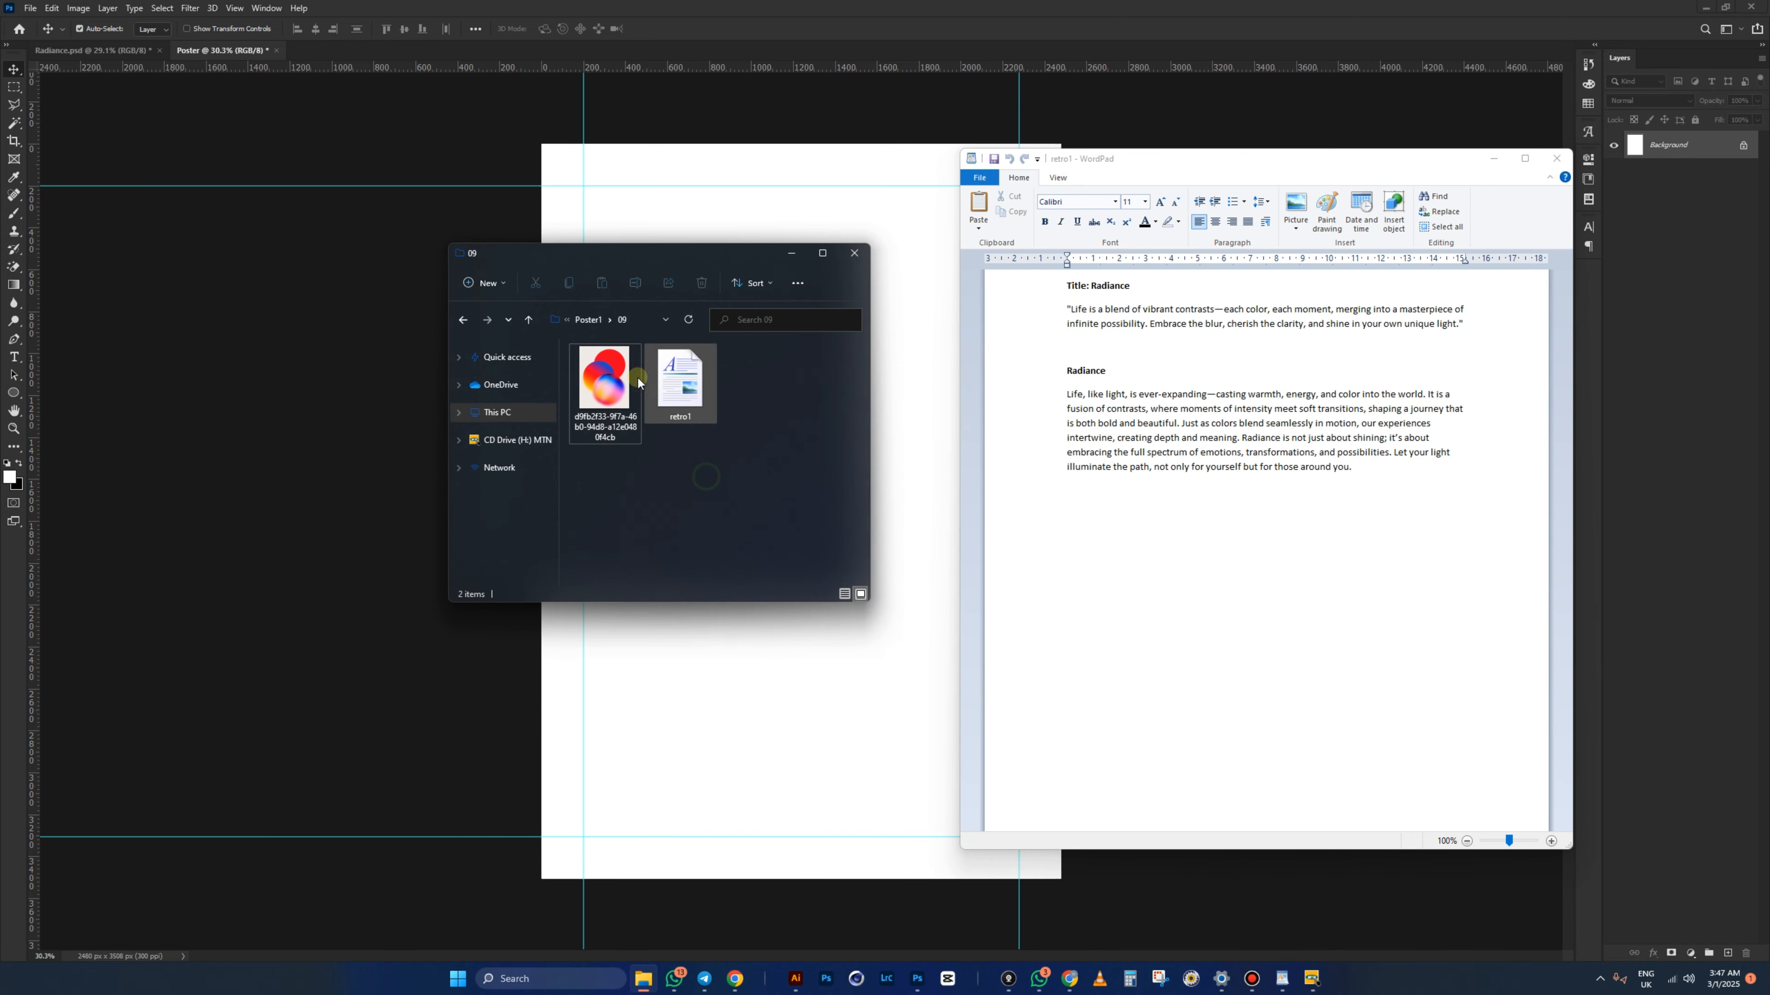
{"action": "left_click", "coordinate": [604, 390]}
{"action": "left_click", "coordinate": [1164, 346]}
{"action": "left_click", "coordinate": [434, 132]}
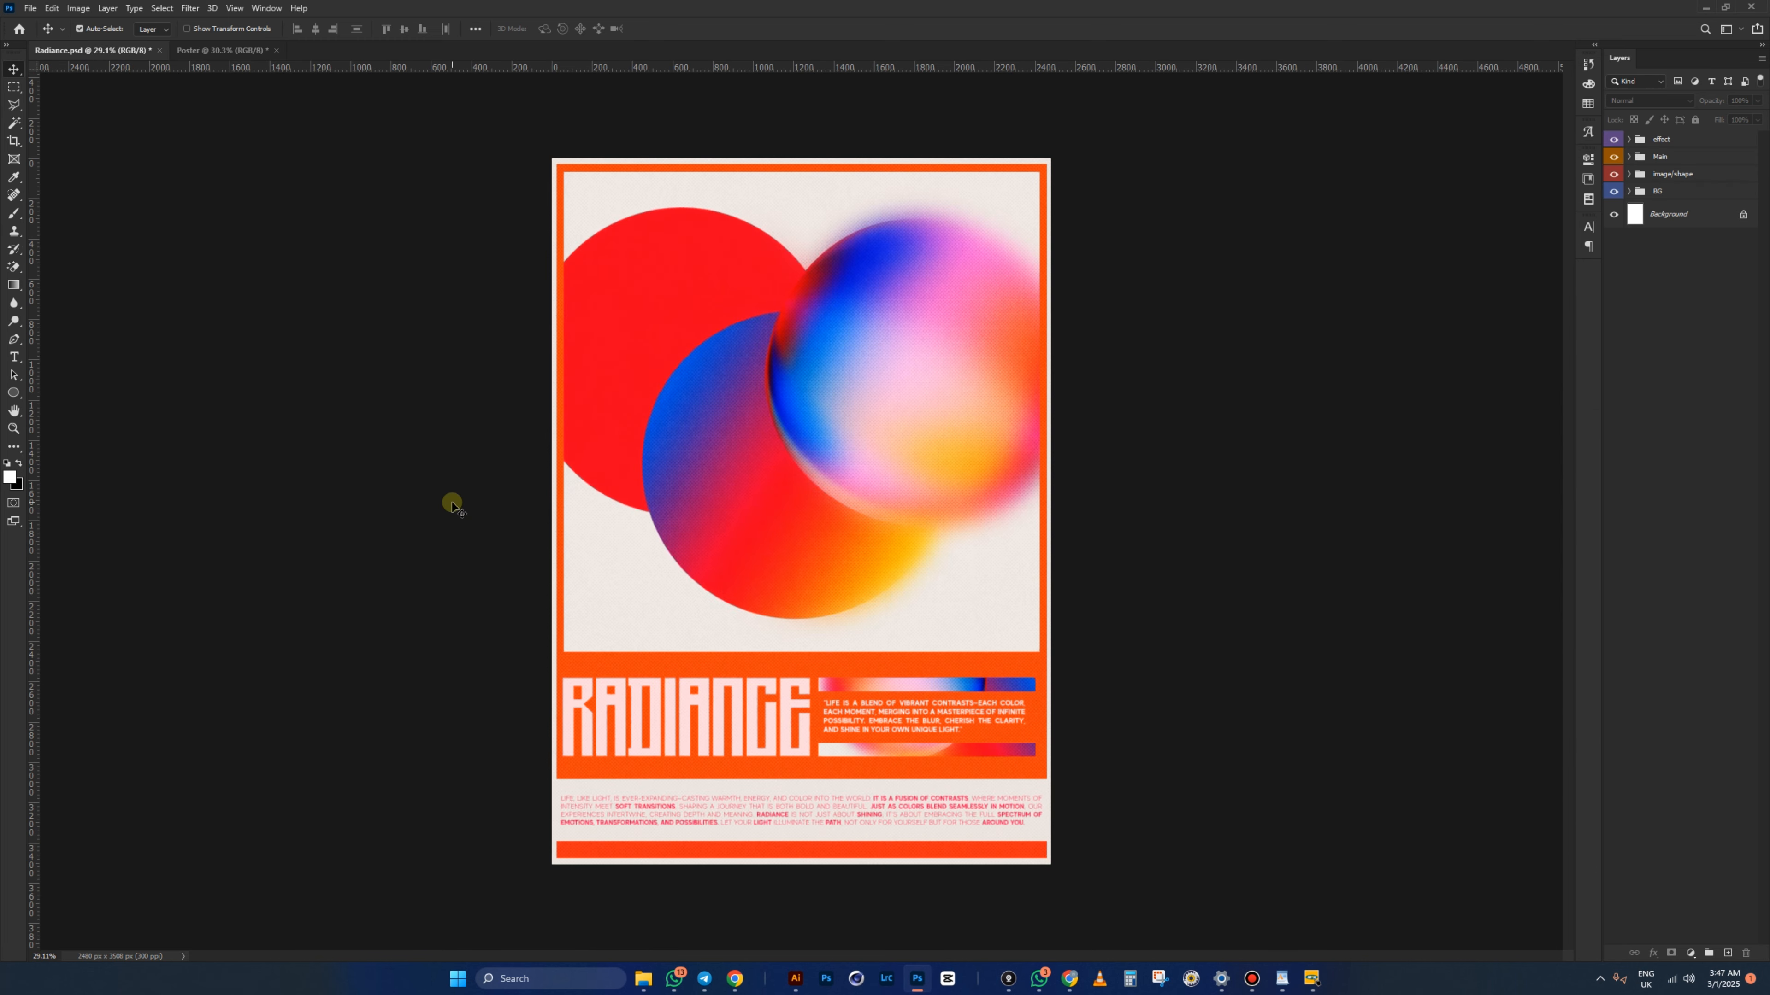
- Copy hex eee8e3 from Radiance's BG > Color Fill 2 layer, then return to Poster
{"action": "left_click", "coordinate": [1629, 190]}
{"action": "left_click", "coordinate": [1712, 219]}
{"action": "double_click", "coordinate": [1648, 213]}
{"action": "left_click_drag", "start_coordinate": [1566, 378], "coordinate": [1037, 354]}
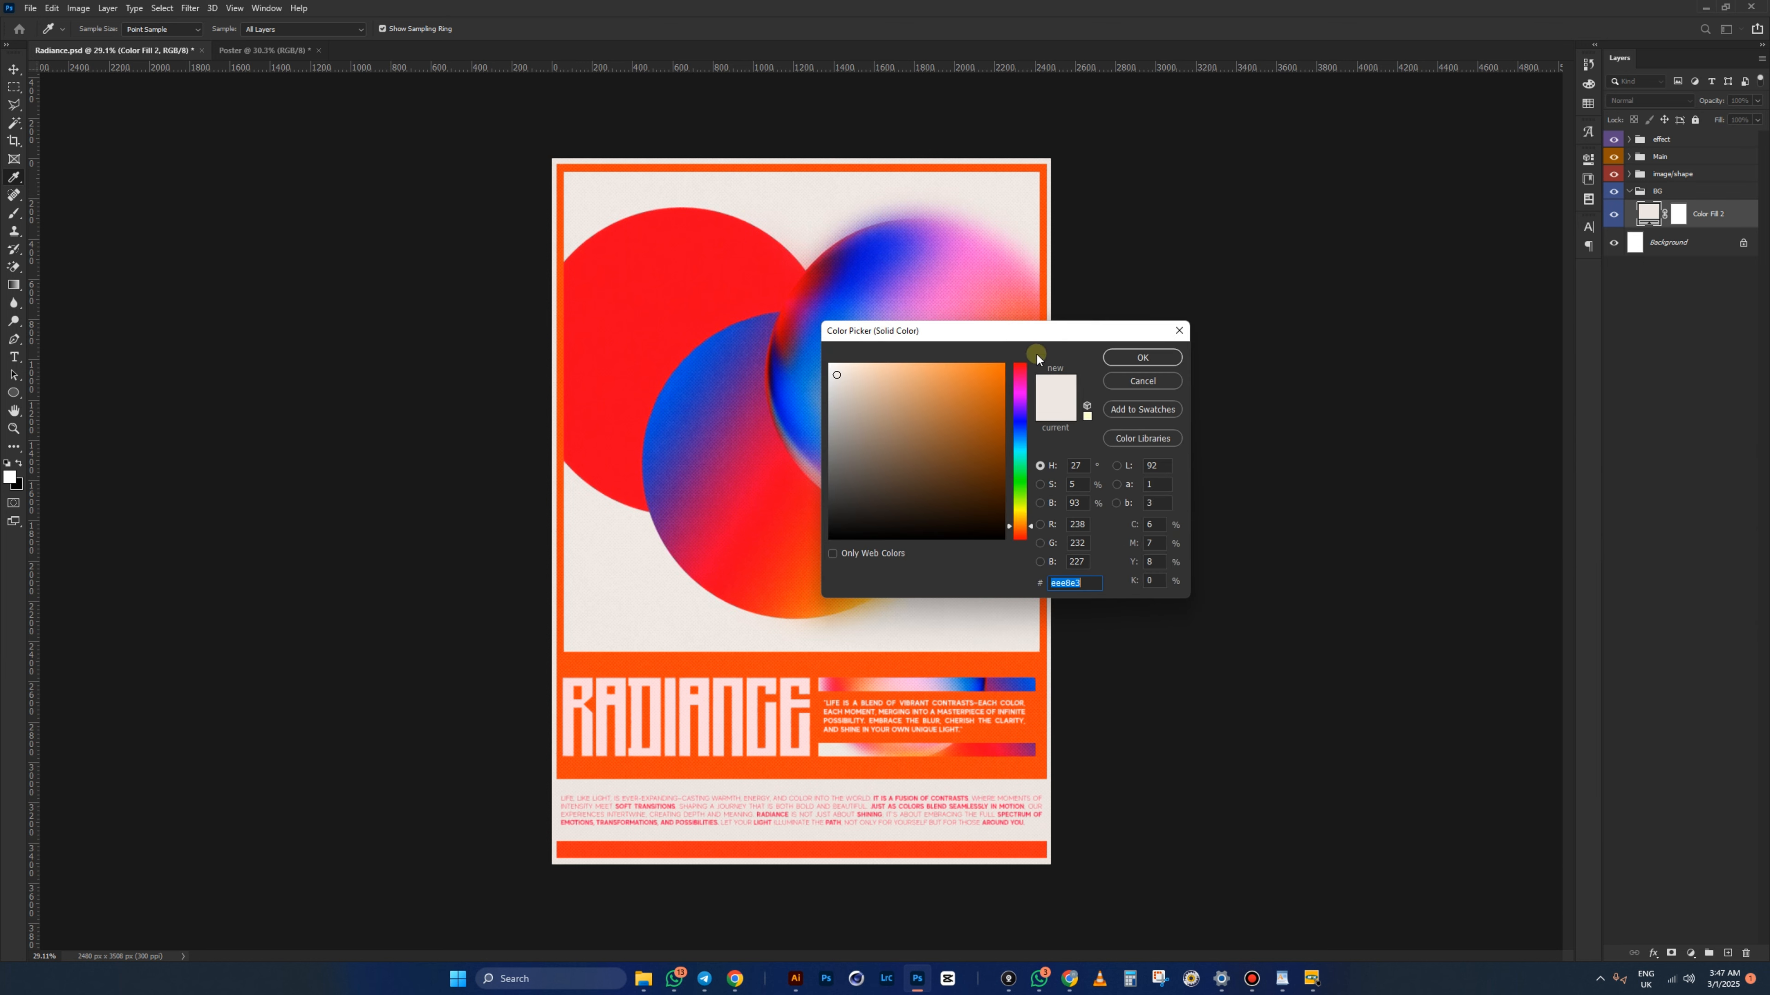
{"action": "right_click", "coordinate": [1072, 584]}
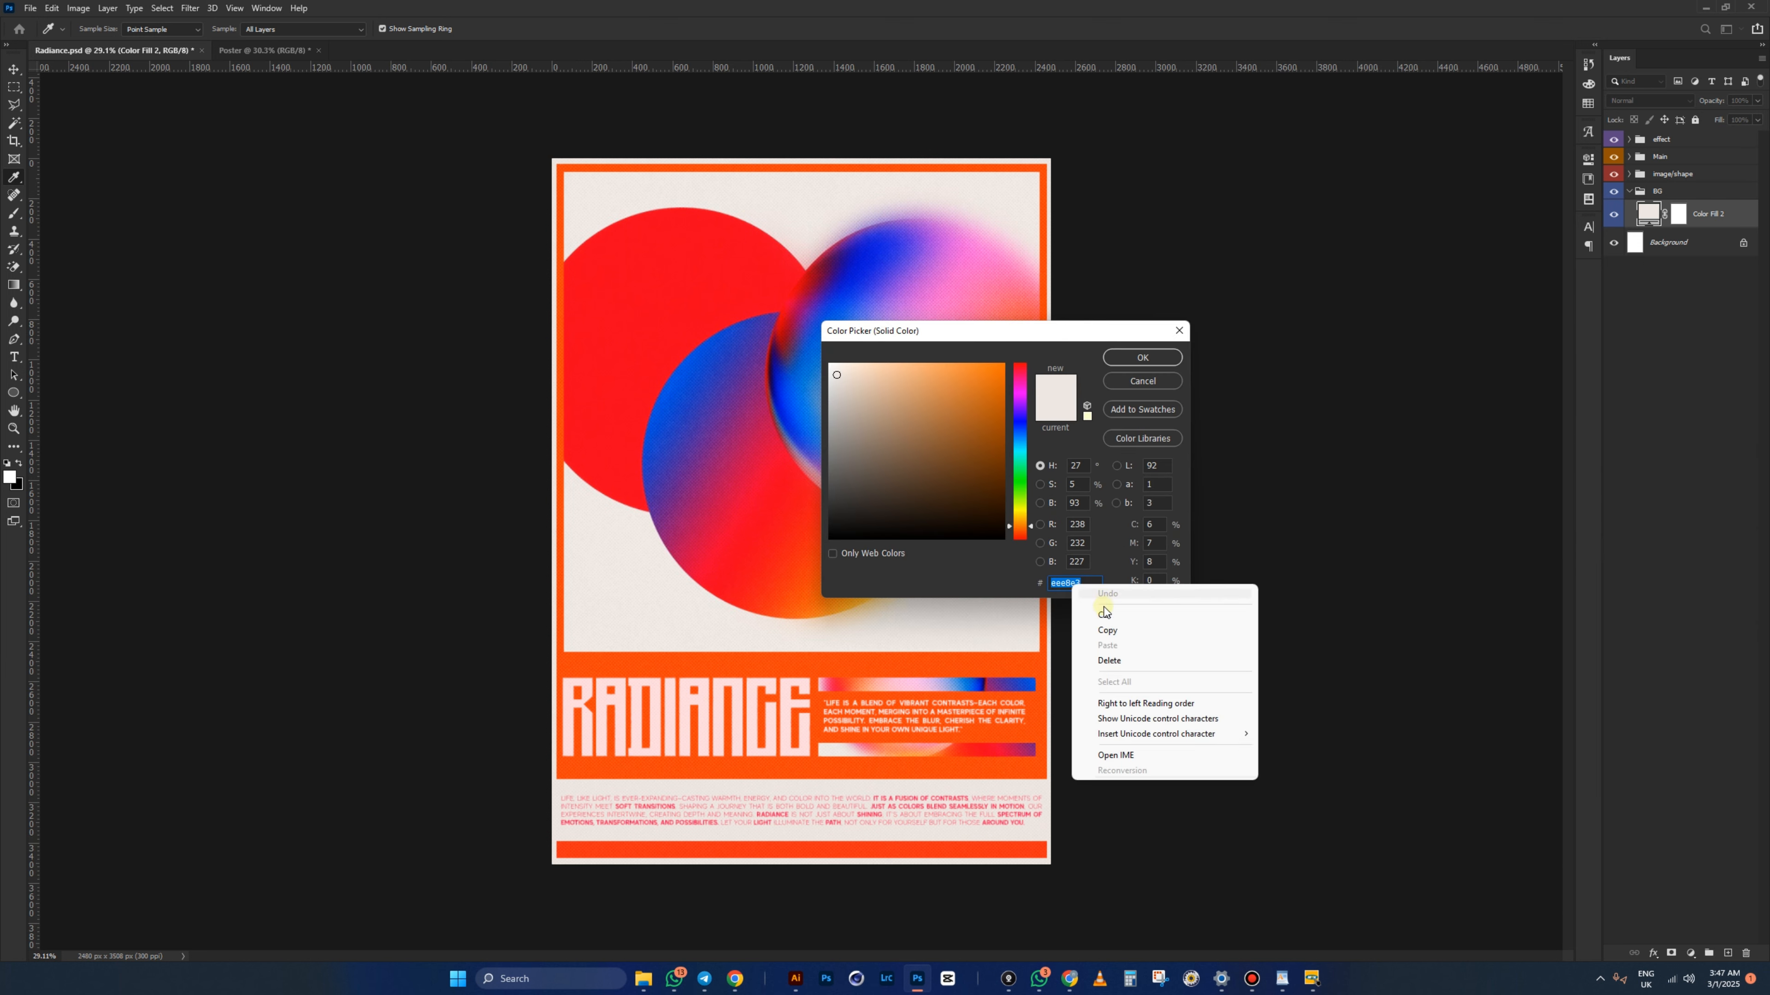
{"action": "left_click", "coordinate": [1112, 631]}
{"action": "left_click", "coordinate": [1139, 360]}
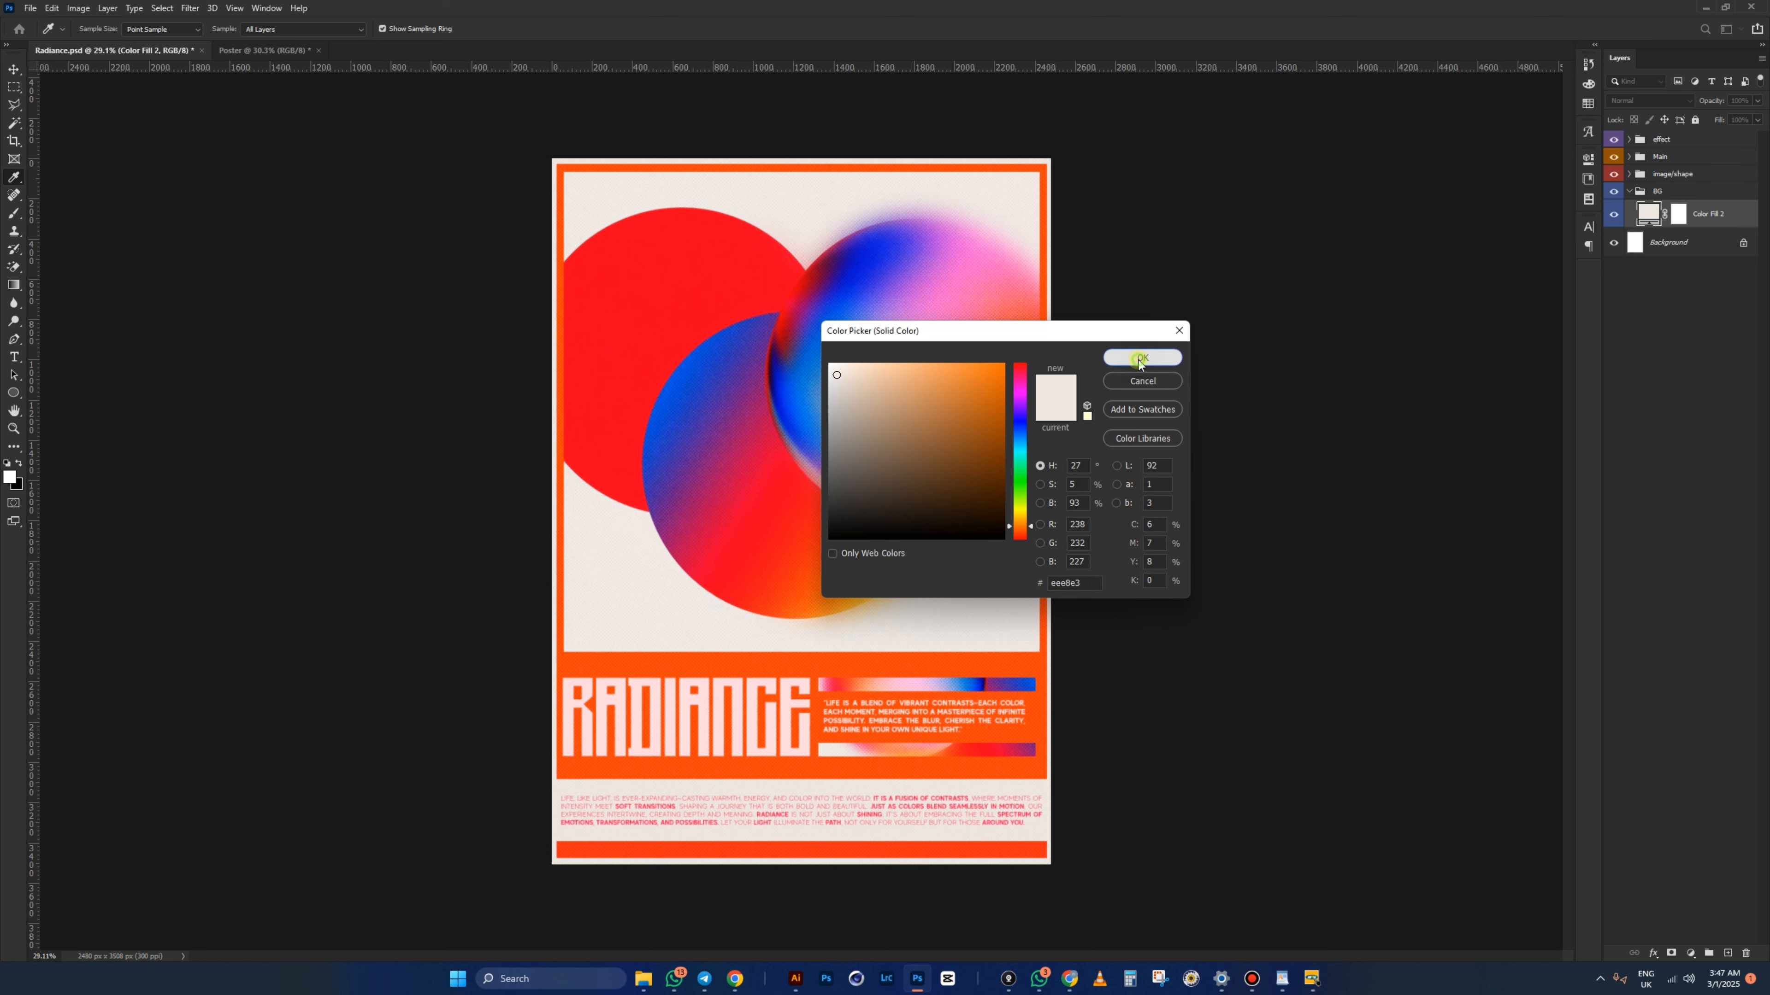
{"action": "left_click", "coordinate": [259, 51]}
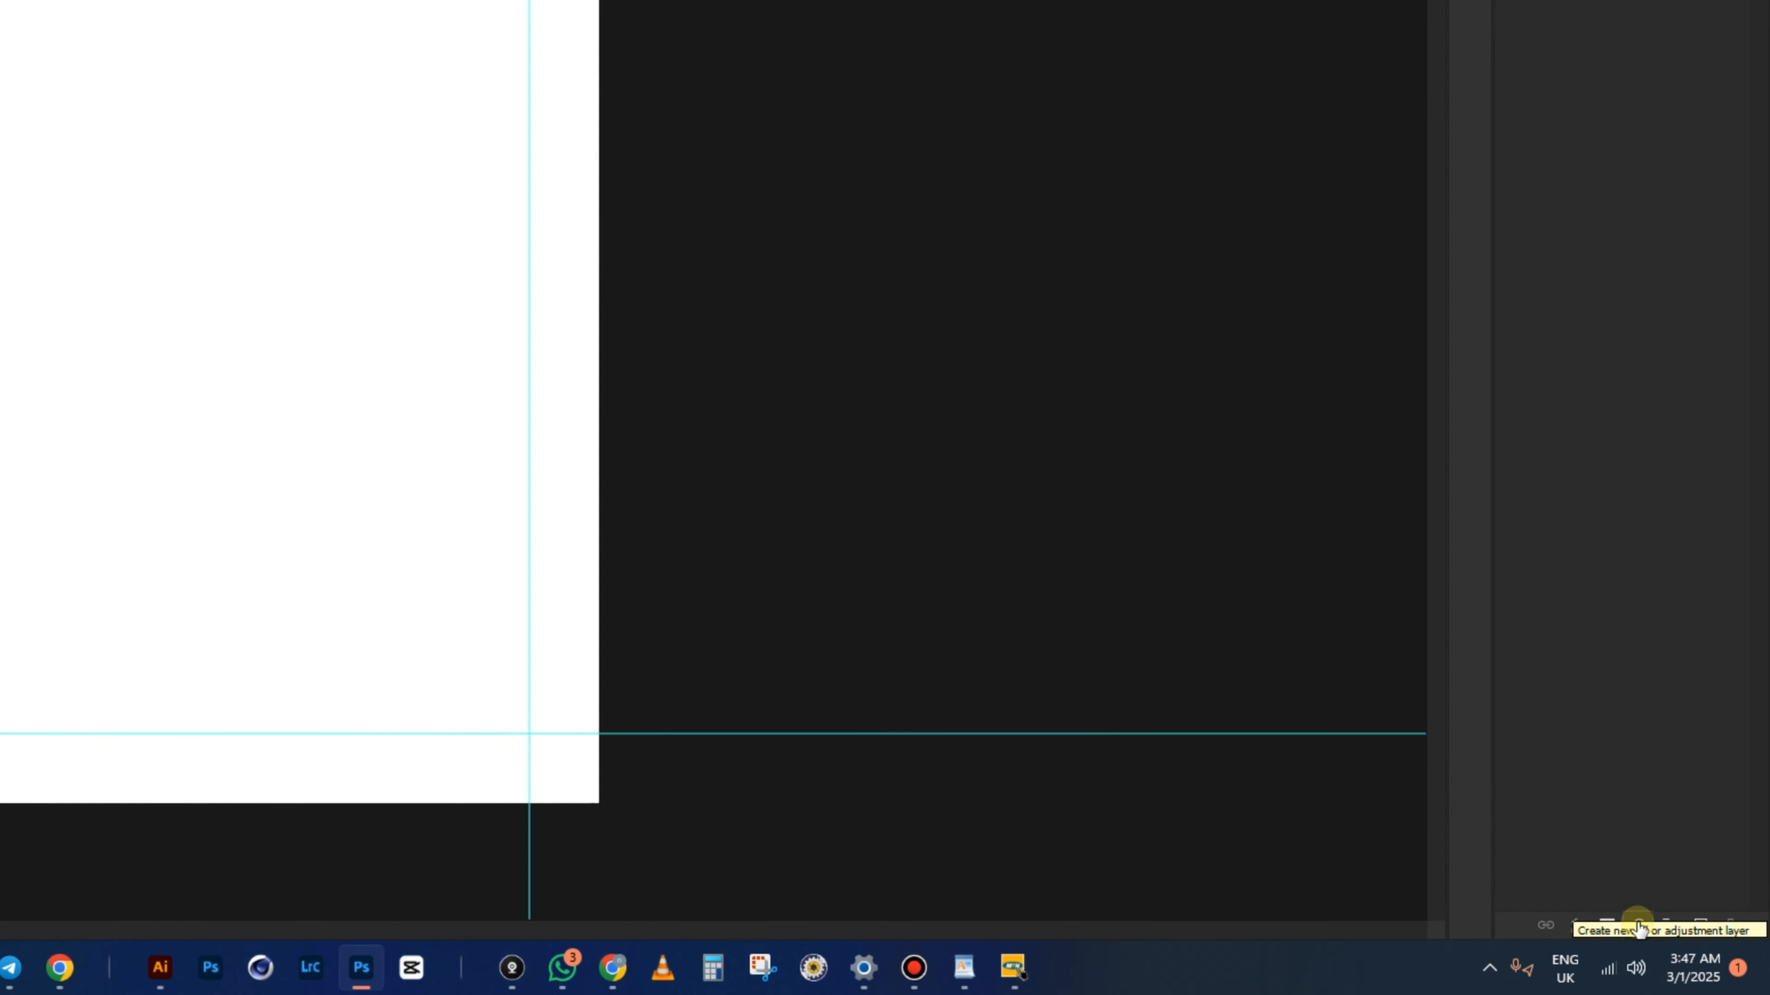
- Add a Solid Color fill layer using the pasted cream hex eee8e3
{"action": "left_click", "coordinate": [1638, 928]}
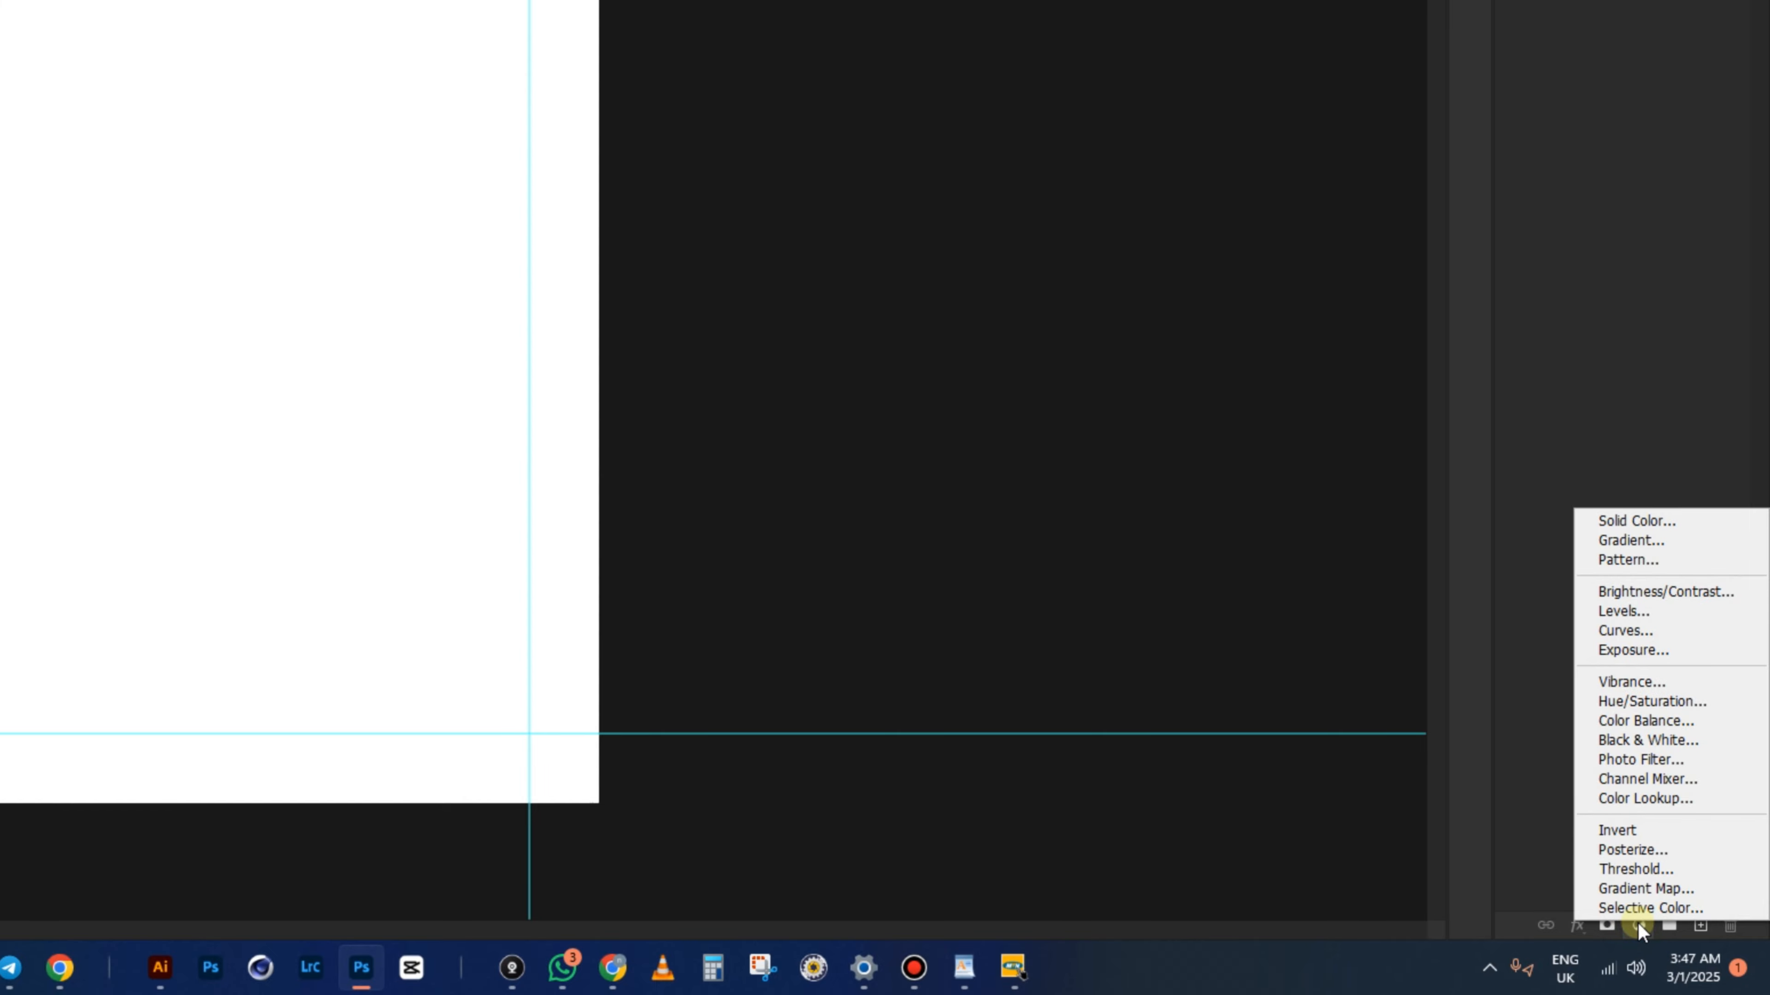
{"action": "left_click", "coordinate": [1643, 518]}
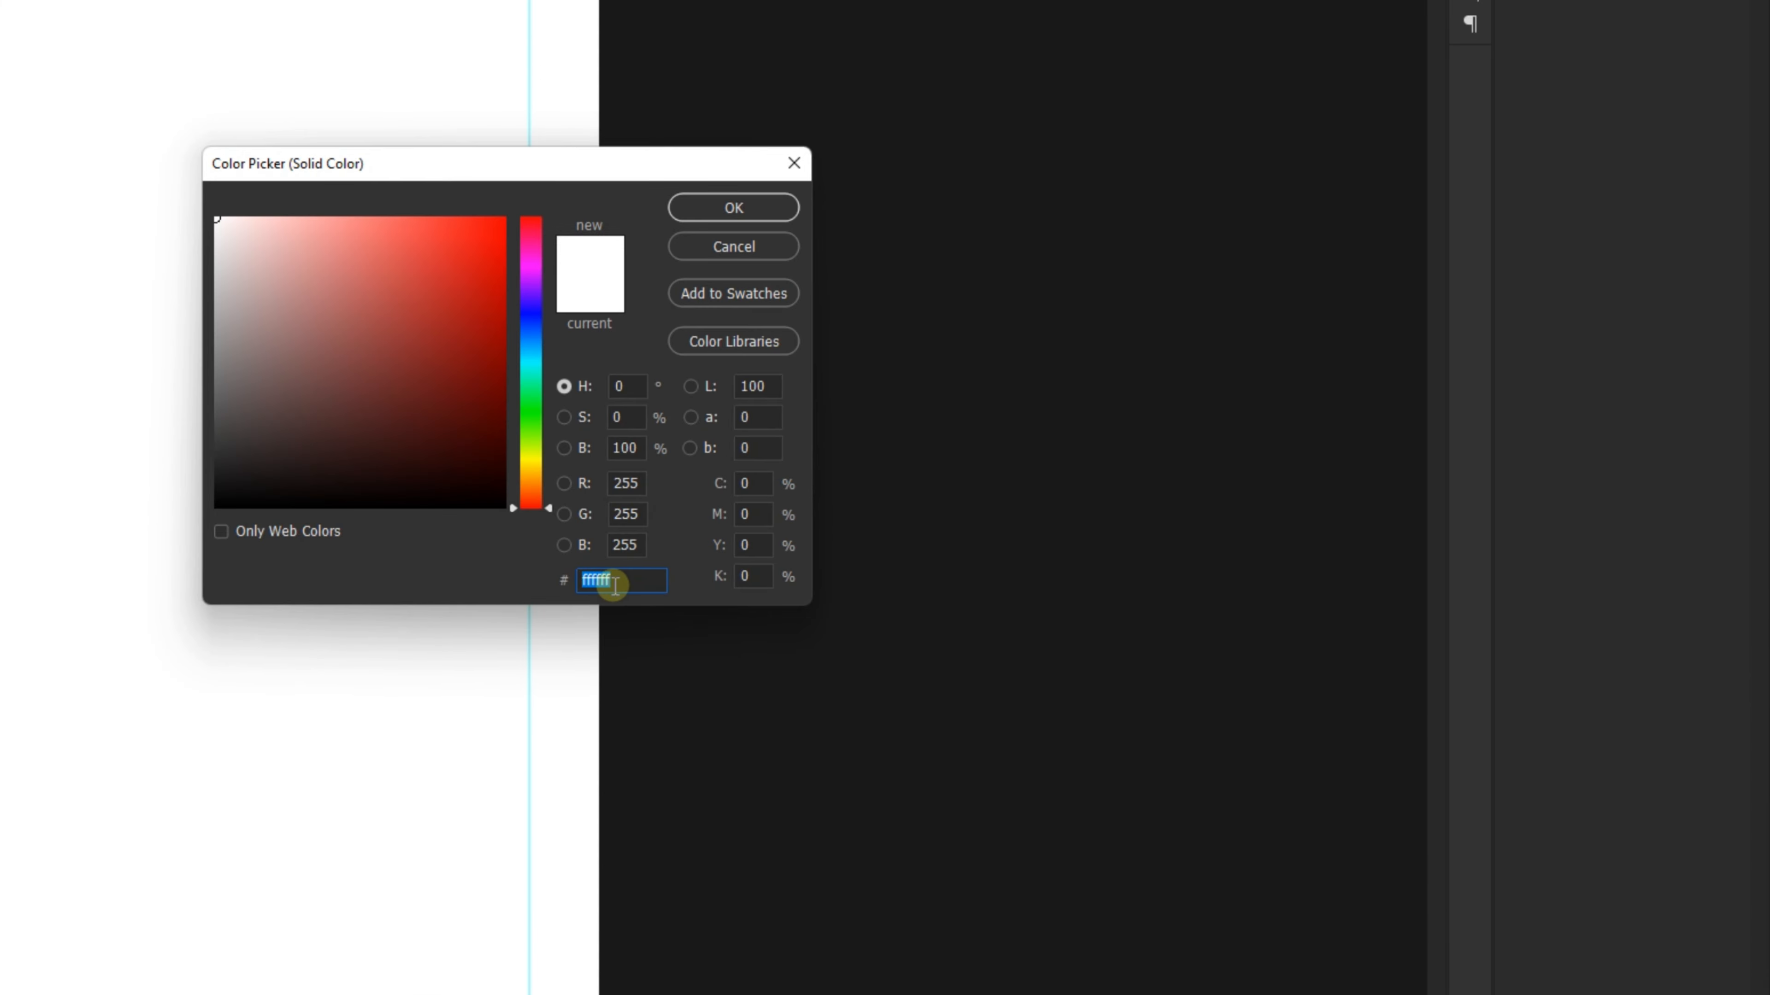
{"action": "right_click", "coordinate": [615, 584]}
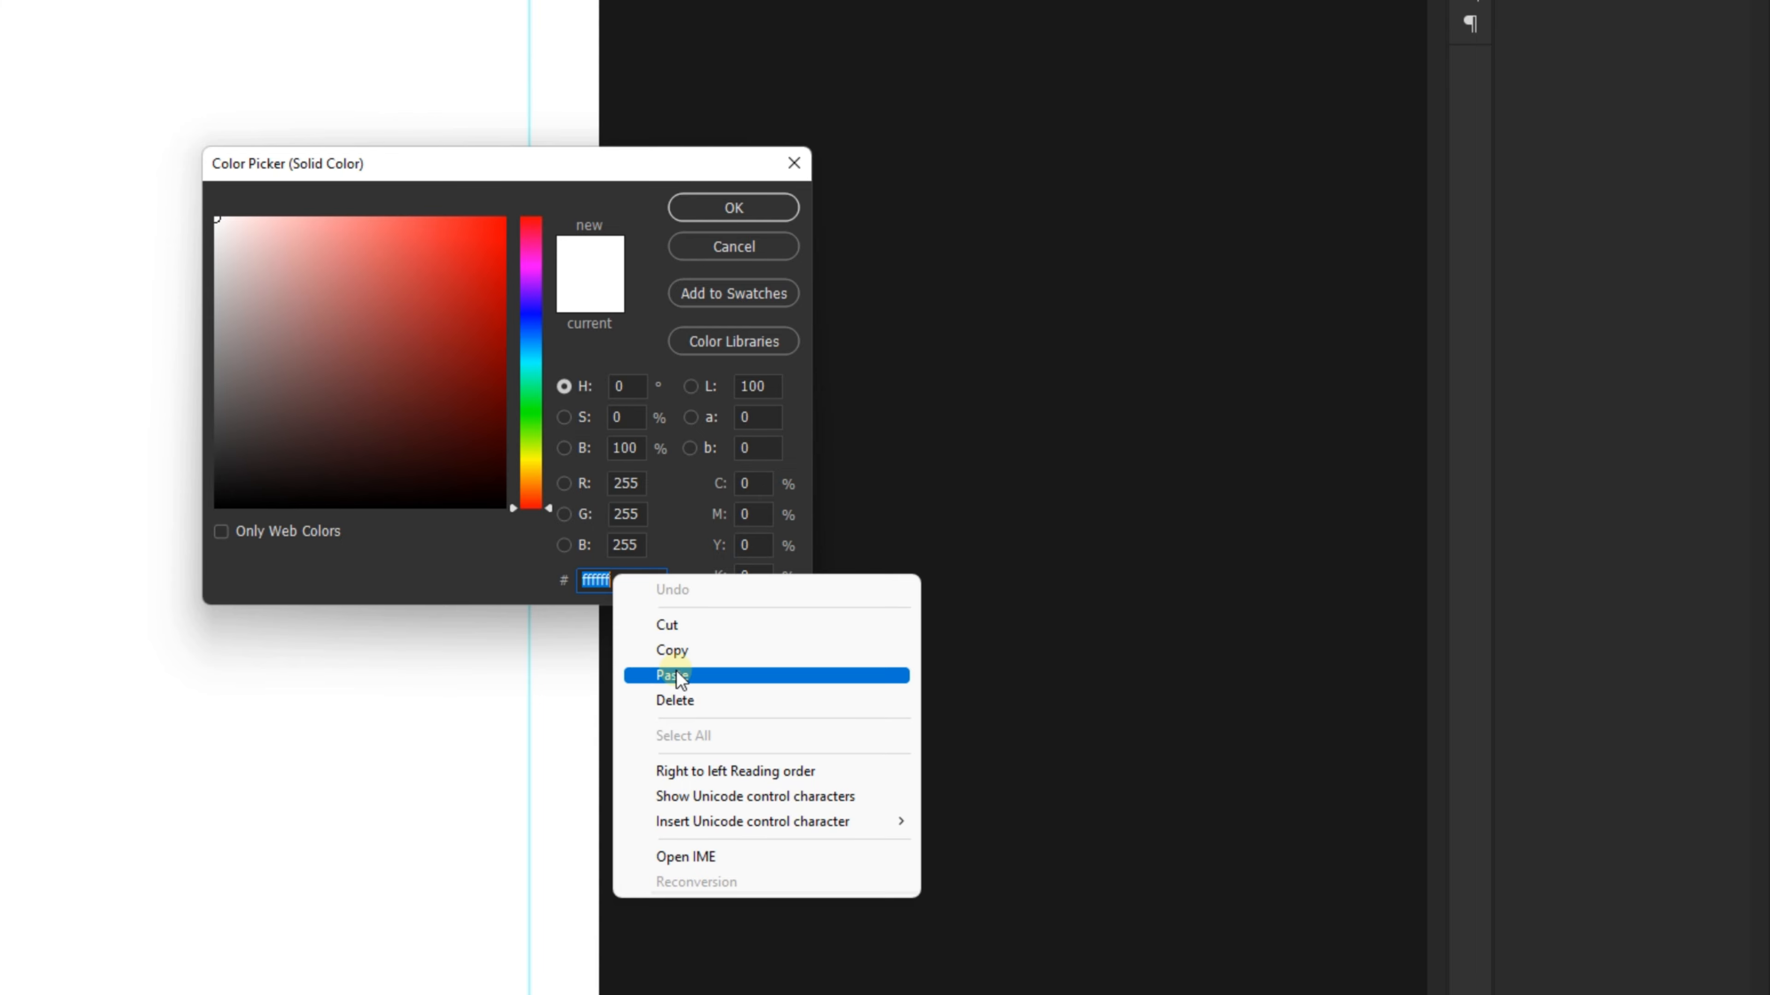
{"action": "left_click", "coordinate": [672, 675]}
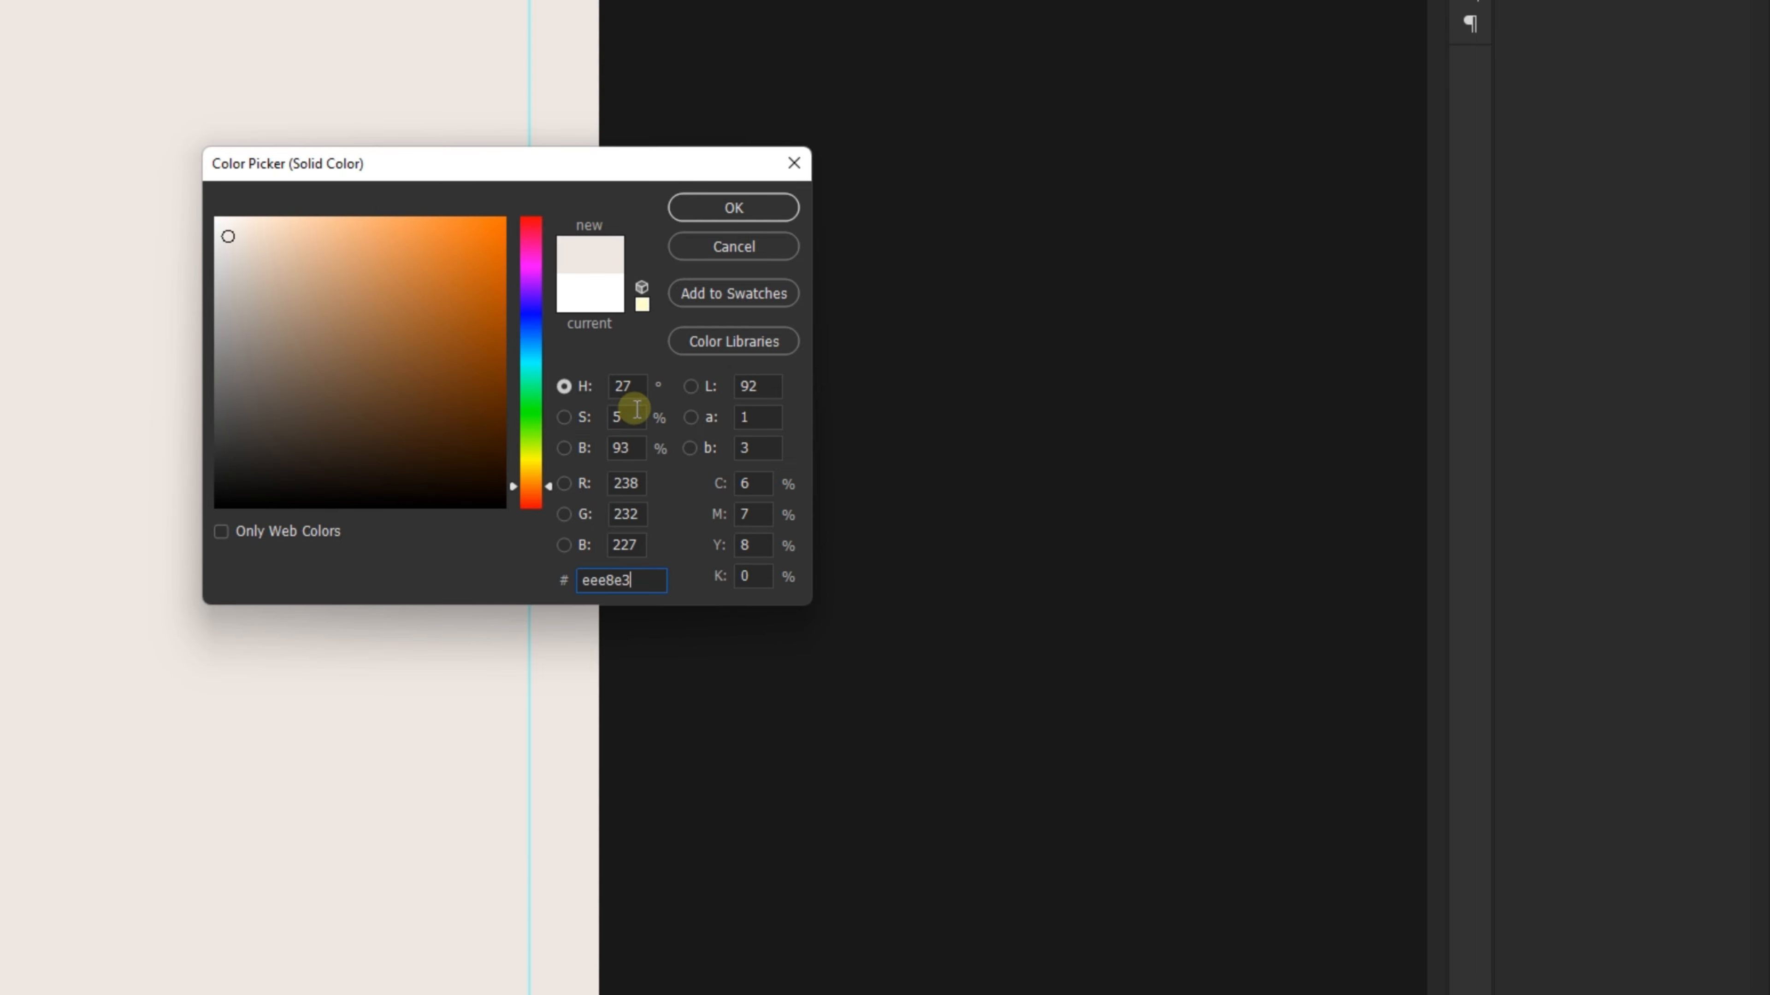
{"action": "left_click", "coordinate": [740, 207]}
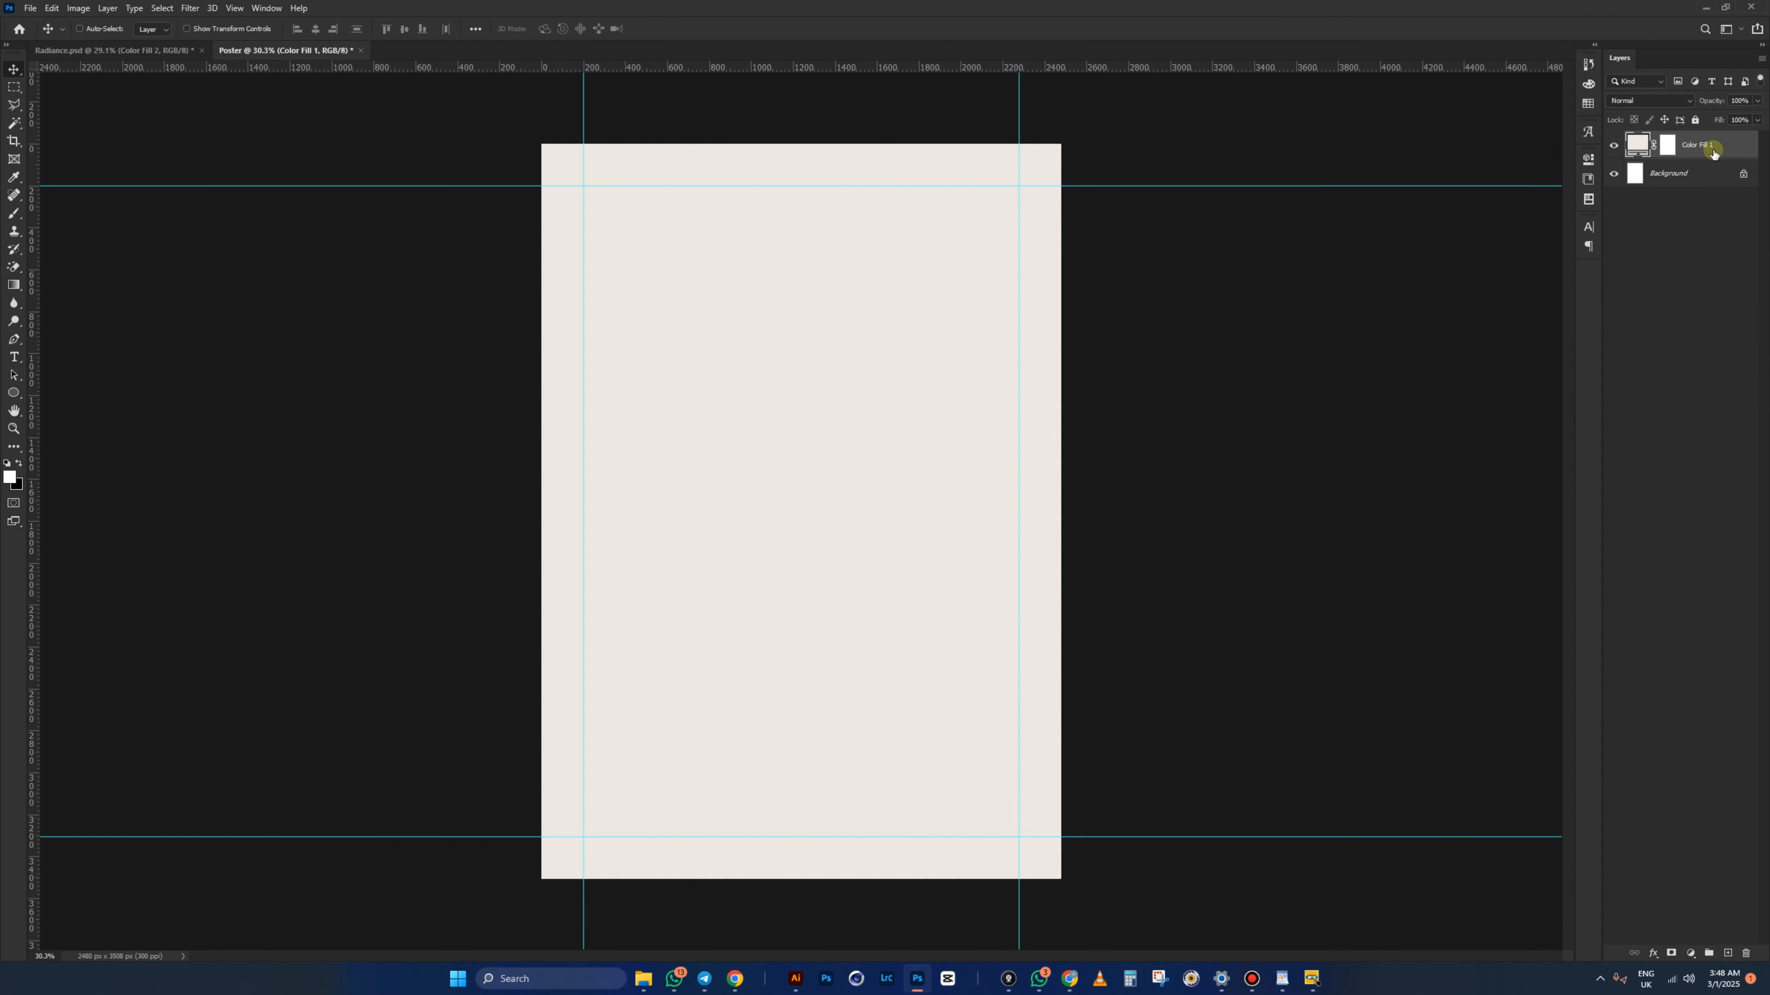
- Group the cream fill layer into a group named BG
{"action": "key", "text": "ctrl+g"}
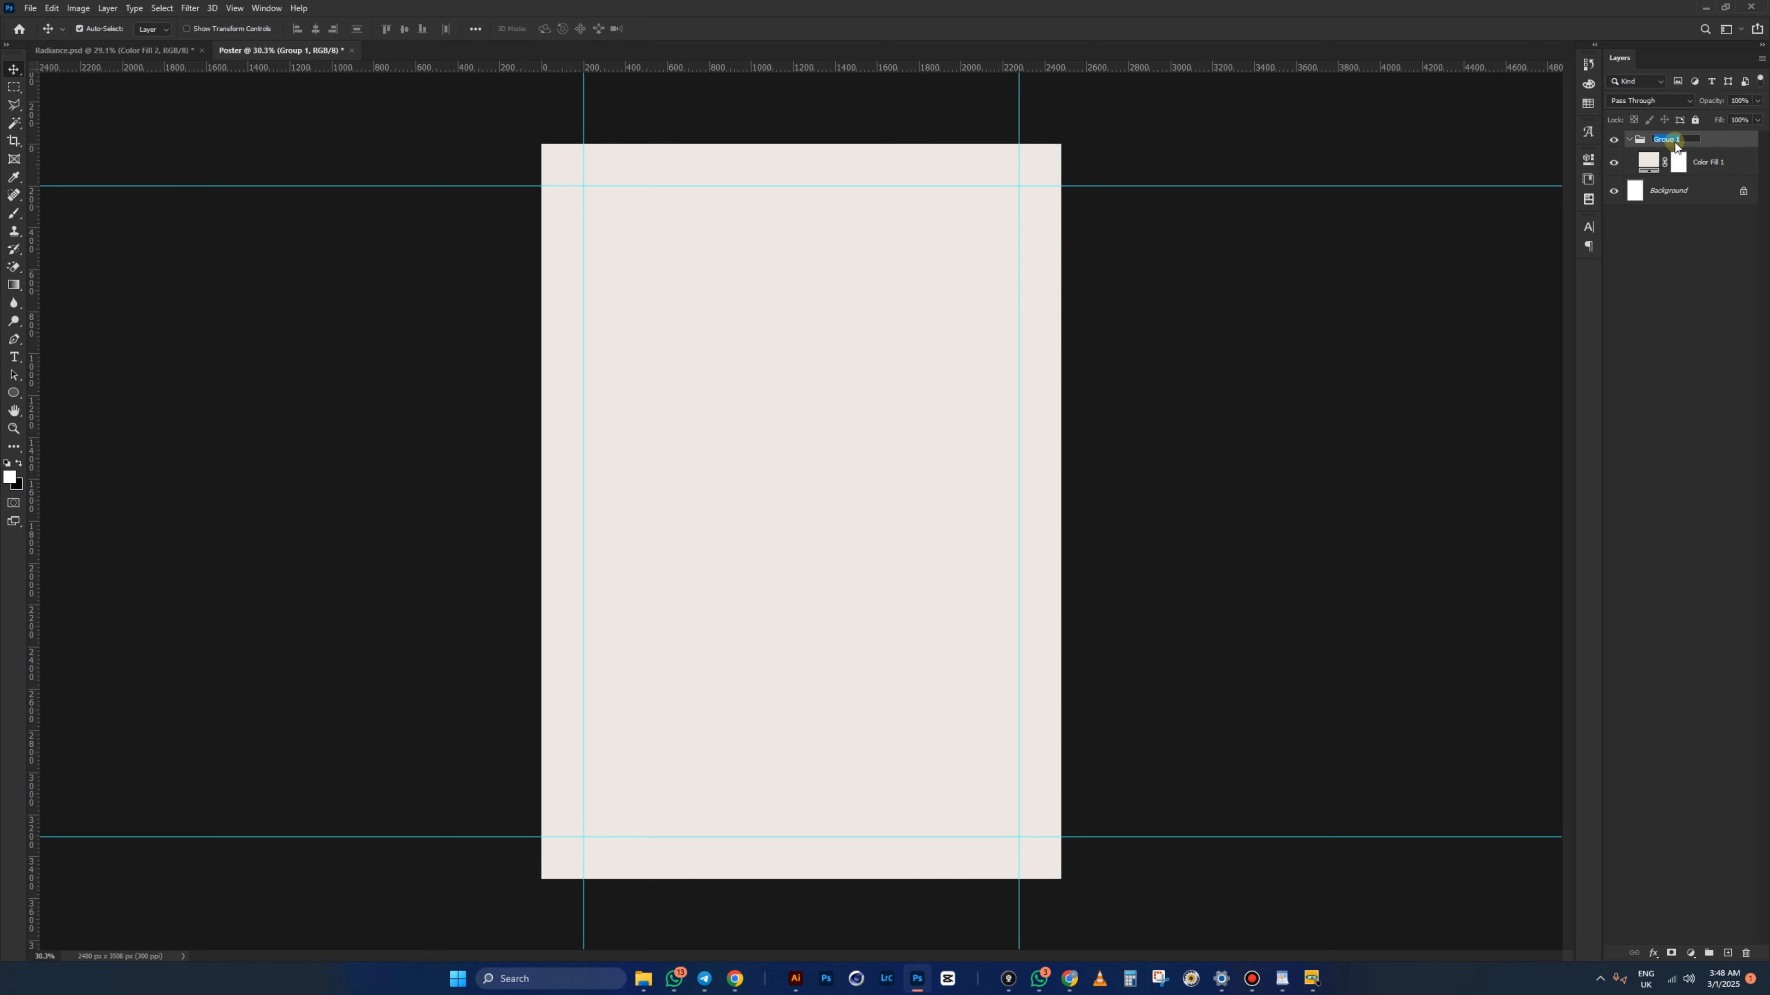
{"action": "type", "text": "BG"}
{"action": "key", "text": "Return"}
- Lock the BG group completely and give it a violet label
{"action": "left_click", "coordinate": [1629, 139]}
{"action": "left_click", "coordinate": [1695, 121]}
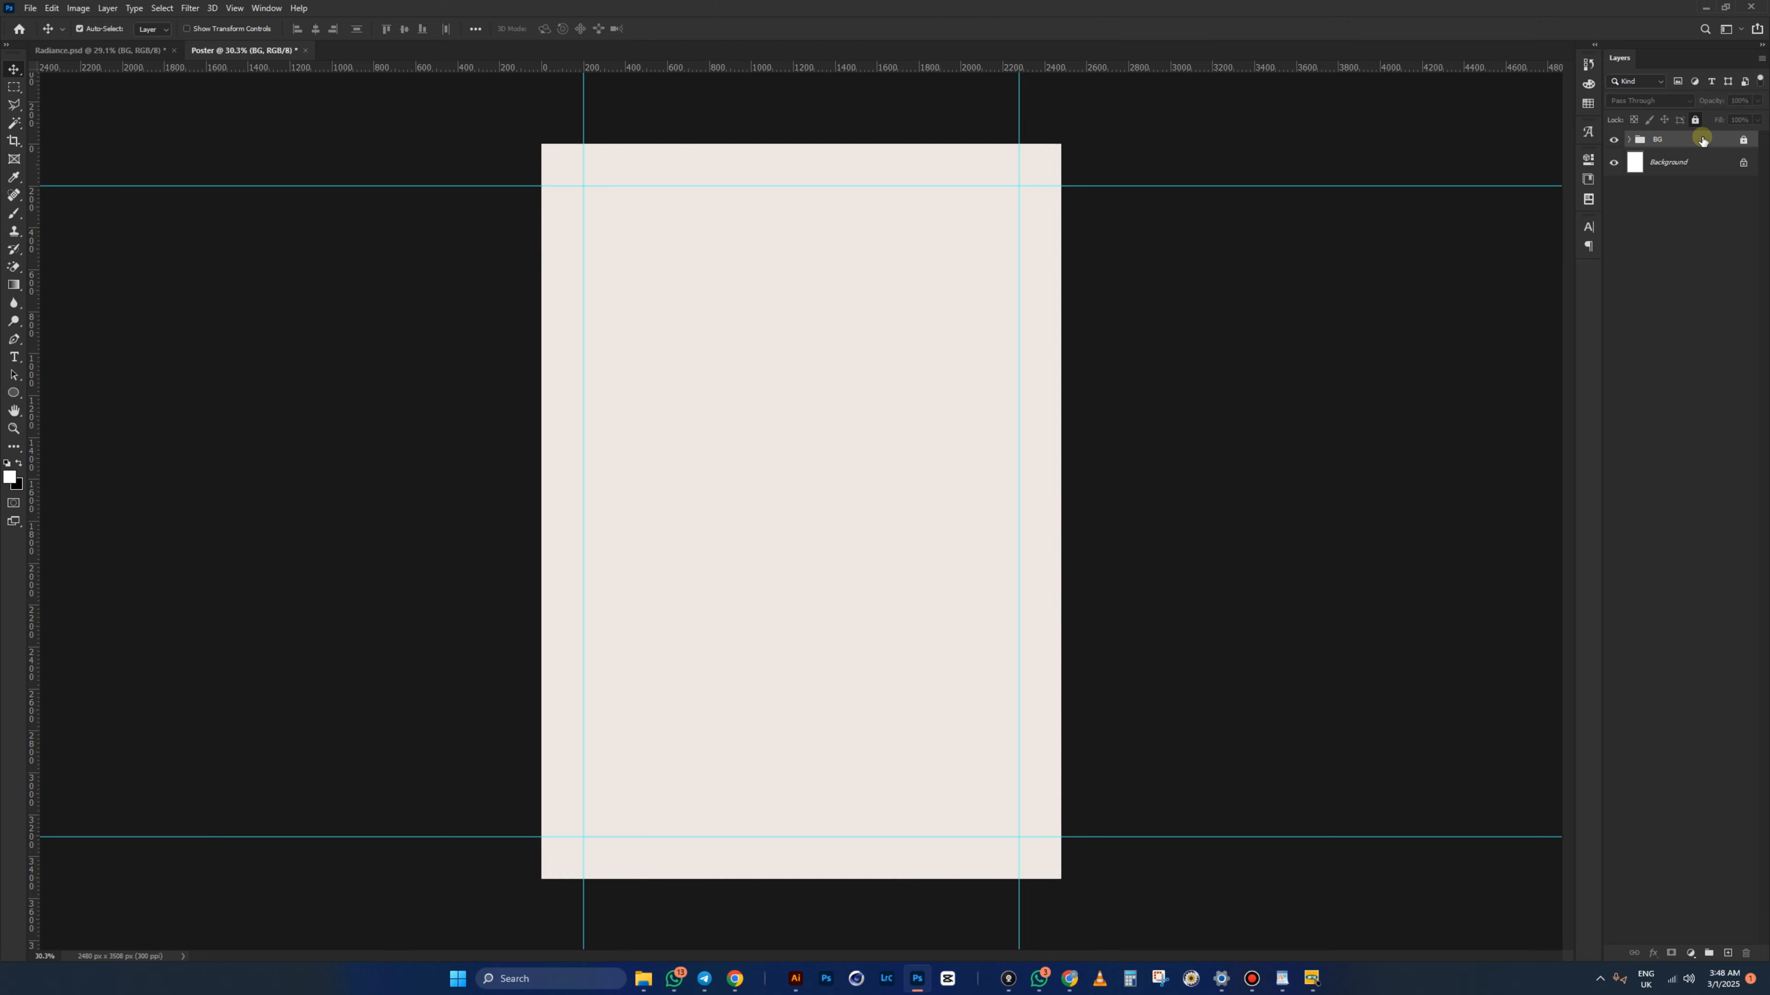
{"action": "right_click", "coordinate": [1620, 142]}
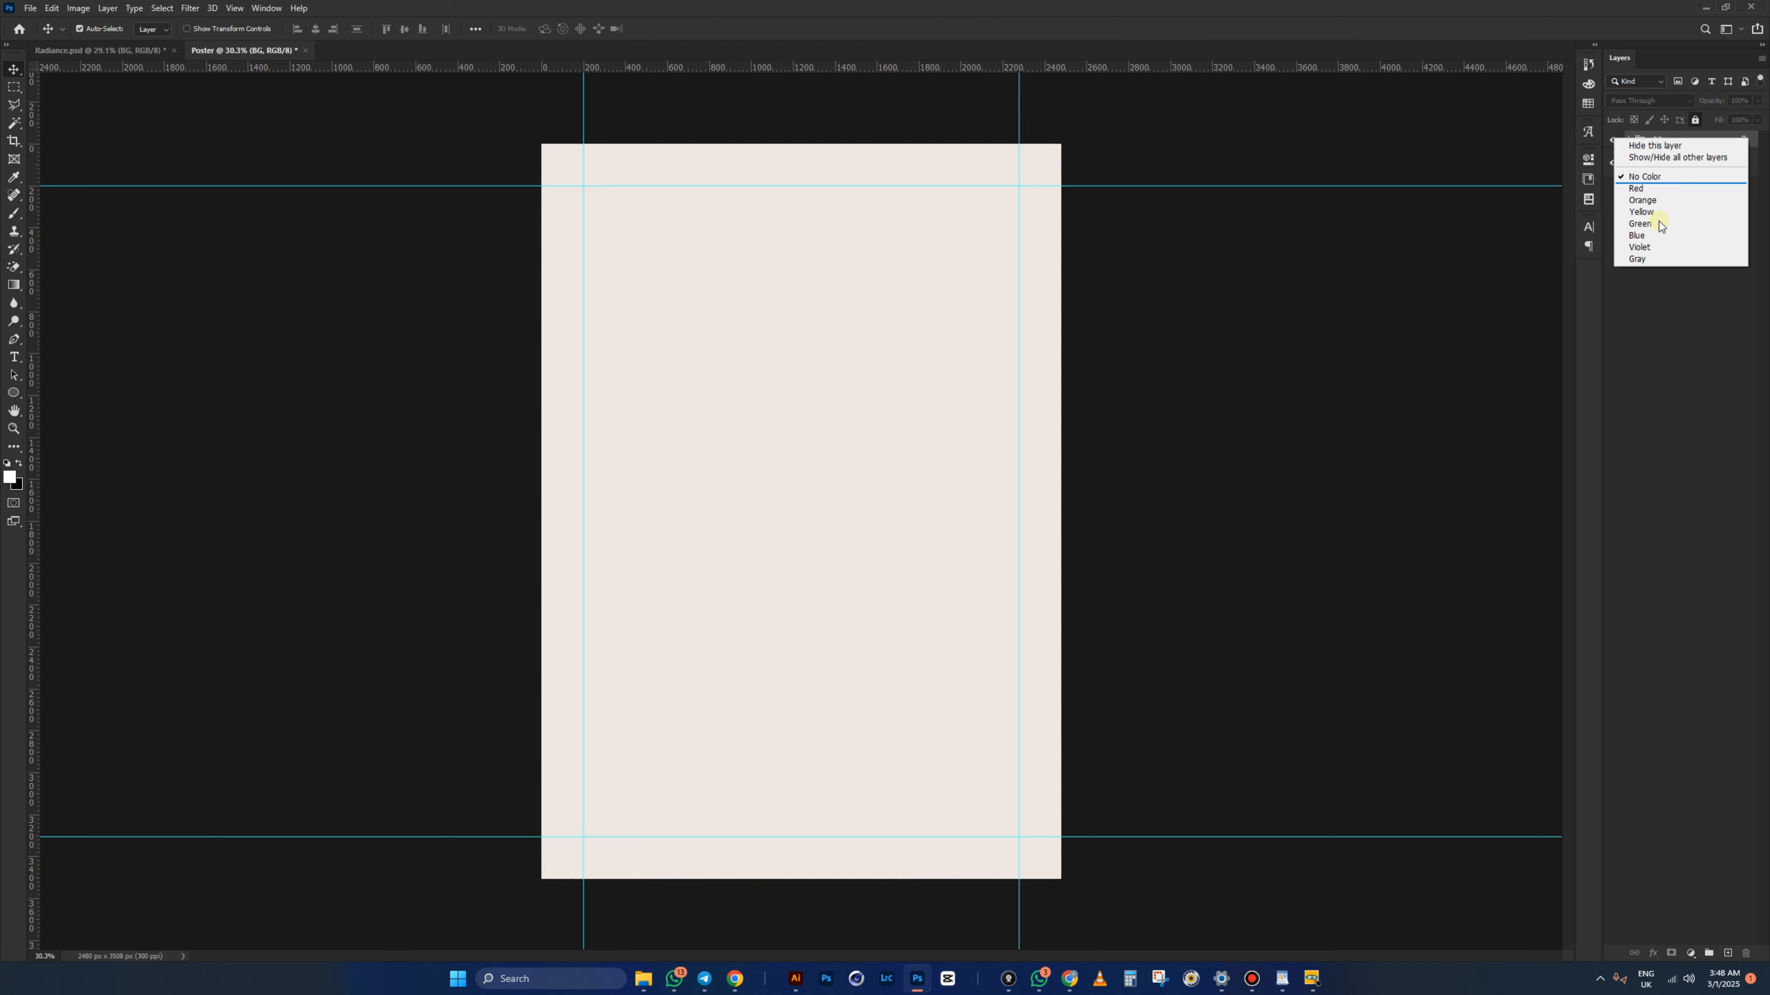
{"action": "left_click", "coordinate": [1637, 249]}
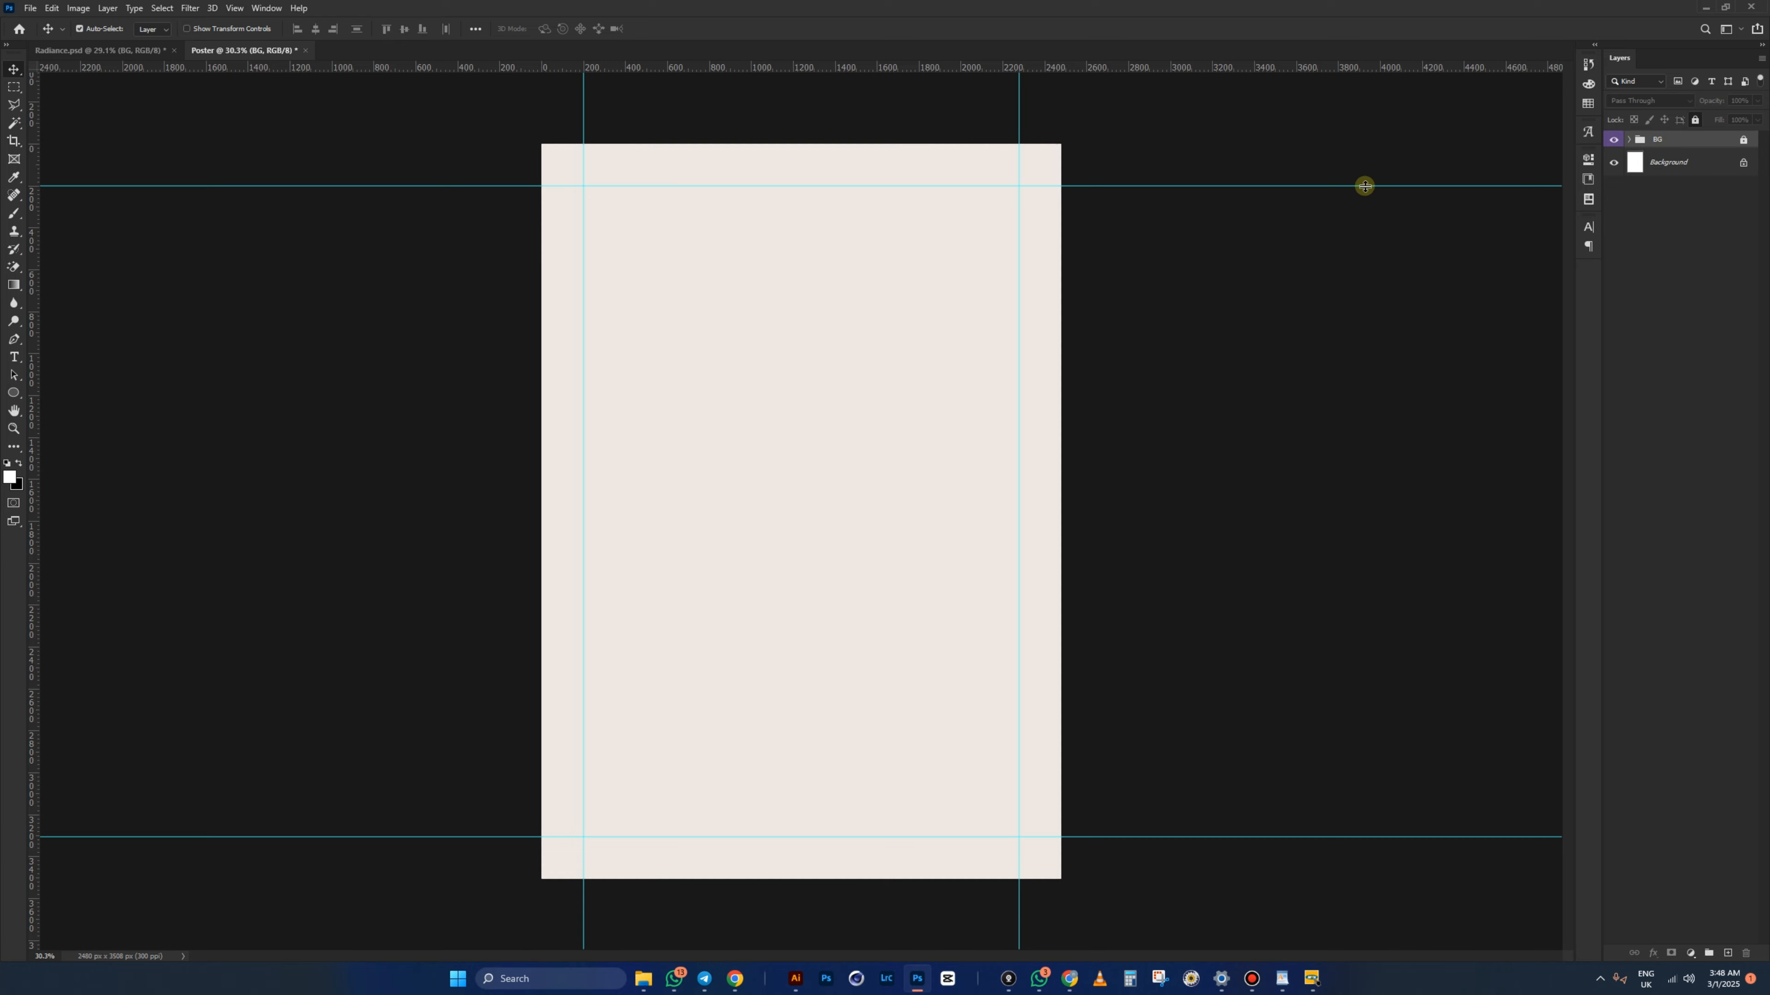
{"action": "left_click", "coordinate": [1266, 298]}
- In Radiance.psd, expand the shape and Image groups to find the Rectangle 2 copy layer
{"action": "left_click", "coordinate": [118, 52]}
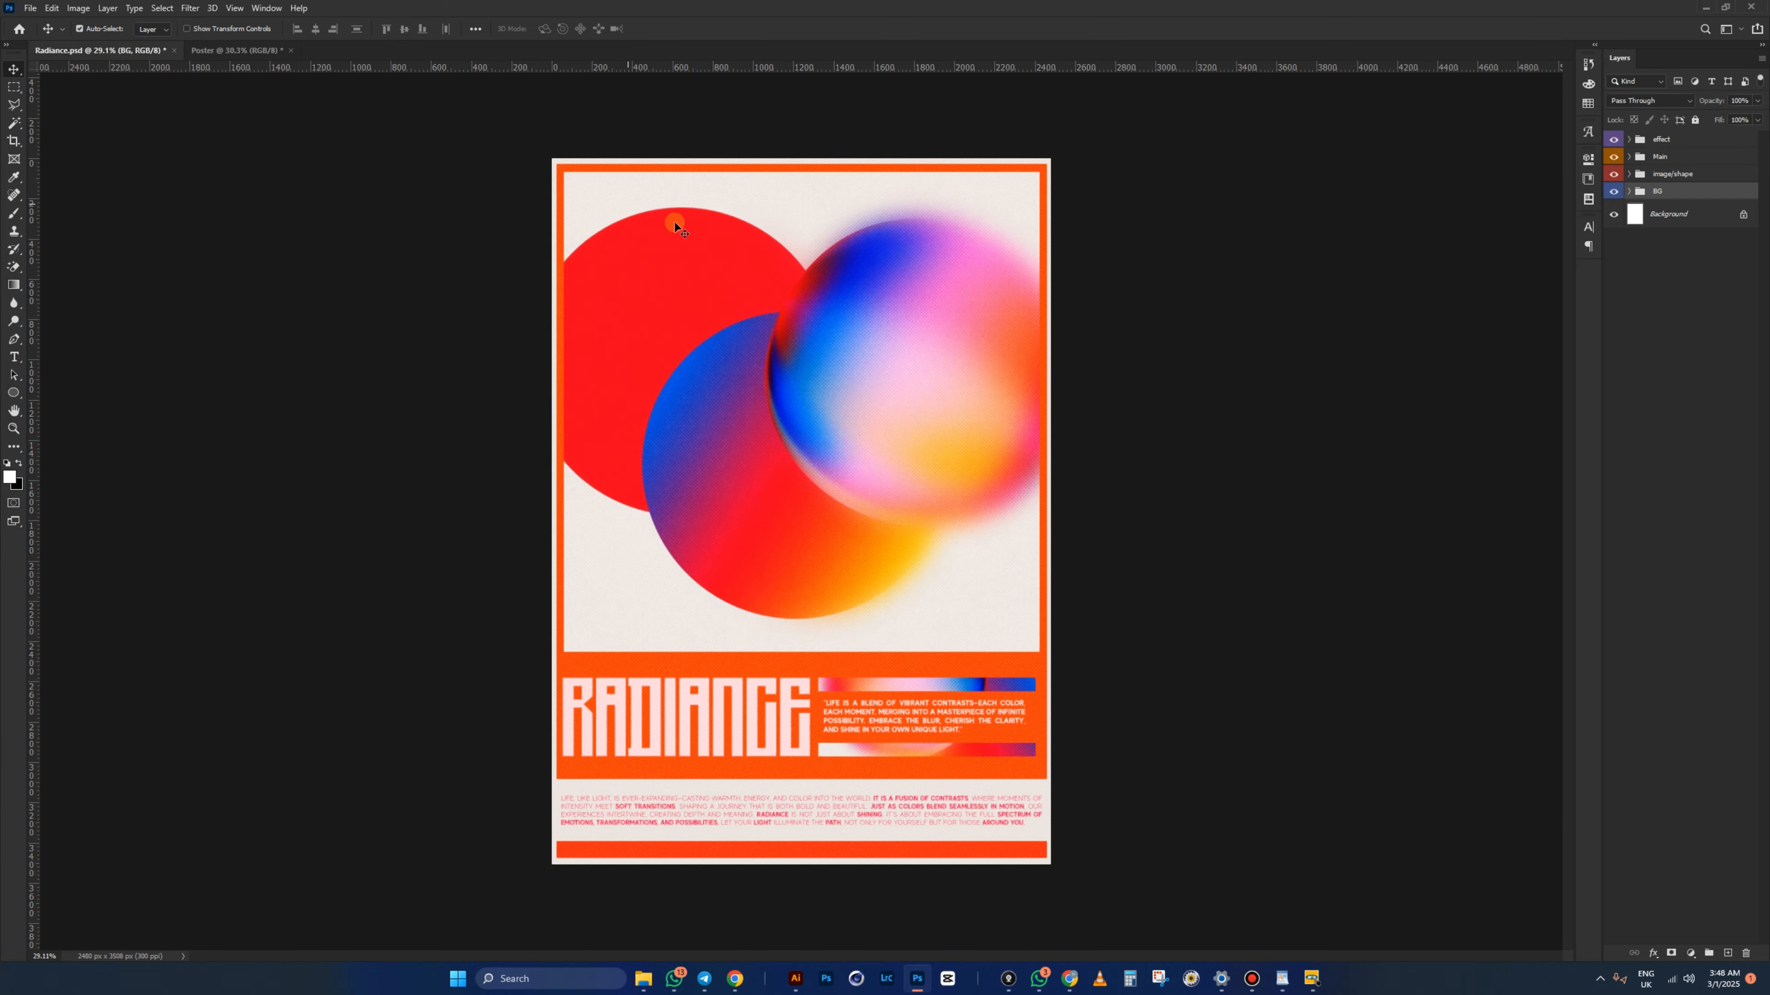
{"action": "left_click", "coordinate": [1641, 194]}
{"action": "left_click", "coordinate": [1633, 174]}
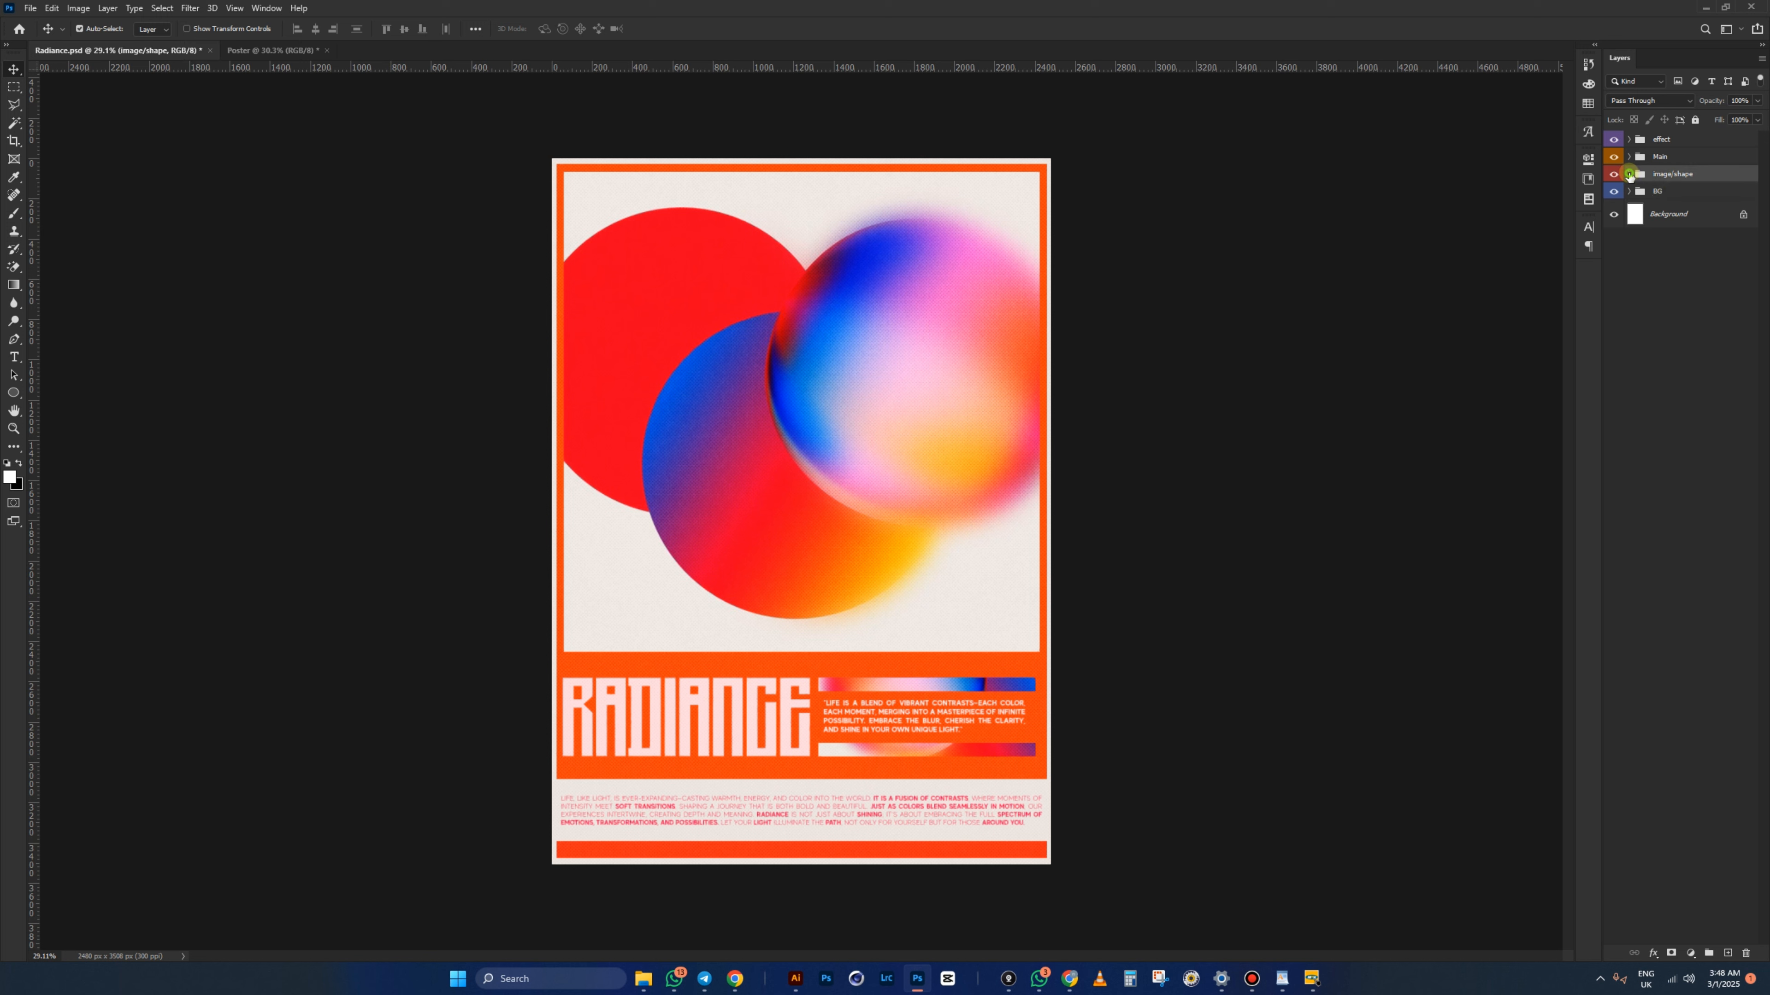
{"action": "left_click", "coordinate": [1629, 174]}
{"action": "left_click", "coordinate": [1647, 241]}
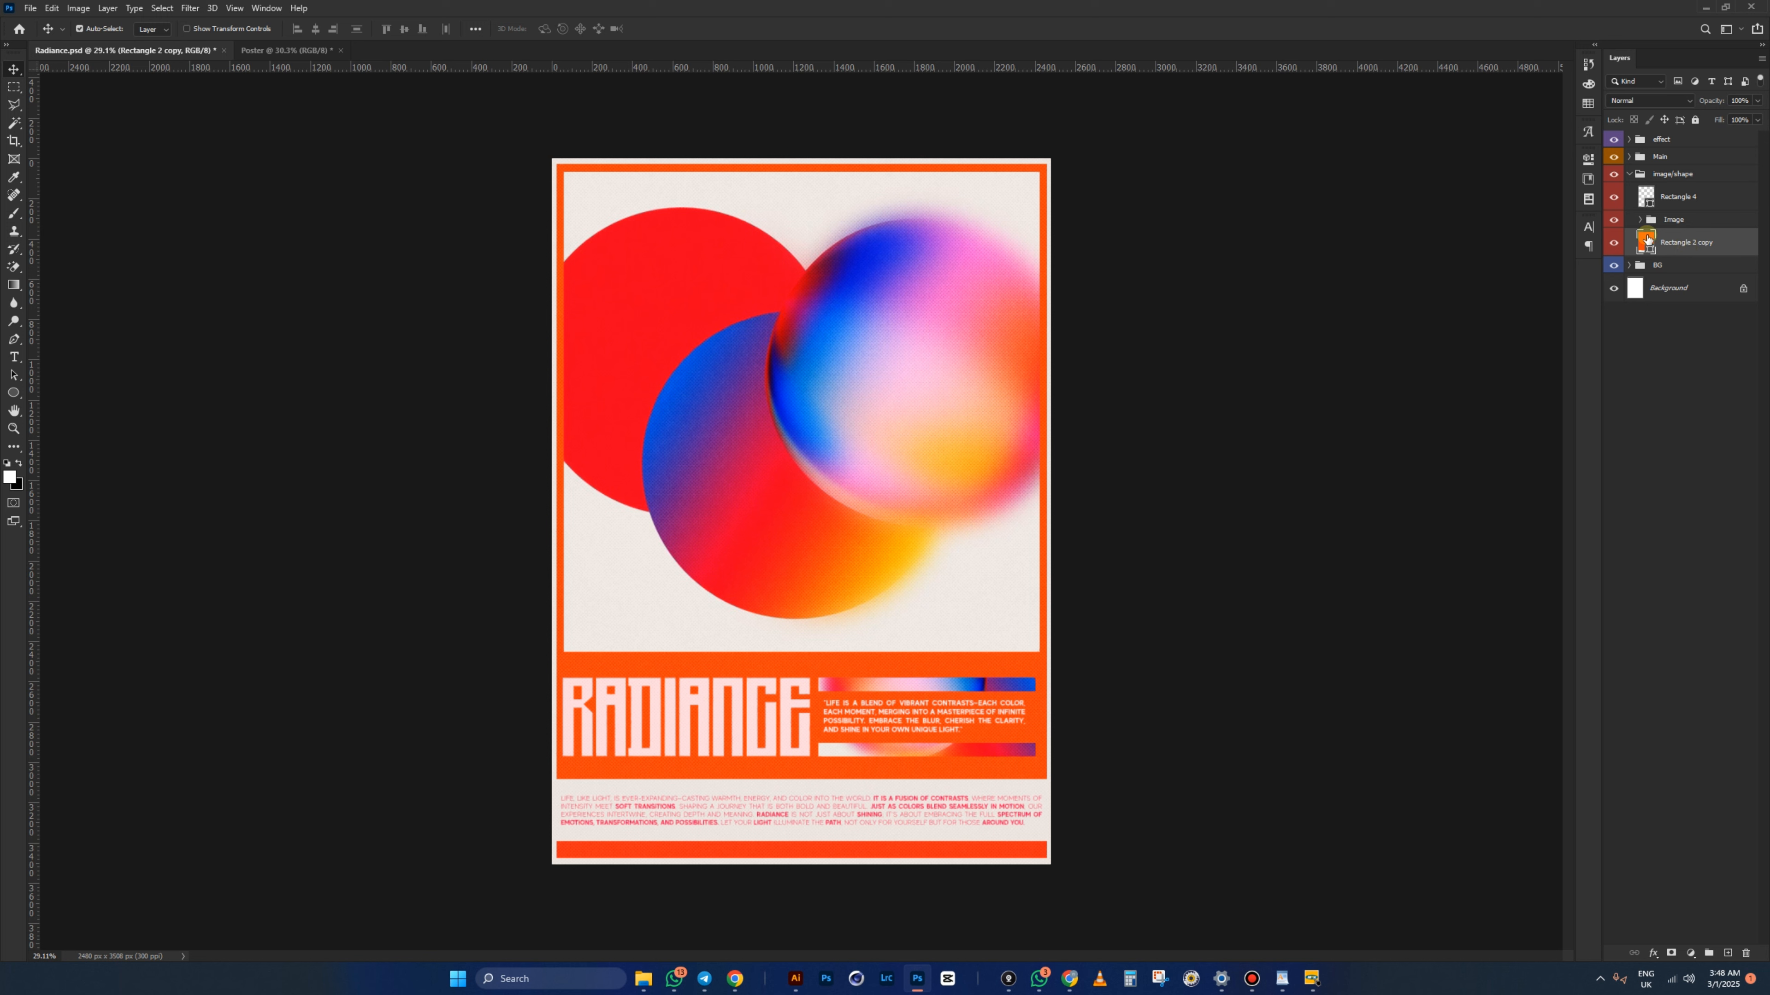
{"action": "left_click", "coordinate": [1644, 220]}
{"action": "left_click", "coordinate": [1640, 221]}
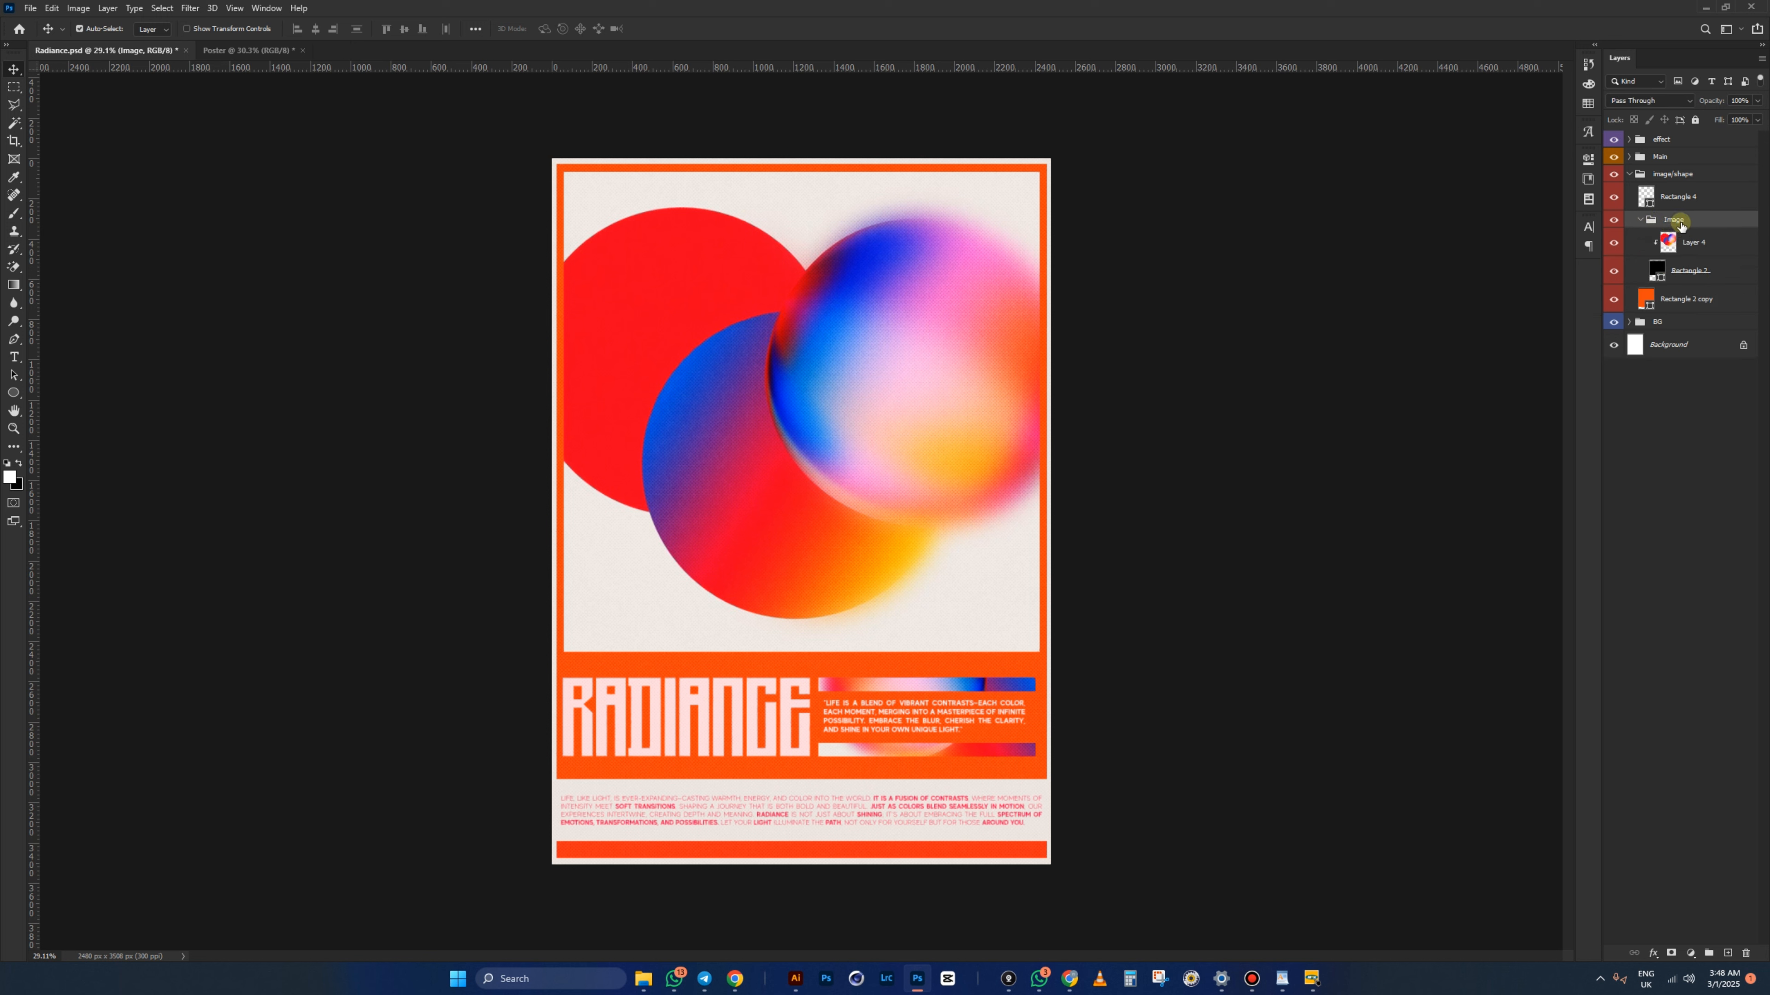
{"action": "left_click", "coordinate": [1670, 299]}
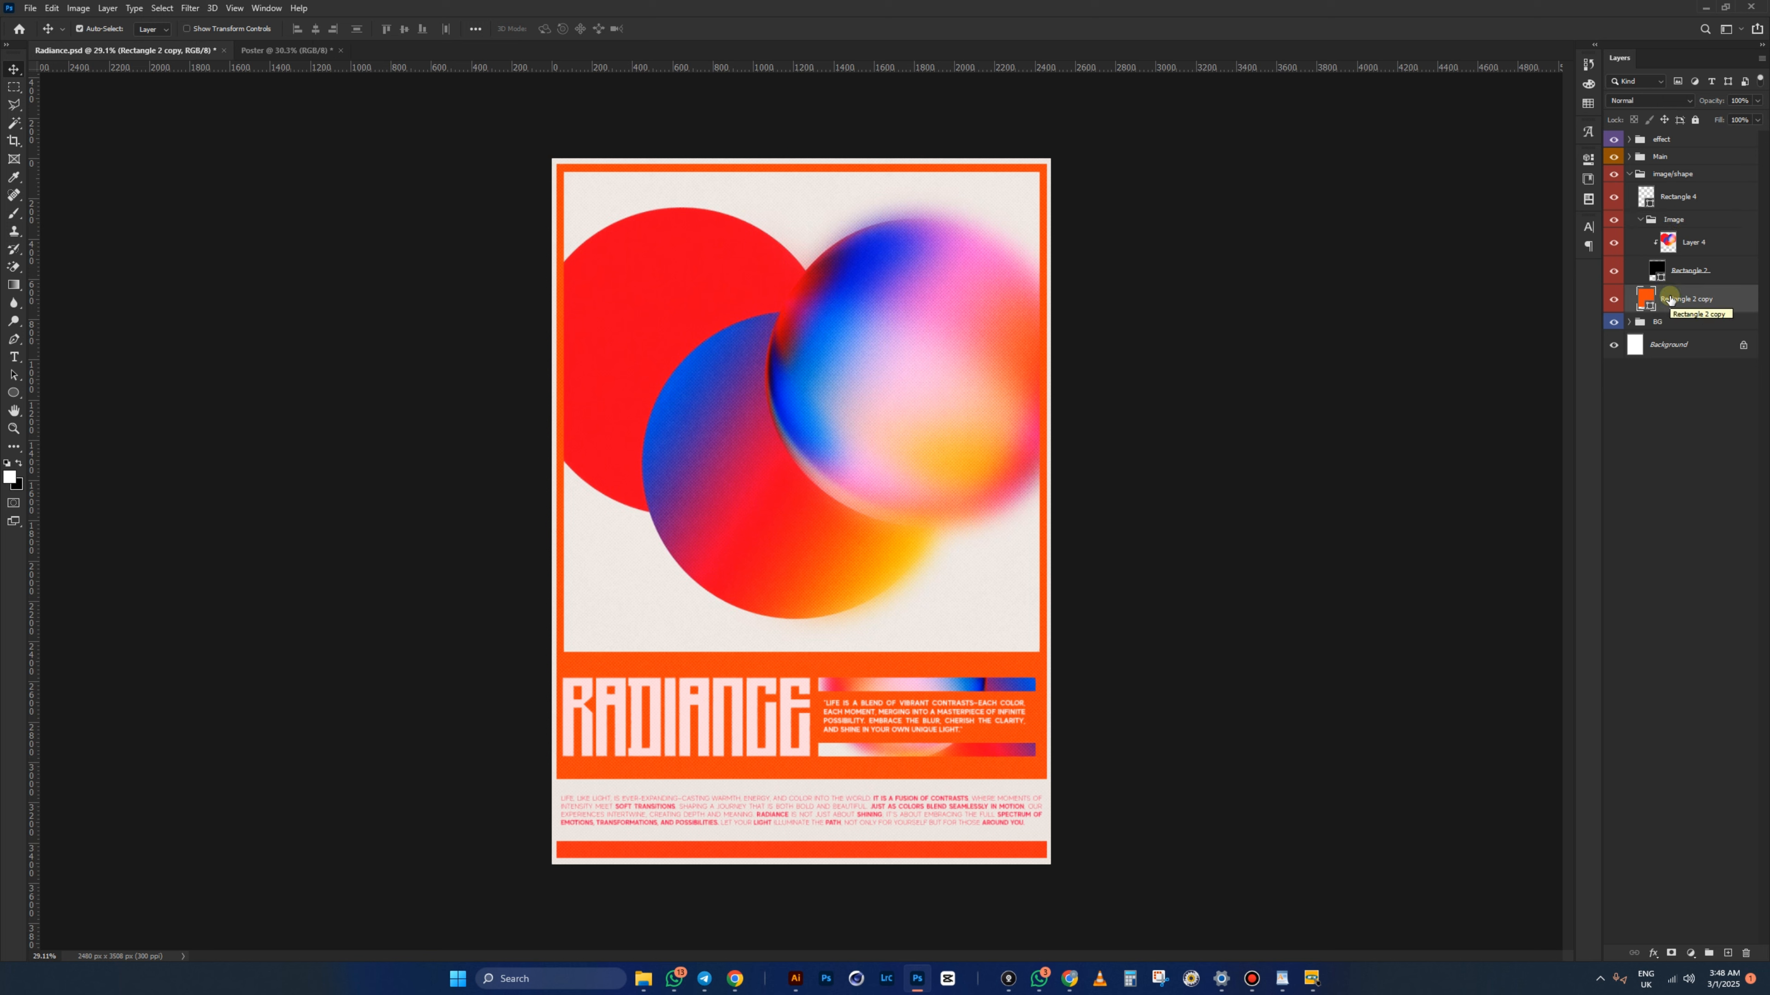
{"action": "scroll", "coordinate": [871, 732], "scroll_direction": "up", "scroll_amount": 10}
{"action": "left_click", "coordinate": [1016, 490]}
- Copy the orange hex fd490e from Rectangle 2 copy's fill, then return to Poster
{"action": "left_click", "coordinate": [1669, 299]}
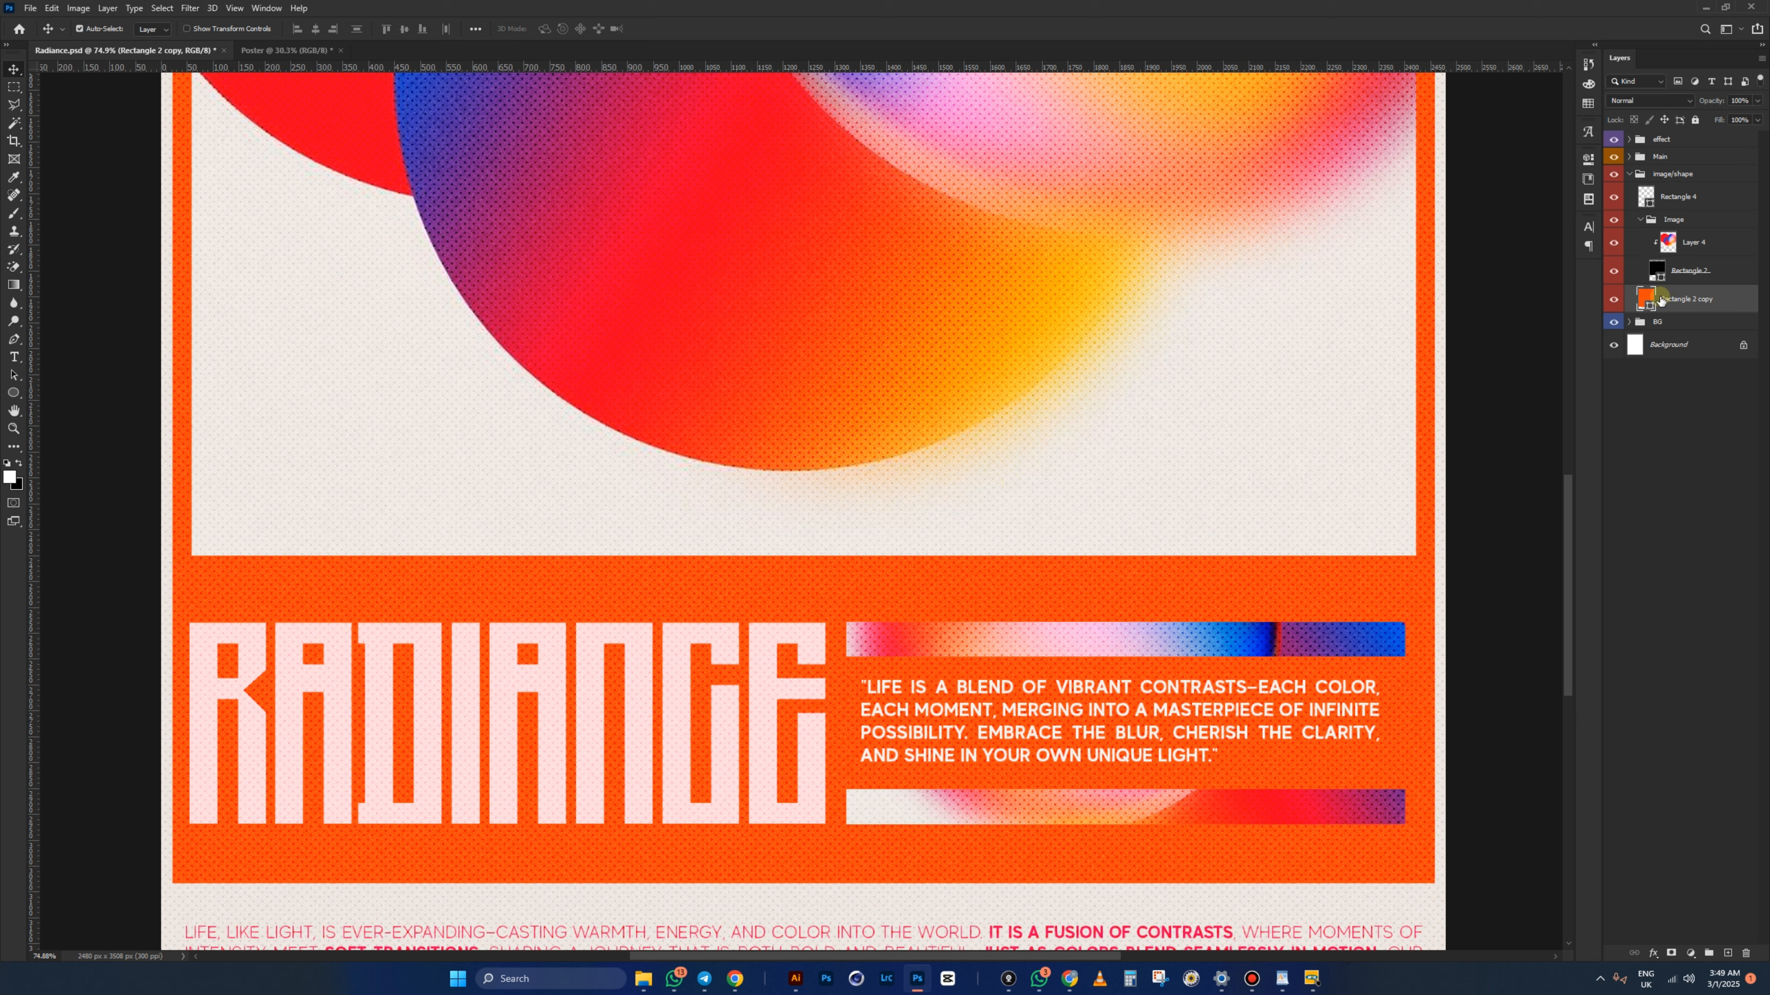
{"action": "double_click", "coordinate": [1646, 298]}
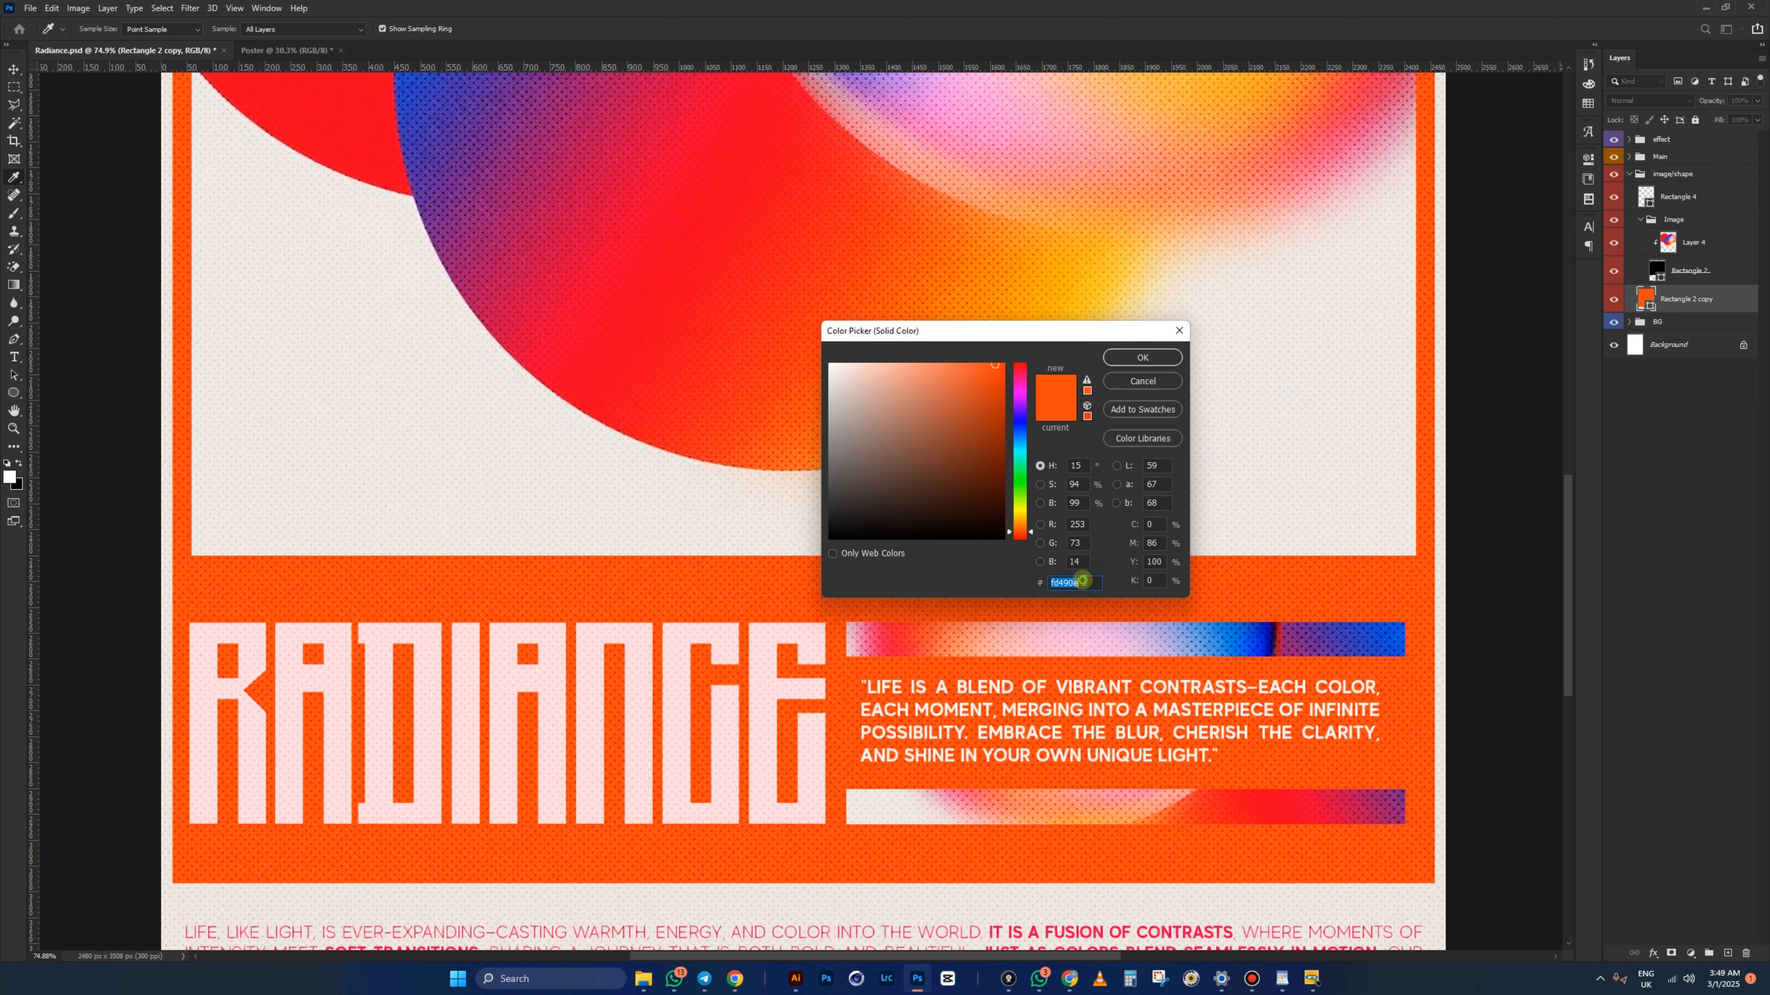
{"action": "right_click", "coordinate": [1065, 586]}
{"action": "left_click", "coordinate": [1098, 613]}
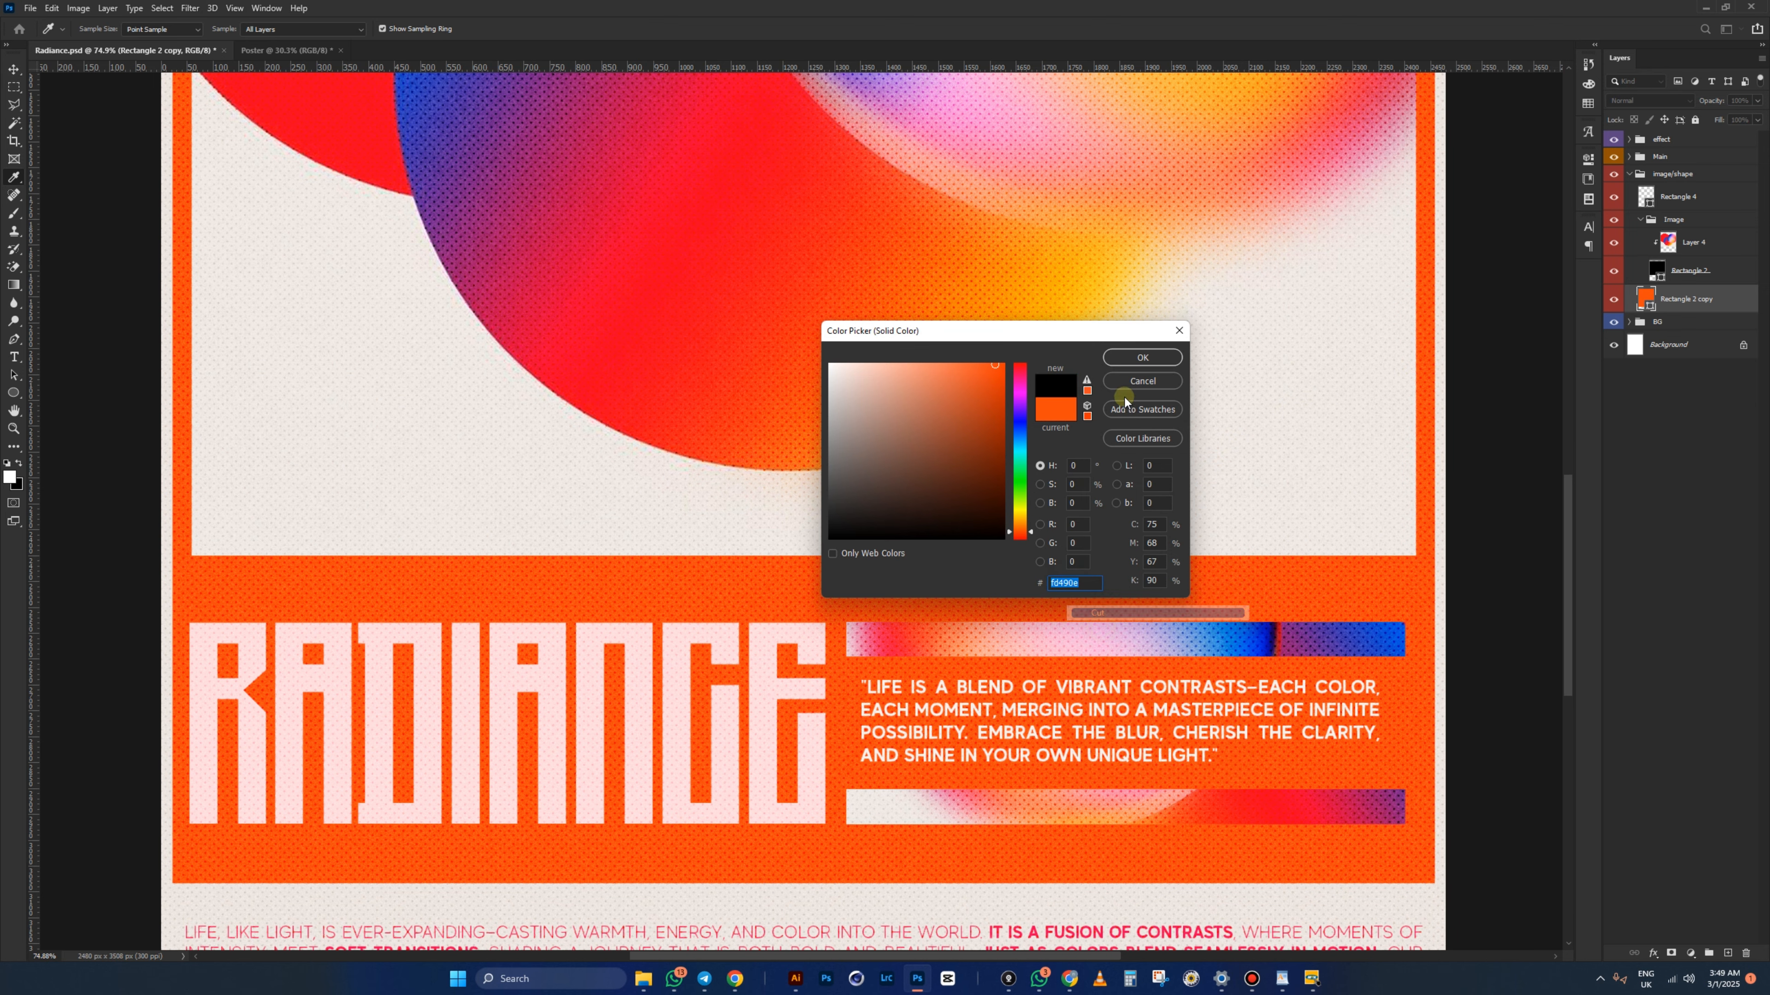
{"action": "left_click", "coordinate": [1138, 384]}
{"action": "scroll", "coordinate": [1028, 359], "scroll_direction": "down", "scroll_amount": 6}
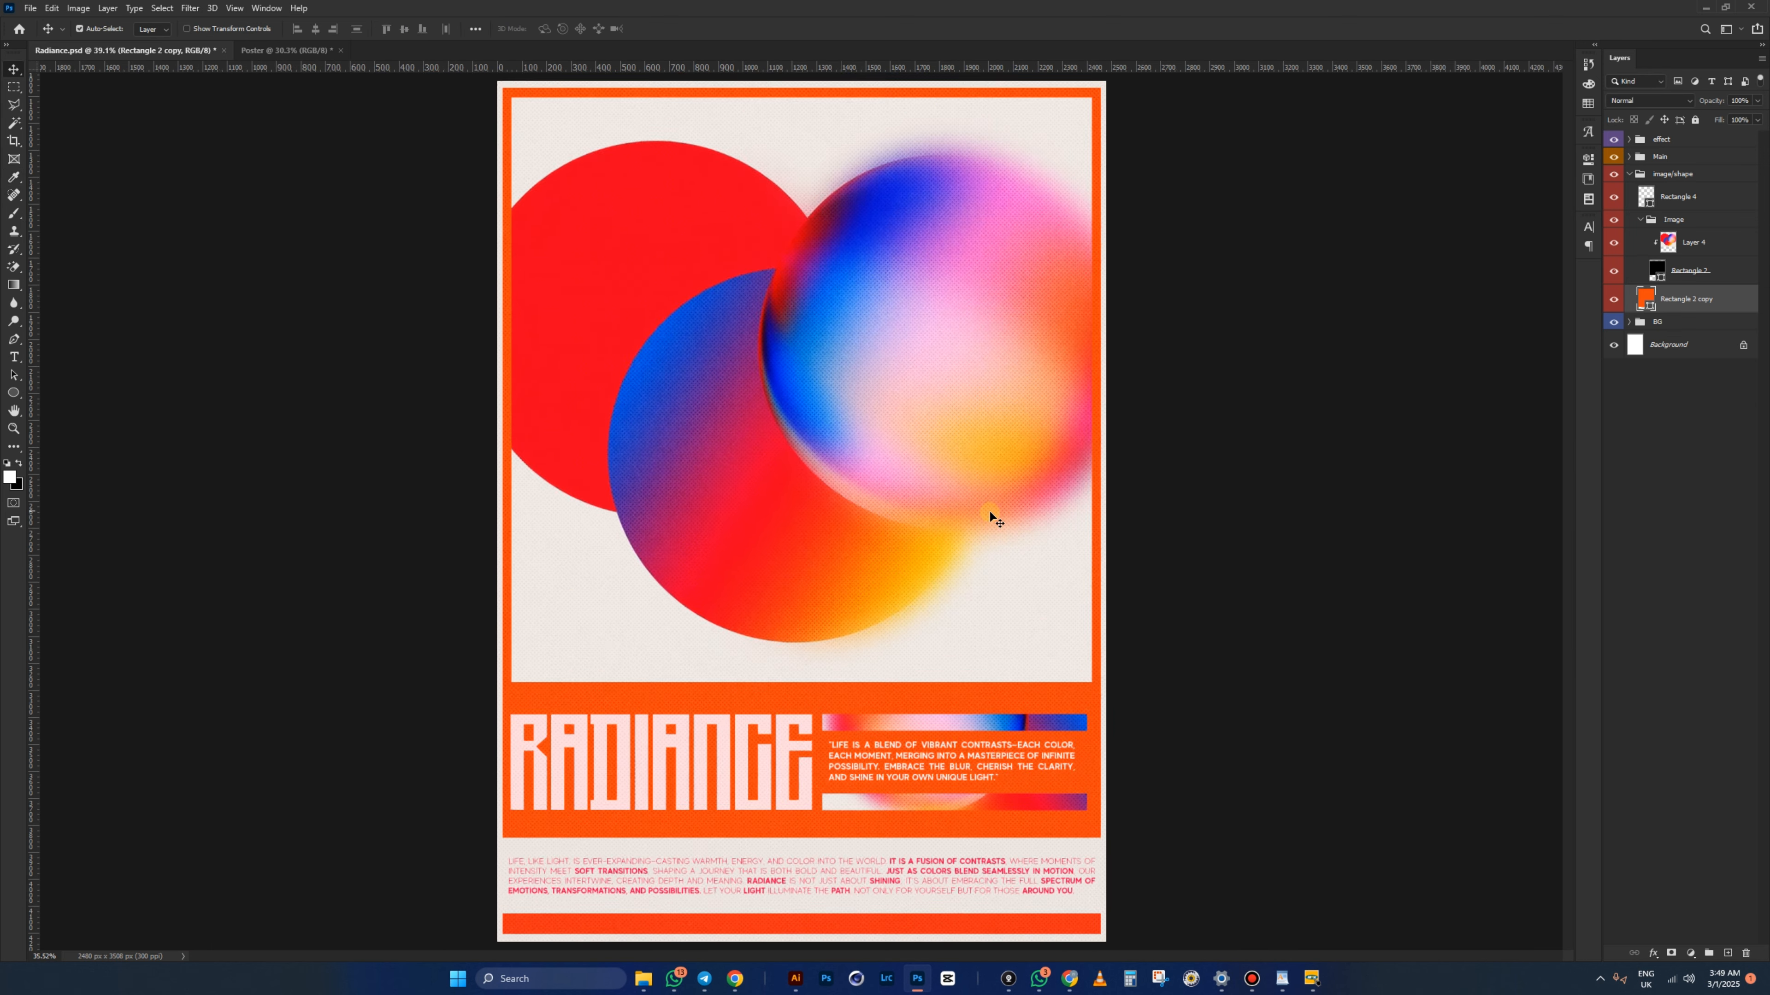
{"action": "left_click", "coordinate": [249, 51]}
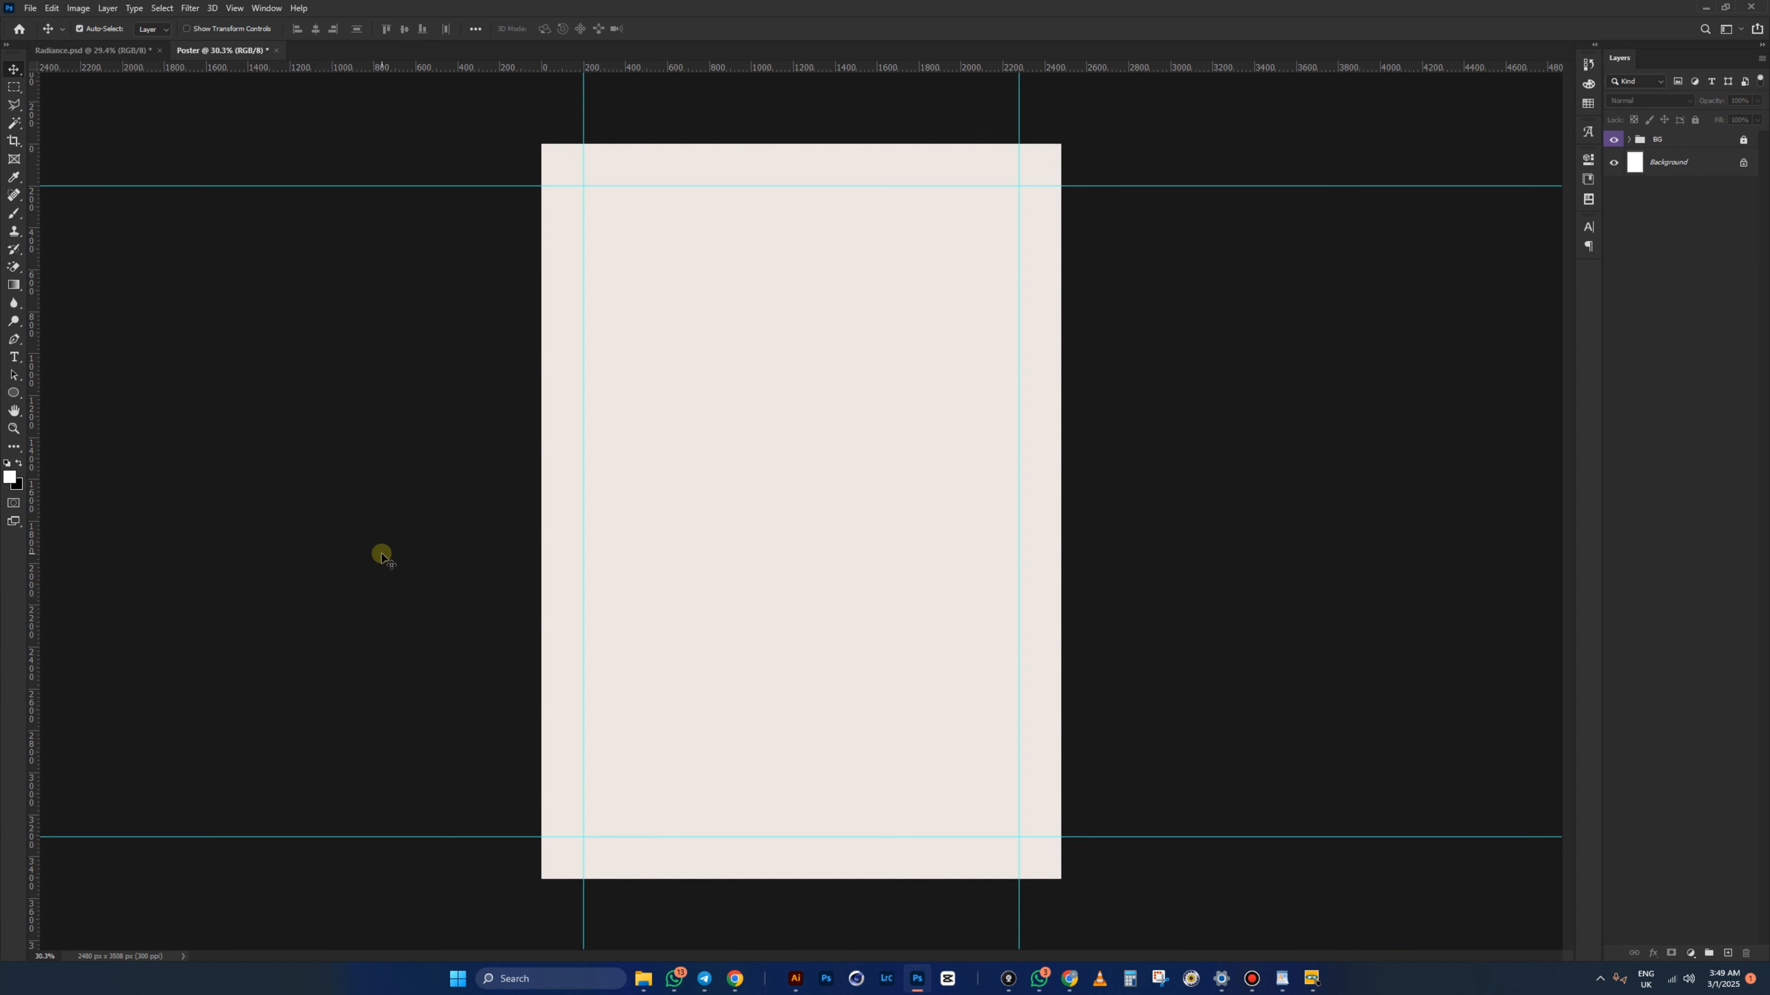
- Draw a rectangle across the Poster's upper part with the Rectangle Tool
{"action": "left_click_drag", "start_coordinate": [19, 393], "coordinate": [65, 396]}
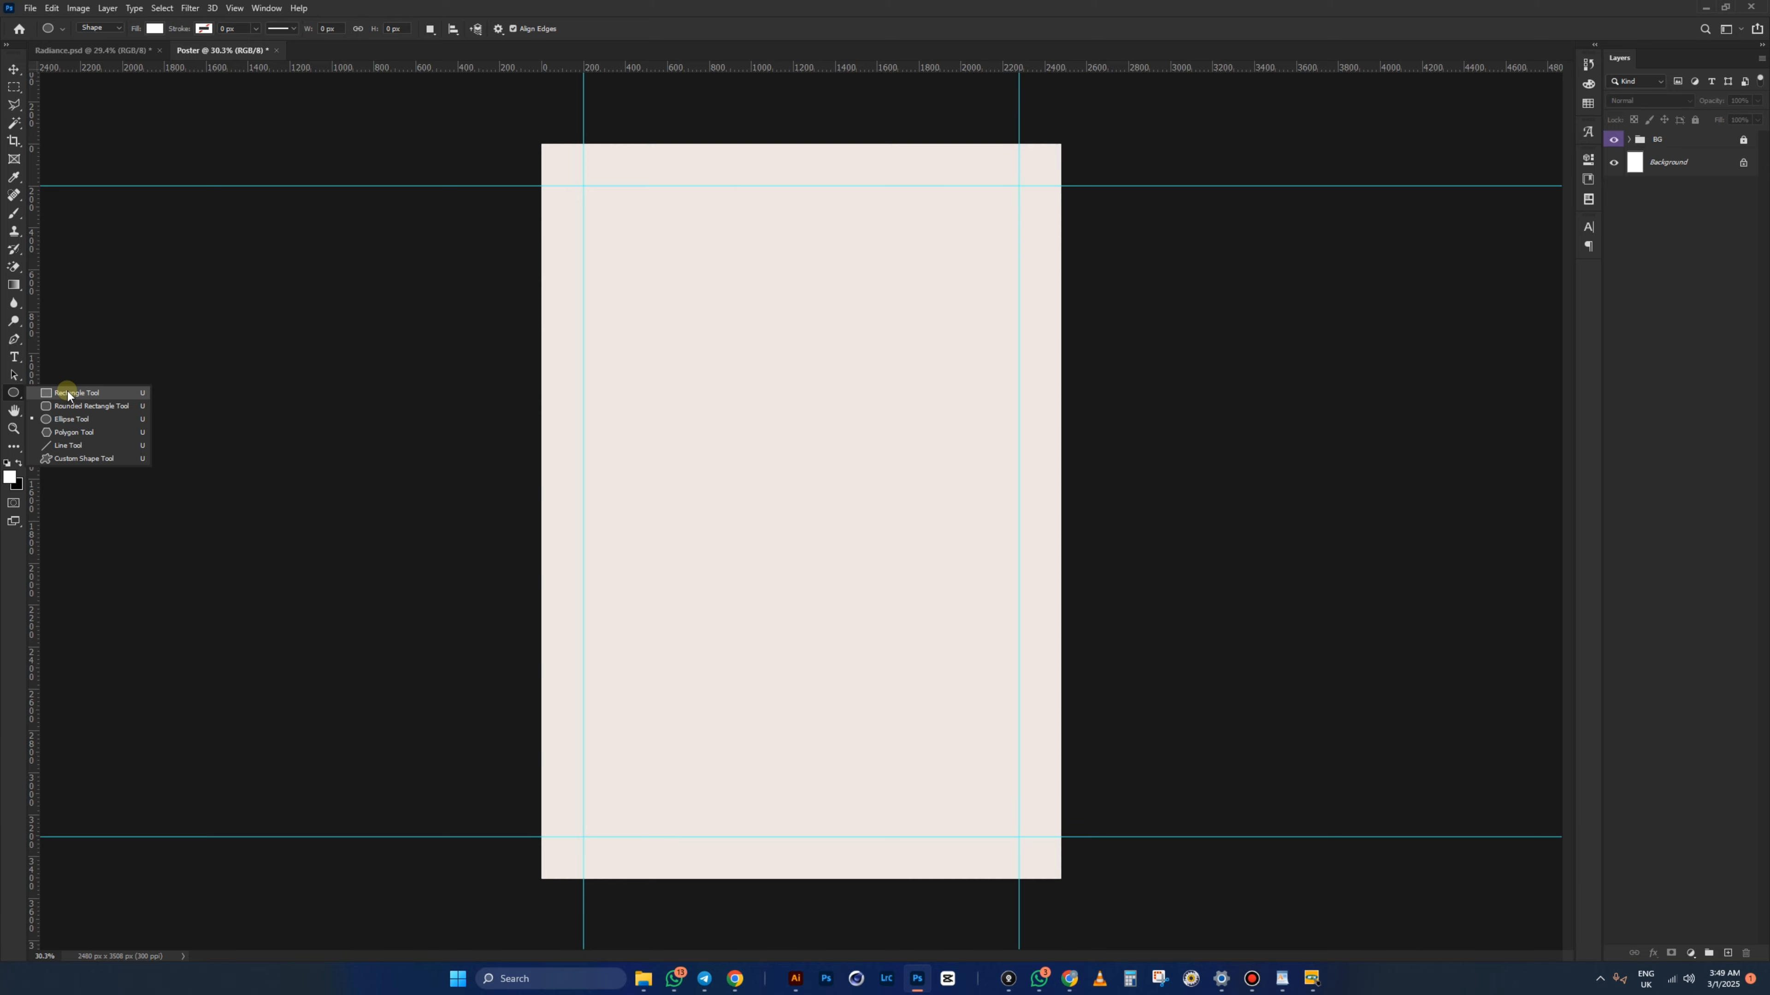
{"action": "left_click_drag", "start_coordinate": [68, 395], "coordinate": [68, 395]}
{"action": "left_click", "coordinate": [131, 49]}
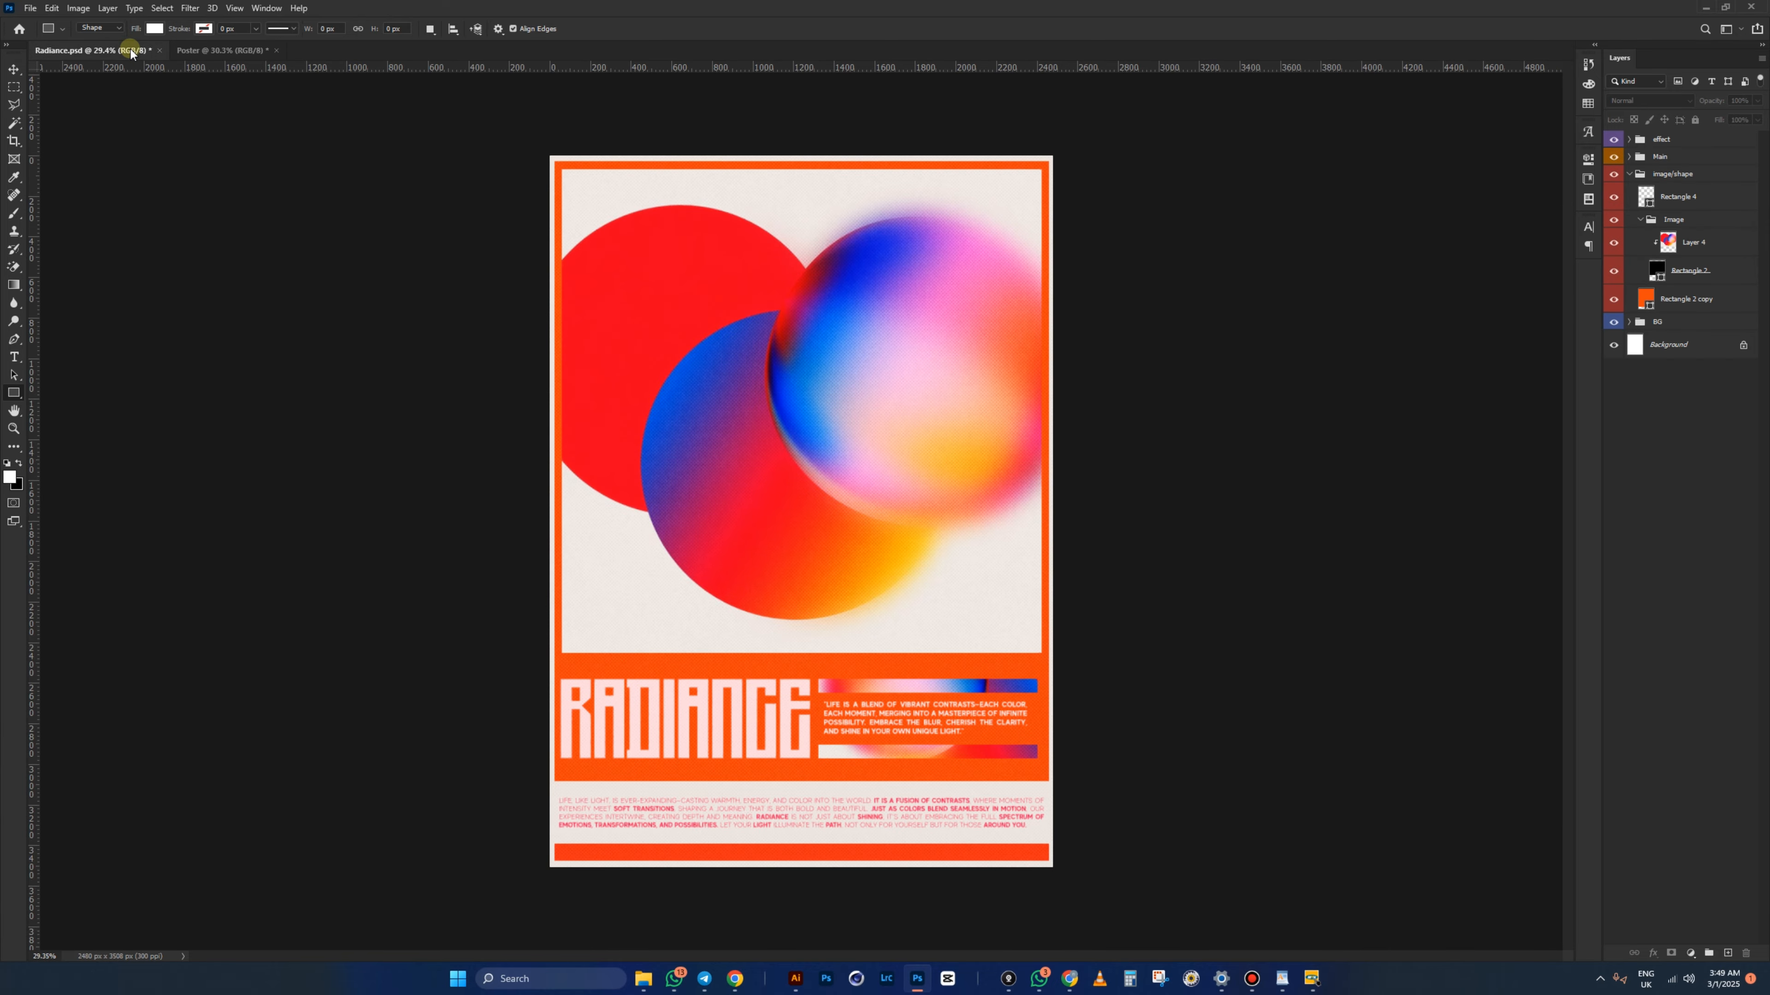
{"action": "left_click", "coordinate": [223, 50]}
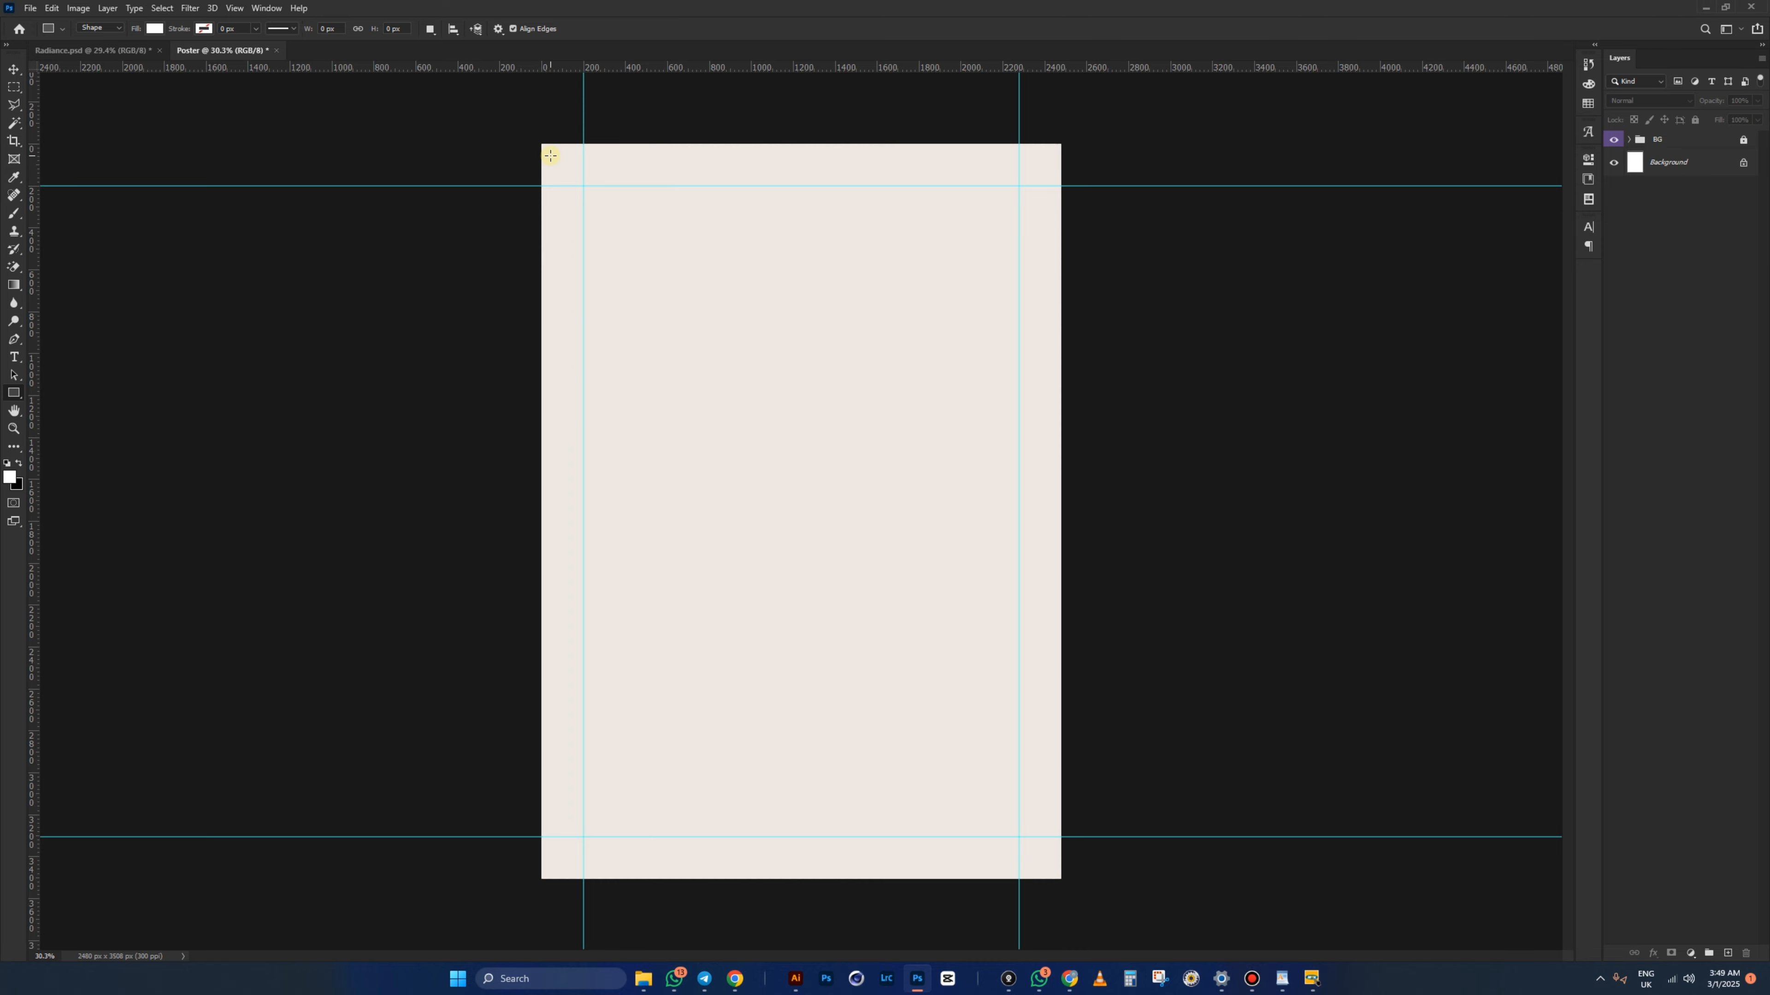
{"action": "left_click_drag", "start_coordinate": [549, 155], "coordinate": [1050, 676]}
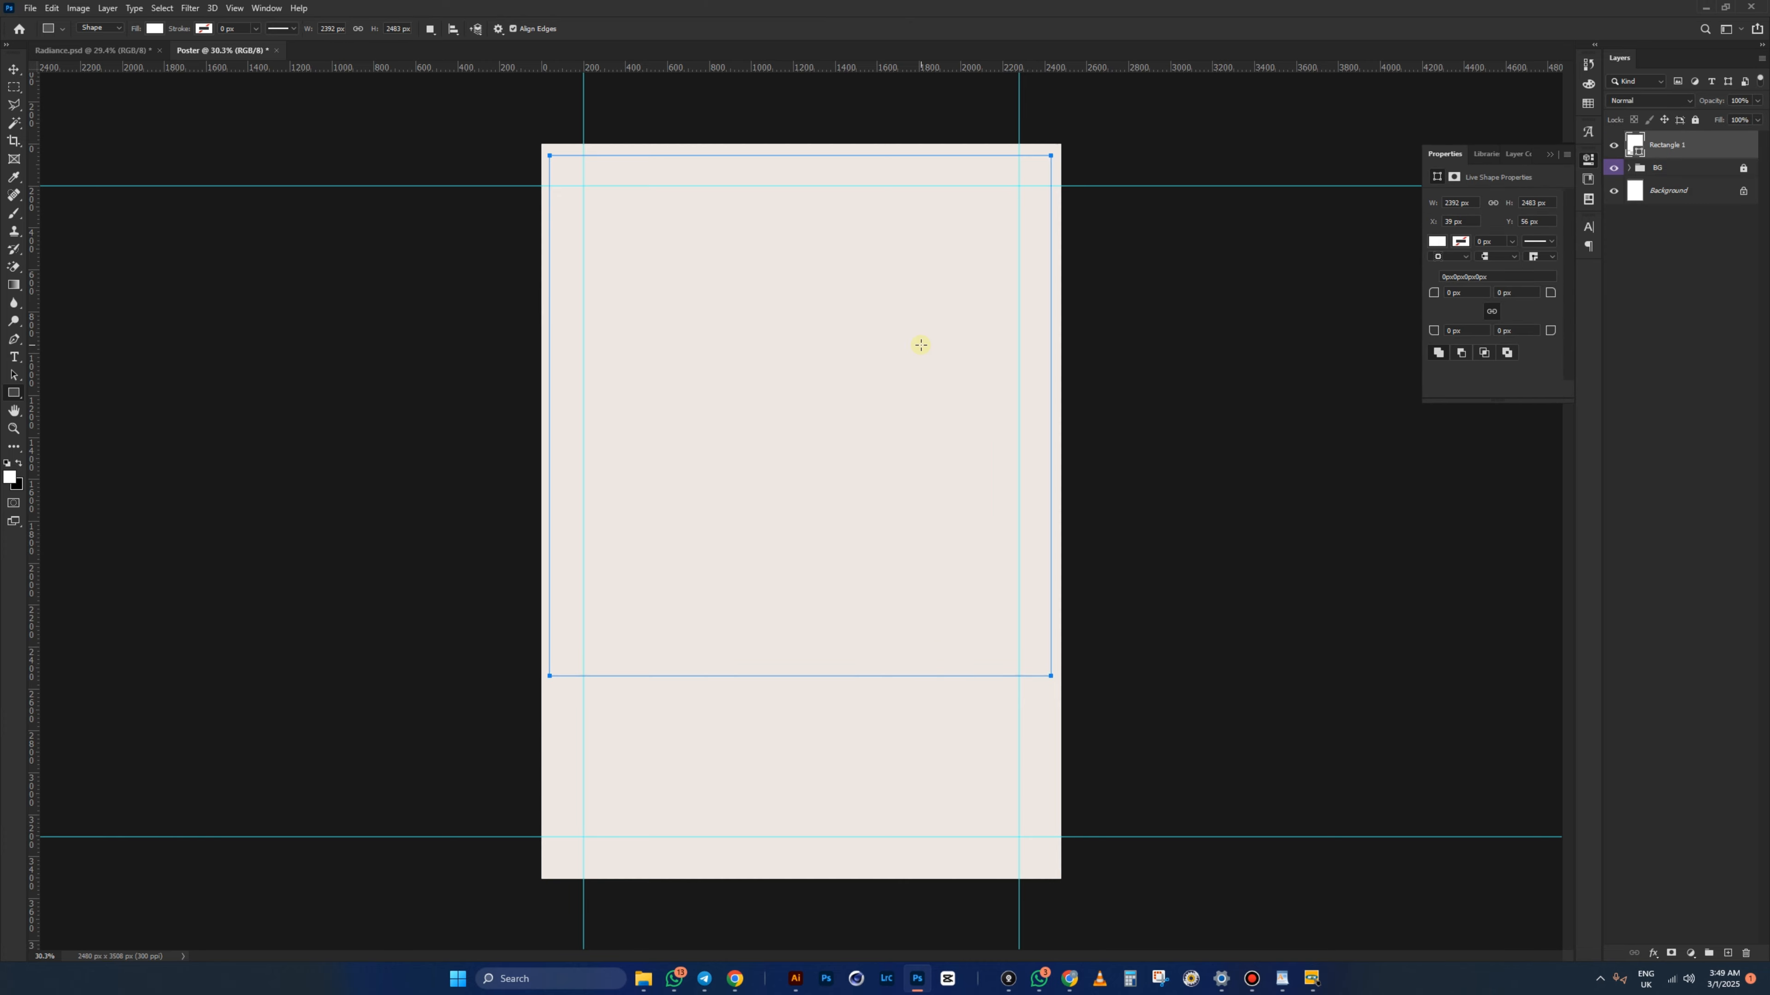
- Fill the new rectangle with the pasted orange fd490e
{"action": "left_click", "coordinate": [14, 69]}
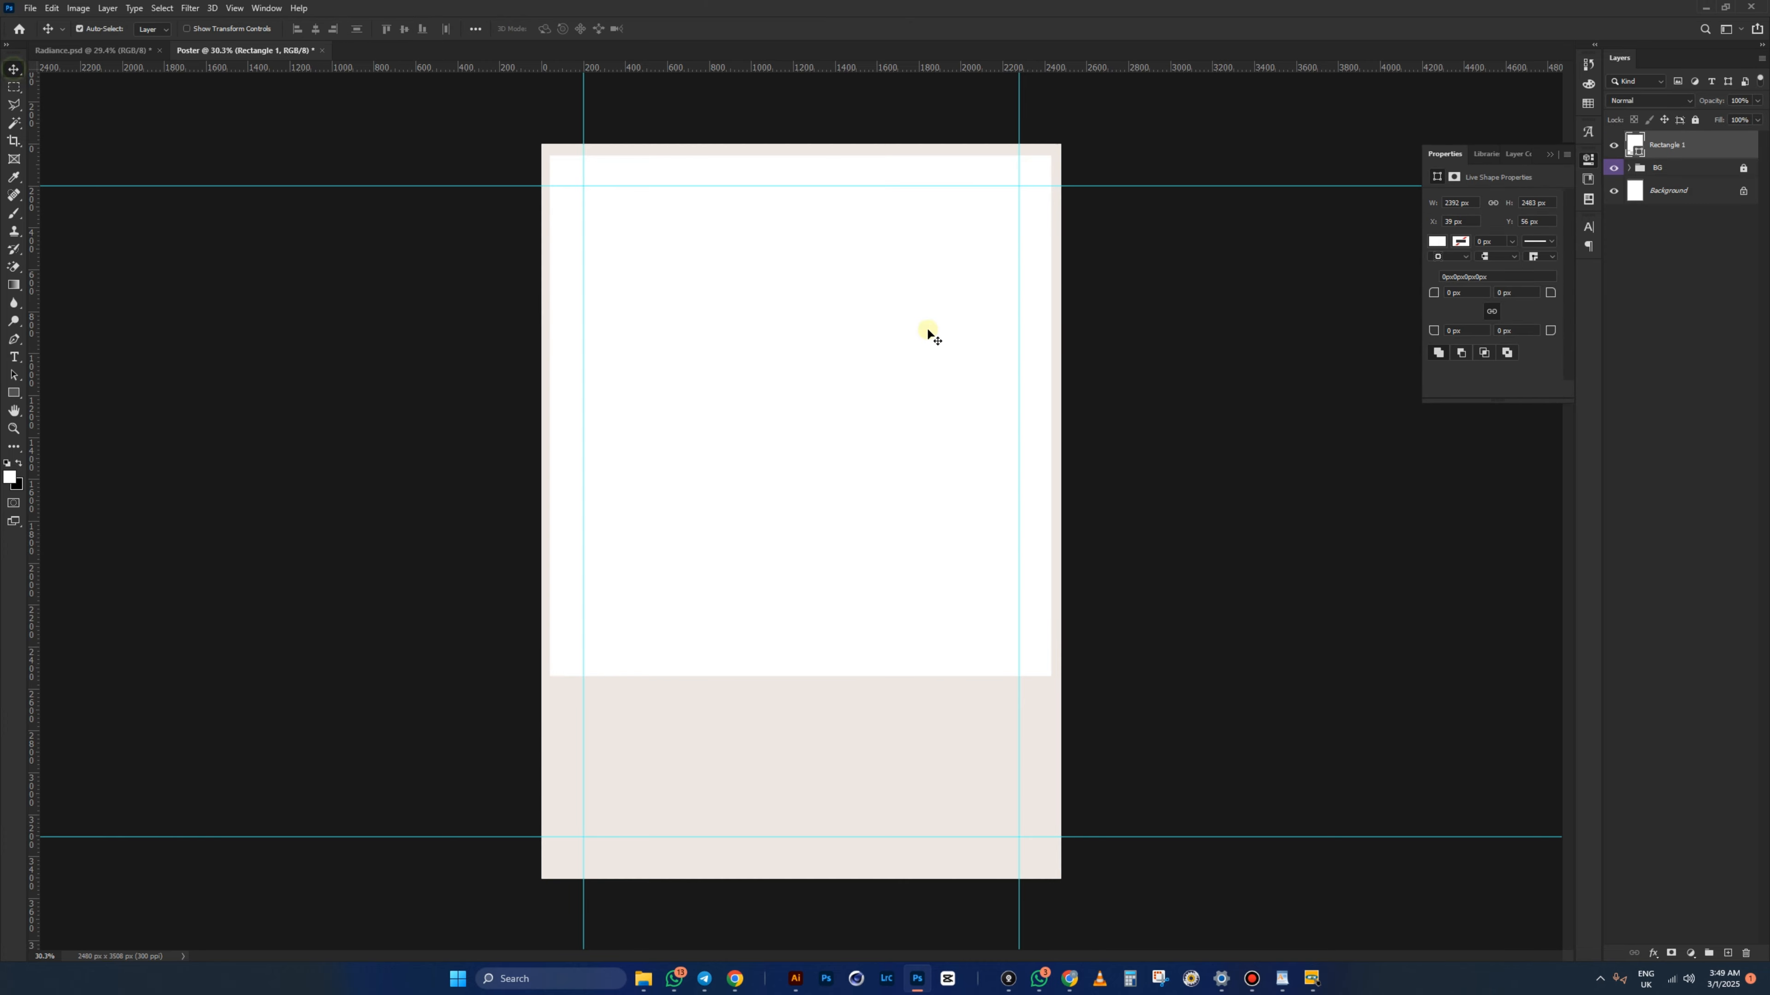
{"action": "double_click", "coordinate": [1636, 147]}
{"action": "left_click", "coordinate": [1059, 584]}
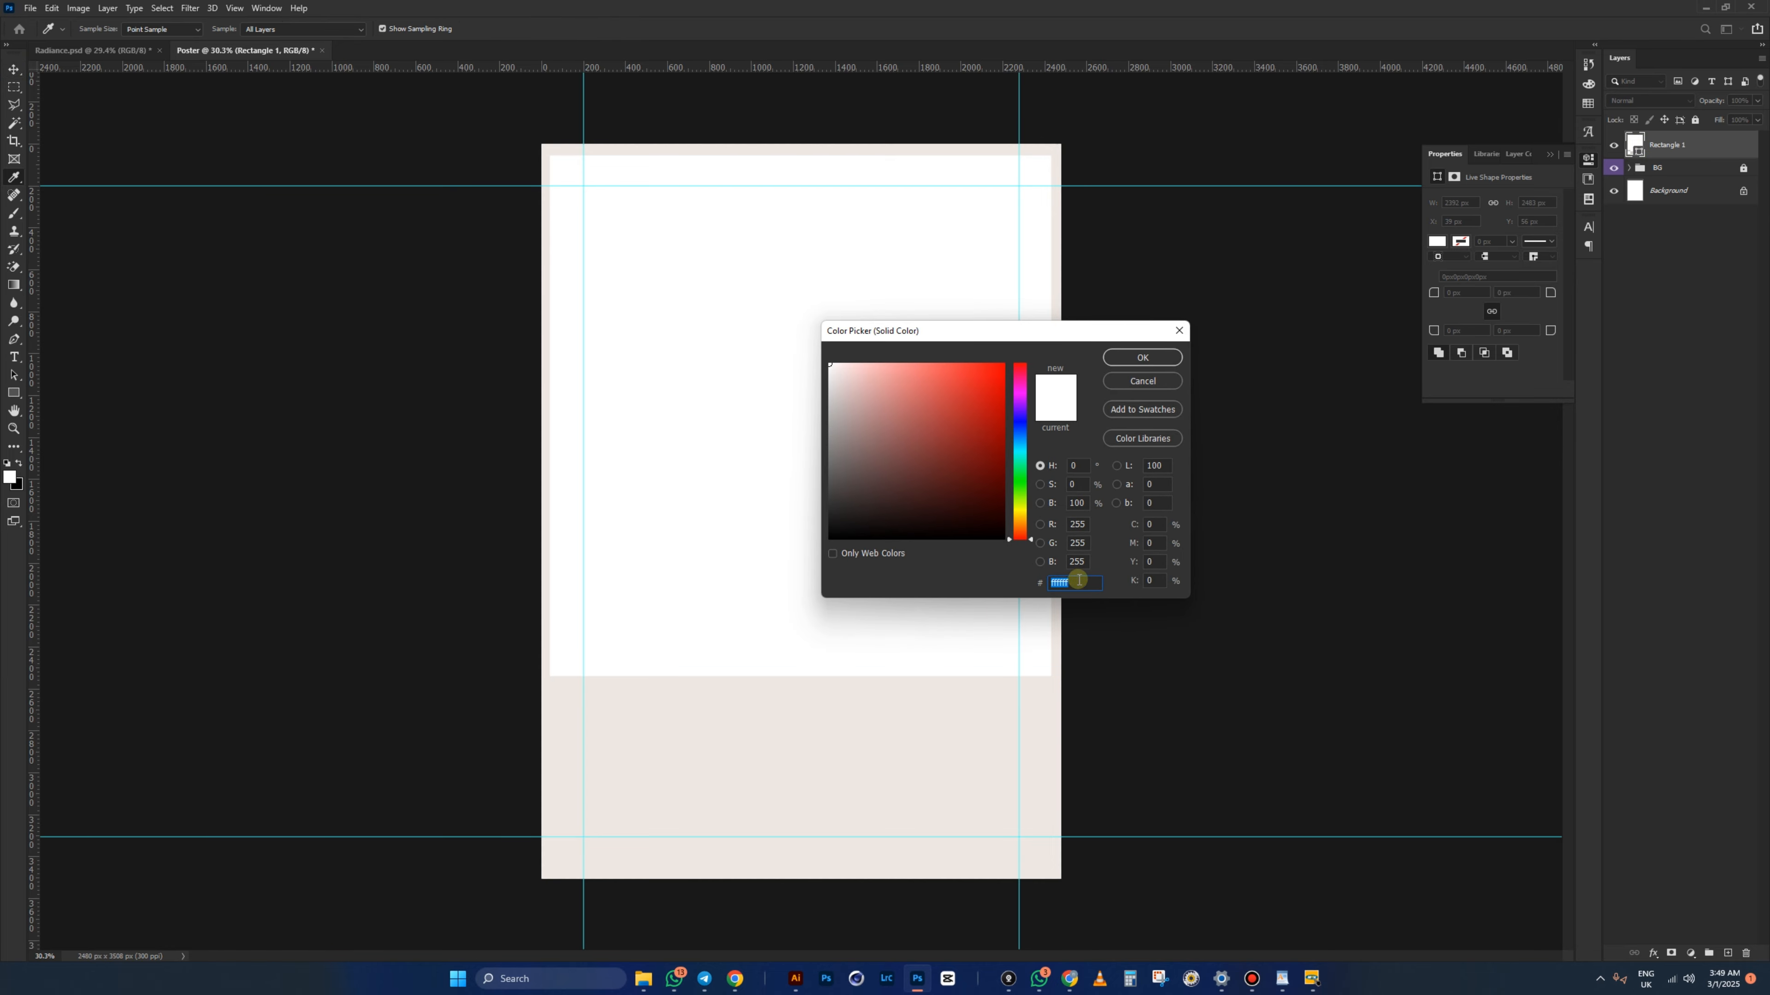
{"action": "right_click", "coordinate": [1077, 587]}
{"action": "left_click", "coordinate": [1113, 643]}
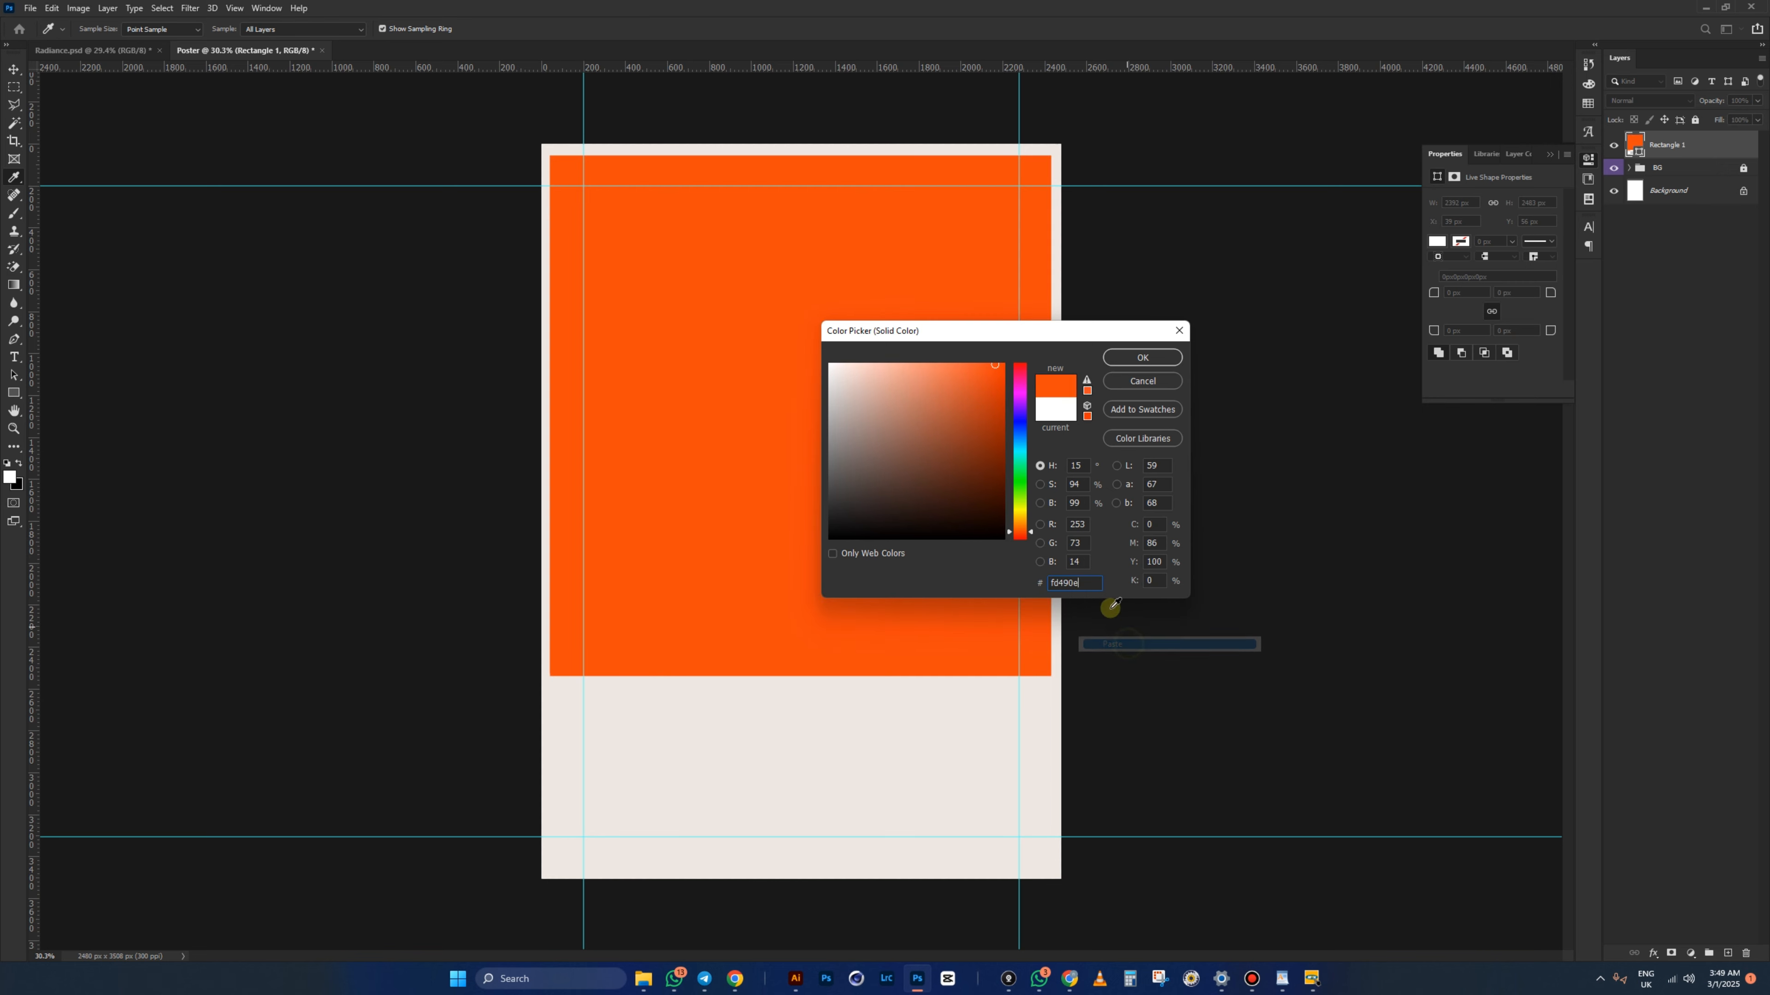
{"action": "left_click", "coordinate": [1143, 356]}
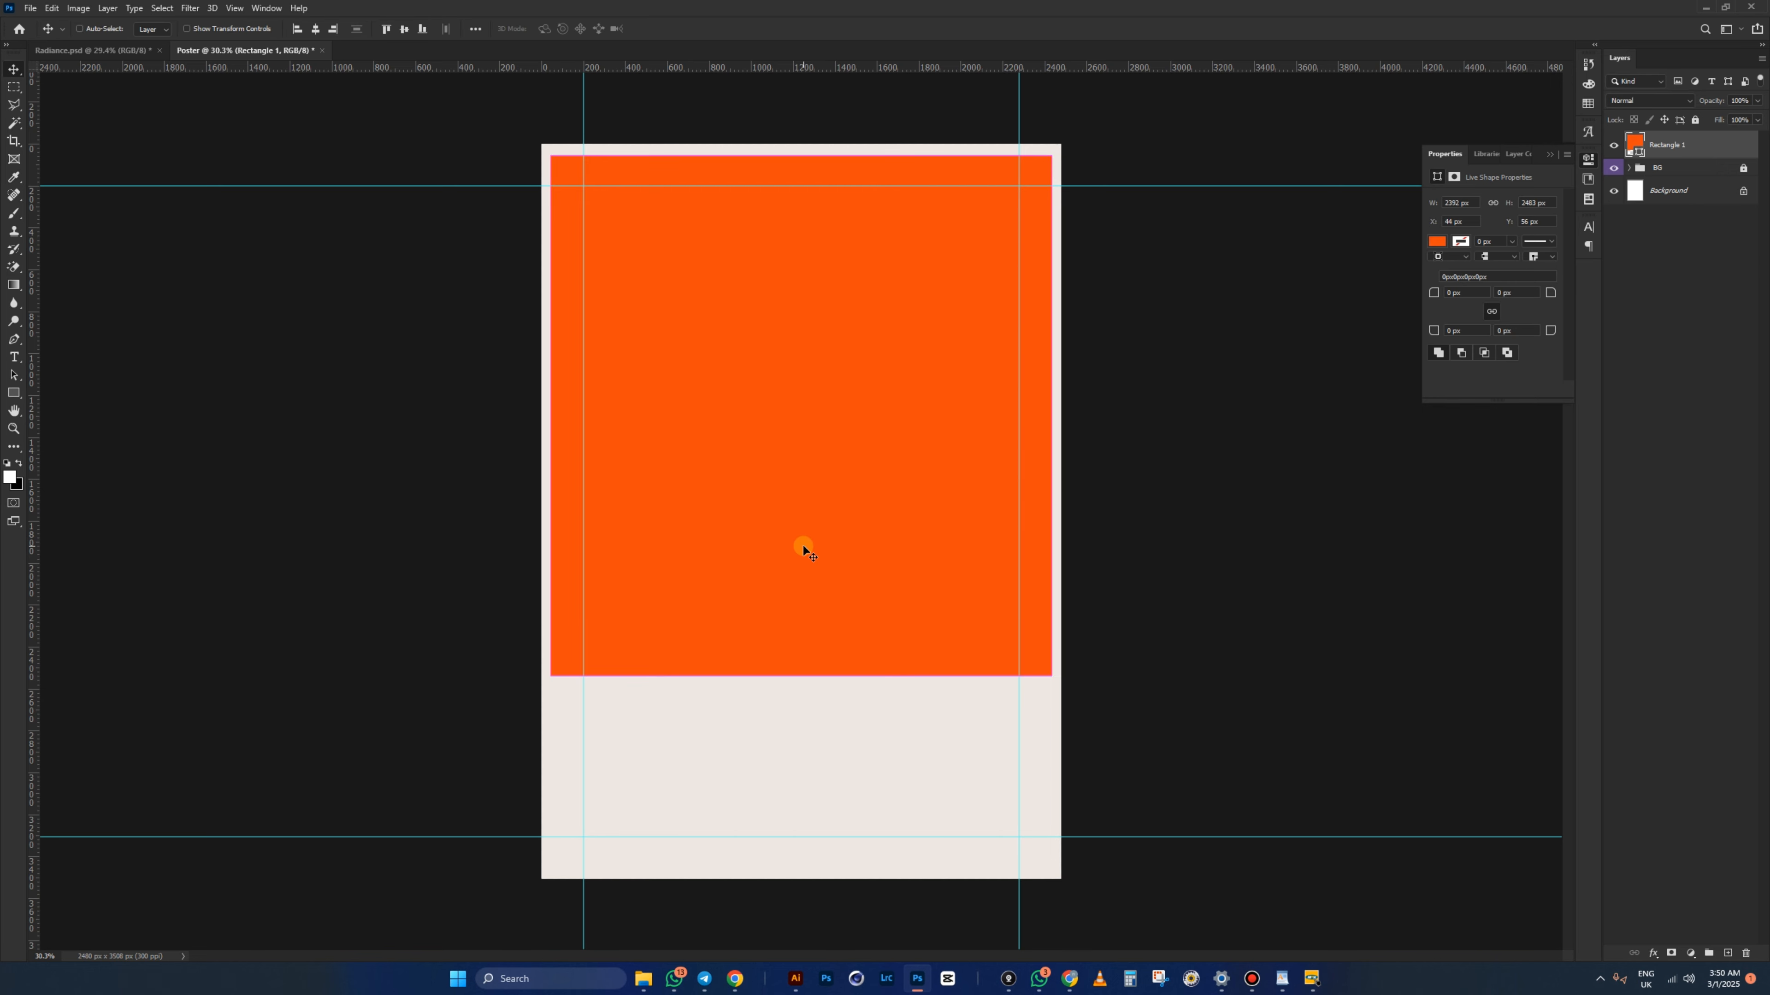
- Duplicate the orange rectangle and fill the copy with near-black #131313
{"action": "key", "text": "ctrl+j"}
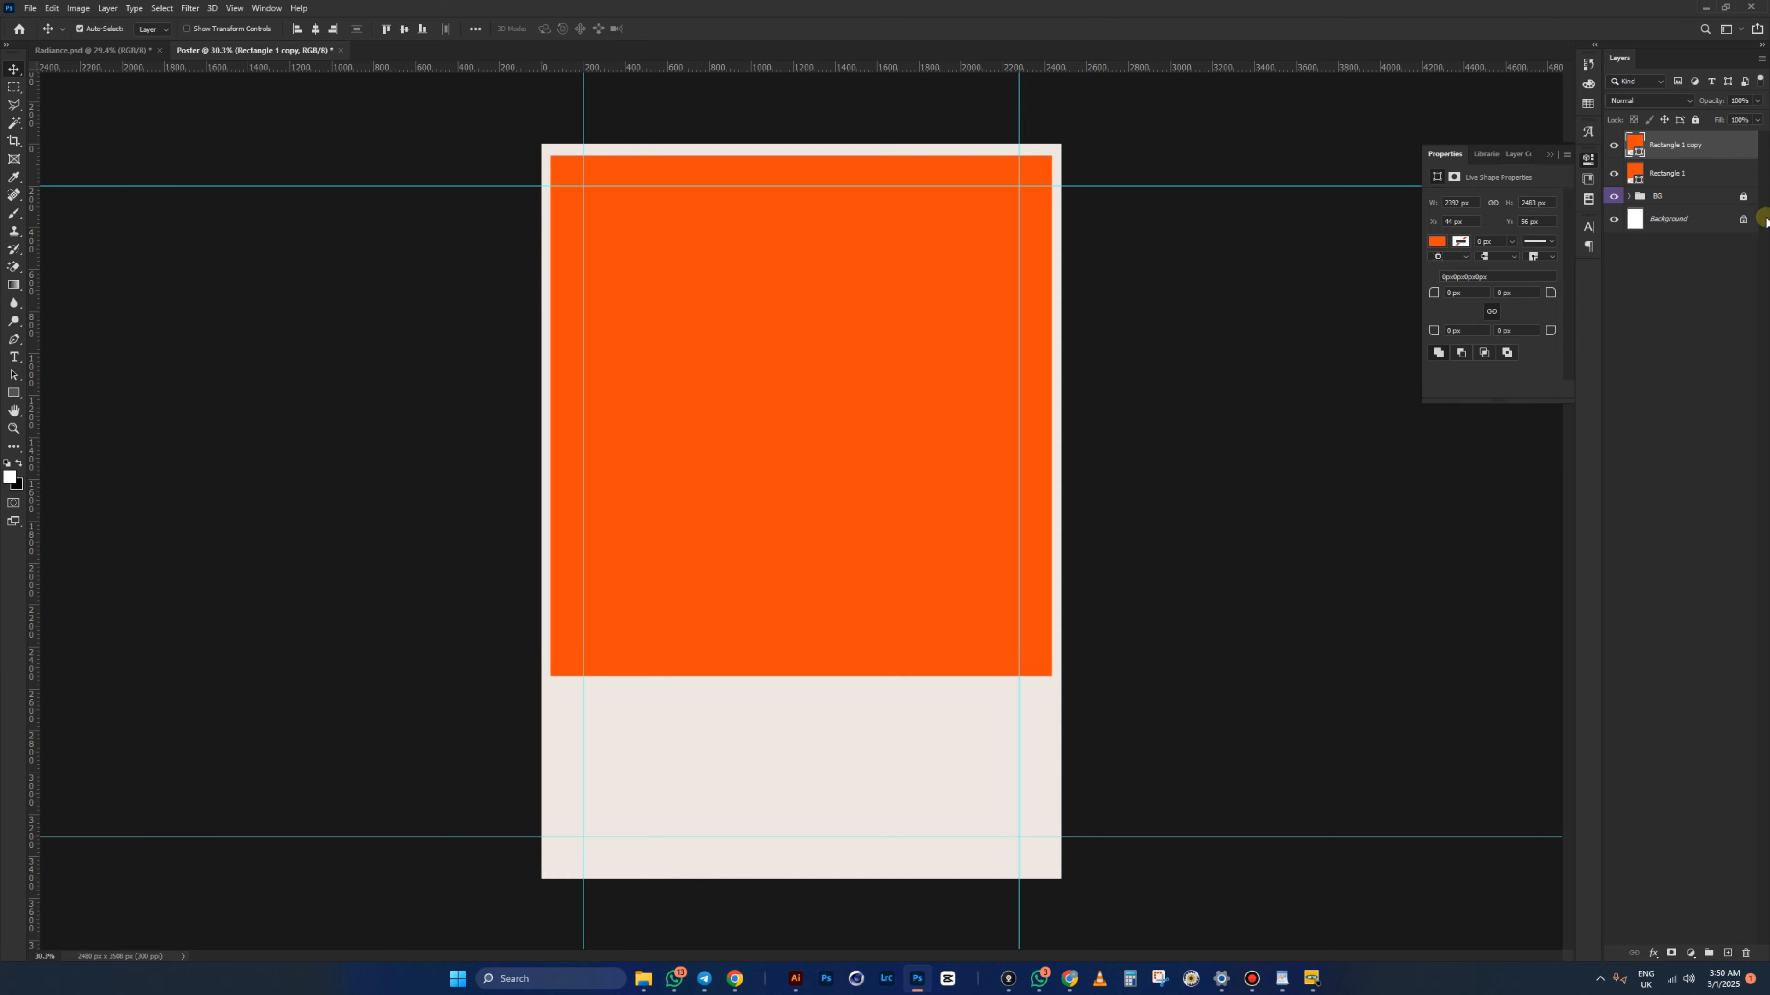
{"action": "double_click", "coordinate": [1635, 144]}
{"action": "left_click", "coordinate": [824, 521]}
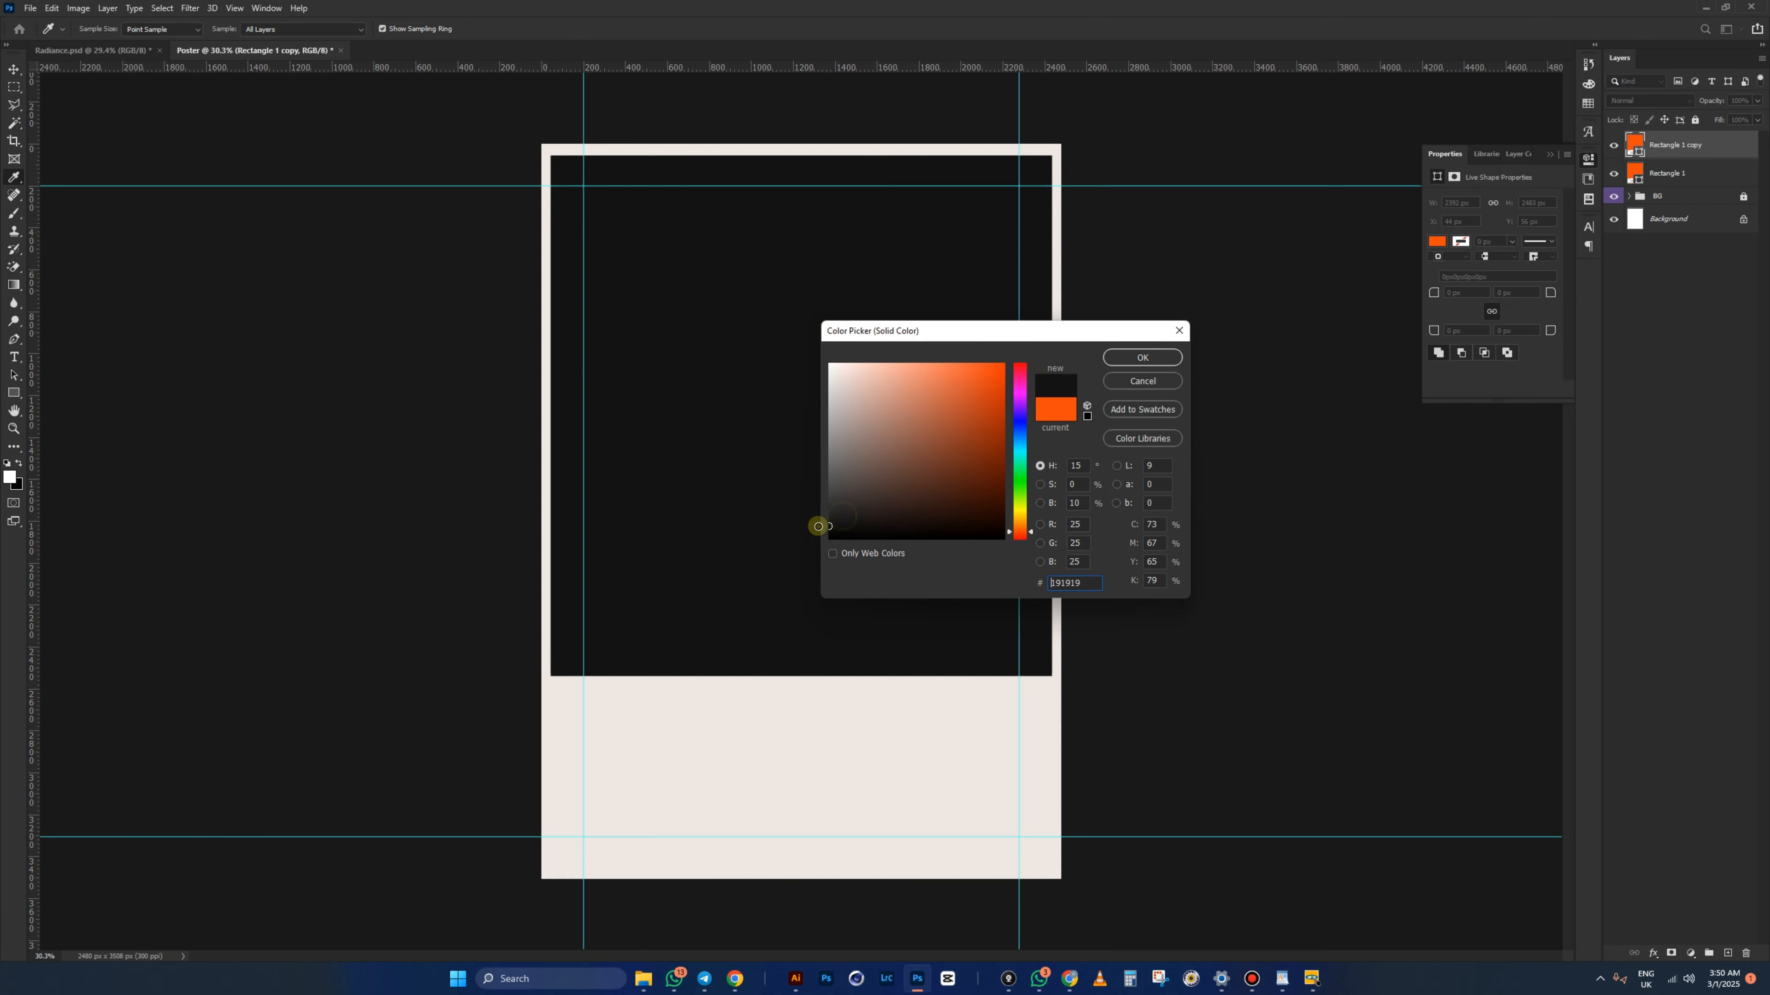
{"action": "left_click", "coordinate": [1115, 358]}
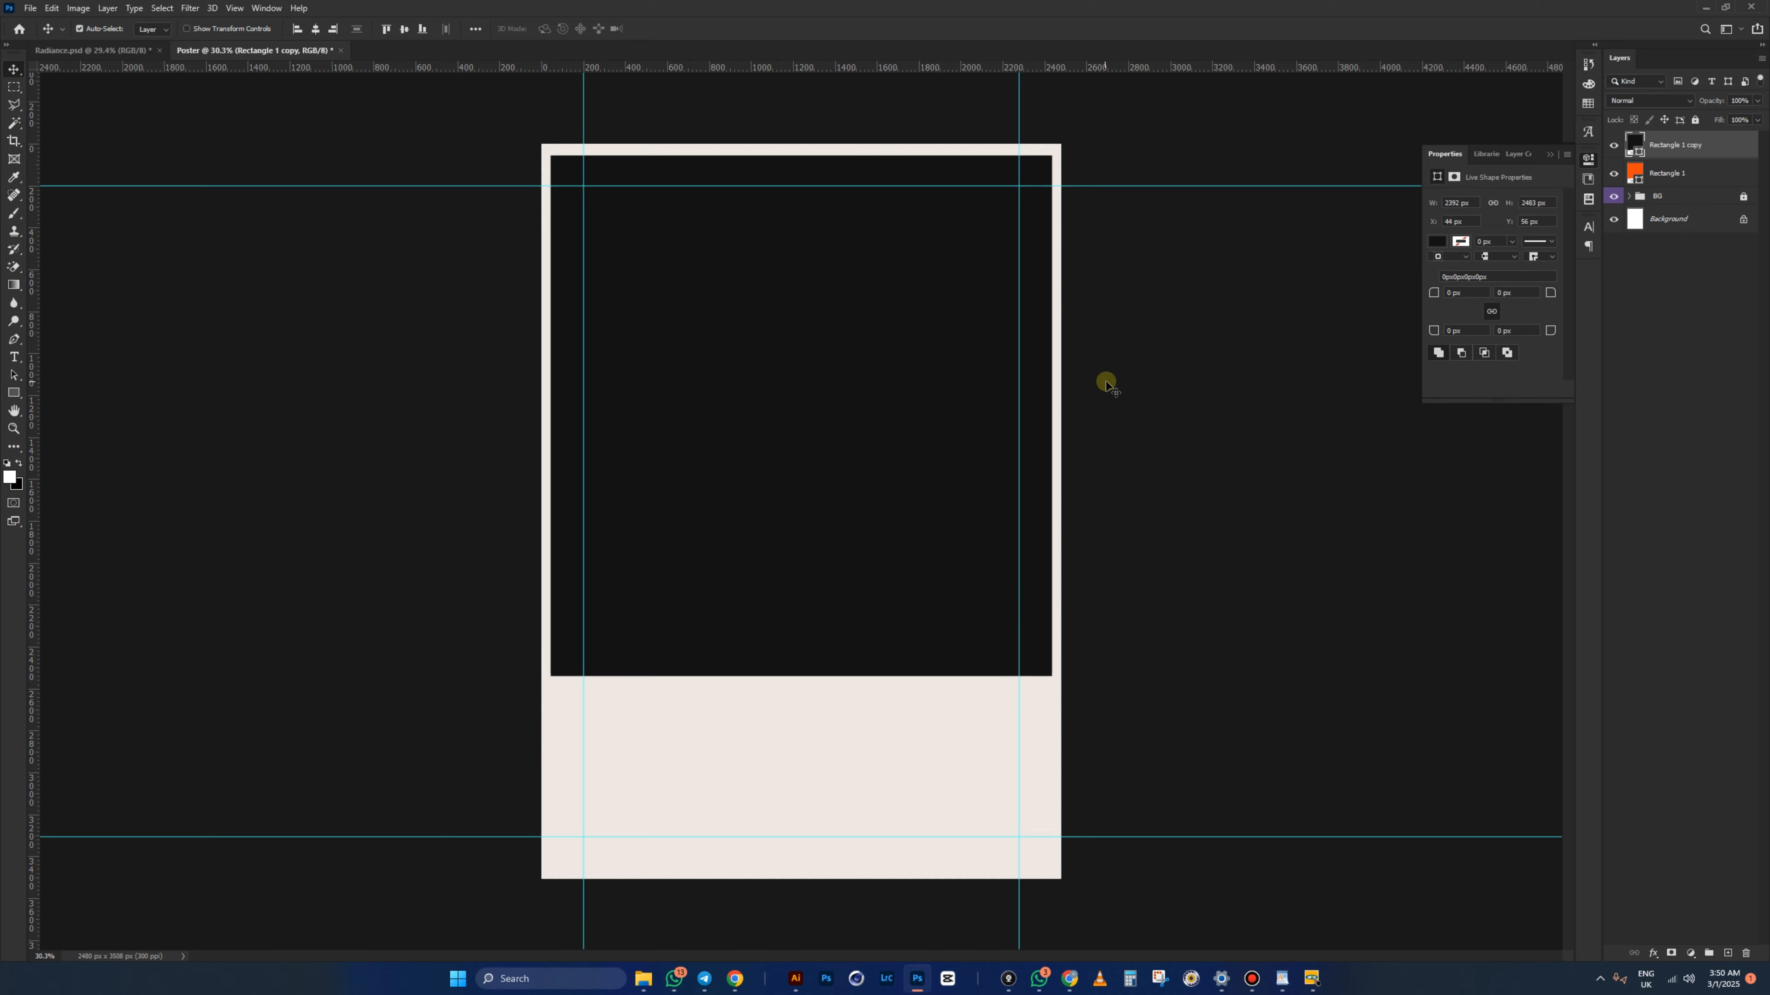
- Shorten the dark copy to 2292 × 1876 px so an orange band shows below
{"action": "key", "text": "ctrl+t"}
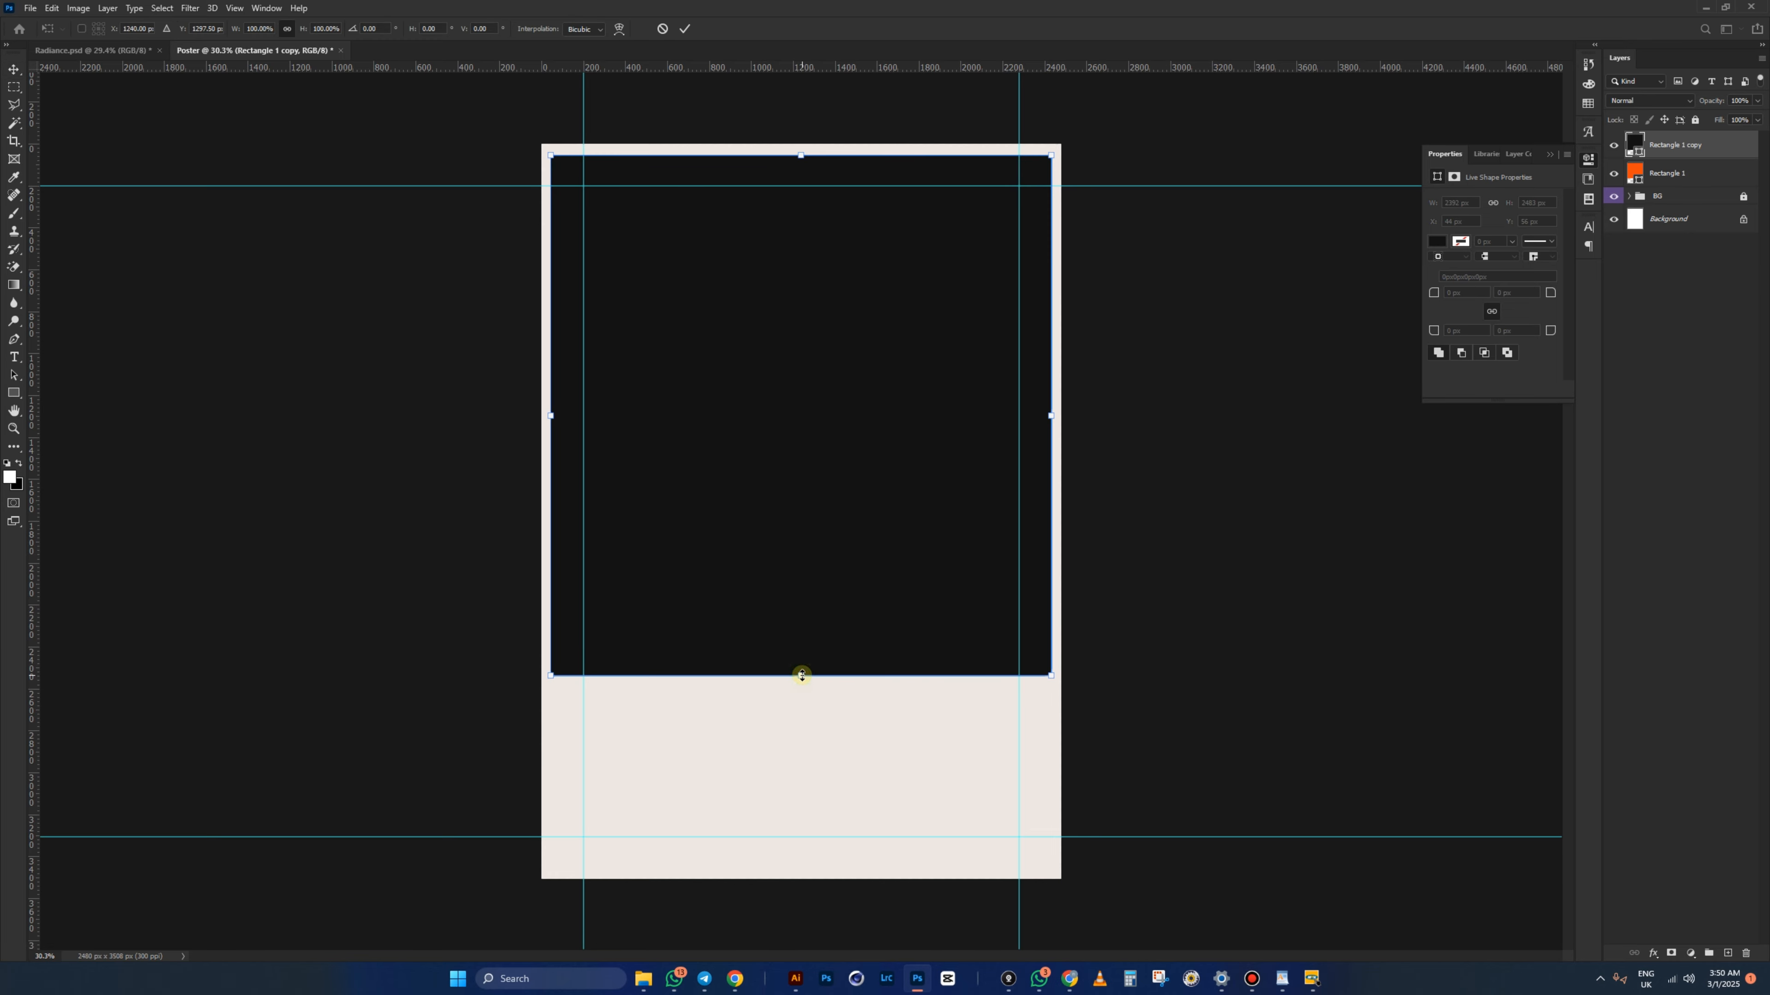
{"action": "left_click_drag", "start_coordinate": [801, 675], "coordinate": [819, 544]}
{"action": "key", "text": "Return"}
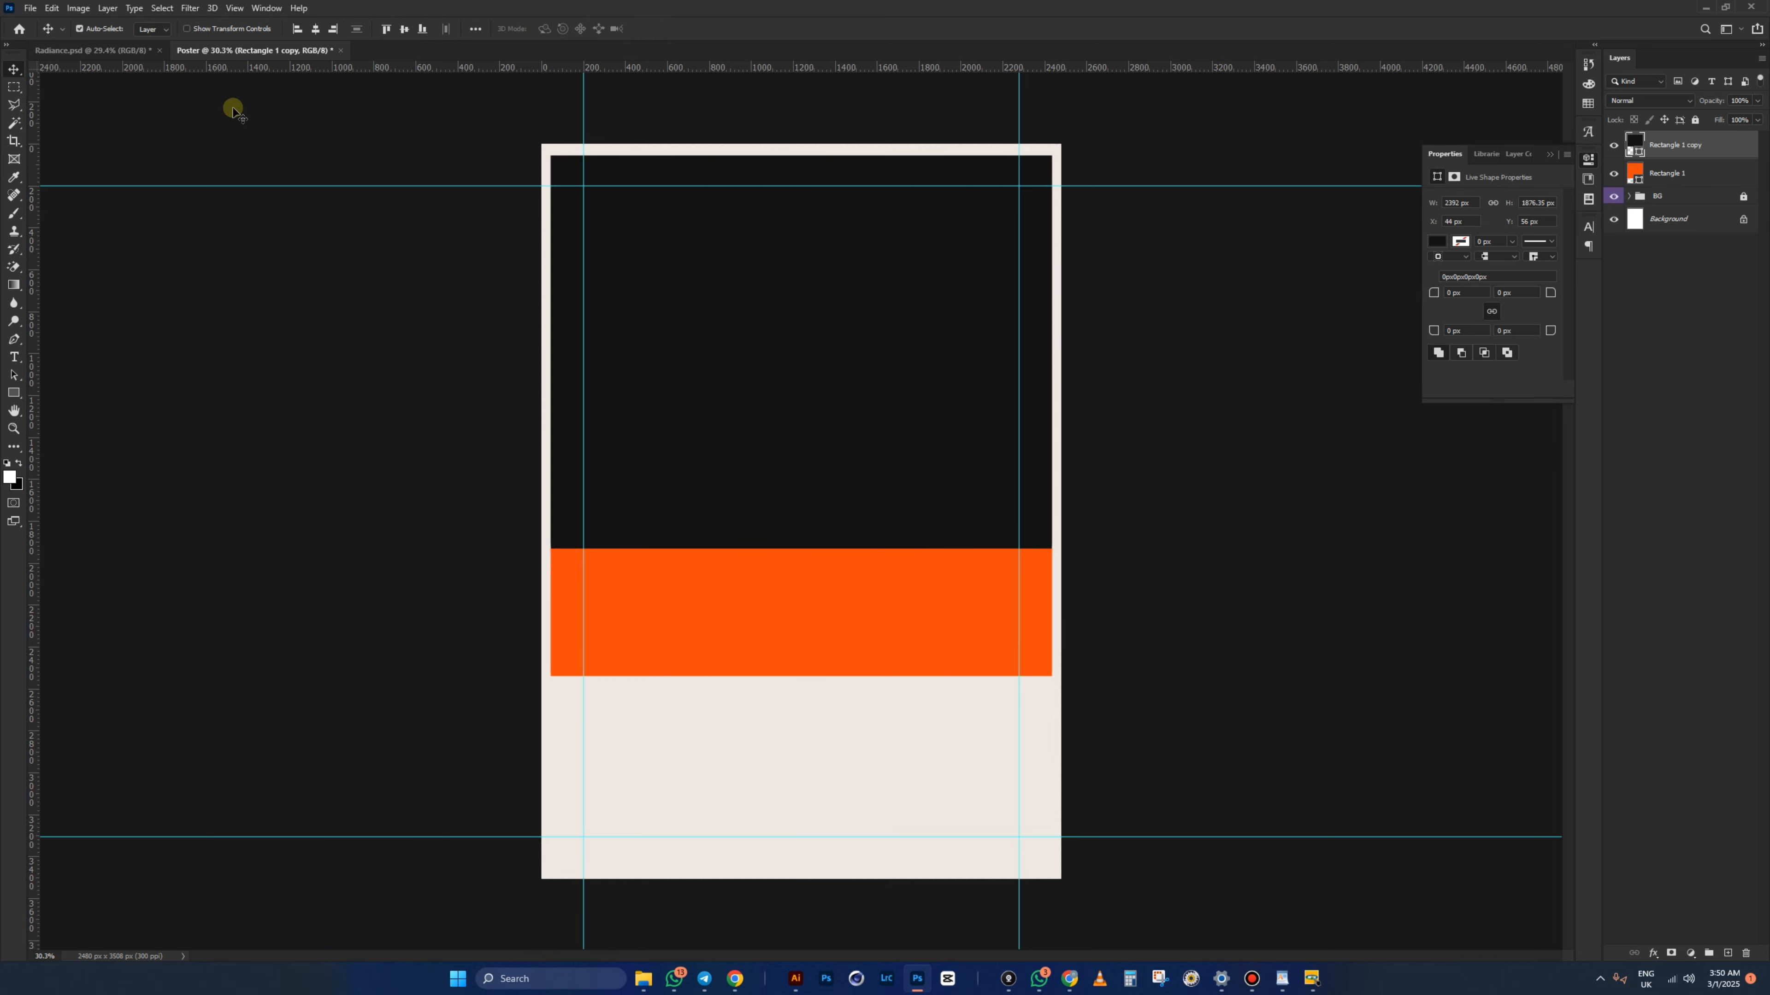
{"action": "left_click", "coordinate": [111, 51]}
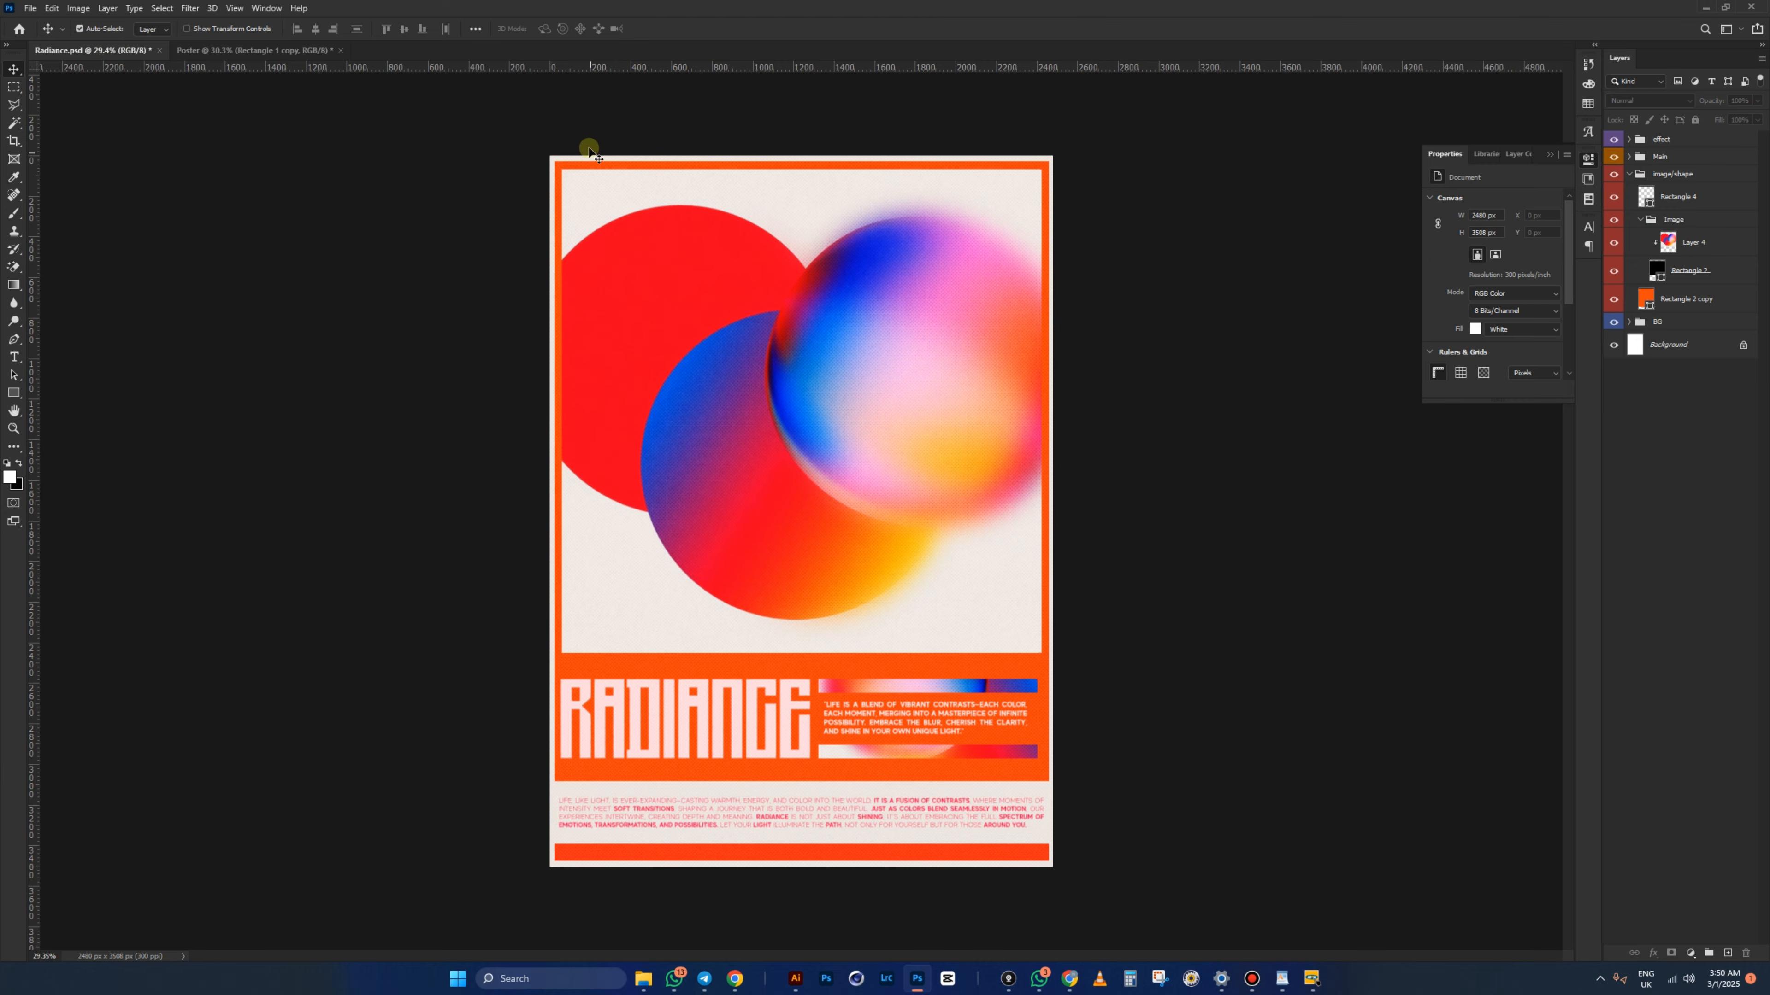
{"action": "scroll", "coordinate": [589, 152], "scroll_direction": "up", "scroll_amount": 9}
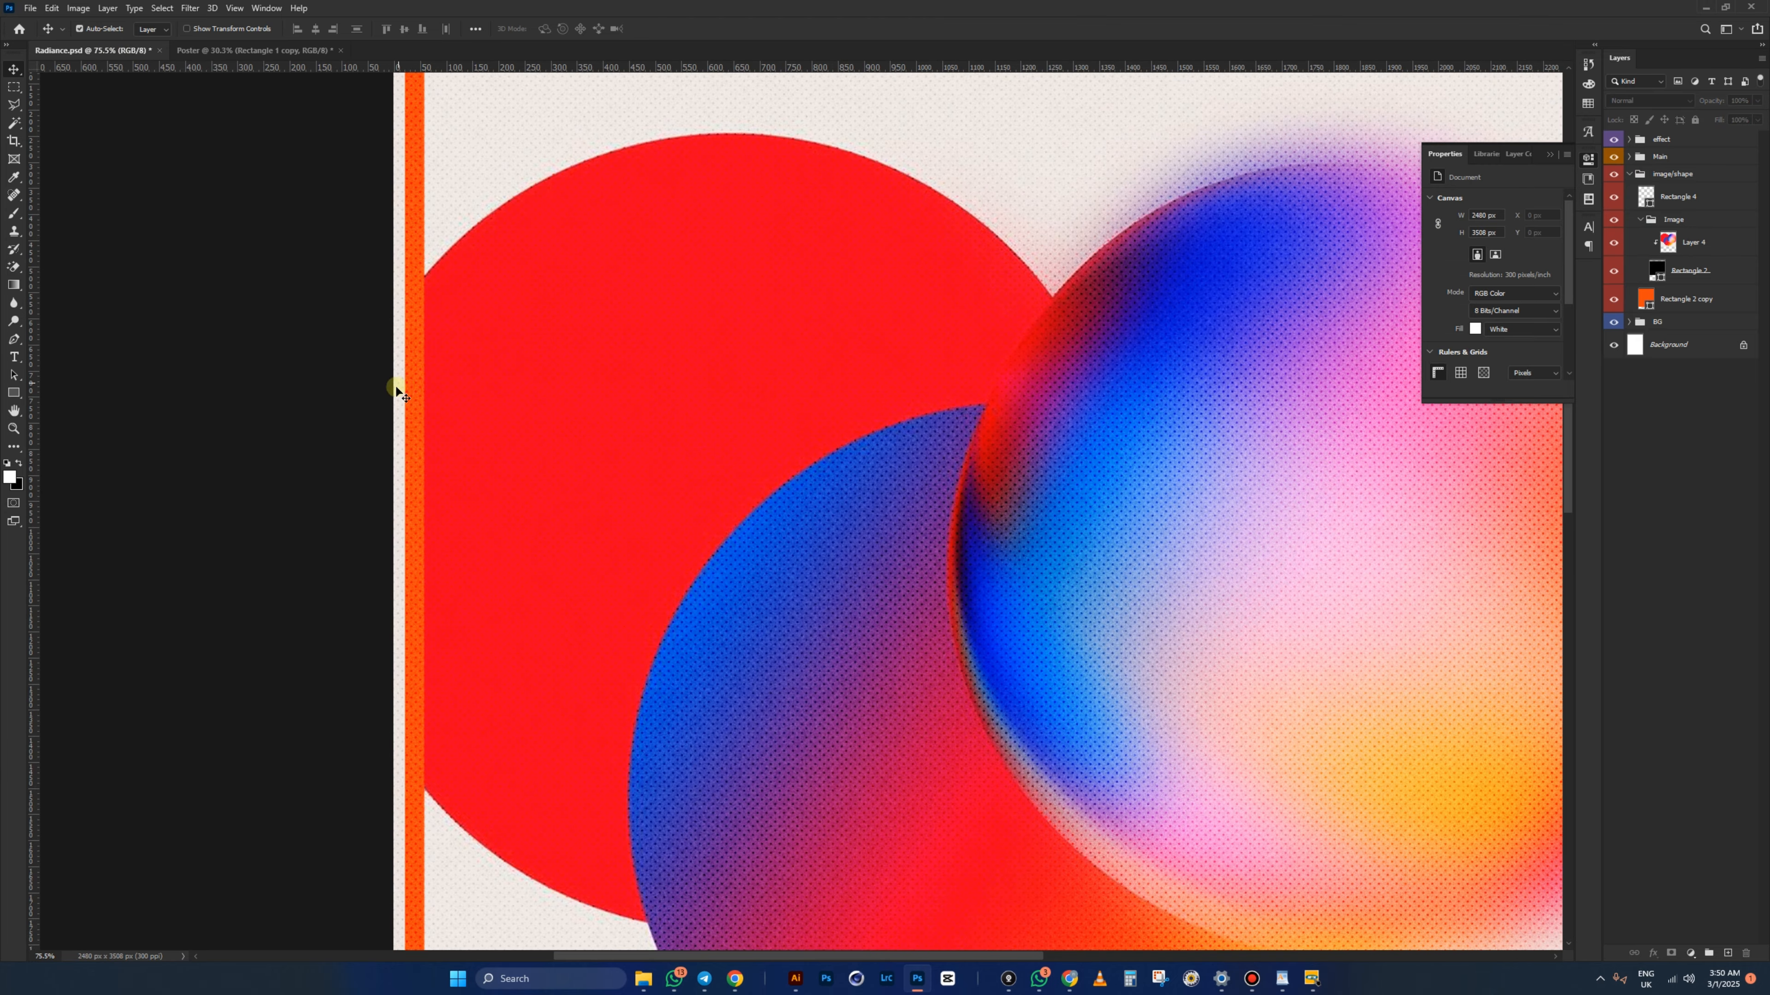
{"action": "scroll", "coordinate": [457, 425], "scroll_direction": "down", "scroll_amount": 9}
{"action": "key", "text": "ctrl+Tab"}
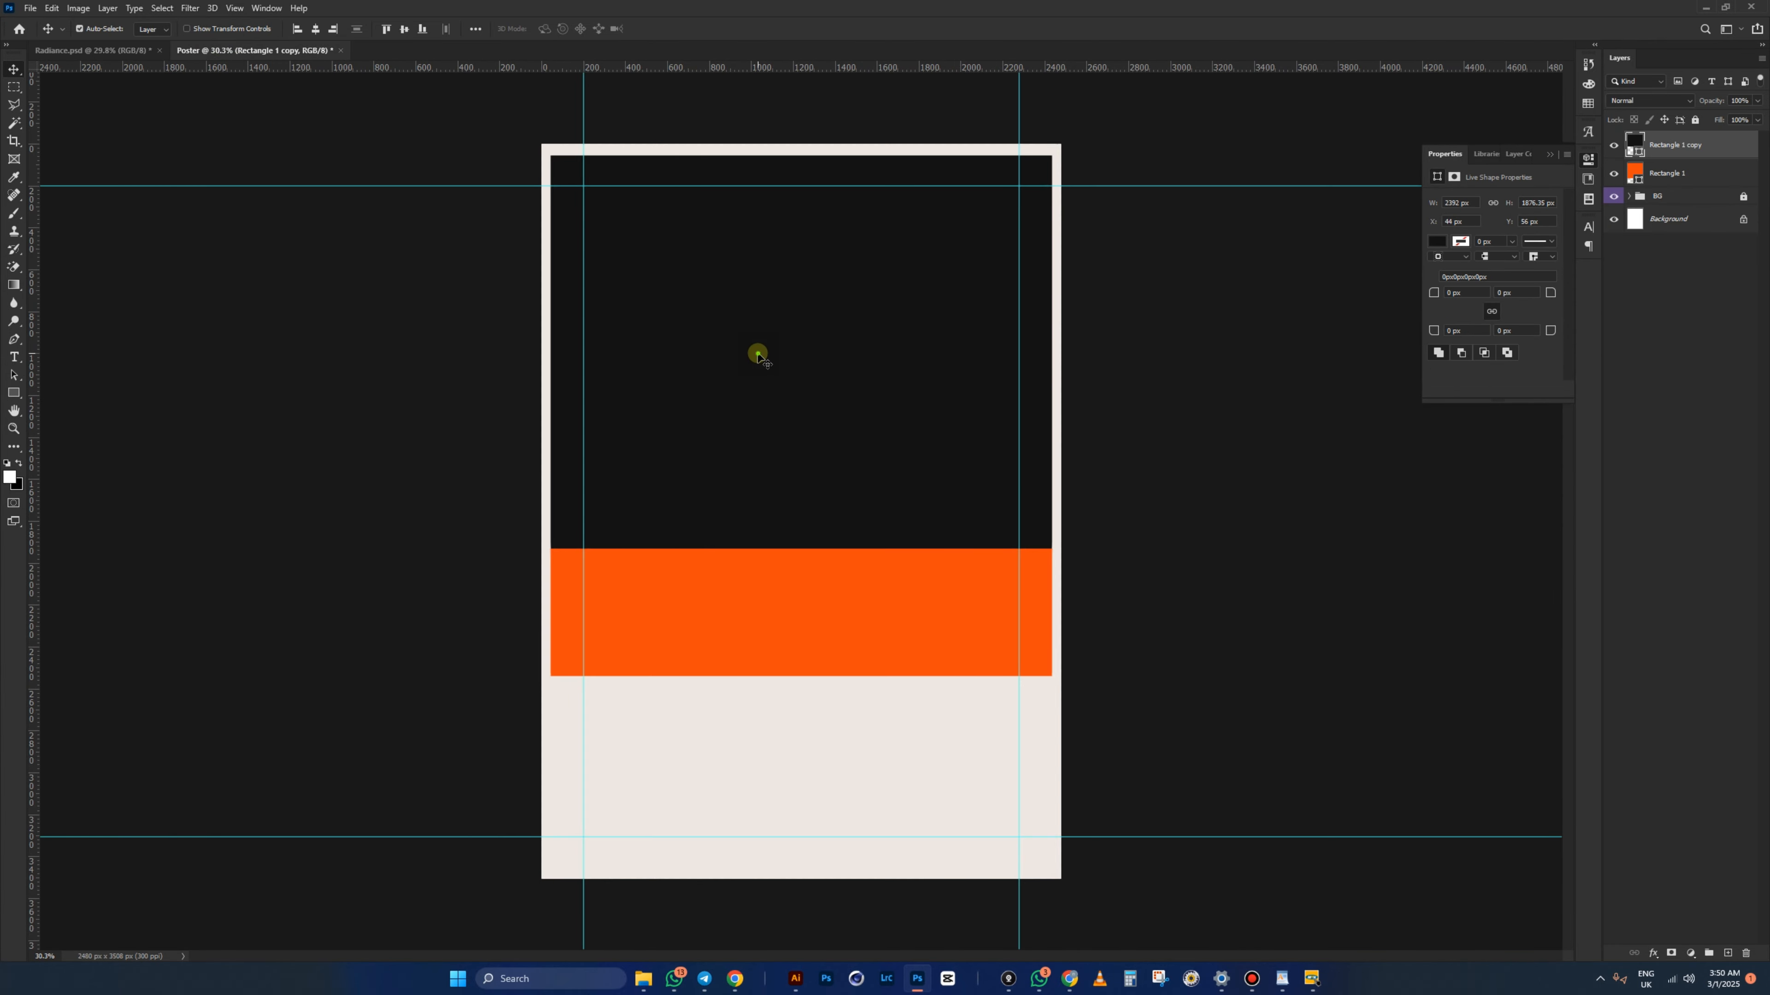
- Inset the dark rectangle by lowering its top edge and pulling its right side inward
{"action": "key", "text": "ctrl+t"}
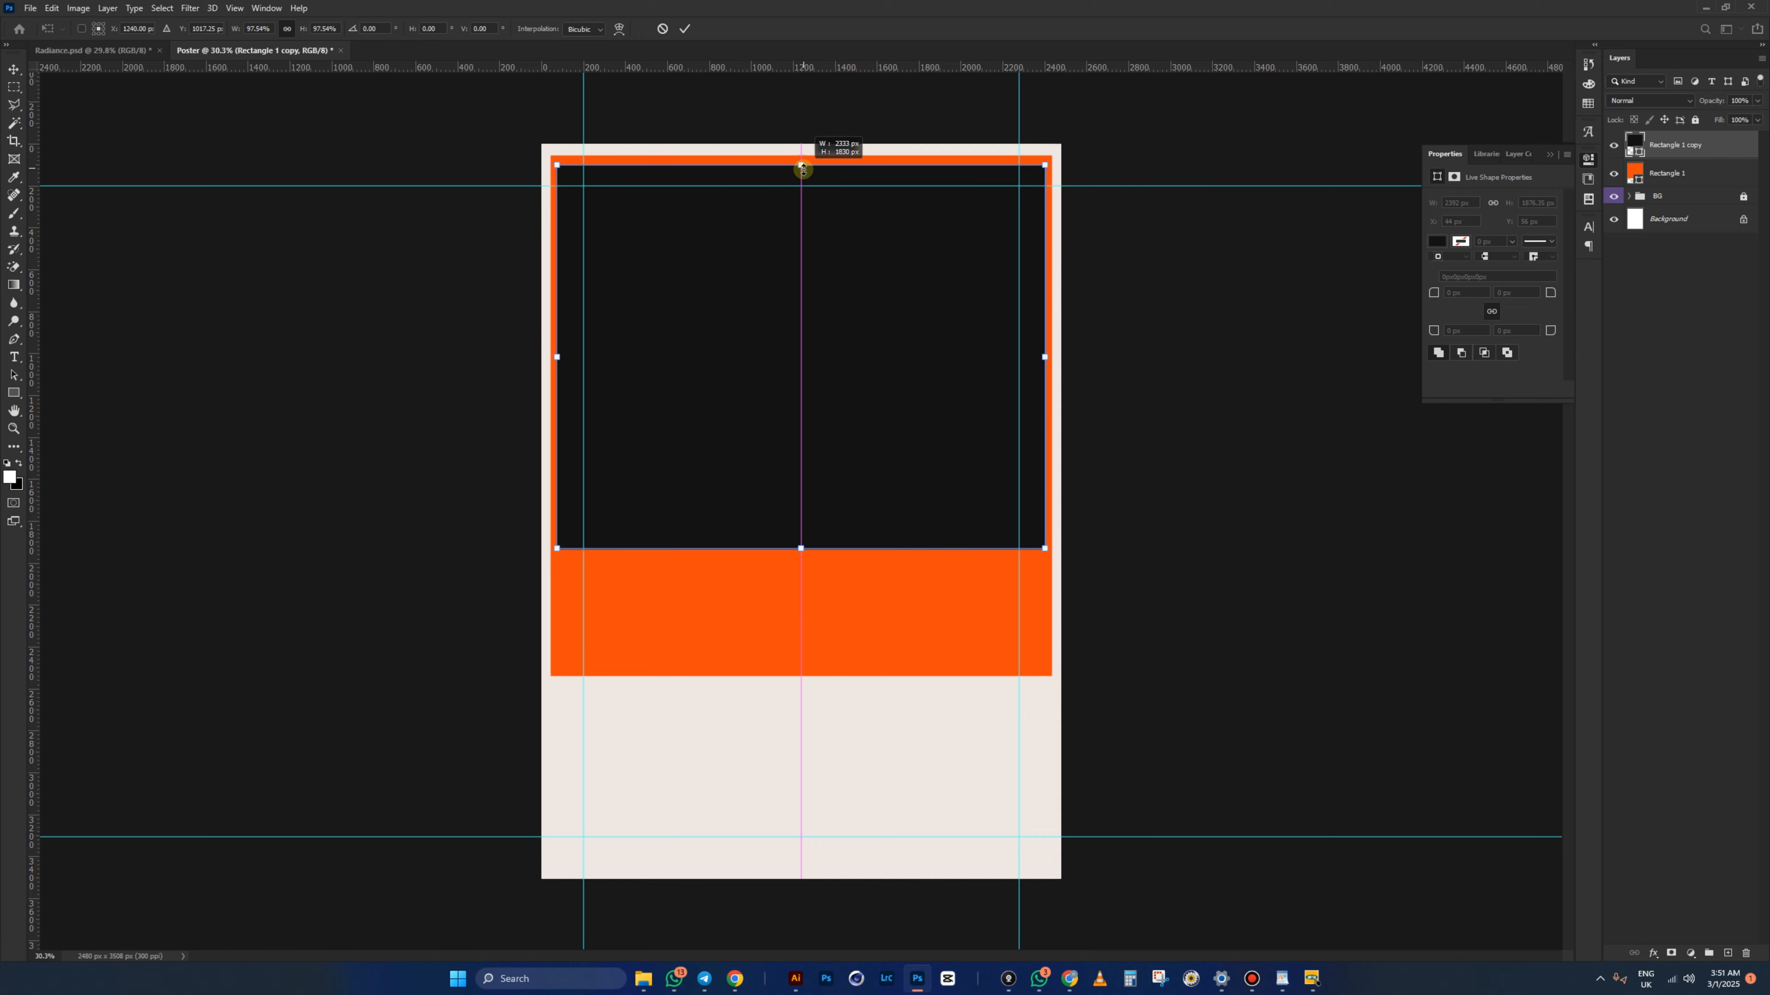
{"action": "left_click_drag", "start_coordinate": [801, 169], "coordinate": [802, 166]}
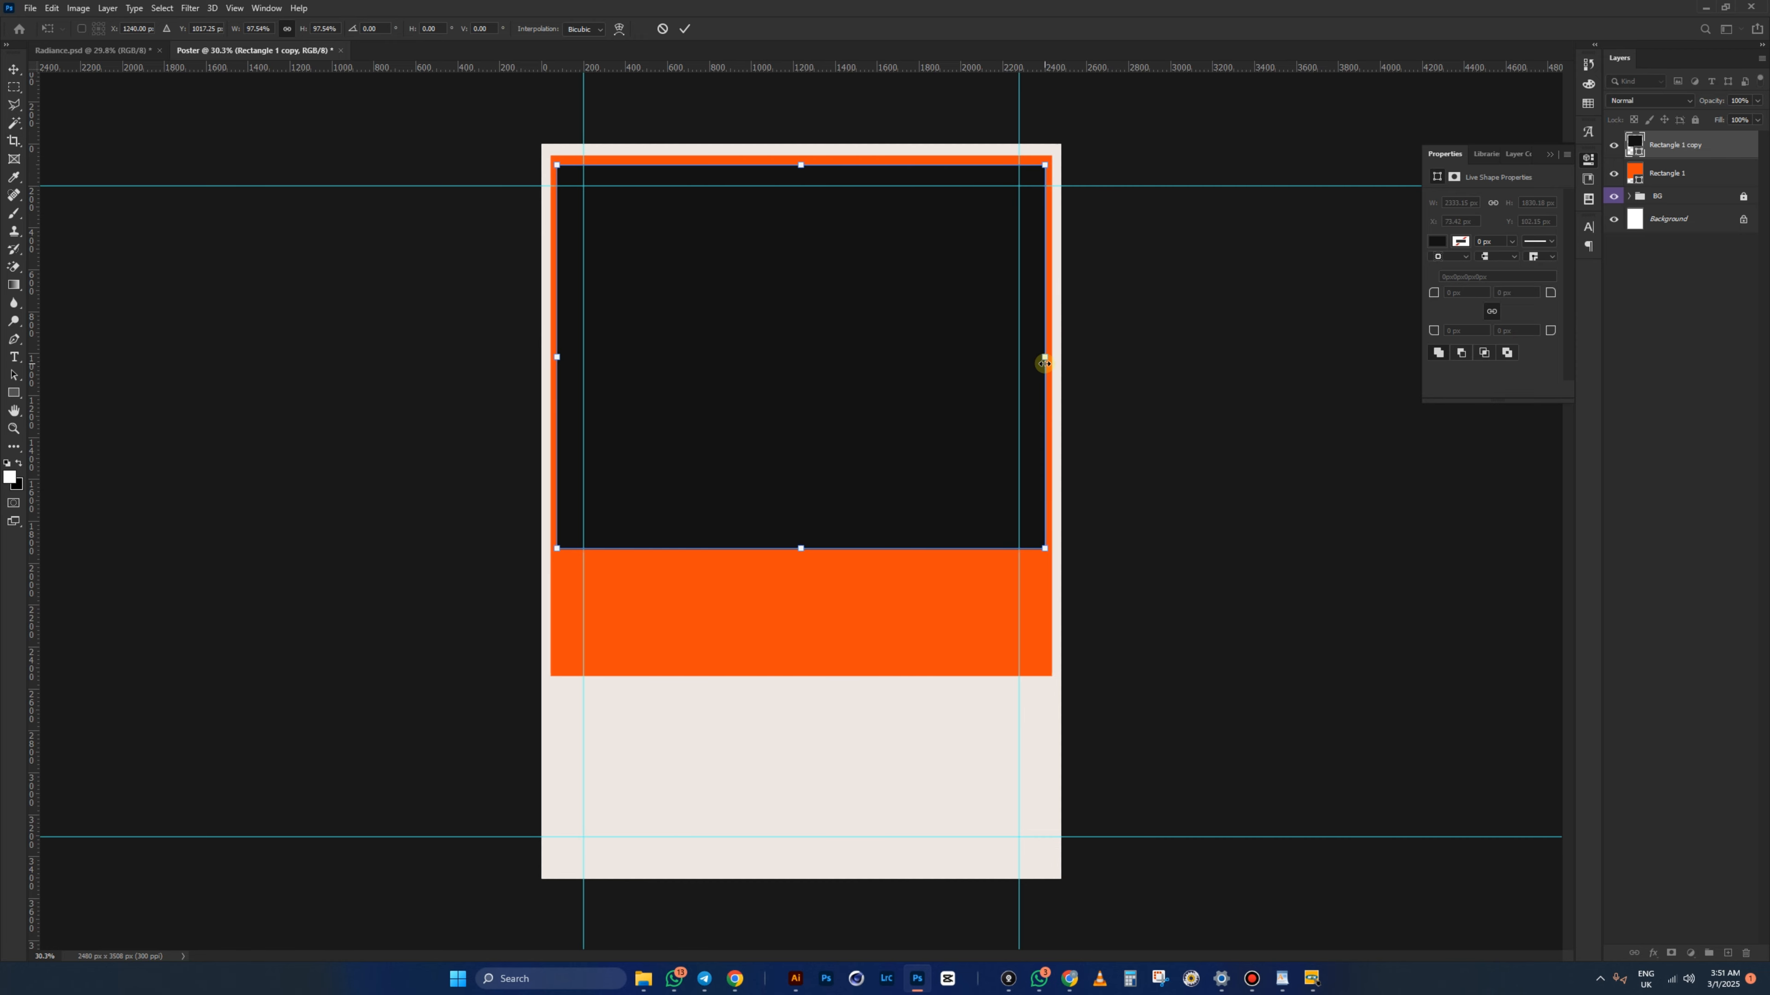
{"action": "left_click_drag", "start_coordinate": [1044, 363], "coordinate": [1040, 360]}
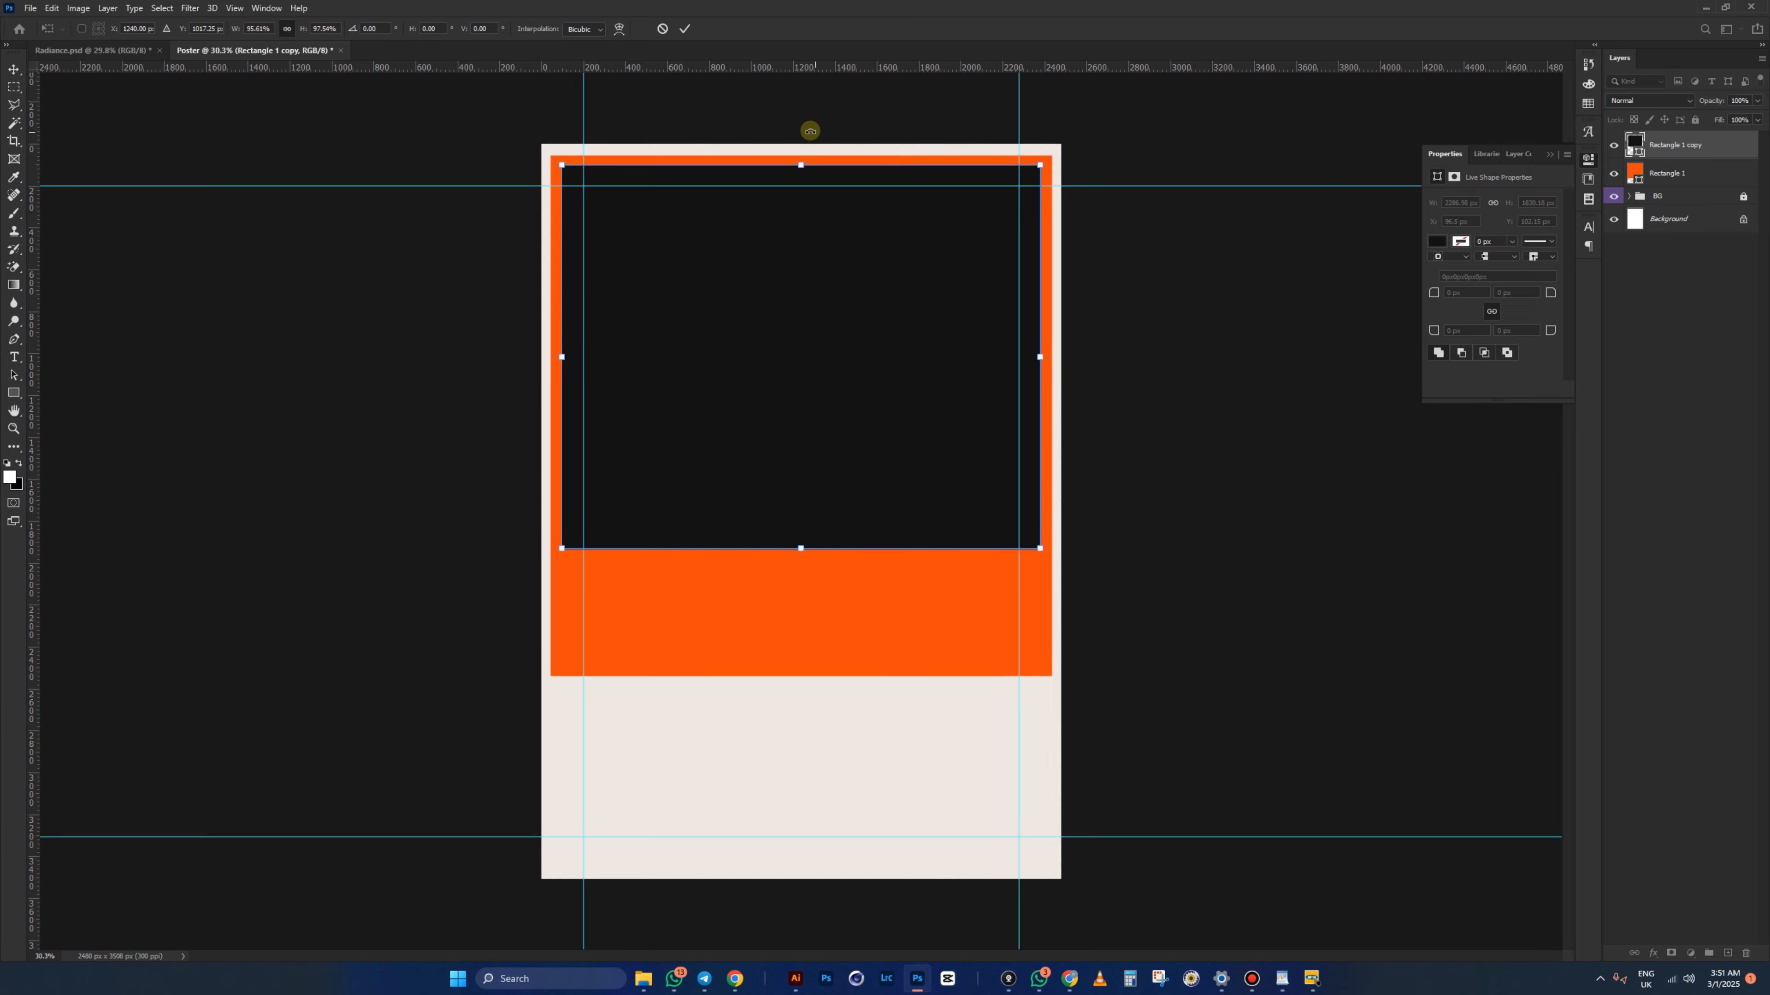
{"action": "key", "text": "Return"}
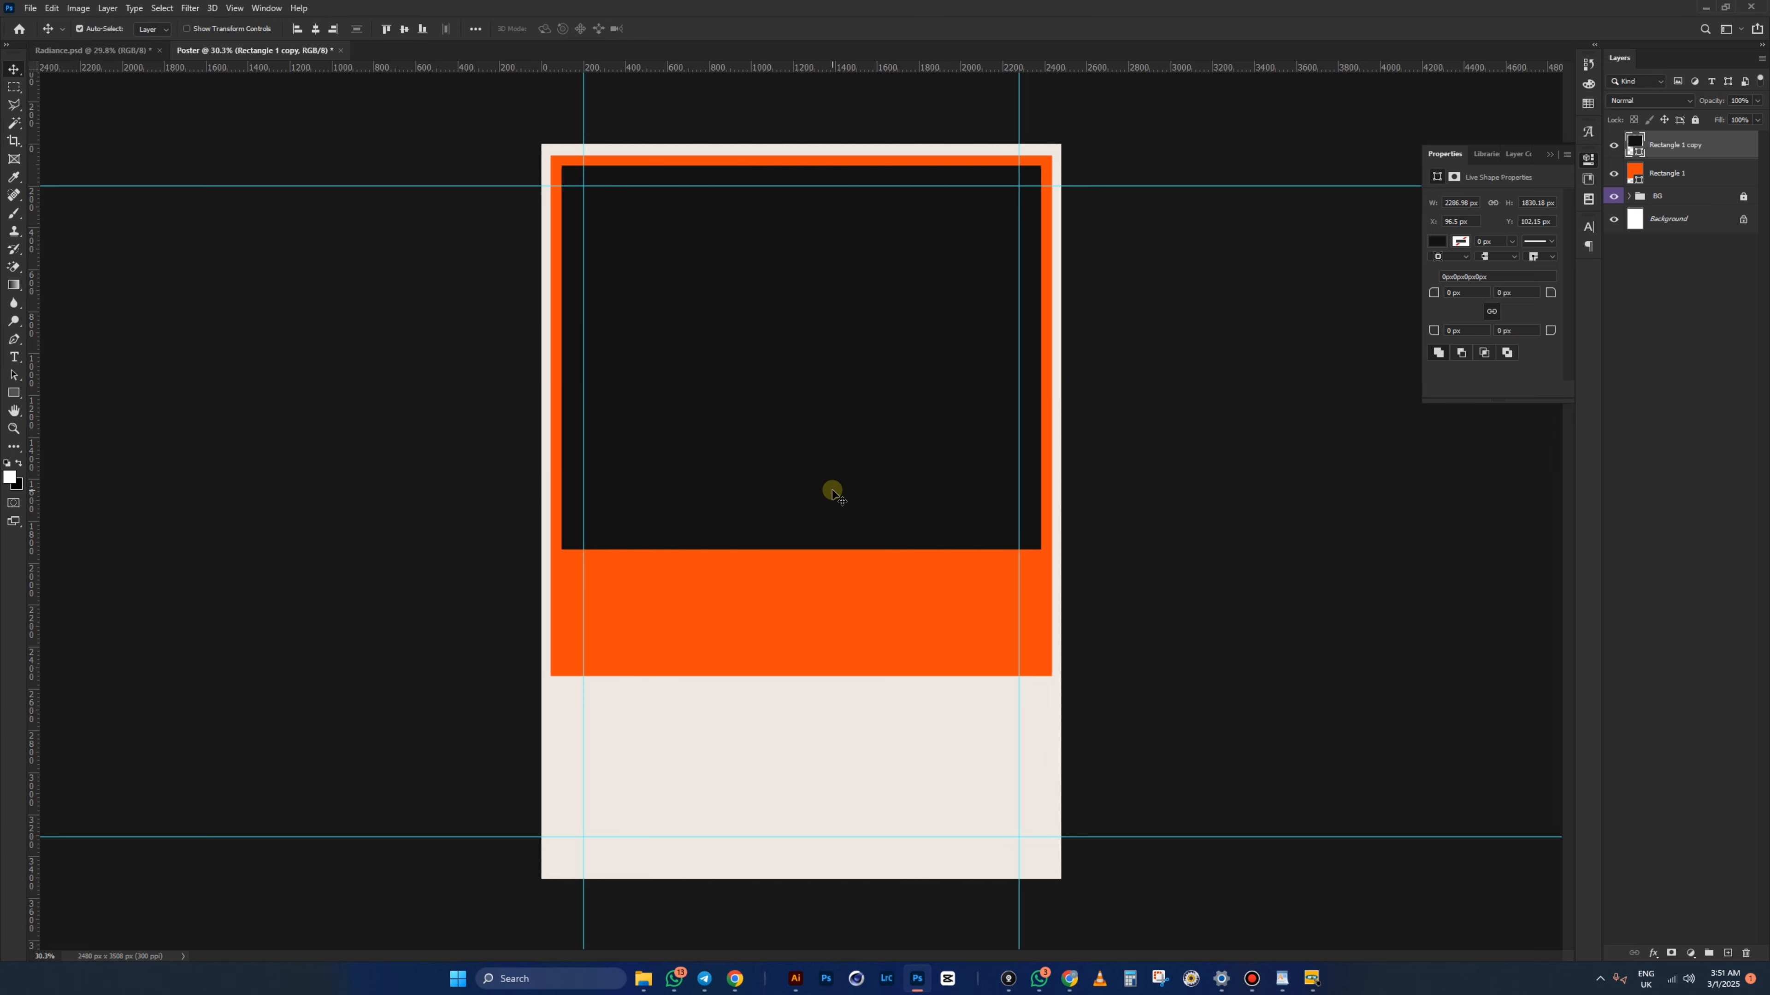
- Stretch both the orange and dark rectangles further down, then view the whole poster without guides
{"action": "left_click", "coordinate": [809, 592]}
{"action": "key", "text": "ctrl+t"}
{"action": "left_click_drag", "start_coordinate": [802, 672], "coordinate": [805, 719]}
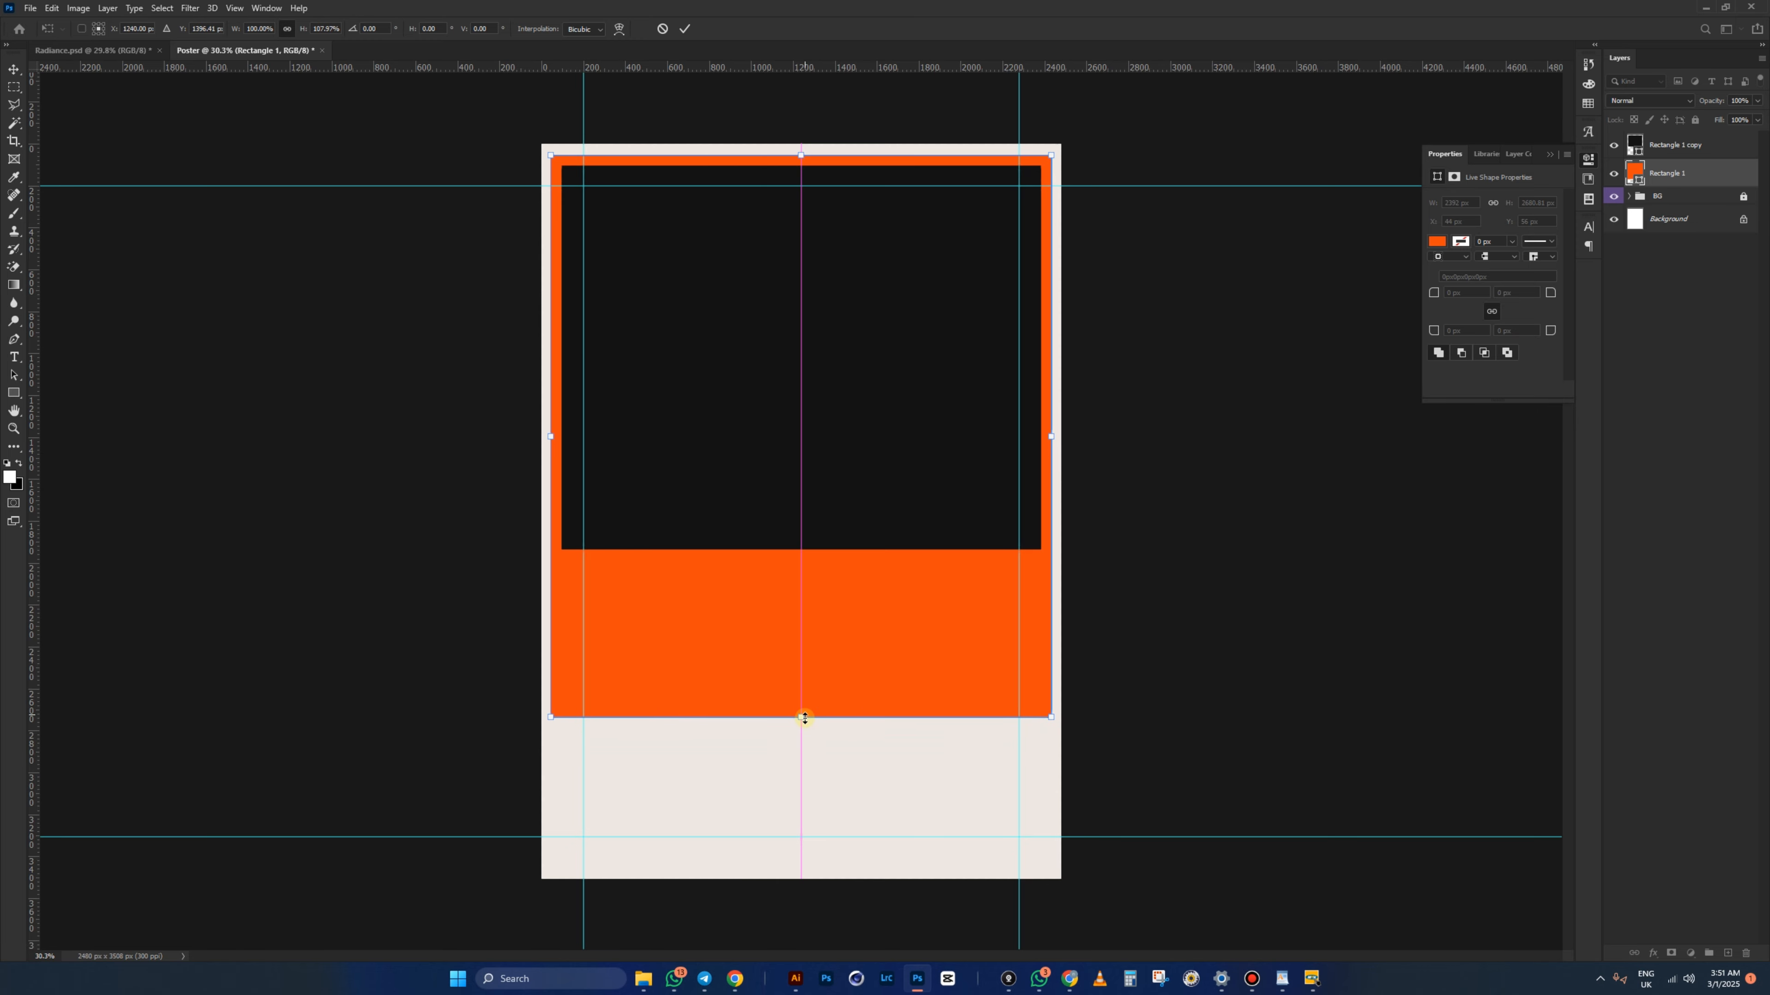
{"action": "double_click", "coordinate": [813, 666]}
{"action": "left_click", "coordinate": [813, 513]}
{"action": "key", "text": "ctrl+t"}
{"action": "left_click_drag", "start_coordinate": [802, 549], "coordinate": [801, 596]}
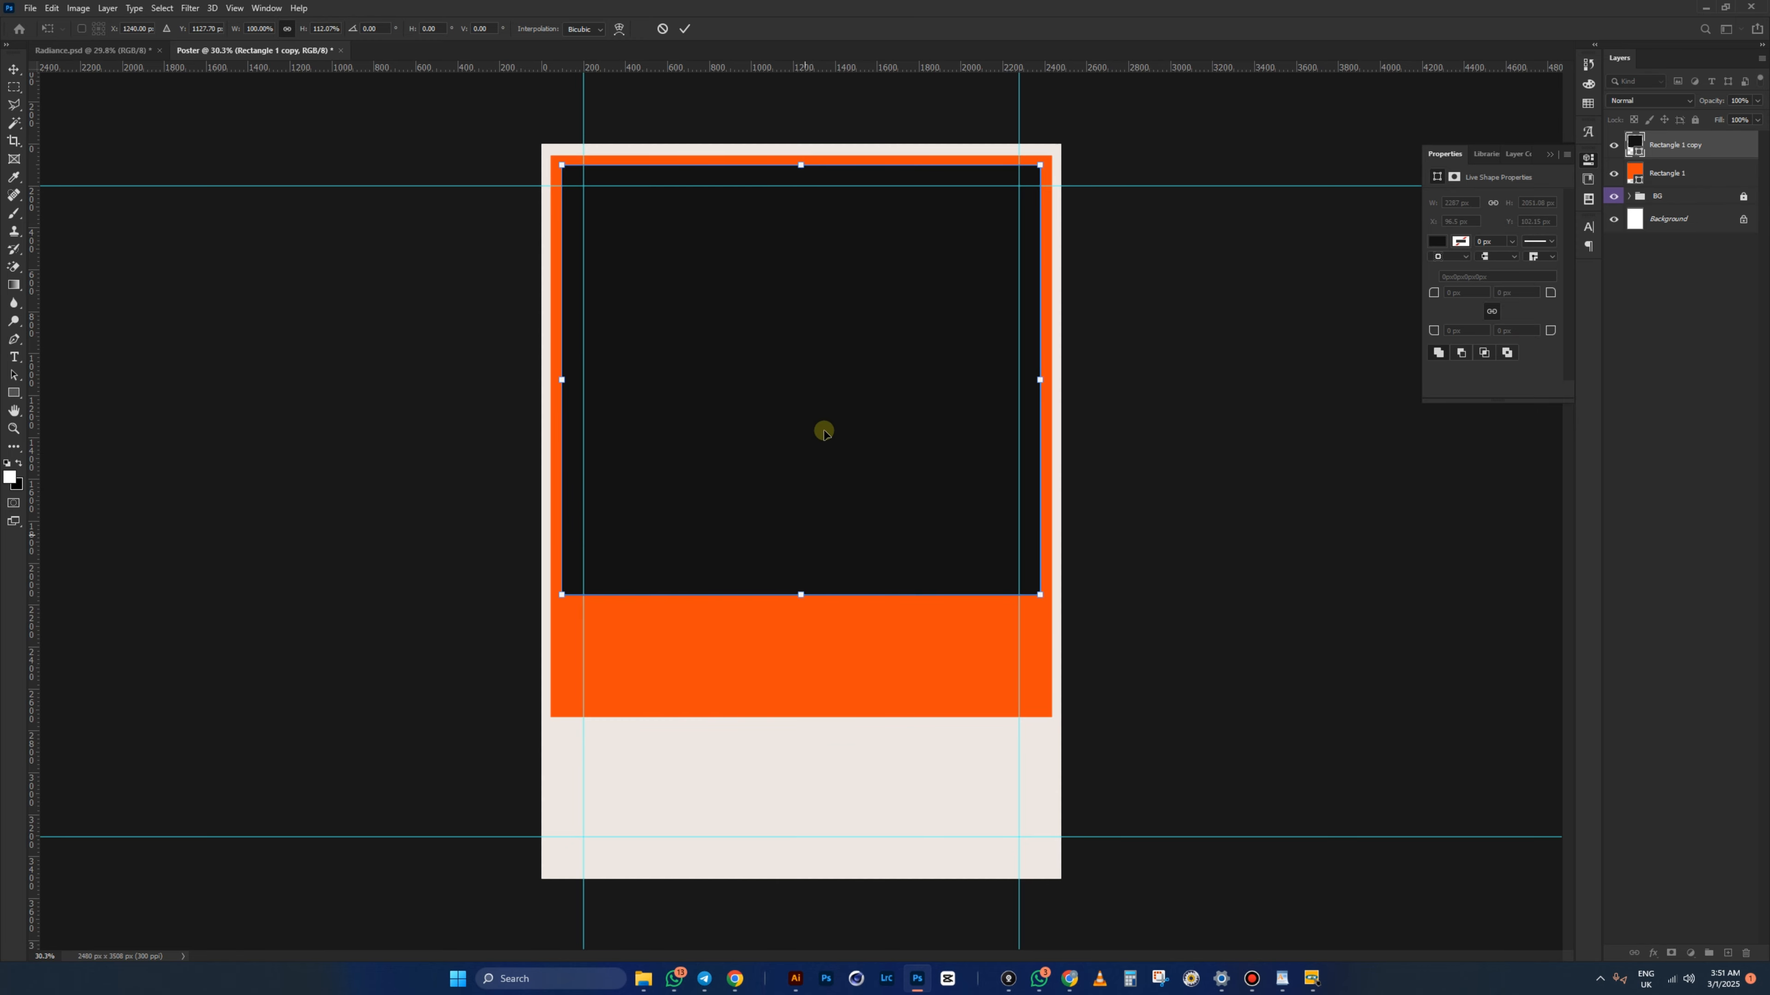
{"action": "double_click", "coordinate": [824, 431]}
{"action": "key", "text": "ctrl+semicolon"}
{"action": "key", "text": "ctrl+plus"}
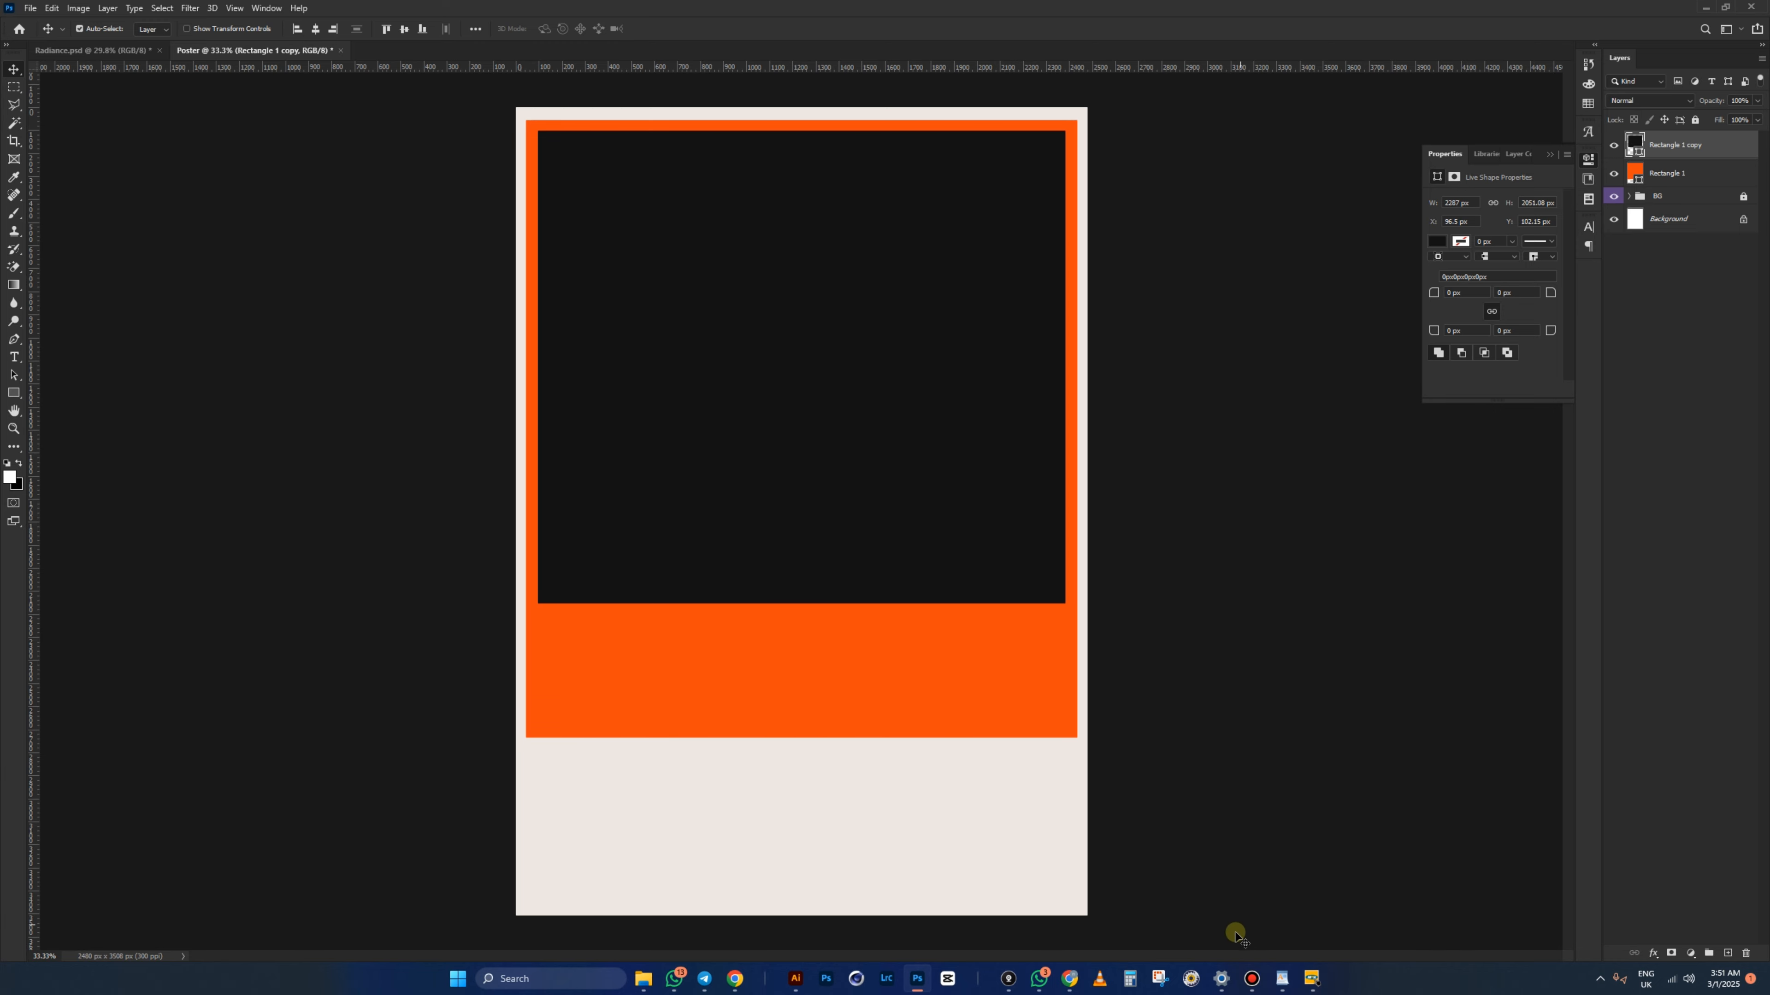
{"action": "key", "text": "alt+Tab"}
- Rename the gradient-circles image to 'photo' and place it into the Poster
{"action": "left_click", "coordinate": [684, 479]}
{"action": "left_click", "coordinate": [603, 390]}
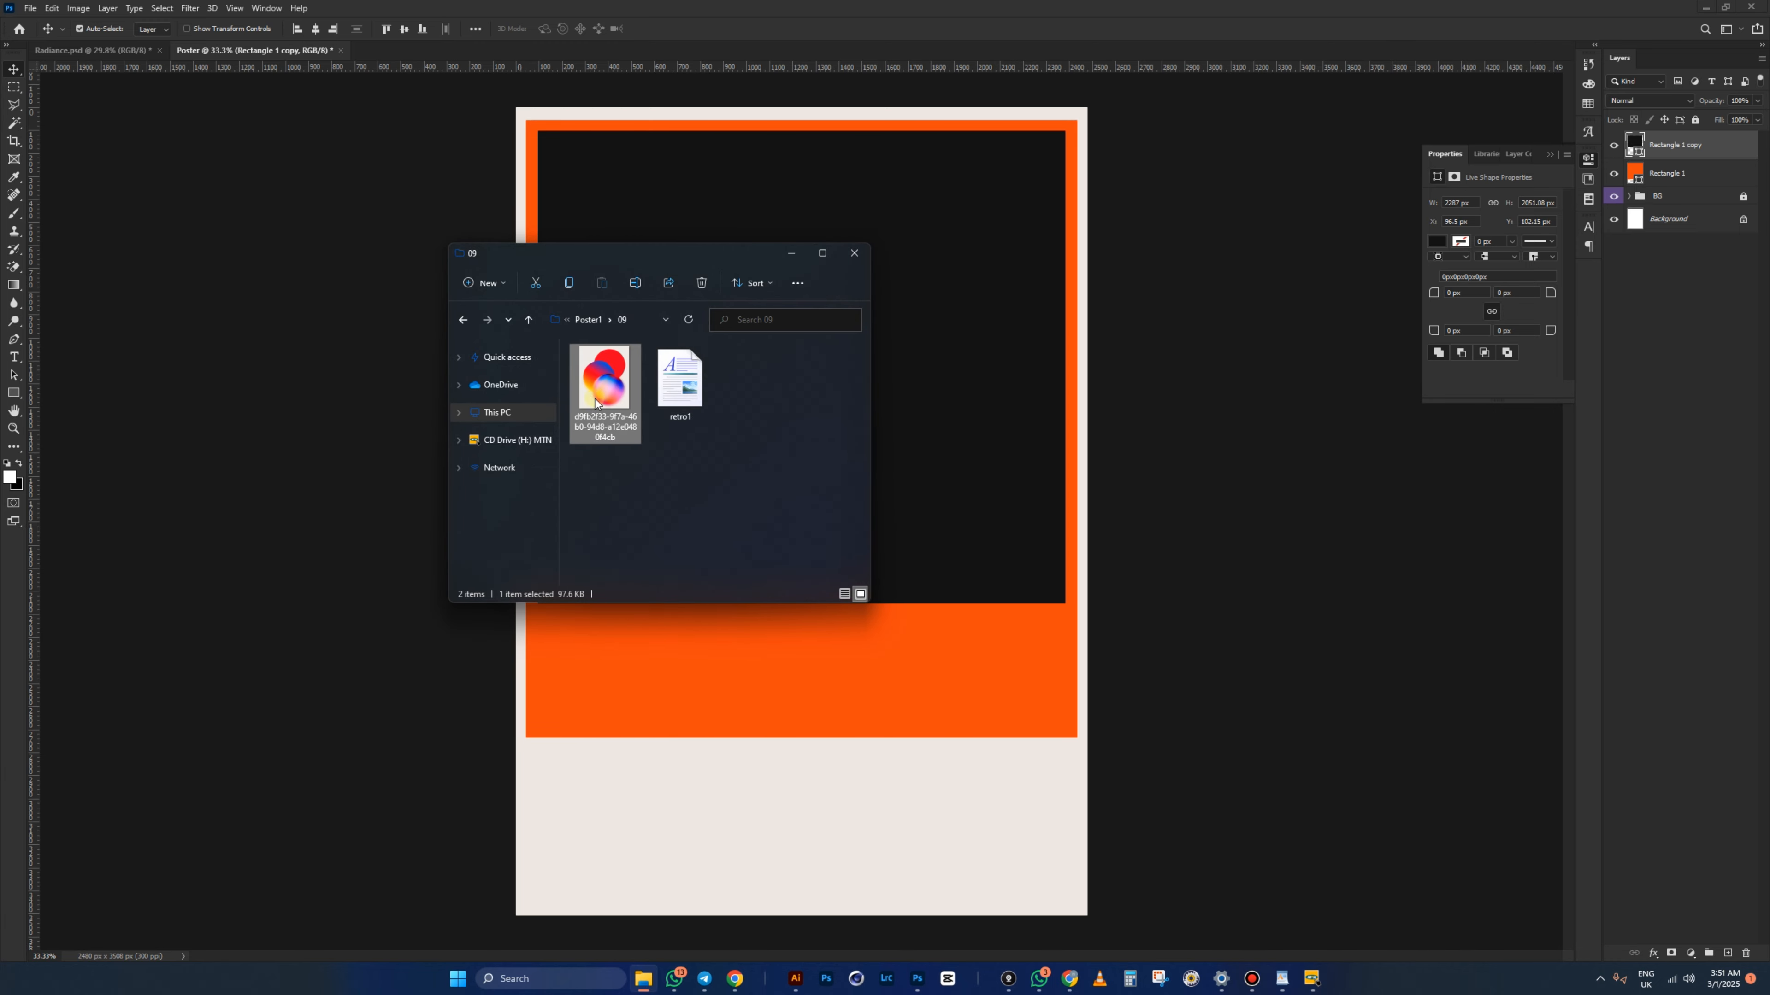
{"action": "key", "text": "F2"}
{"action": "type", "text": "photo"}
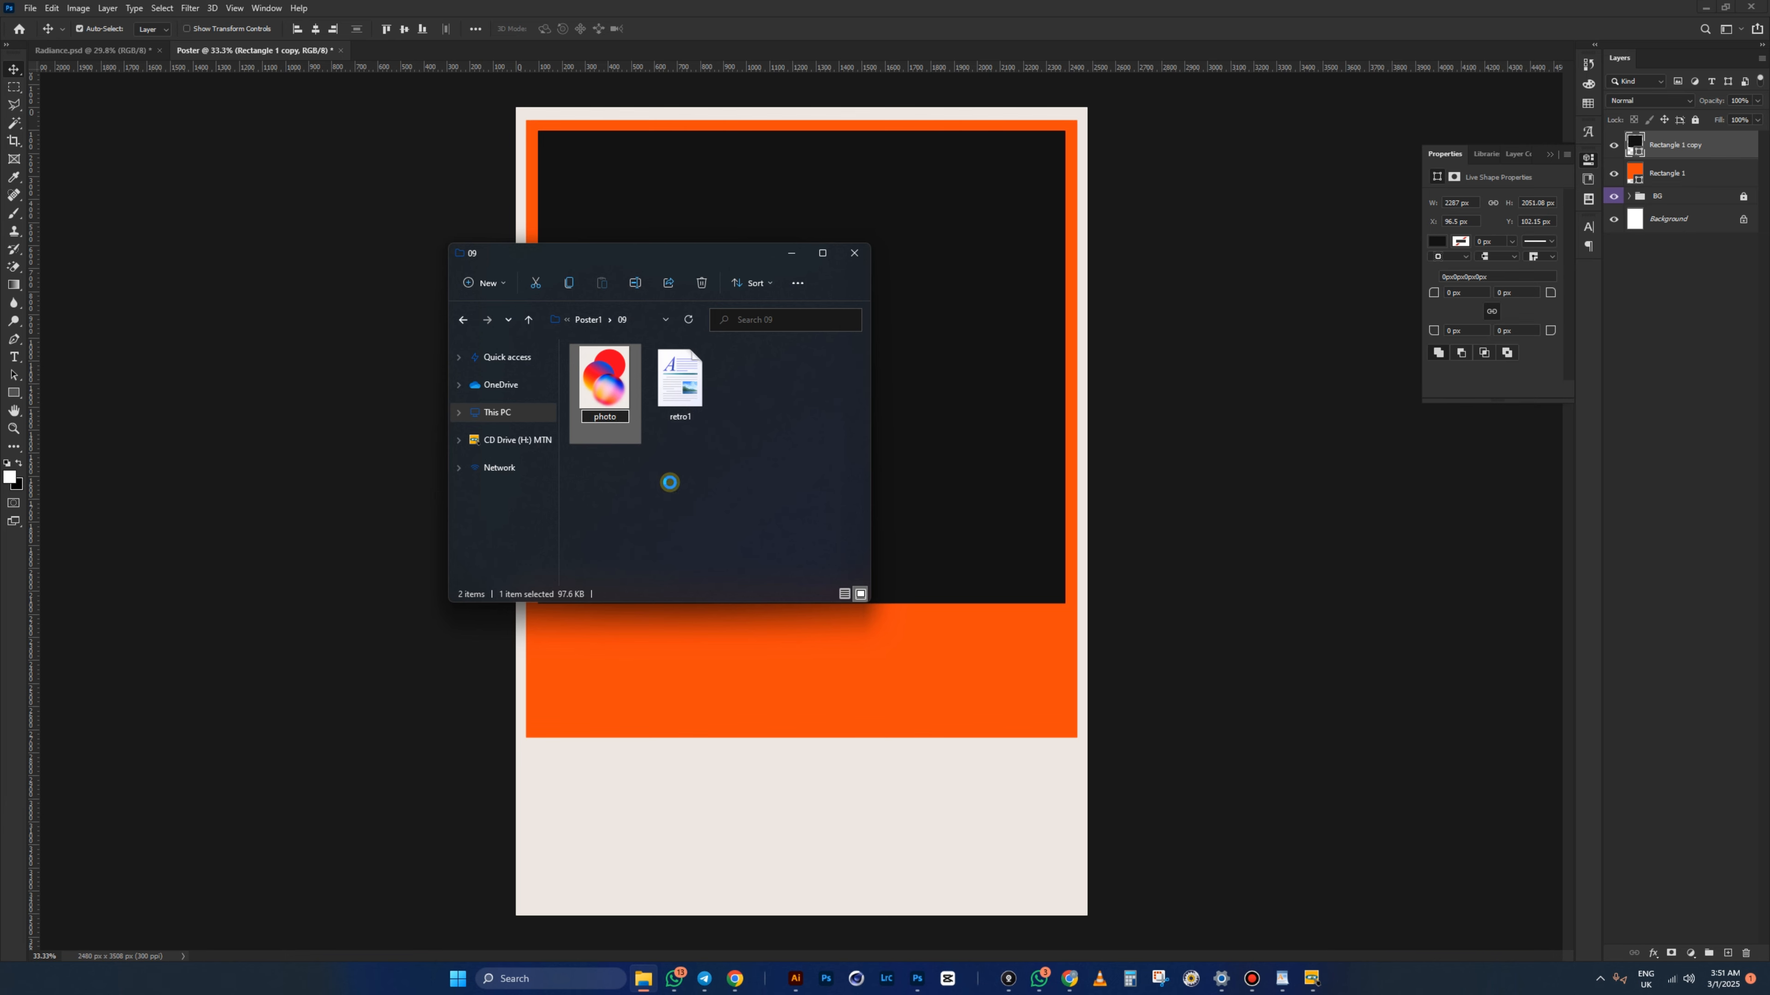
{"action": "key", "text": "Return"}
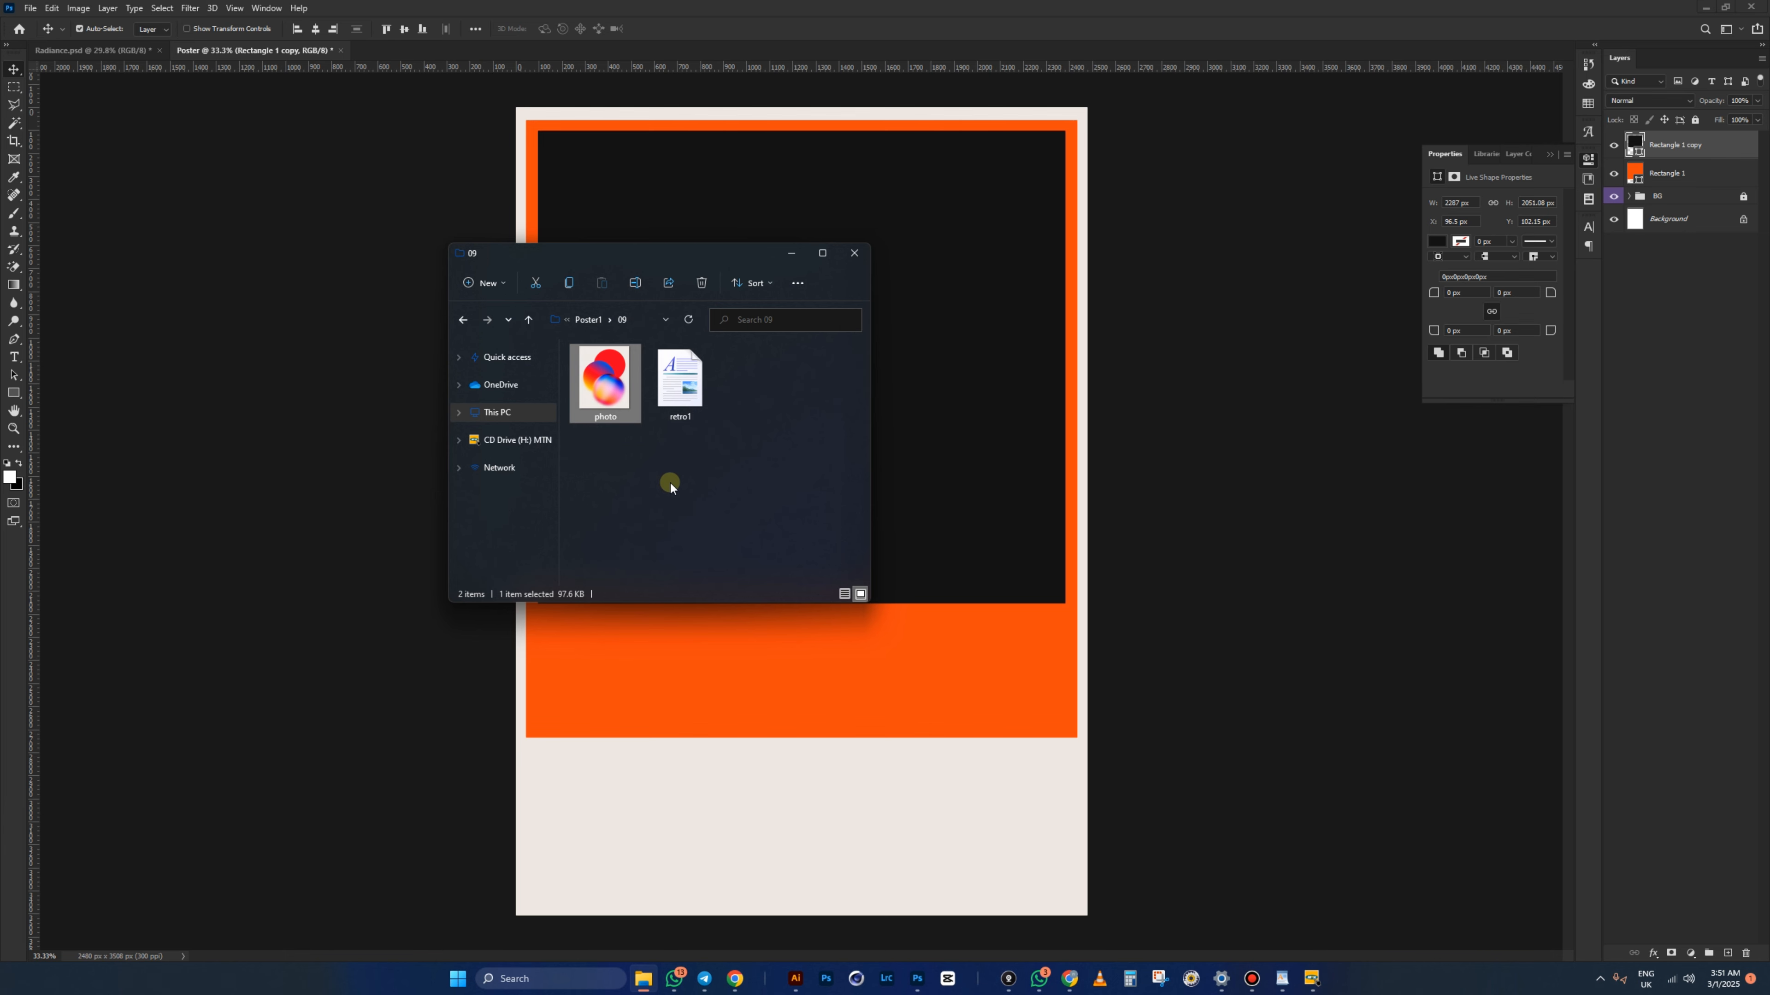
{"action": "left_click_drag", "start_coordinate": [609, 386], "coordinate": [997, 389]}
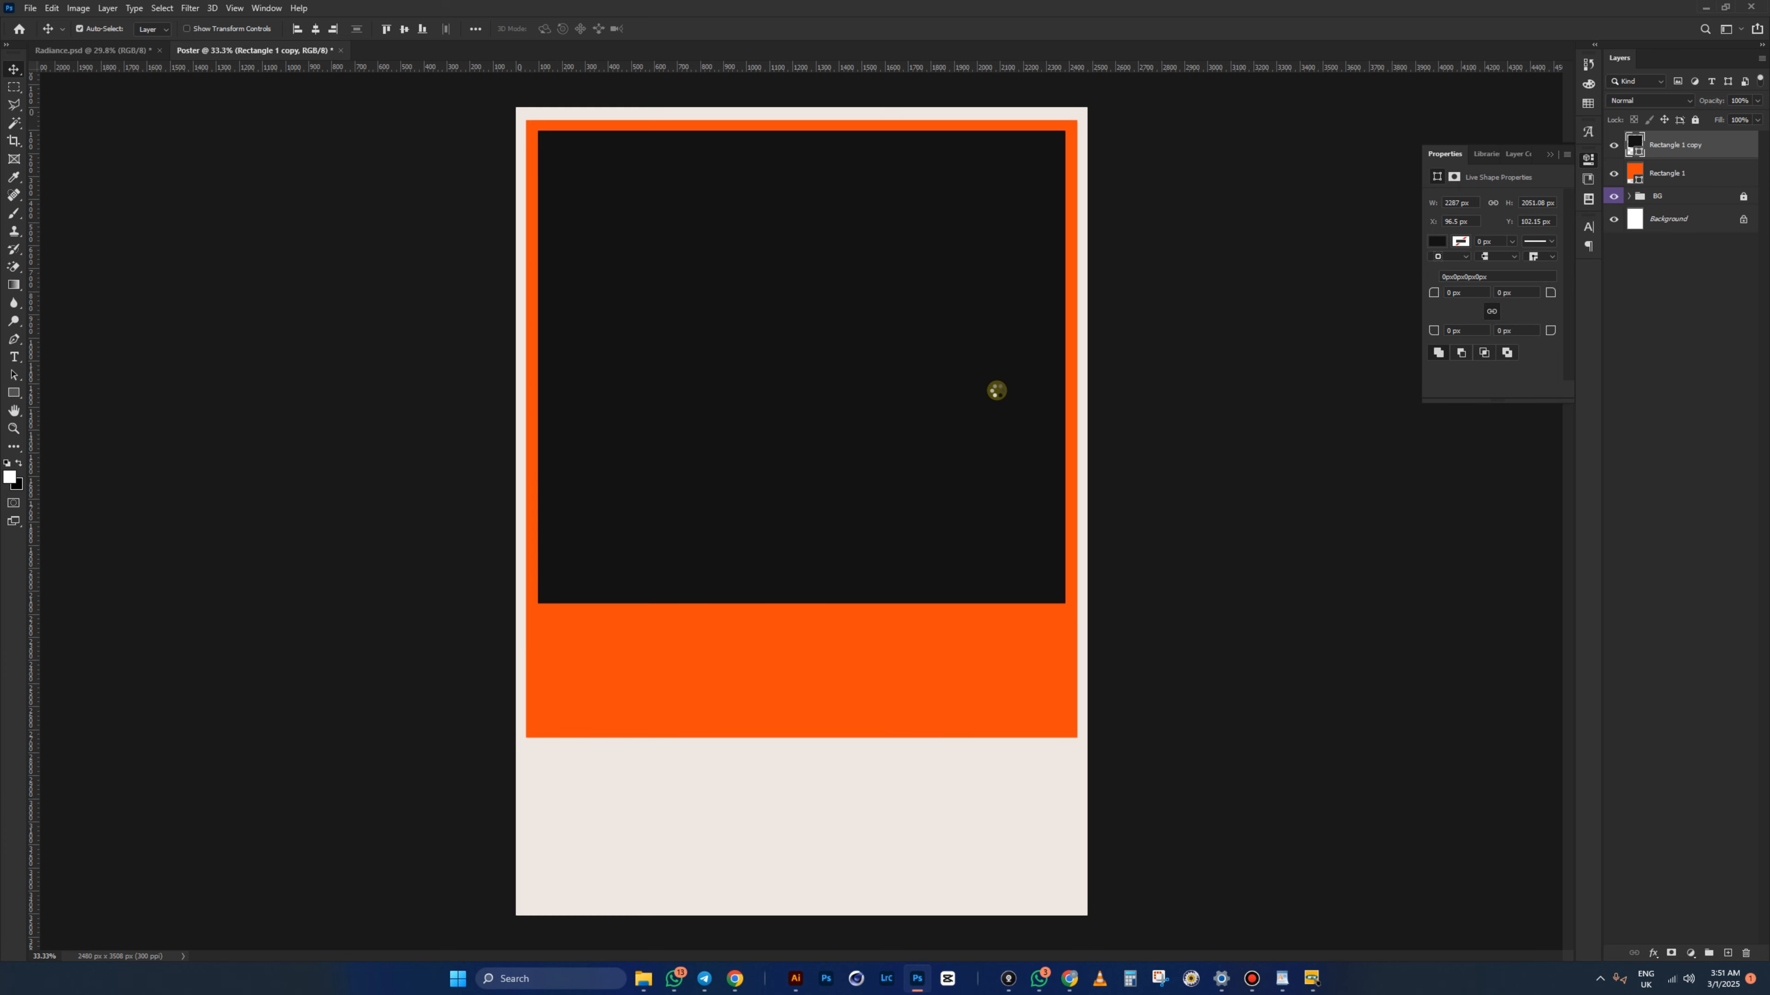
{"action": "key", "text": "Return"}
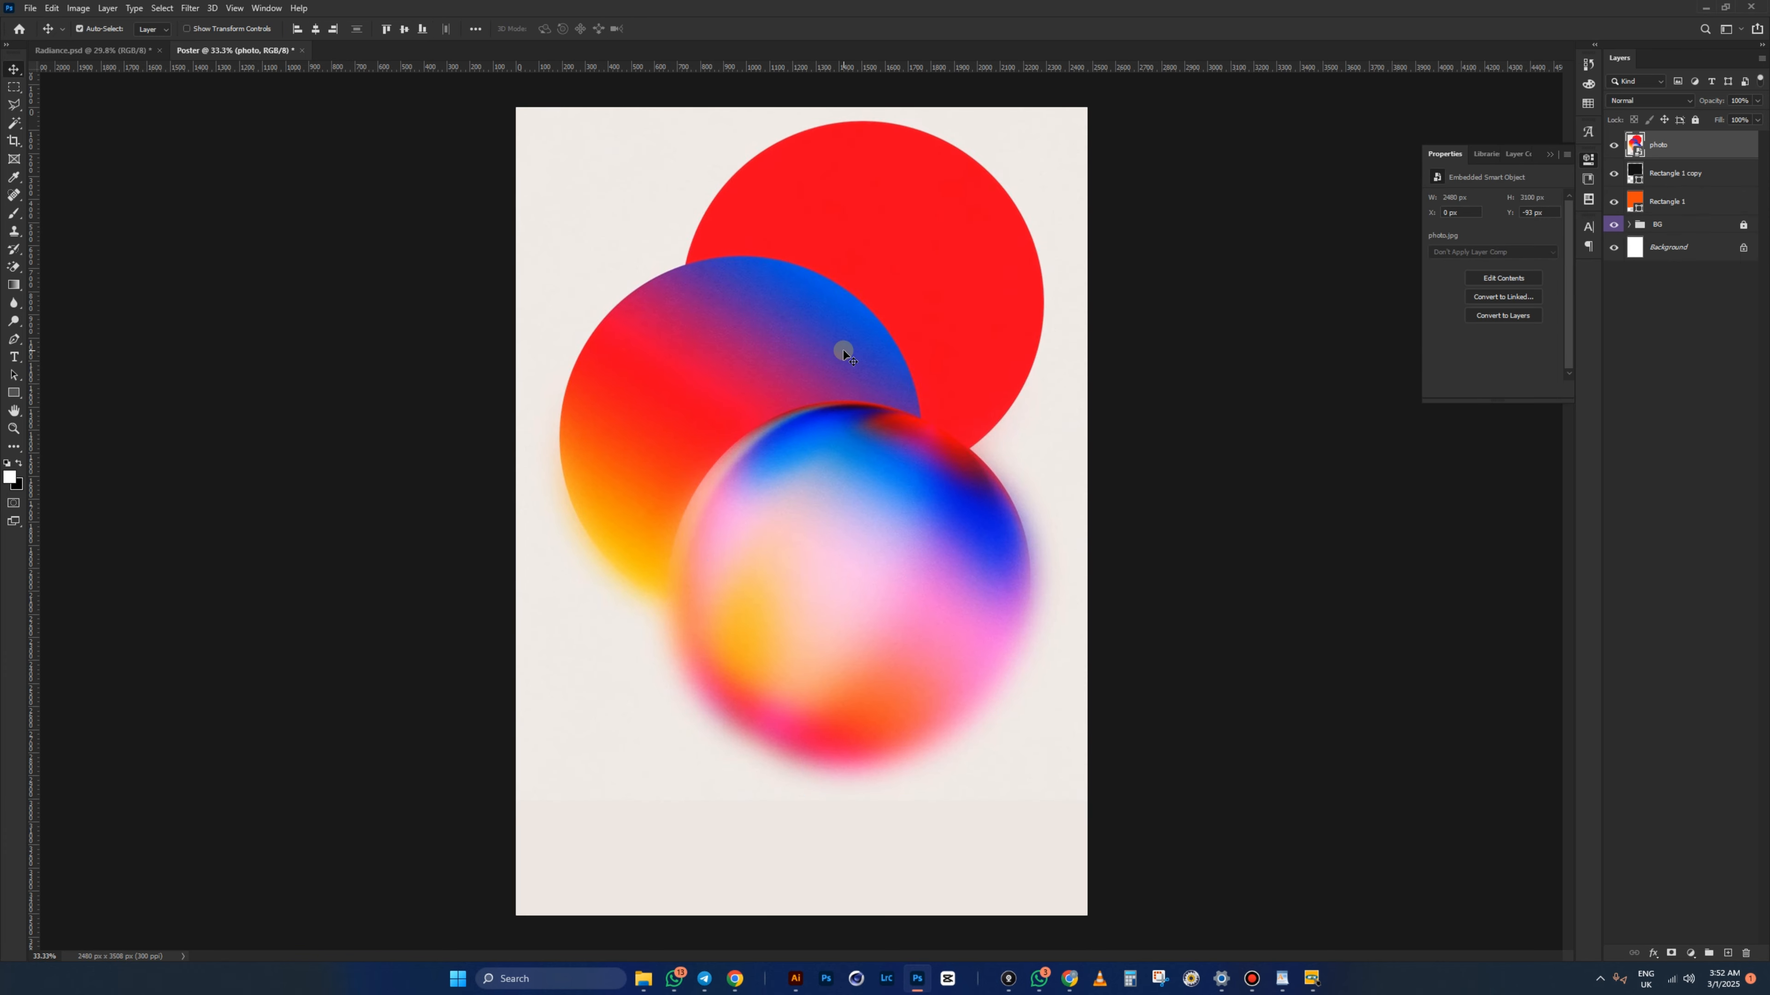
- Clip the photo into the Rectangle 1 copy frame and scale it down to about 51%
{"action": "key", "text": "ctrl"}
{"action": "key", "text": "ctrl+alt+g"}
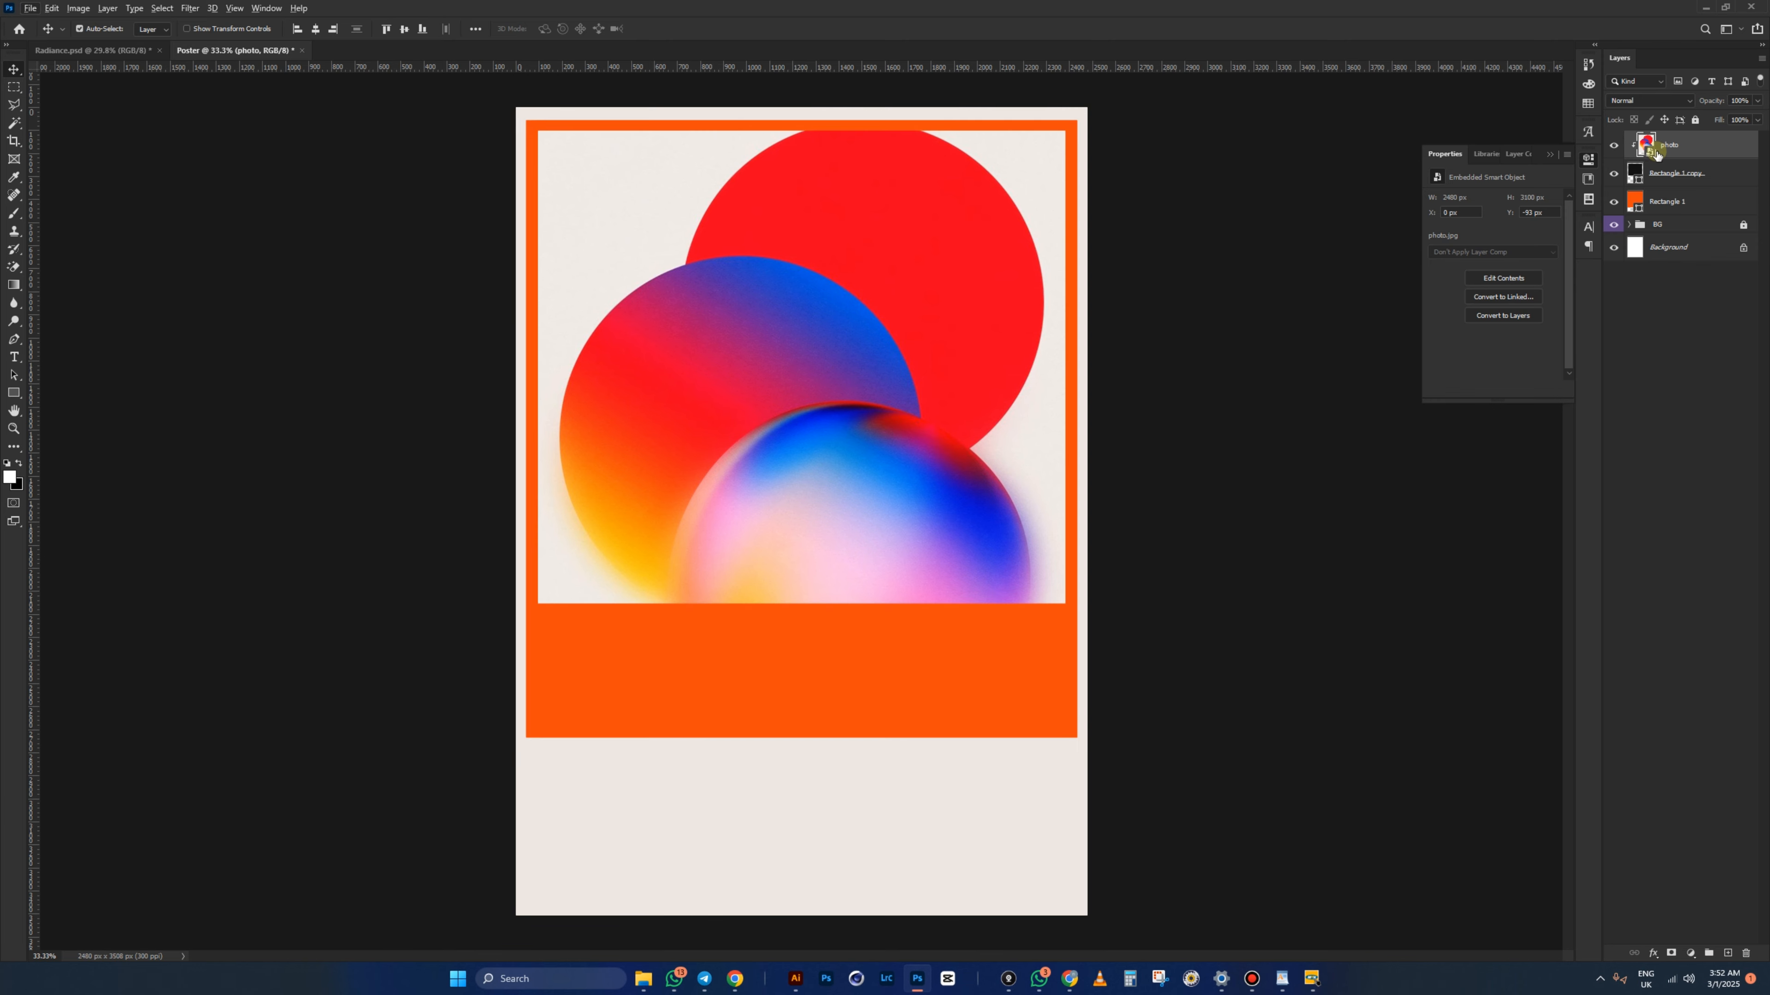
{"action": "key", "text": "ctrl+t"}
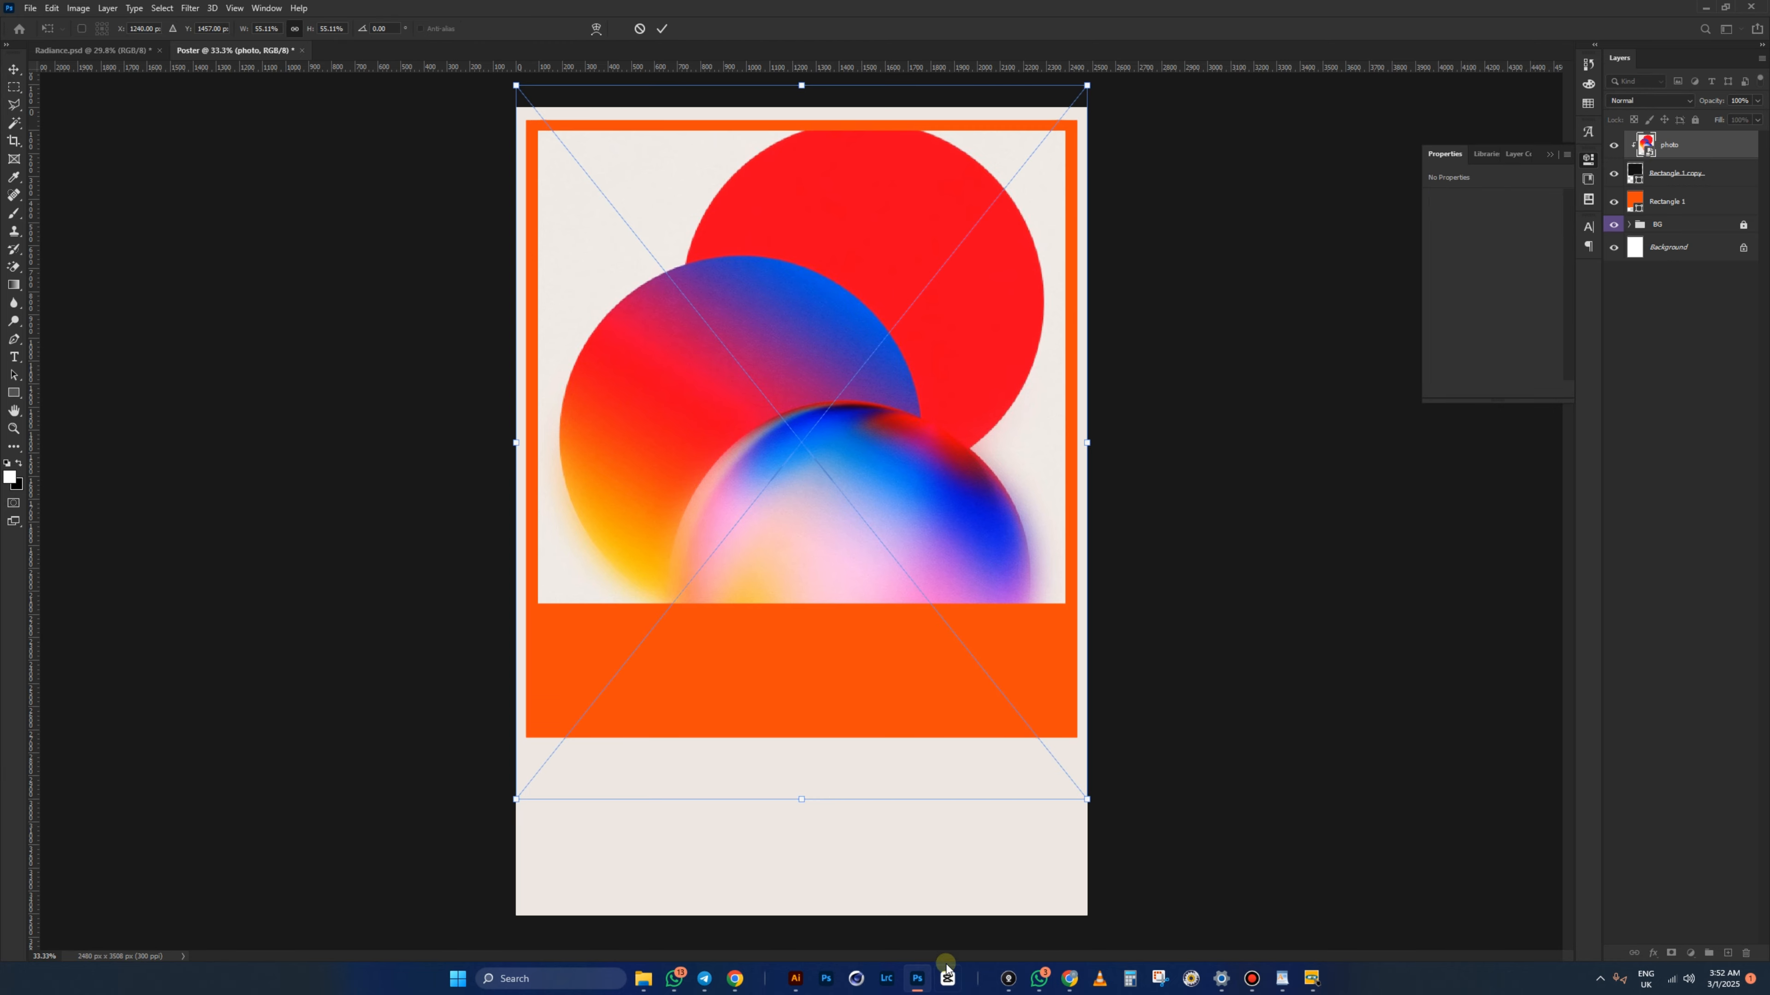
{"action": "left_click_drag", "start_coordinate": [801, 795], "coordinate": [855, 377]}
{"action": "key", "text": "Return"}
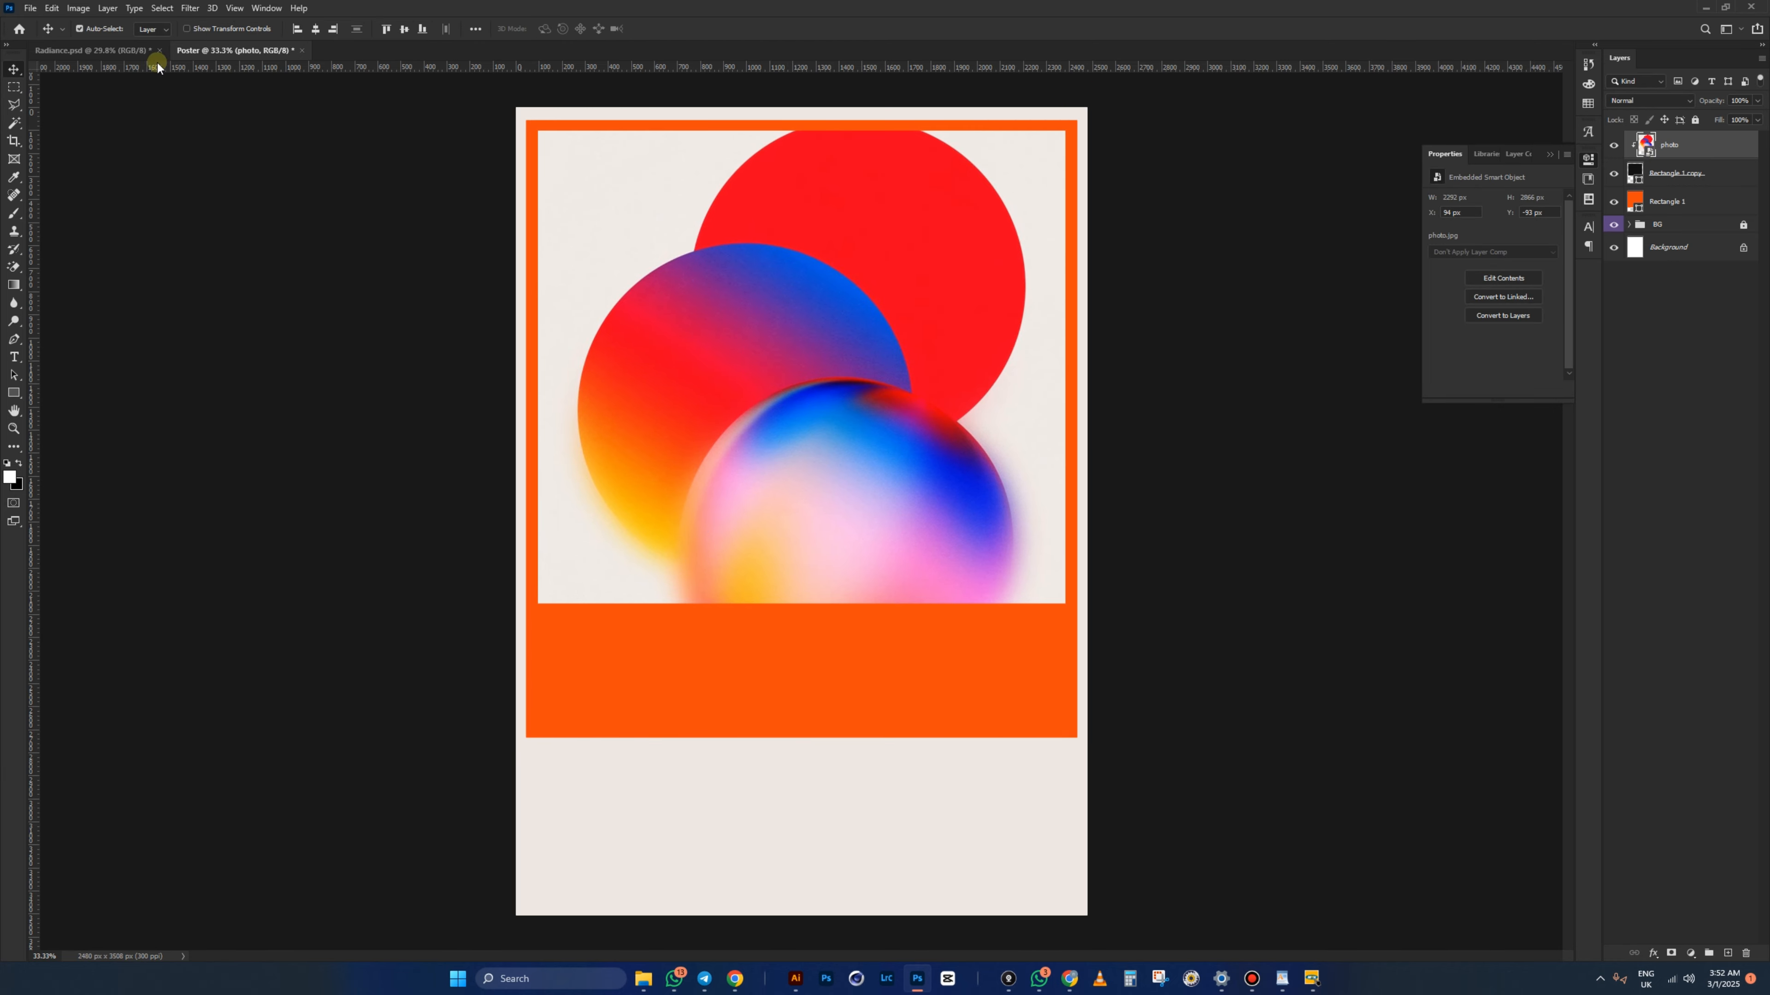
- Compare the Poster against the Radiance reference poster
{"action": "left_click", "coordinate": [120, 50]}
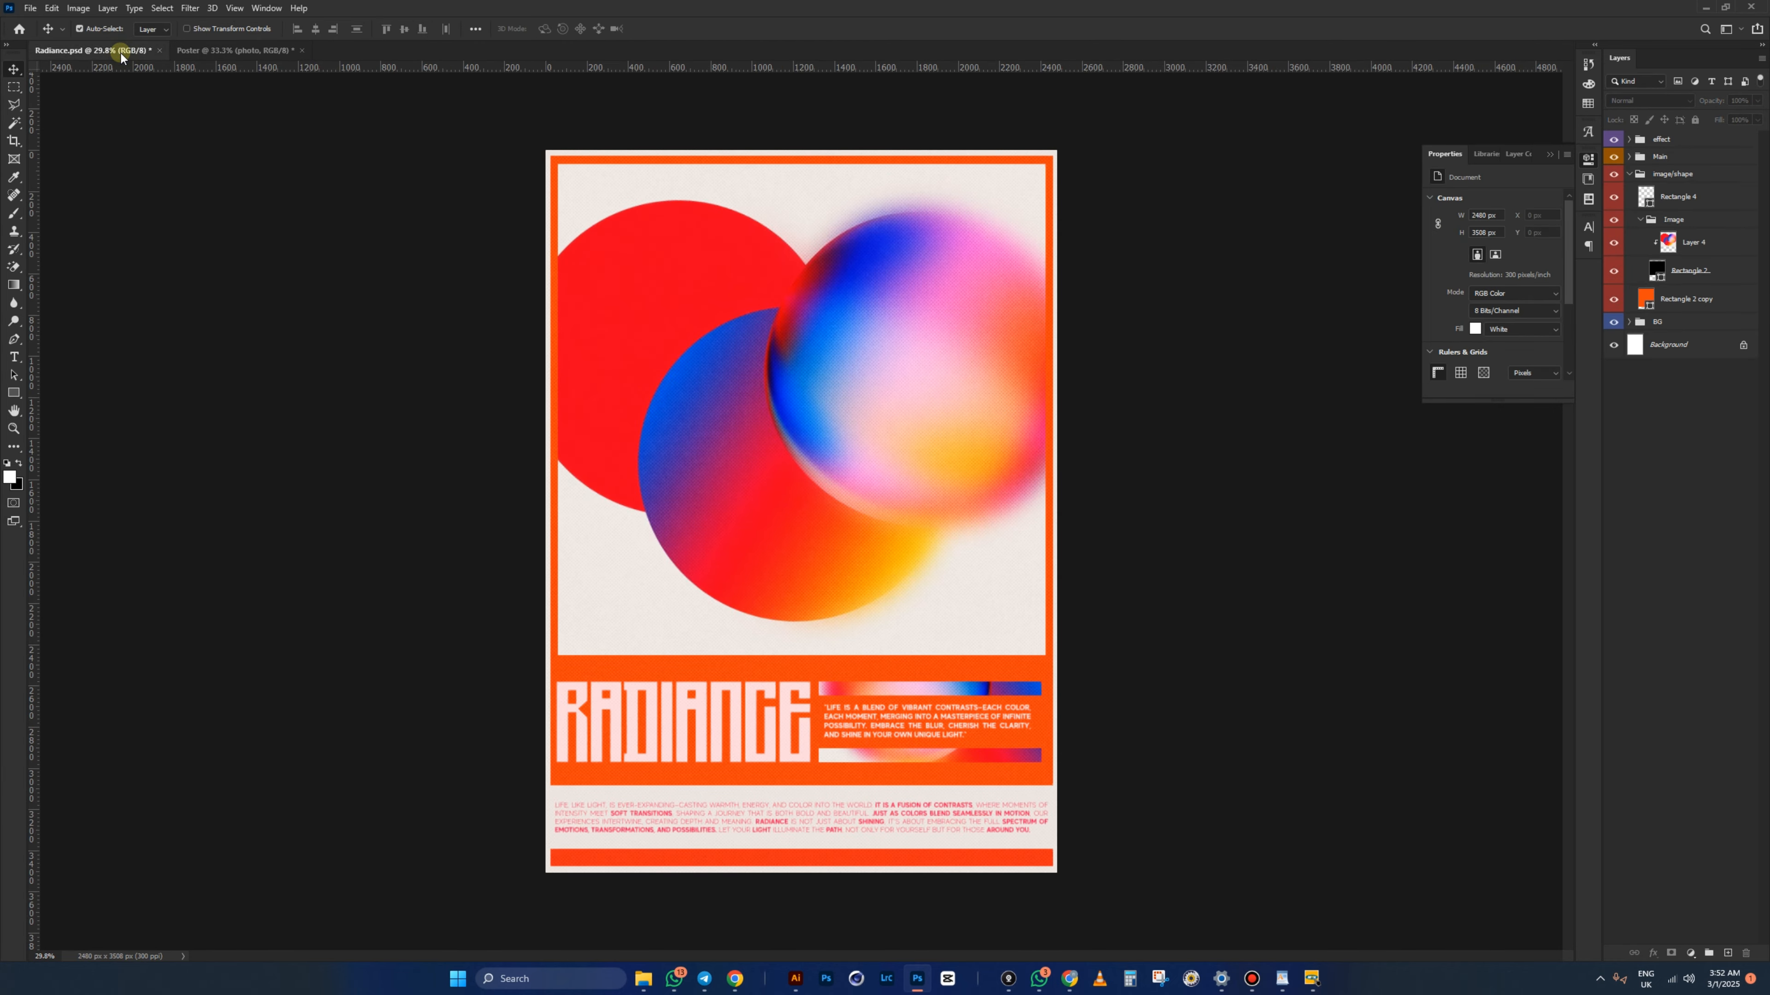
{"action": "left_click", "coordinate": [241, 49]}
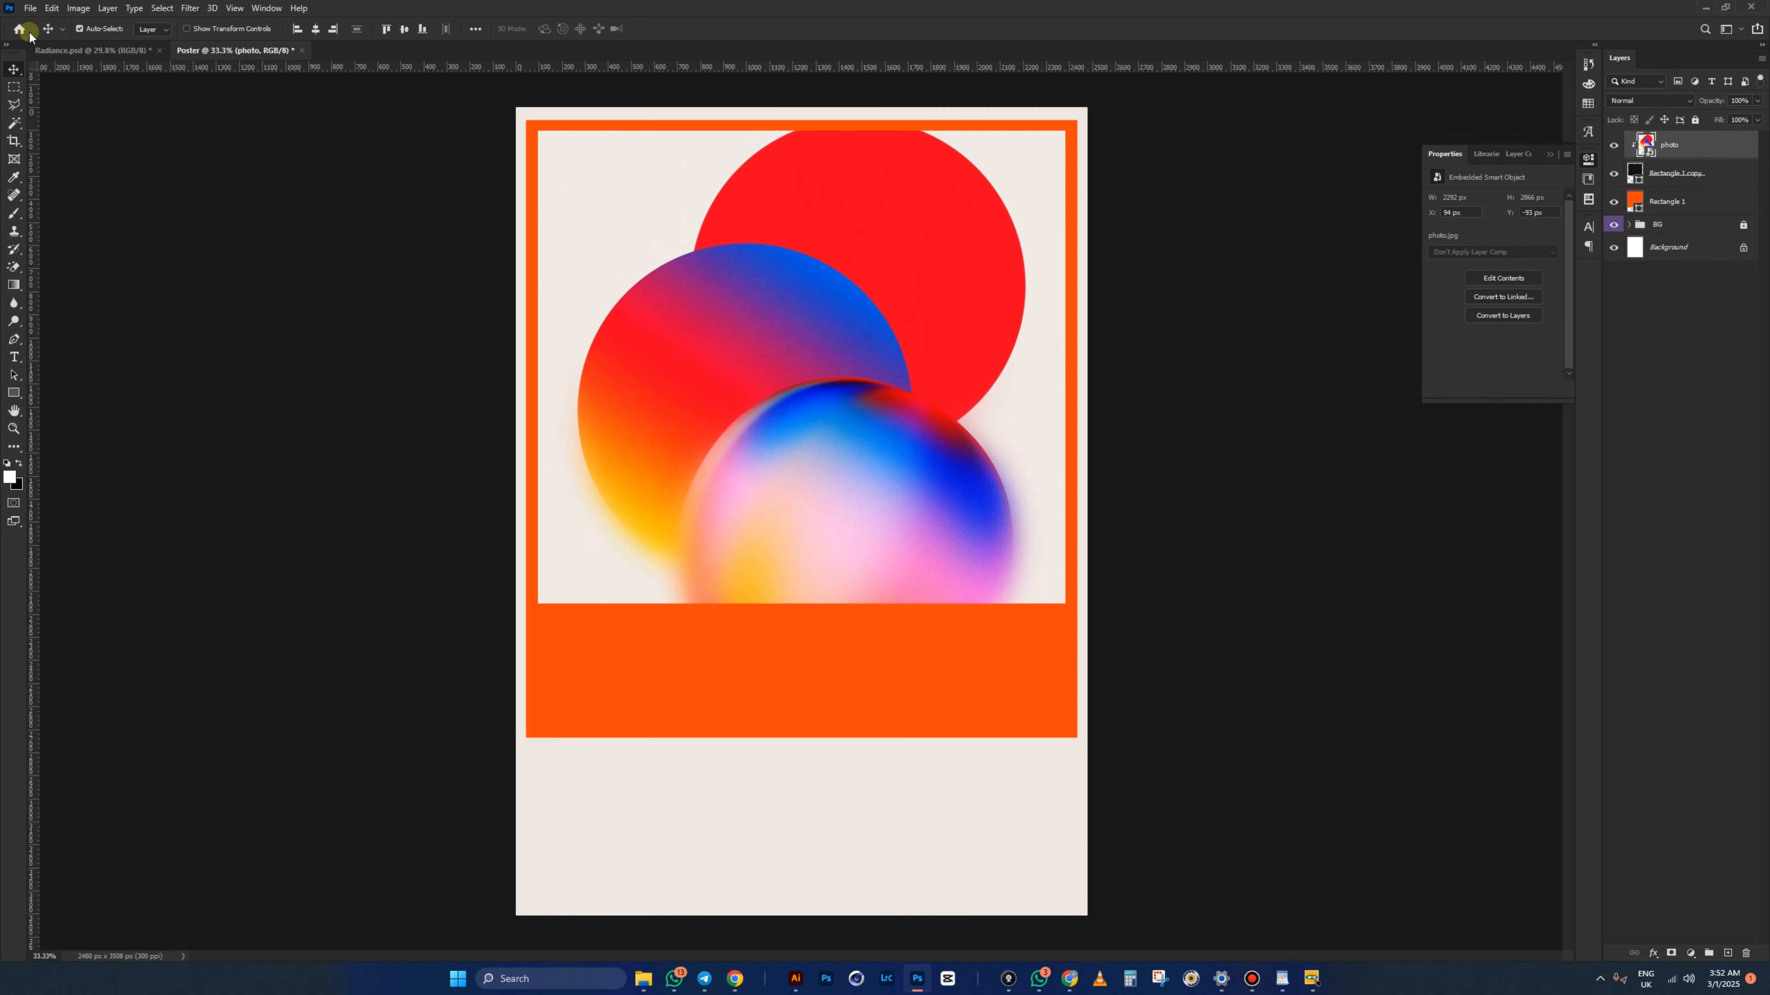
{"action": "left_click", "coordinate": [70, 49]}
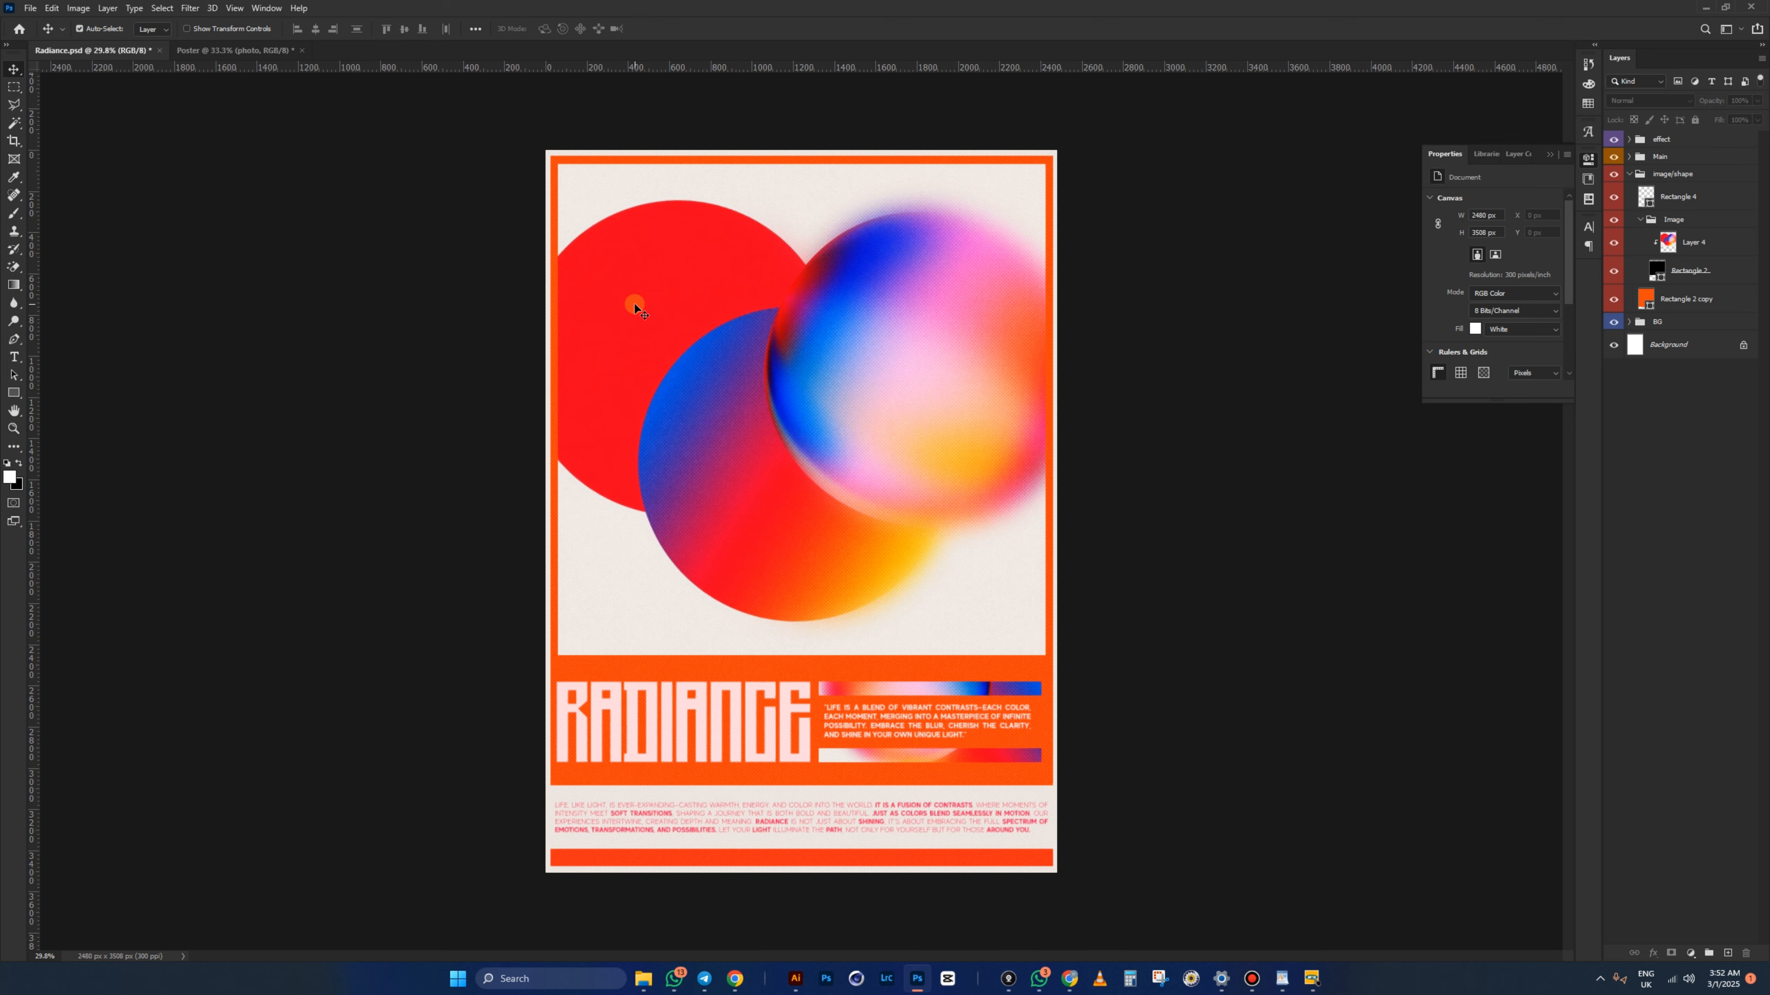
{"action": "left_click", "coordinate": [265, 50]}
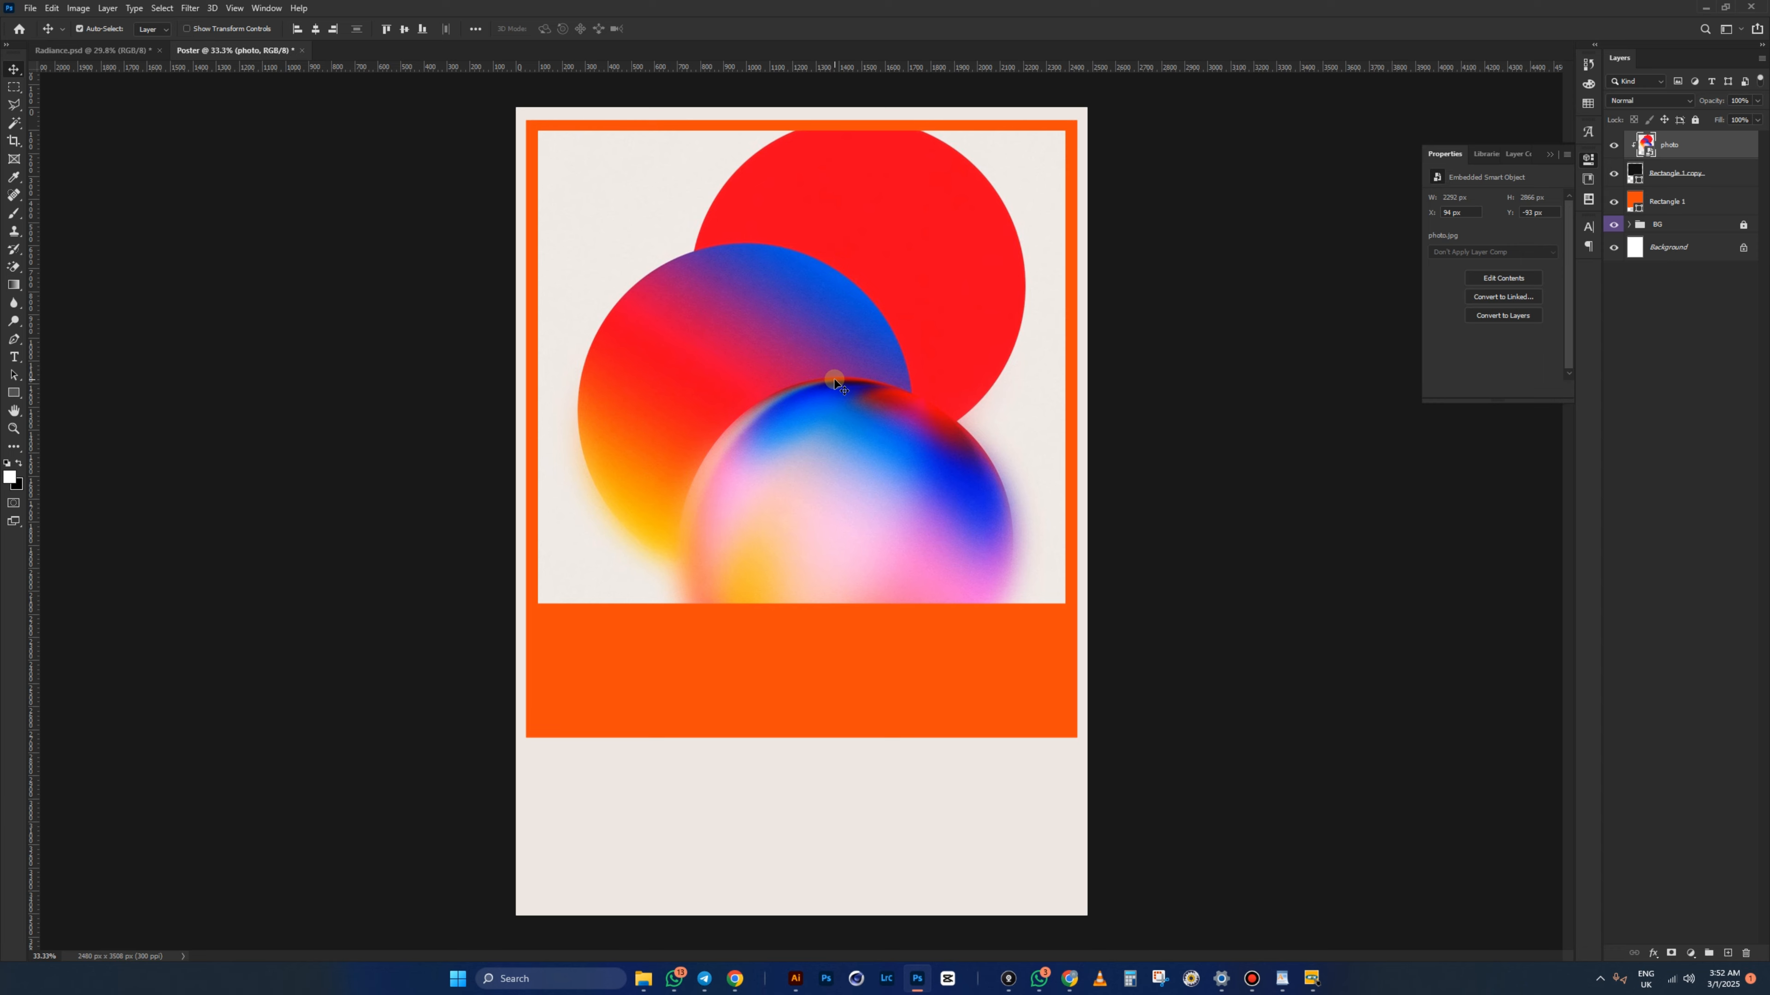
- Rotate the photo 90° counter-clockwise, raise it in the frame, scale it to 45.58%, and compare with Radiance
{"action": "key", "text": "ctrl+t"}
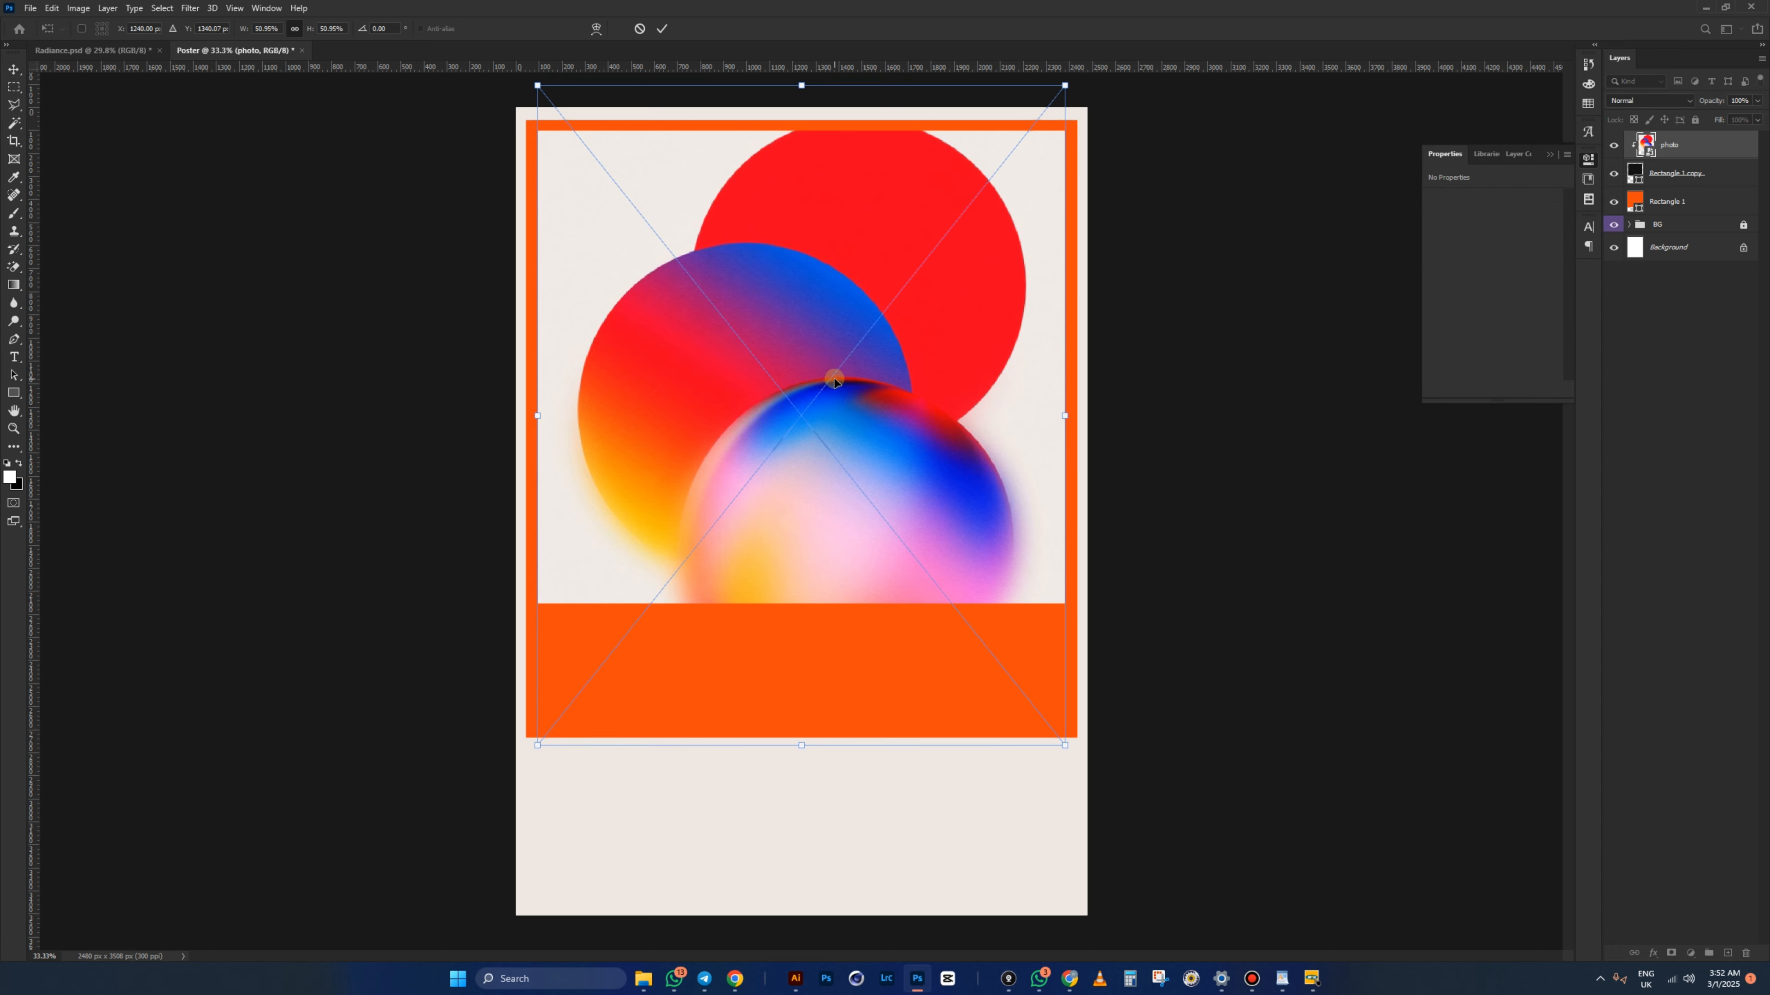
{"action": "right_click", "coordinate": [834, 381]}
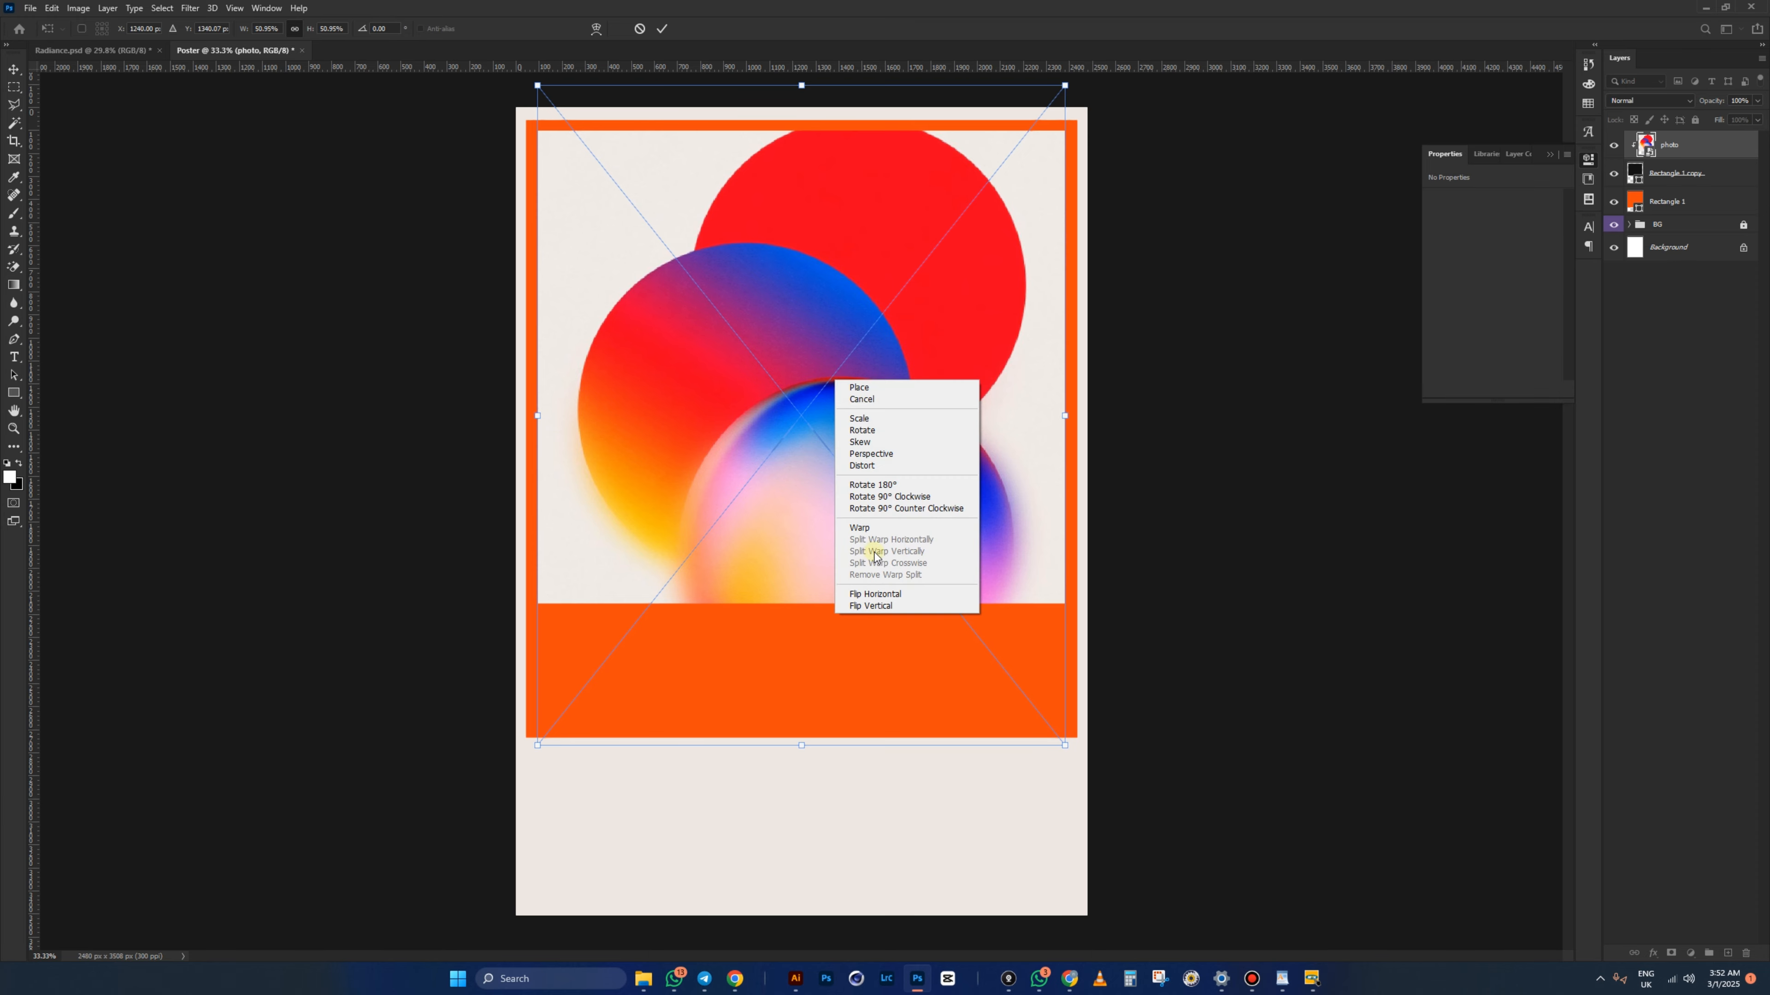
{"action": "left_click", "coordinate": [915, 512]}
{"action": "left_click_drag", "start_coordinate": [813, 319], "coordinate": [819, 295]}
{"action": "left_click_drag", "start_coordinate": [801, 659], "coordinate": [807, 611]}
{"action": "left_click_drag", "start_coordinate": [814, 475], "coordinate": [816, 476]}
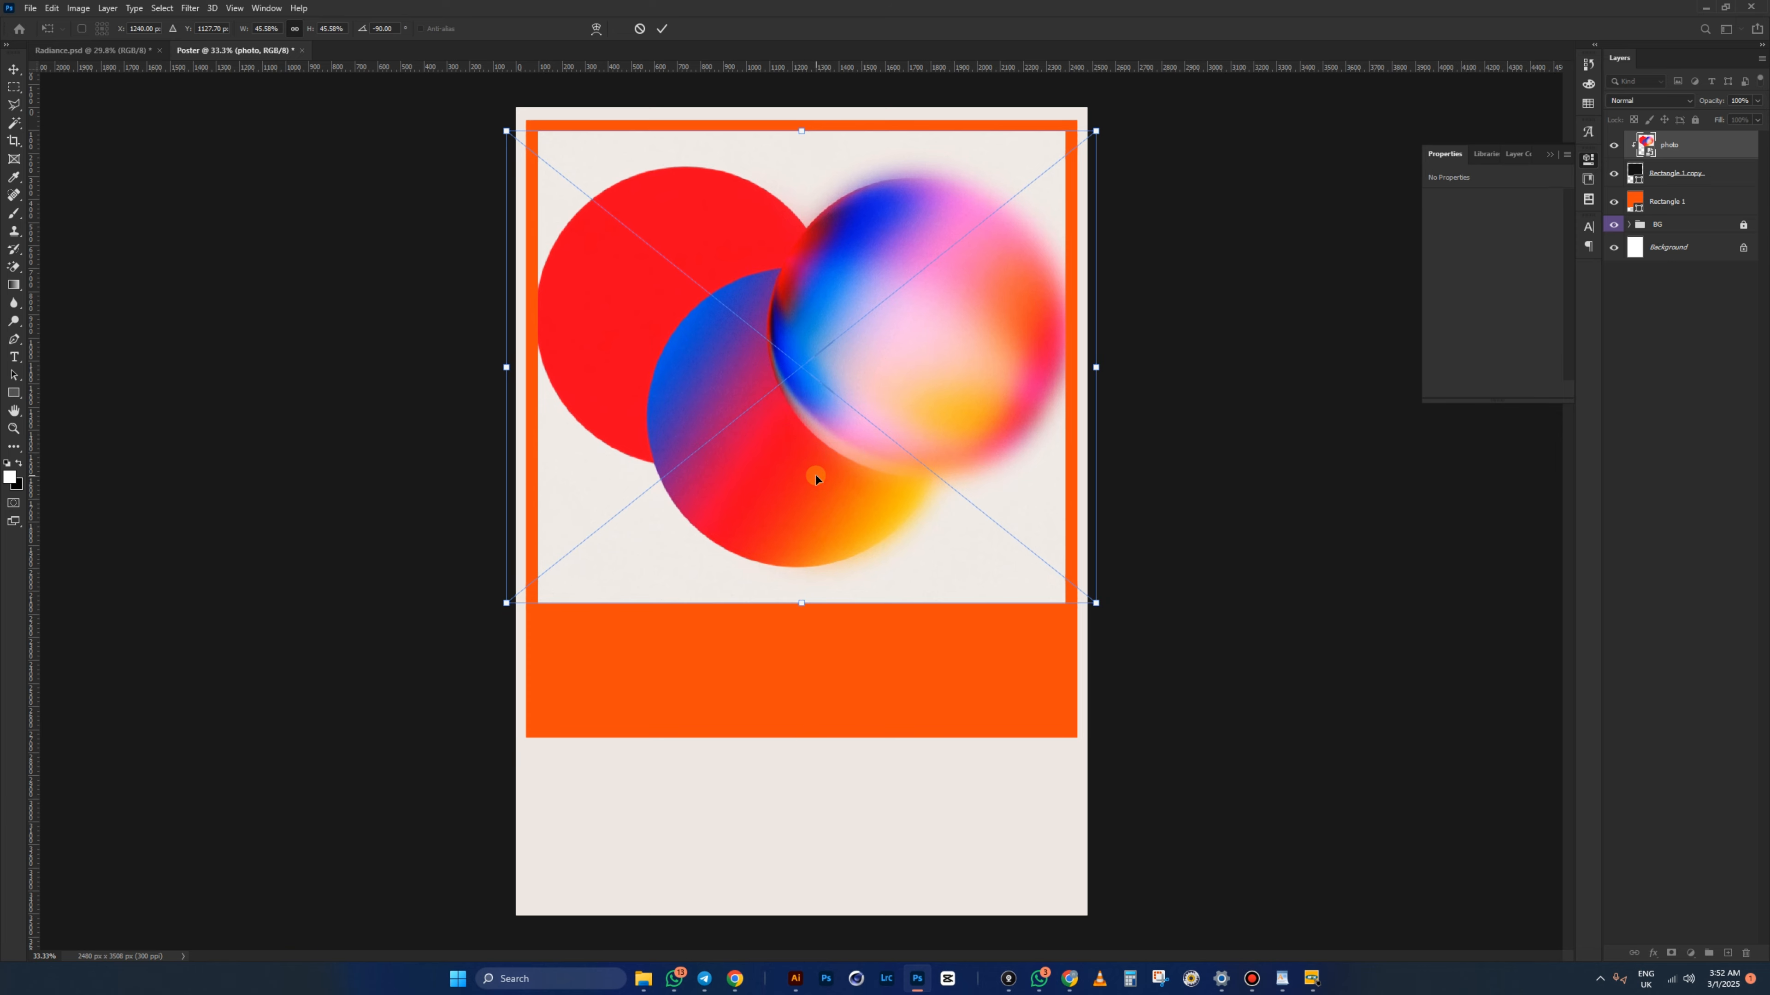
{"action": "key", "text": "Return"}
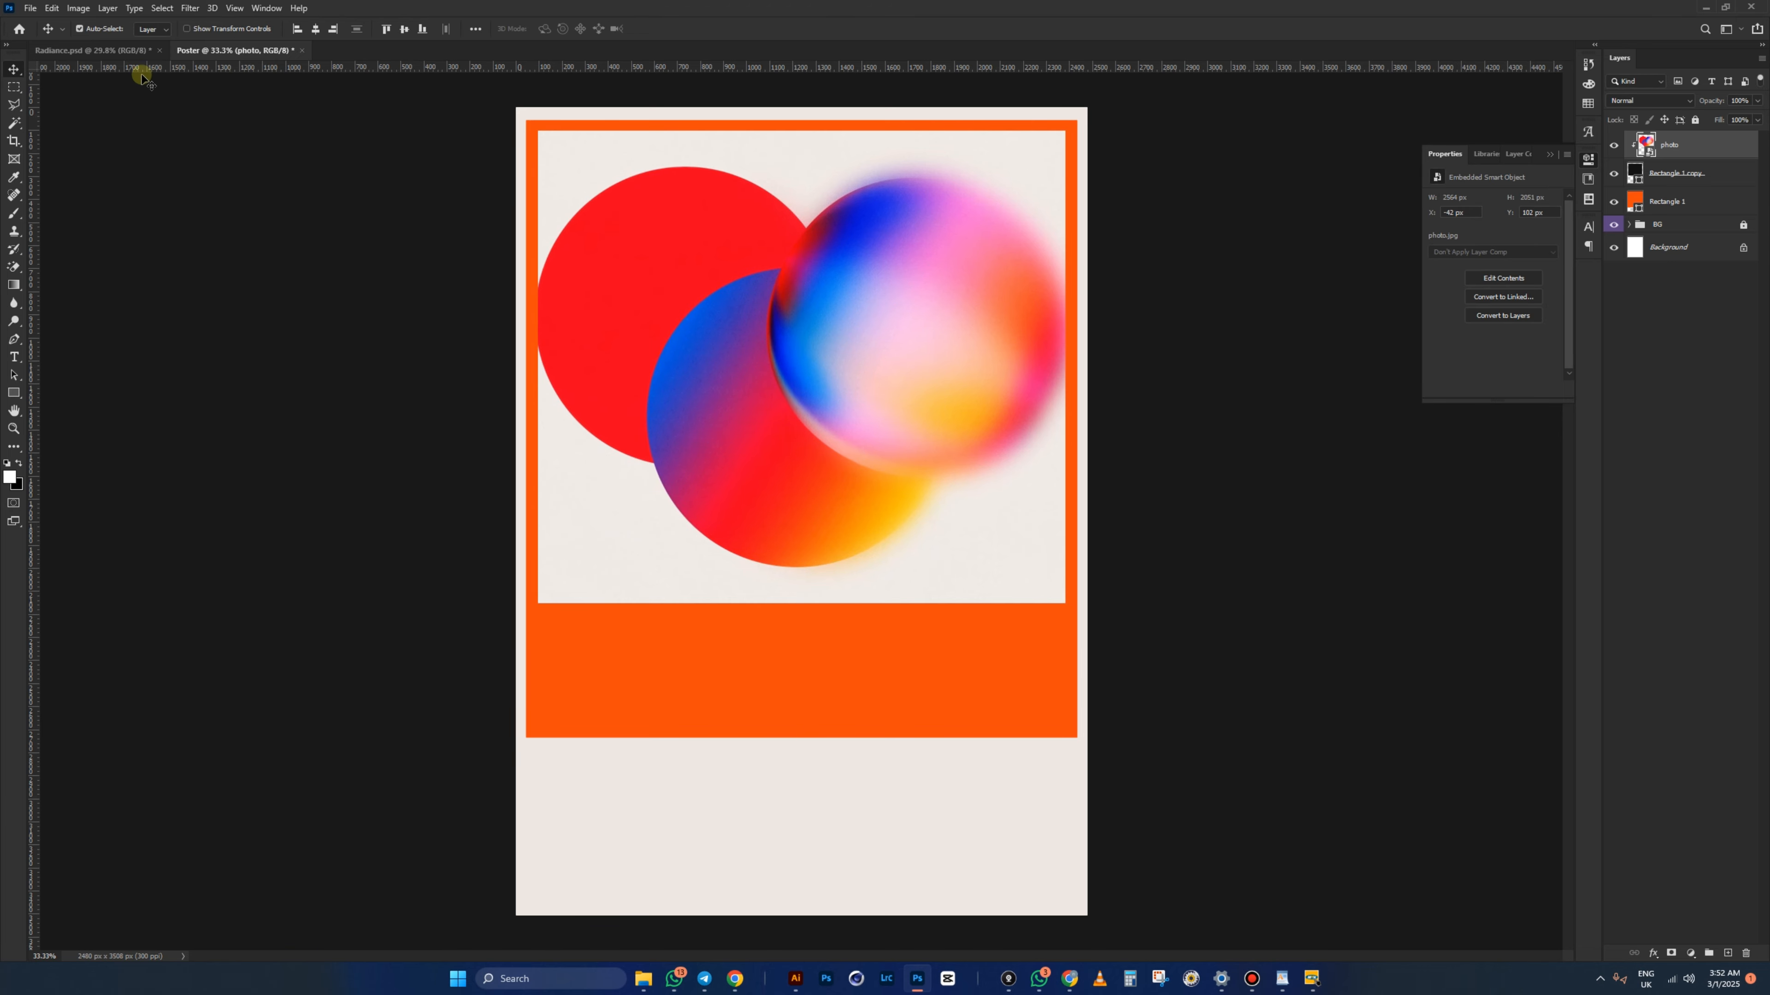
{"action": "left_click", "coordinate": [116, 49]}
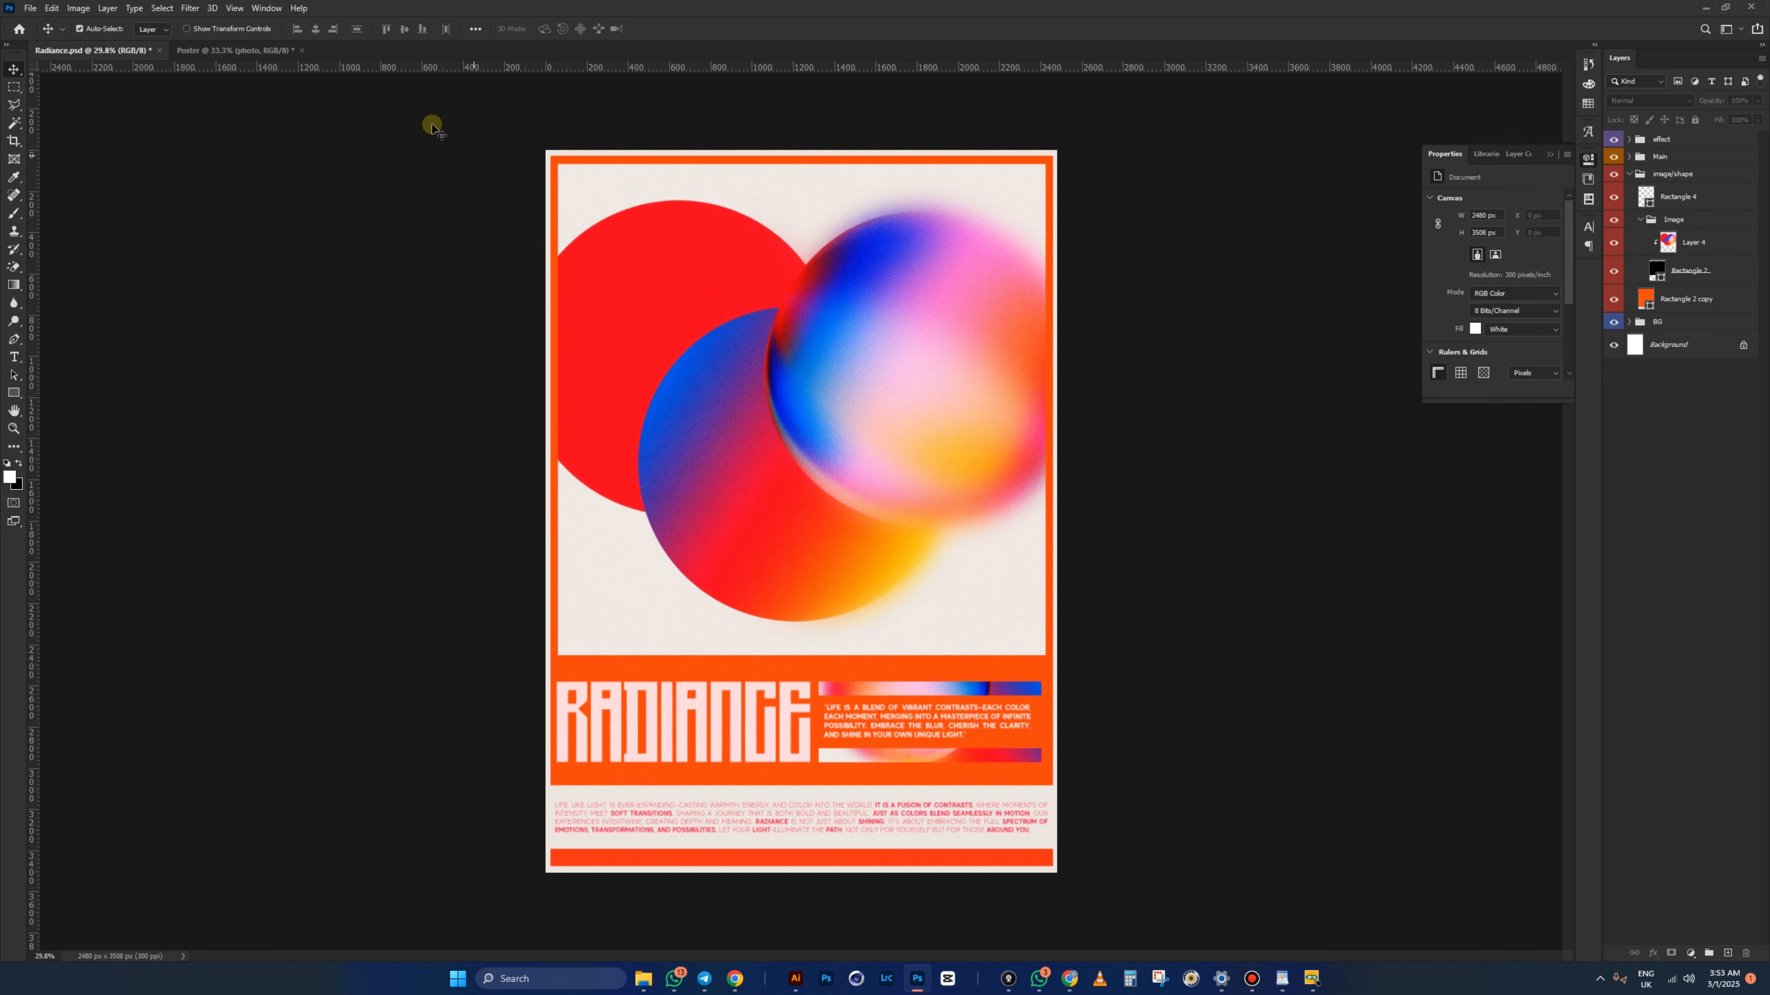
{"action": "left_click", "coordinate": [272, 50]}
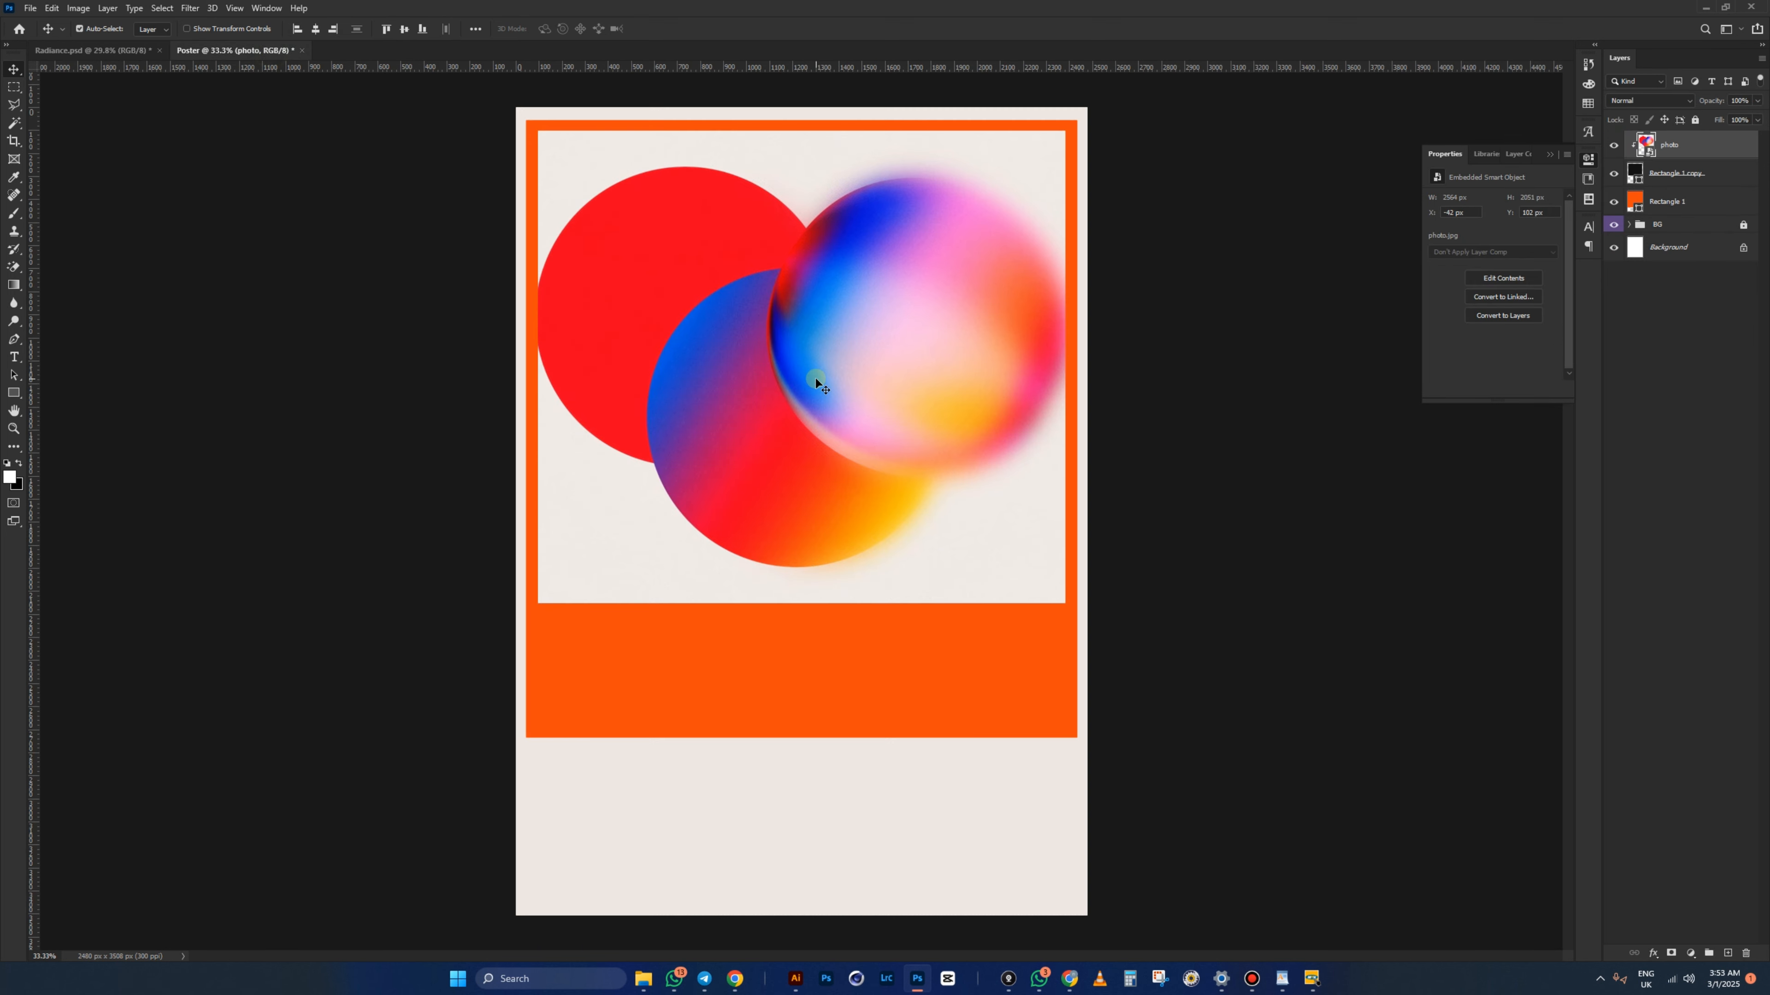
- Stretch the photo taller, then begin extending the dark frame rectangle's bottom edge downward
{"action": "key", "text": "ctrl+t"}
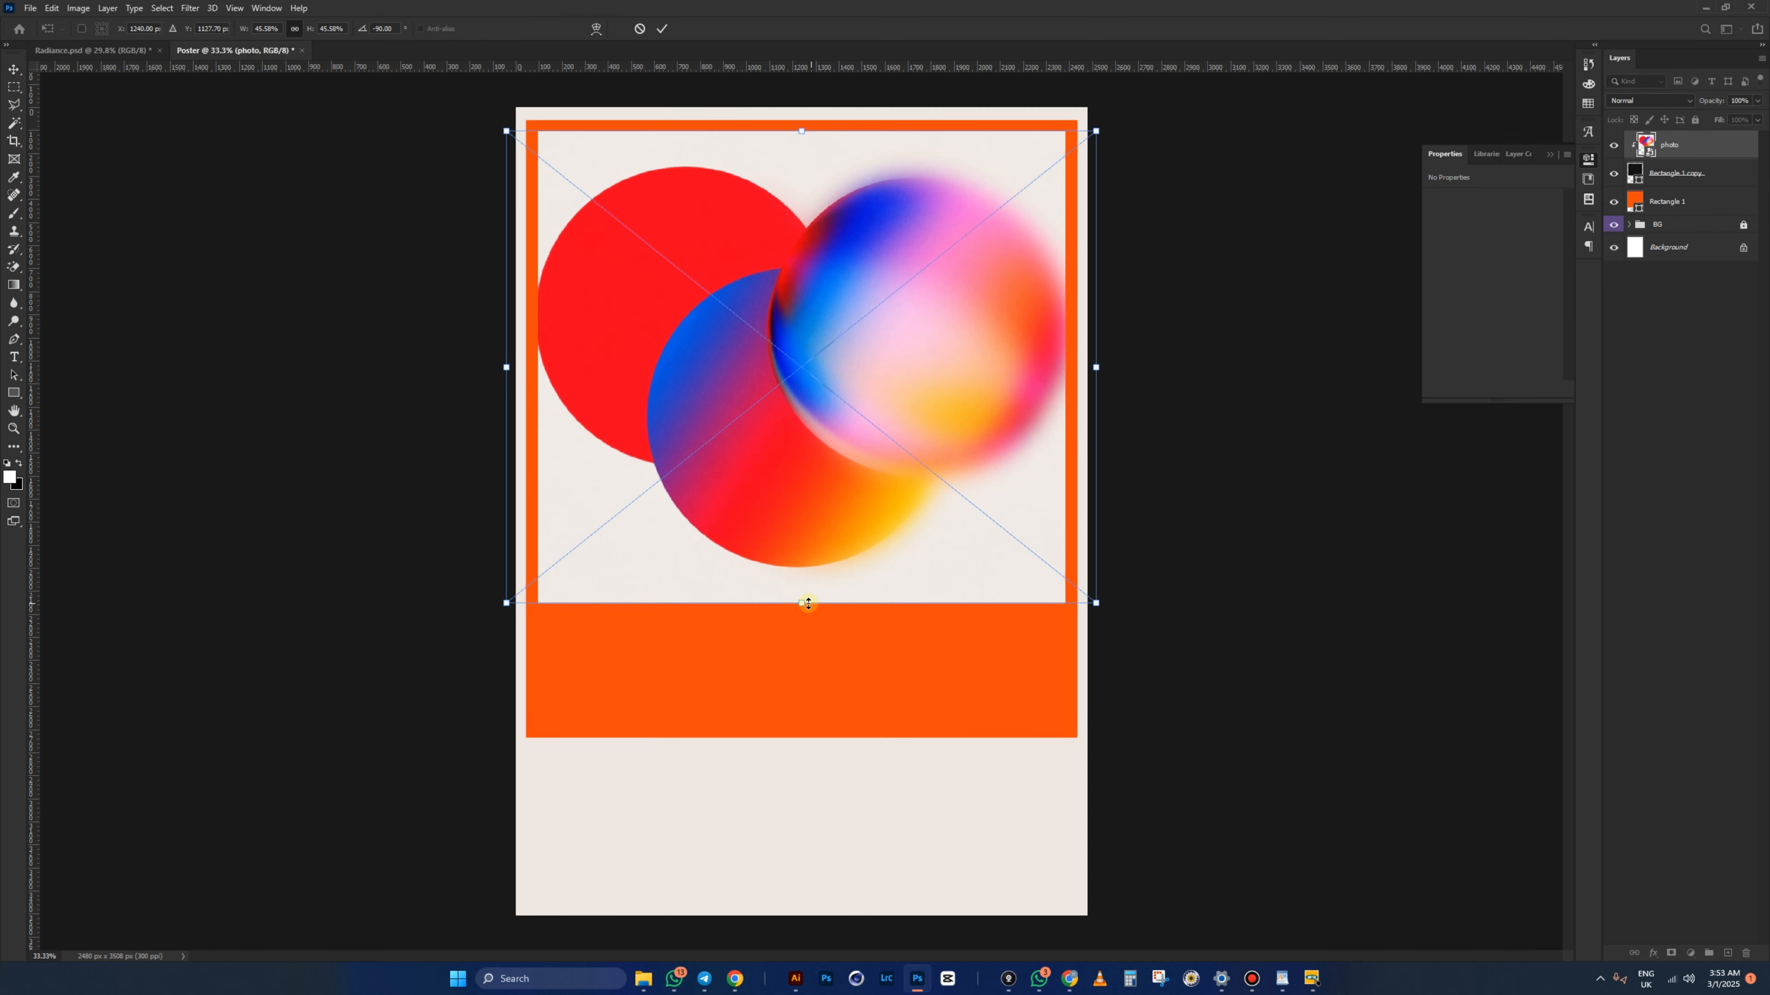
{"action": "left_click_drag", "start_coordinate": [802, 605], "coordinate": [801, 639]}
{"action": "key", "text": "Return"}
{"action": "left_click", "coordinate": [1687, 173]}
{"action": "key", "text": "ctrl+t"}
{"action": "left_click_drag", "start_coordinate": [801, 604], "coordinate": [805, 637]}
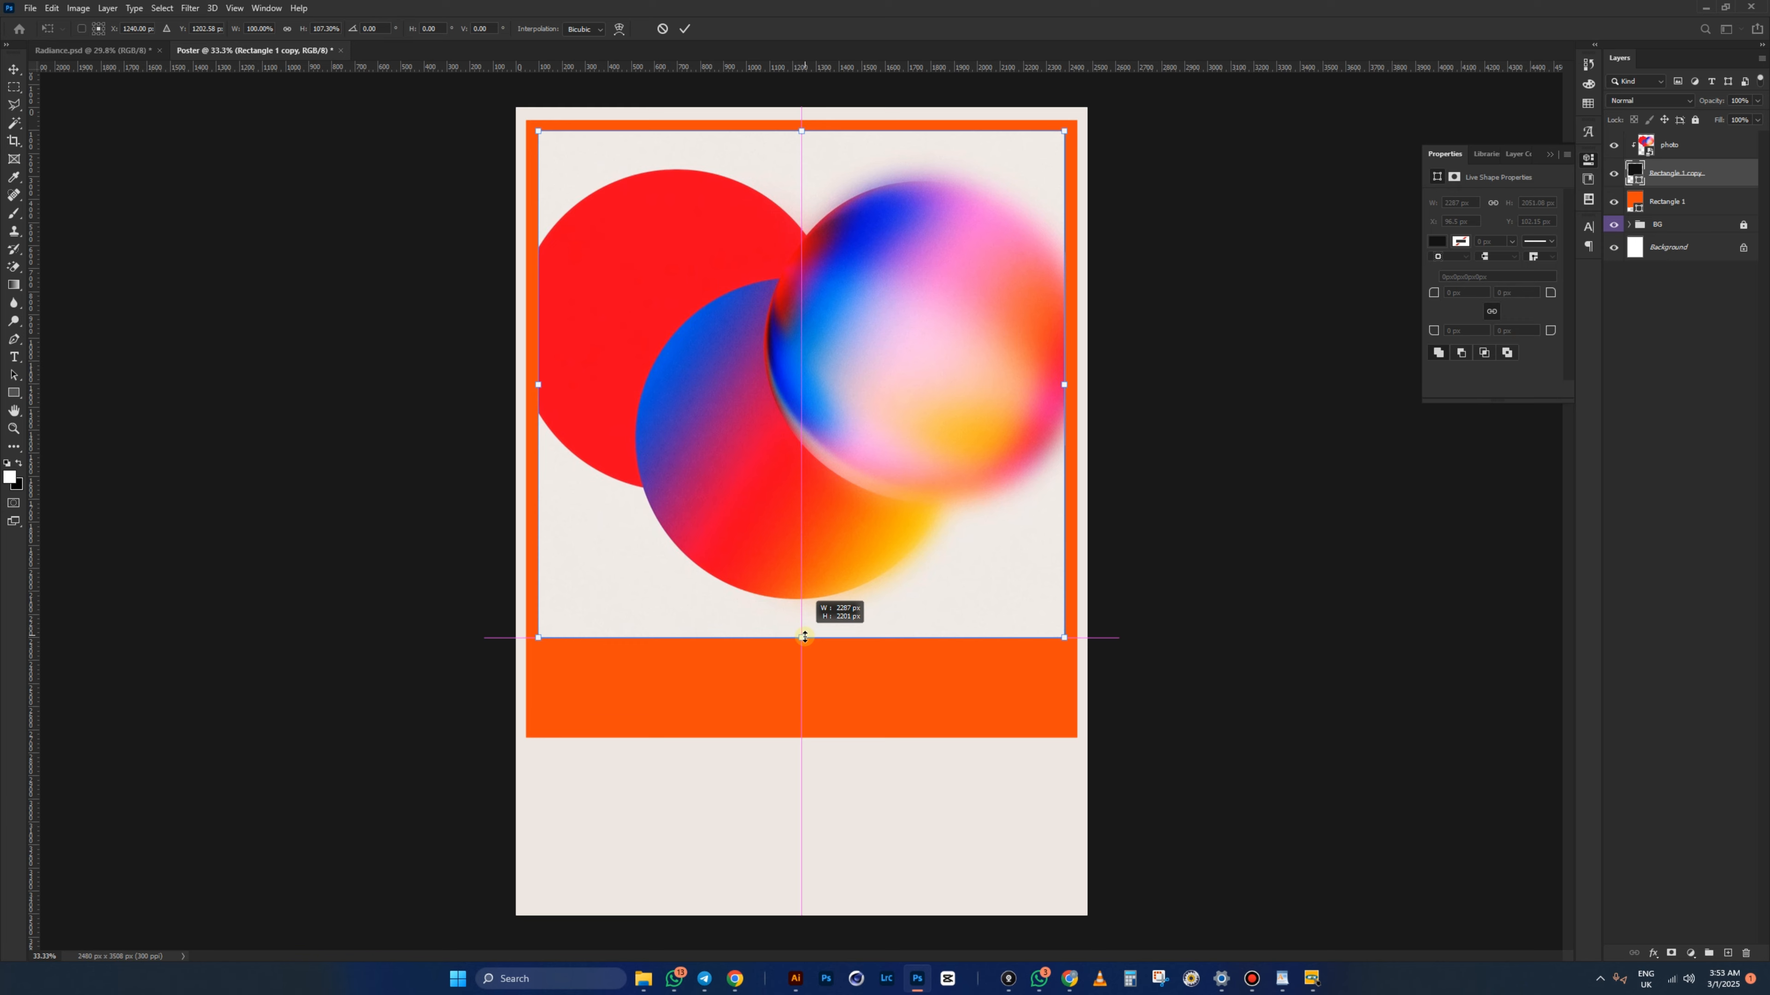
- Apply the frame's new height and extend the orange block down to about 2876 px tall
{"action": "key", "text": "Return"}
{"action": "left_click", "coordinate": [792, 699], "text": "ctrl"}
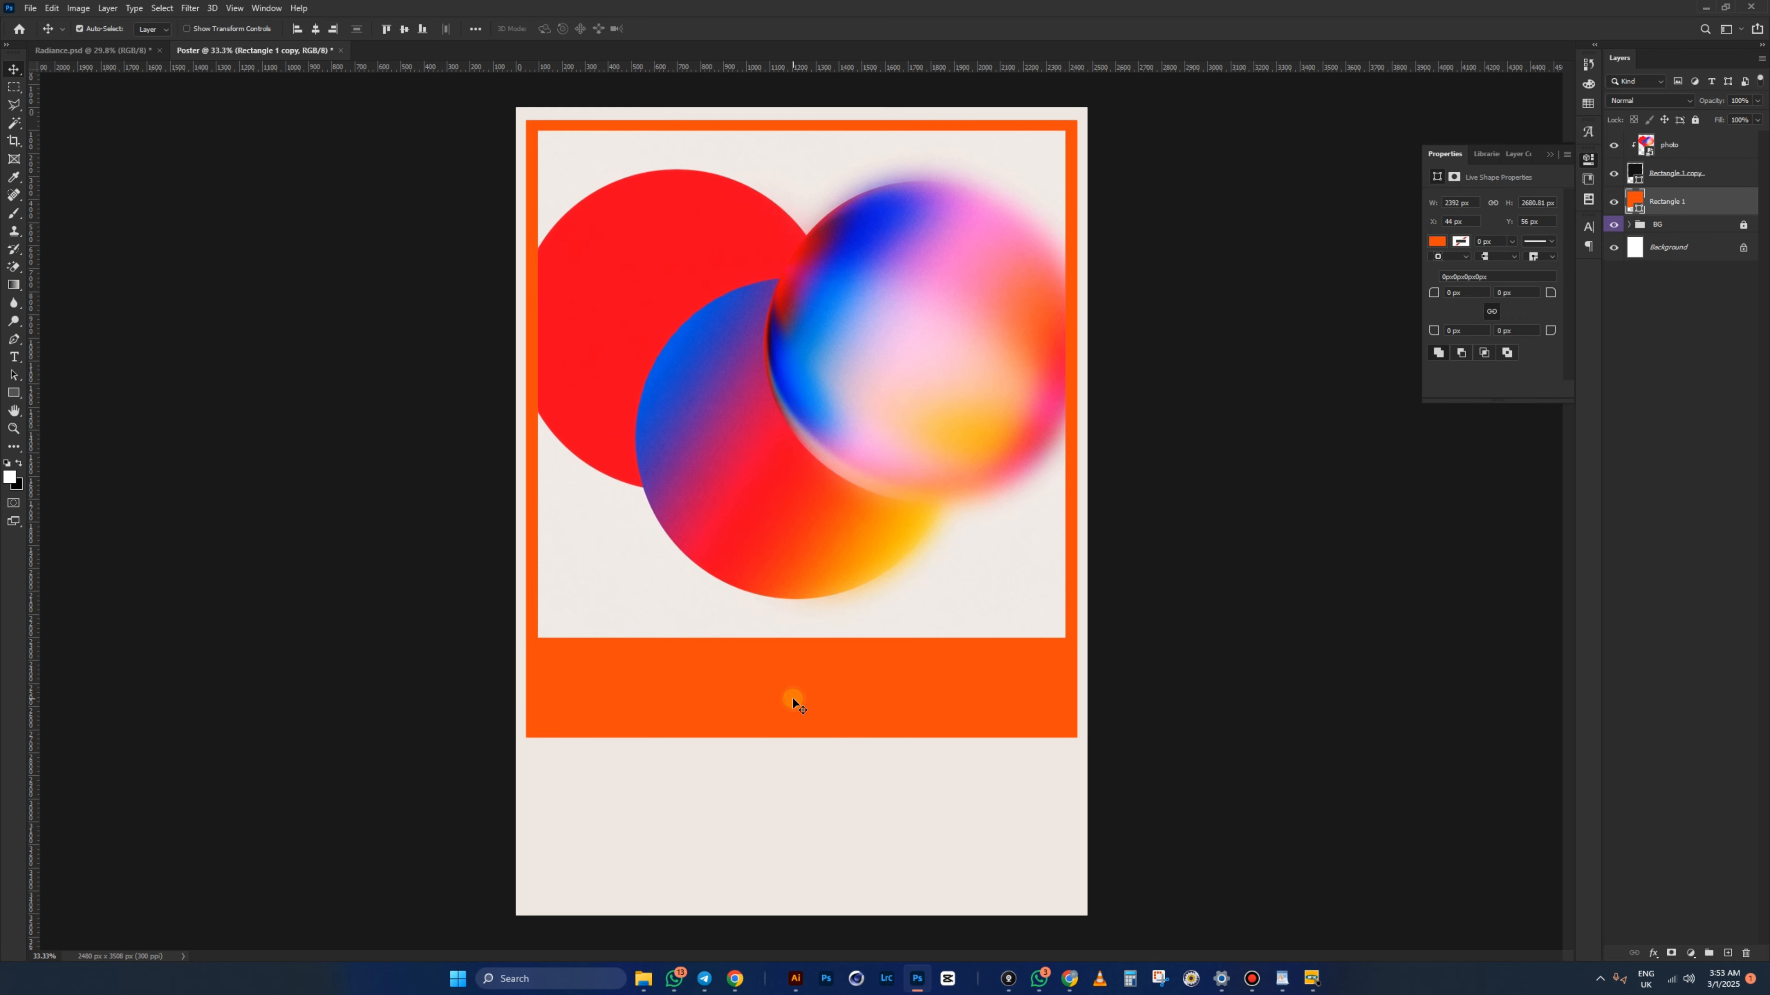
{"action": "key", "text": "ctrl+t"}
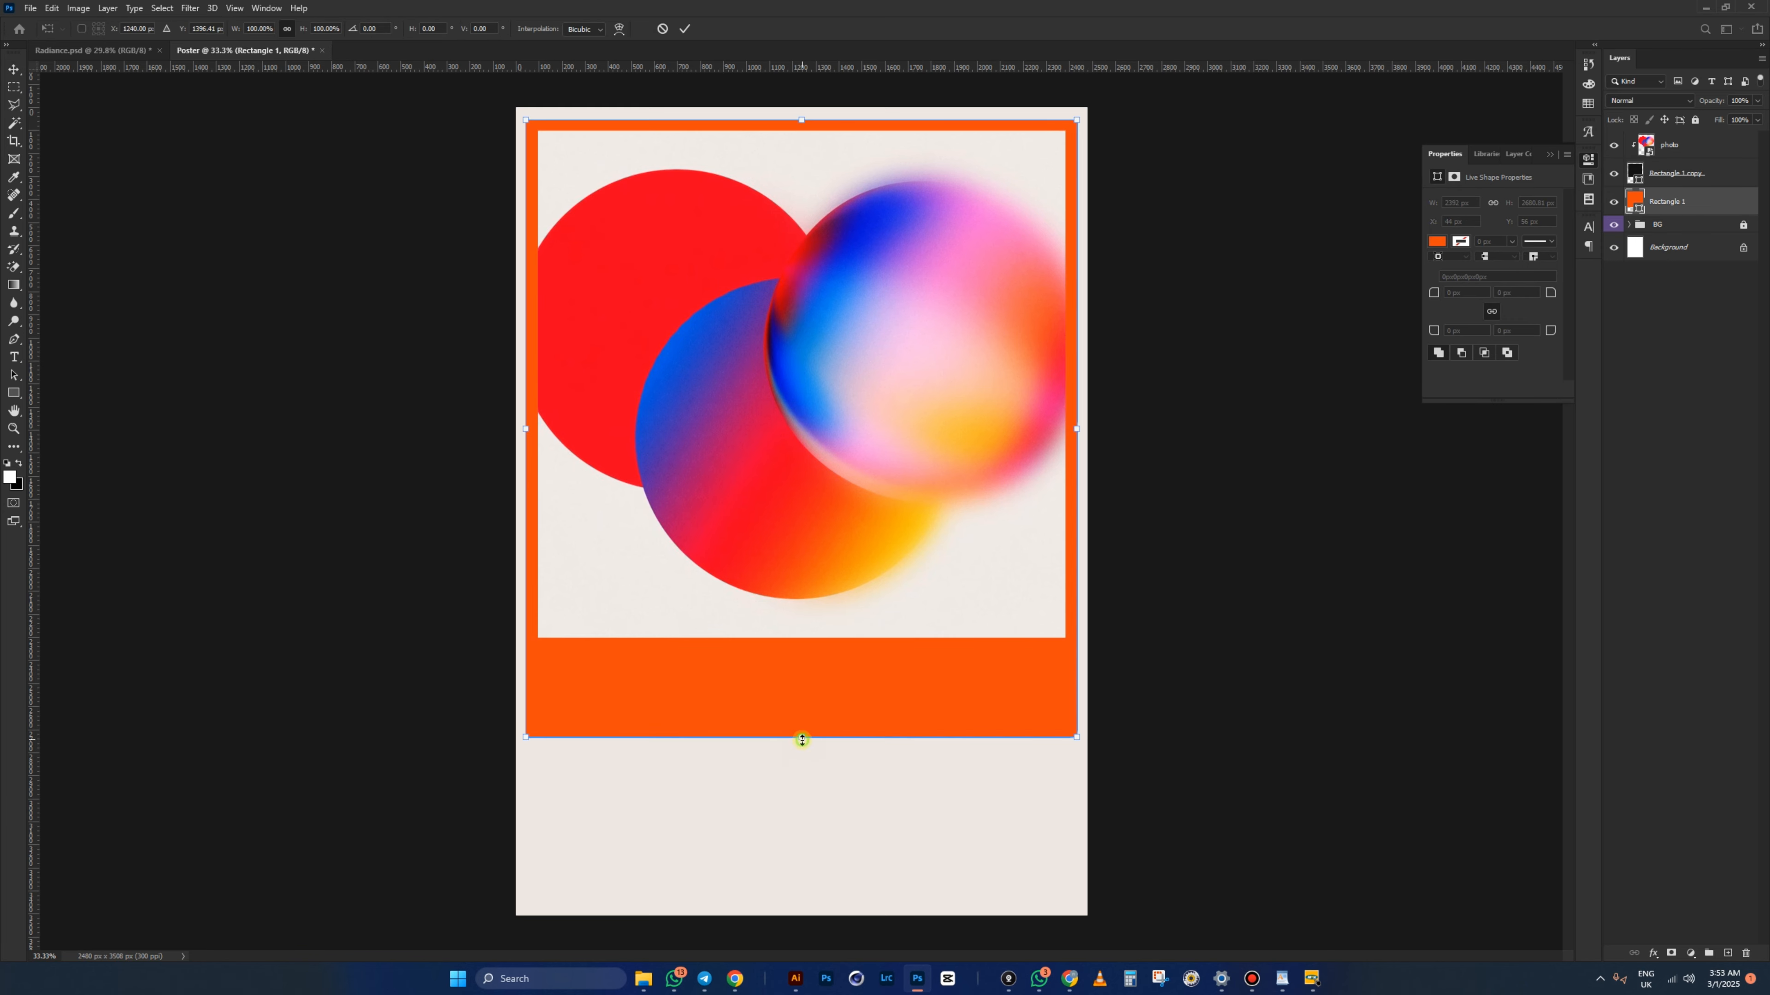
{"action": "left_click_drag", "start_coordinate": [802, 739], "coordinate": [803, 785]}
{"action": "double_click", "coordinate": [833, 647]}
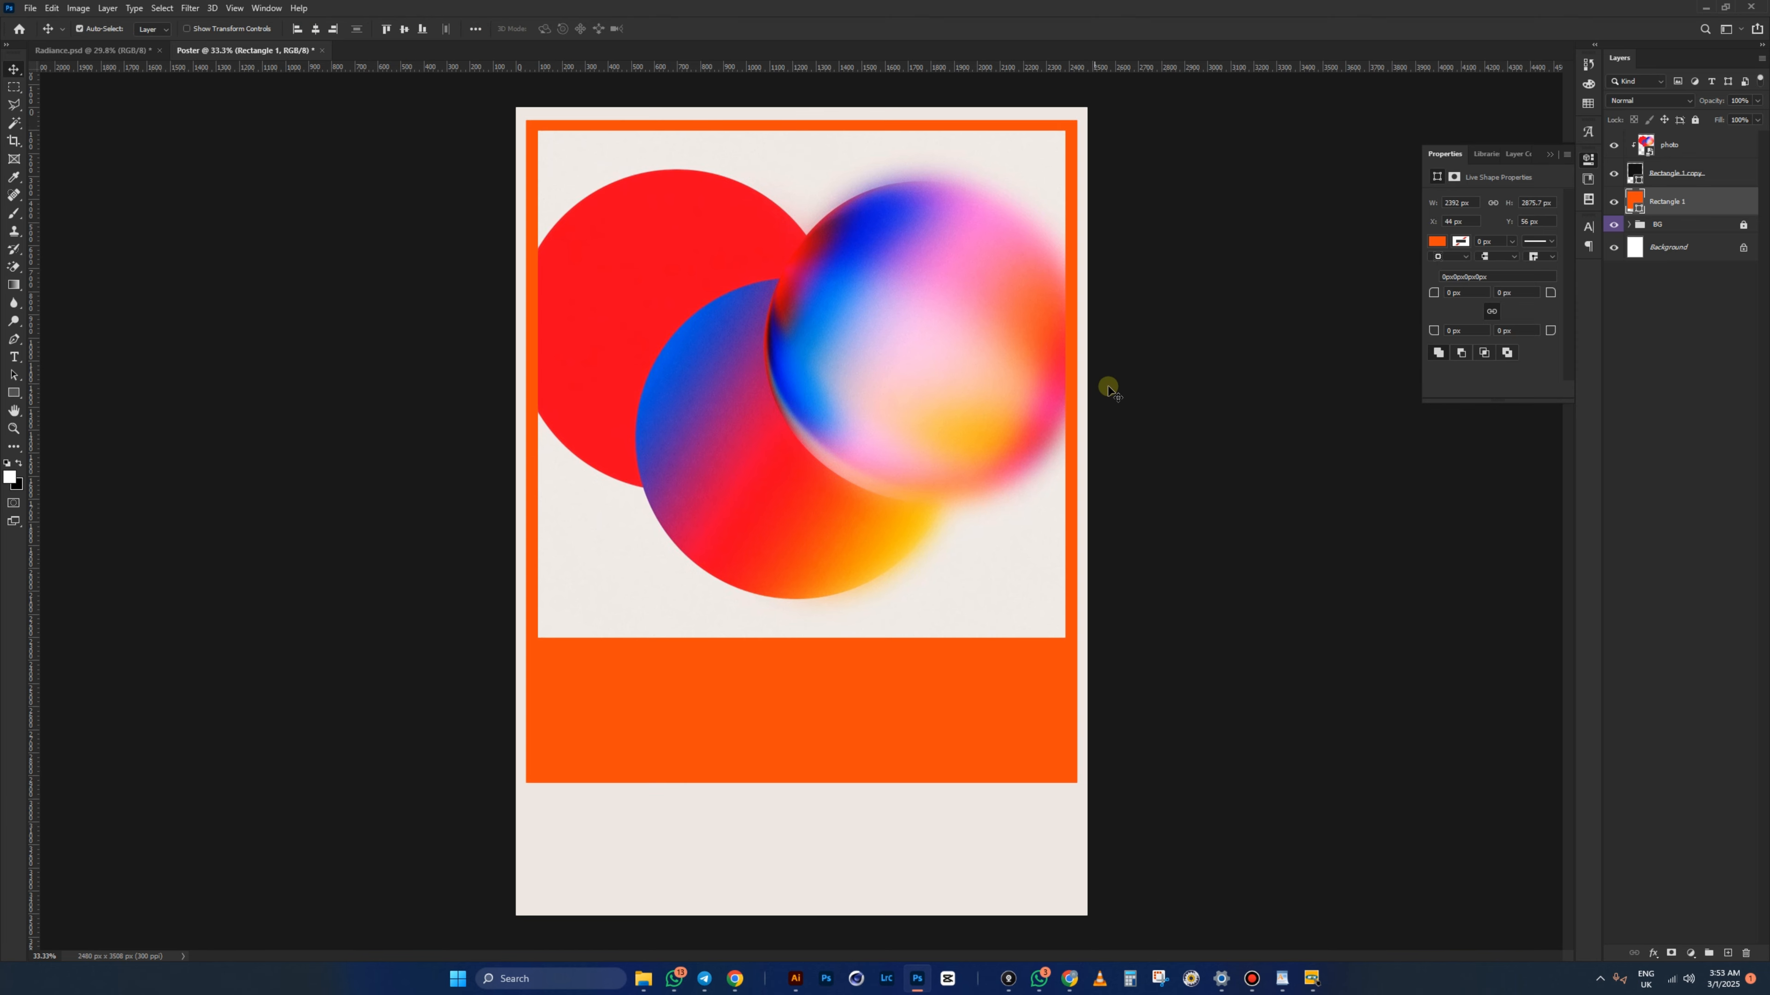
{"action": "left_click", "coordinate": [1094, 344]}
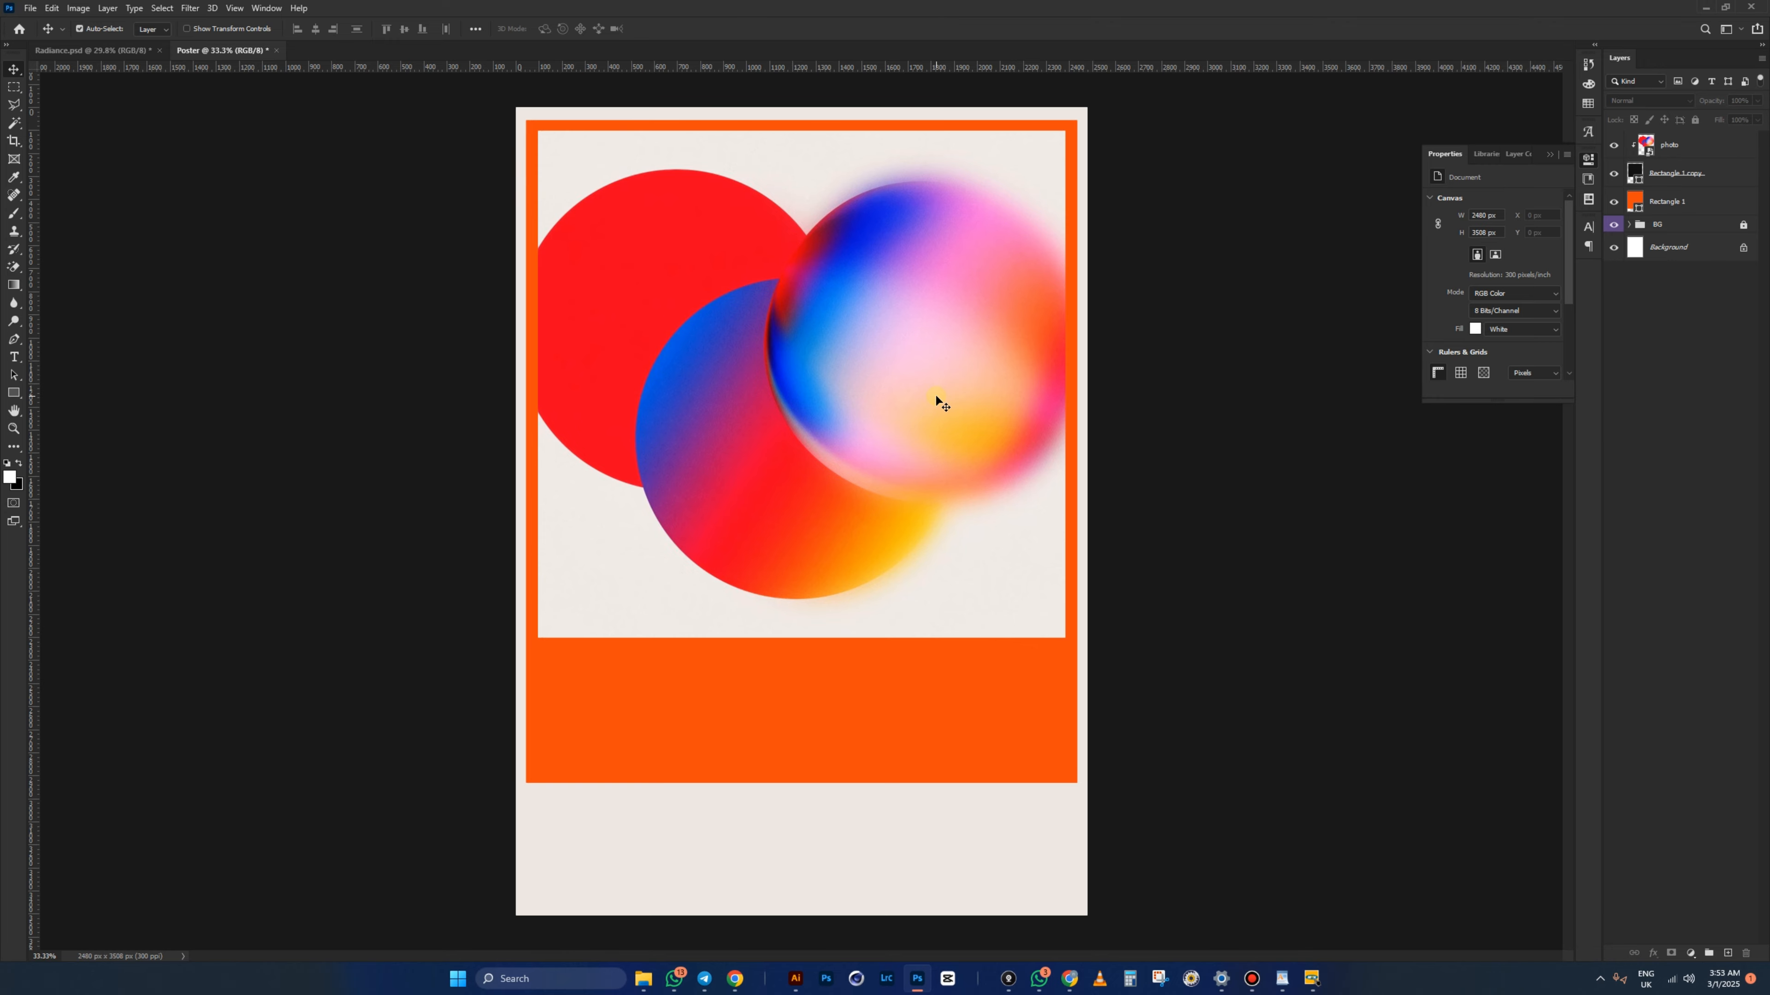
- Group the photo, frame and orange block layers as a red-tagged 'photo' group, then bring up retro1 in WordPad
{"action": "left_click", "coordinate": [1690, 202]}
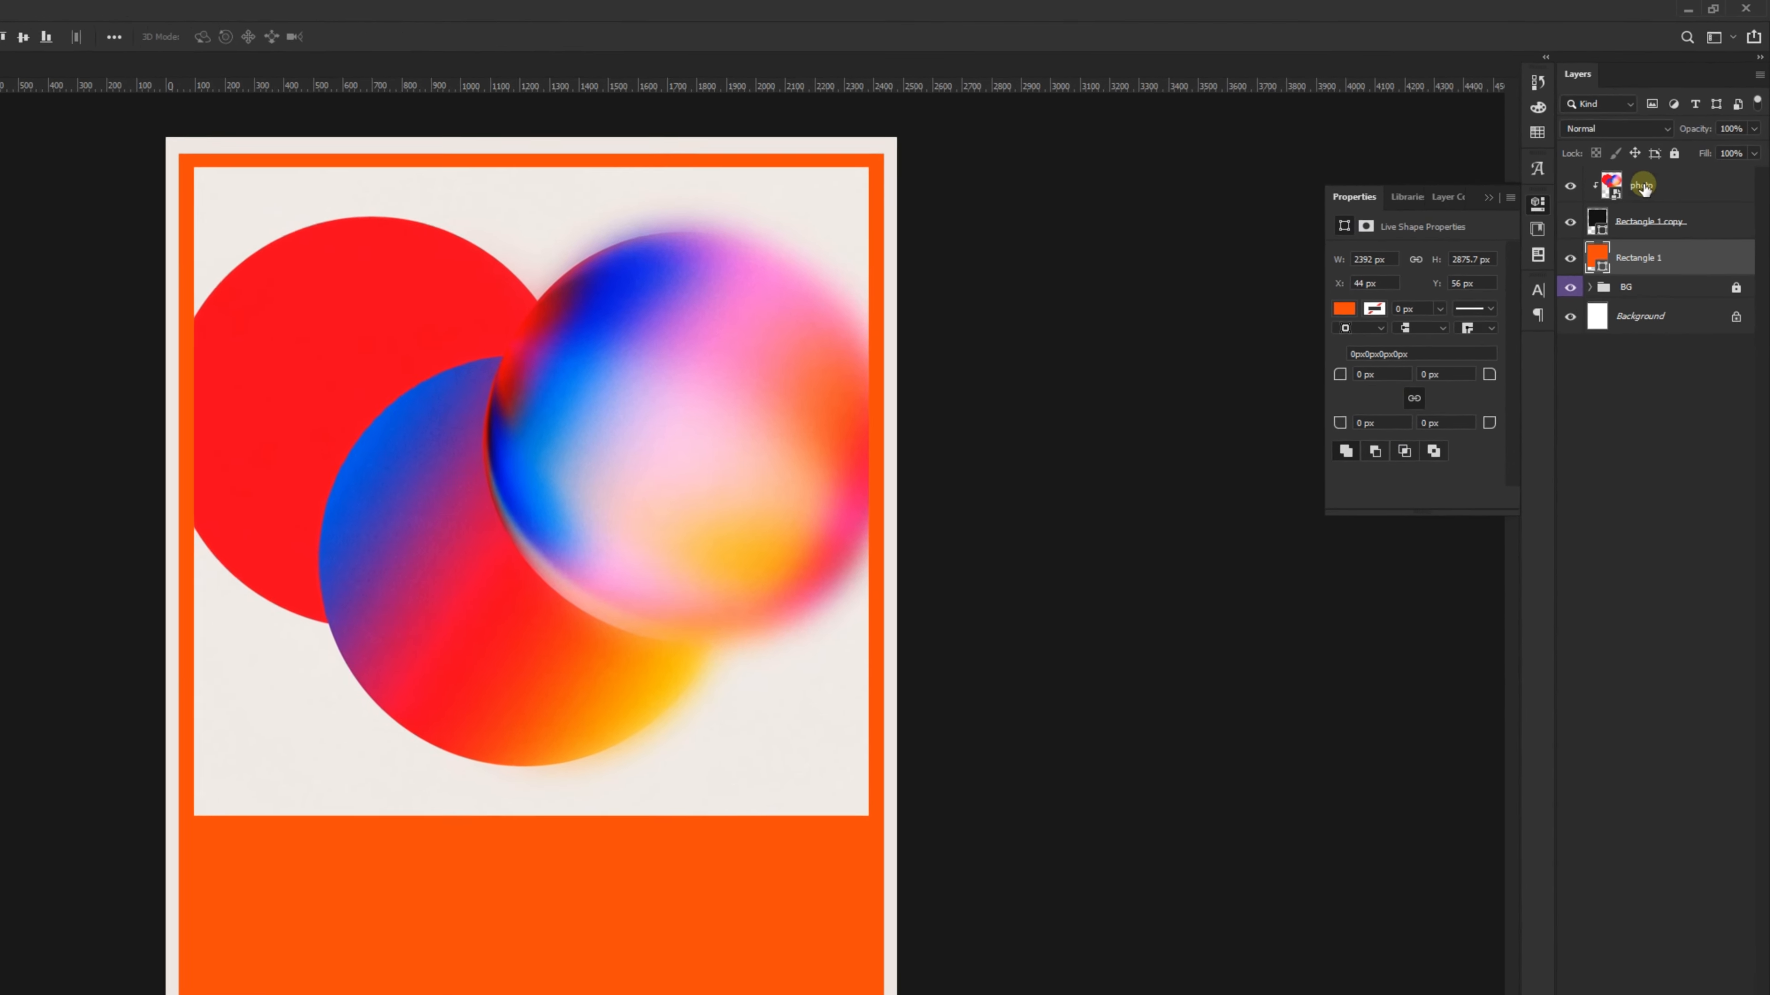
{"action": "left_click", "coordinate": [1643, 187], "text": "shift"}
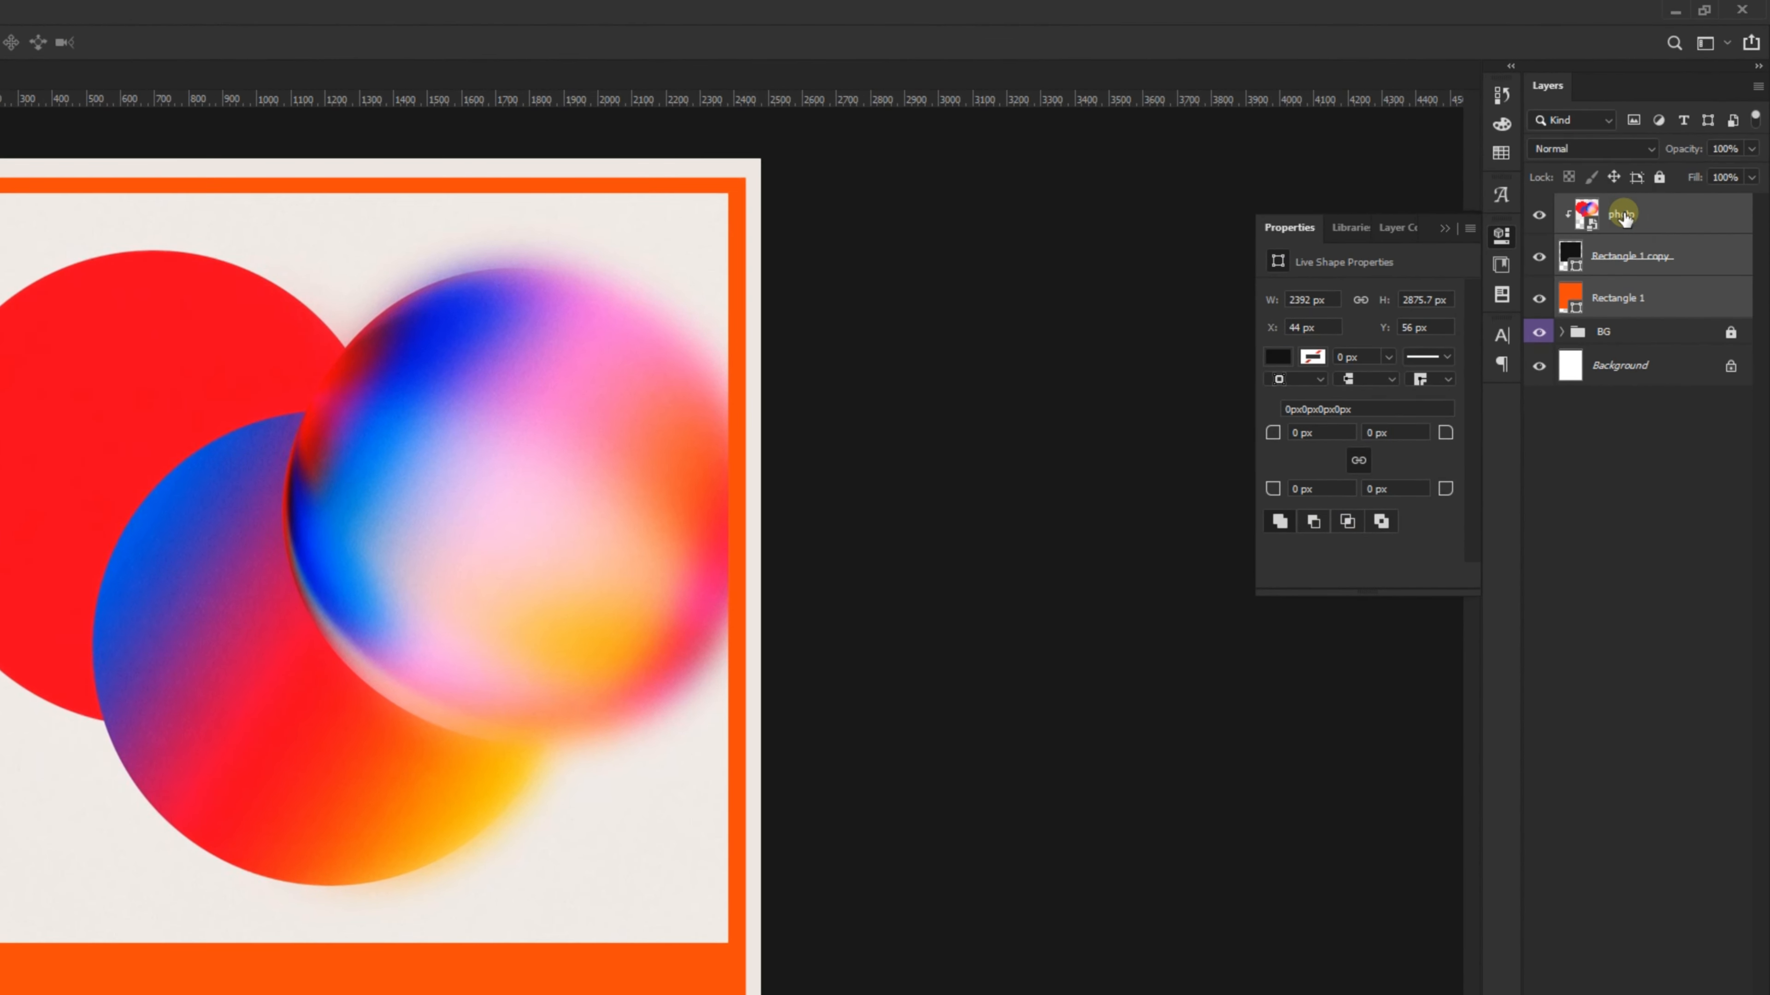
{"action": "key", "text": "ctrl+g"}
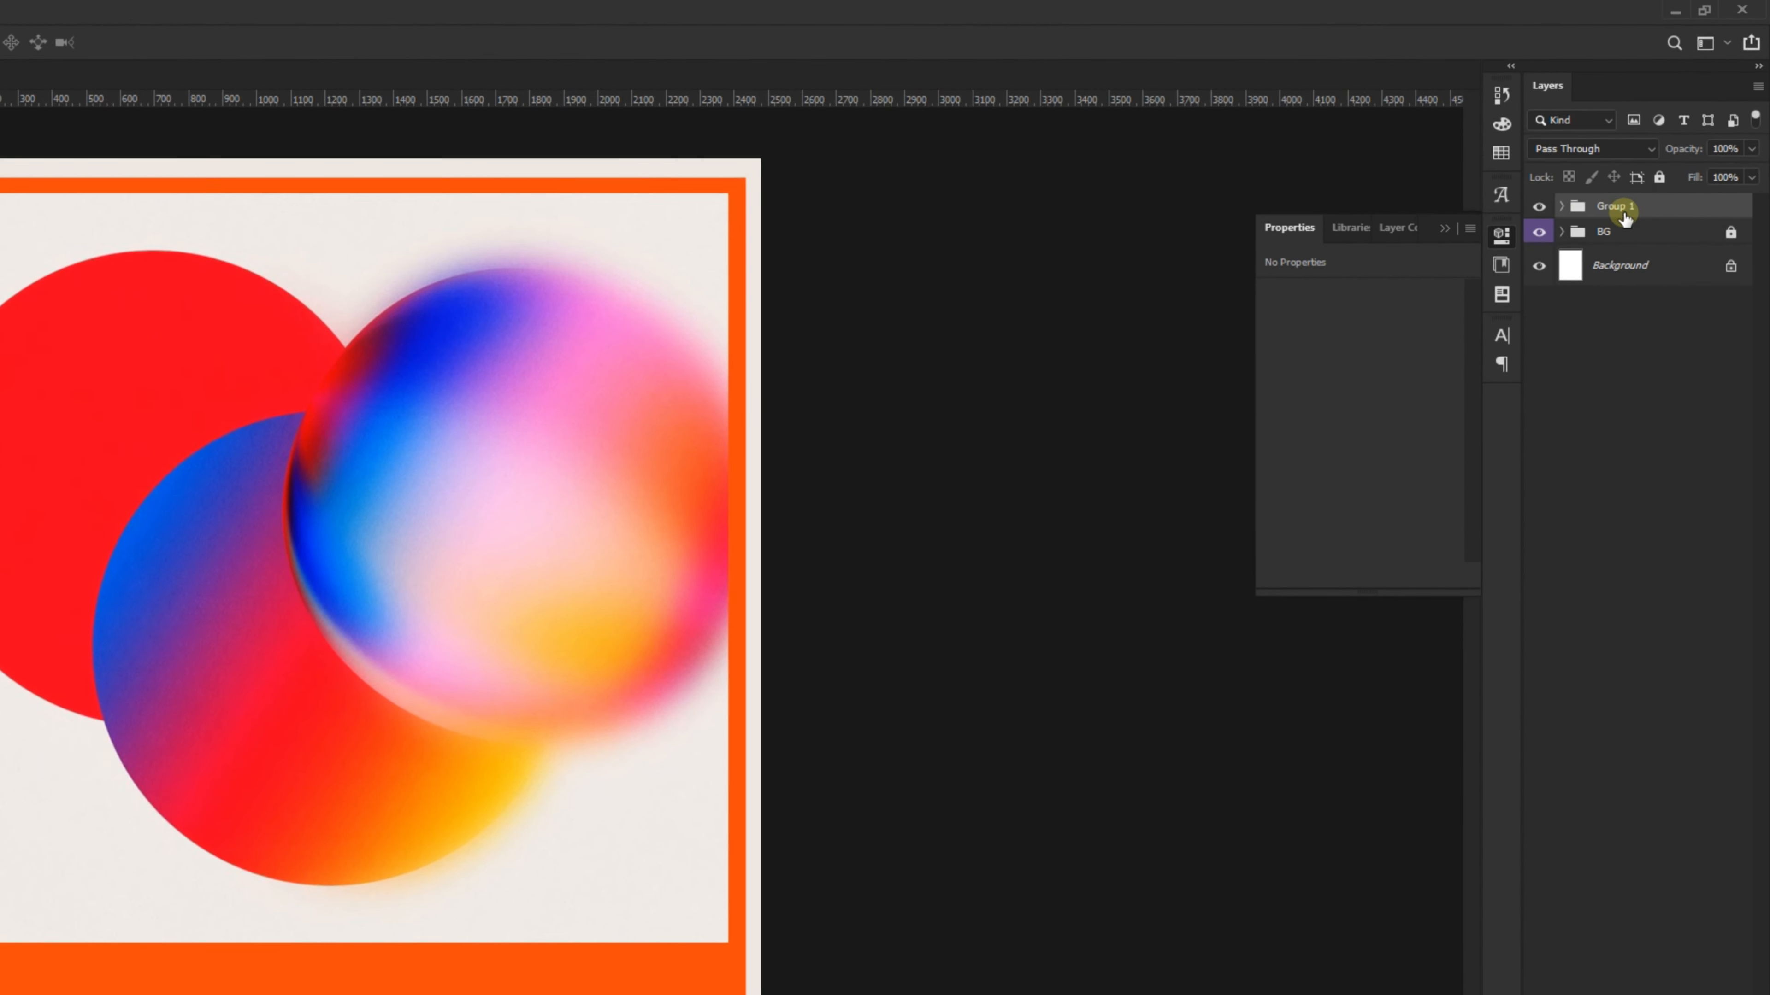
{"action": "double_click", "coordinate": [1622, 207]}
{"action": "type", "text": "photo"}
{"action": "key", "text": "Return"}
{"action": "right_click", "coordinate": [1539, 206]}
{"action": "left_click", "coordinate": [1597, 282]}
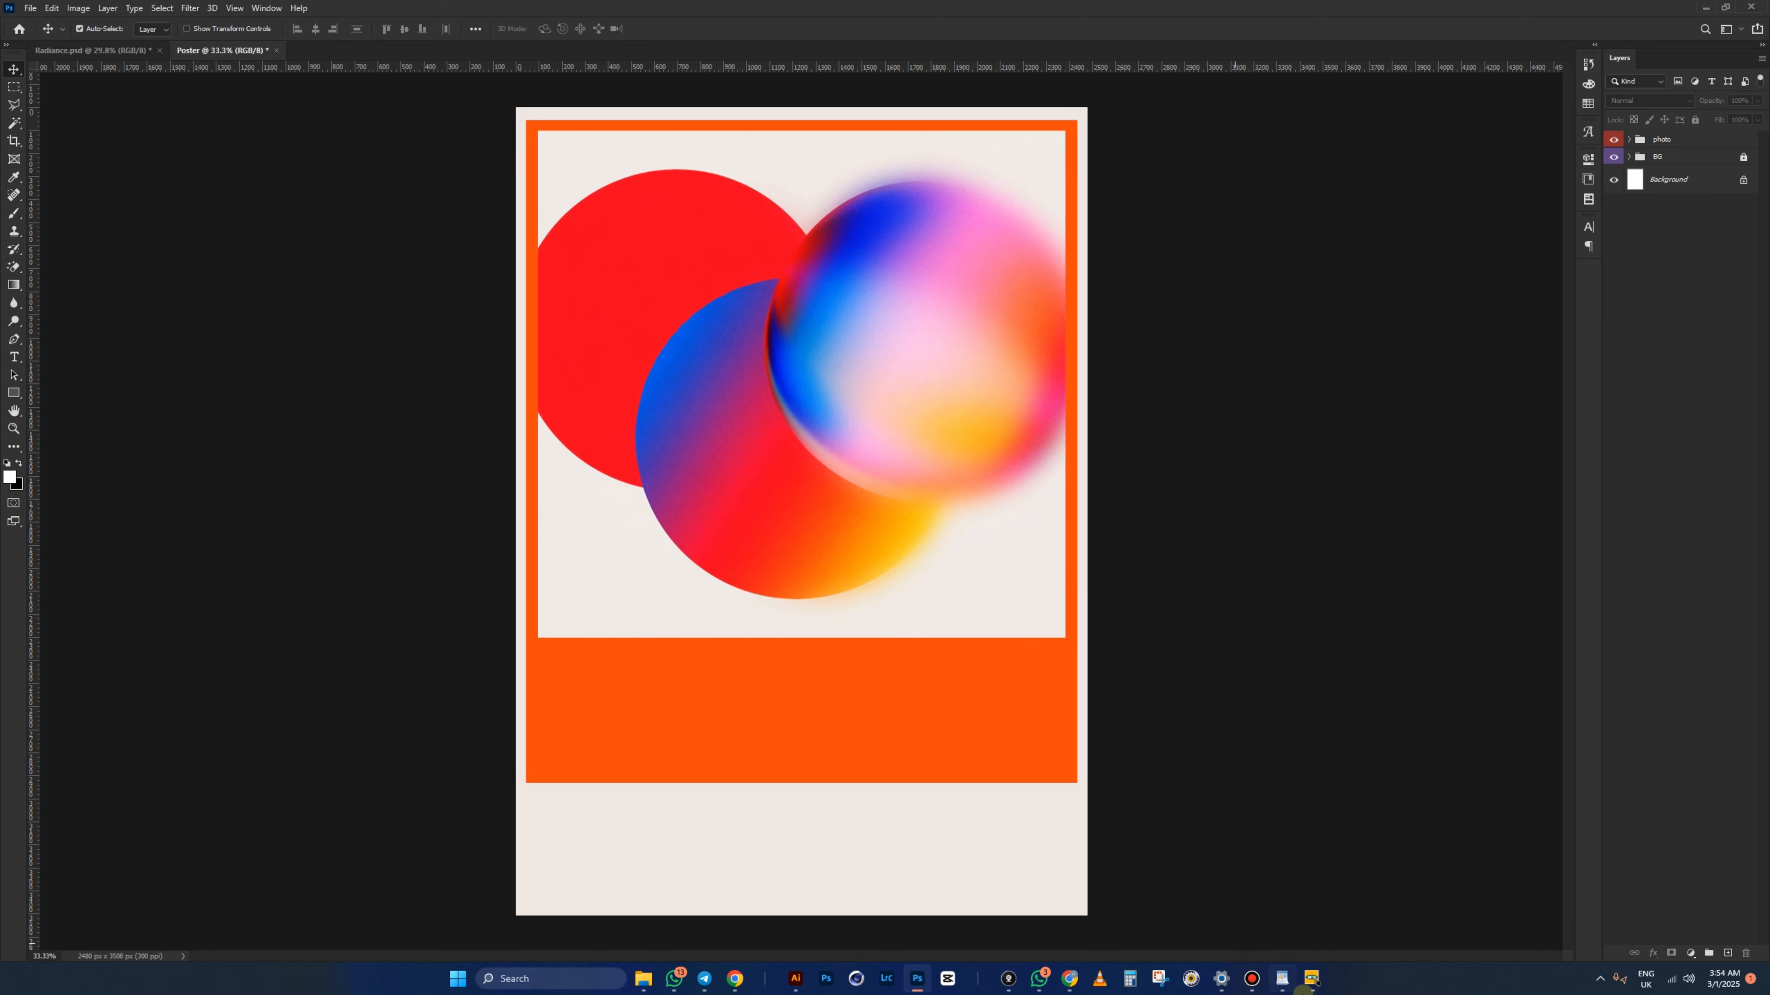
{"action": "left_click", "coordinate": [1282, 979]}
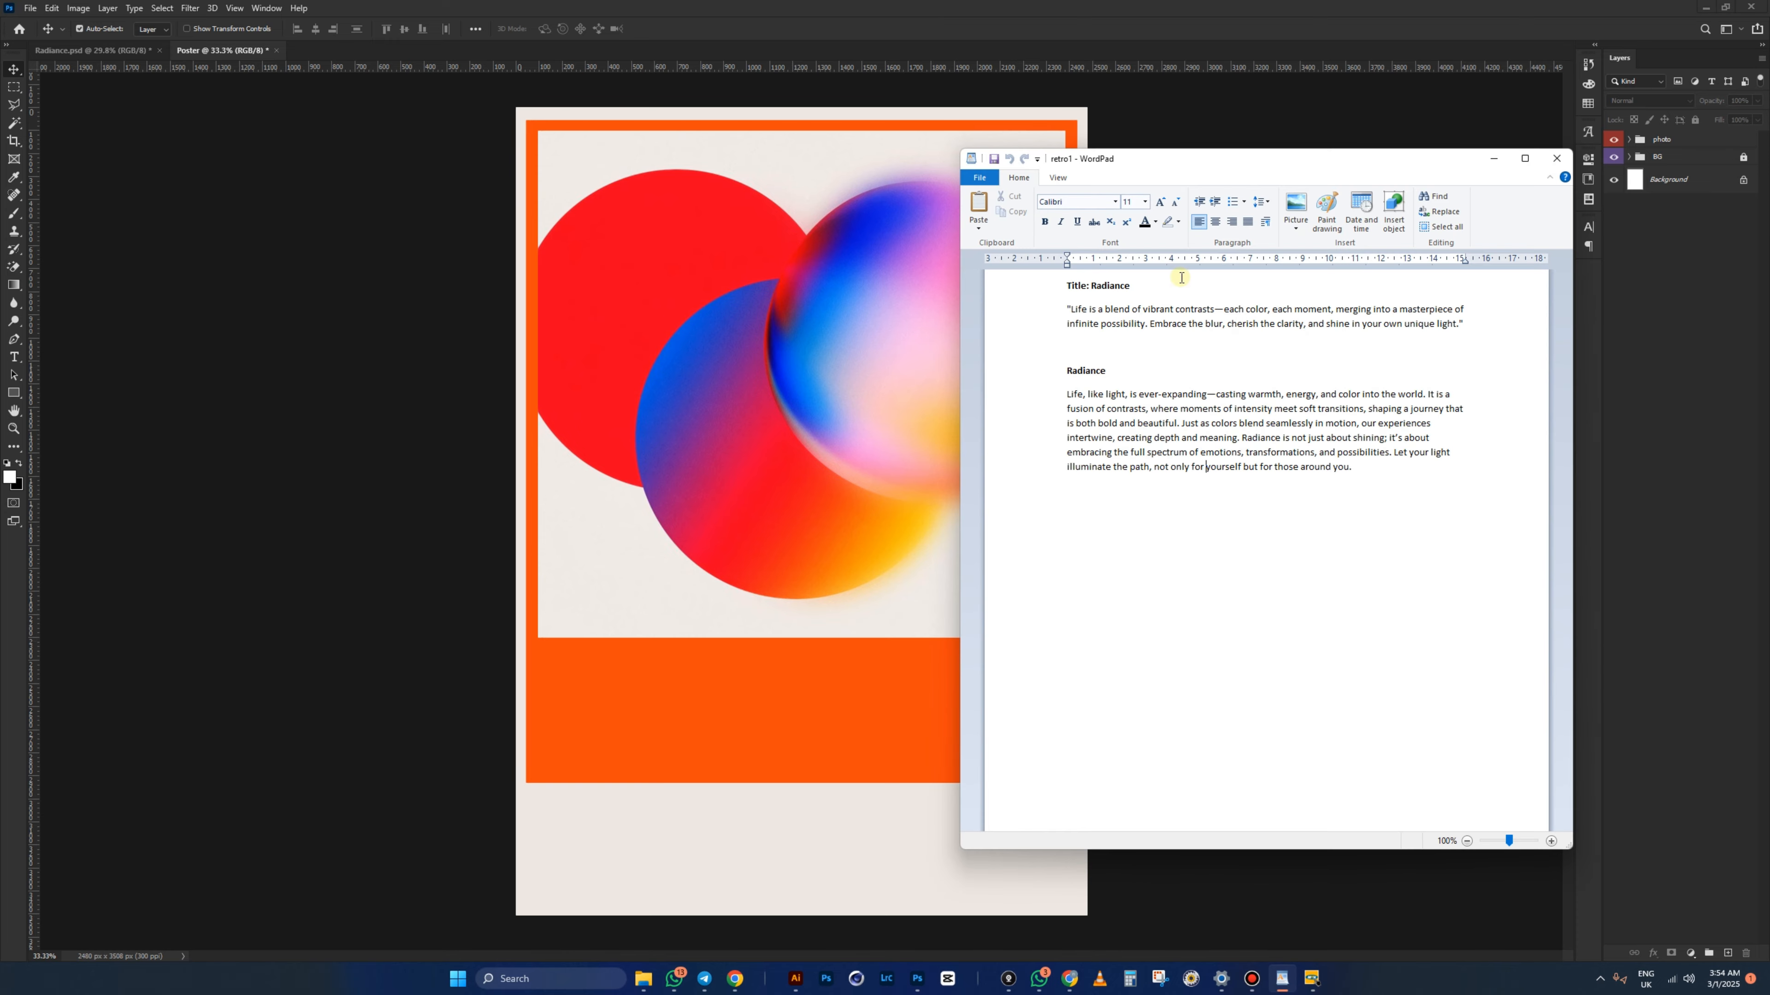
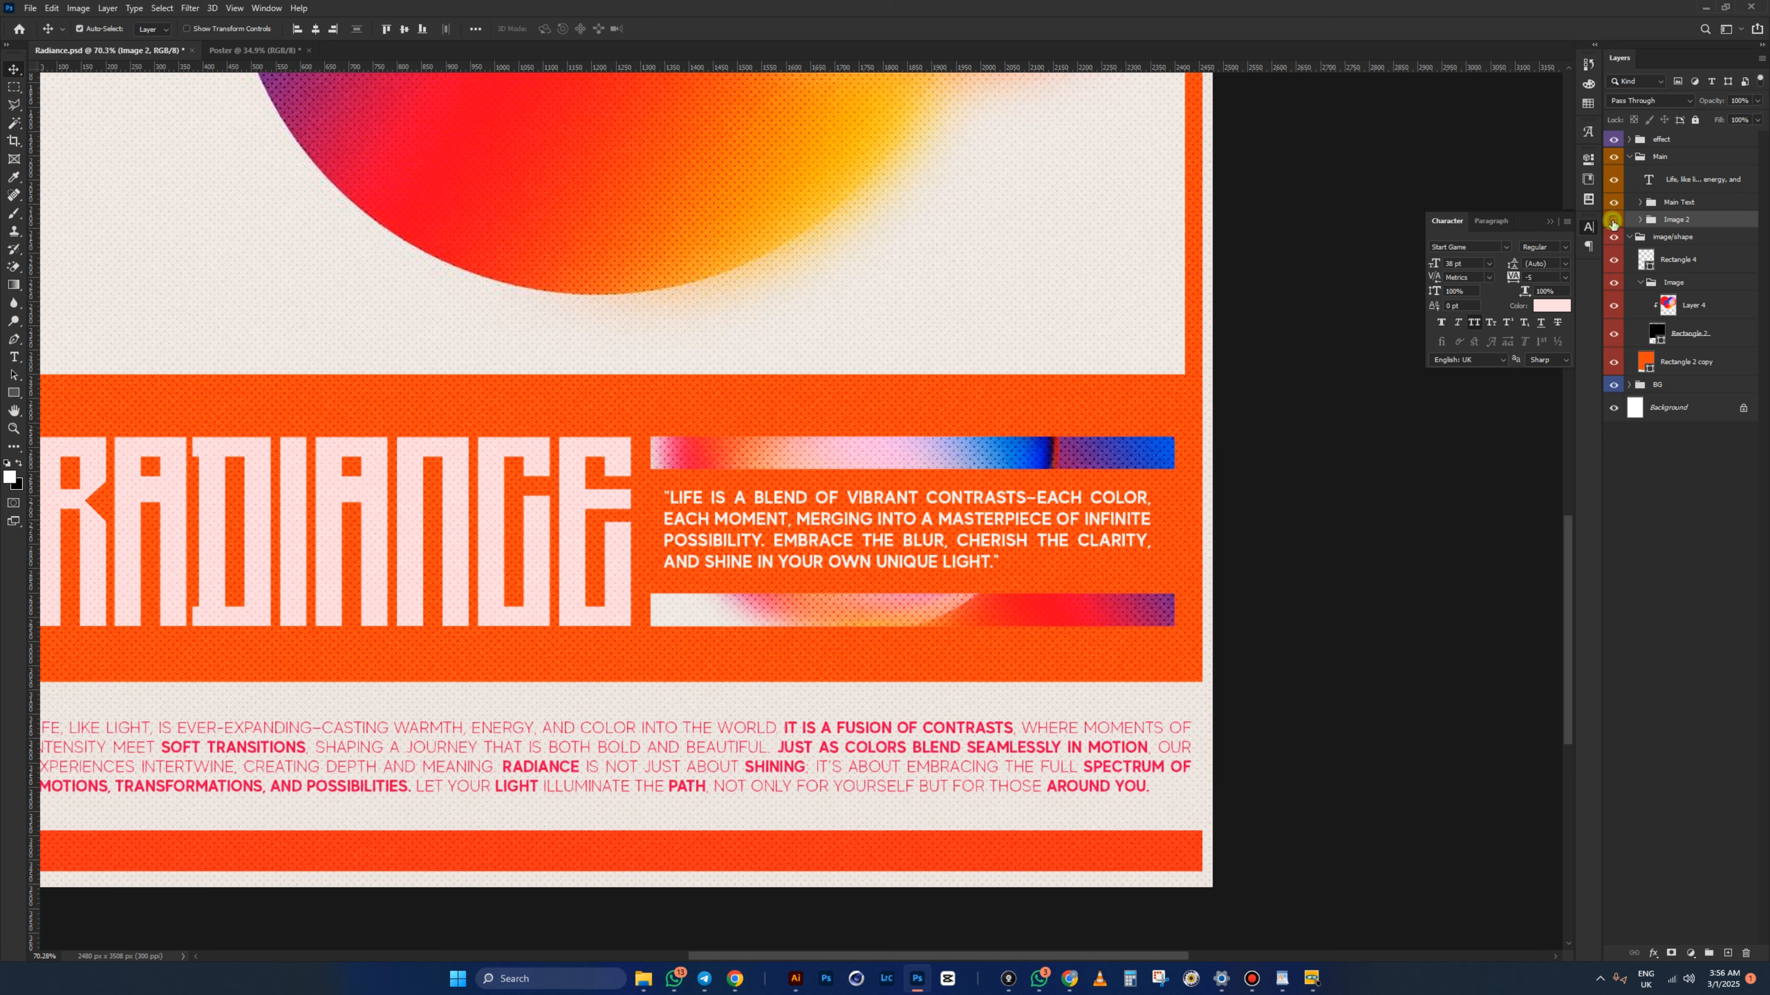
- Hide and reshow the Image 2 group, then expand and collapse it to view its gradient-bar layers
{"action": "left_click", "coordinate": [1613, 221]}
{"action": "left_click", "coordinate": [1614, 221]}
{"action": "left_click", "coordinate": [1641, 220]}
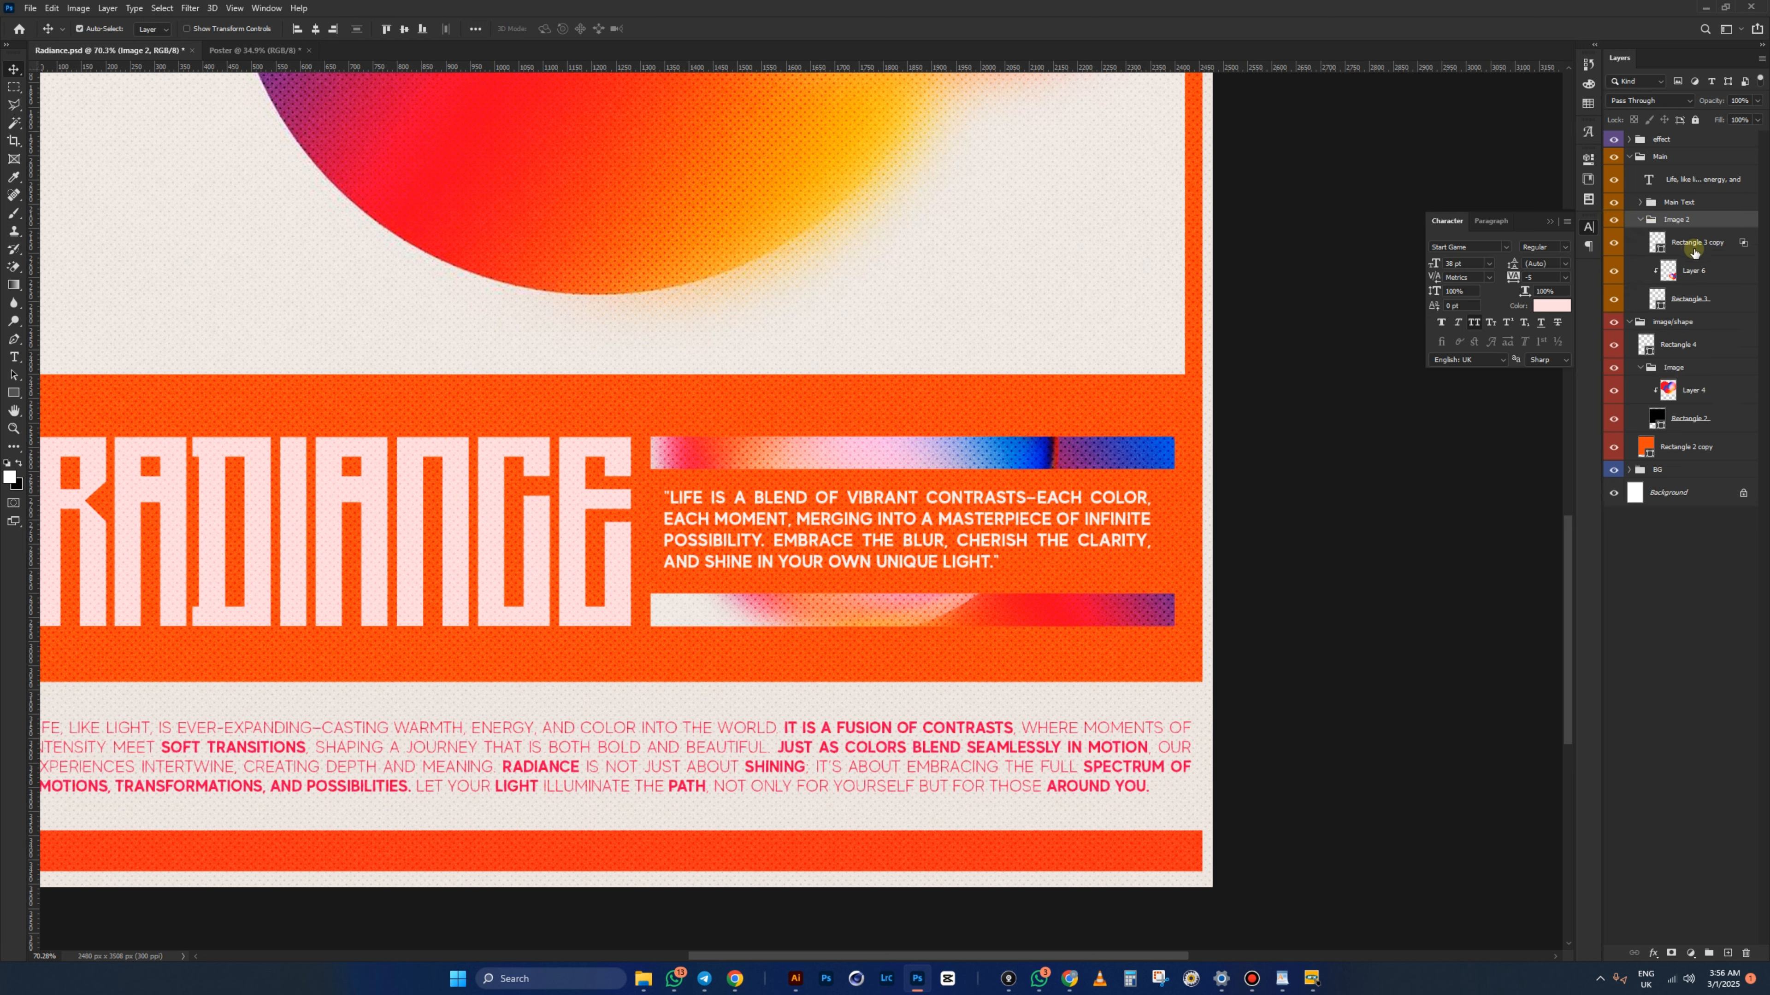
{"action": "left_click", "coordinate": [1640, 221]}
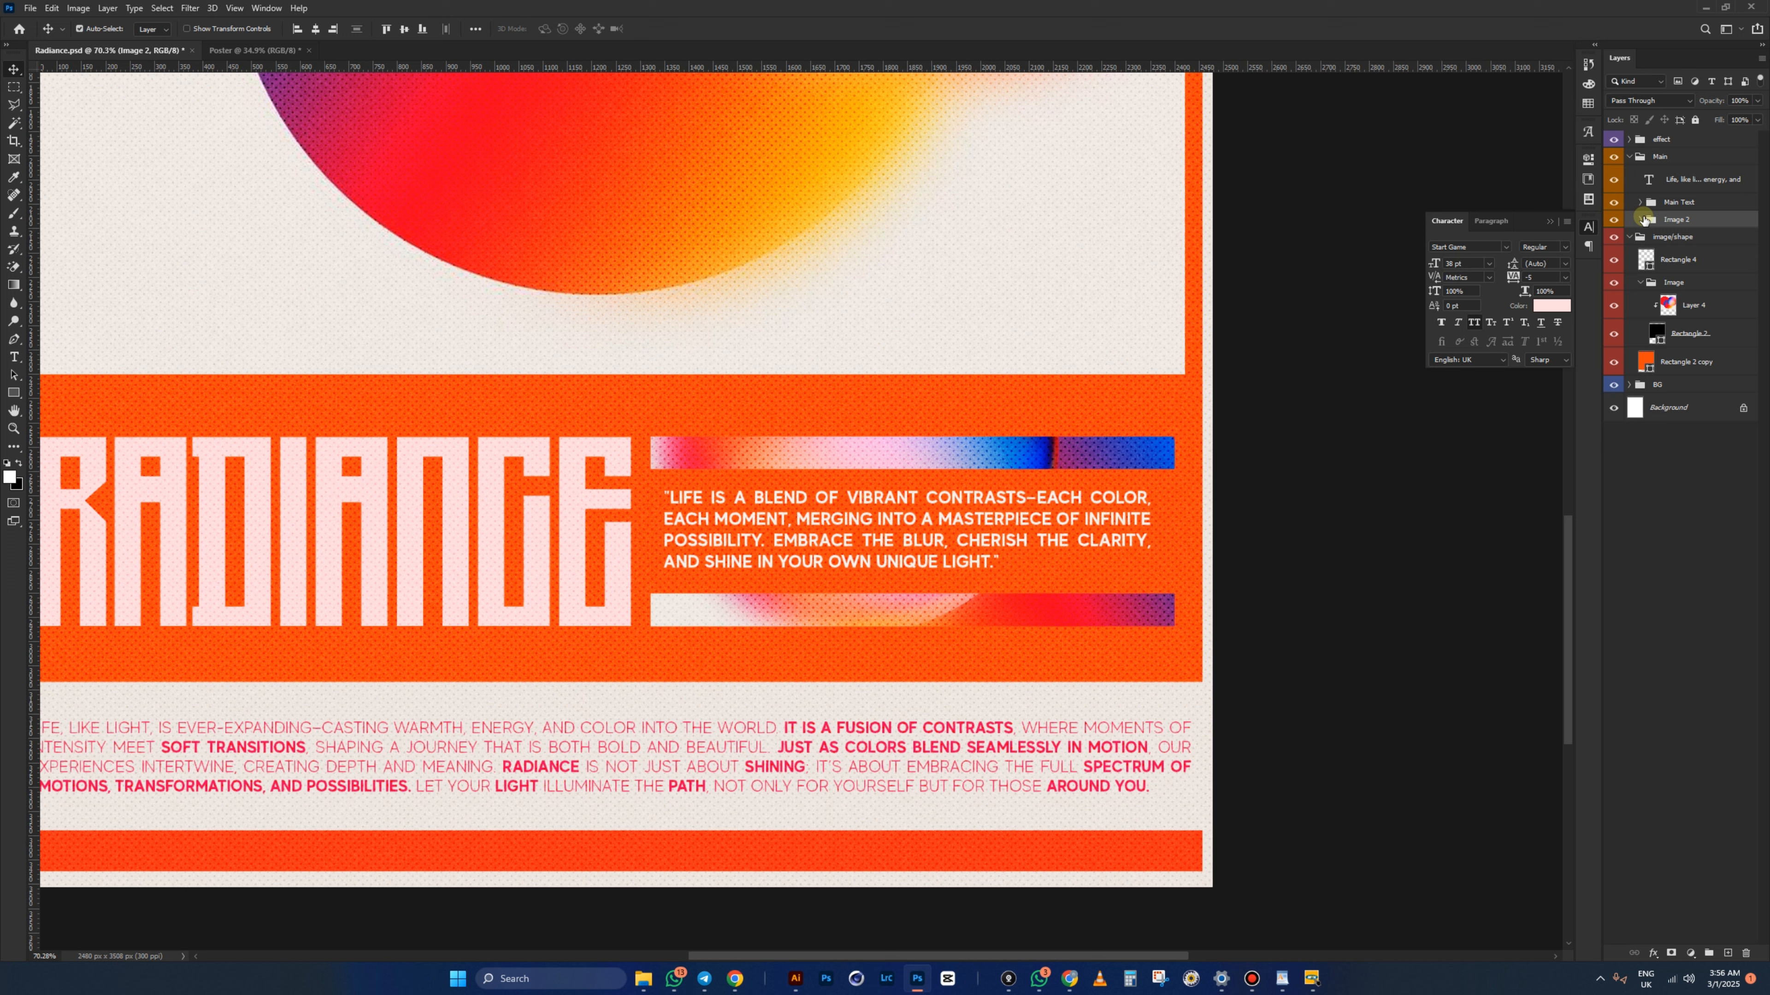
- In the Poster, draw a white rectangle to the right of the RADIANCE title
{"action": "left_click", "coordinate": [246, 47]}
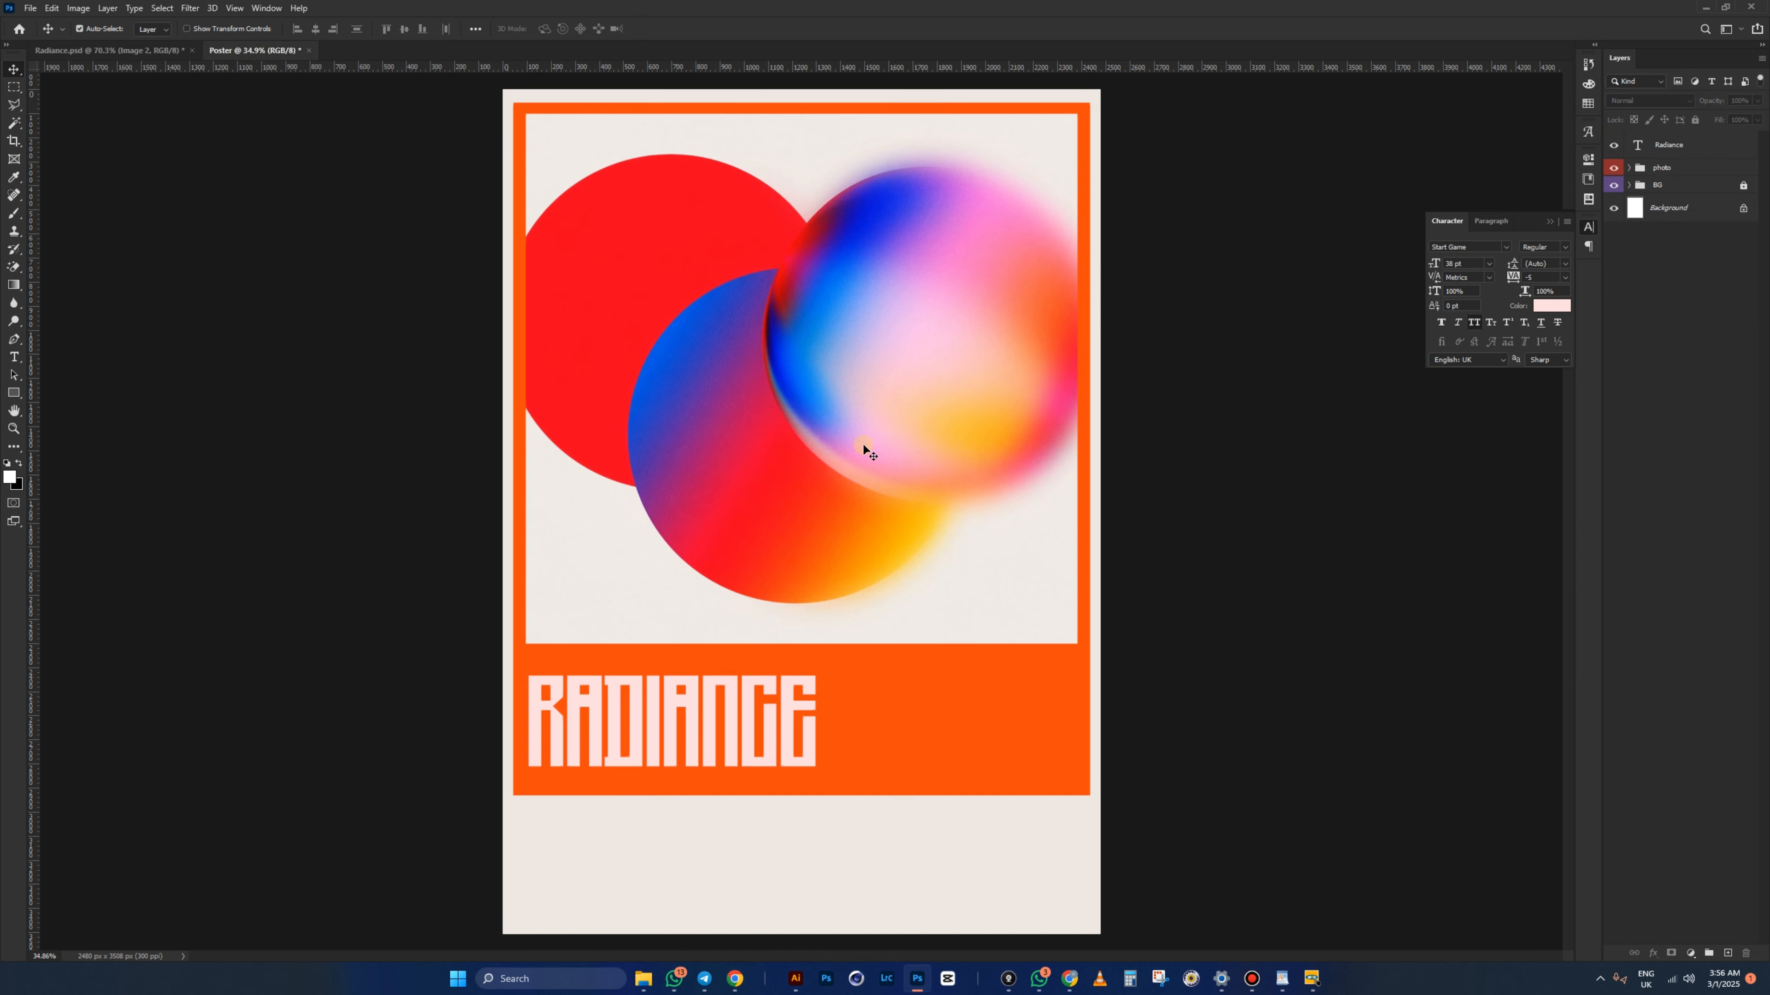
{"action": "left_click", "coordinate": [13, 392]}
{"action": "scroll", "coordinate": [1115, 732], "scroll_direction": "up", "scroll_amount": 5}
{"action": "left_click_drag", "start_coordinate": [614, 633], "coordinate": [1061, 792]}
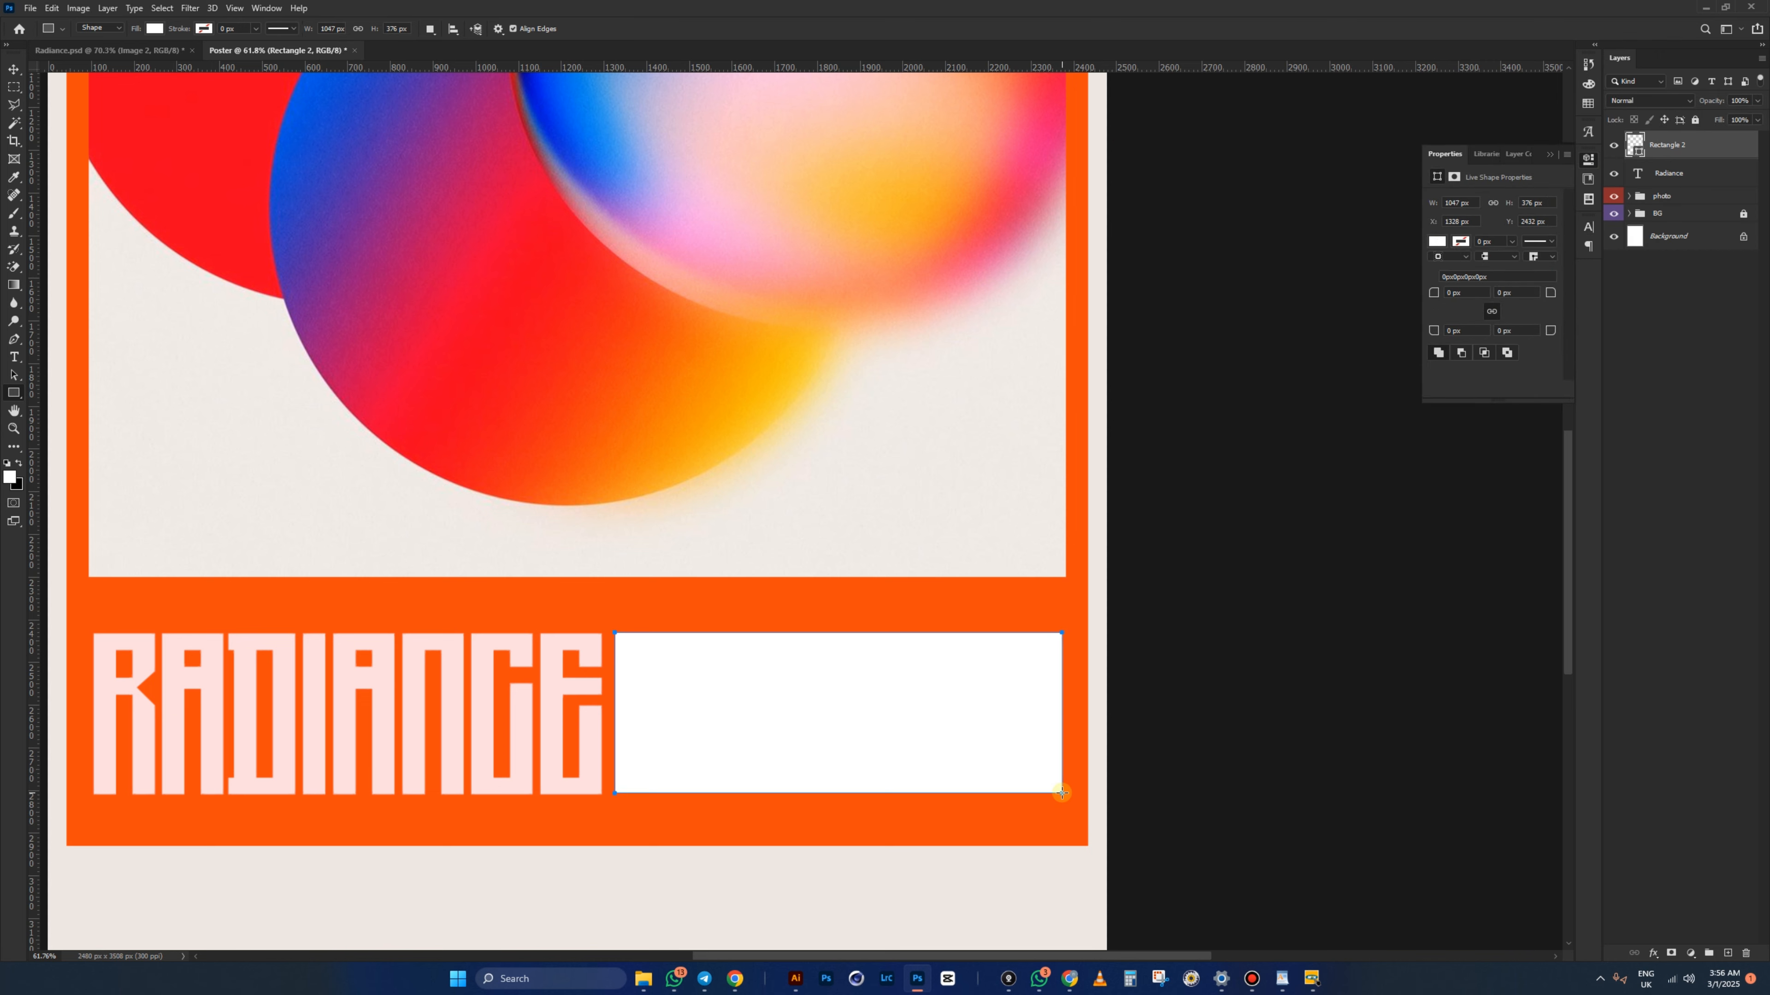
- Duplicate the rectangle and shrink the copy around its centre to about 227 px tall
{"action": "key", "text": "v"}
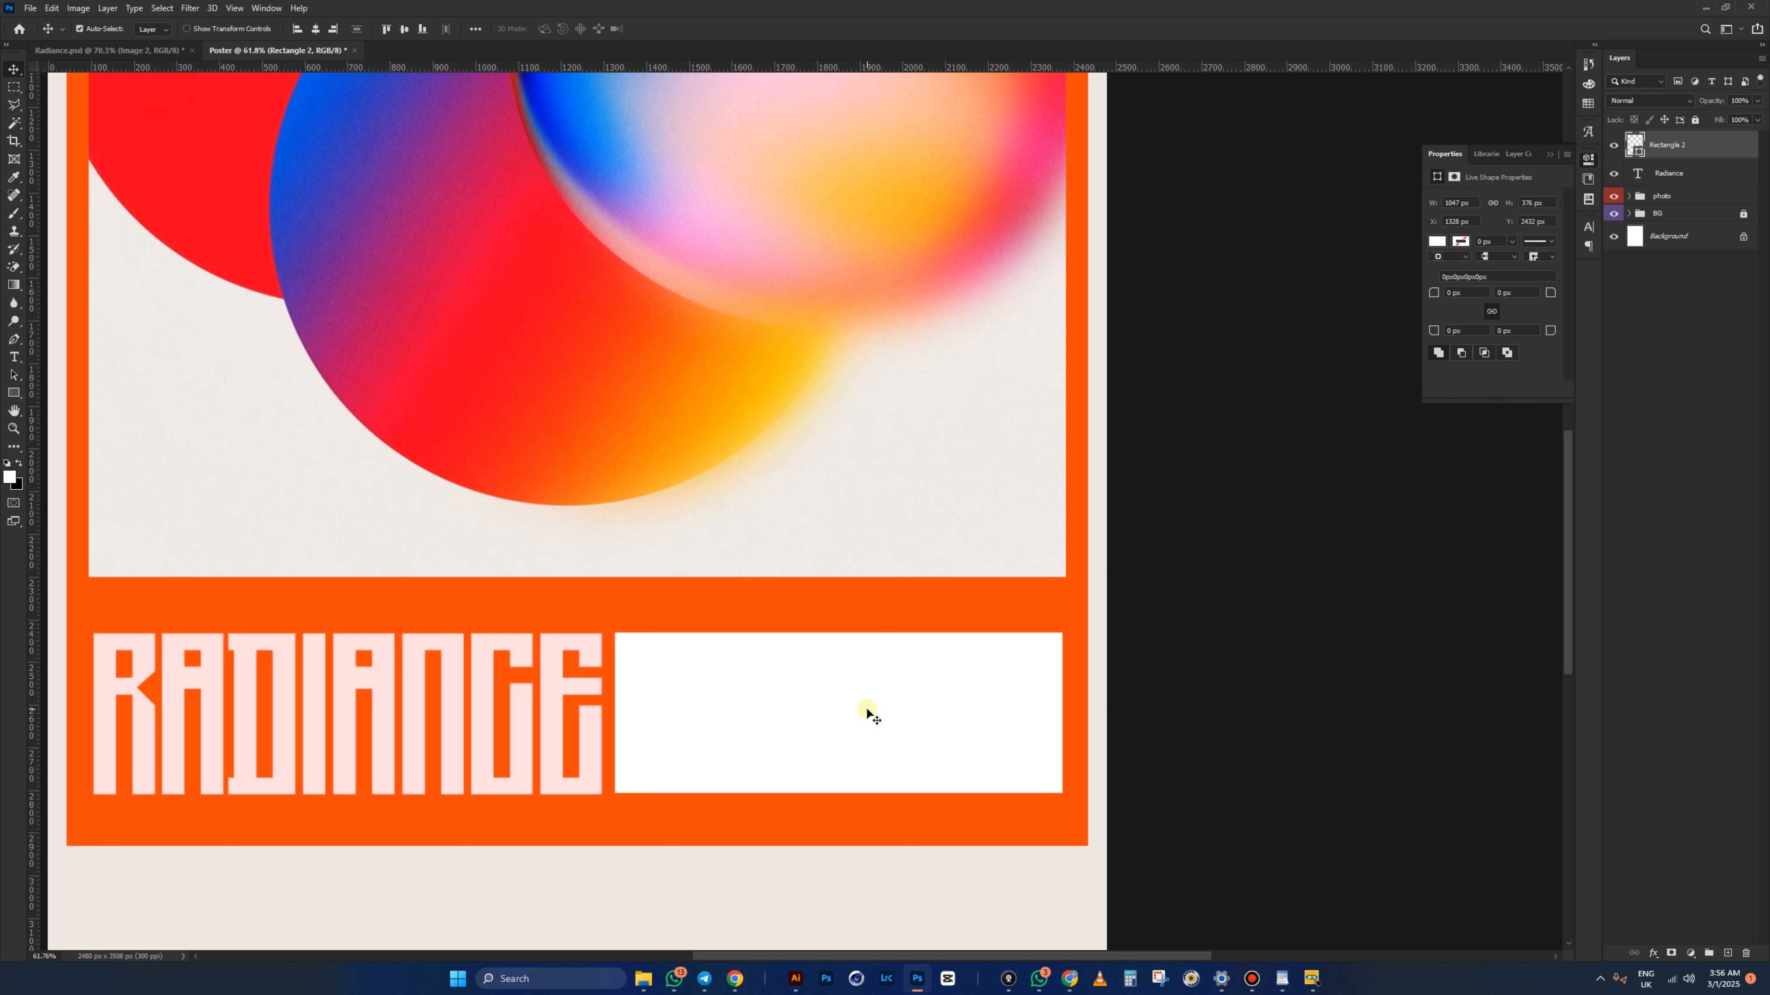
{"action": "key", "text": "ctrl+j"}
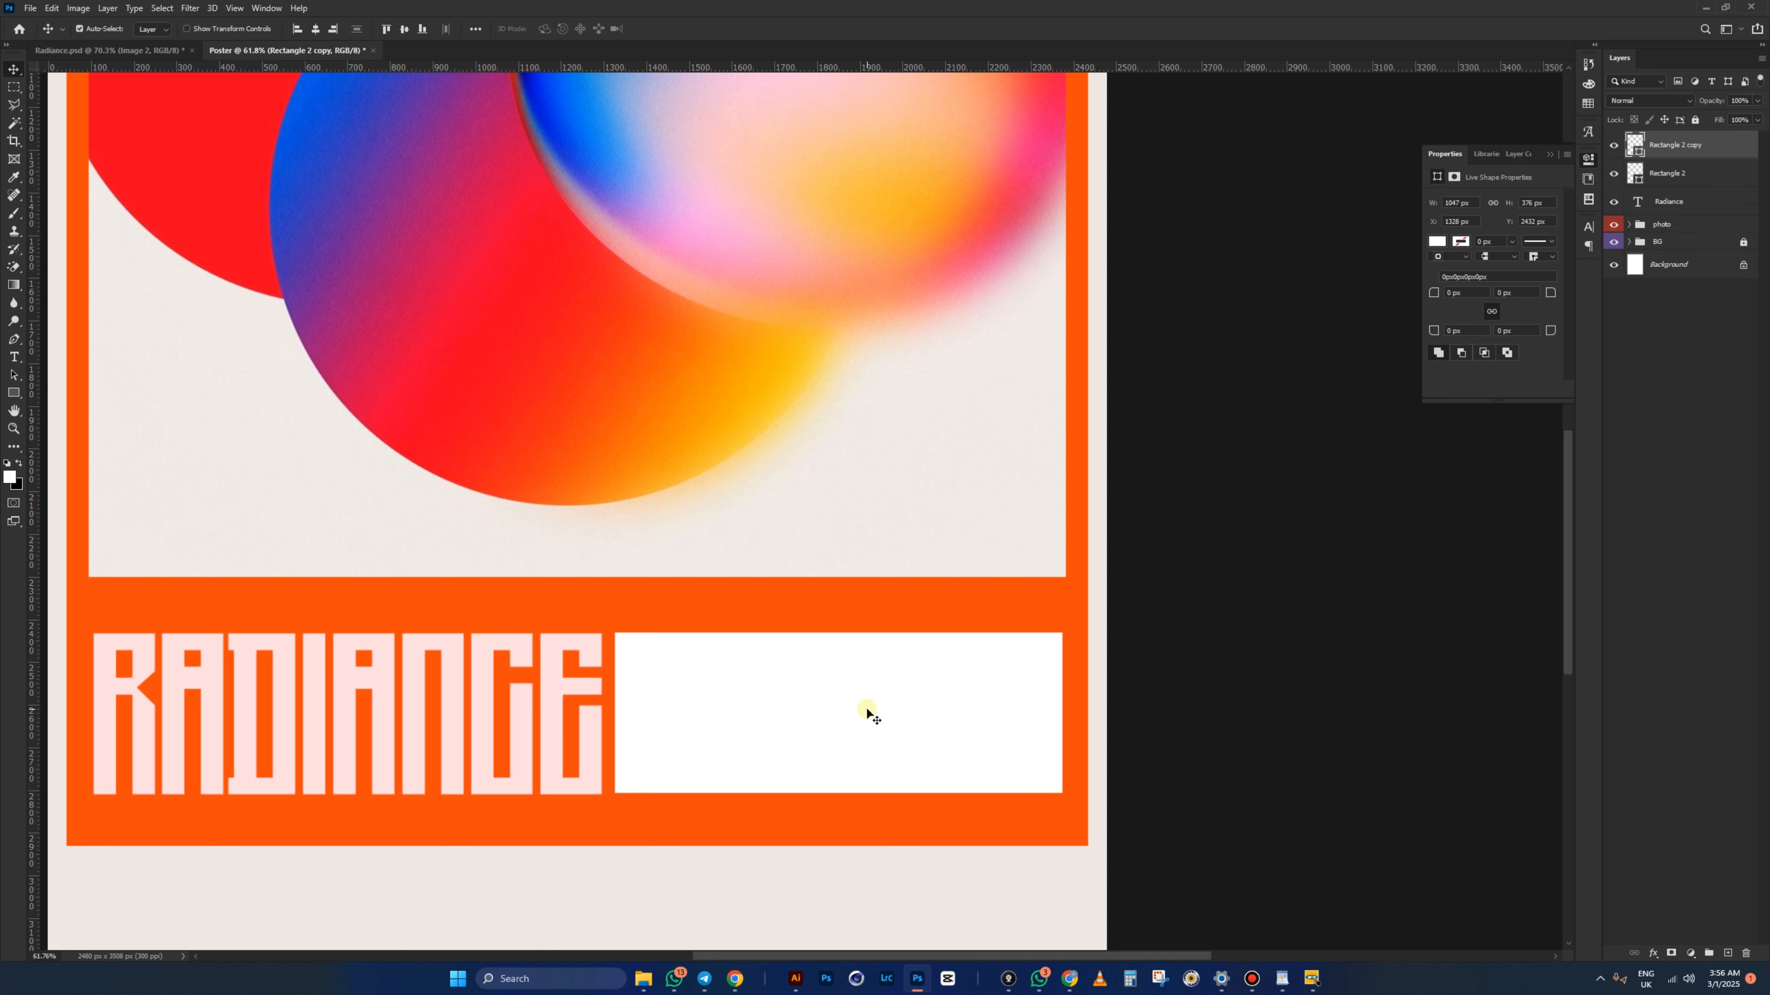
{"action": "key", "text": "ctrl+t"}
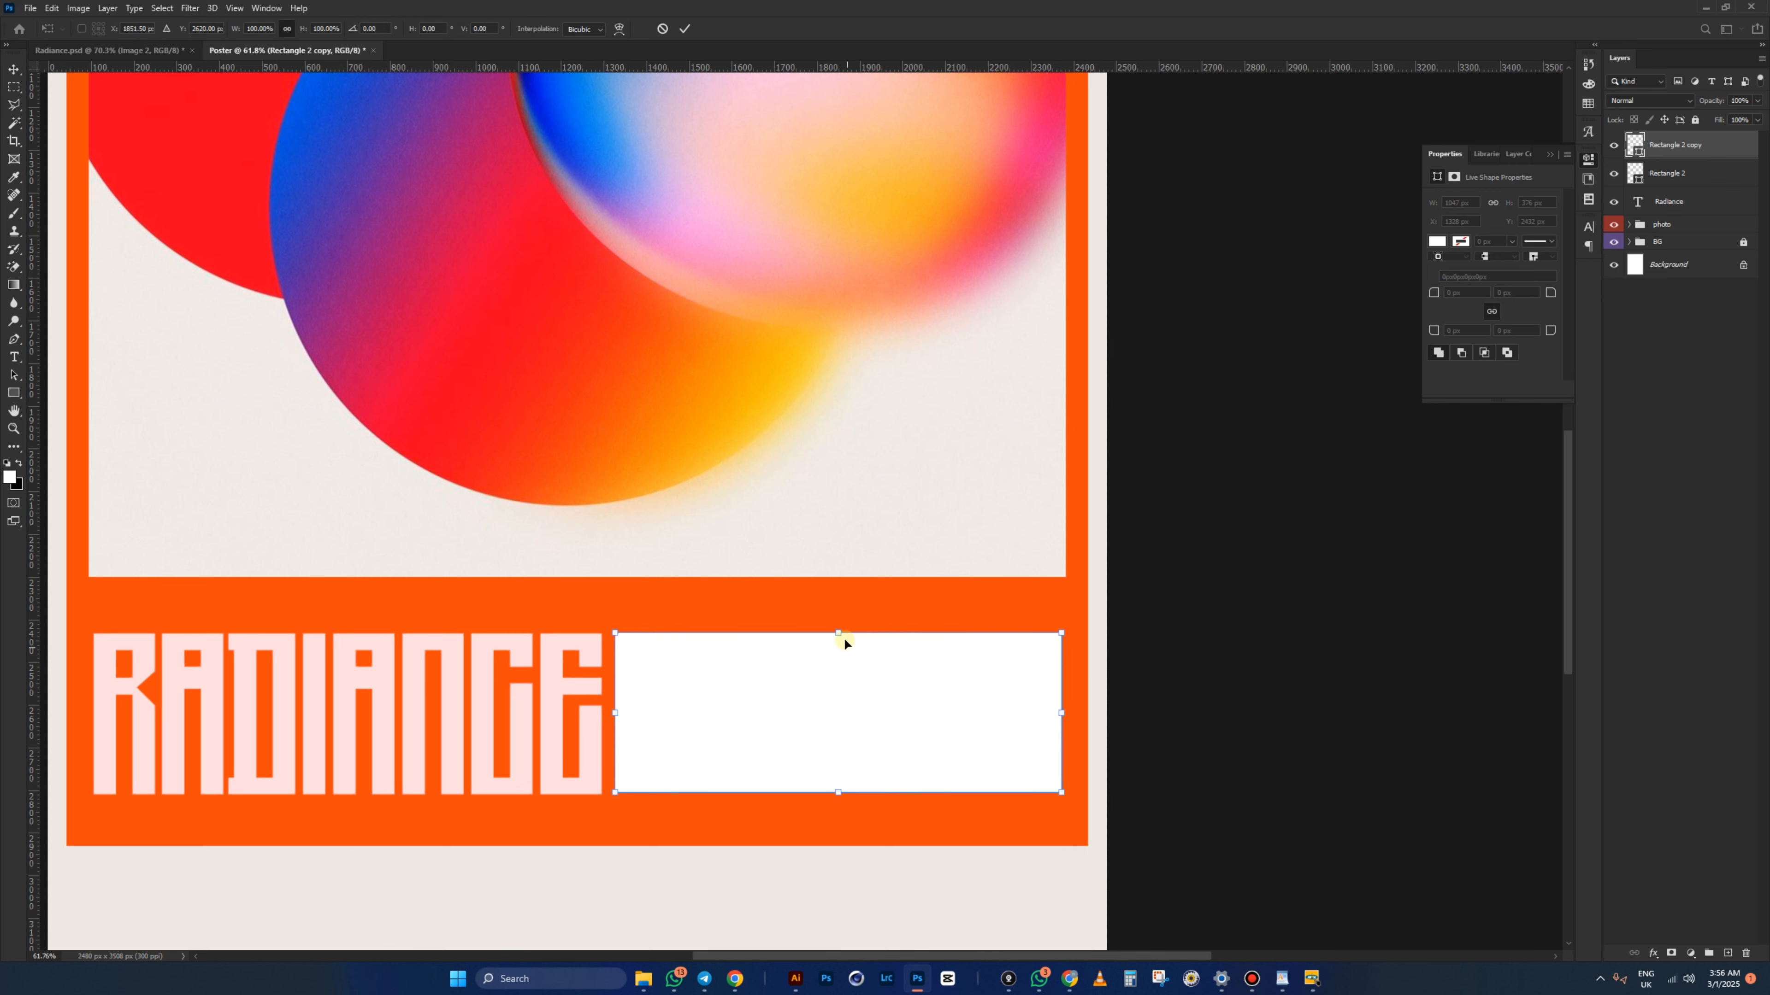
{"action": "left_click_drag", "start_coordinate": [838, 633], "coordinate": [852, 670]}
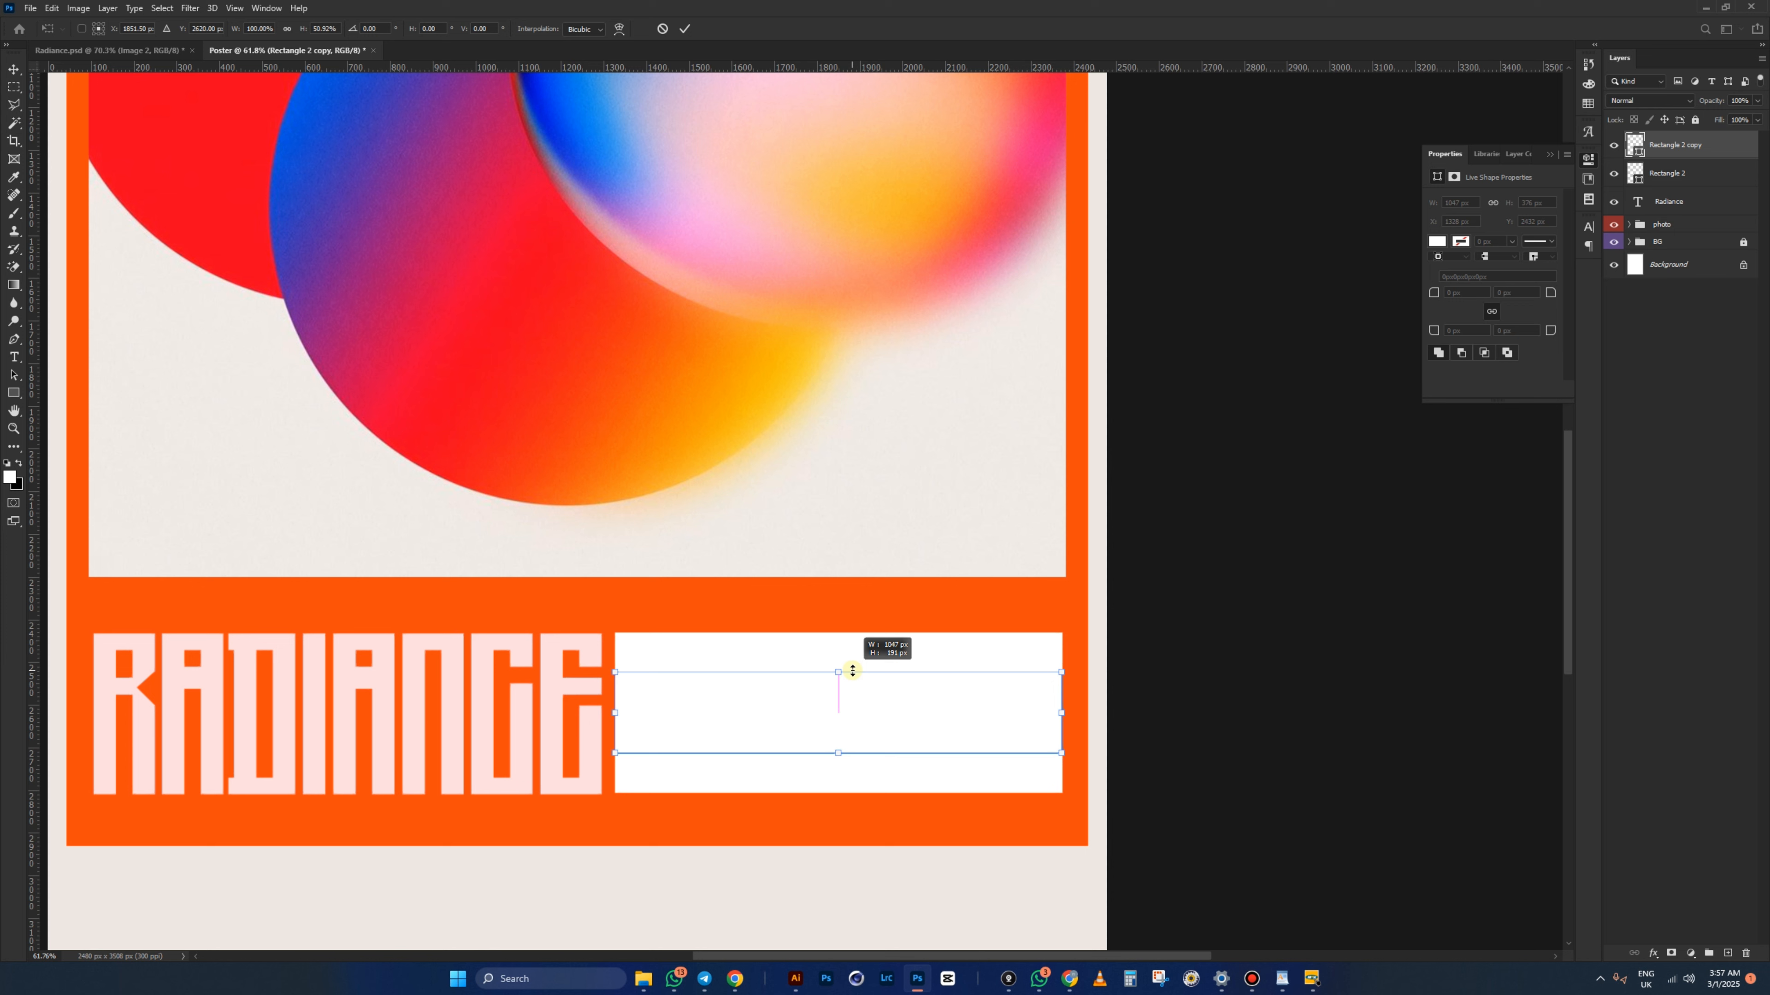
{"action": "left_click_drag", "start_coordinate": [852, 670], "coordinate": [854, 663]}
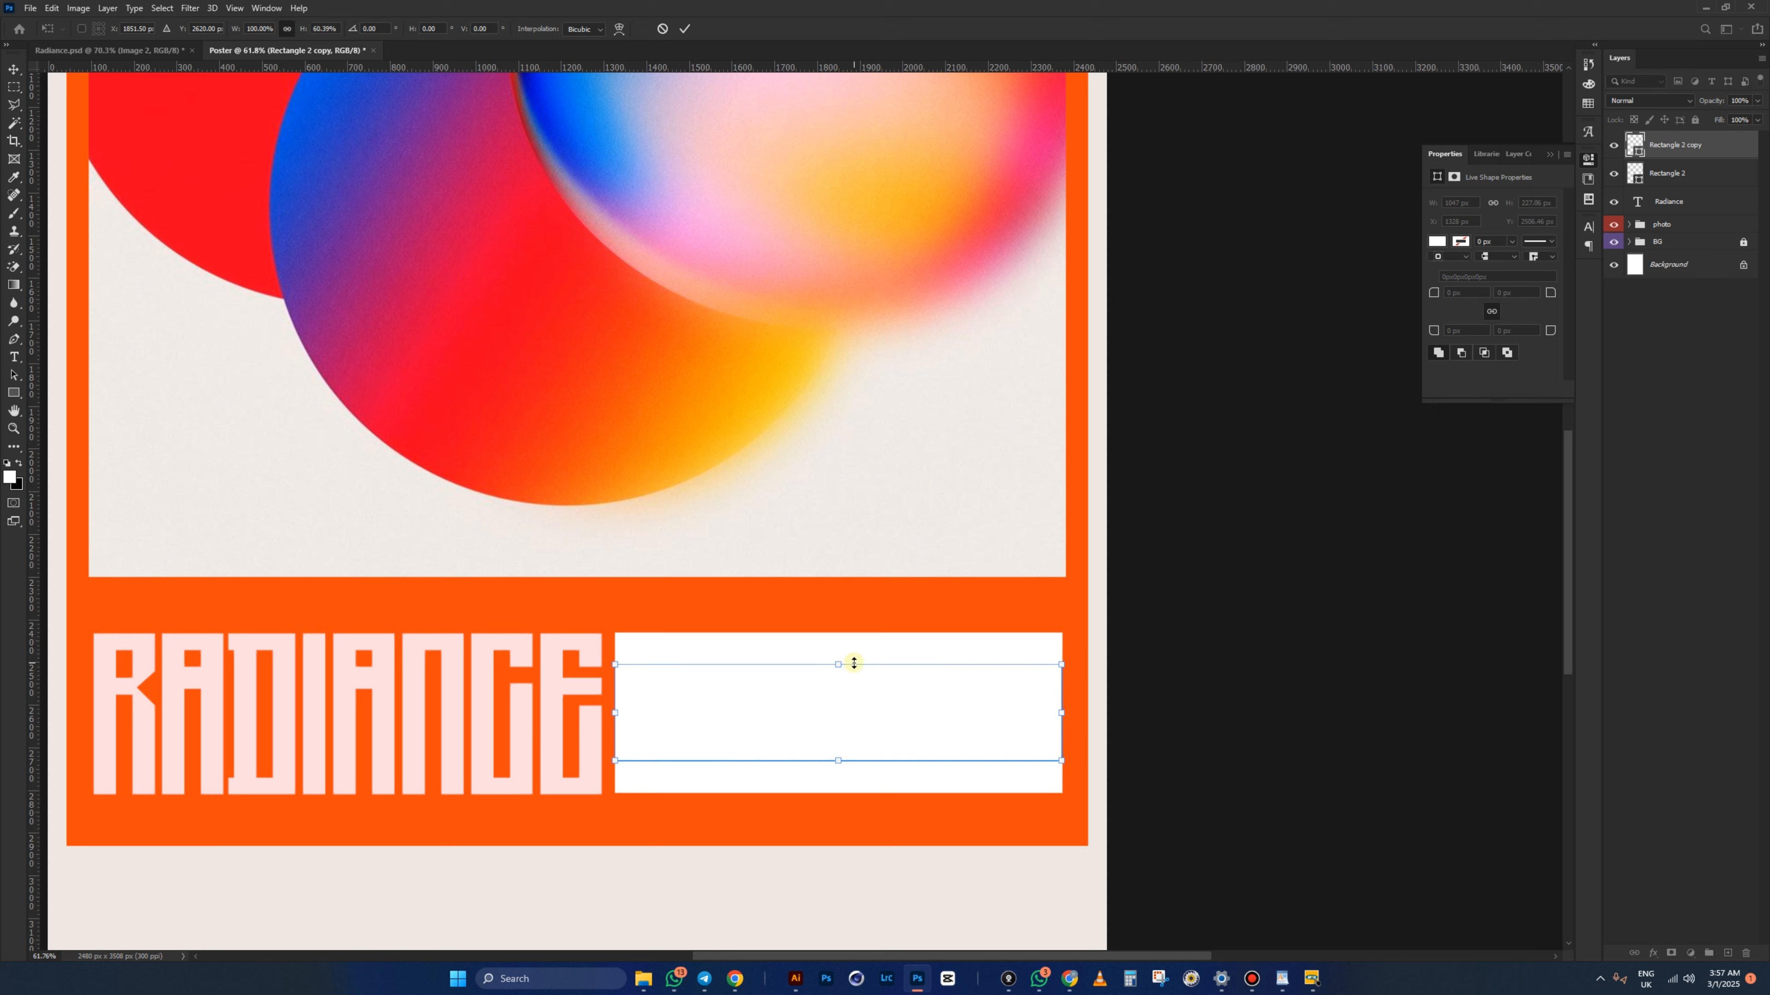
{"action": "key", "text": "Return"}
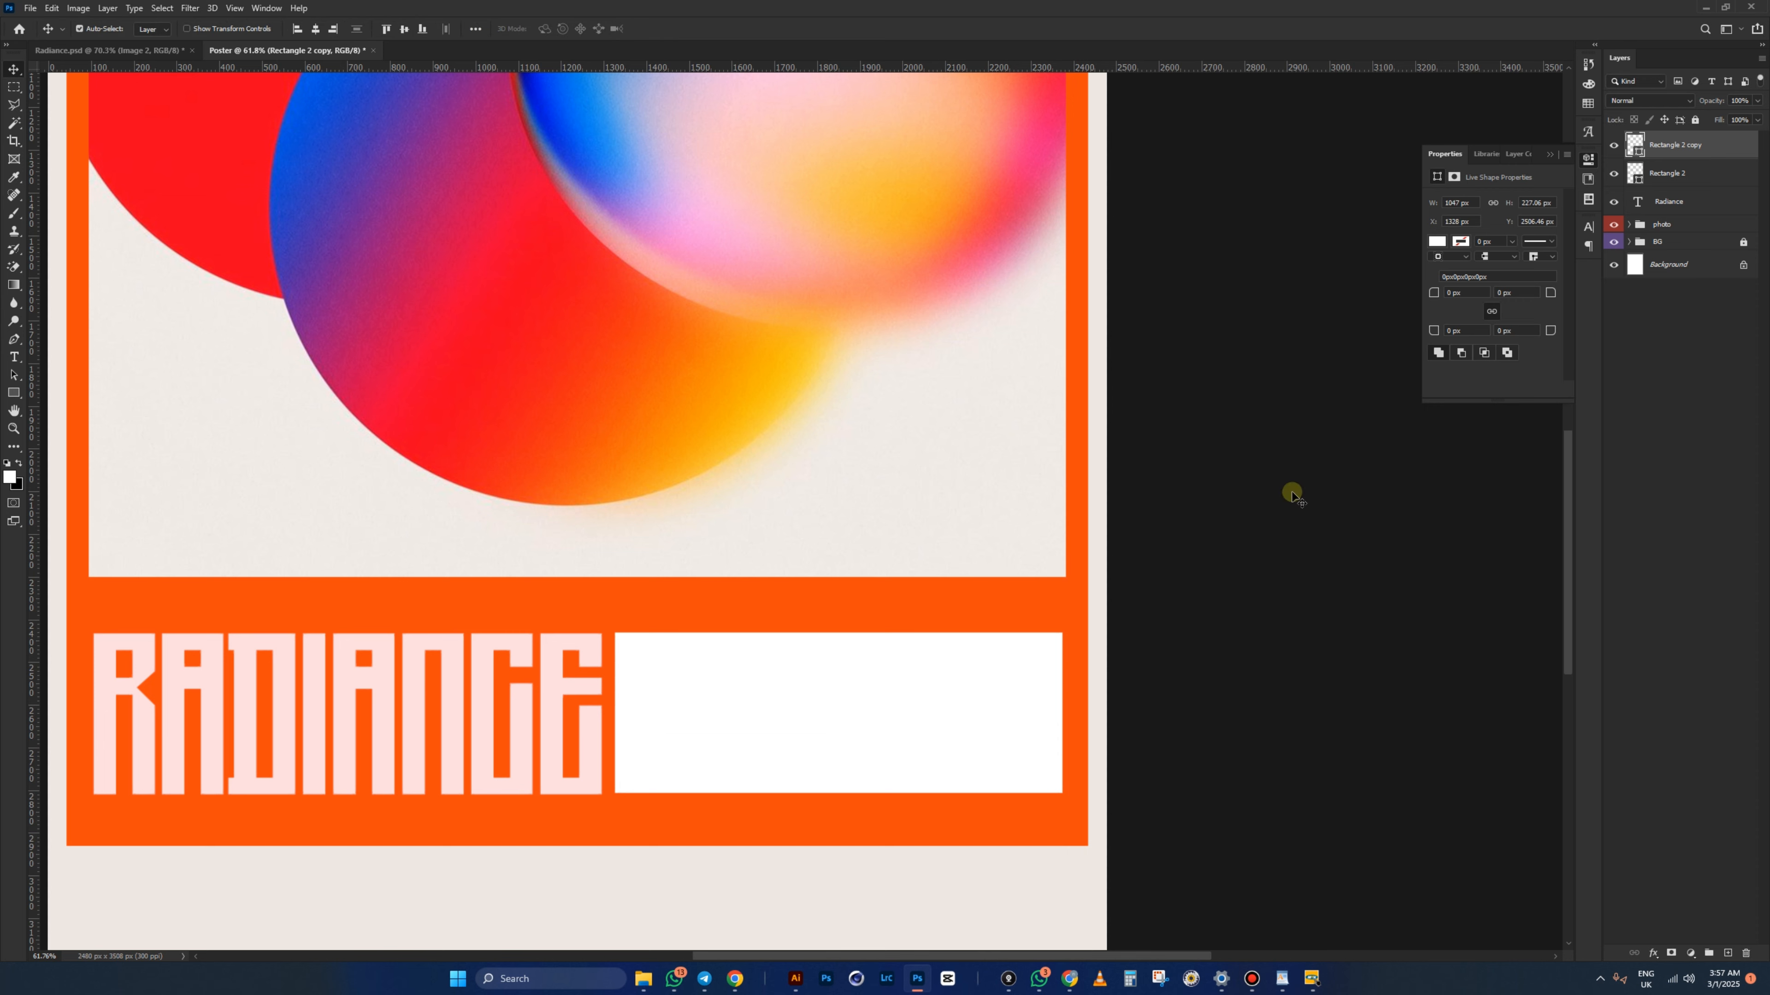
- Fill Rectangle 2 copy with blue sampled from the gradient circle
{"action": "double_click", "coordinate": [1634, 153]}
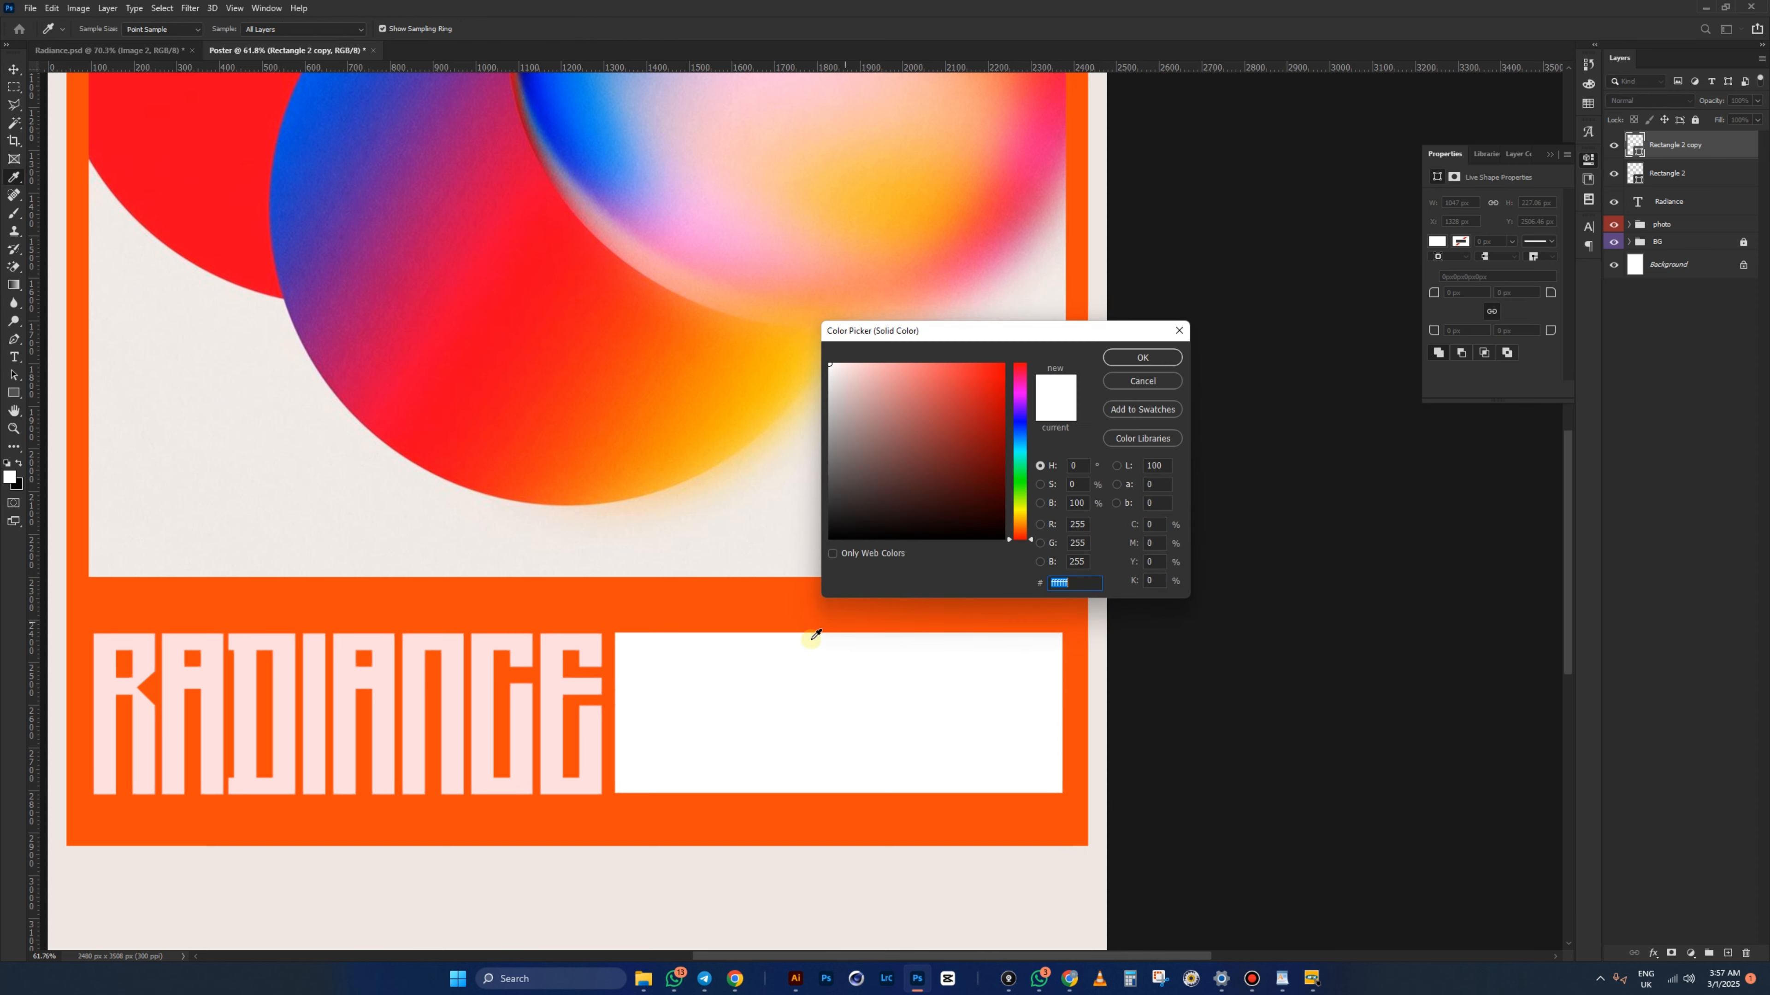
{"action": "left_click", "coordinate": [753, 601]}
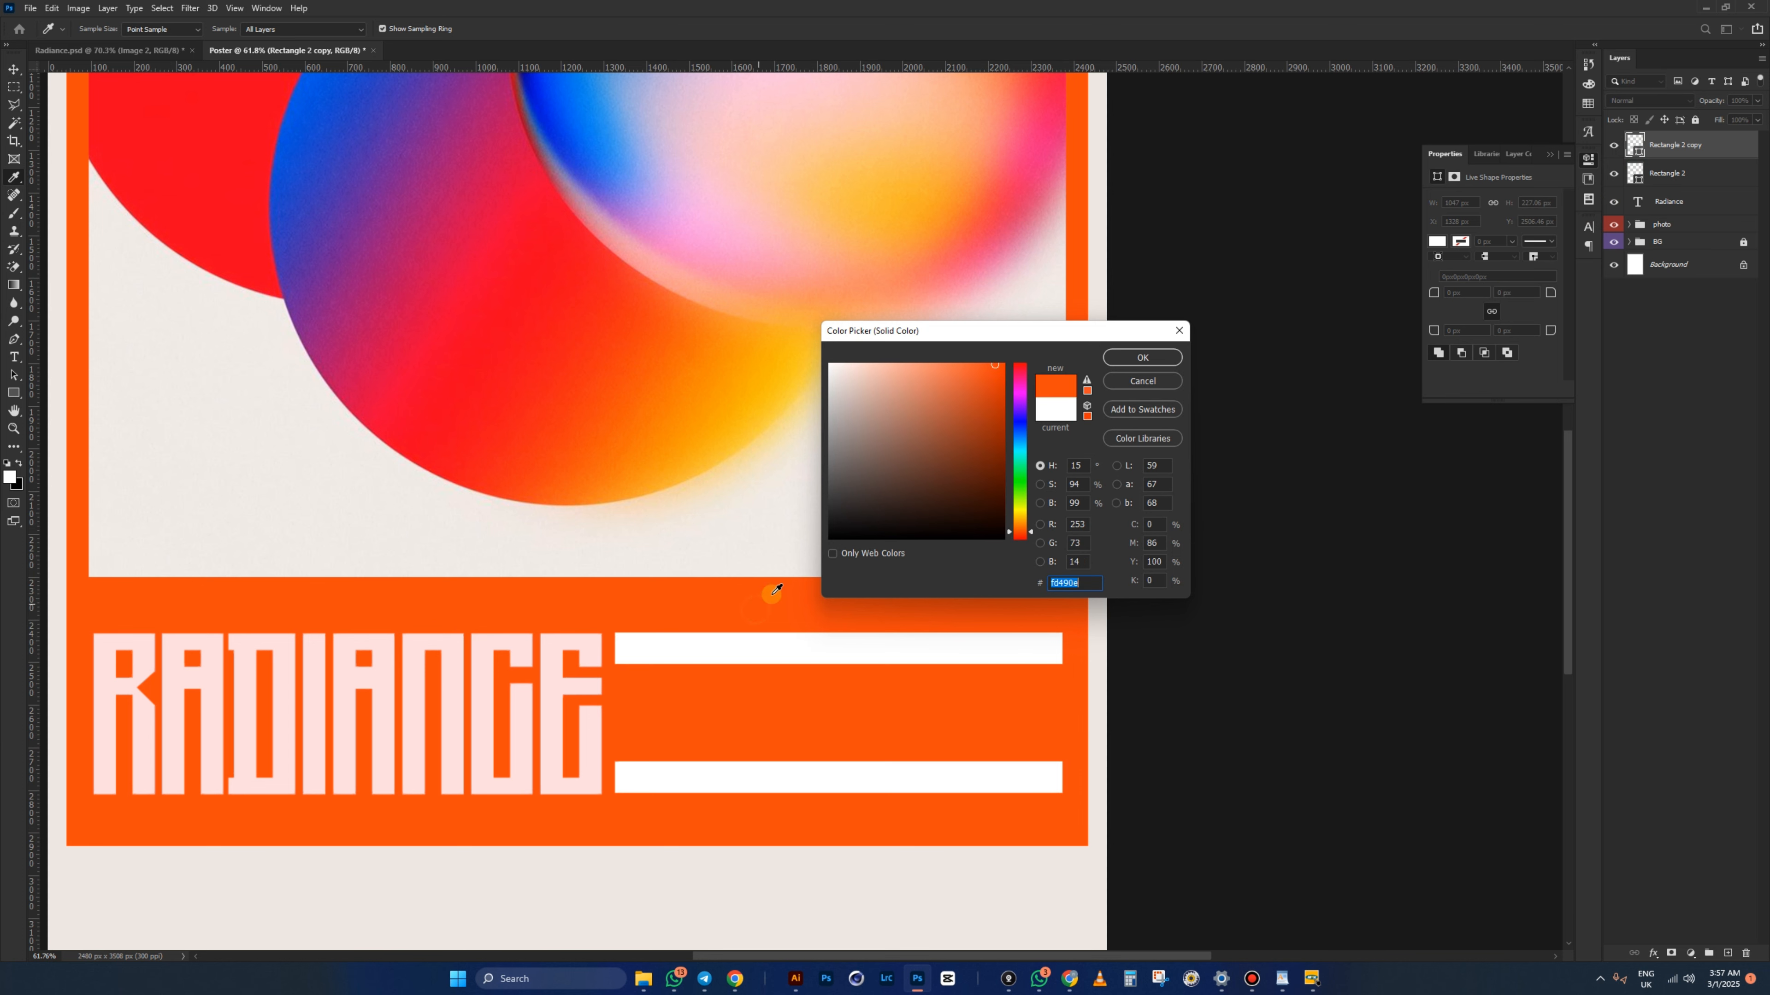
{"action": "left_click", "coordinate": [1151, 359]}
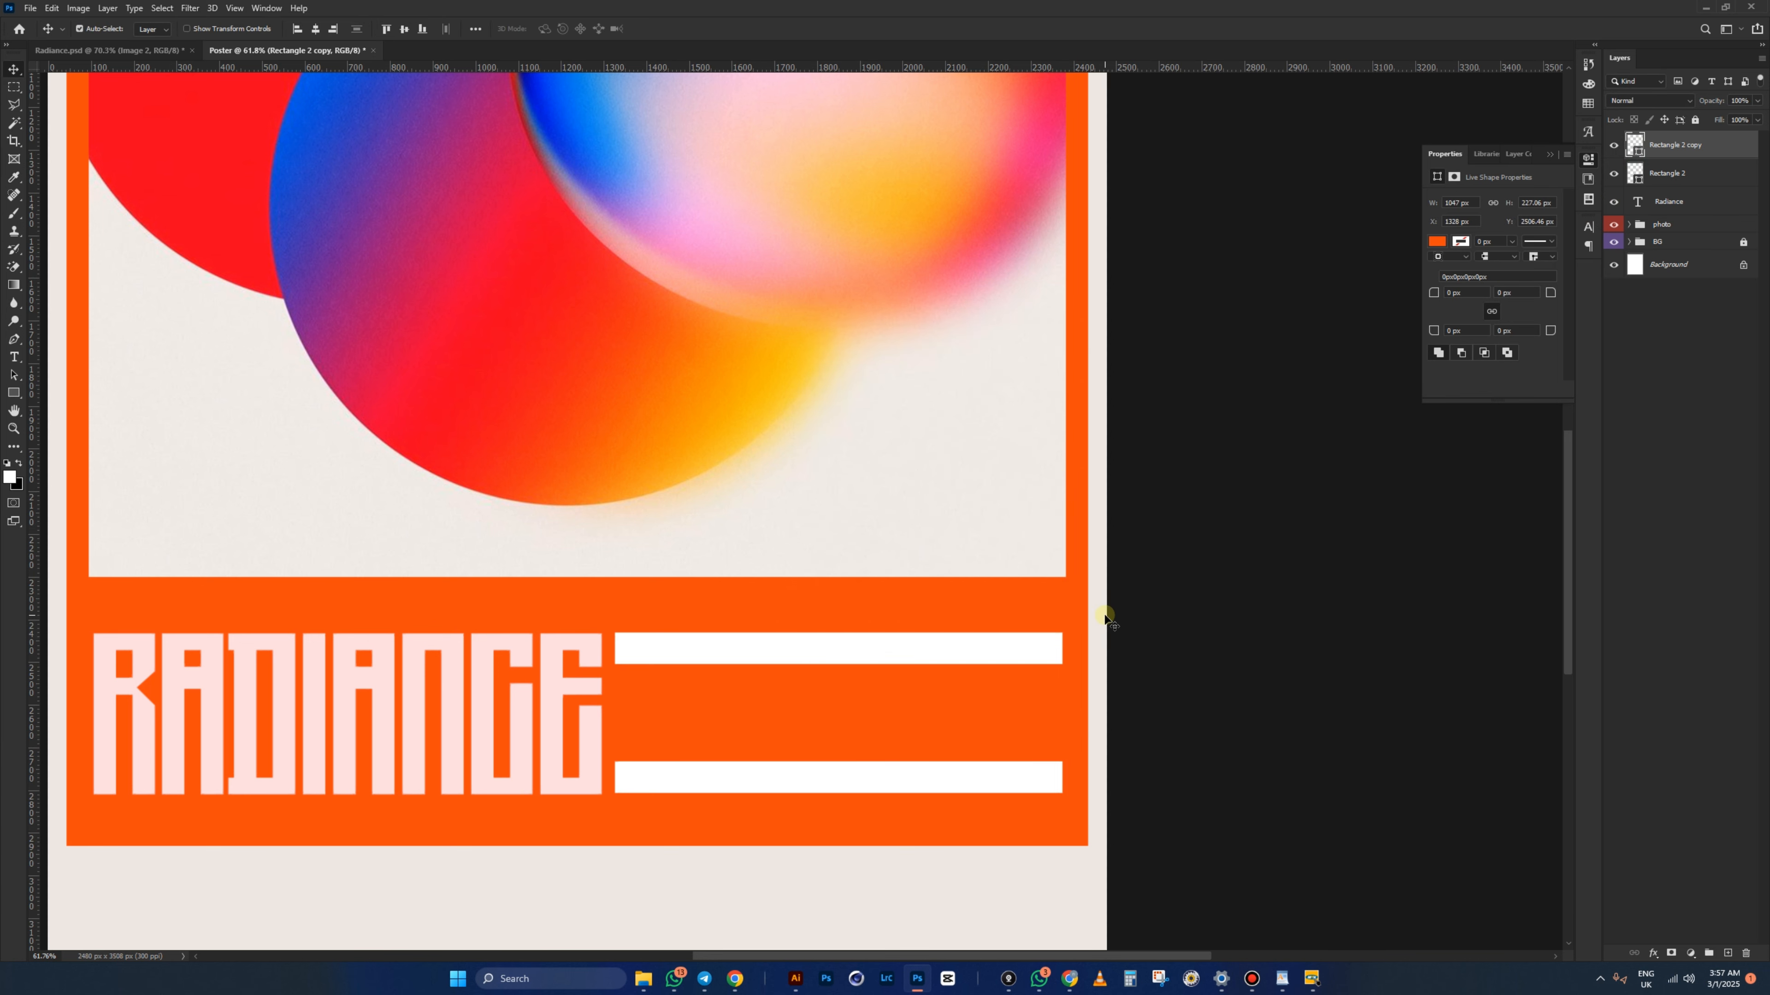
{"action": "double_click", "coordinate": [1635, 147]}
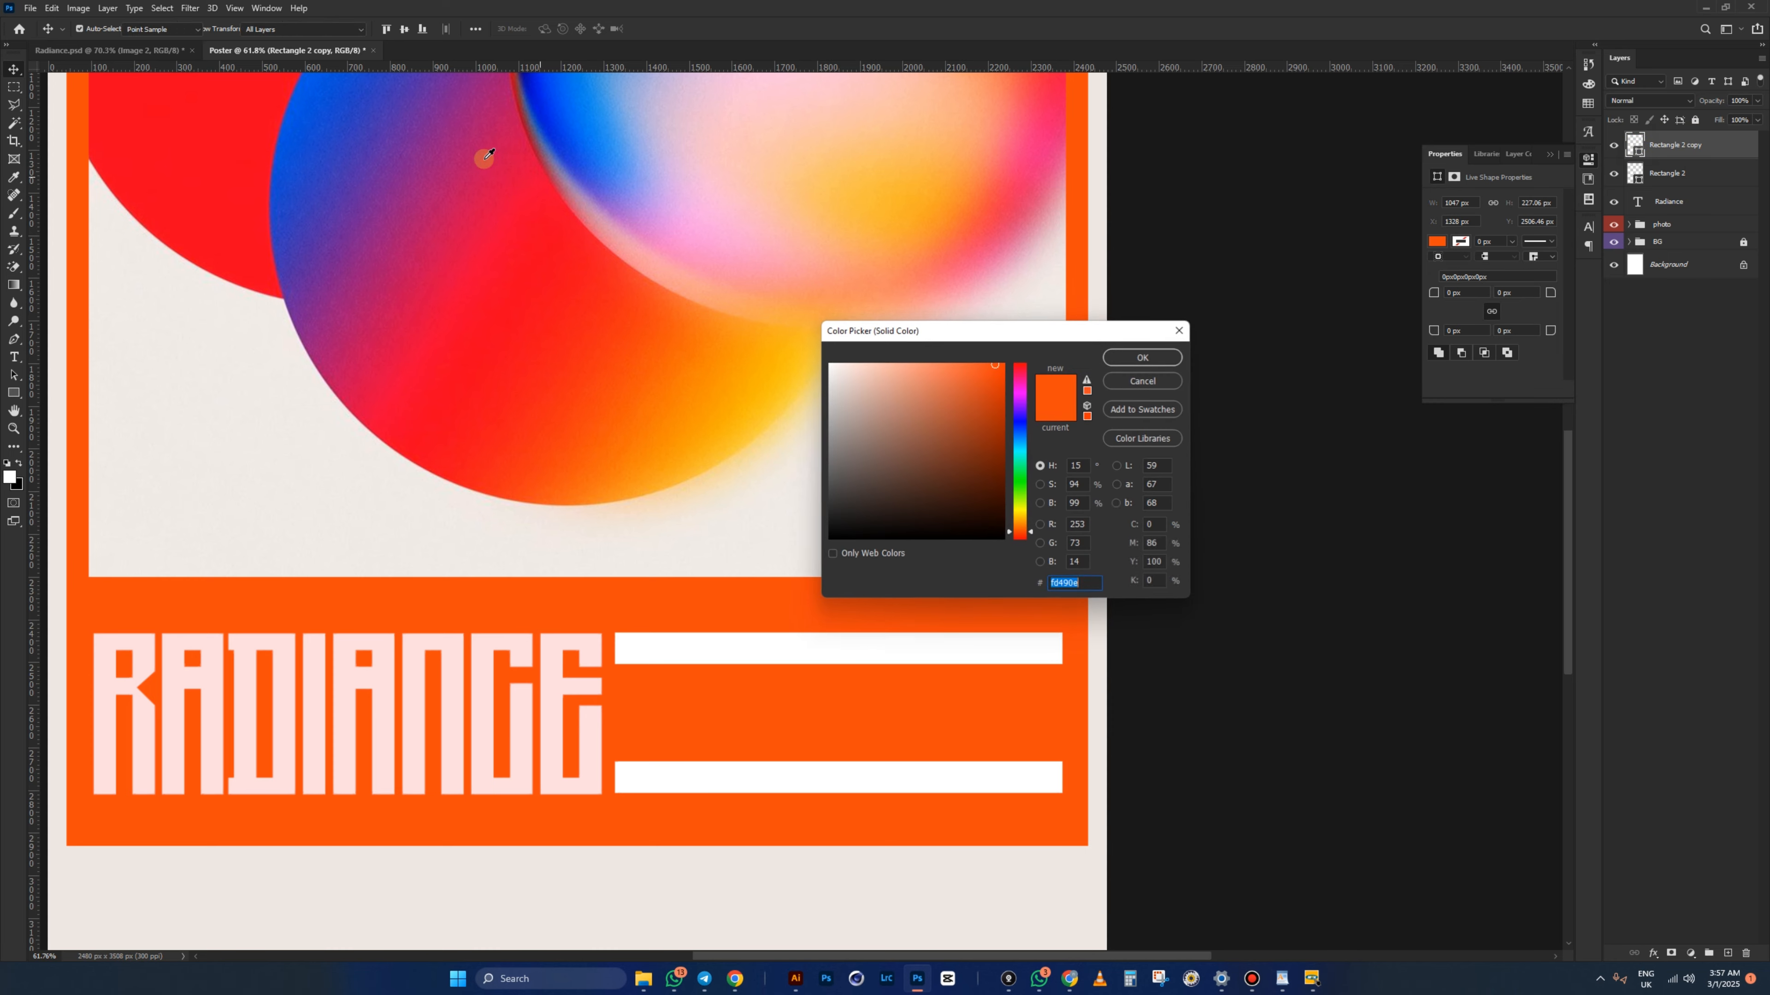
{"action": "left_click", "coordinate": [324, 138]}
{"action": "left_click", "coordinate": [1142, 357]}
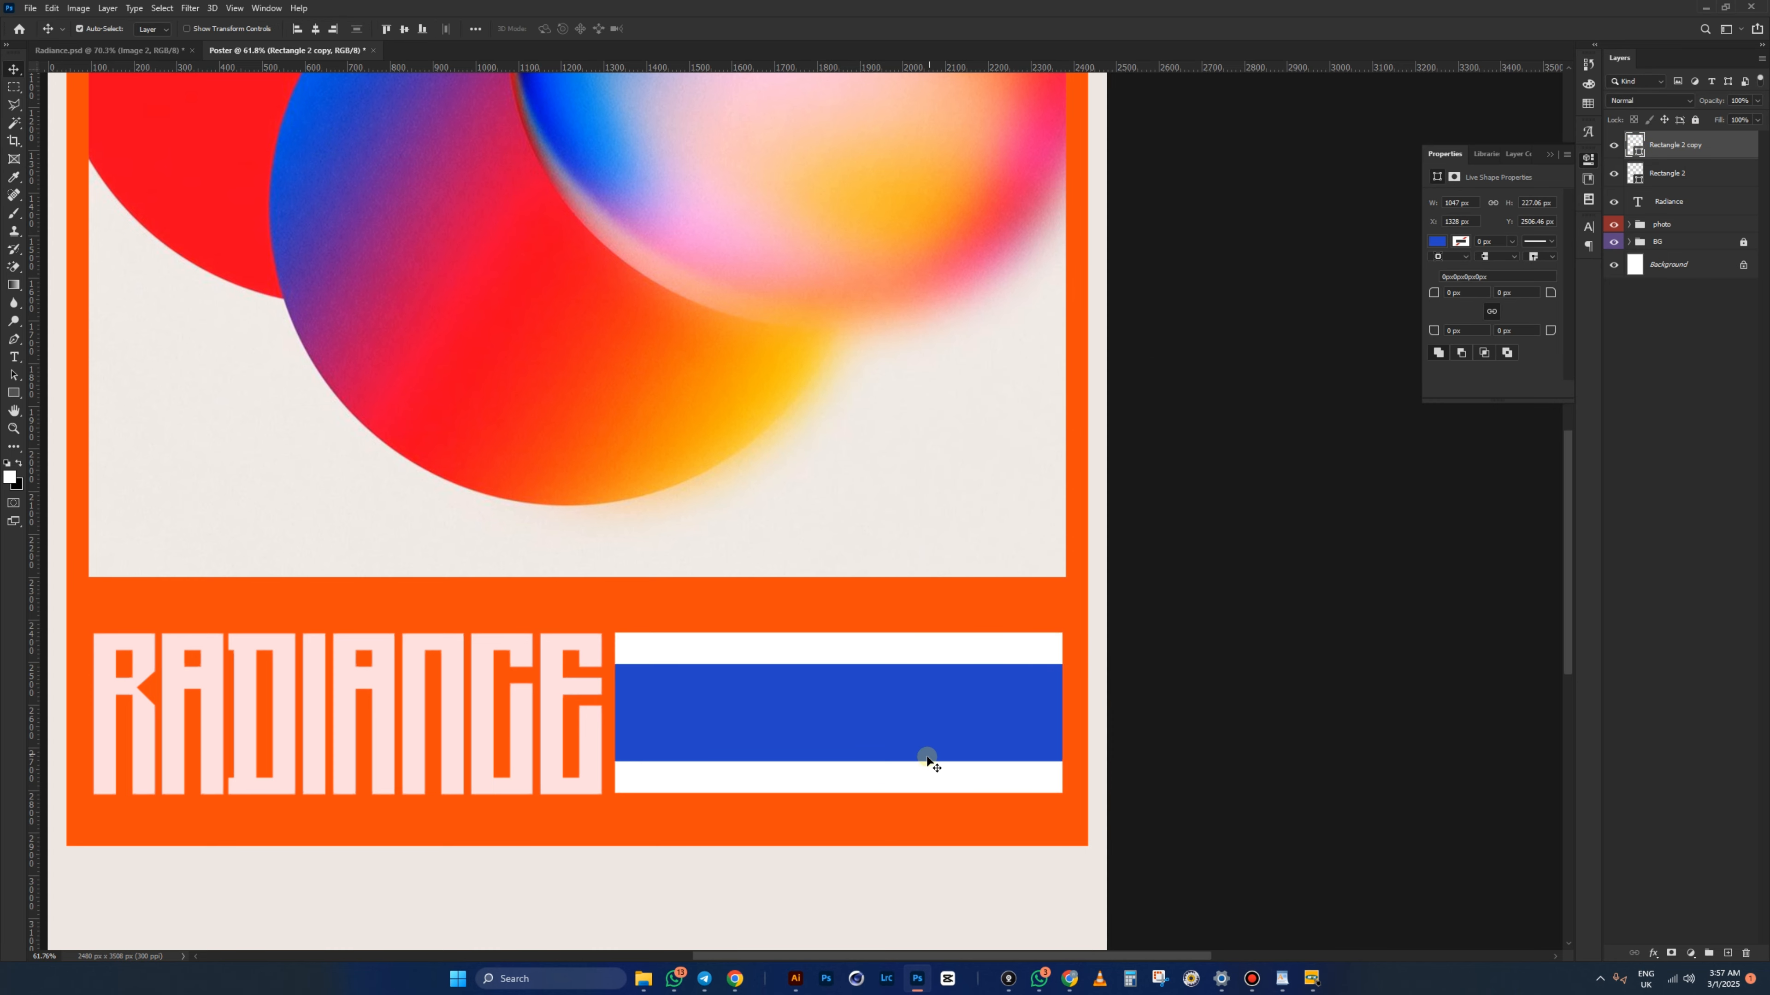
- Inspect the Rectangle 3 copy bar in Radiance.psd, then return to the Poster
{"action": "left_click", "coordinate": [146, 49]}
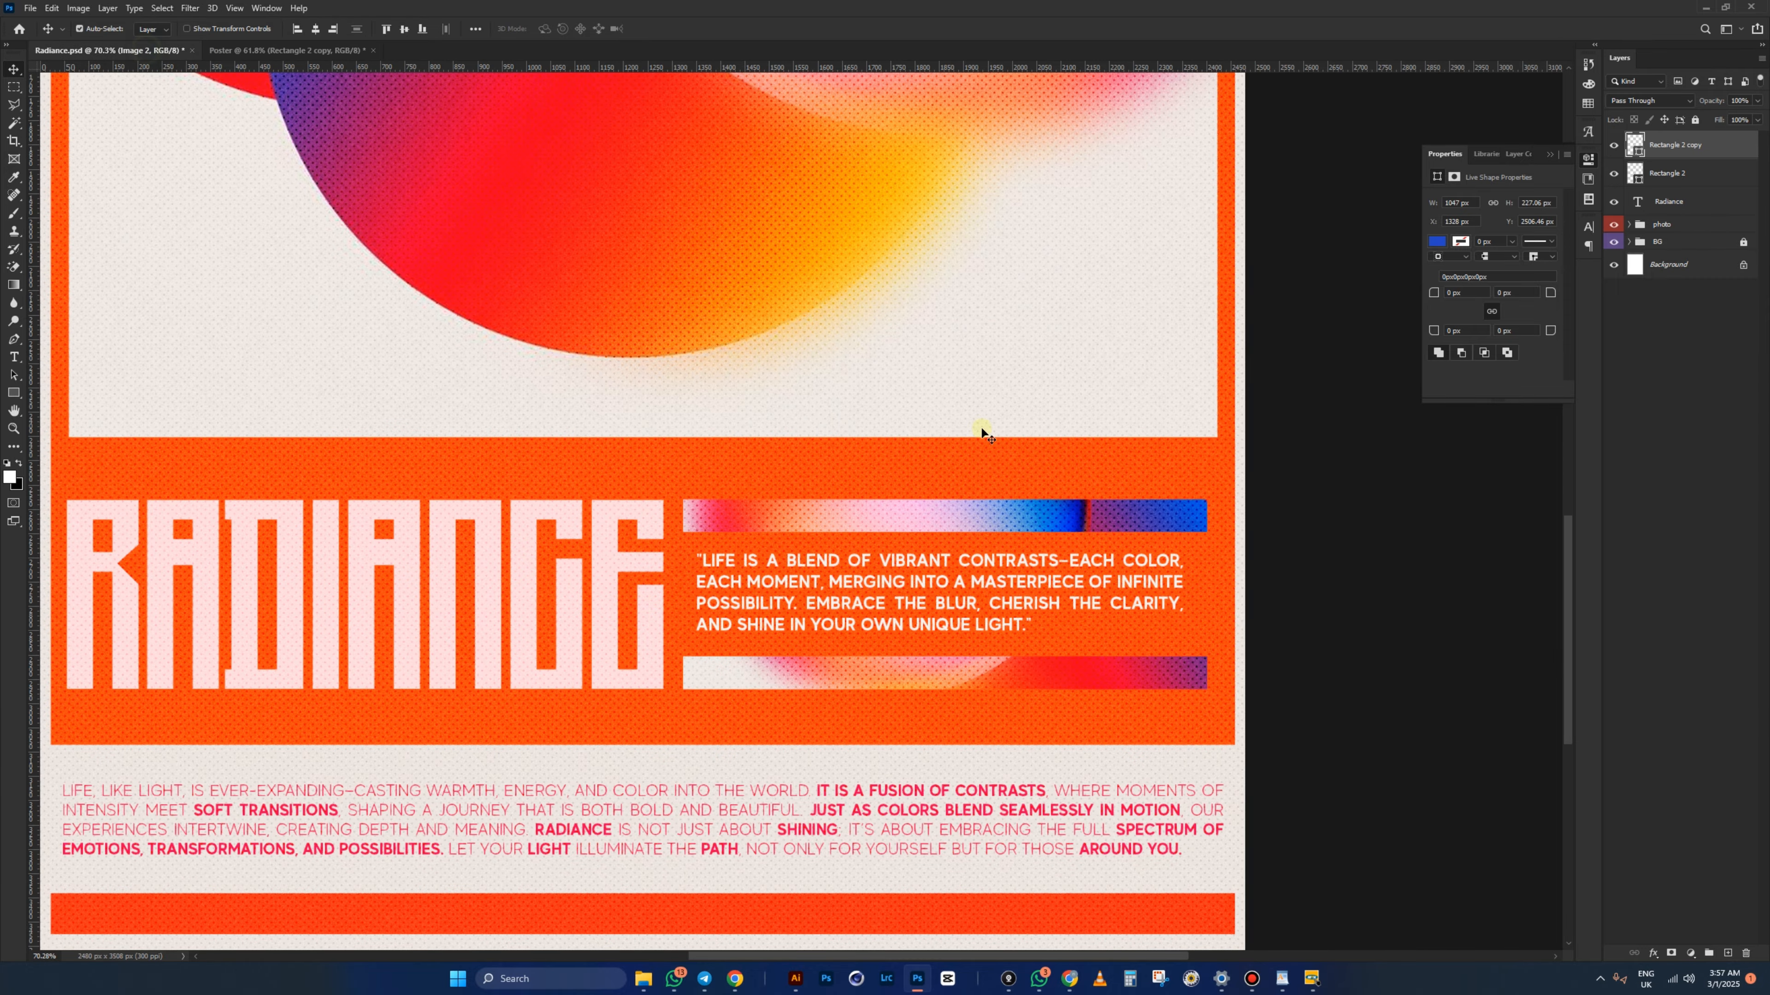
{"action": "scroll", "coordinate": [960, 631], "scroll_direction": "up", "scroll_amount": 5}
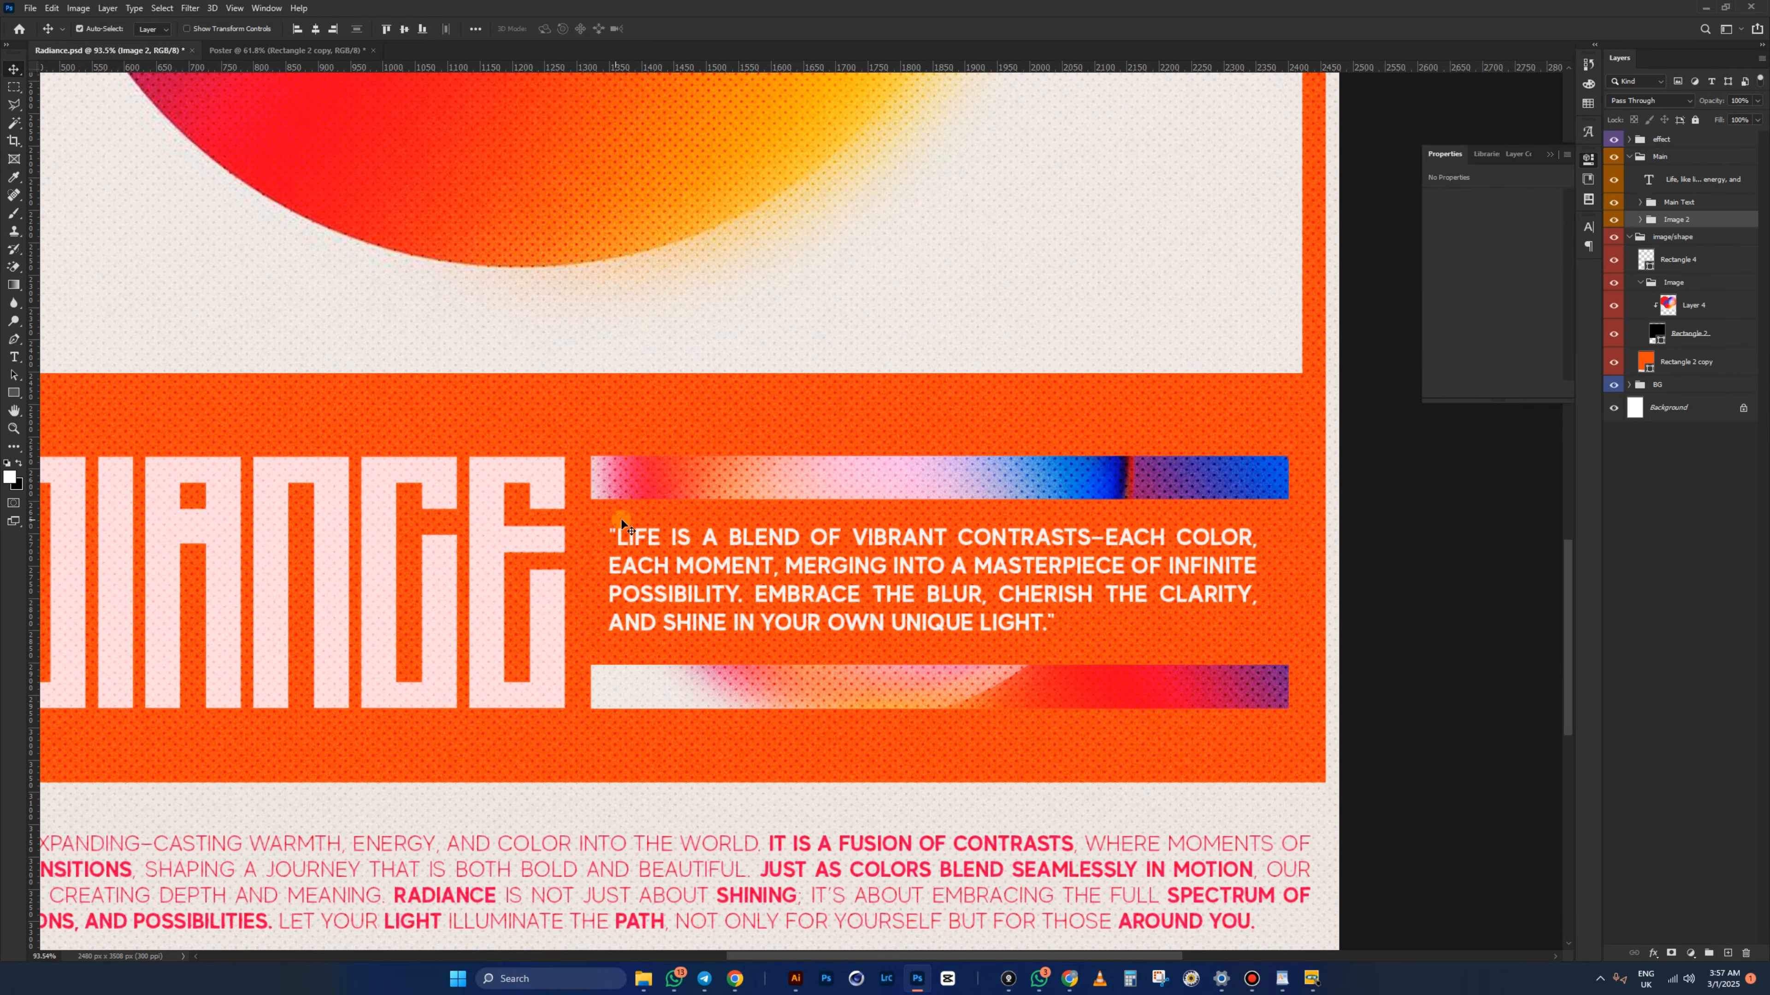
{"action": "scroll", "coordinate": [610, 539], "scroll_direction": "up", "scroll_amount": 2}
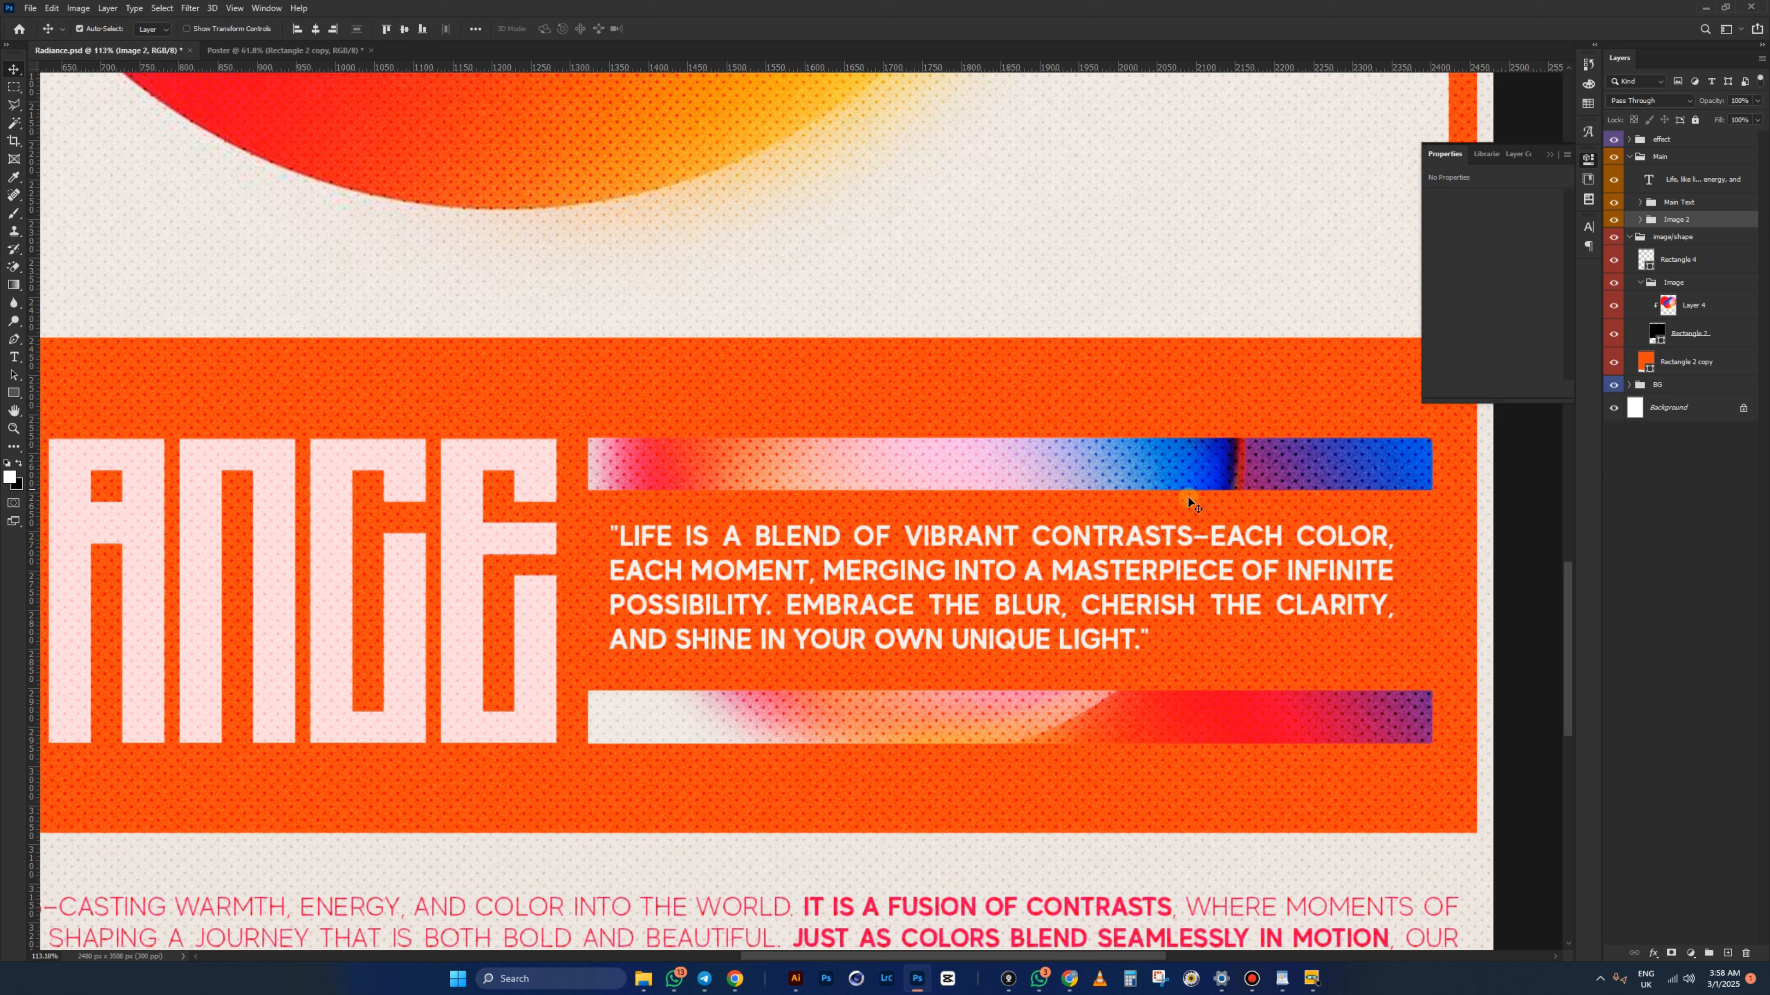
{"action": "left_click", "coordinate": [1190, 513]}
{"action": "mouse_move", "coordinate": [1177, 517]}
{"action": "left_mouse_down"}
{"action": "mouse_move", "coordinate": [1185, 464]}
{"action": "mouse_move", "coordinate": [1190, 558]}
{"action": "mouse_move", "coordinate": [1188, 506]}
{"action": "left_mouse_up"}
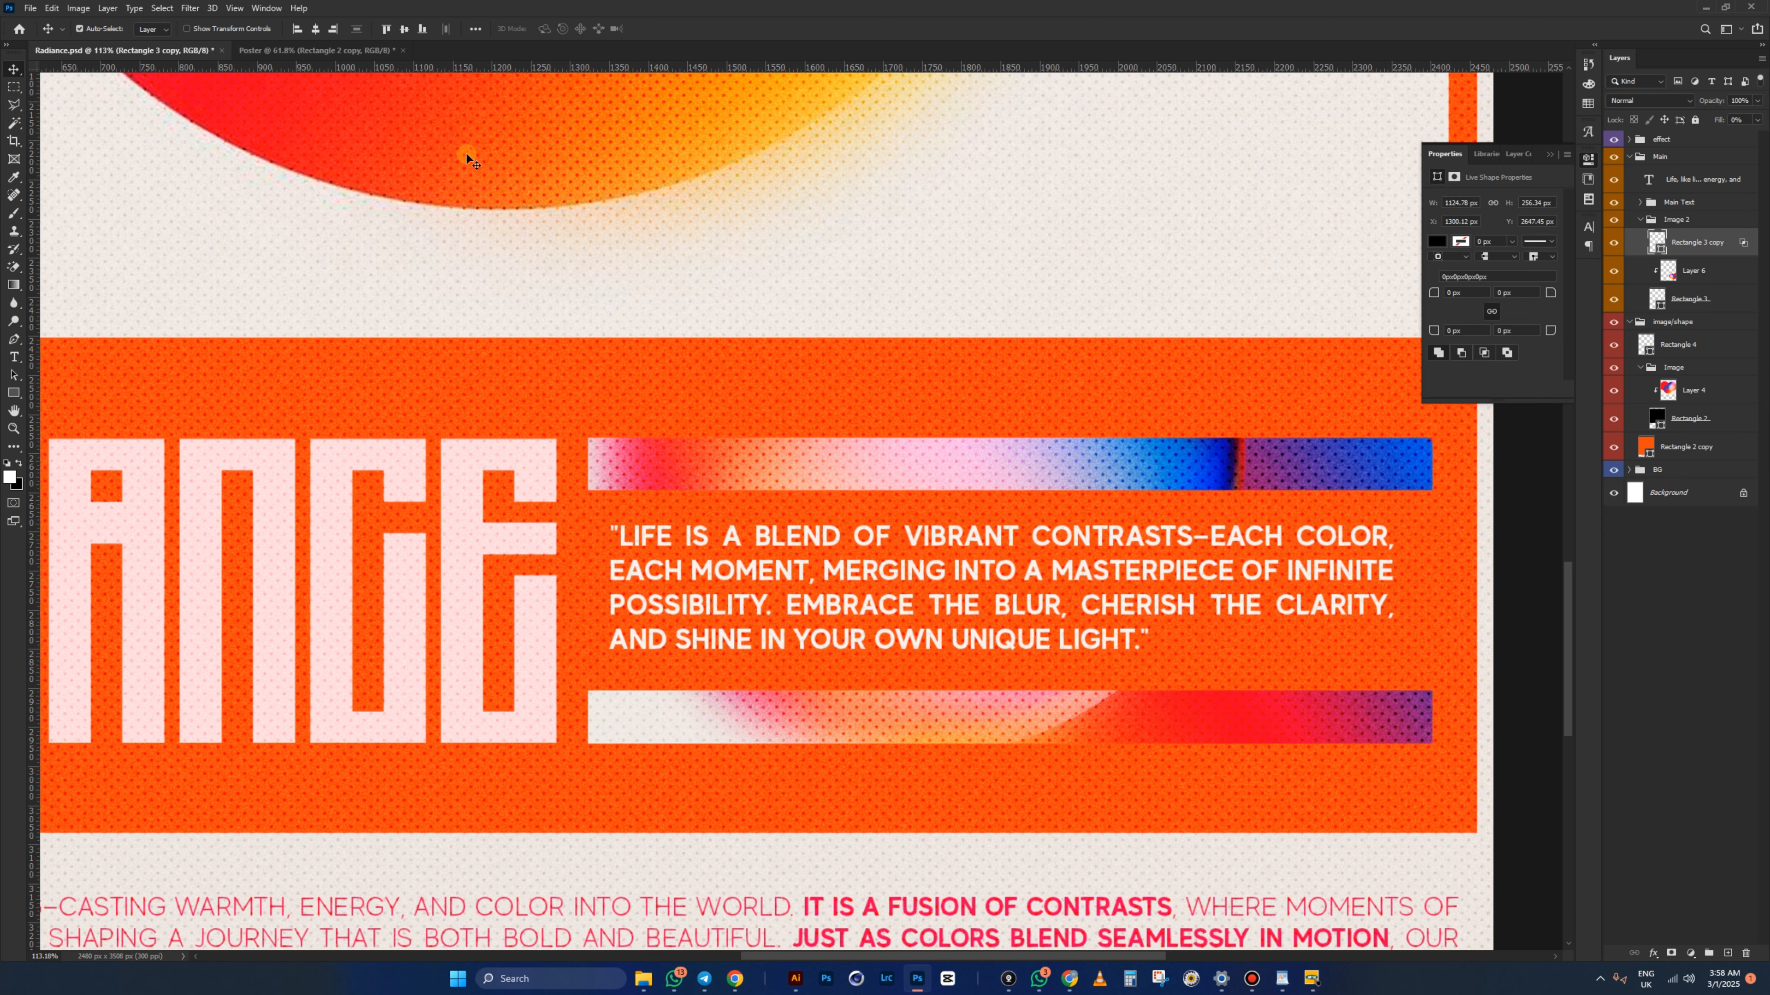
{"action": "left_click", "coordinate": [318, 50]}
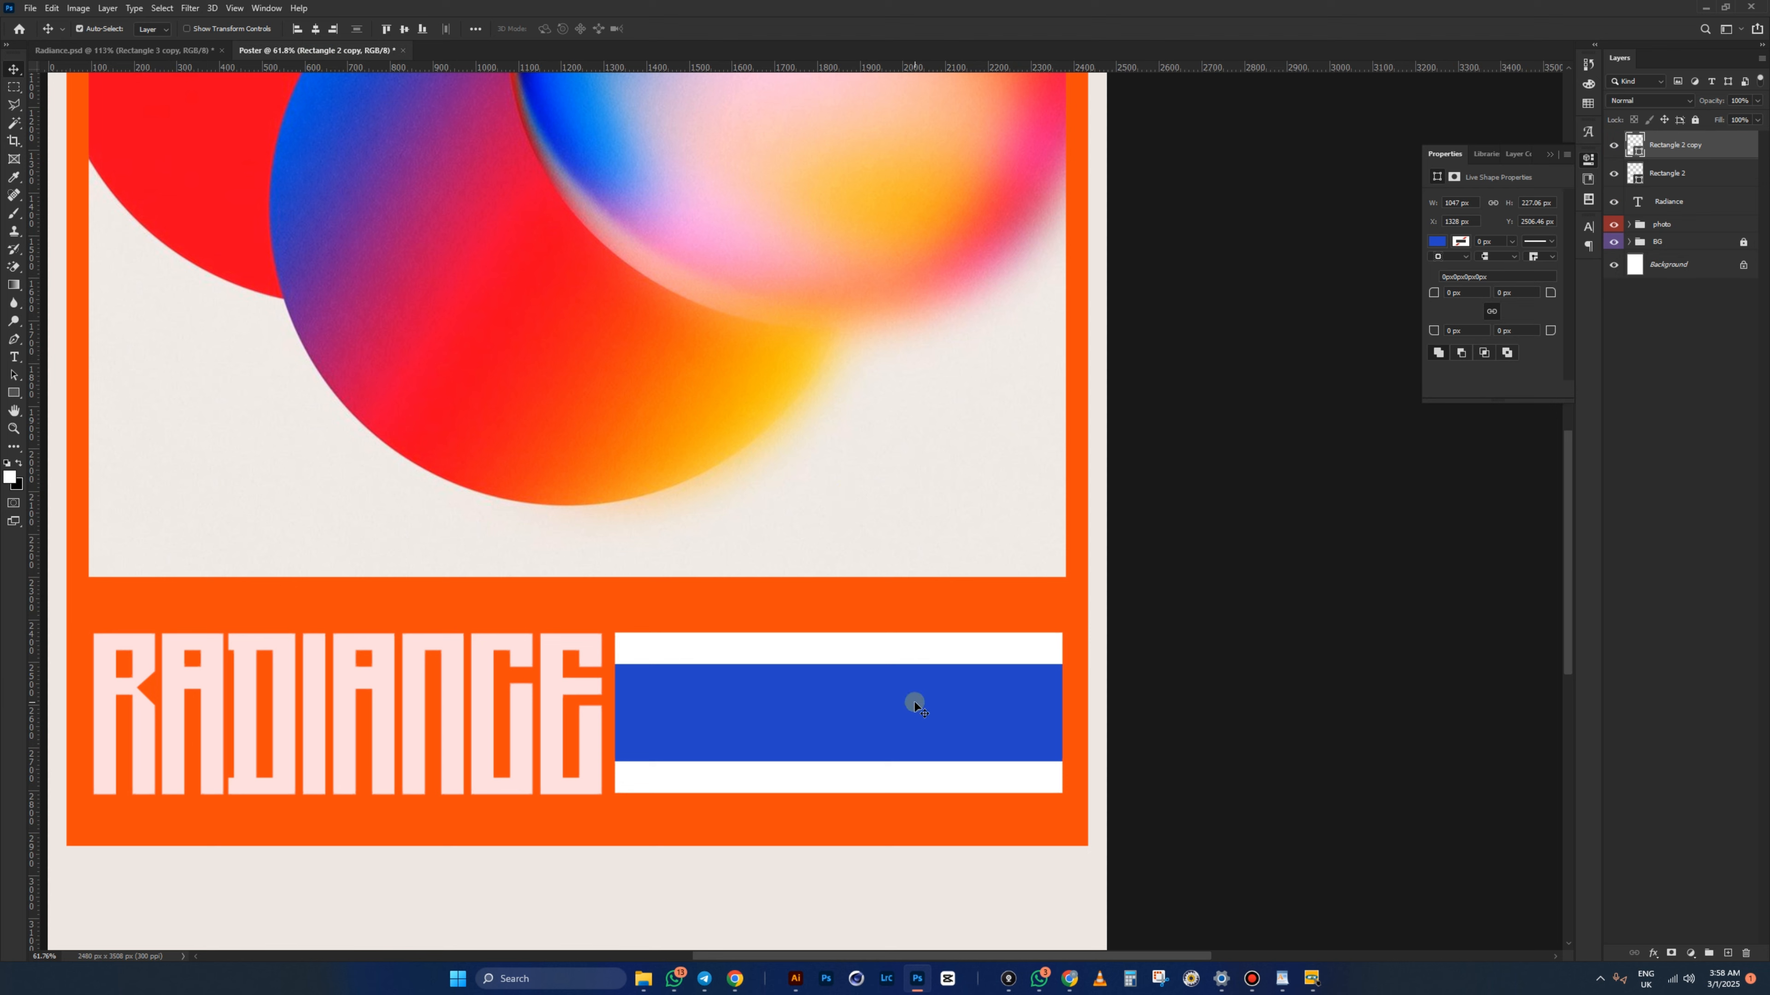
- Place photo.jpg into the Poster and clip it to the white rectangle
{"action": "left_click", "coordinate": [912, 779]}
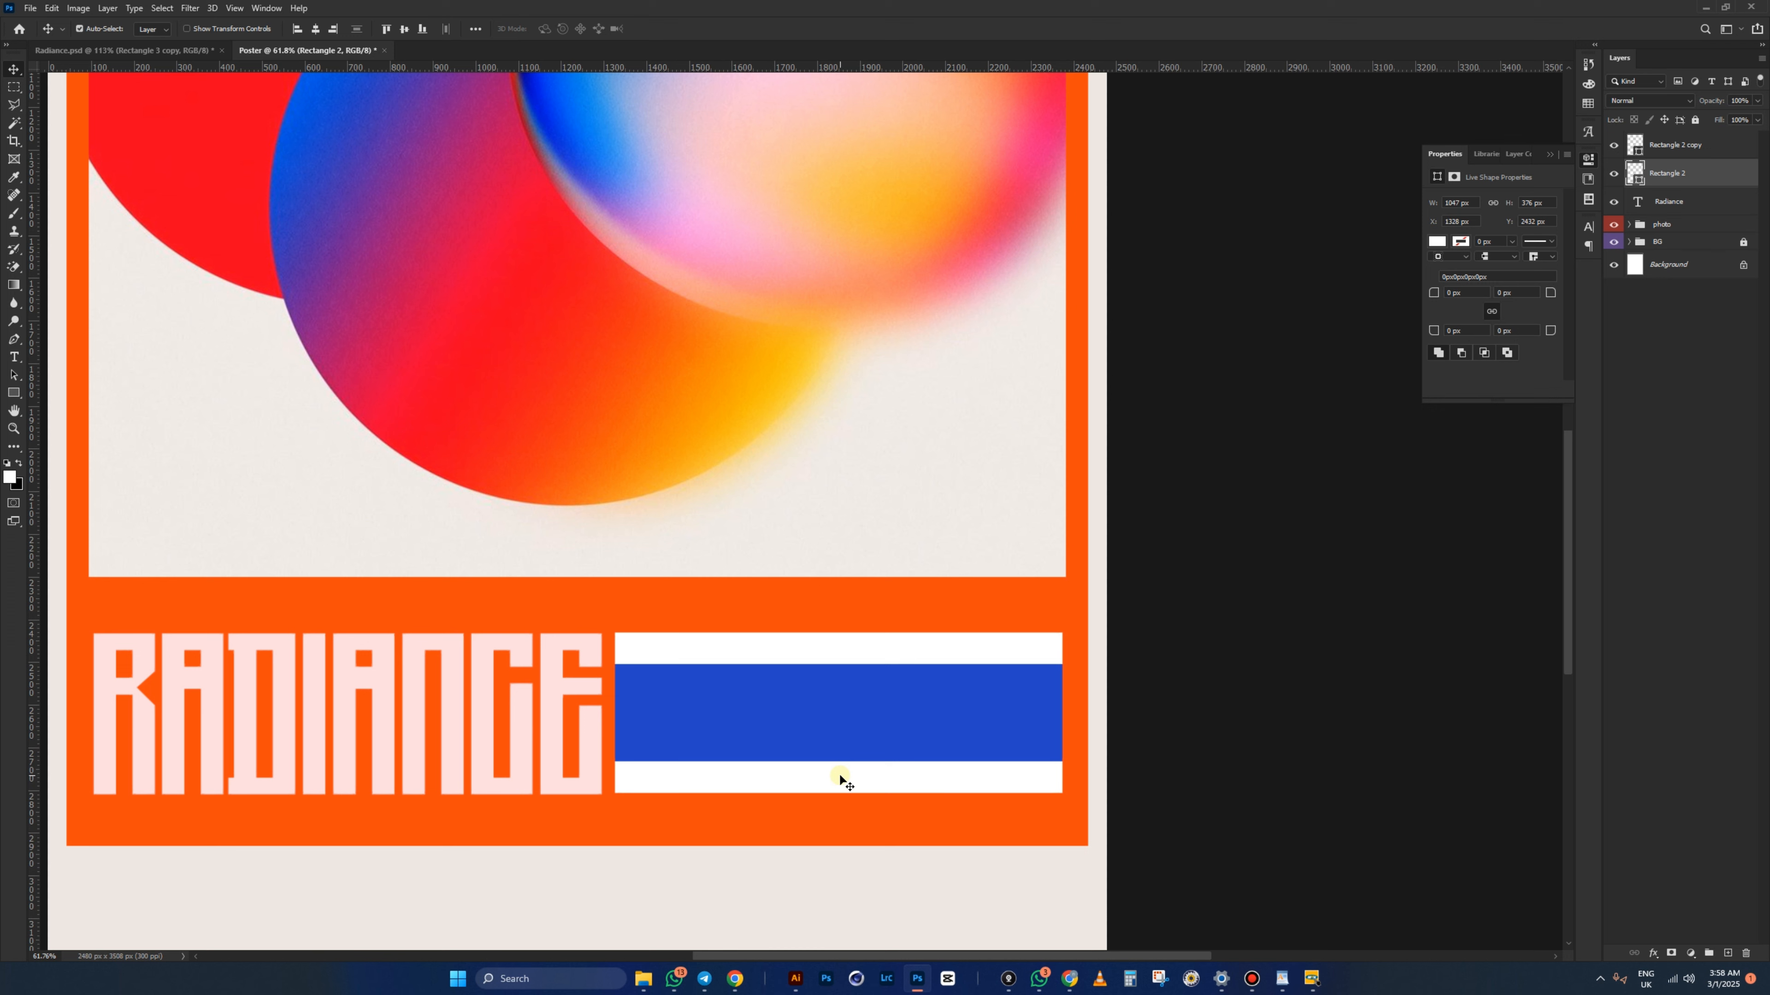
{"action": "left_click", "coordinate": [646, 978]}
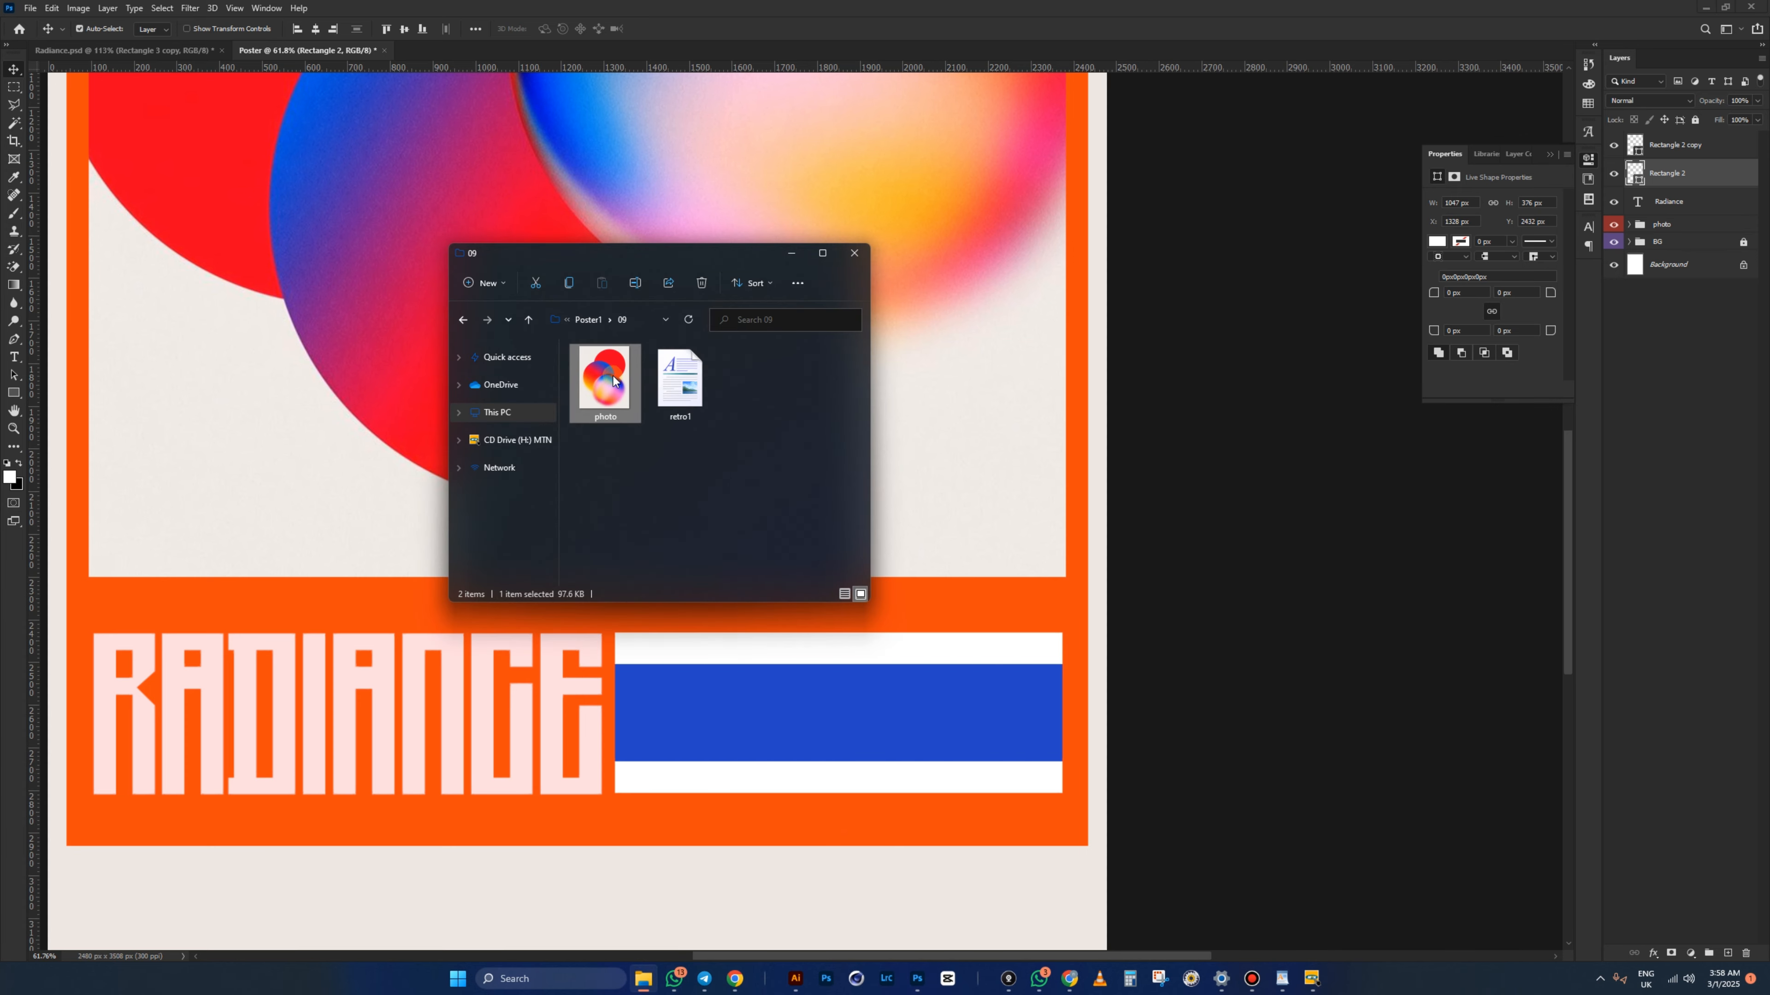
{"action": "left_click_drag", "start_coordinate": [614, 416], "coordinate": [850, 721]}
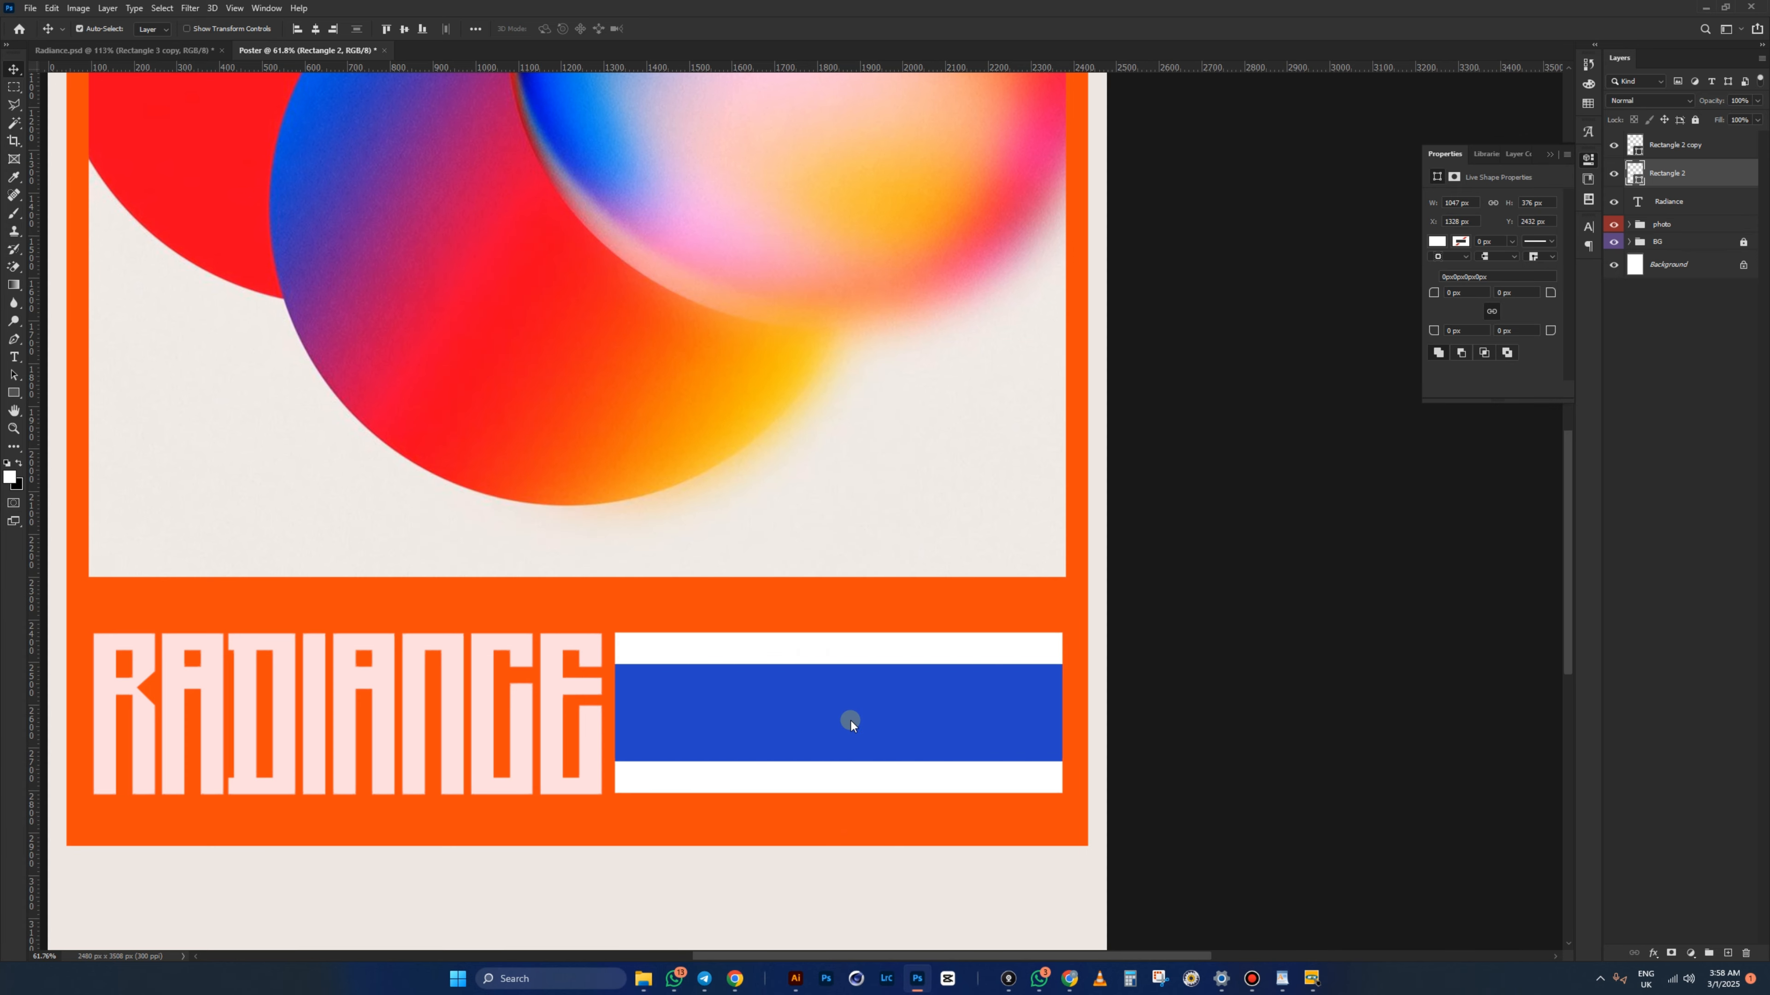
{"action": "key", "text": "Return"}
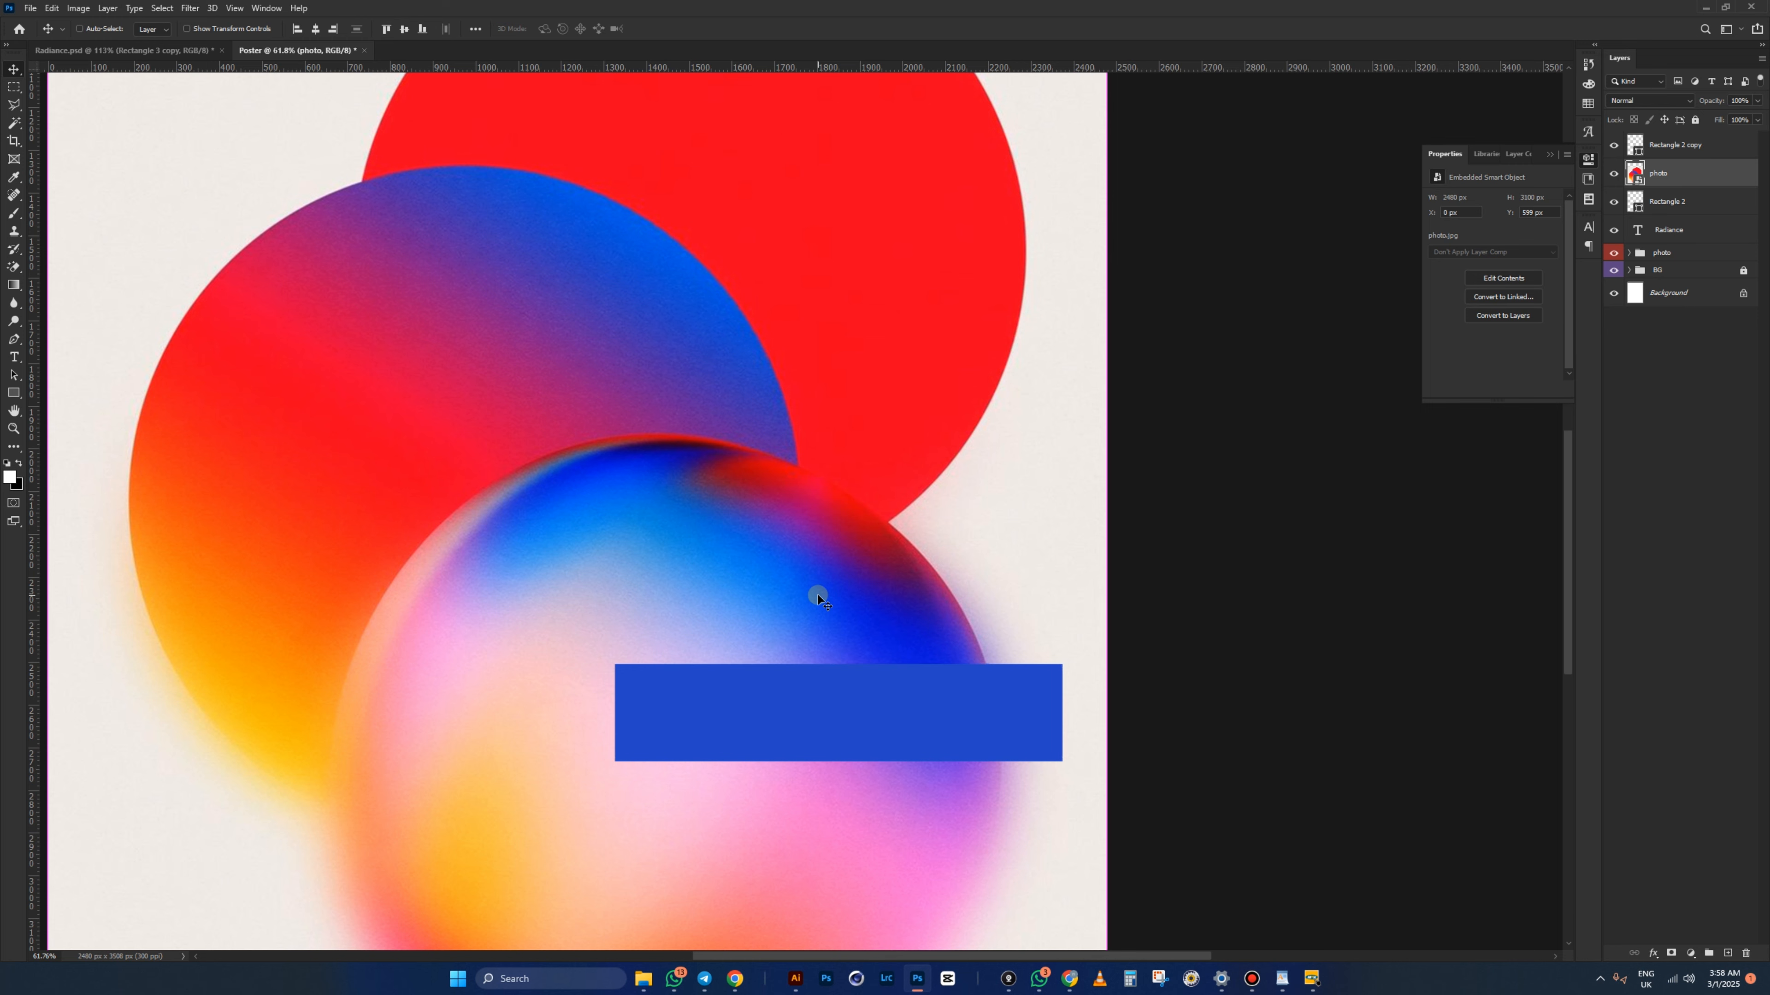
{"action": "key", "text": "ctrl+alt+g"}
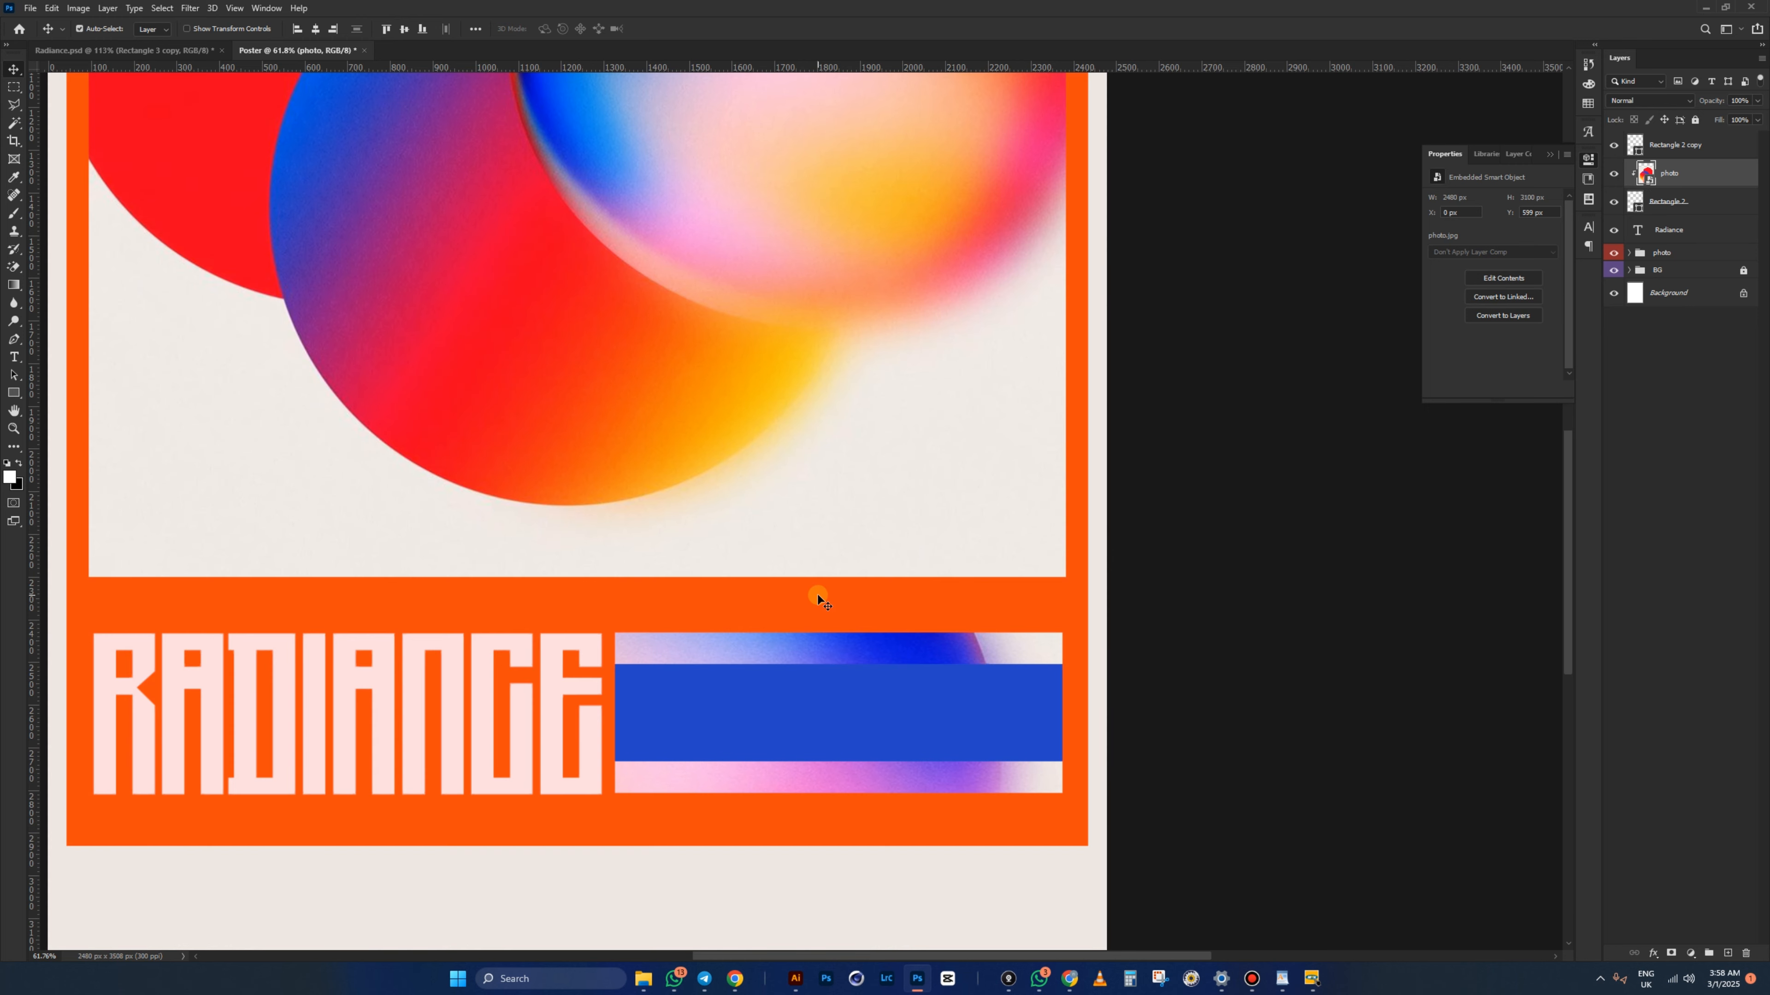
{"action": "key", "text": "ctrl"}
- Scale the photo down, rotate it 90° counter-clockwise and fit it over the blue band
{"action": "key", "text": "ctrl+t"}
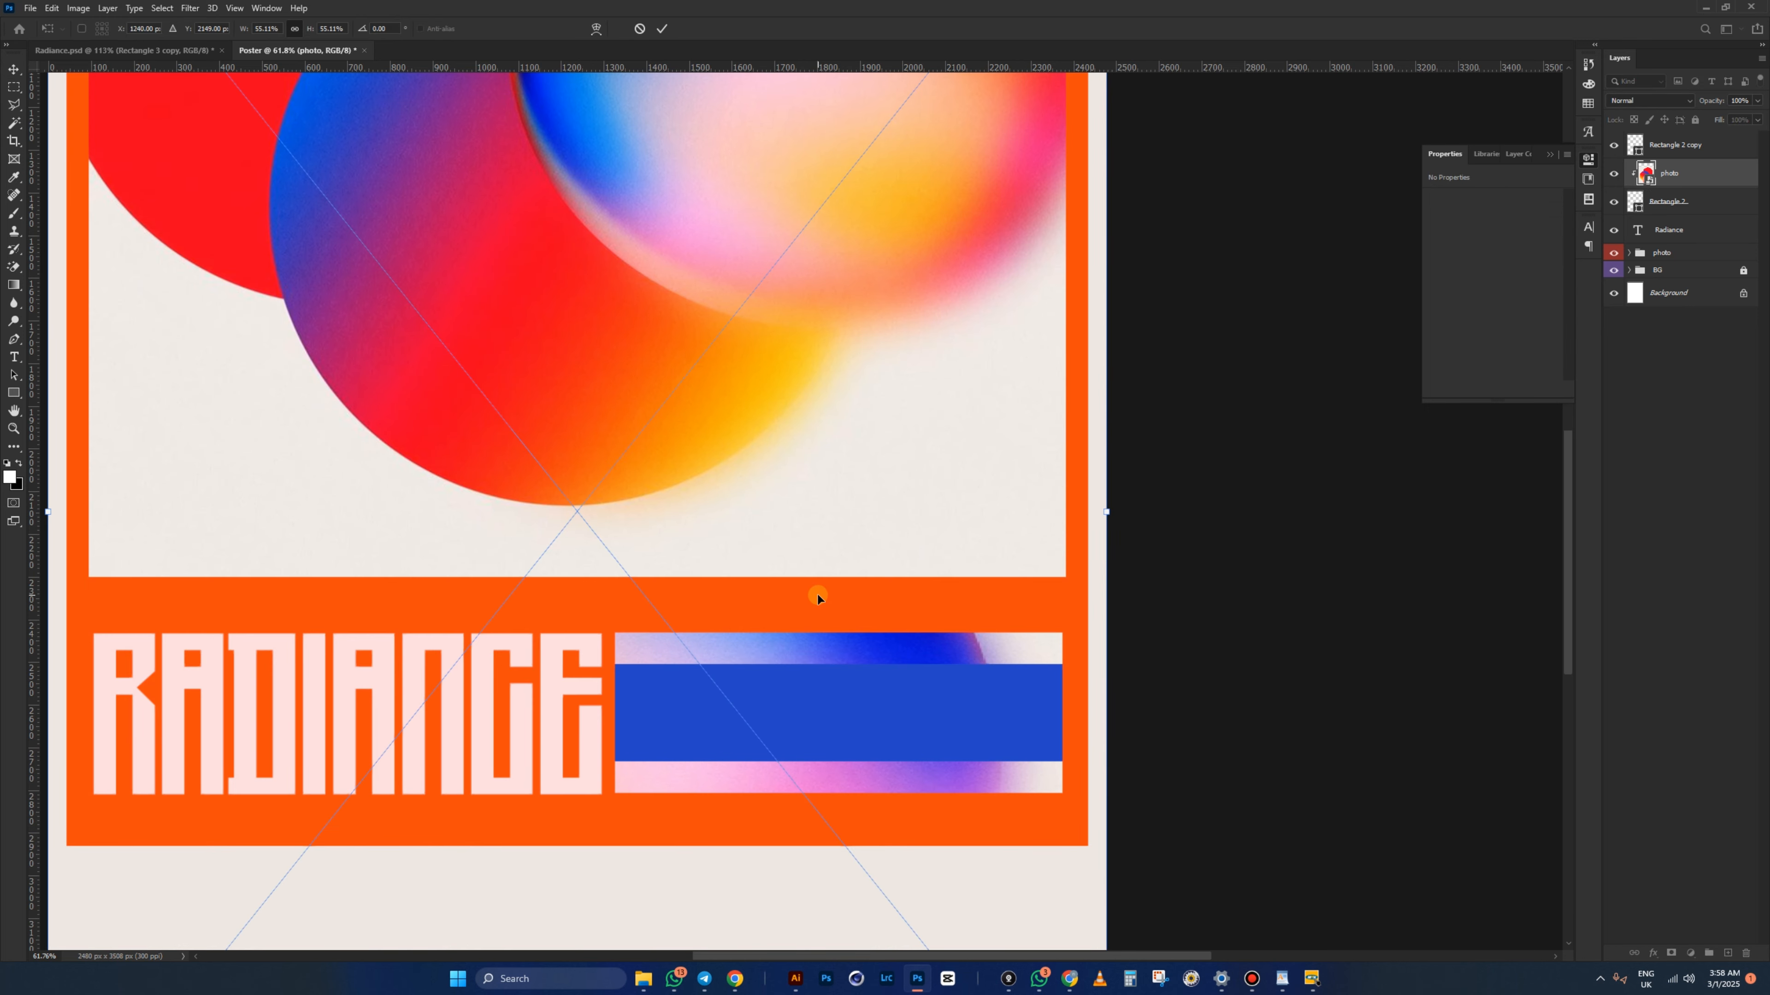
{"action": "left_click_drag", "start_coordinate": [1109, 510], "coordinate": [841, 494]}
{"action": "left_click_drag", "start_coordinate": [623, 508], "coordinate": [884, 732]}
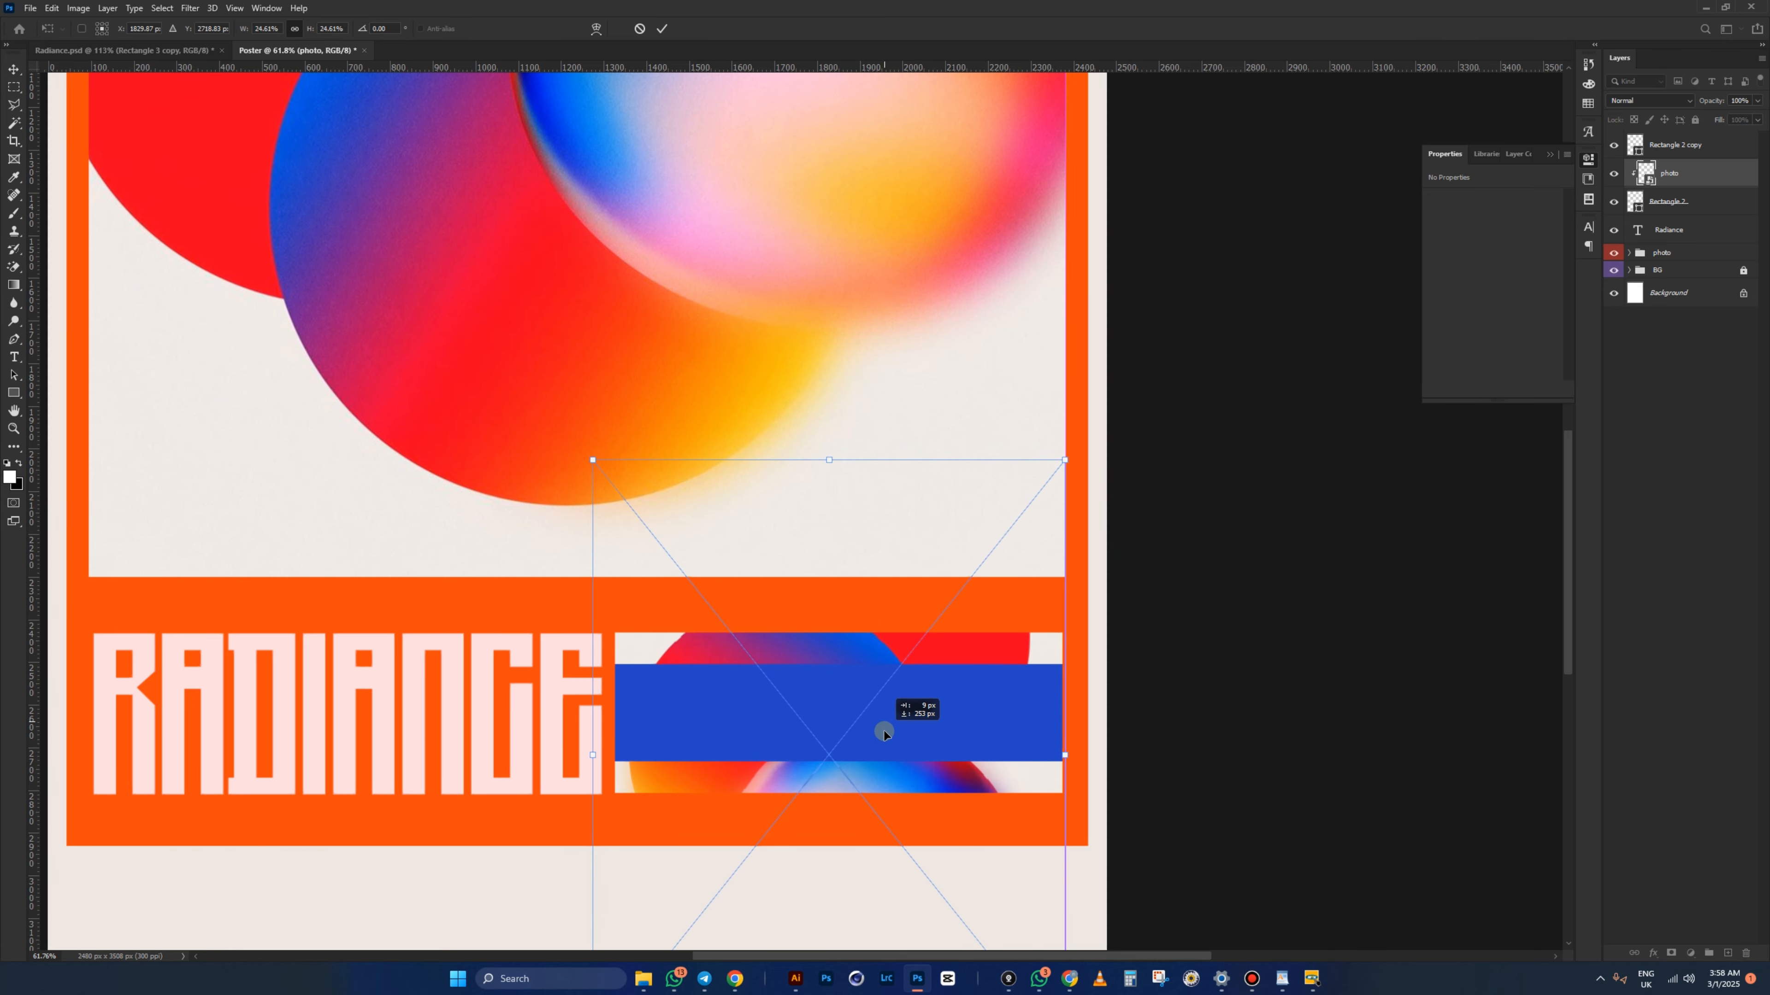
{"action": "right_click", "coordinate": [962, 642]}
{"action": "left_click", "coordinate": [996, 771]}
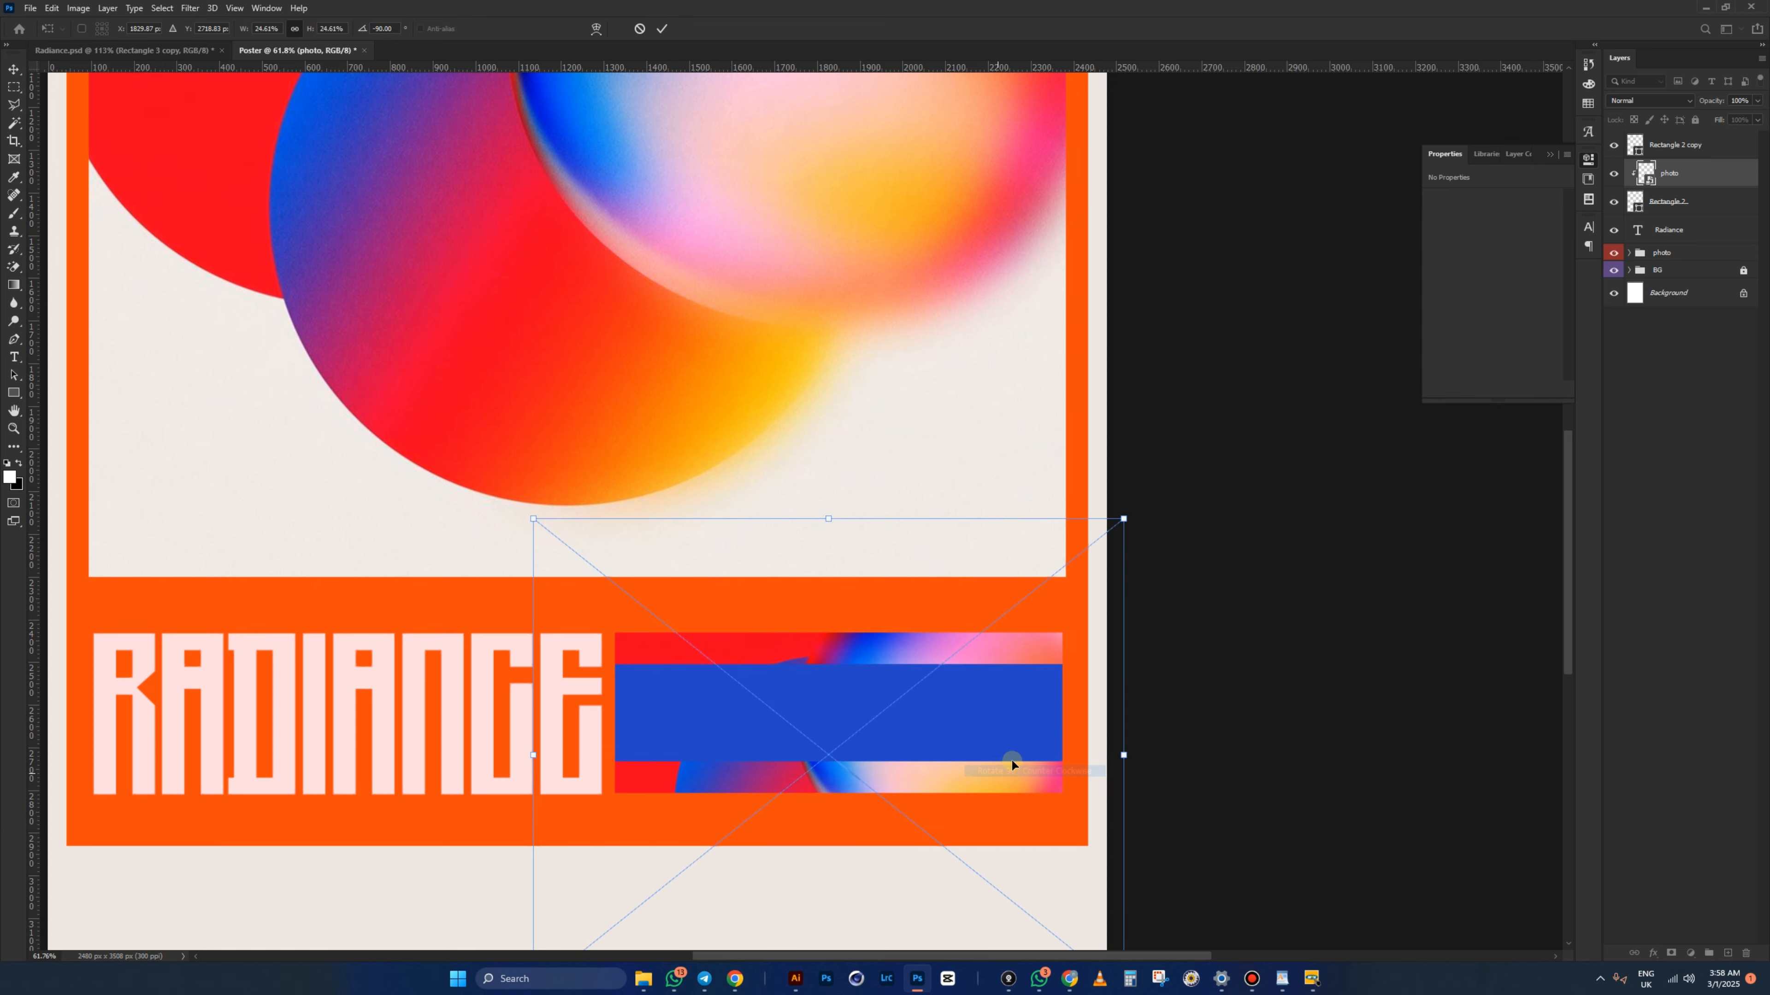
{"action": "left_click_drag", "start_coordinate": [1123, 753], "coordinate": [1087, 740]}
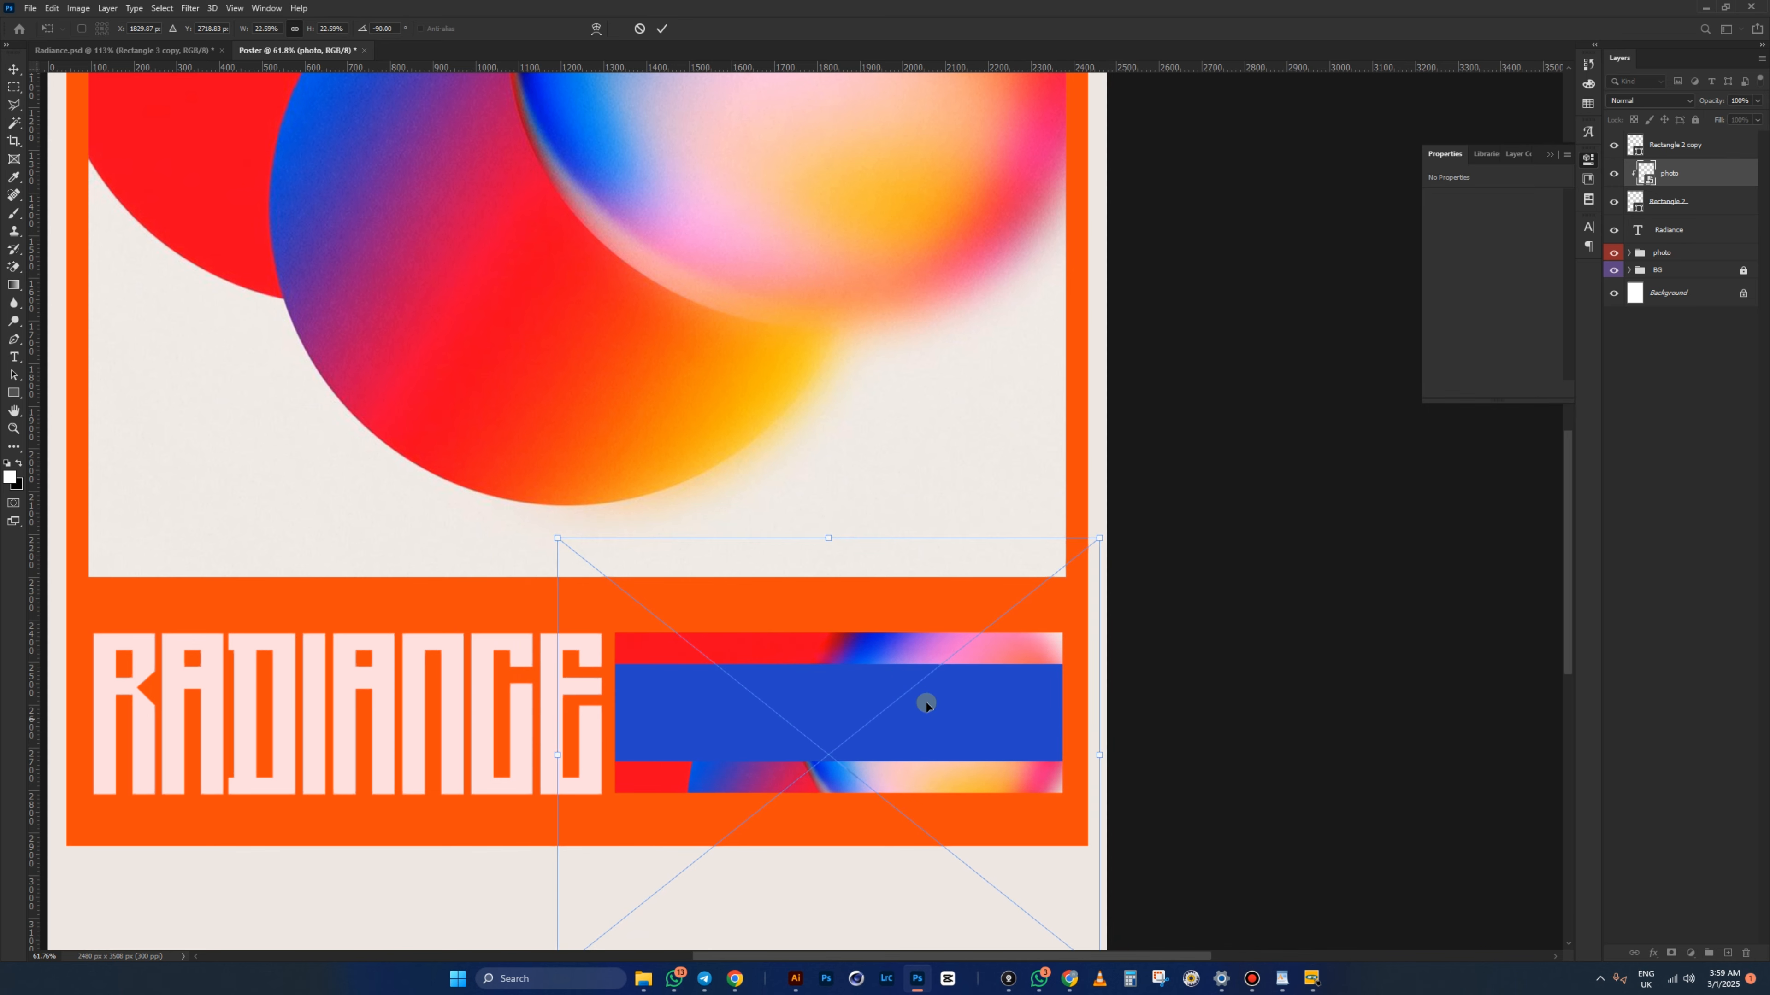
{"action": "mouse_move", "coordinate": [925, 702]}
{"action": "left_mouse_down"}
{"action": "mouse_move", "coordinate": [908, 668]}
{"action": "mouse_move", "coordinate": [909, 698]}
{"action": "left_mouse_up"}
- Commit the photo's placement, then enlarge it toward the upper left
{"action": "key", "text": "Return"}
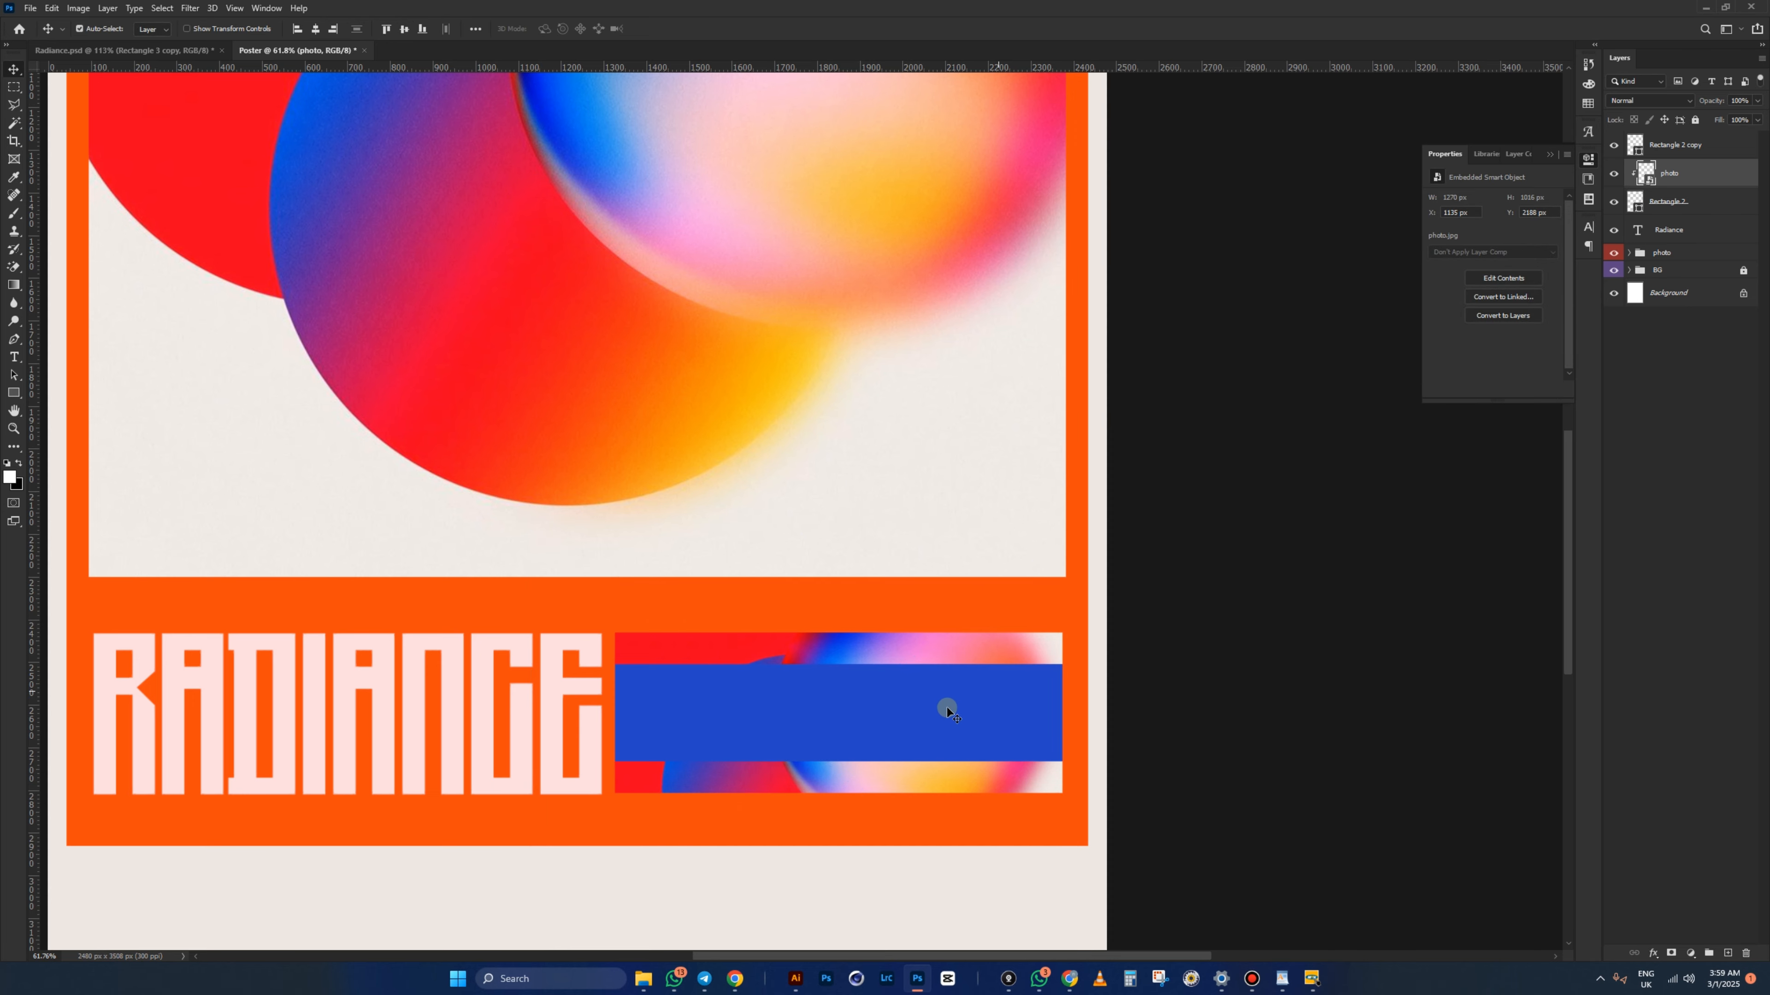
{"action": "scroll", "coordinate": [819, 733], "scroll_direction": "up", "scroll_amount": 2}
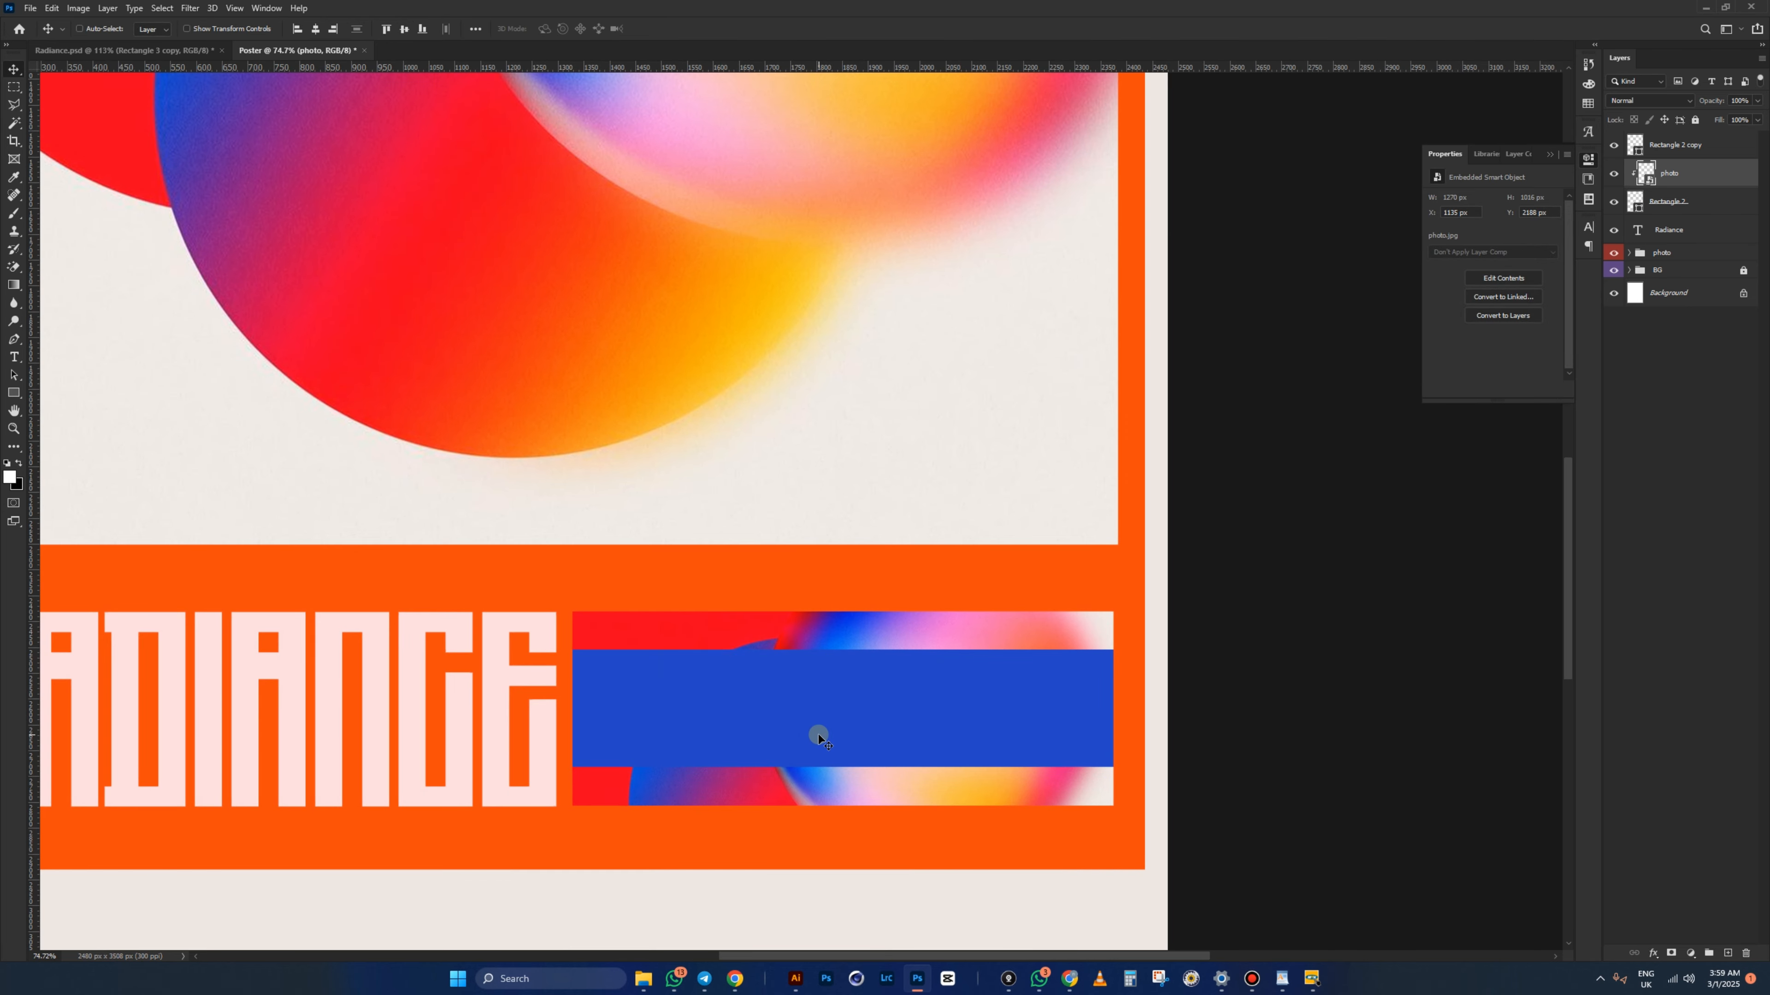
{"action": "key", "text": "ctrl+t"}
{"action": "left_click_drag", "start_coordinate": [473, 748], "coordinate": [199, 741]}
{"action": "double_click", "coordinate": [1010, 735]}
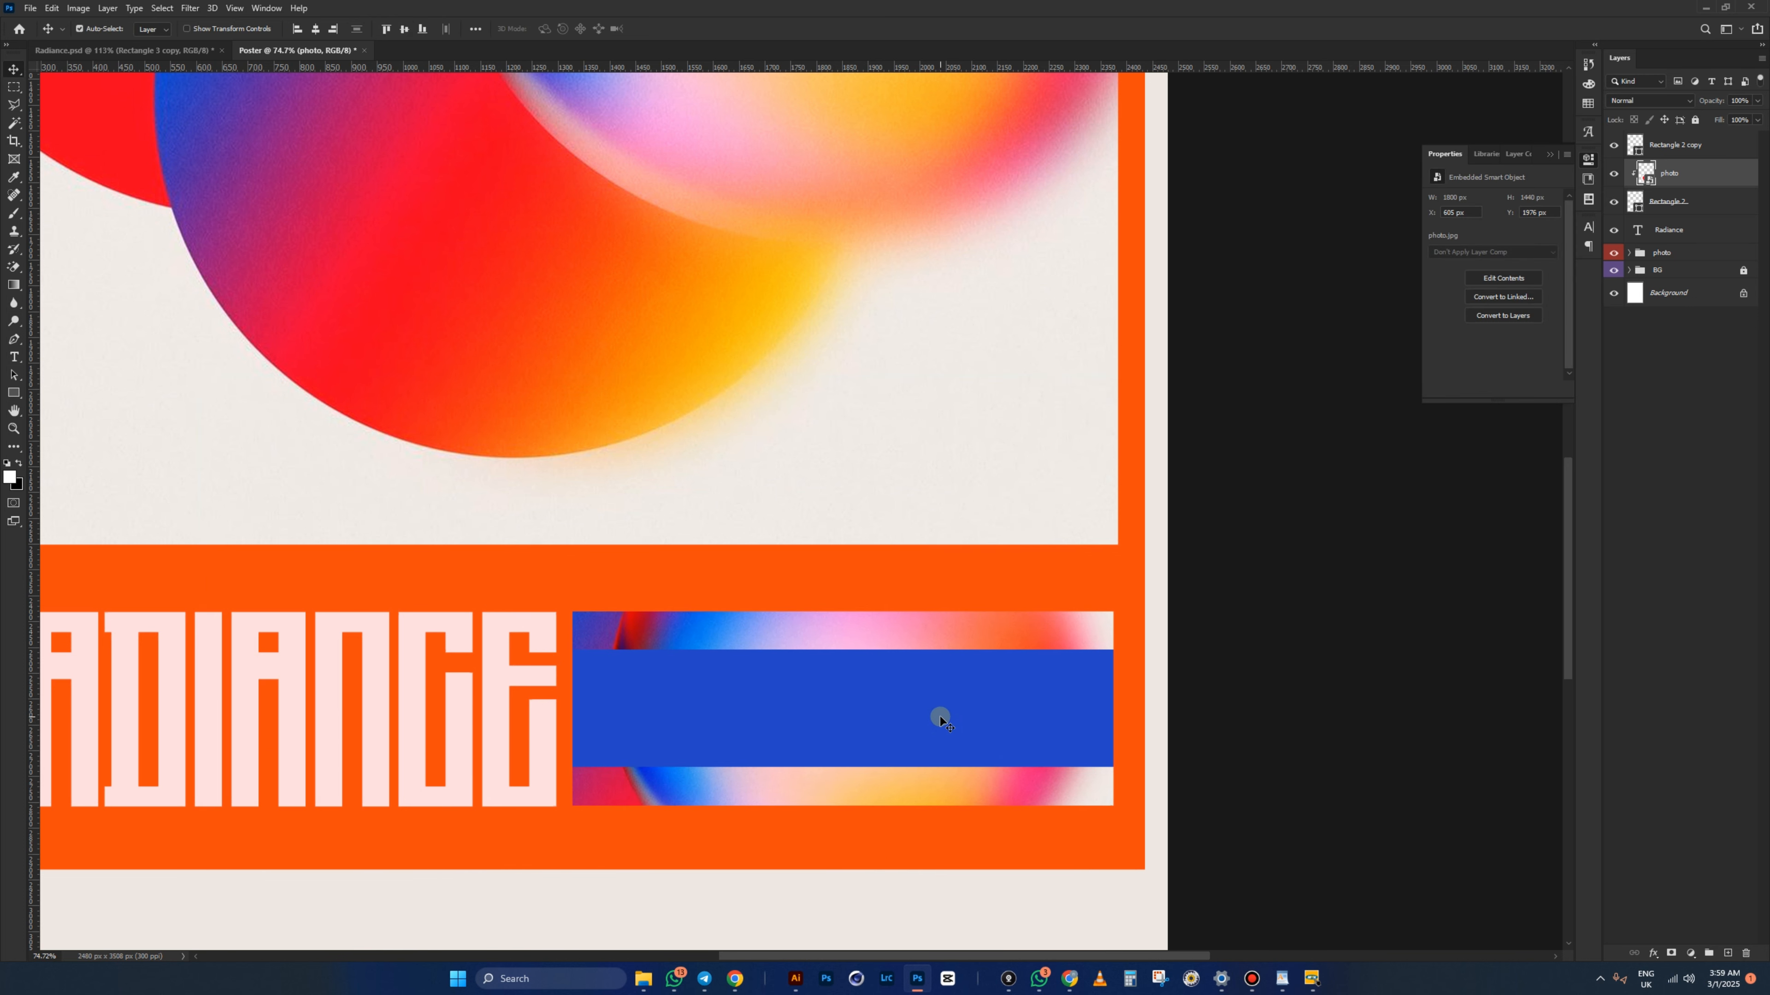
- After checking Radiance.psd, flip the photo horizontally and shift it to the right
{"action": "left_click", "coordinate": [163, 48]}
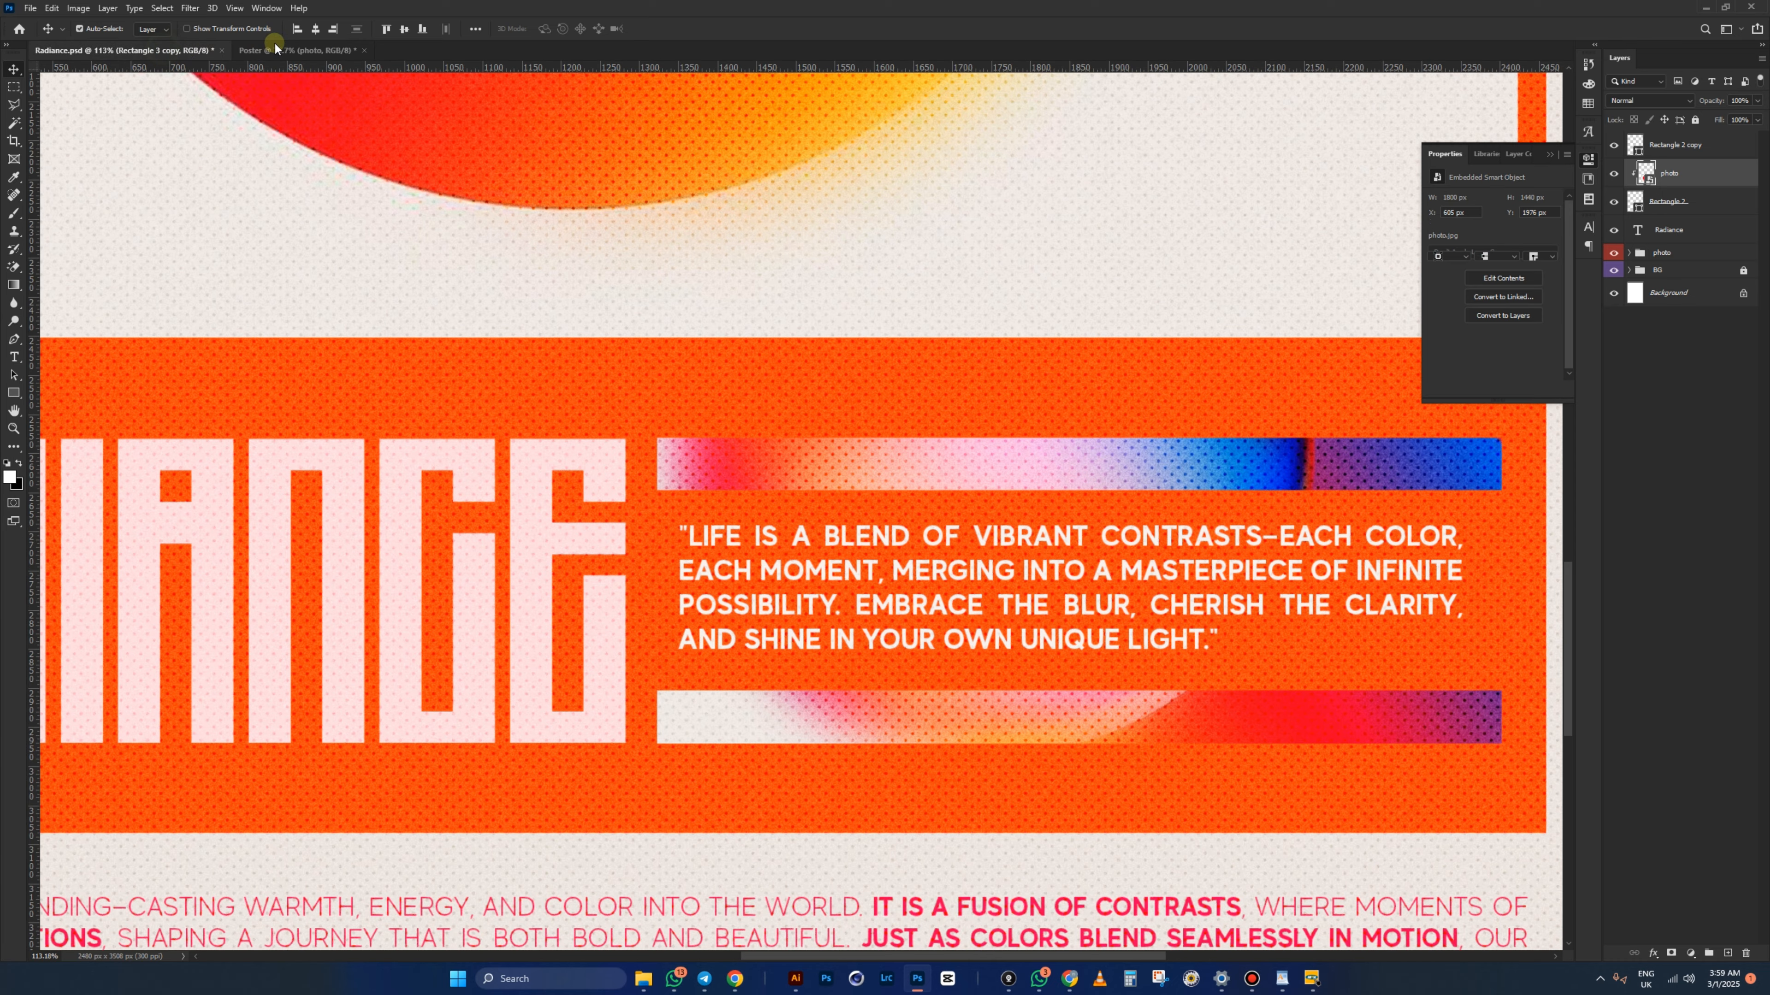
{"action": "left_click", "coordinate": [305, 52]}
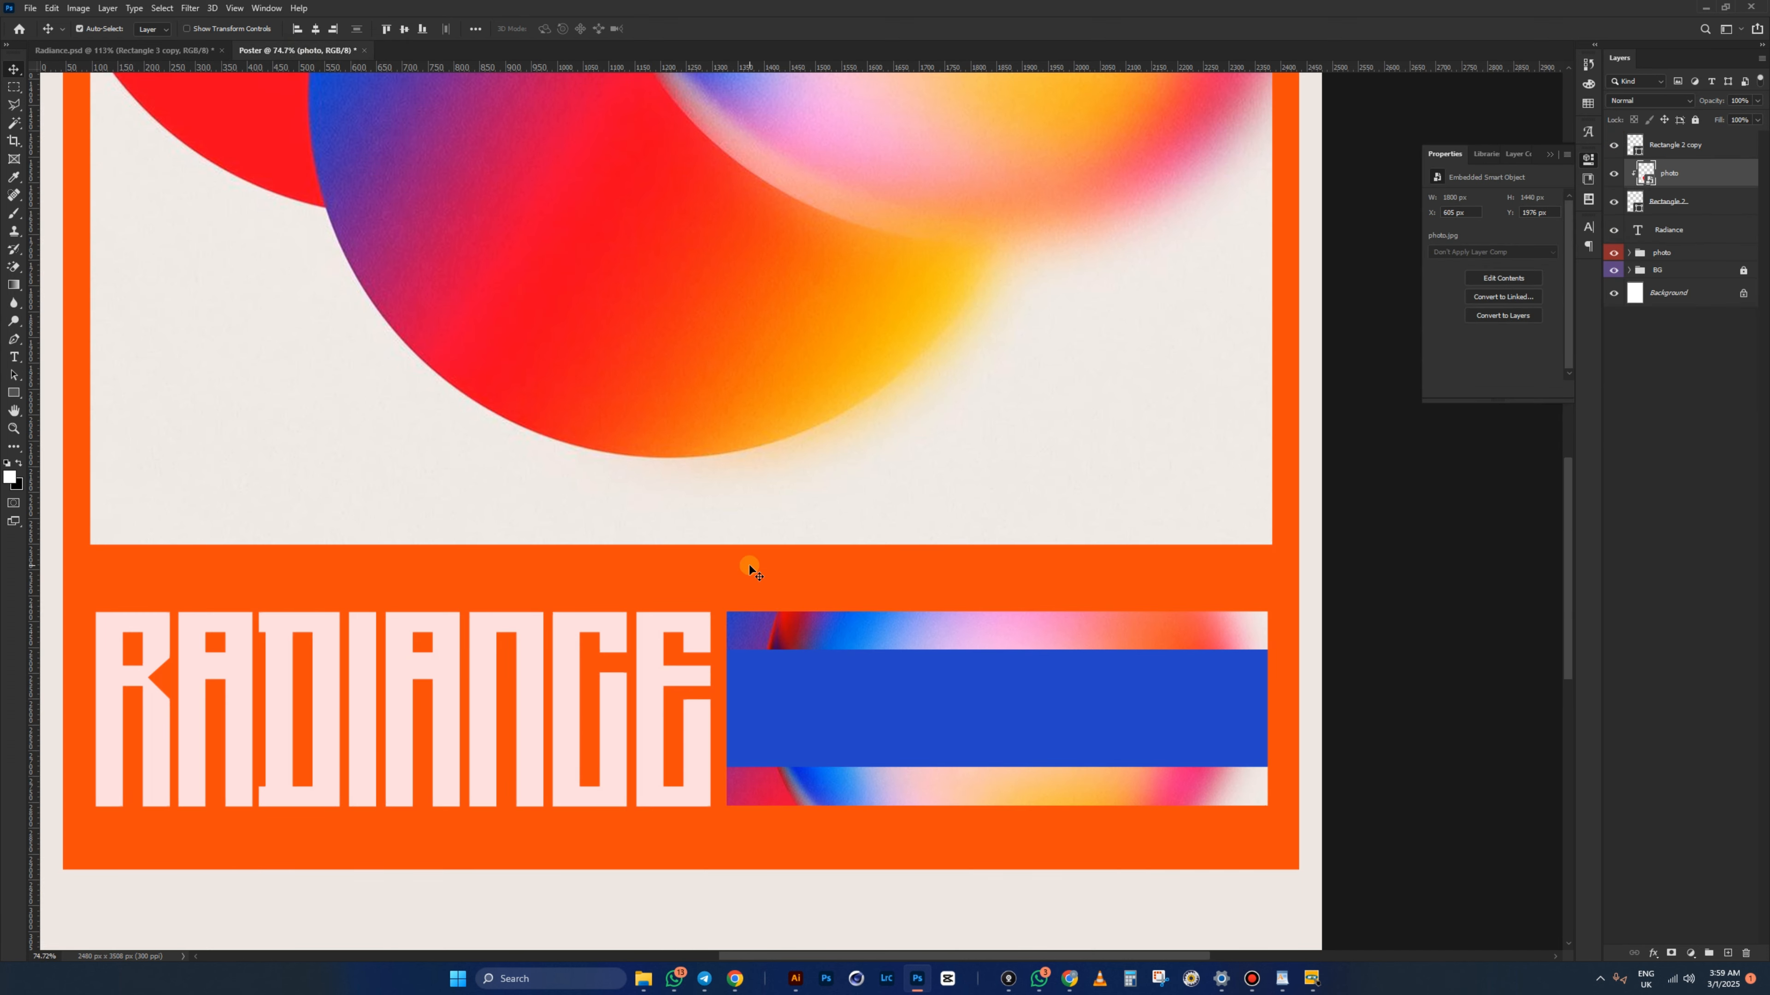
{"action": "key", "text": "ctrl+t"}
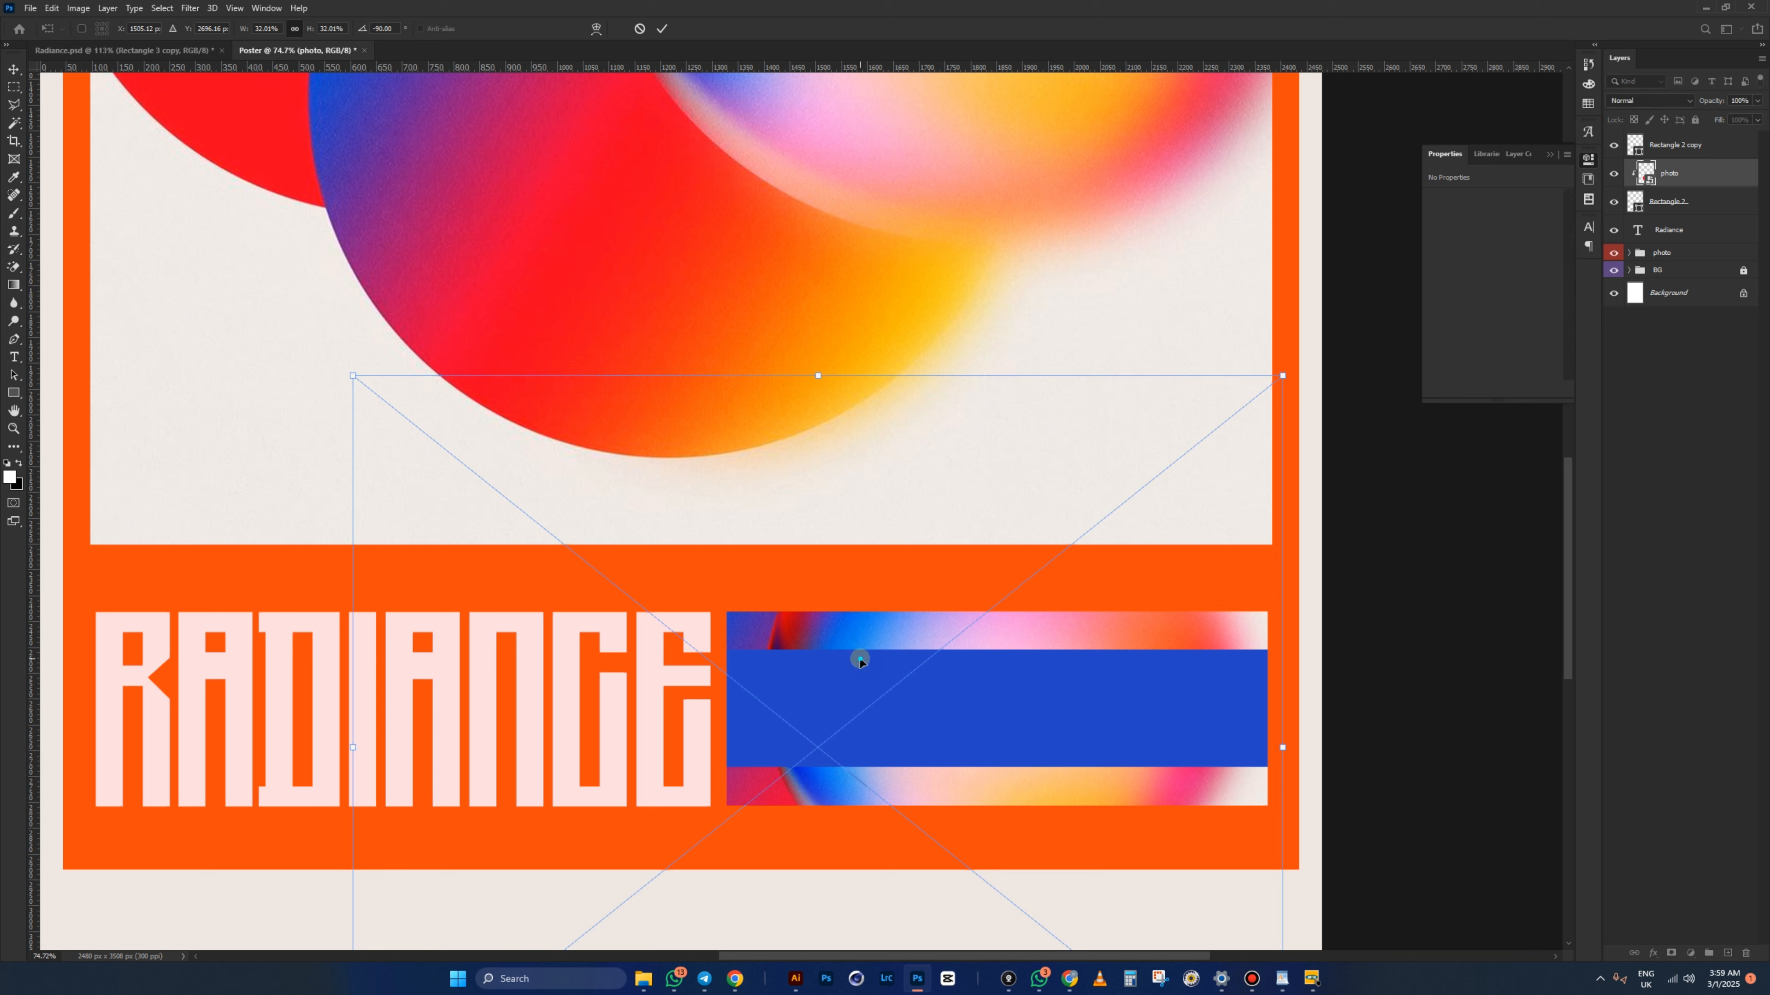
{"action": "right_click", "coordinate": [860, 659]}
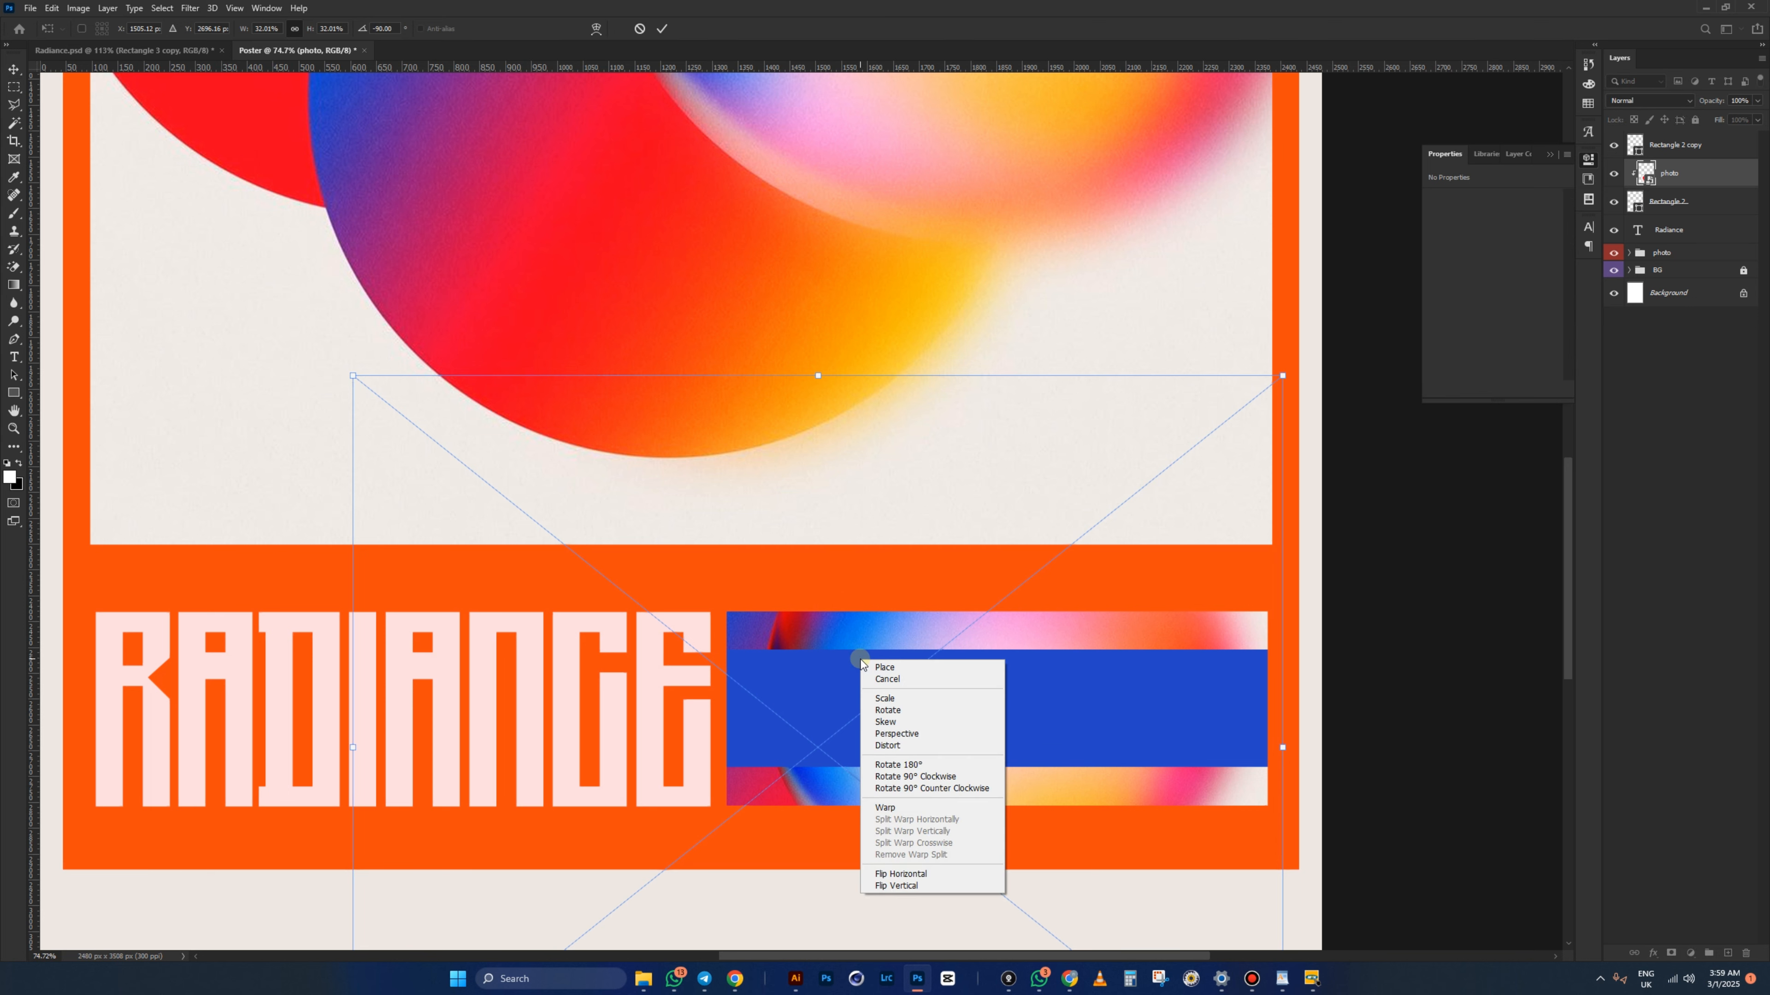
{"action": "left_click", "coordinate": [912, 876]}
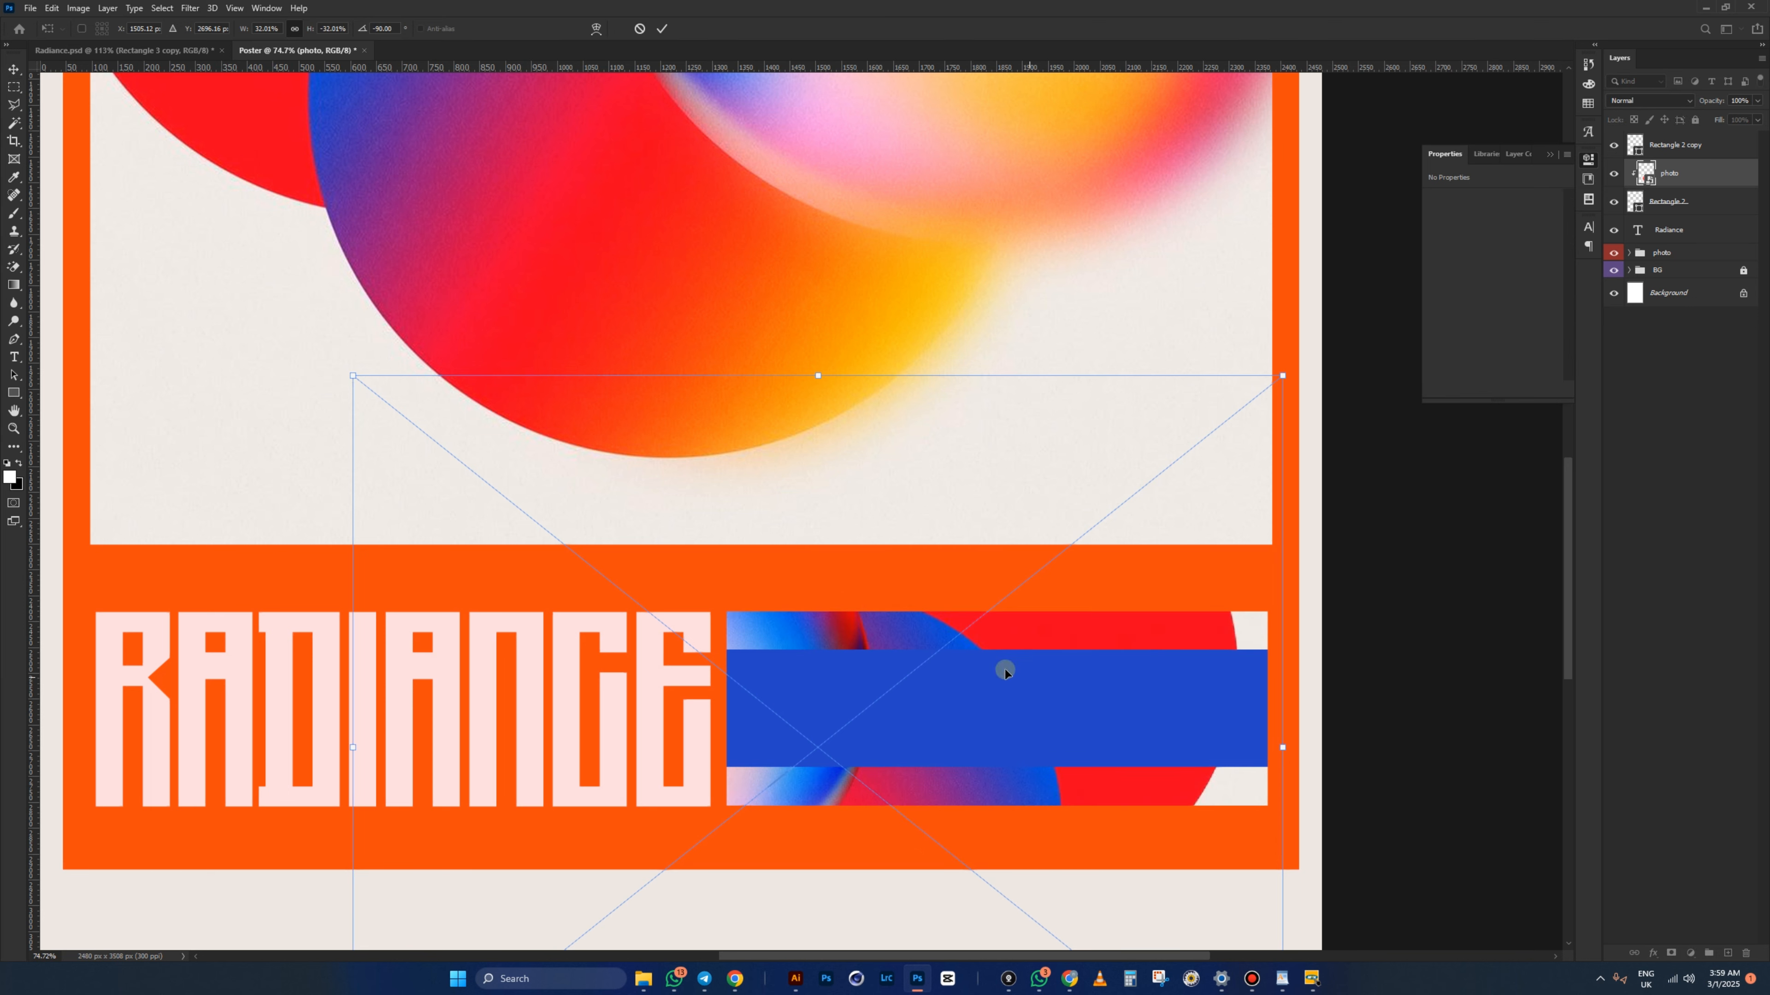
{"action": "left_click_drag", "start_coordinate": [1056, 656], "coordinate": [1214, 666]}
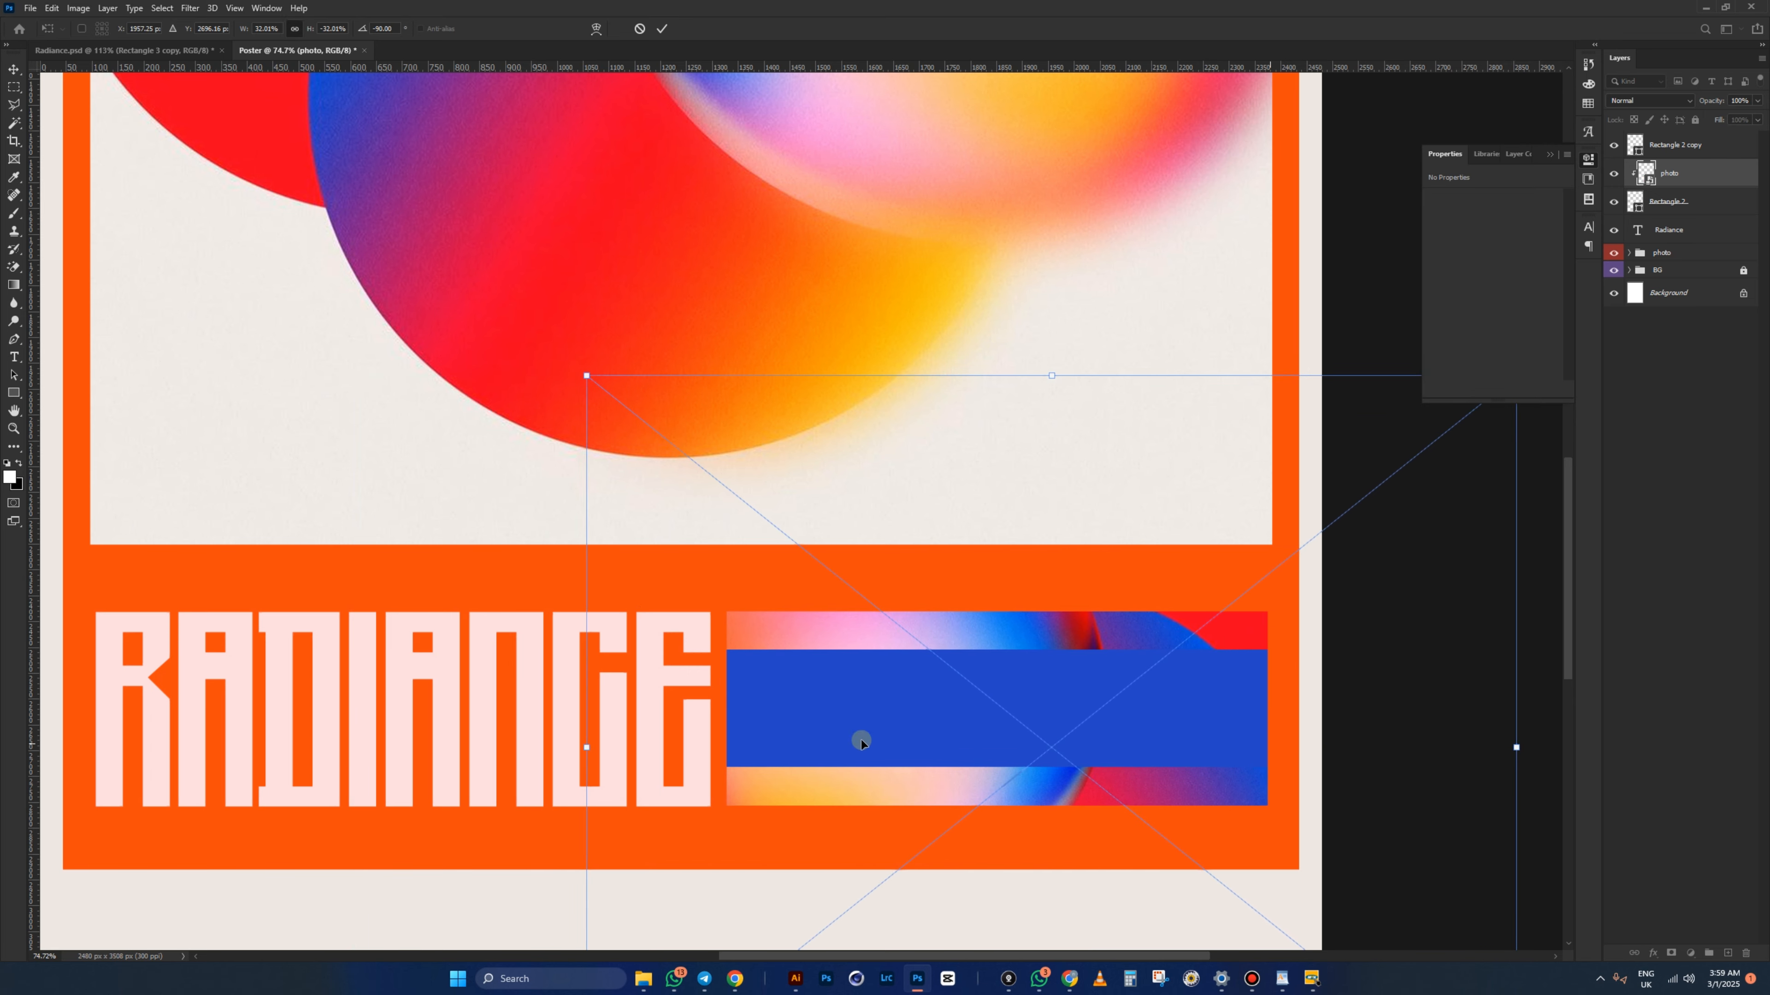
{"action": "mouse_move", "coordinate": [938, 647]}
{"action": "left_mouse_down"}
{"action": "mouse_move", "coordinate": [951, 673]}
{"action": "mouse_move", "coordinate": [1053, 667]}
{"action": "mouse_move", "coordinate": [971, 656]}
{"action": "left_mouse_up"}
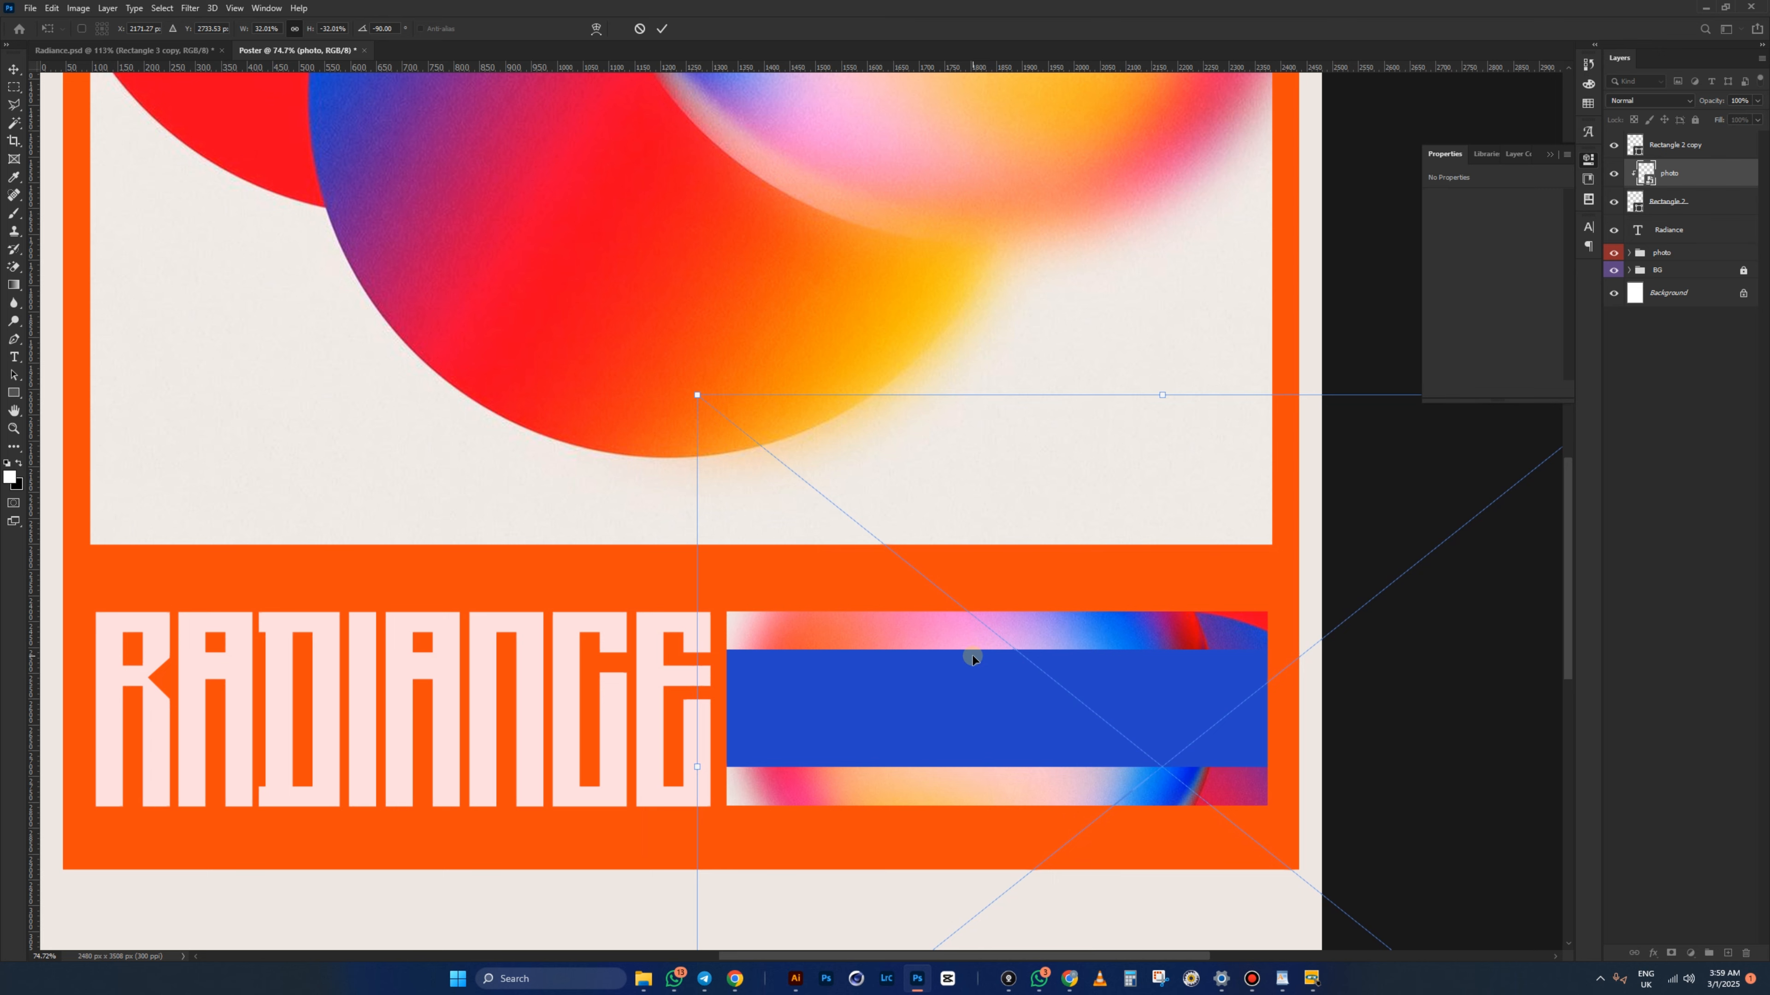
- Toggle the blue band off and on to check the photo, then select Rectangle 2 copy
{"action": "scroll", "coordinate": [907, 631], "scroll_direction": "down", "scroll_amount": 2}
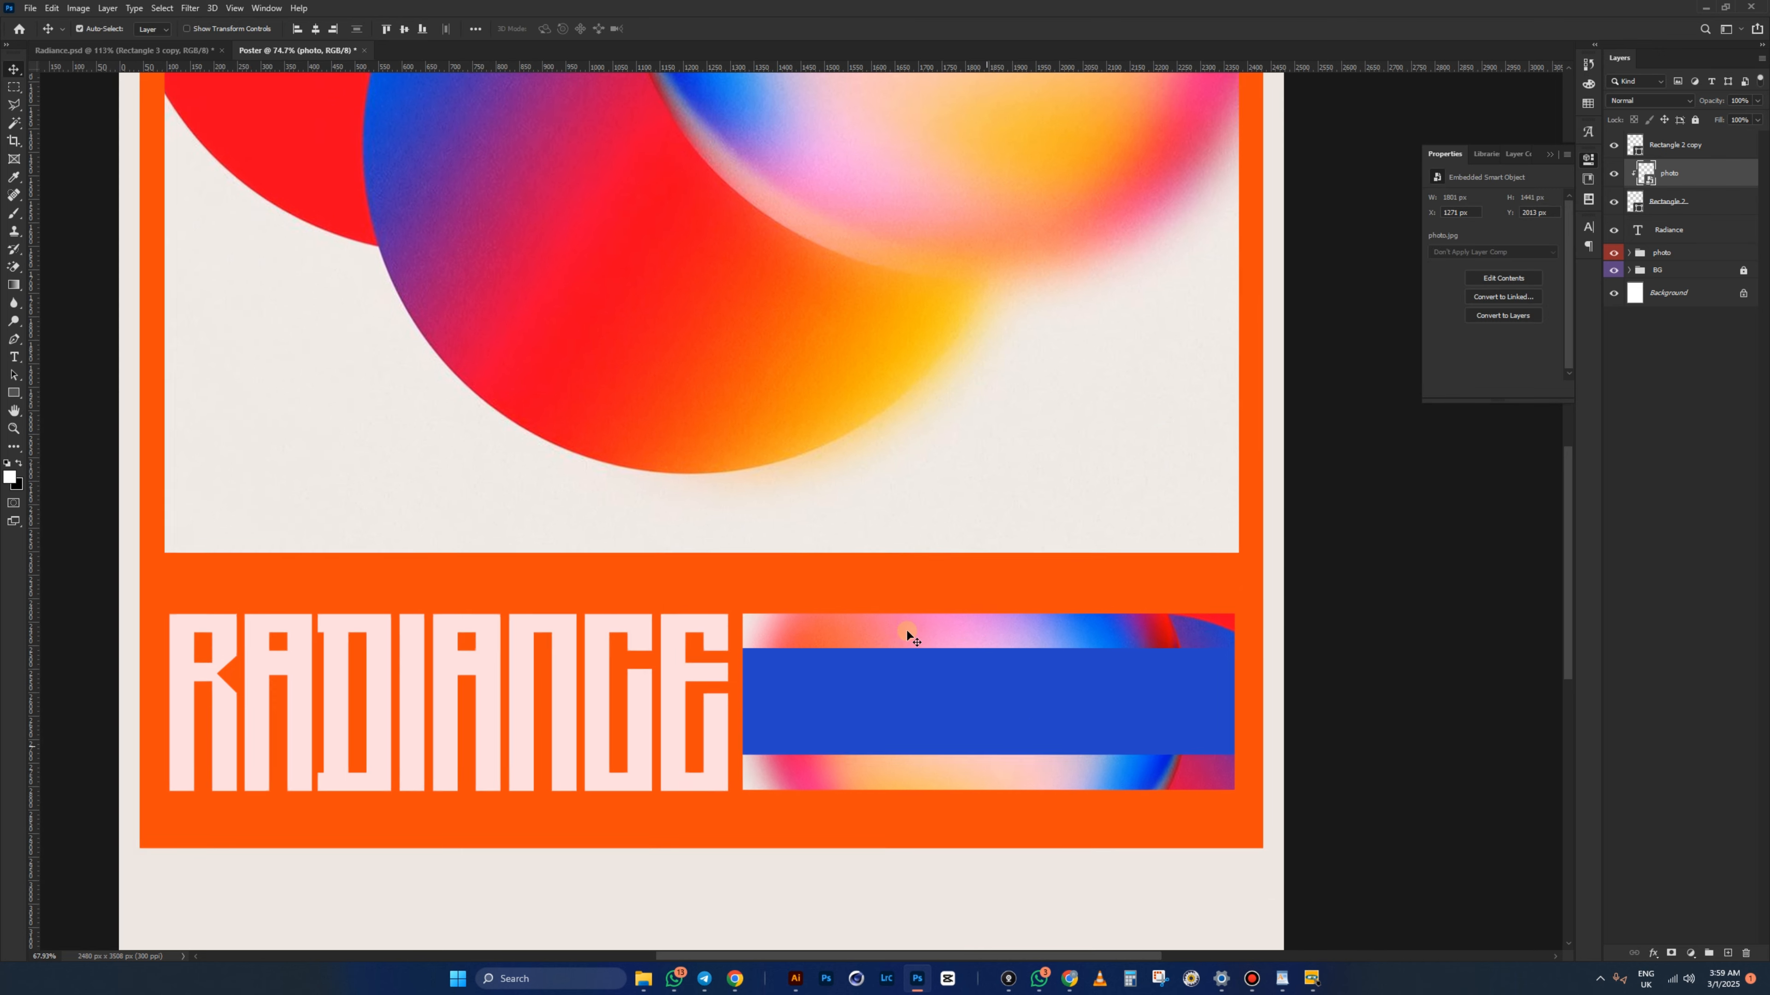
{"action": "scroll", "coordinate": [1175, 798], "scroll_direction": "up", "scroll_amount": 2}
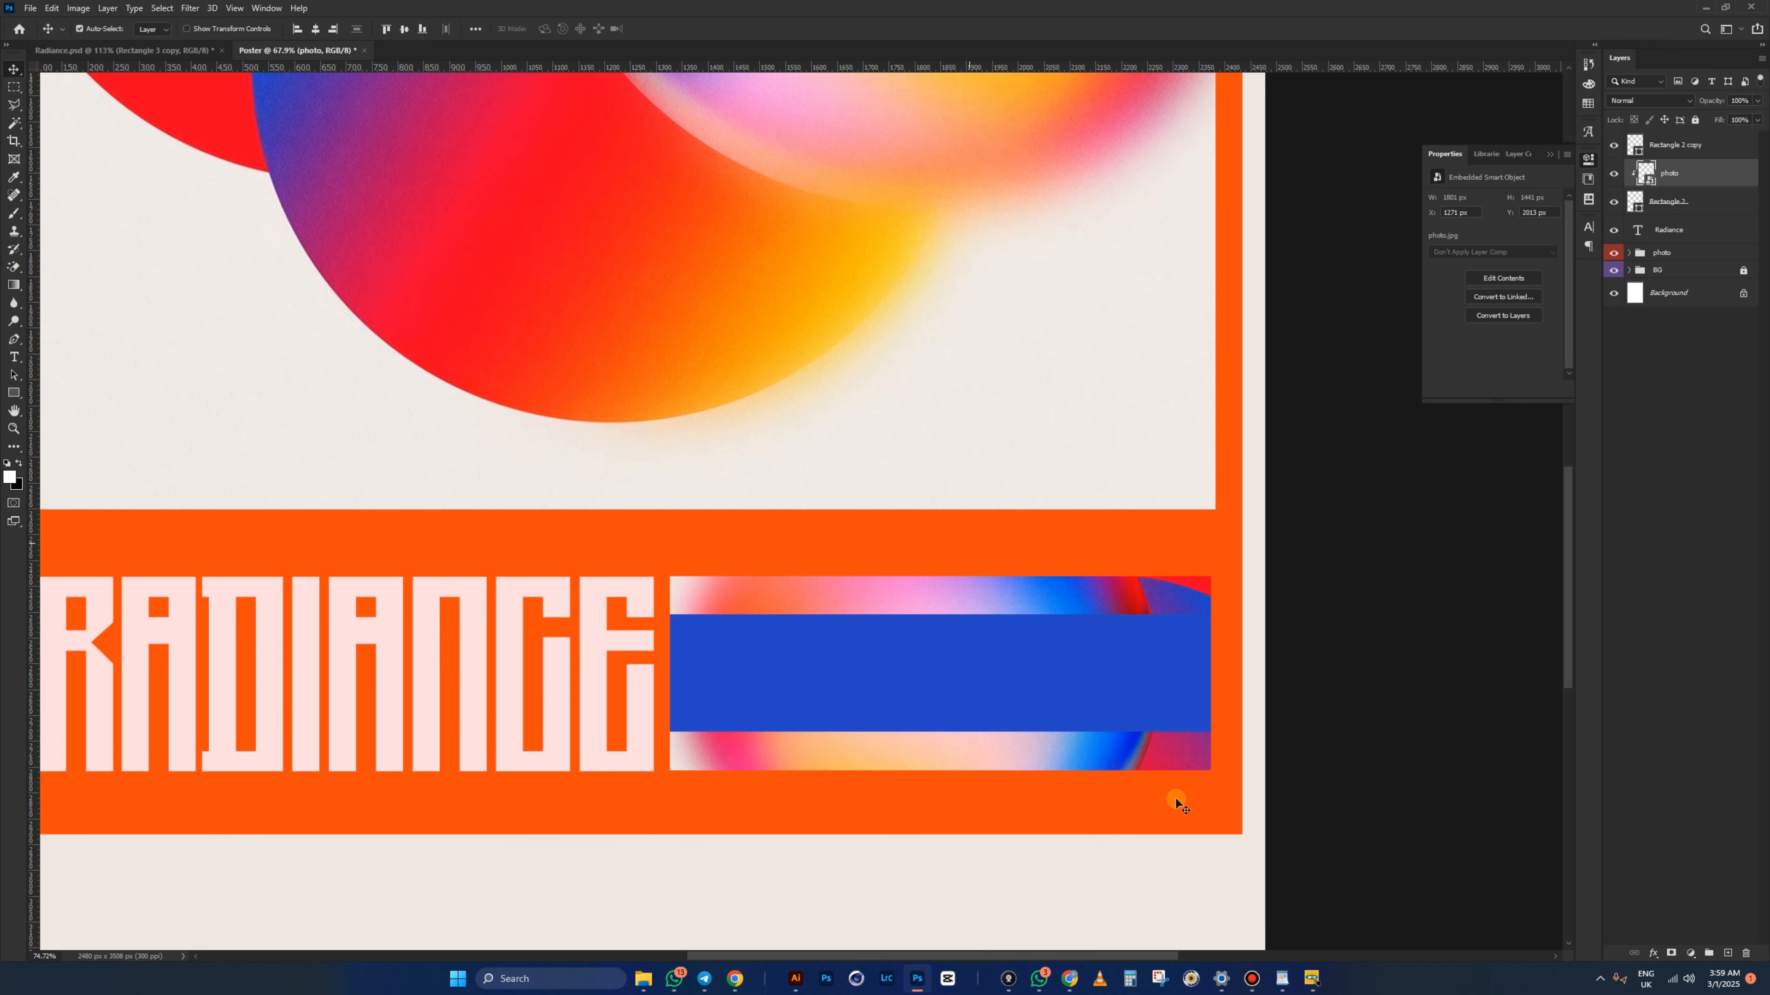
{"action": "left_click", "coordinate": [1615, 145]}
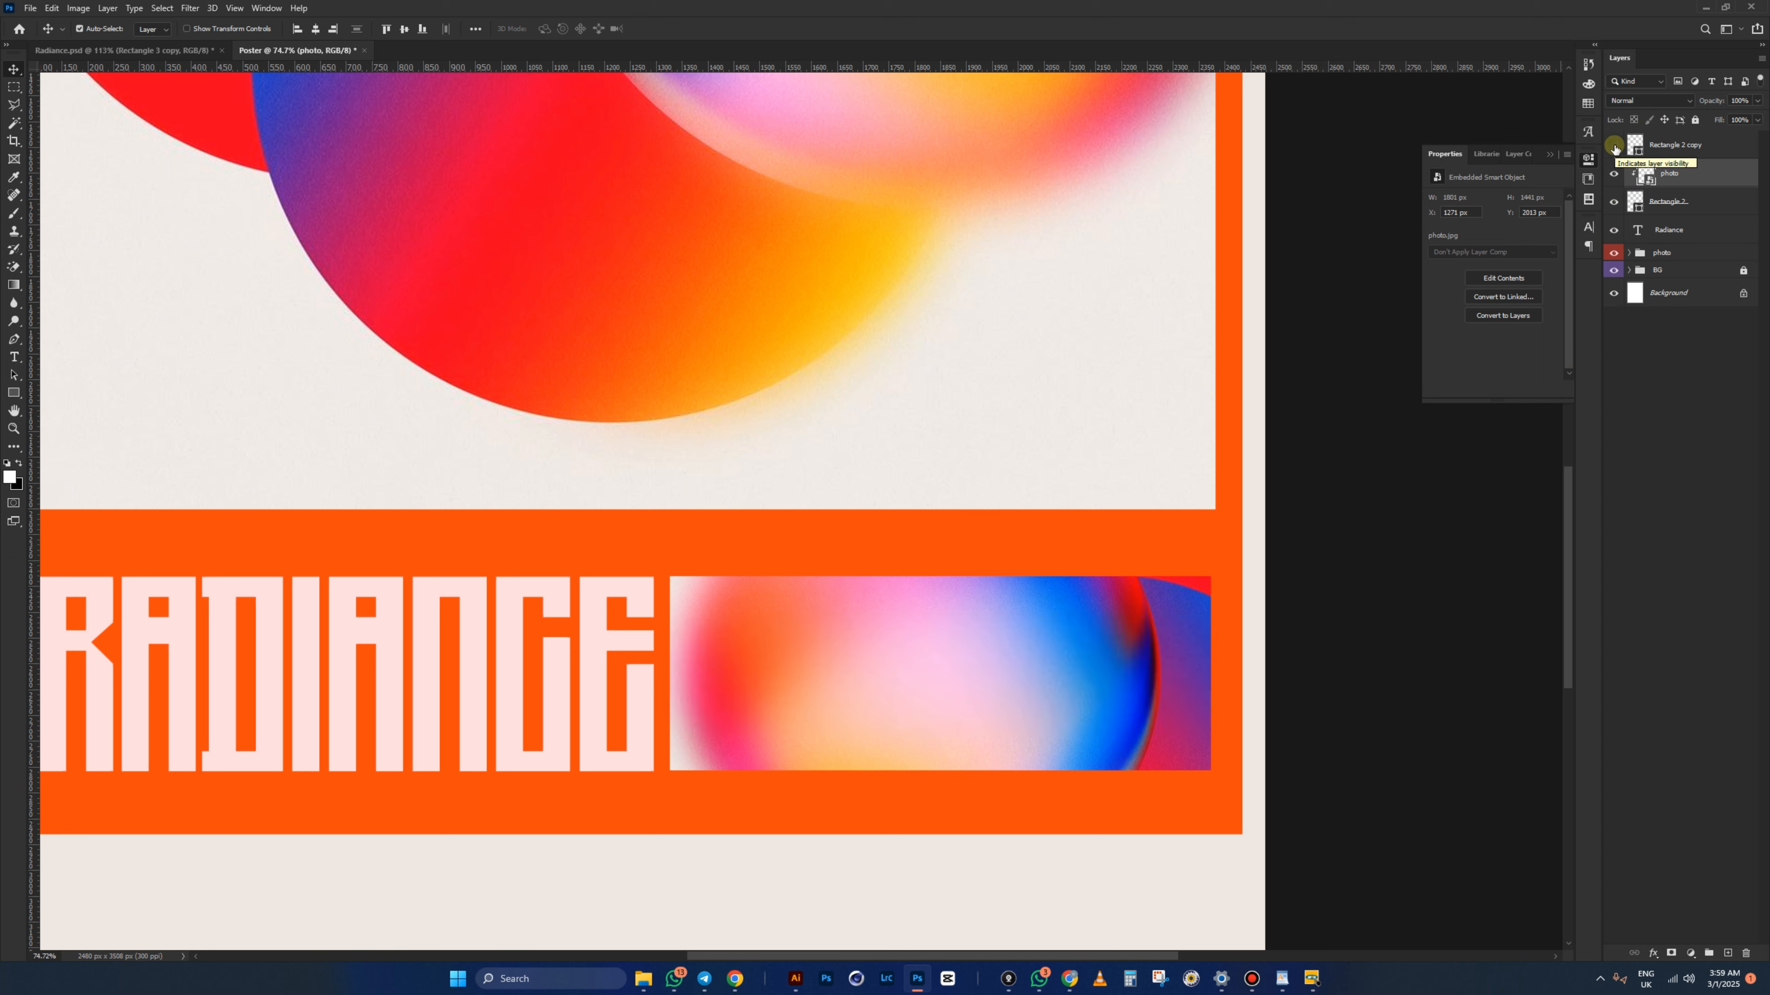
{"action": "left_click", "coordinate": [1615, 147]}
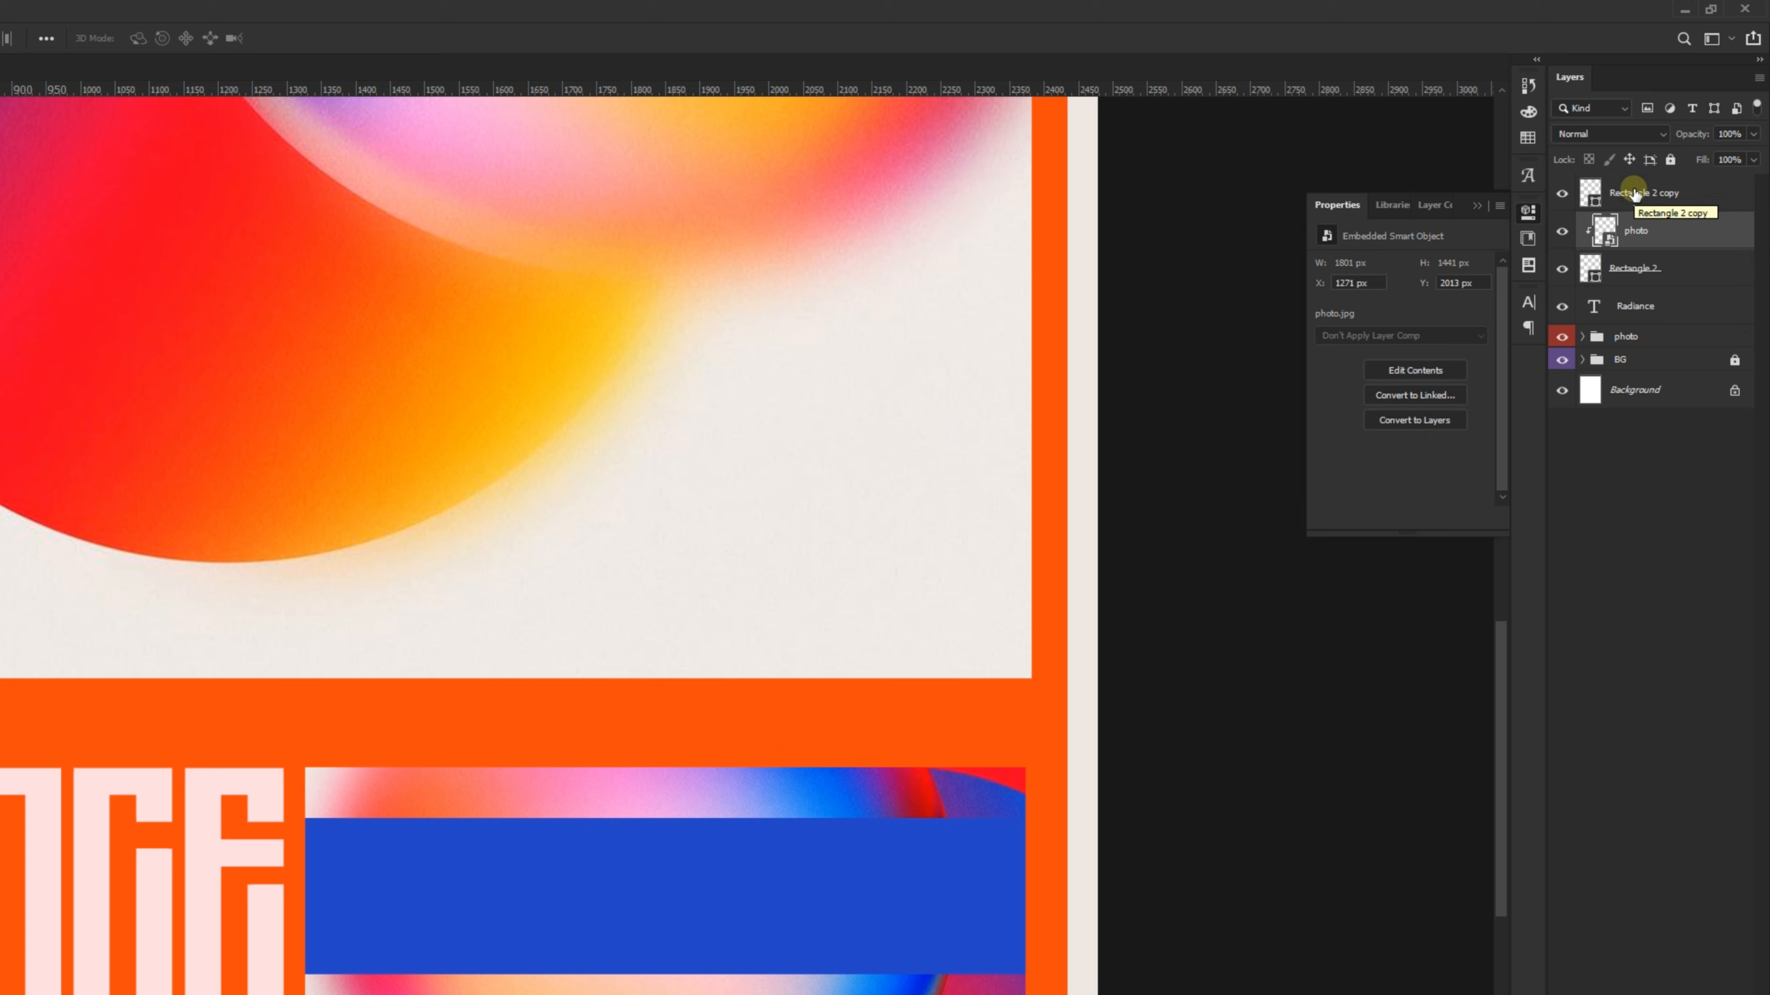
{"action": "left_click", "coordinate": [1634, 193]}
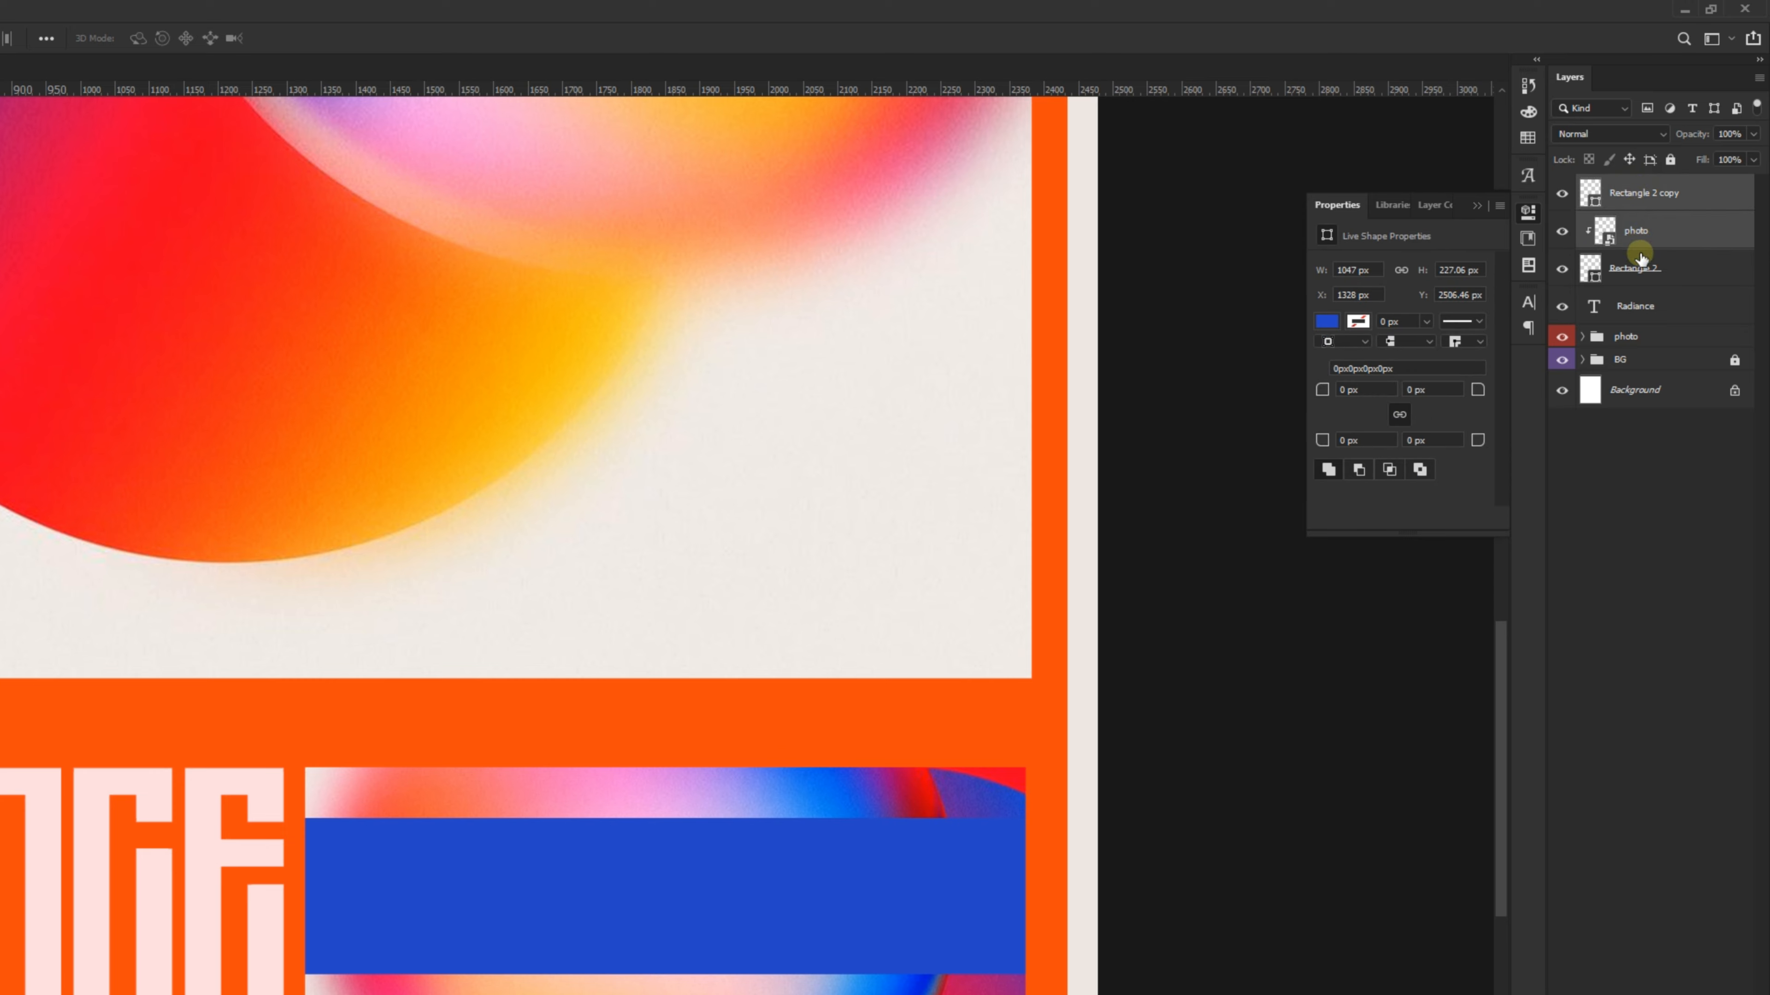
- Group Rectangle 2 copy, the photo and Rectangle 2 as 'small image', then select Rectangle 2 copy inside it
{"action": "left_click", "coordinate": [1638, 272], "text": "shift"}
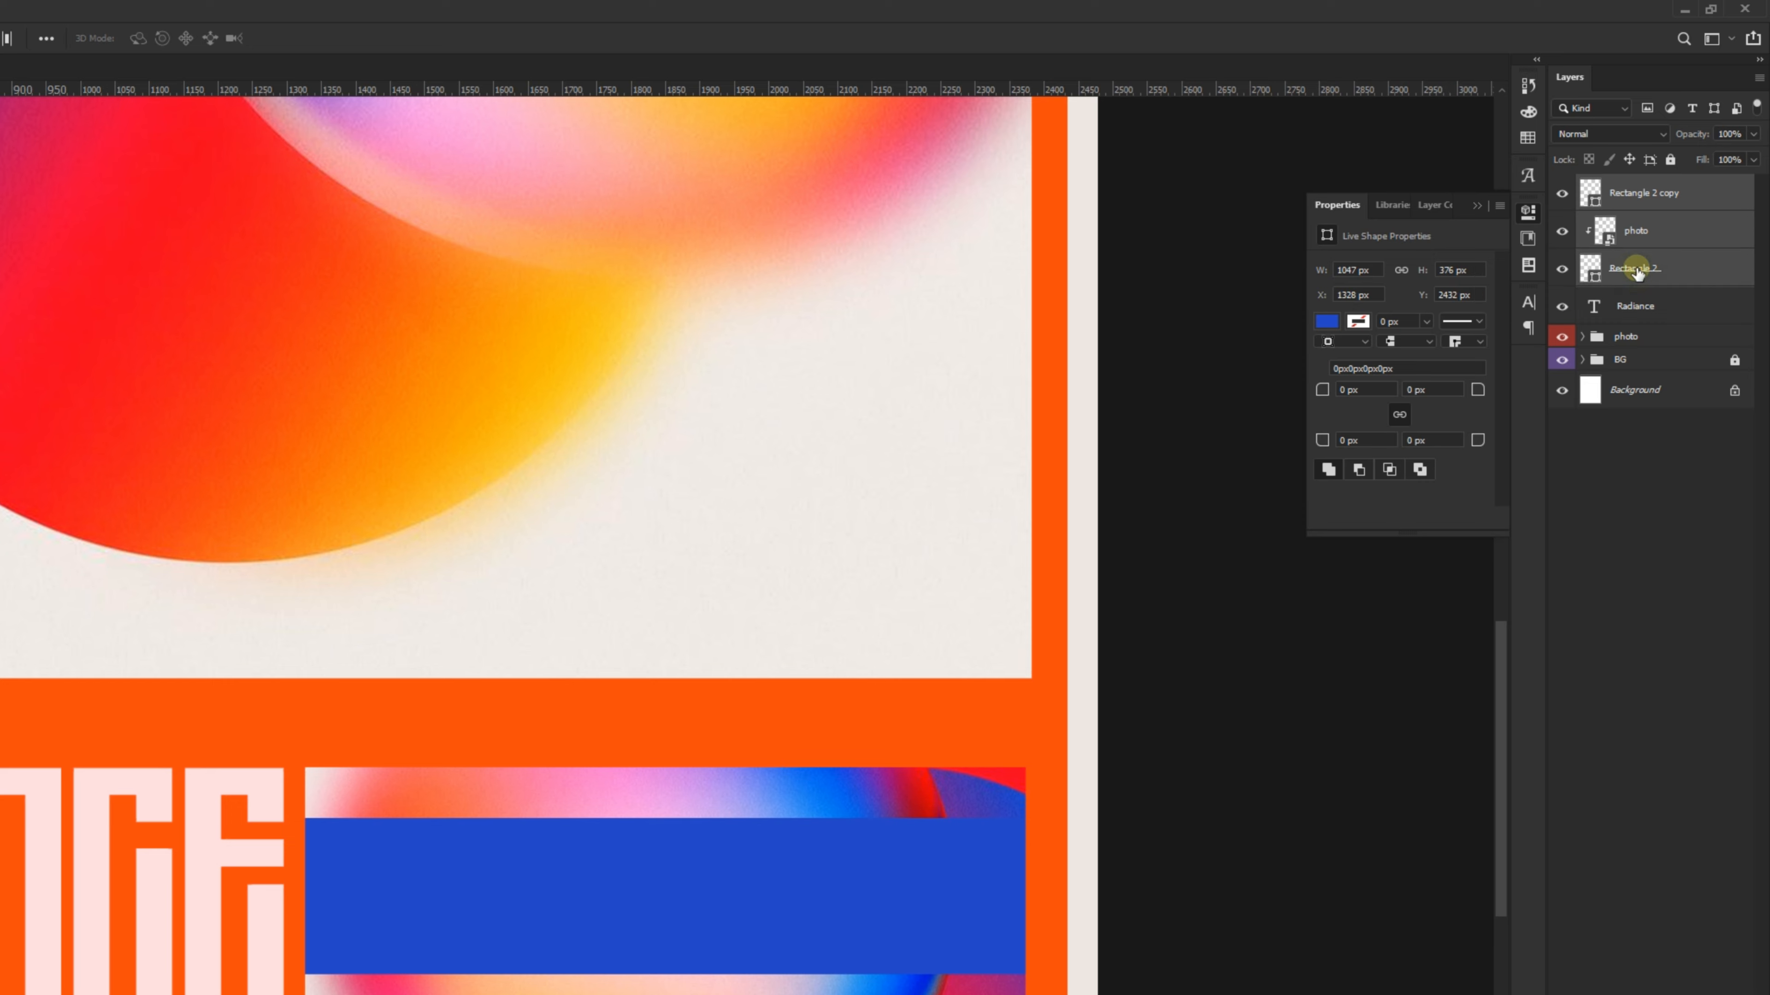
{"action": "key", "text": "ctrl+g"}
{"action": "double_click", "coordinate": [1630, 192]}
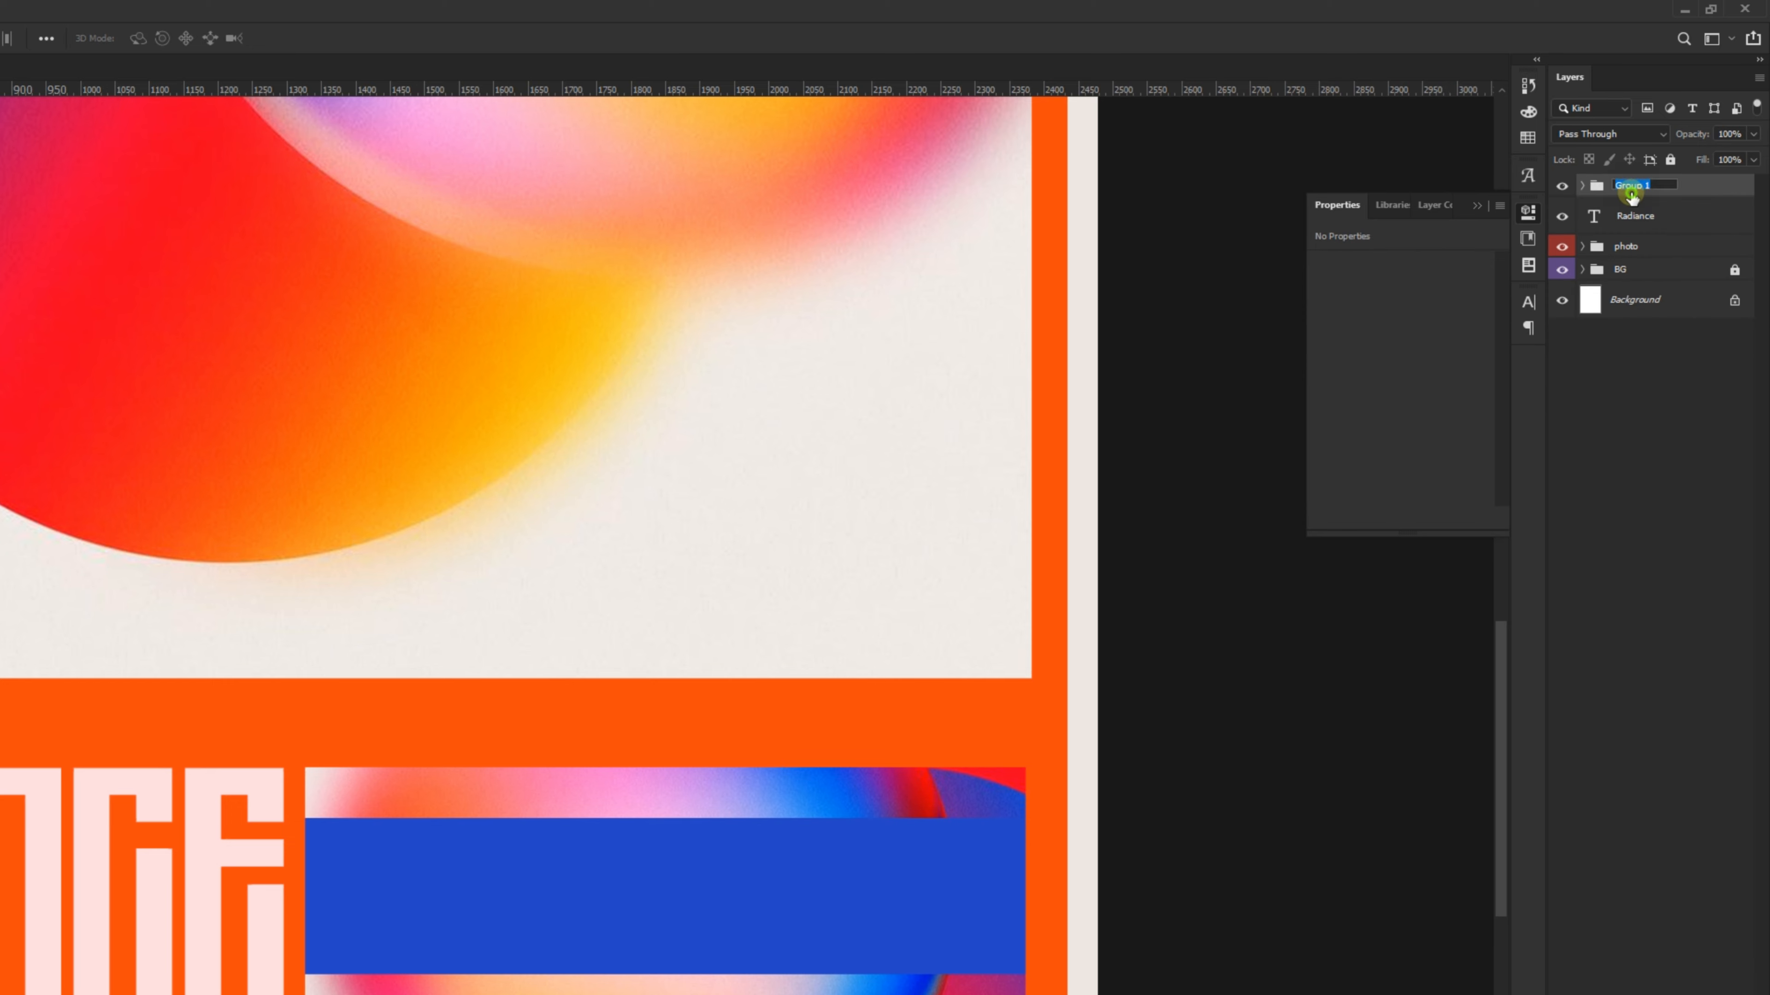
{"action": "type", "text": "small image"}
{"action": "left_click", "coordinate": [1632, 198]}
{"action": "left_click", "coordinate": [1581, 186]}
{"action": "left_click", "coordinate": [1618, 227]}
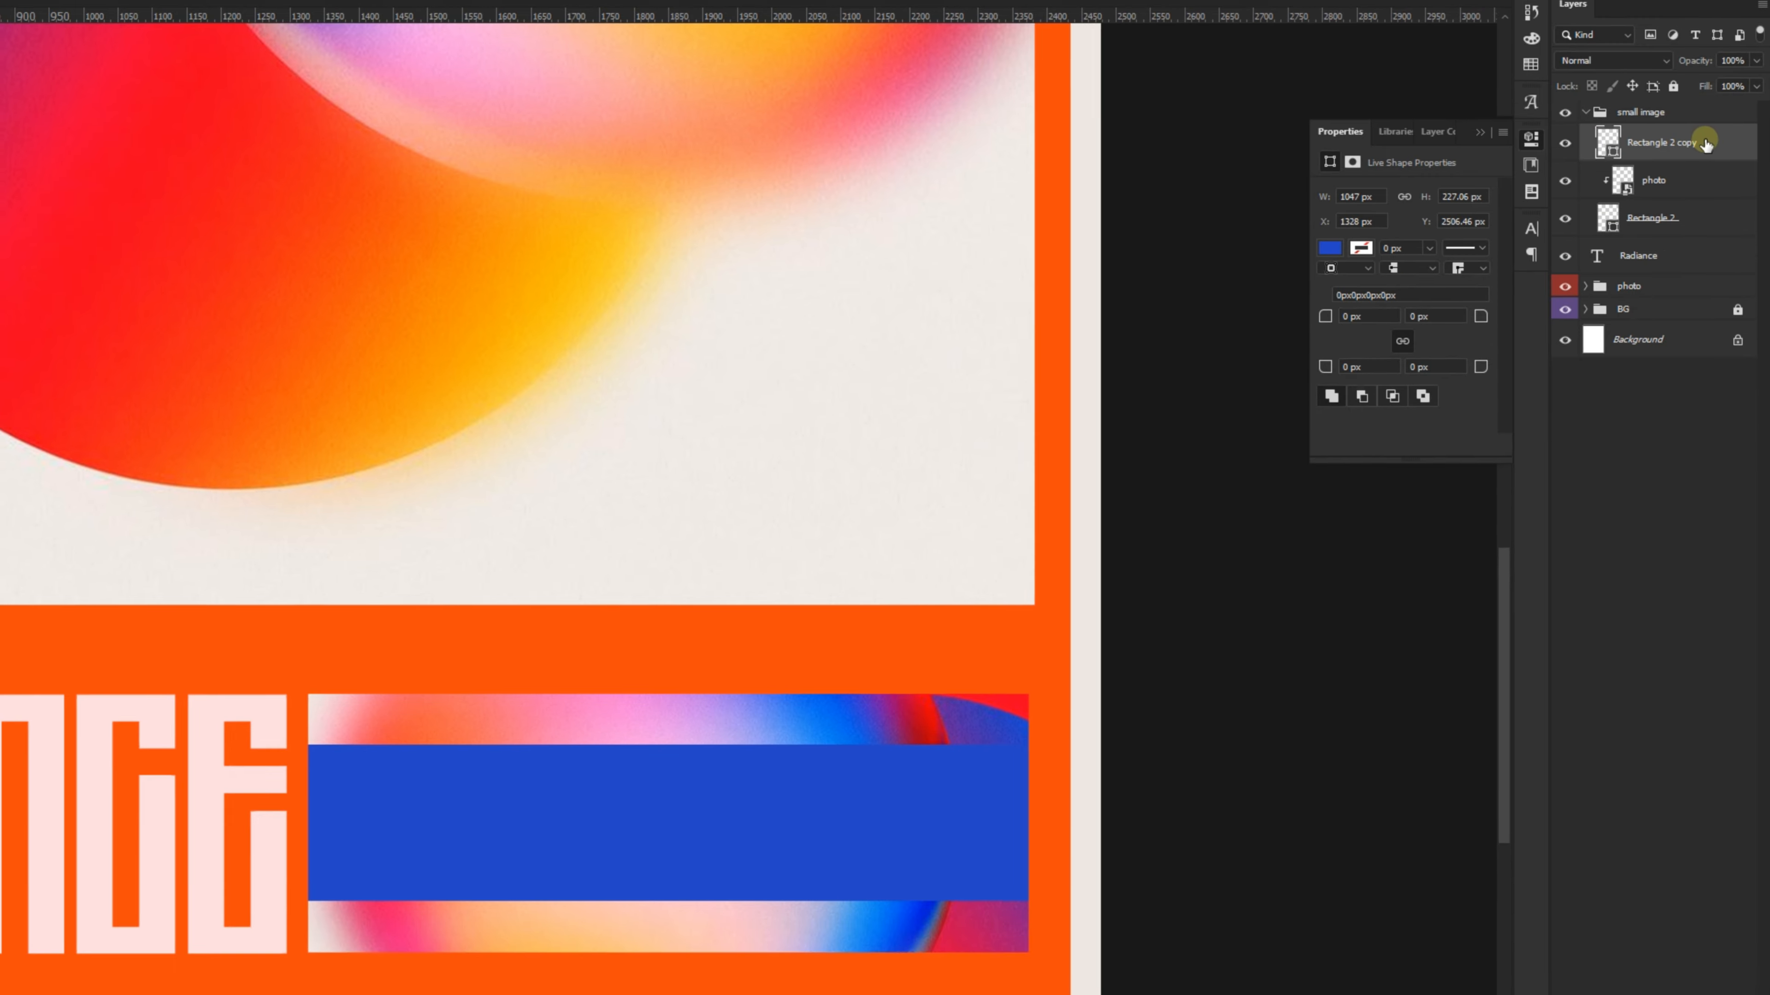
- Give Rectangle 2 copy a Shallow knockout with 0% fill opacity in its Blending Options
{"action": "left_click", "coordinate": [1626, 975]}
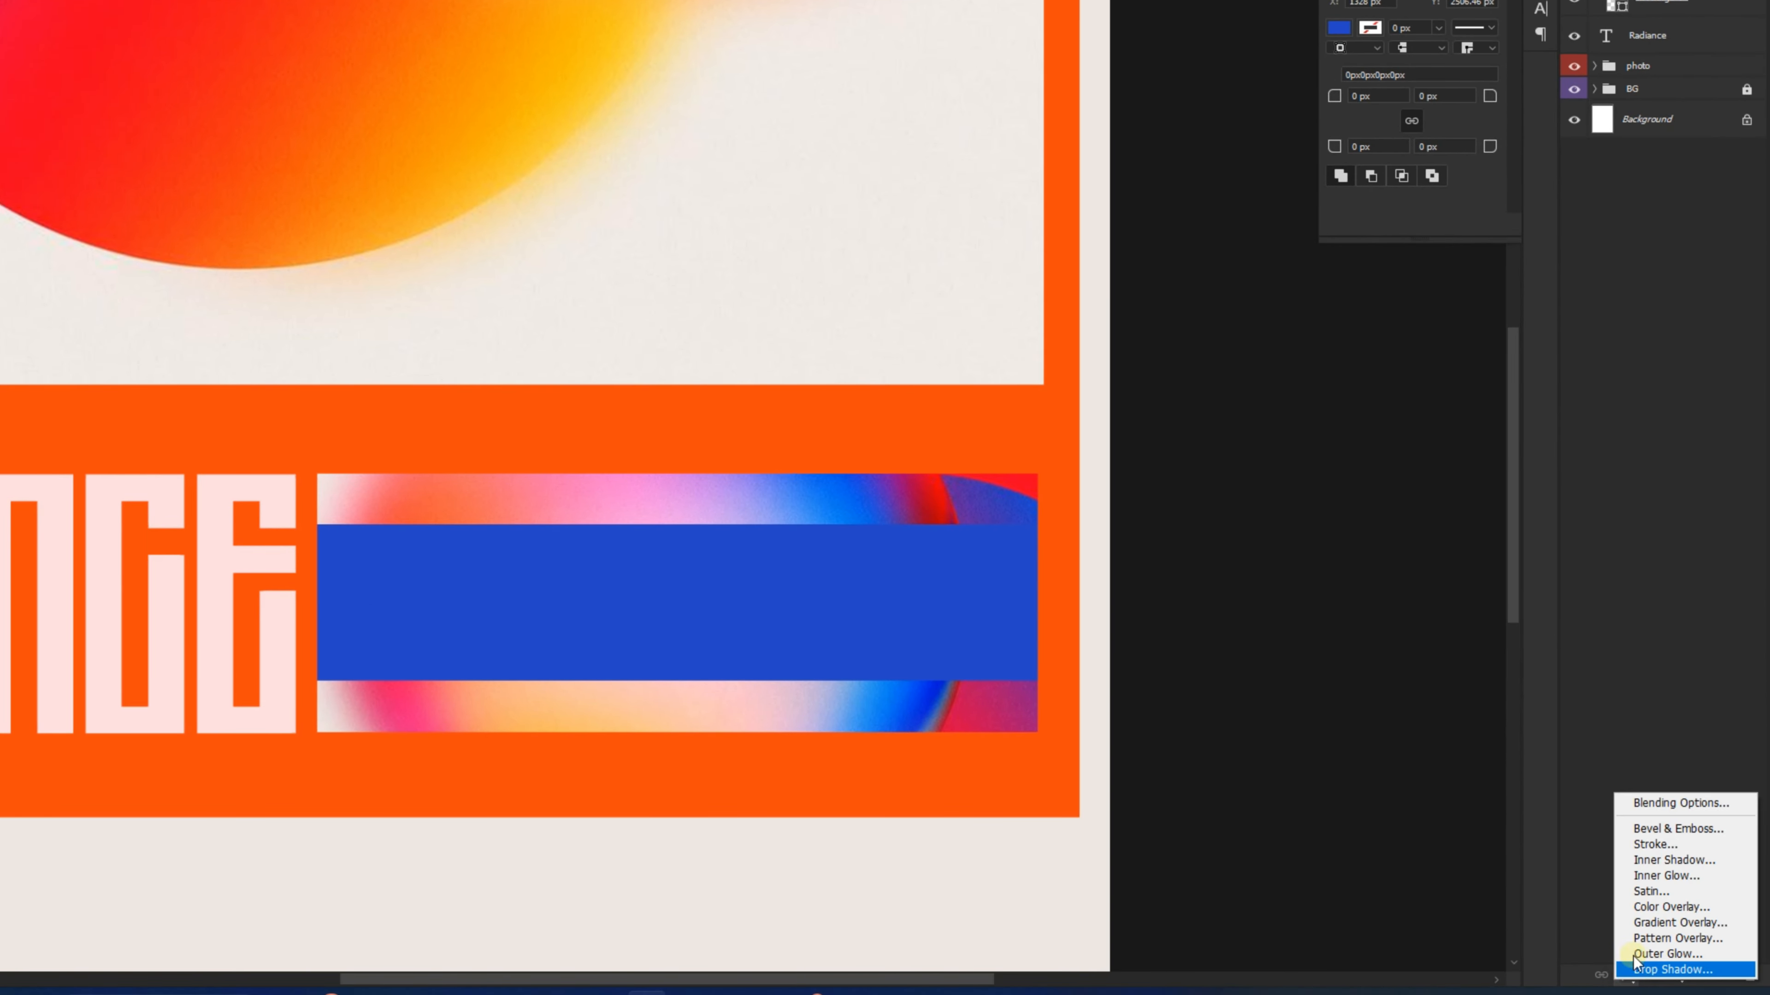
{"action": "left_click", "coordinate": [1663, 809]}
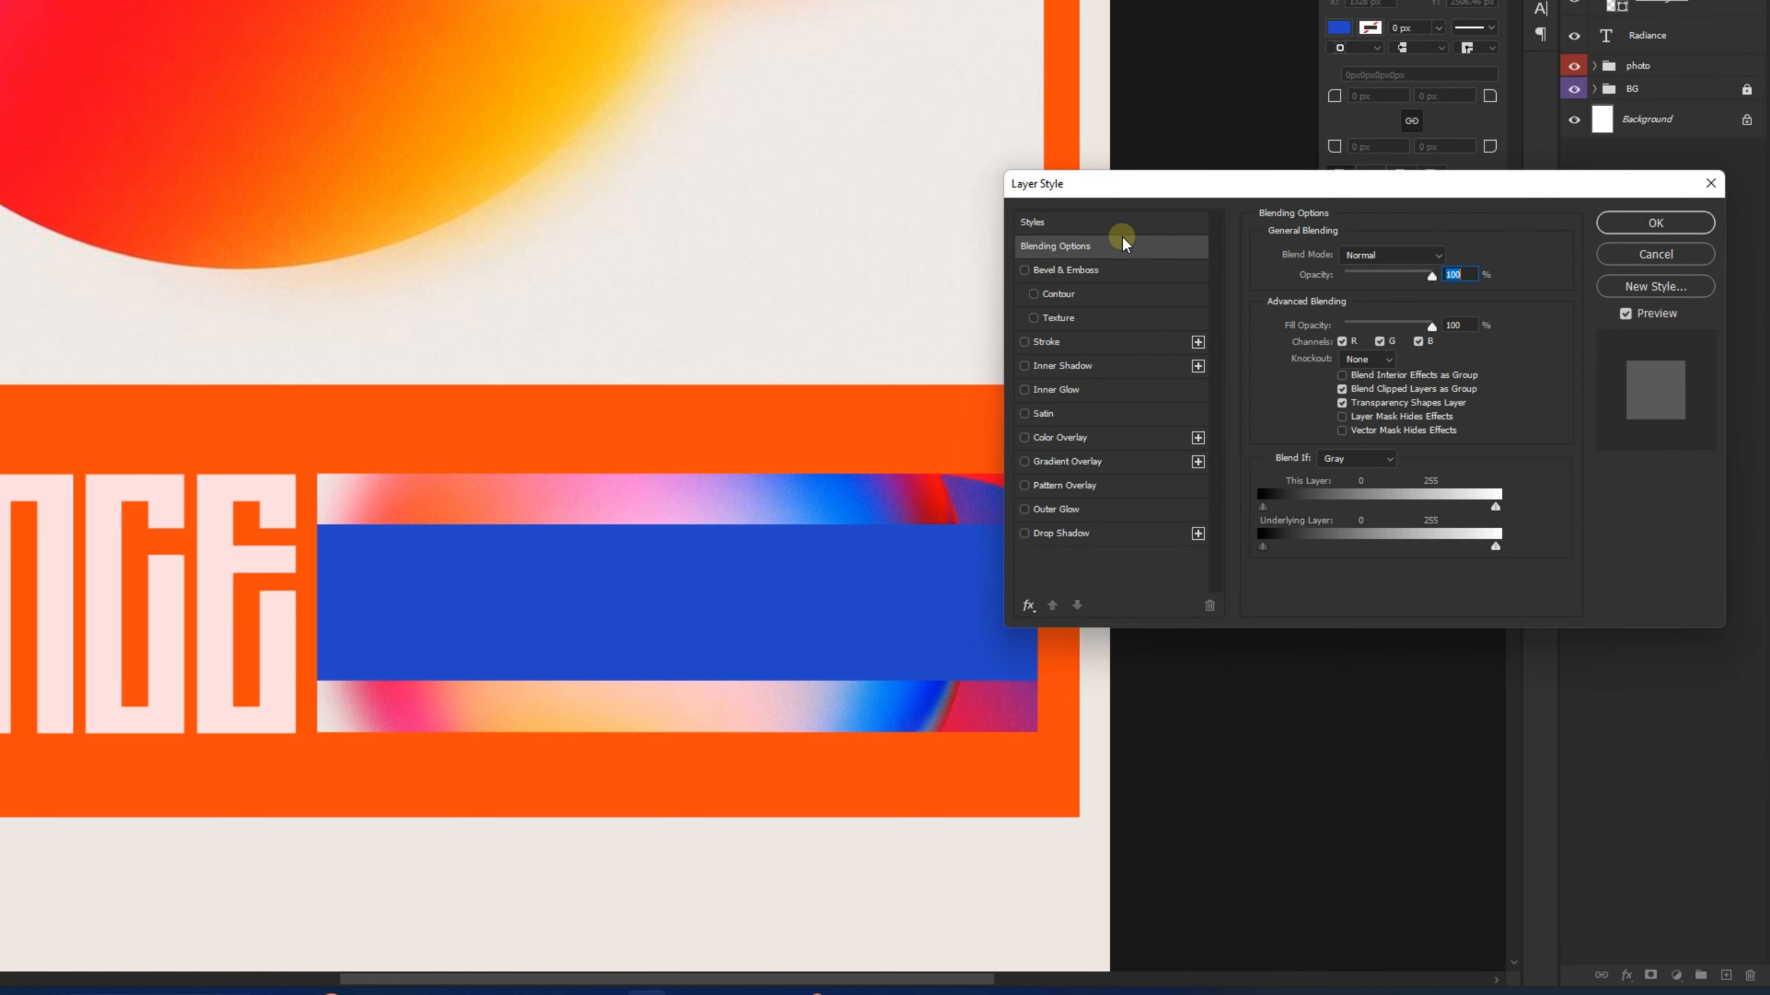
{"action": "left_click_drag", "start_coordinate": [1132, 184], "coordinate": [430, 9]}
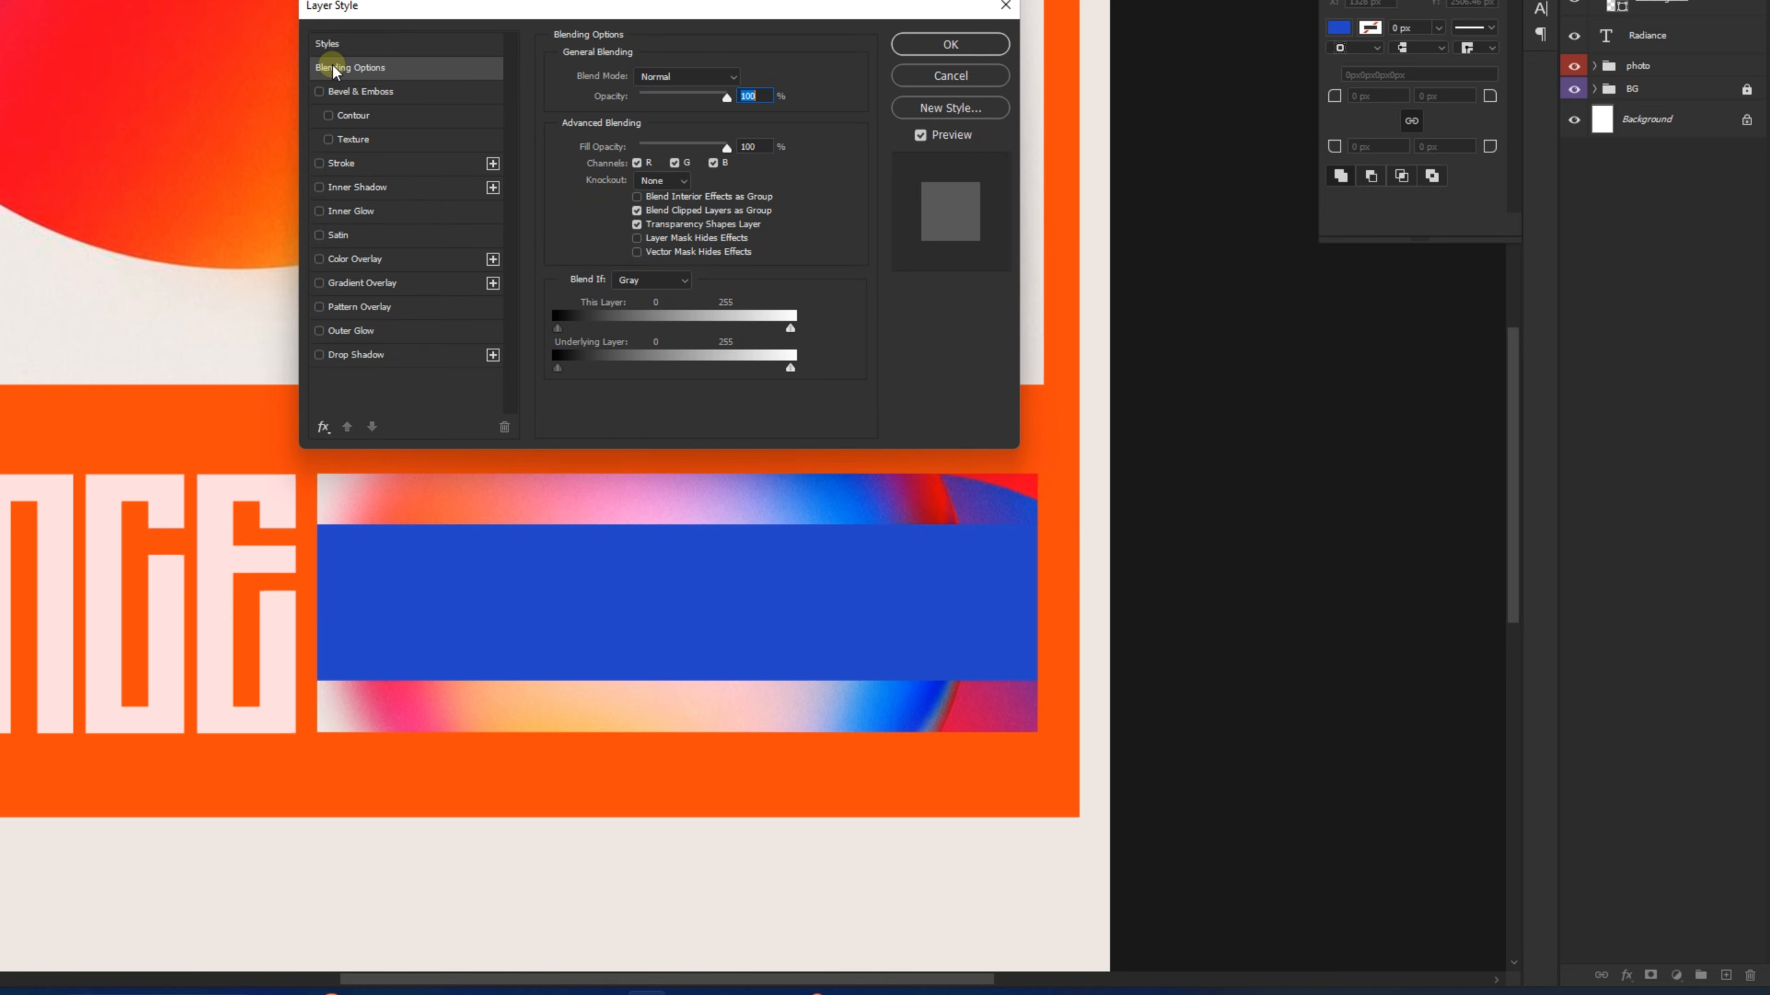
{"action": "left_click", "coordinate": [367, 64]}
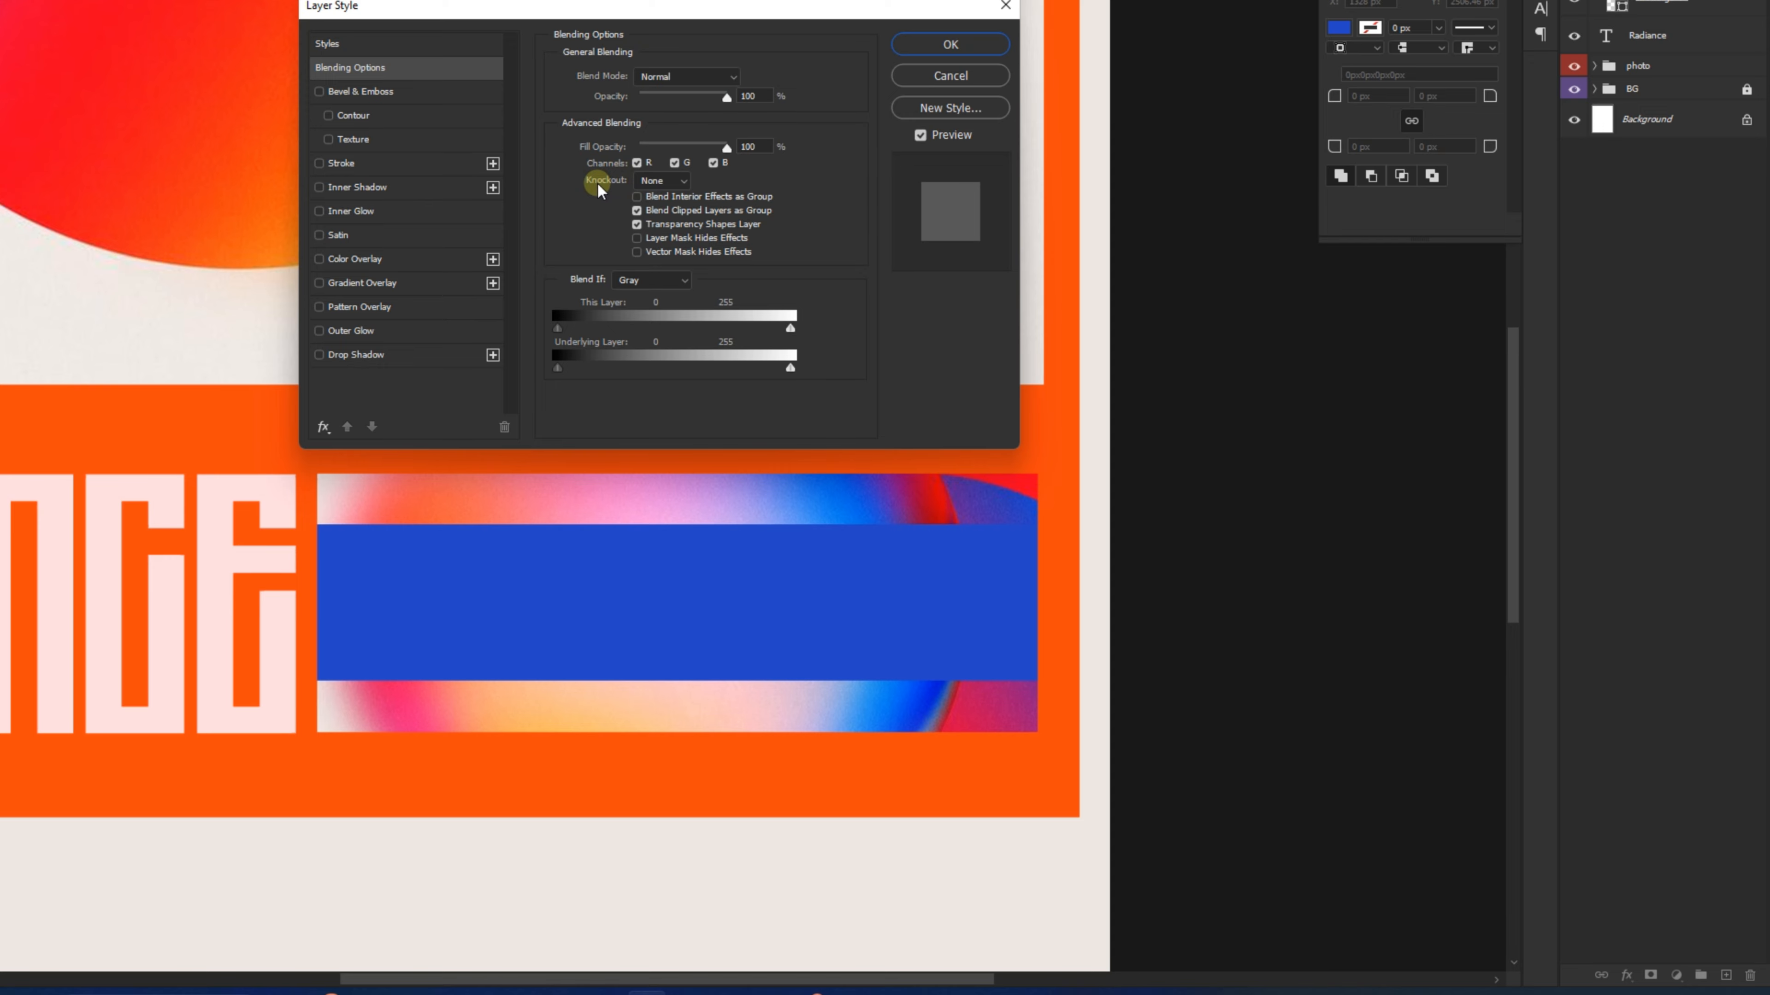
{"action": "left_click", "coordinate": [650, 182]}
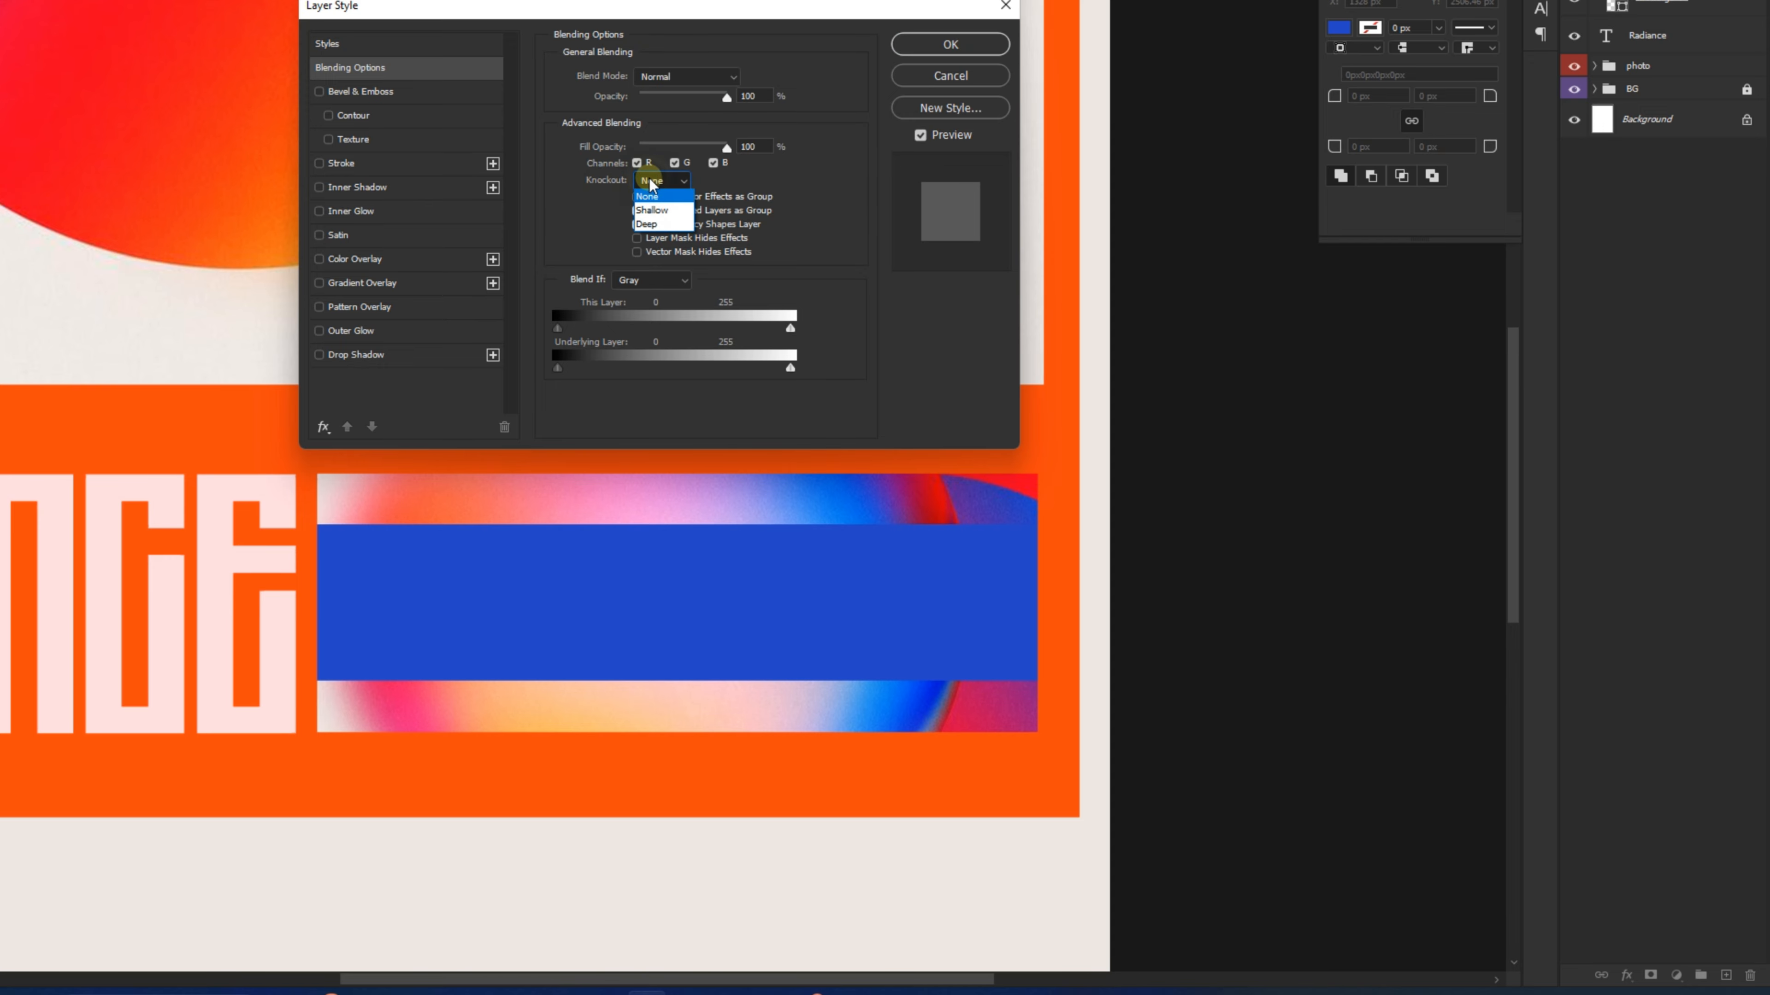
{"action": "left_click", "coordinate": [655, 210]}
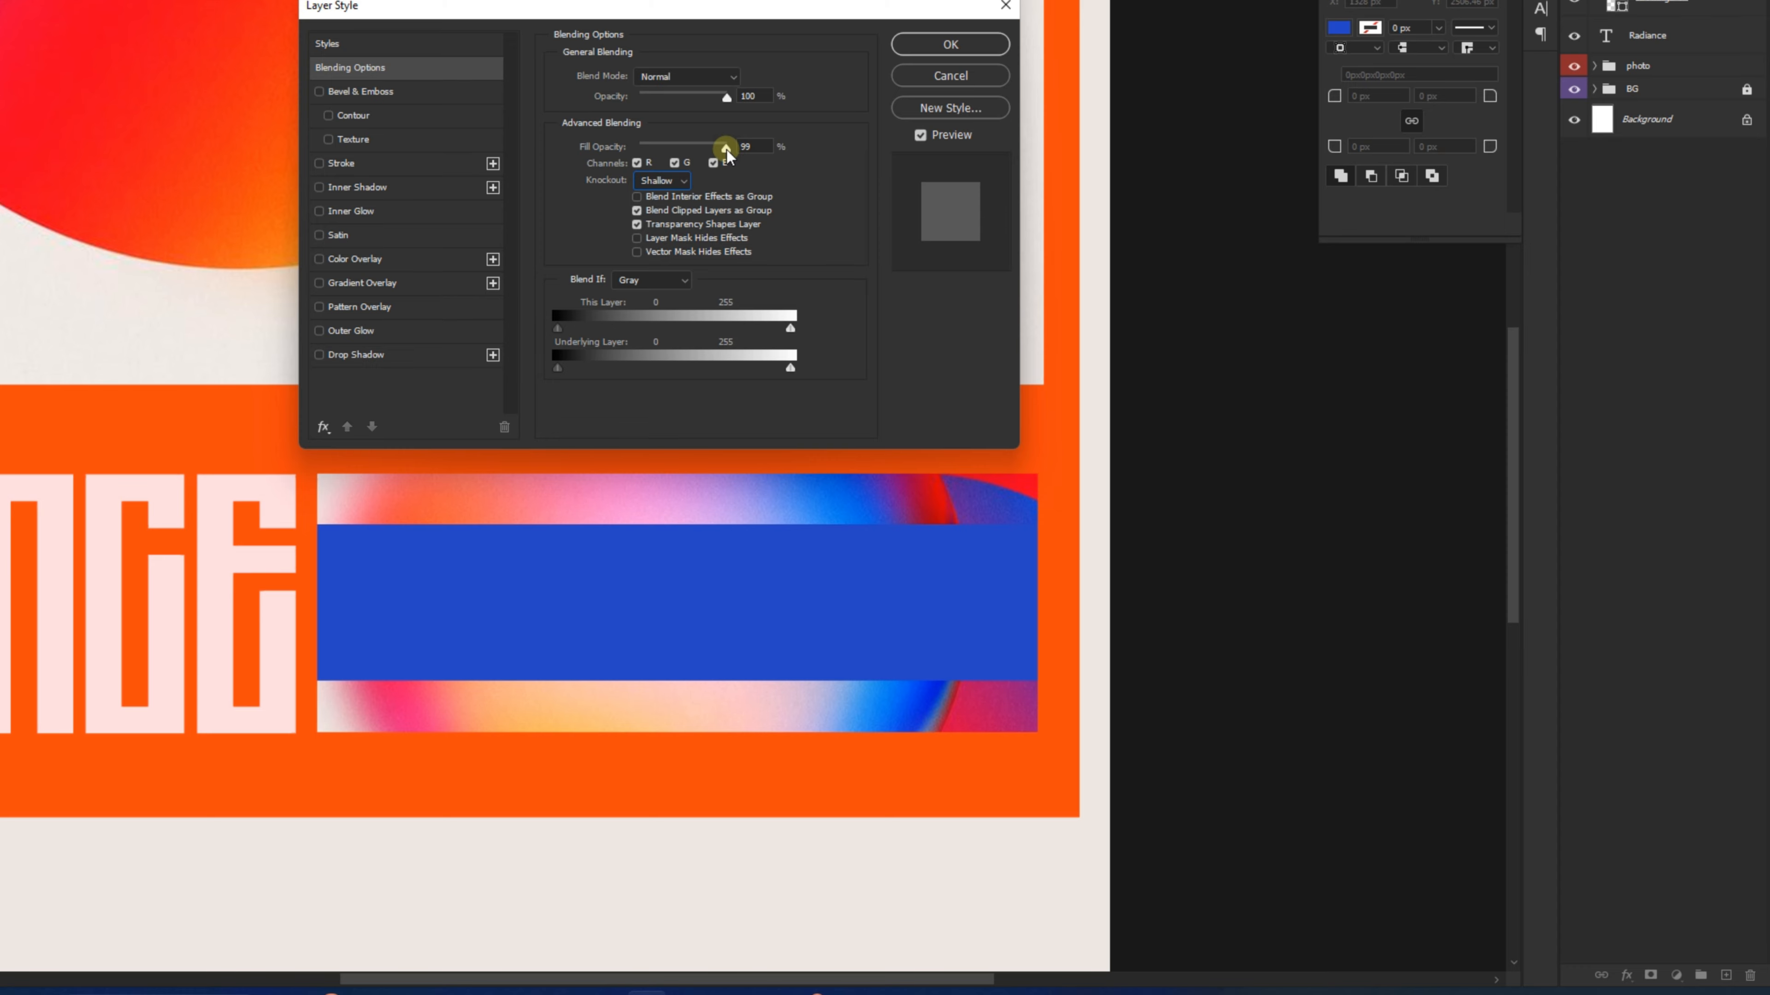
{"action": "left_click_drag", "start_coordinate": [726, 149], "coordinate": [550, 145]}
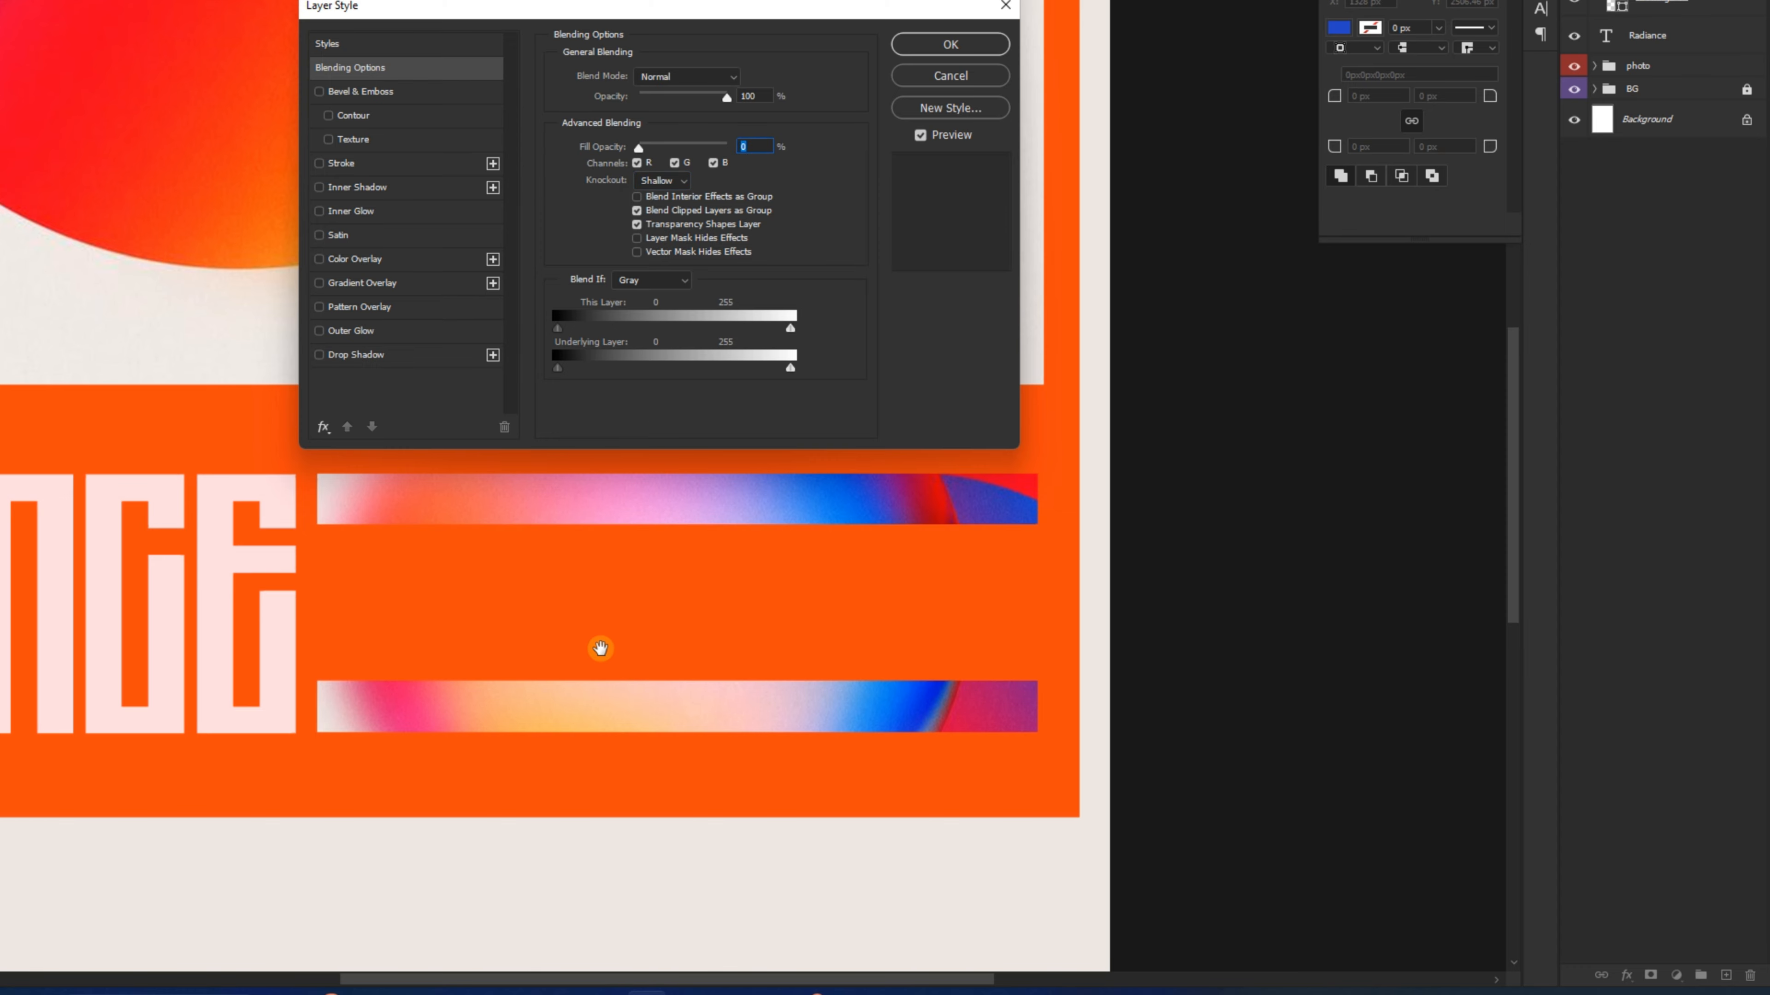
{"action": "left_click_drag", "start_coordinate": [638, 148], "coordinate": [530, 142]}
{"action": "left_click", "coordinate": [927, 44]}
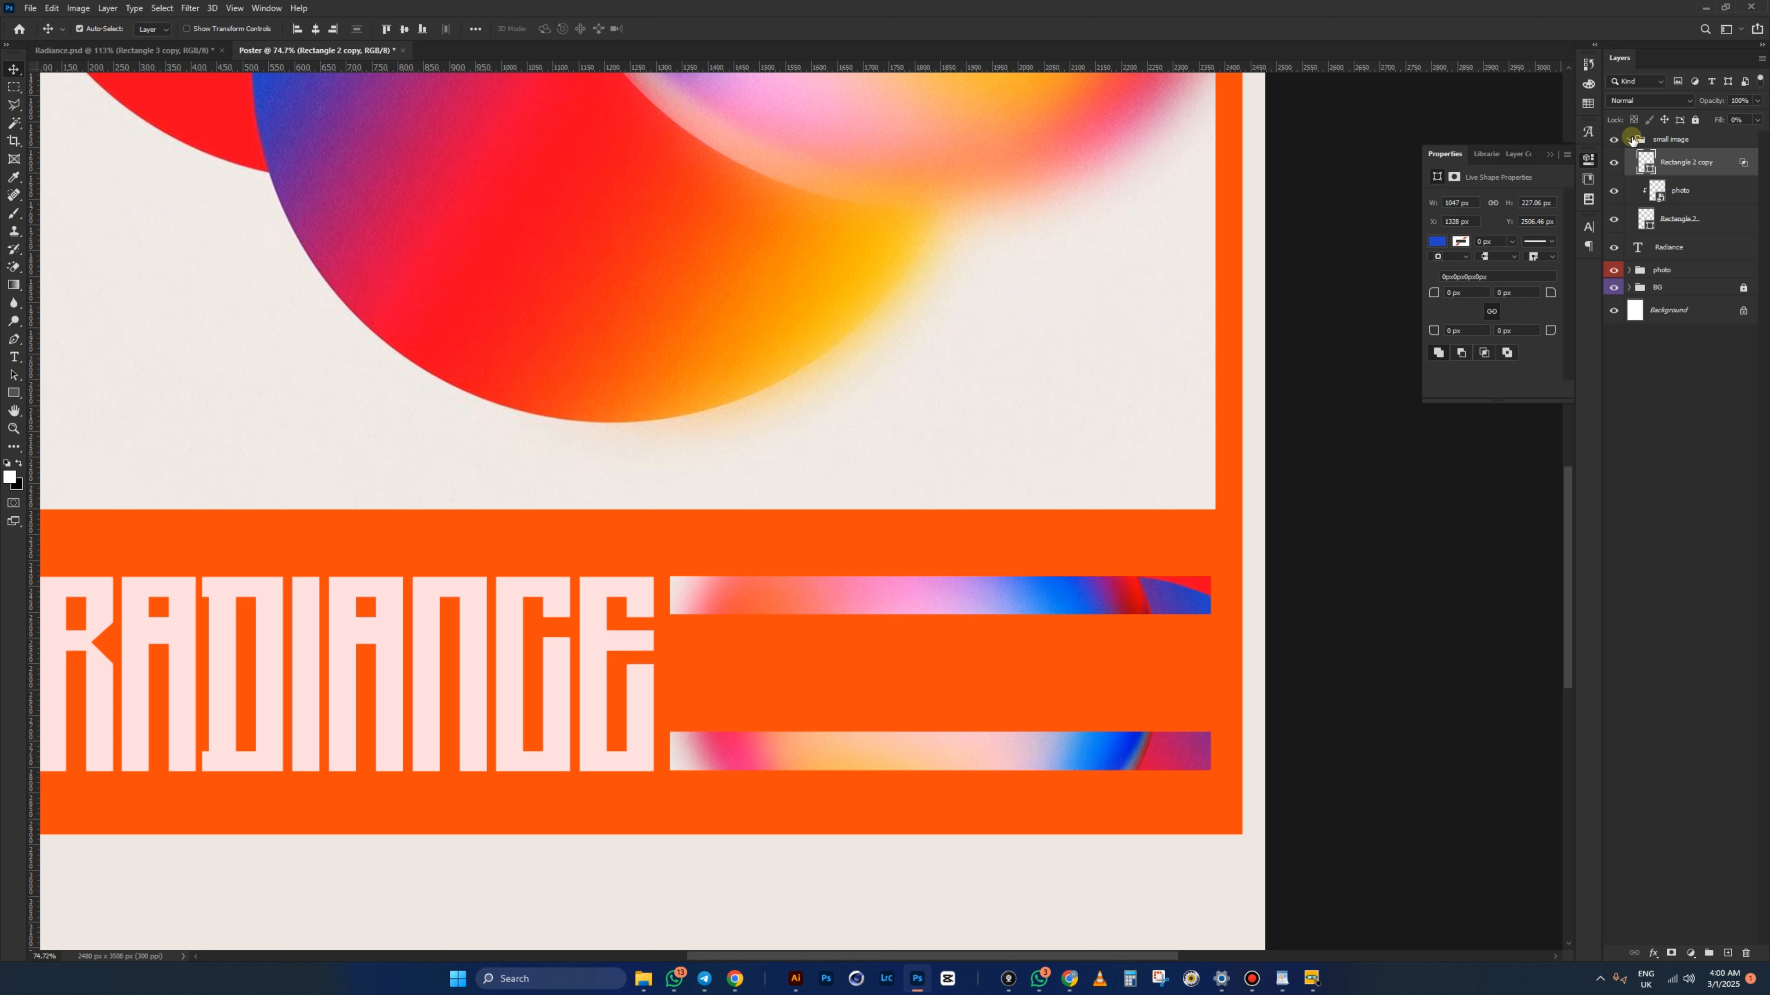
{"action": "left_click", "coordinate": [1630, 139]}
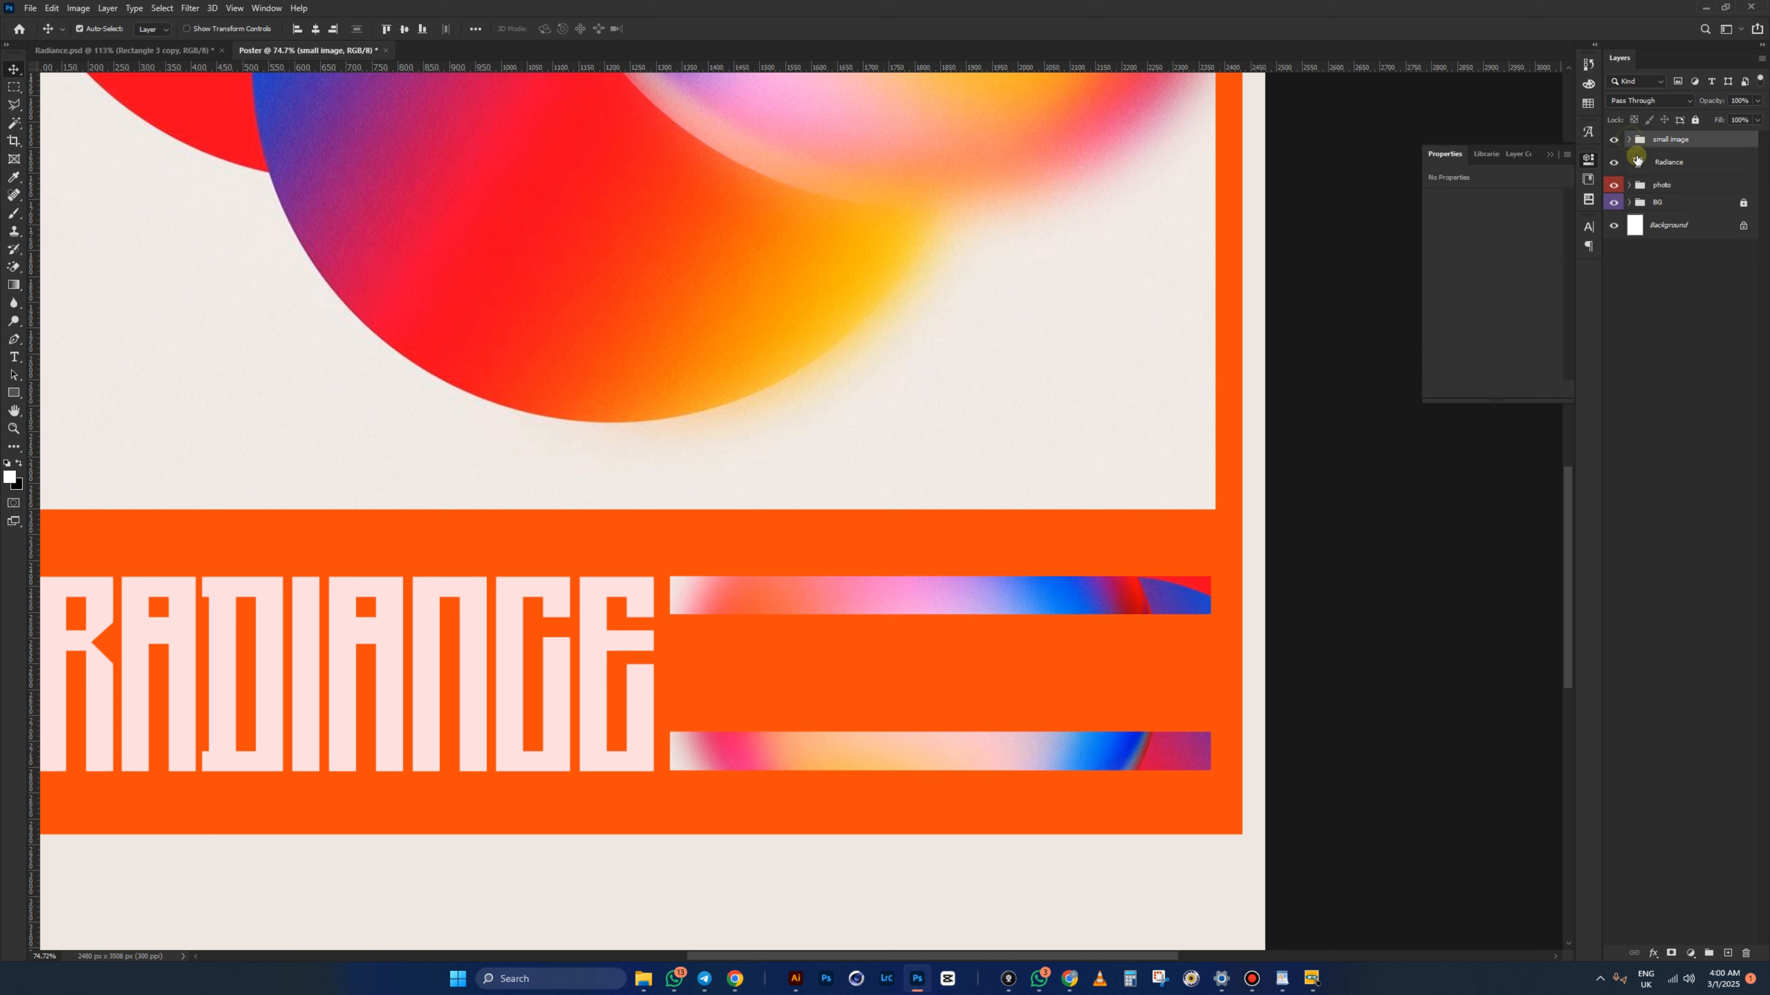
{"action": "right_click", "coordinate": [1613, 140]}
{"action": "left_click", "coordinate": [1633, 203]}
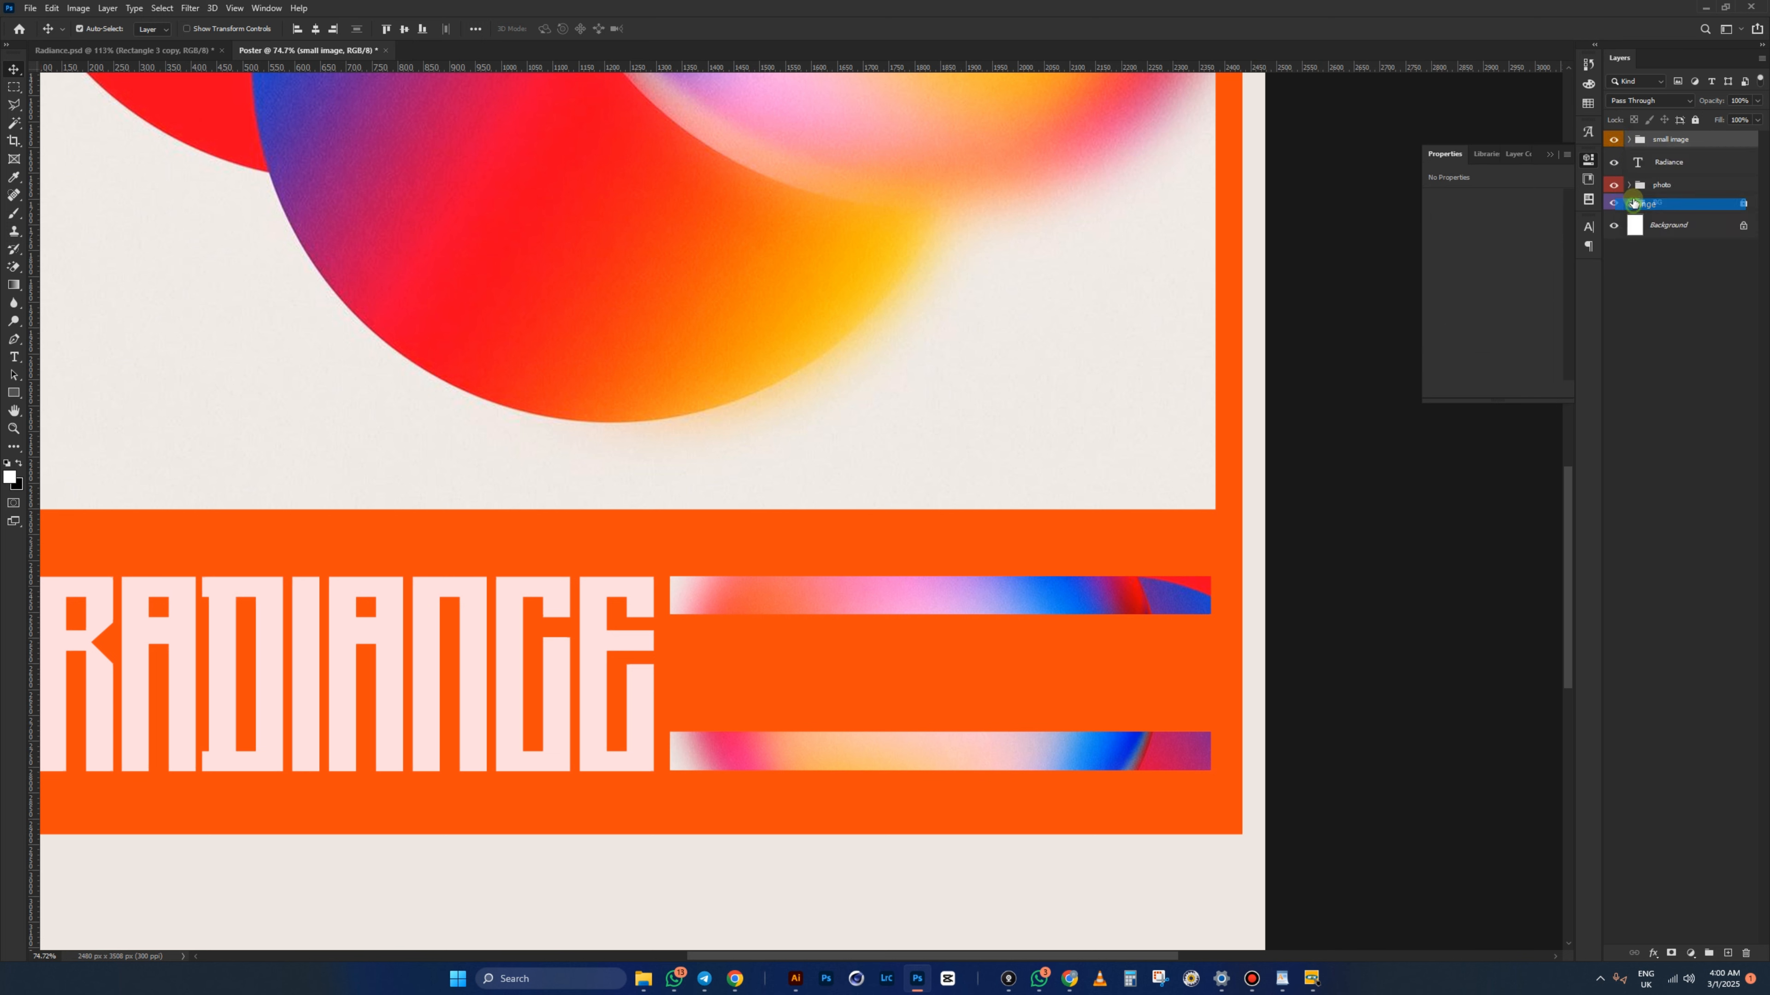
{"action": "left_click", "coordinate": [1589, 159]}
{"action": "left_click", "coordinate": [1414, 363]}
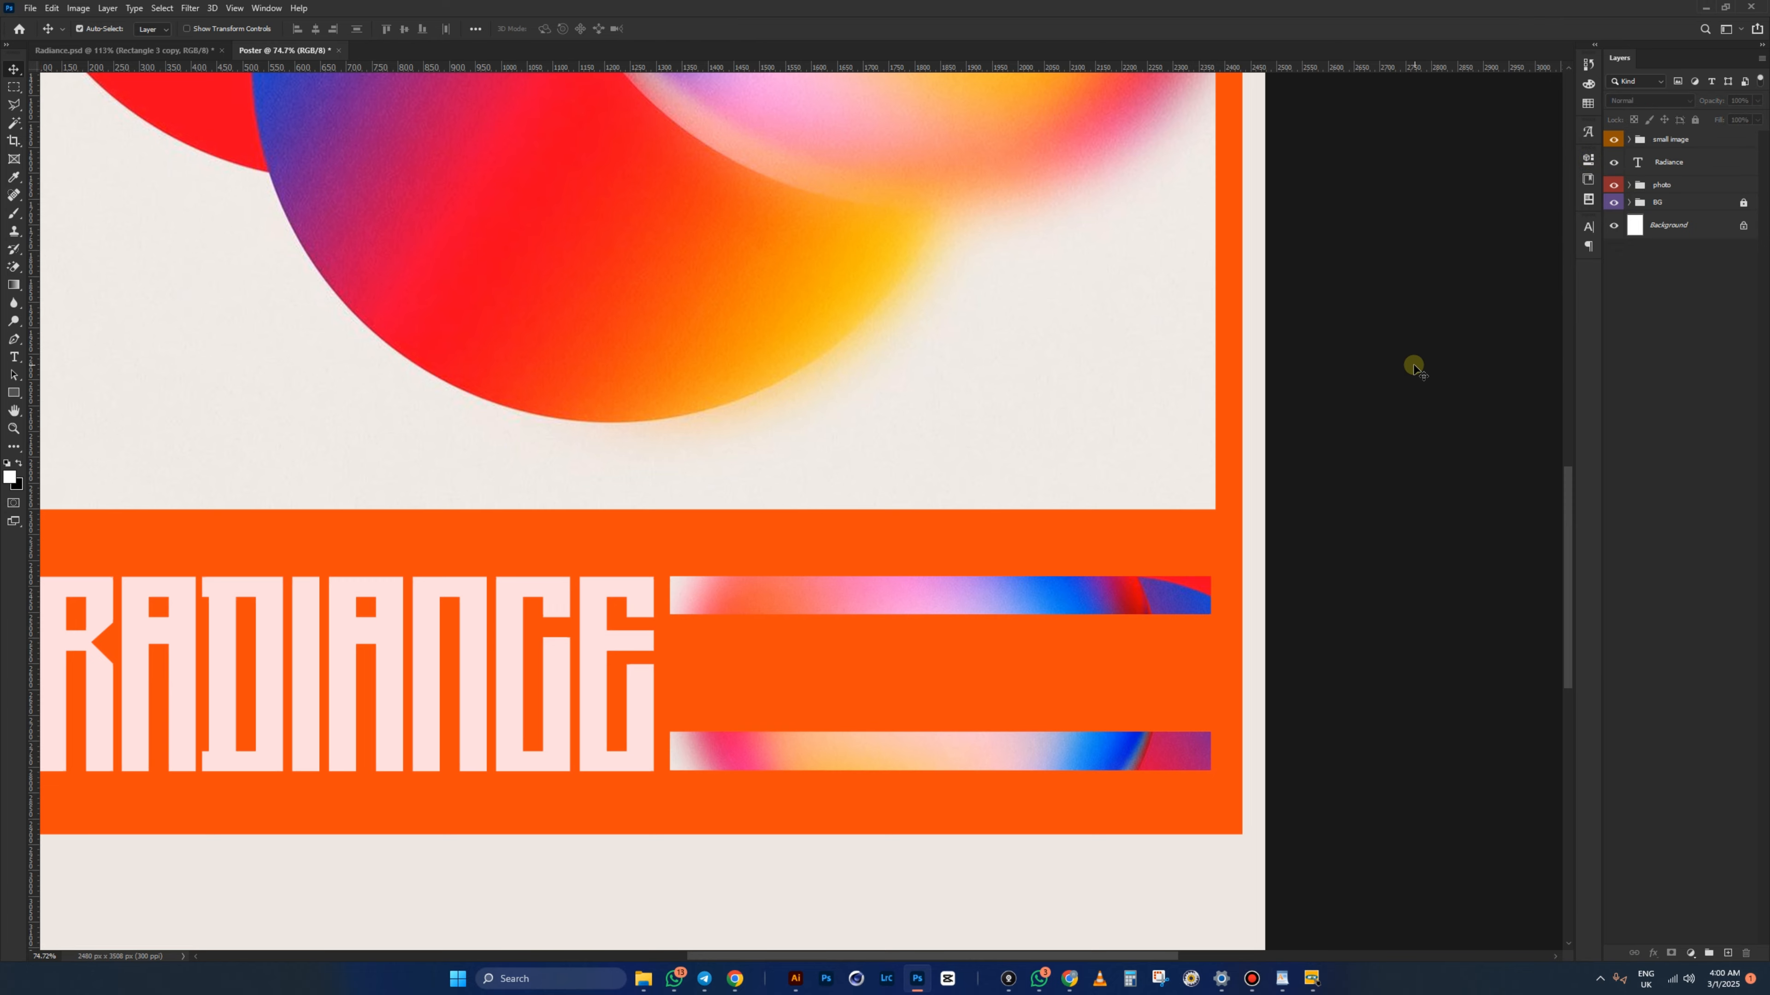
{"action": "left_click", "coordinate": [188, 53]}
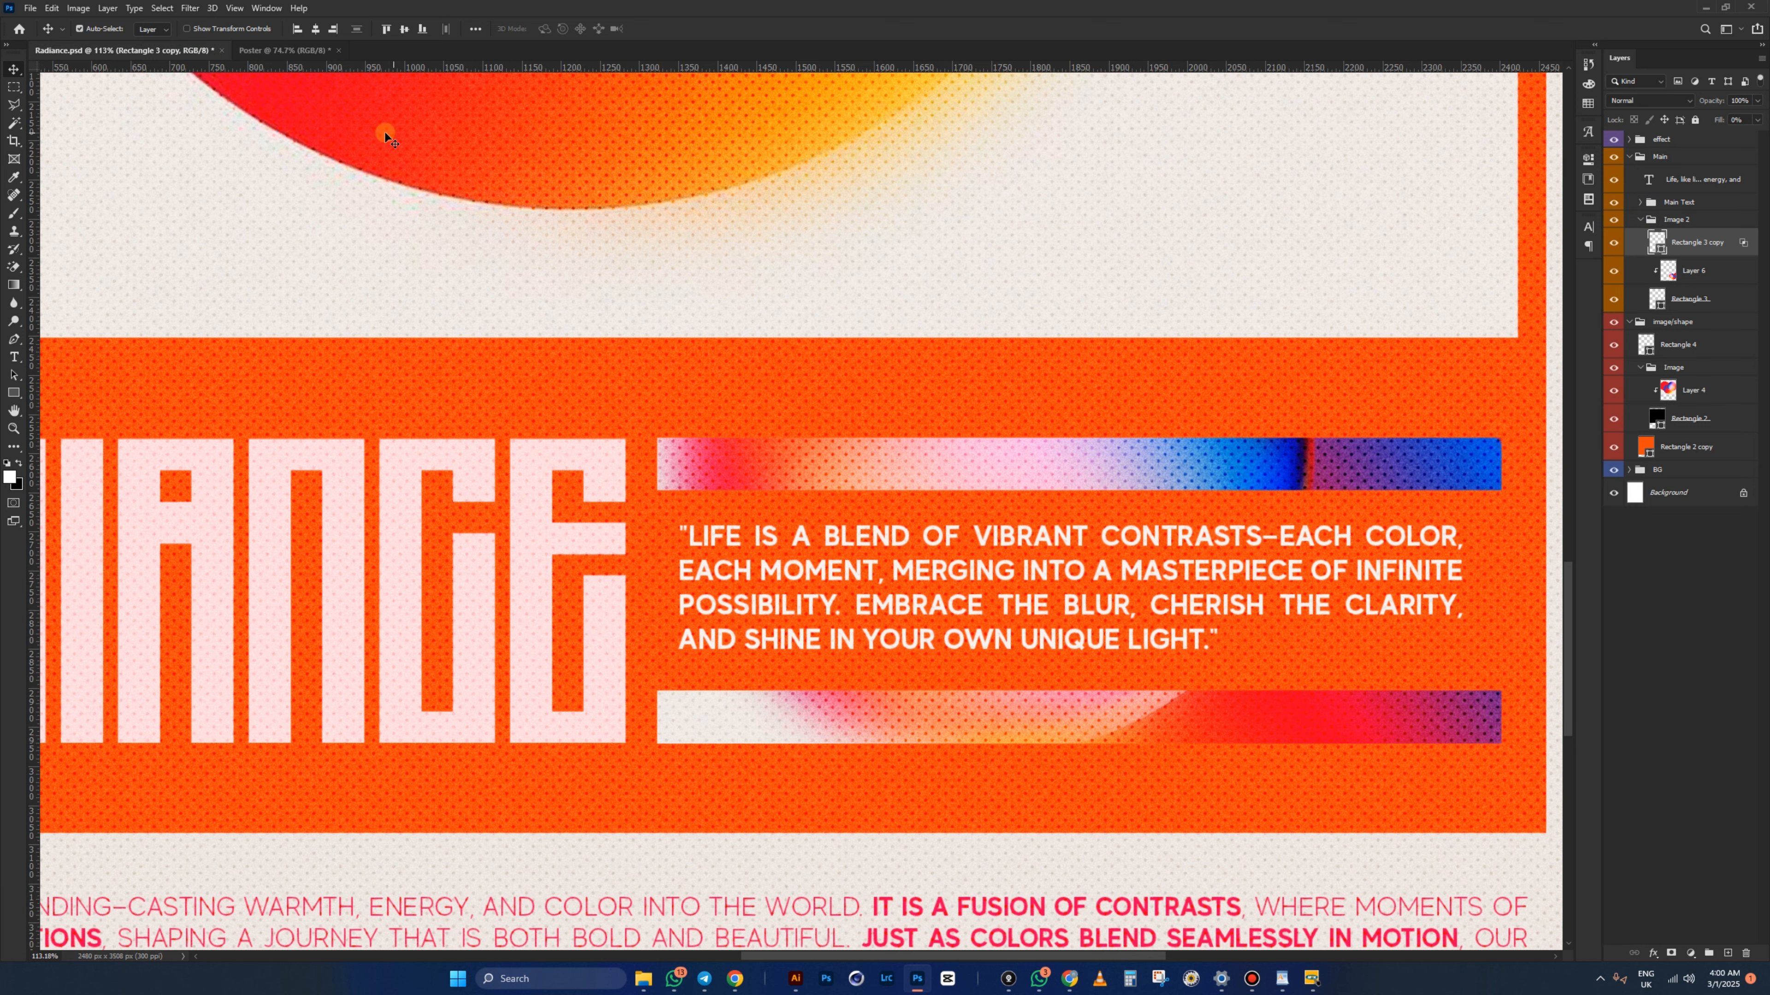
{"action": "left_click", "coordinate": [286, 50]}
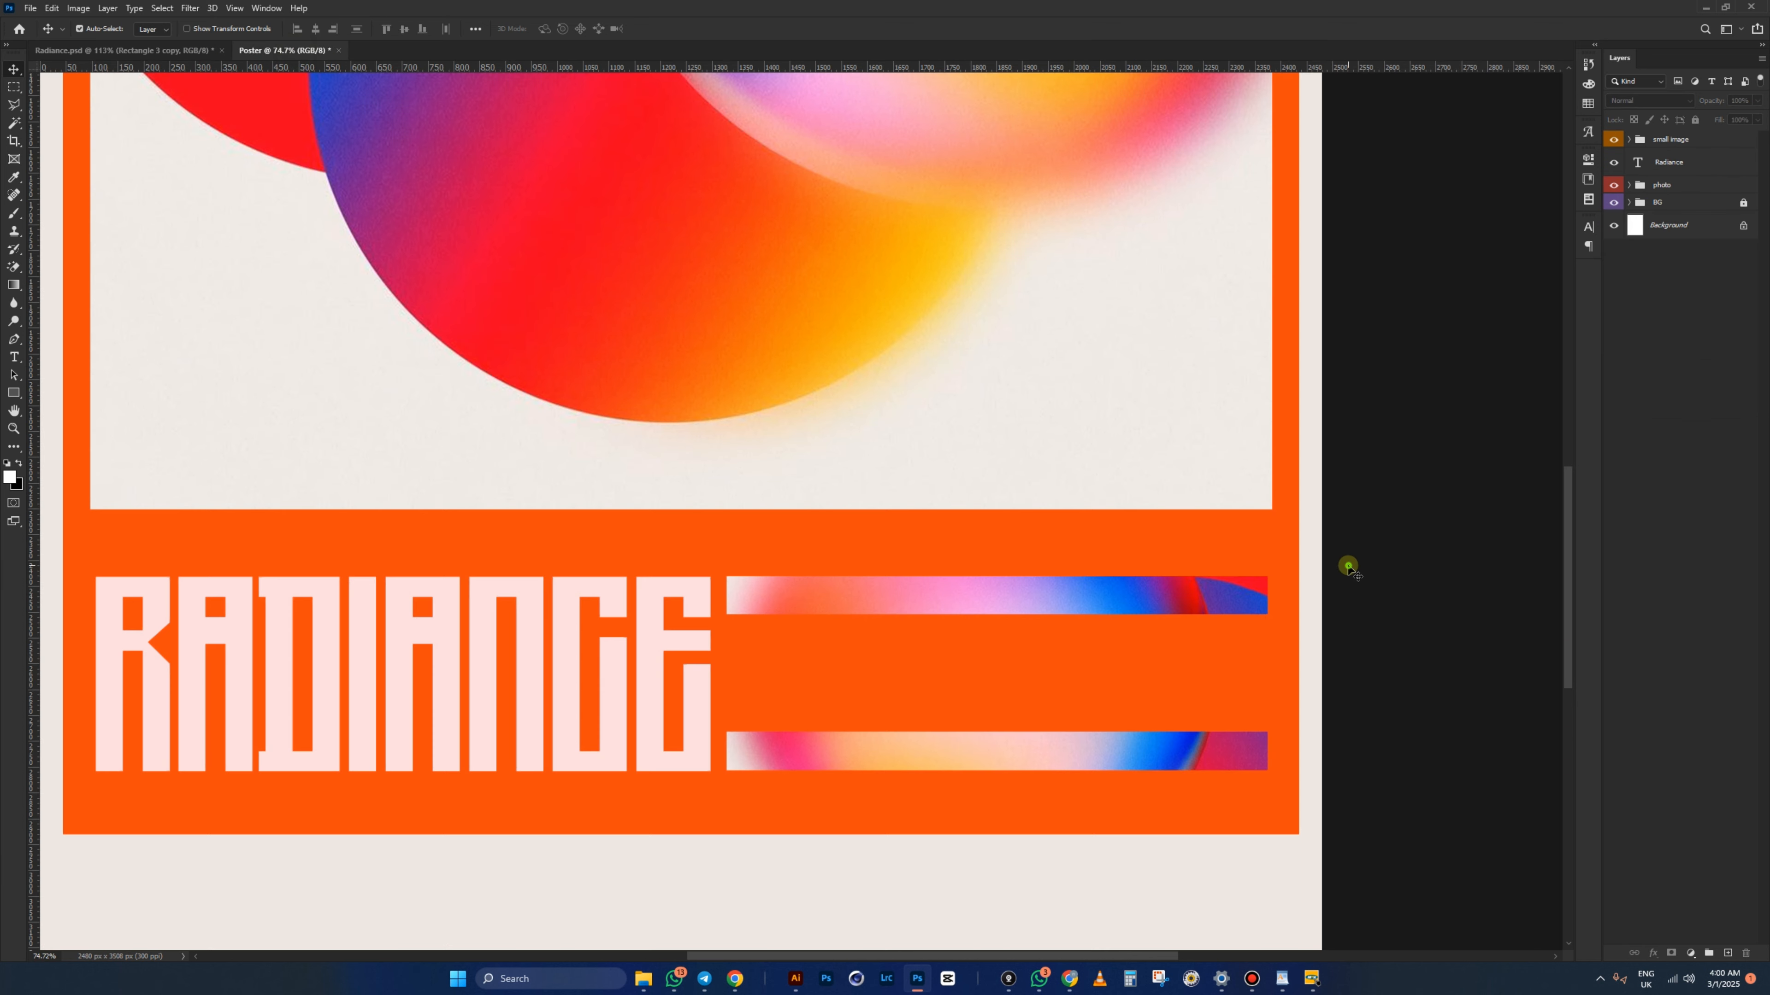
- Copy the vibrant-contrasts quote paragraph from retro1 in WordPad, then return to Radiance.psd
{"action": "left_click", "coordinate": [1282, 978]}
{"action": "left_click", "coordinate": [1124, 342]}
{"action": "left_click", "coordinate": [1075, 309]}
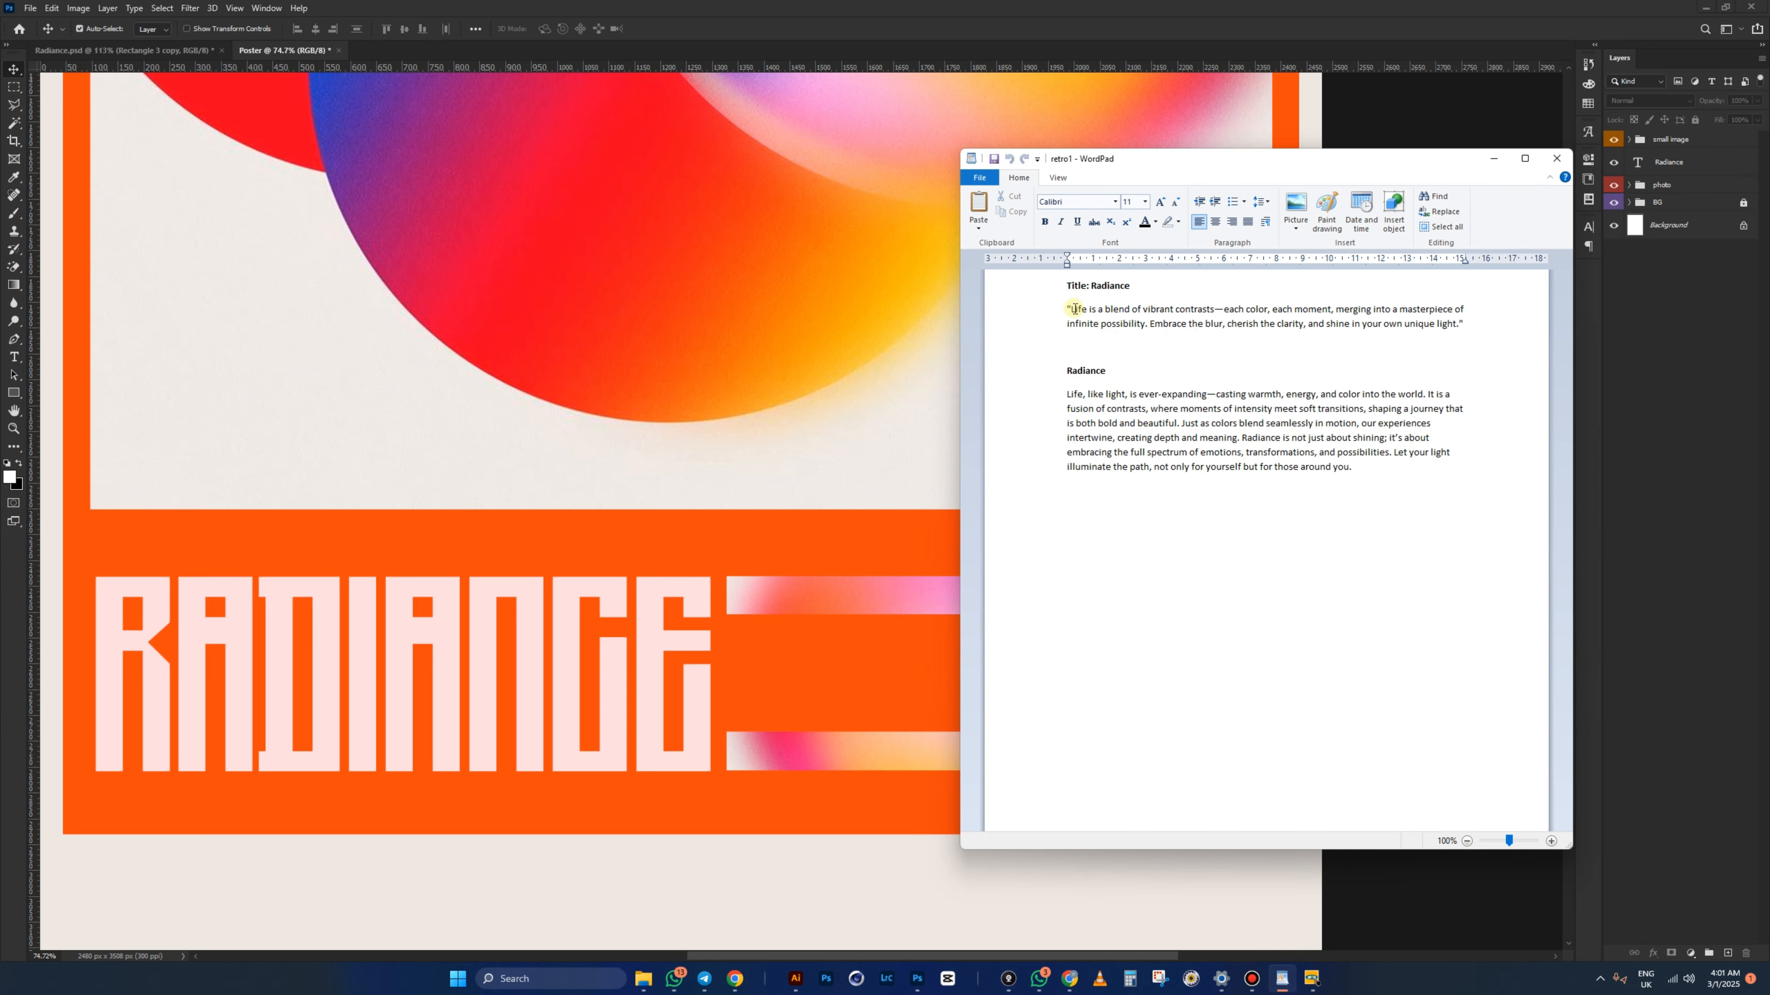
{"action": "left_click_drag", "start_coordinate": [1071, 309], "coordinate": [1456, 323]}
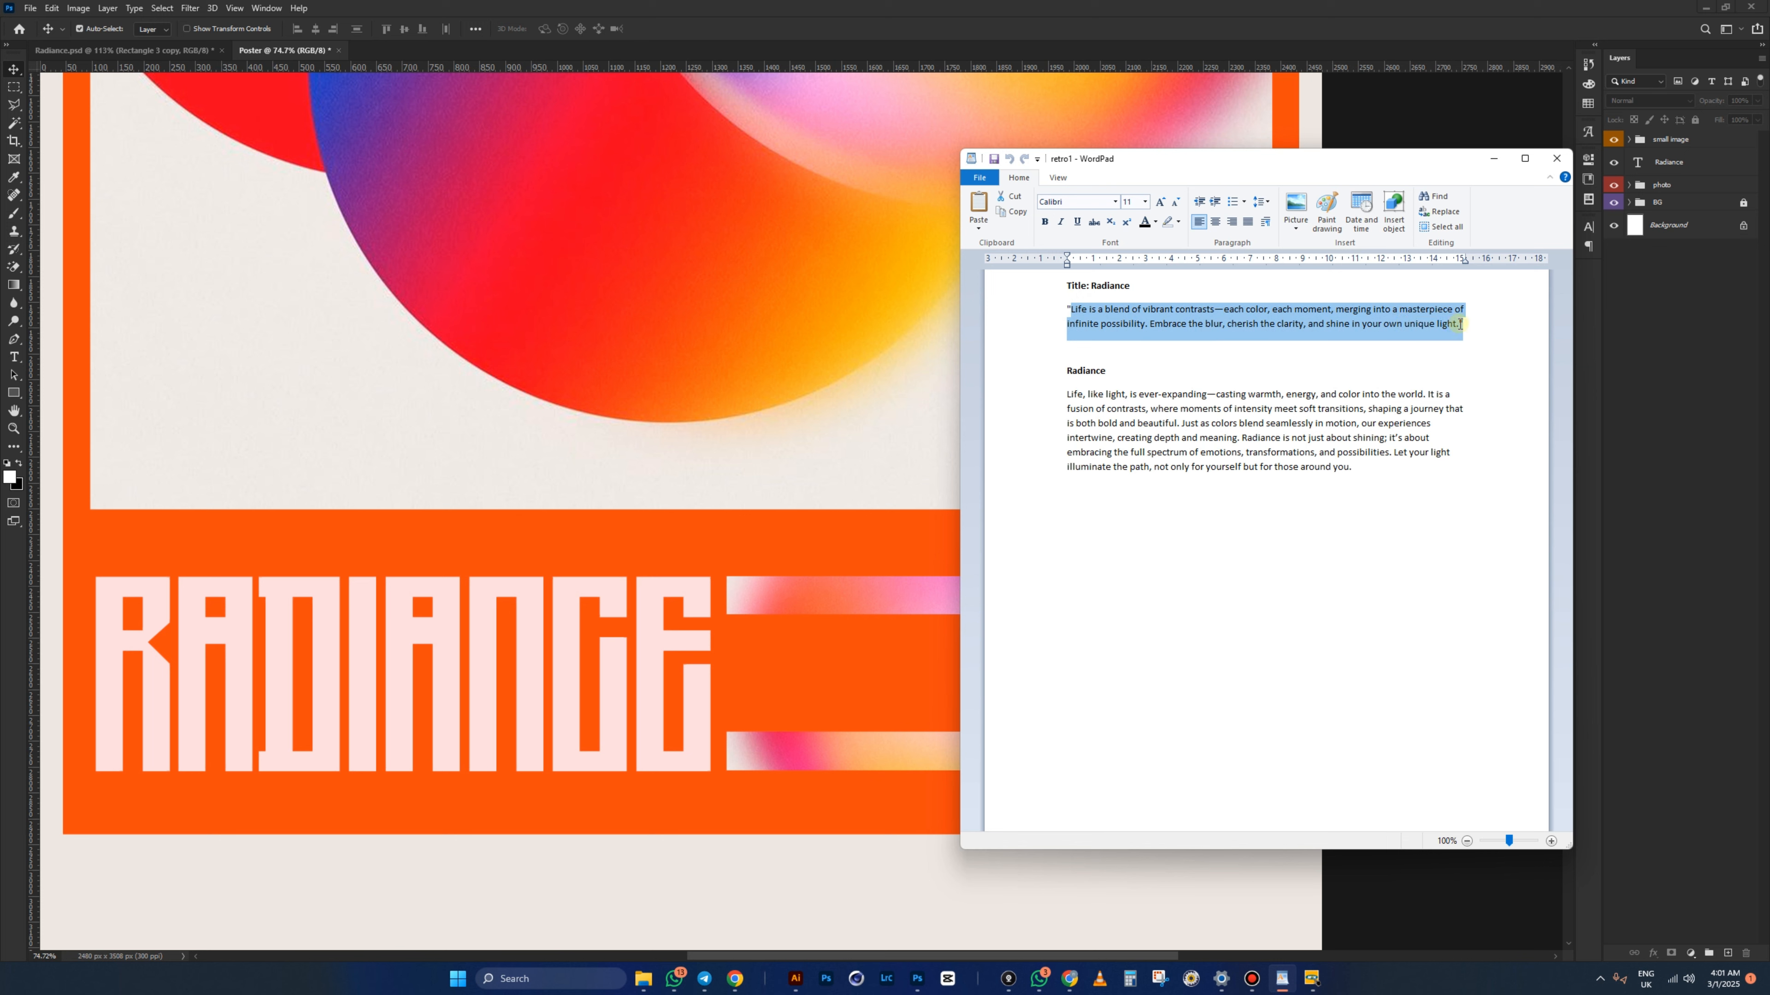
{"action": "right_click", "coordinate": [1453, 324]}
{"action": "left_click", "coordinate": [1482, 348]}
{"action": "left_click", "coordinate": [1009, 25]}
{"action": "left_click", "coordinate": [139, 49]}
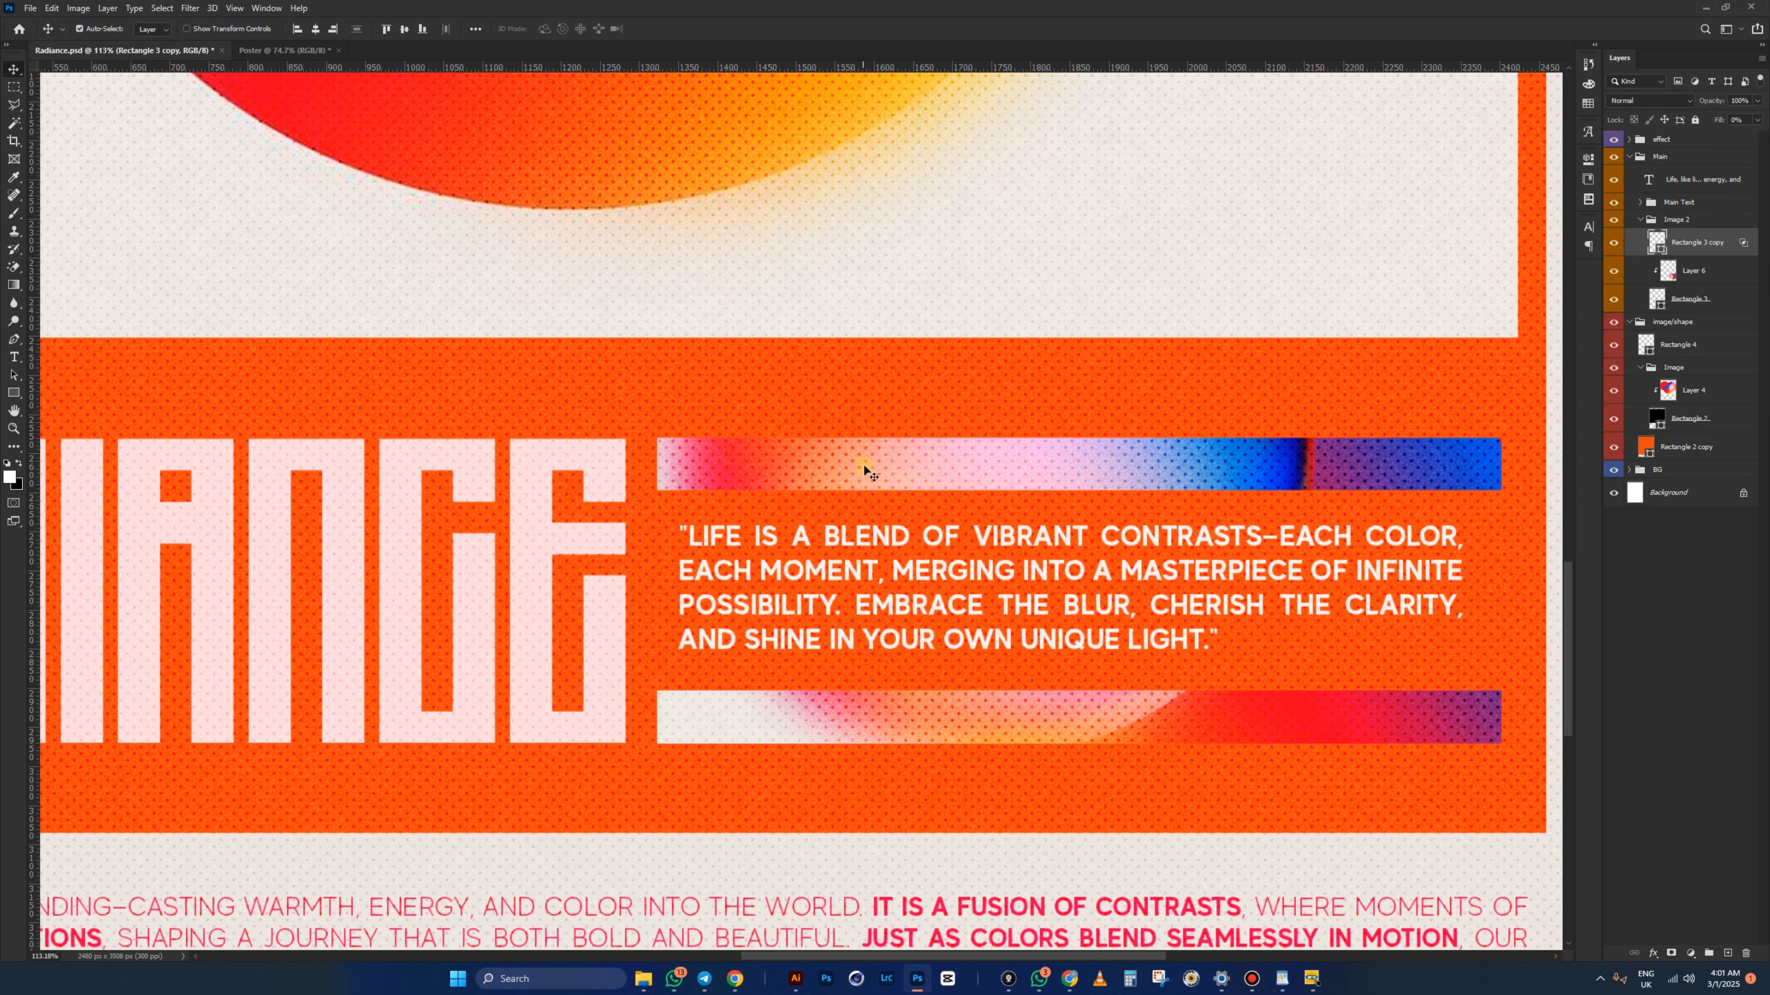
- Check the character settings of the reference quote layer in Radiance.psd
{"action": "left_click", "coordinate": [852, 533]}
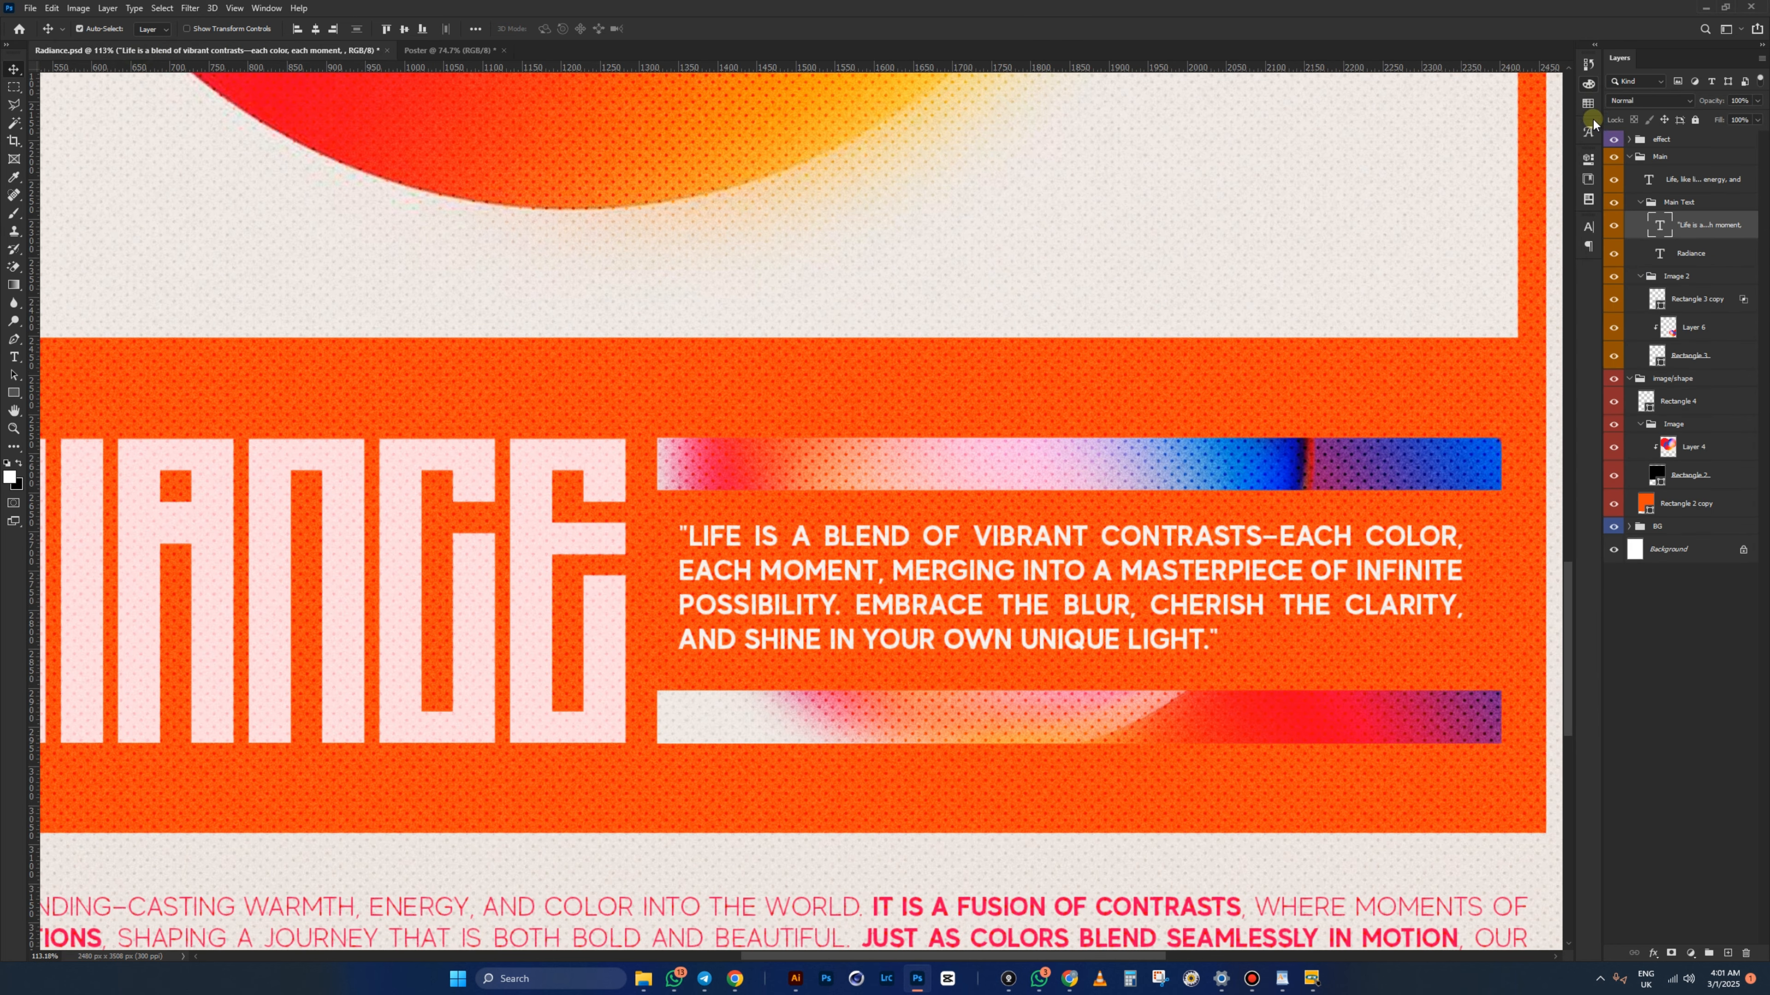
{"action": "left_click", "coordinate": [1589, 228]}
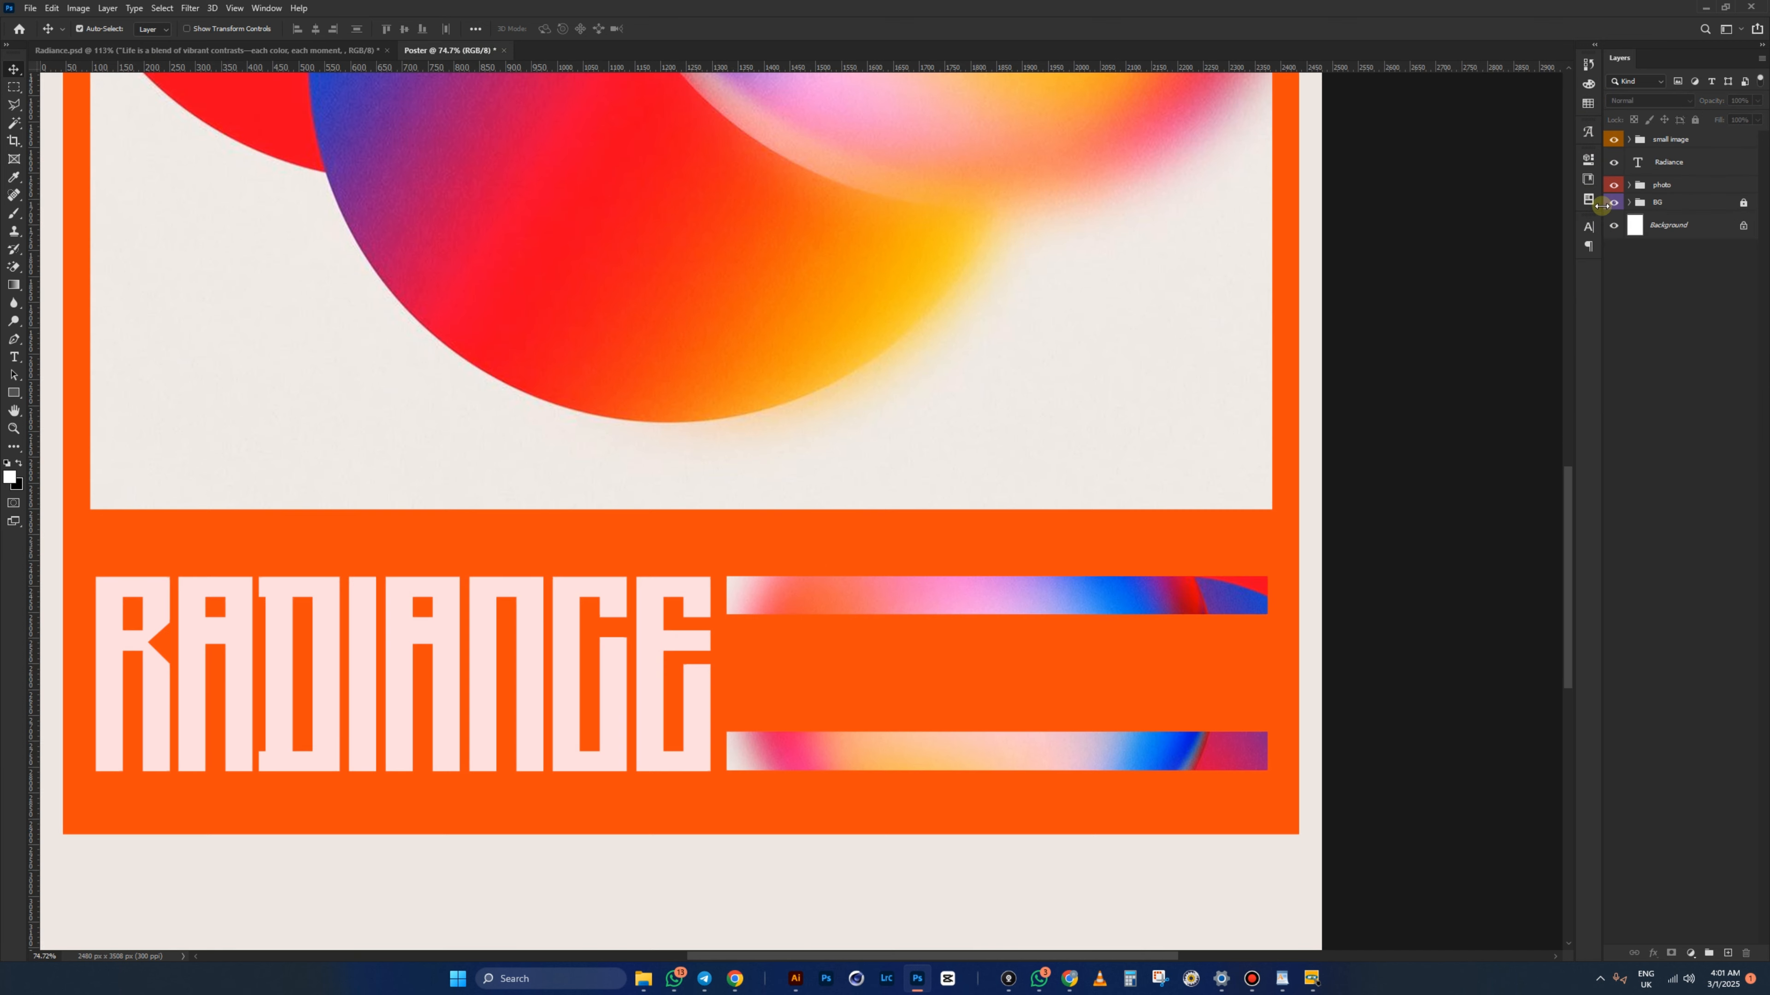
{"action": "left_click", "coordinate": [1589, 226]}
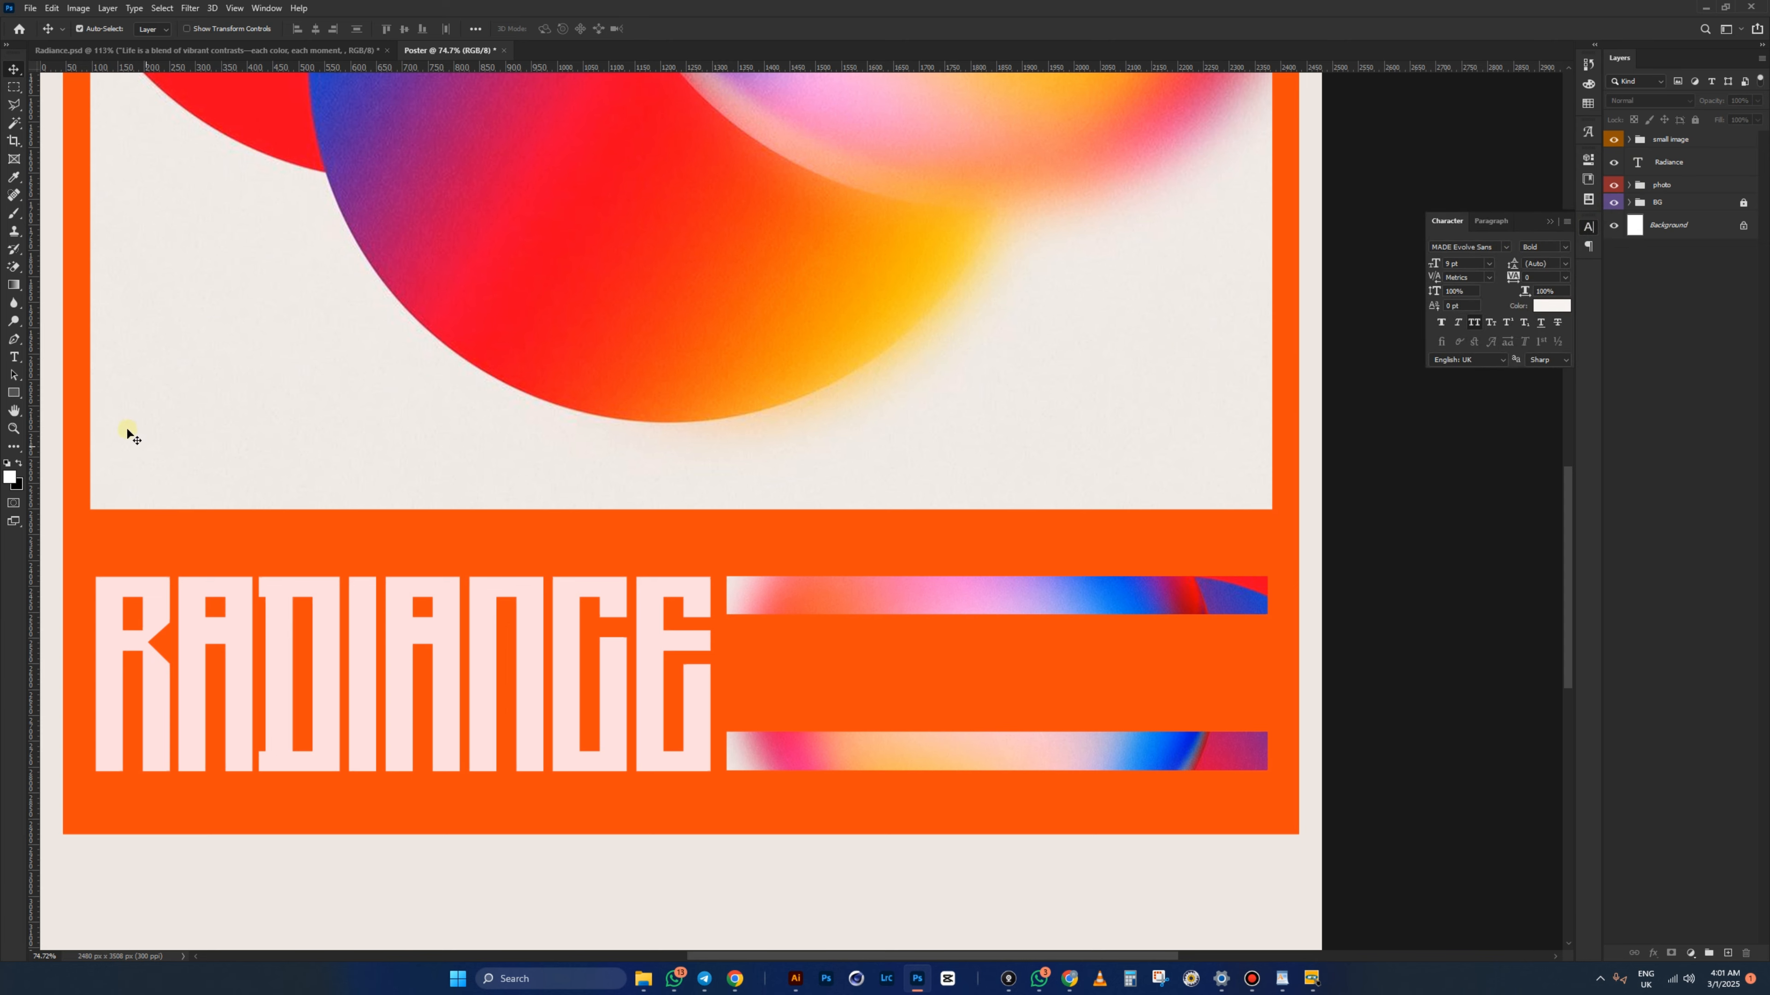
- Paste the quote as 9 pt MADE Evolve Sans Bold paragraph text between the gradient bars
{"action": "left_click", "coordinate": [15, 356]}
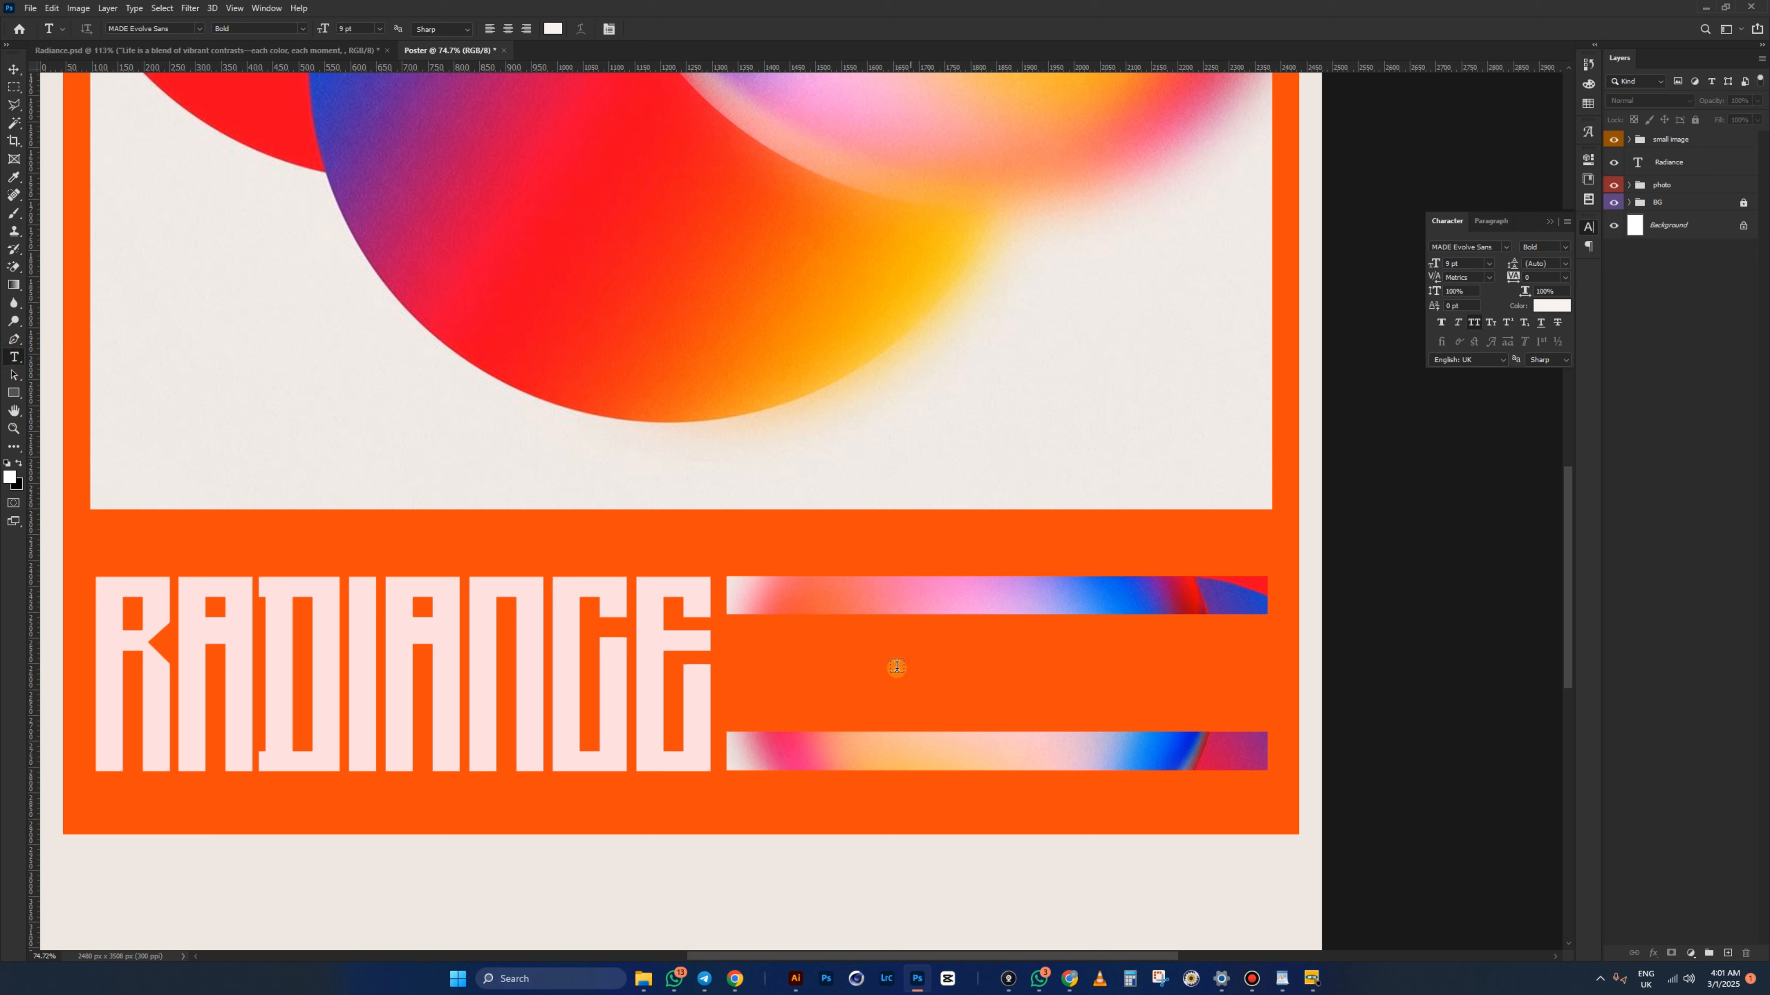
{"action": "left_click_drag", "start_coordinate": [727, 625], "coordinate": [1263, 723]}
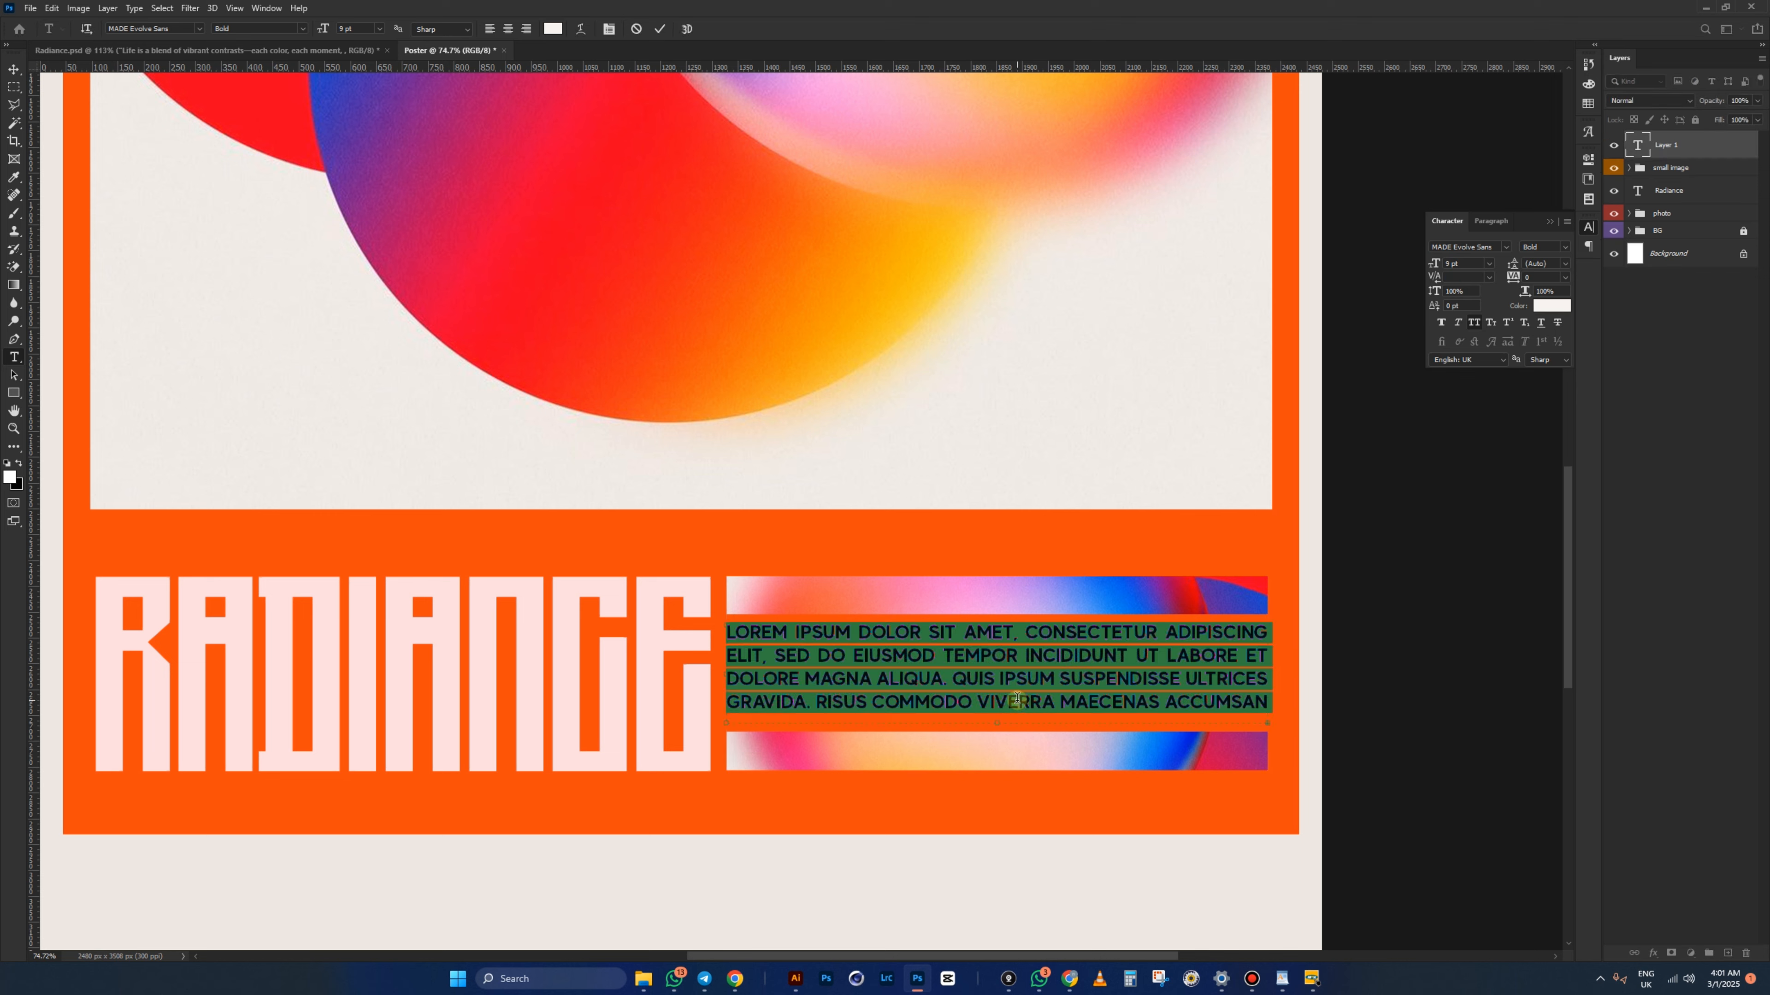
{"action": "key", "text": "ctrl+v"}
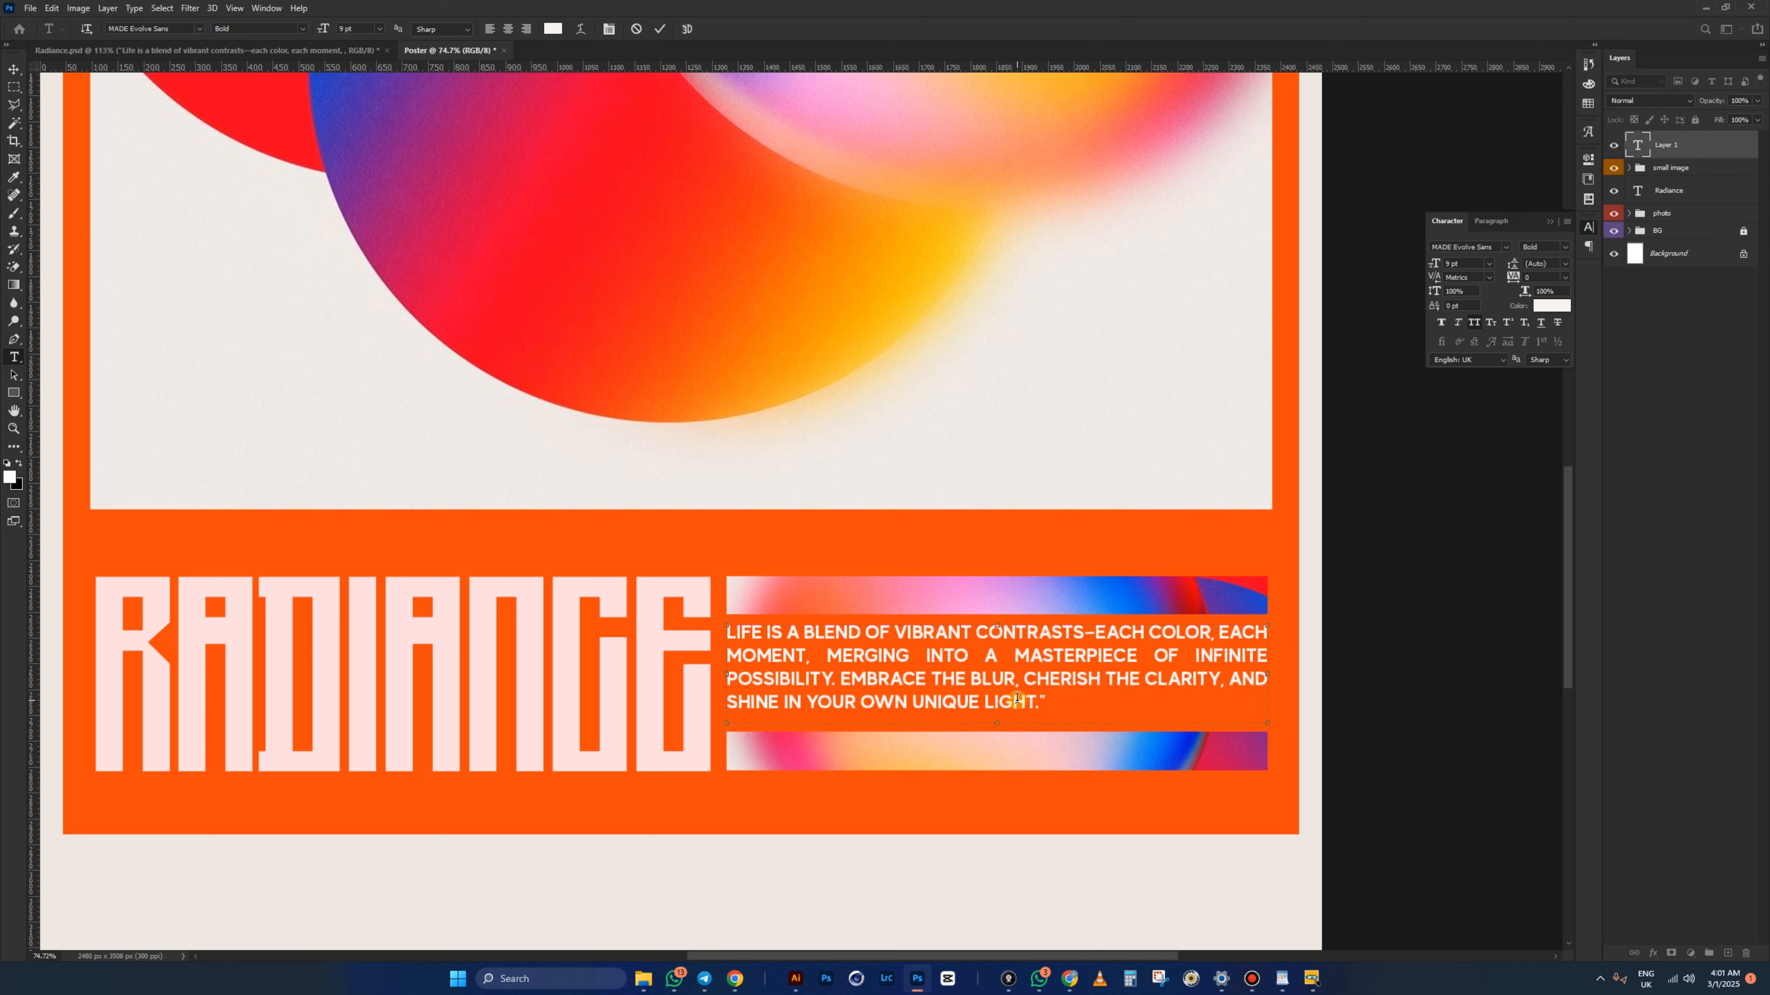
{"action": "key", "text": "ctrl+Return"}
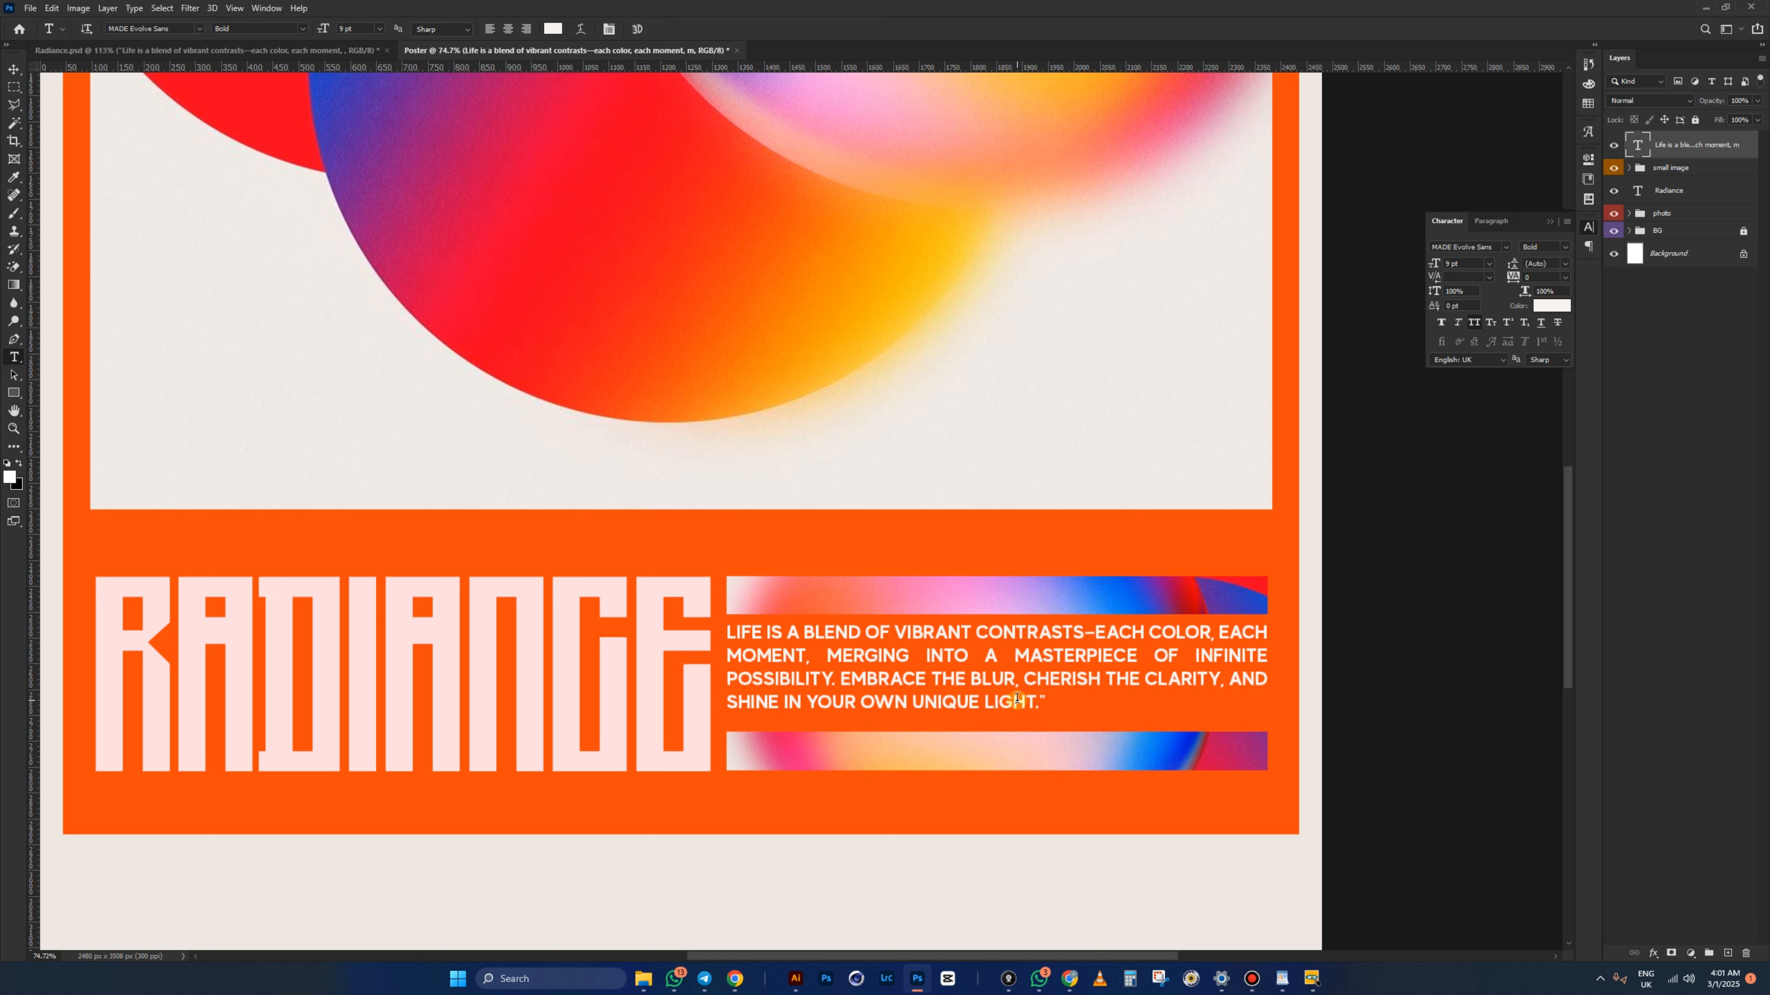
{"action": "key", "text": "v"}
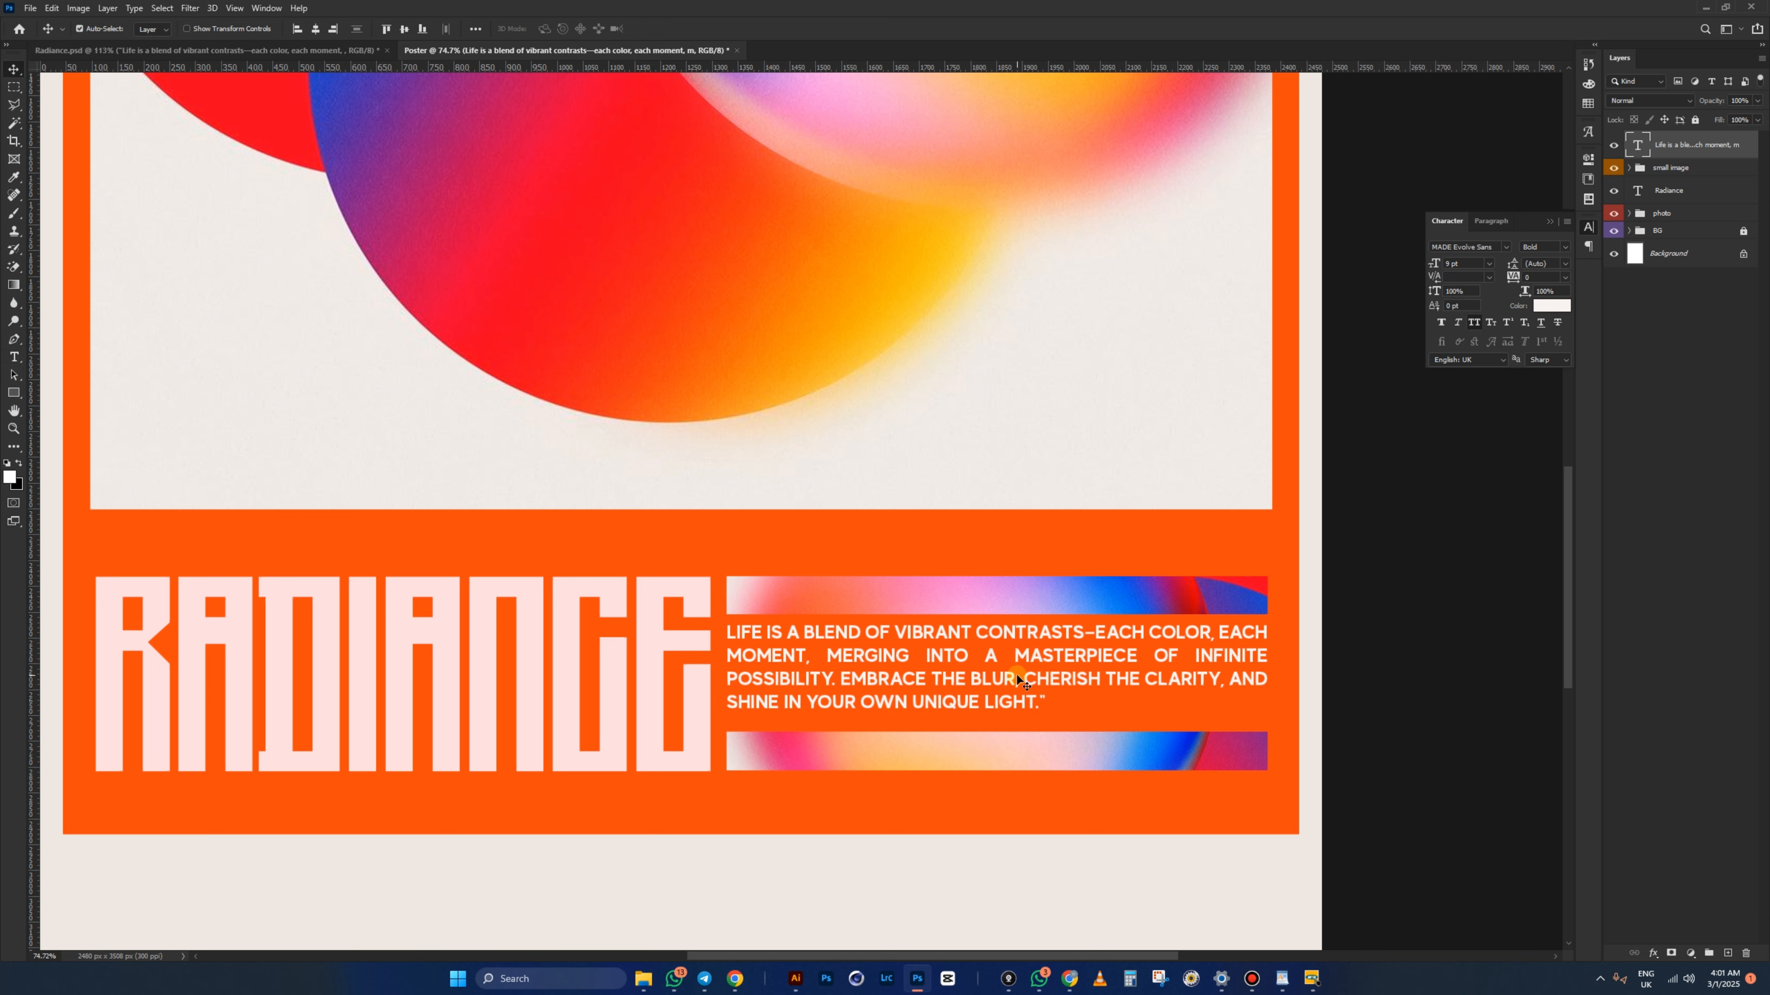
{"action": "scroll", "coordinate": [1017, 680], "scroll_direction": "down", "scroll_amount": 4}
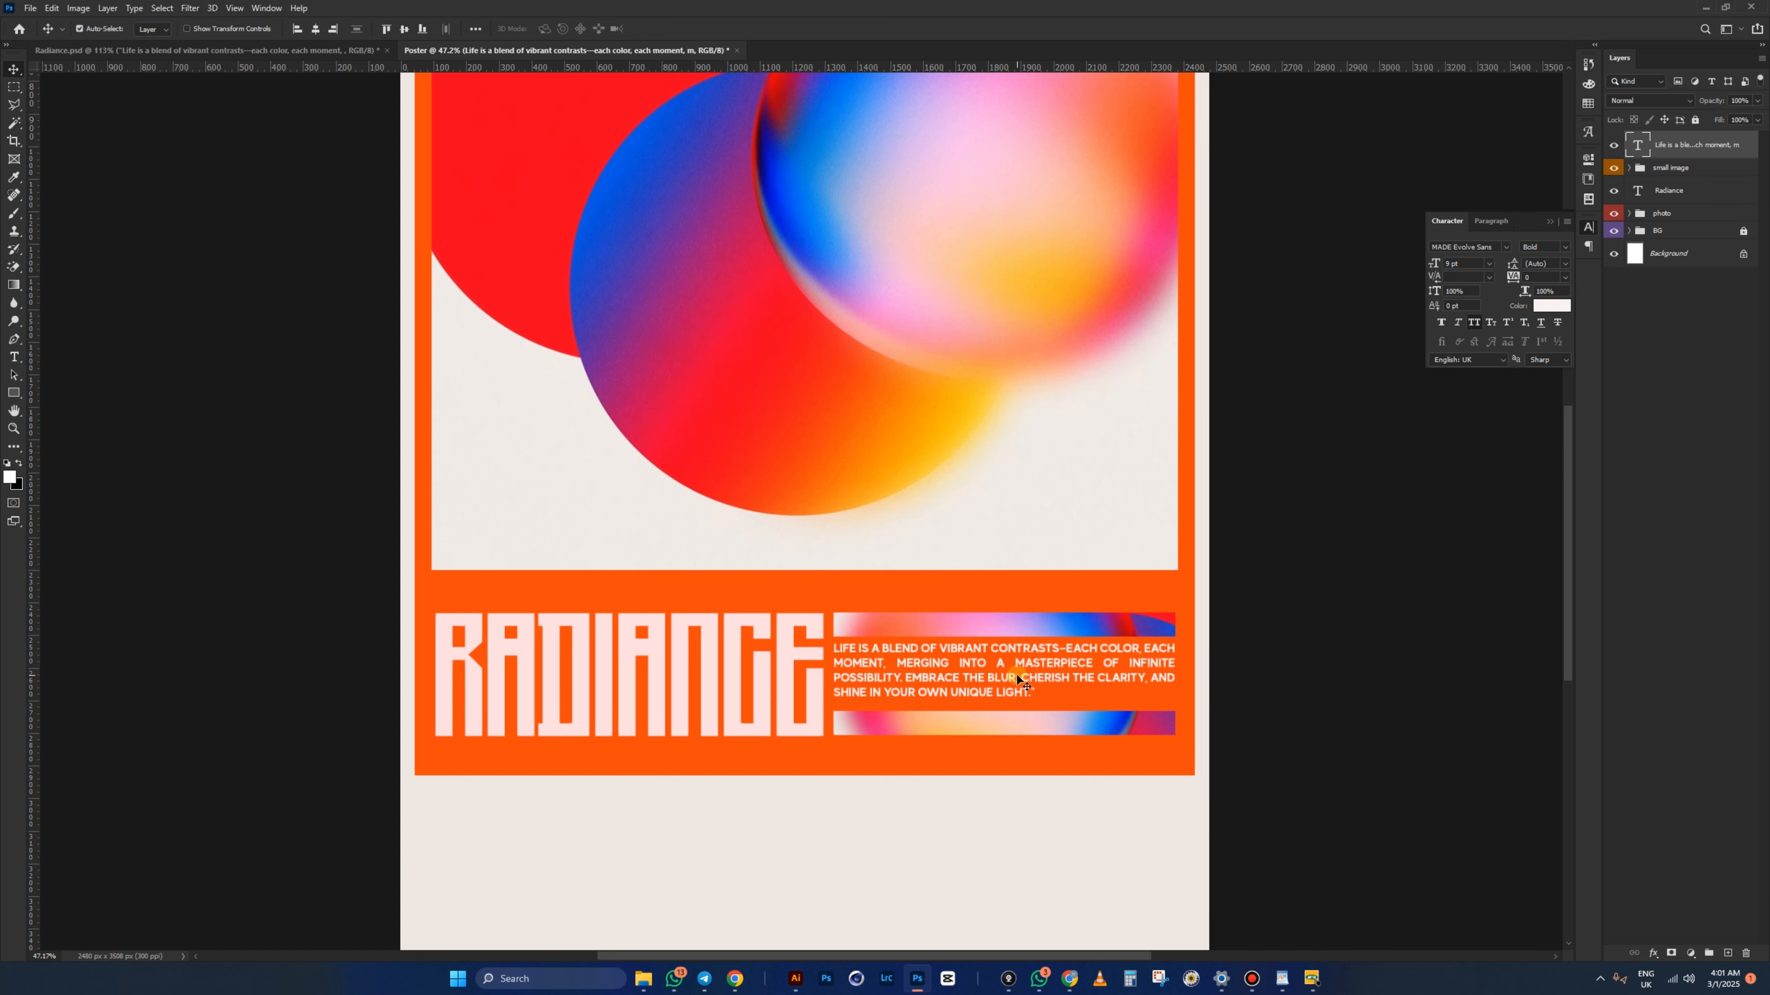
{"action": "scroll", "coordinate": [1017, 679], "scroll_direction": "up", "scroll_amount": 4}
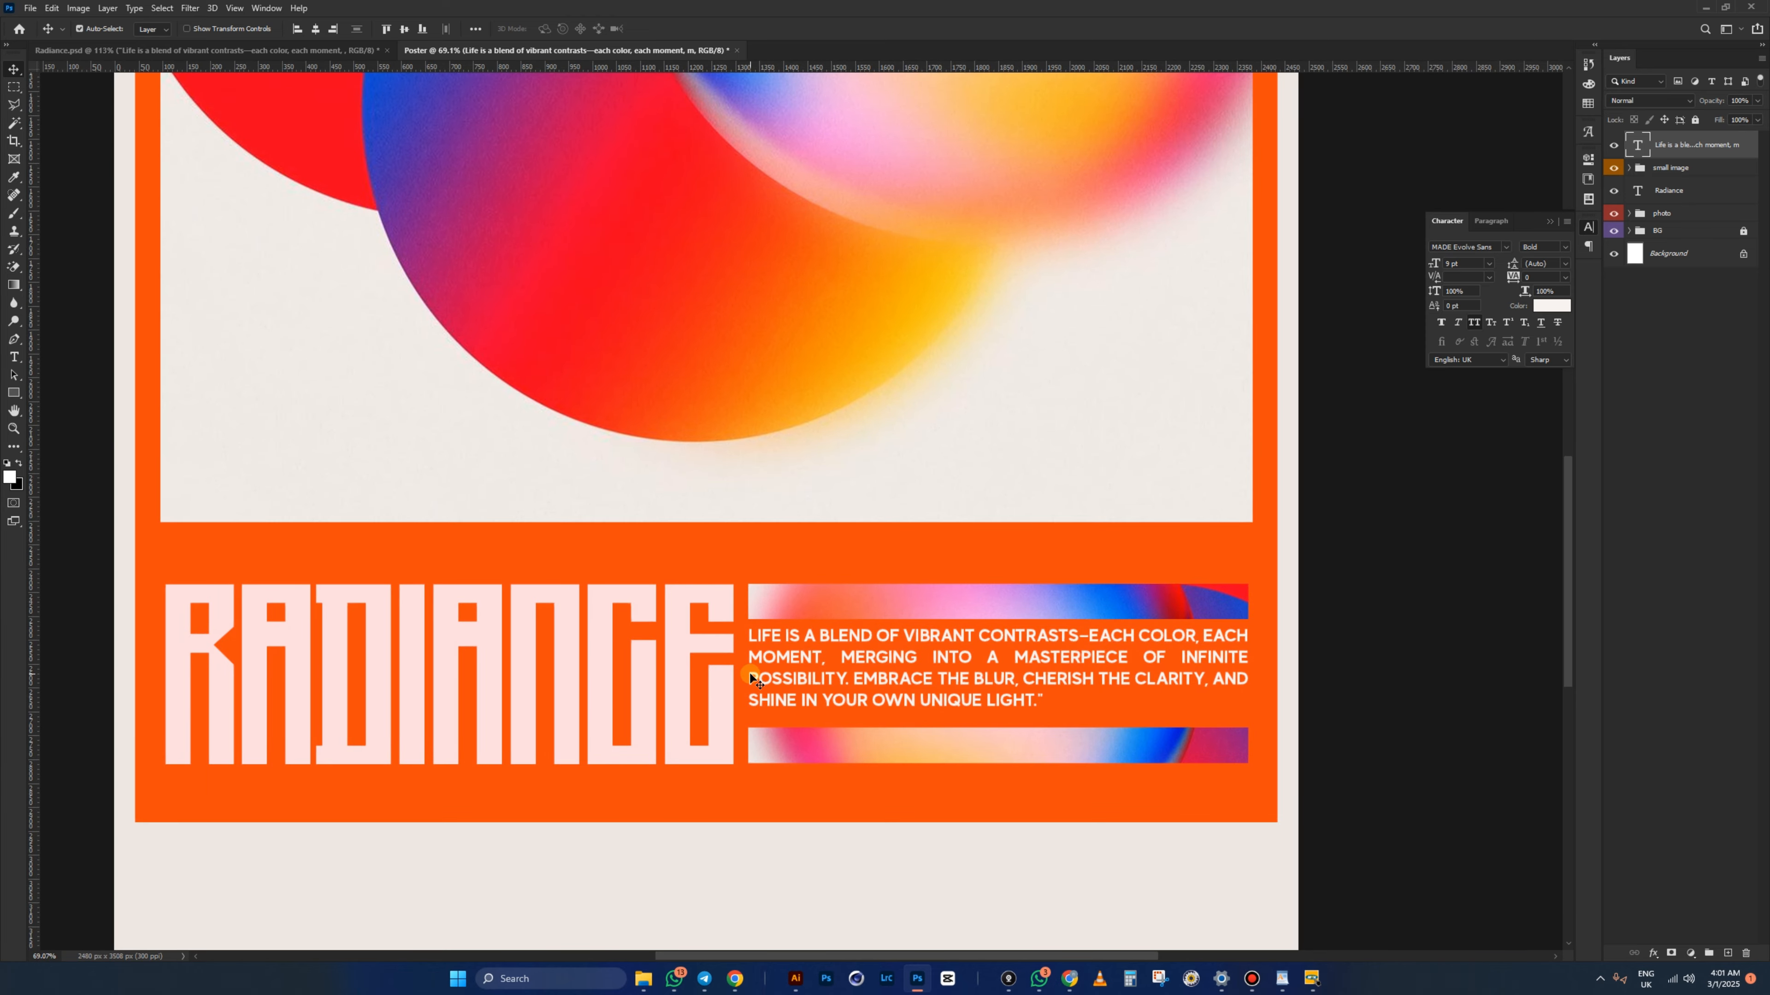
{"action": "scroll", "coordinate": [750, 674], "scroll_direction": "up", "scroll_amount": 4}
- Shorten the gradient bars by pulling their left edge inward
{"action": "left_click", "coordinate": [745, 567]}
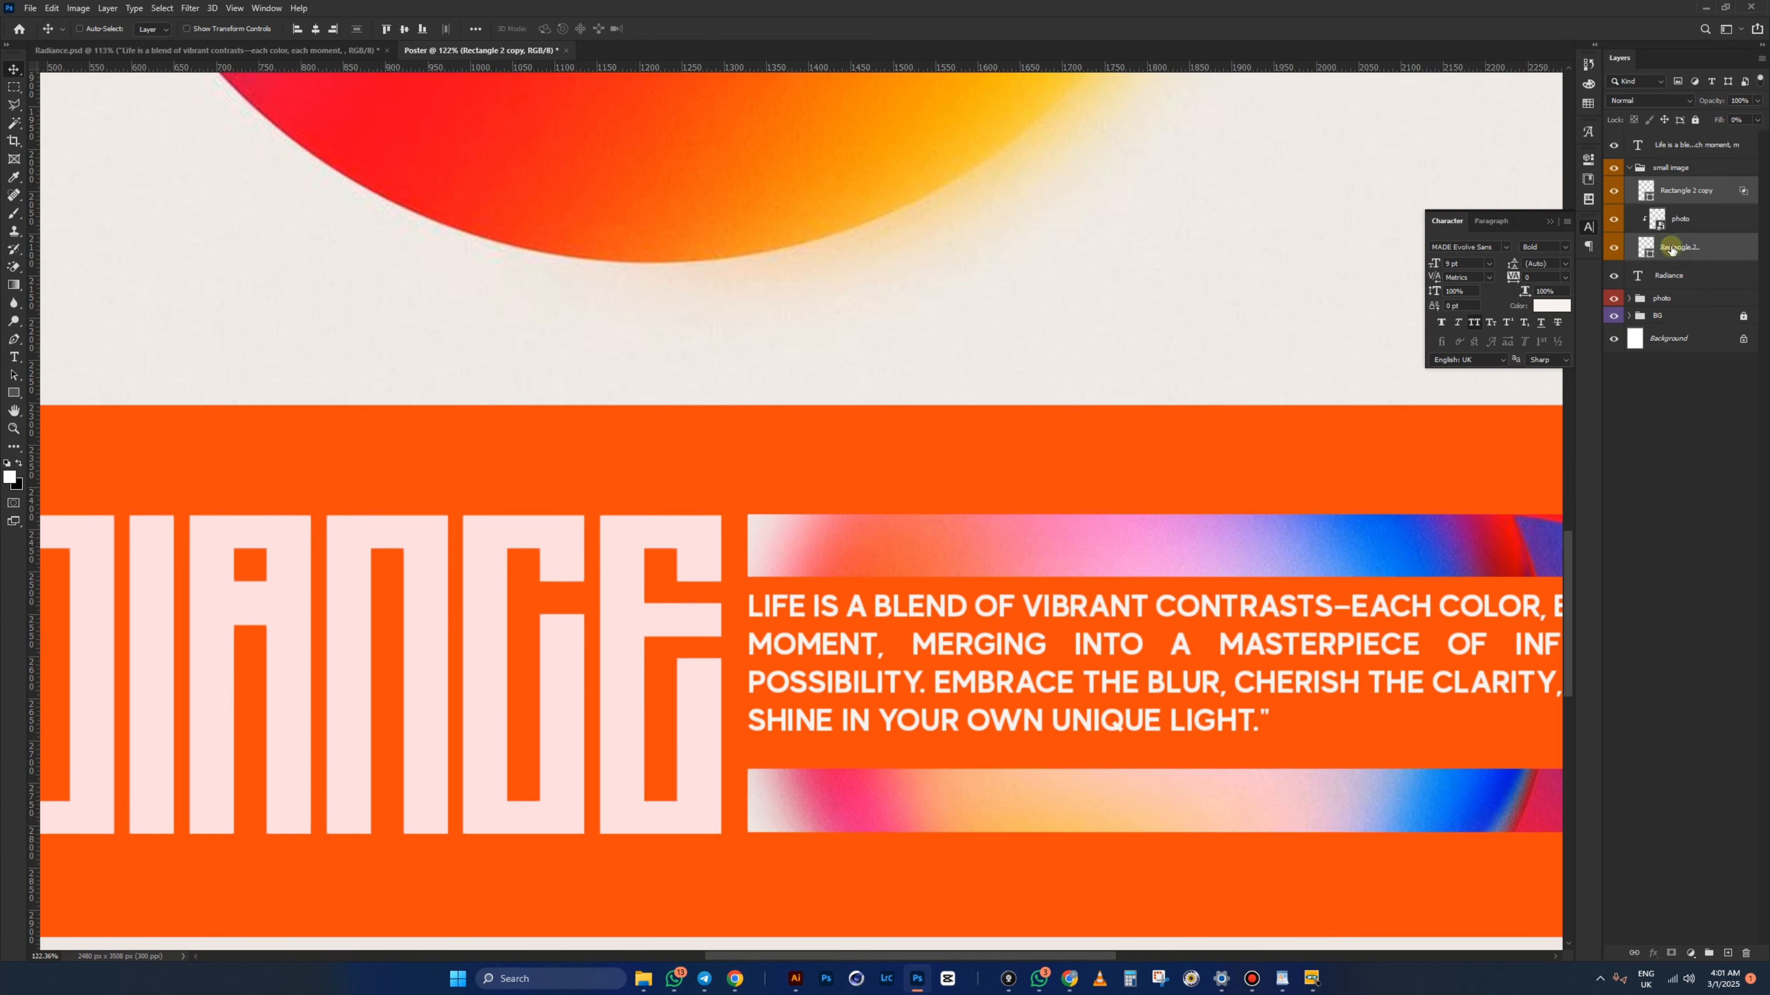
{"action": "key", "text": "ctrl+t"}
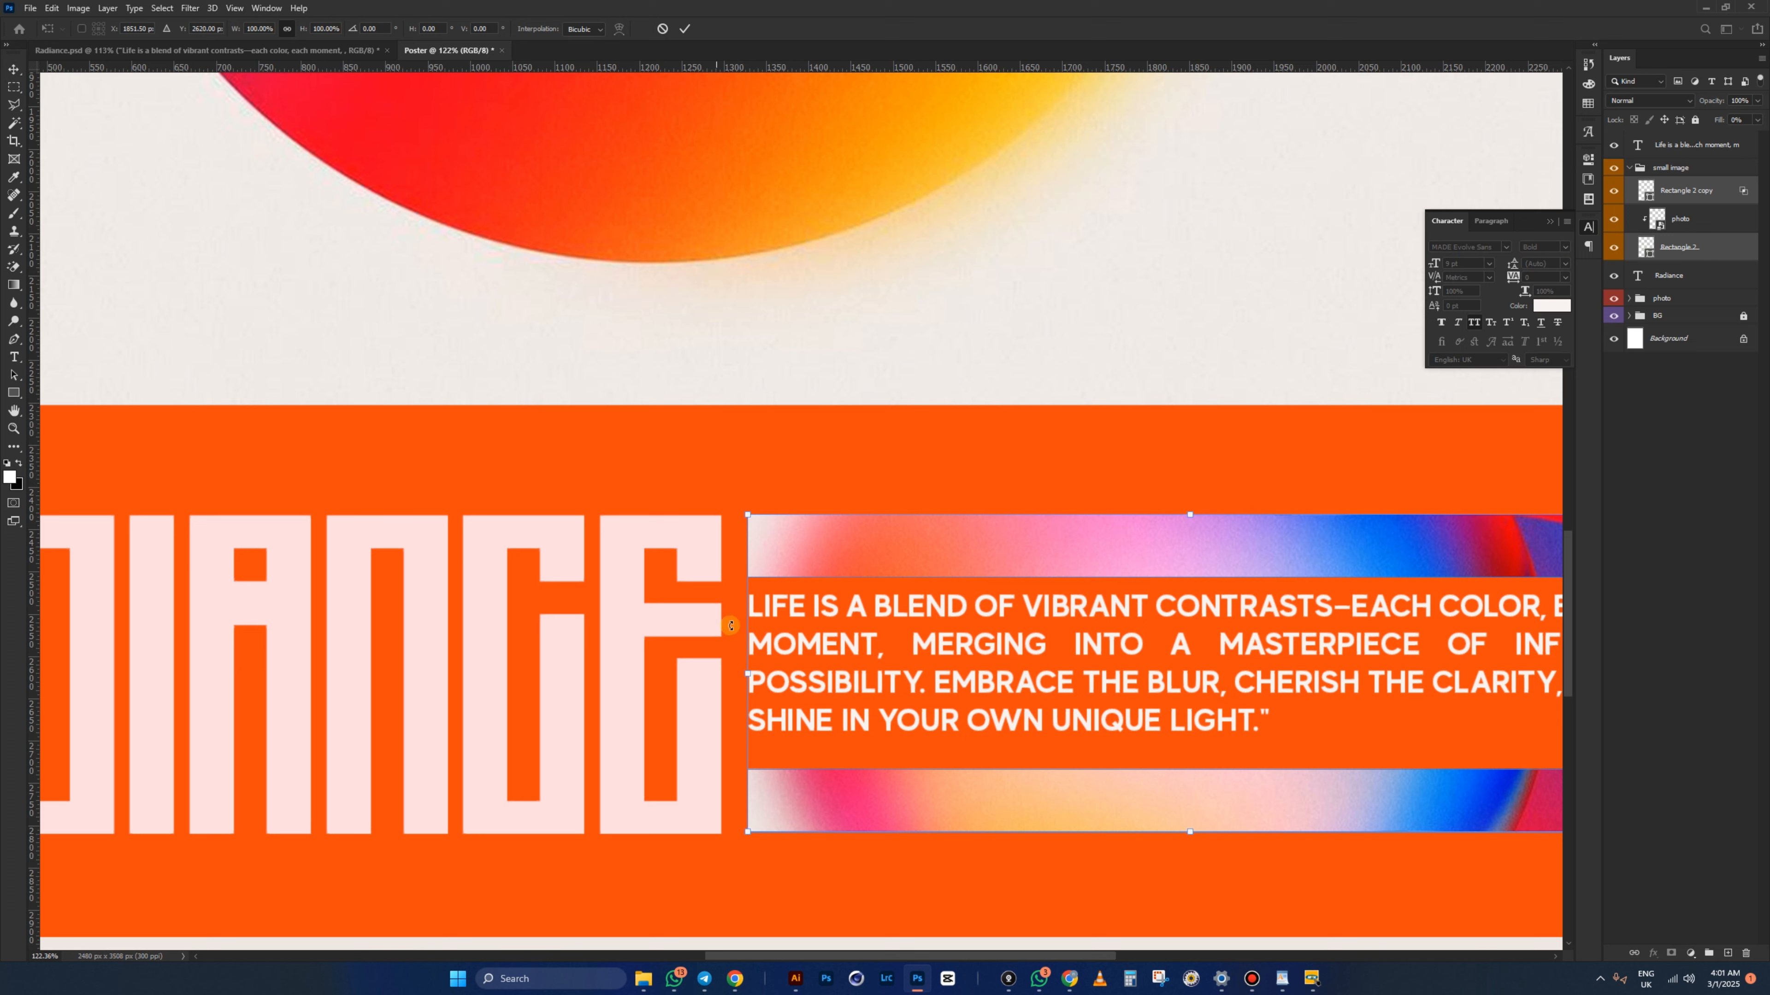
{"action": "left_click_drag", "start_coordinate": [748, 680], "coordinate": [784, 683]}
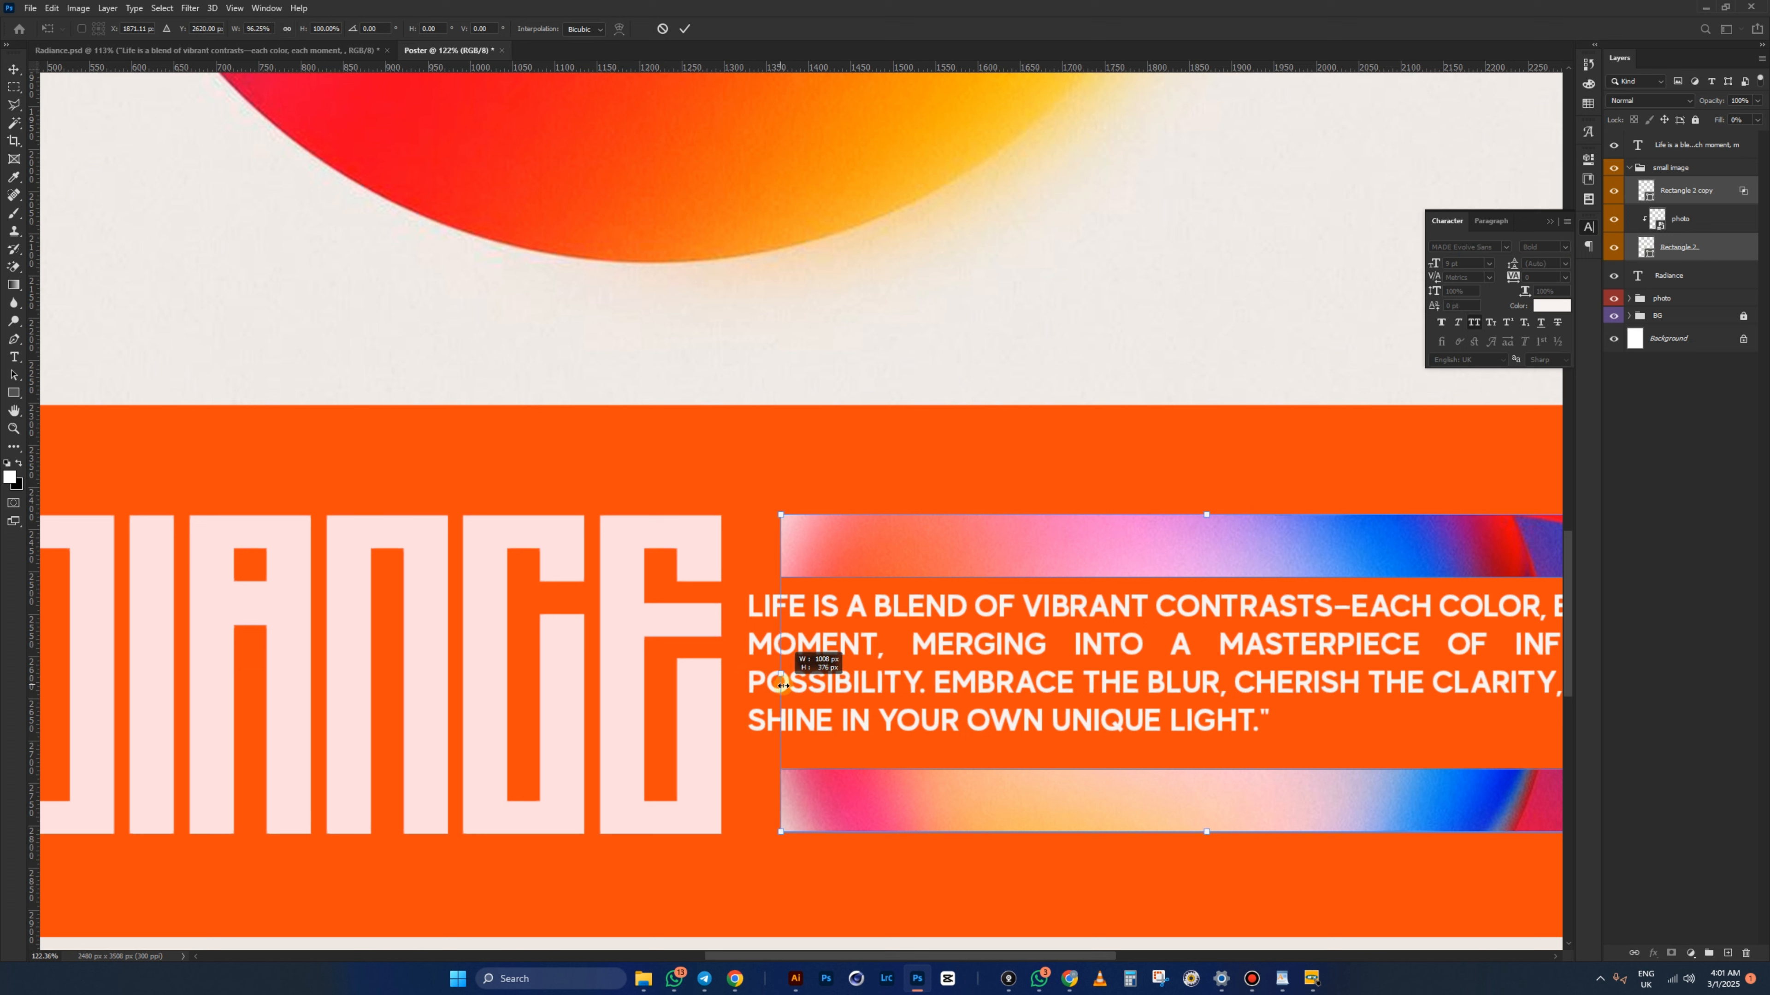
{"action": "key", "text": "Return"}
{"action": "left_click", "coordinate": [803, 649]}
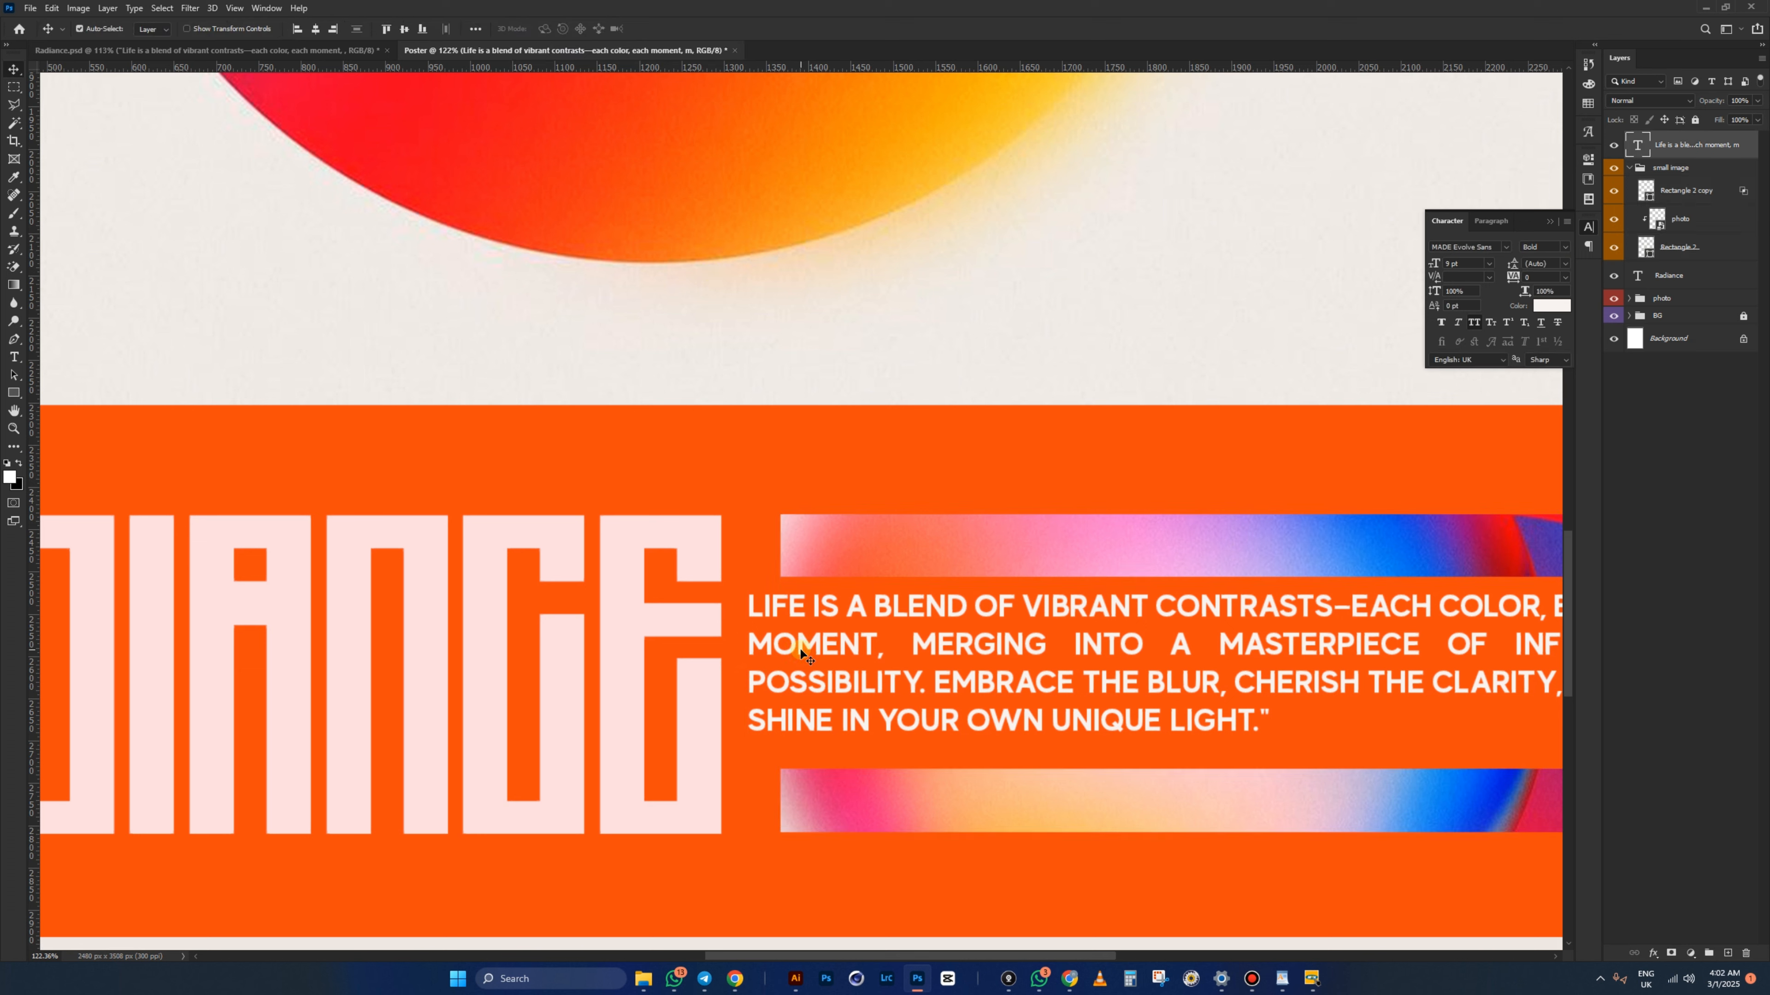
- Narrow the quote's text box from the left so it wraps into four lines, then nudge it into place
{"action": "key", "text": "t"}
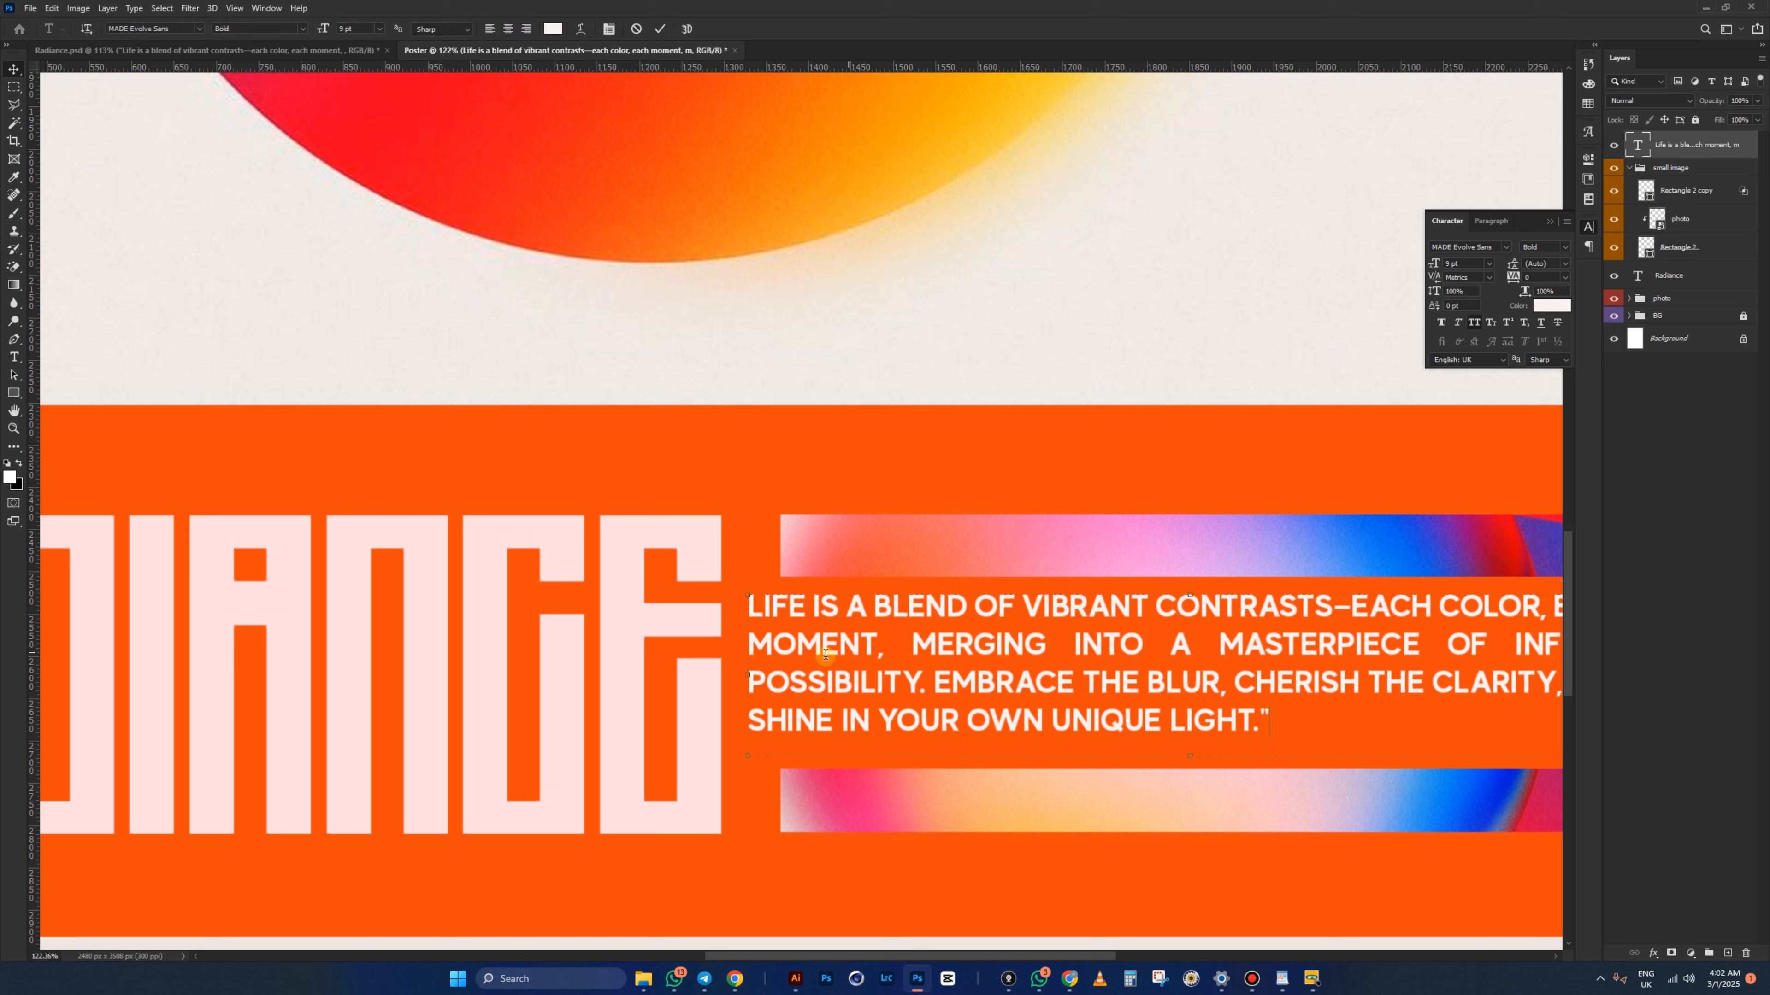
{"action": "left_click_drag", "start_coordinate": [747, 676], "coordinate": [794, 673]}
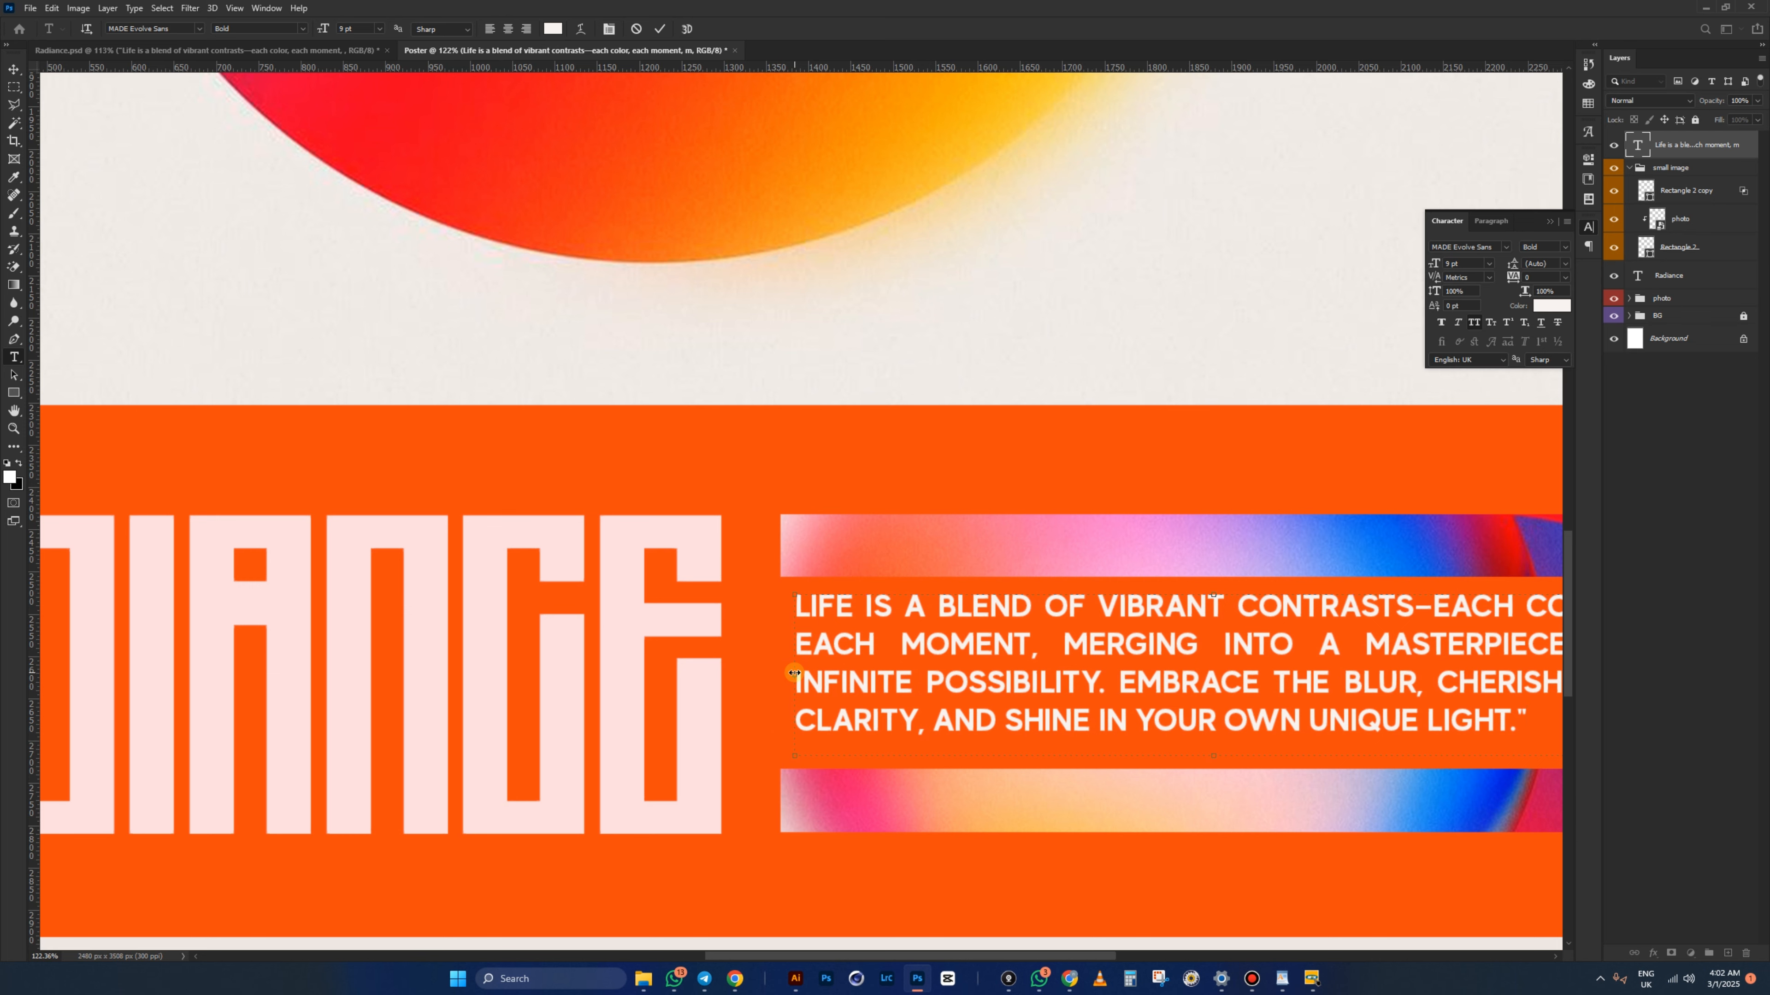
{"action": "key", "text": "v"}
{"action": "scroll", "coordinate": [770, 636], "scroll_direction": "down", "scroll_amount": 5}
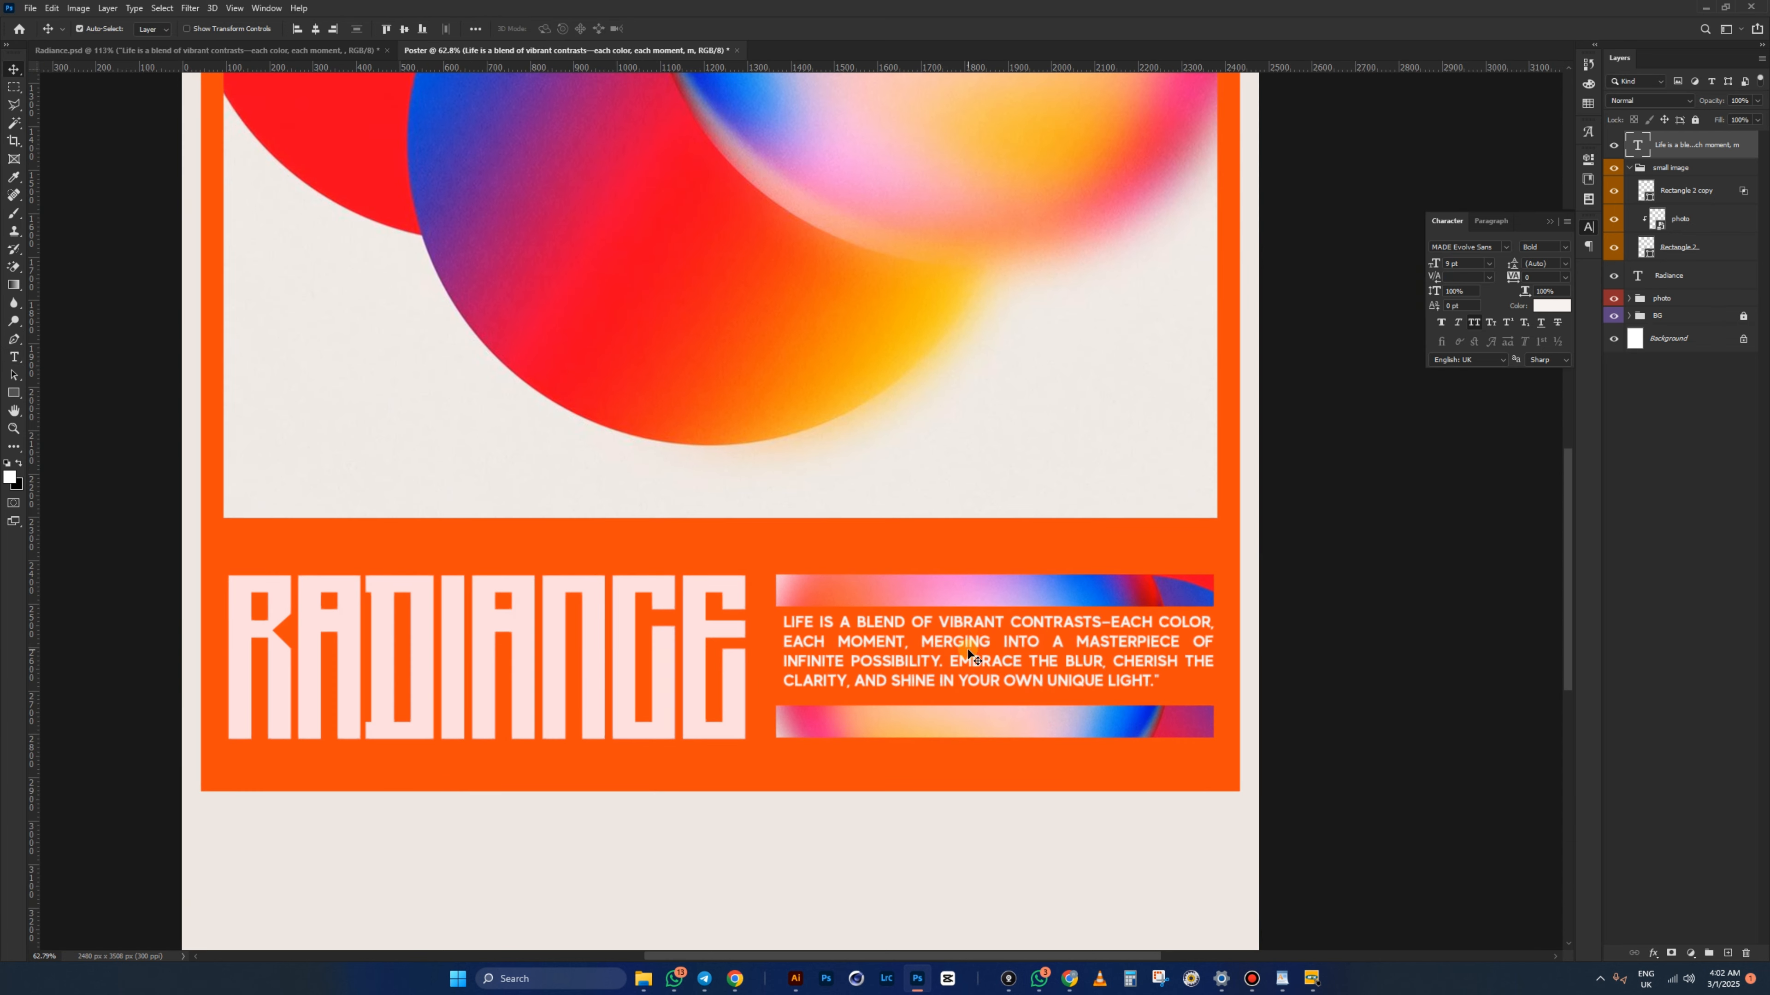
{"action": "scroll", "coordinate": [1021, 662], "scroll_direction": "up", "scroll_amount": 2}
{"action": "left_click_drag", "start_coordinate": [1022, 660], "coordinate": [1019, 658]}
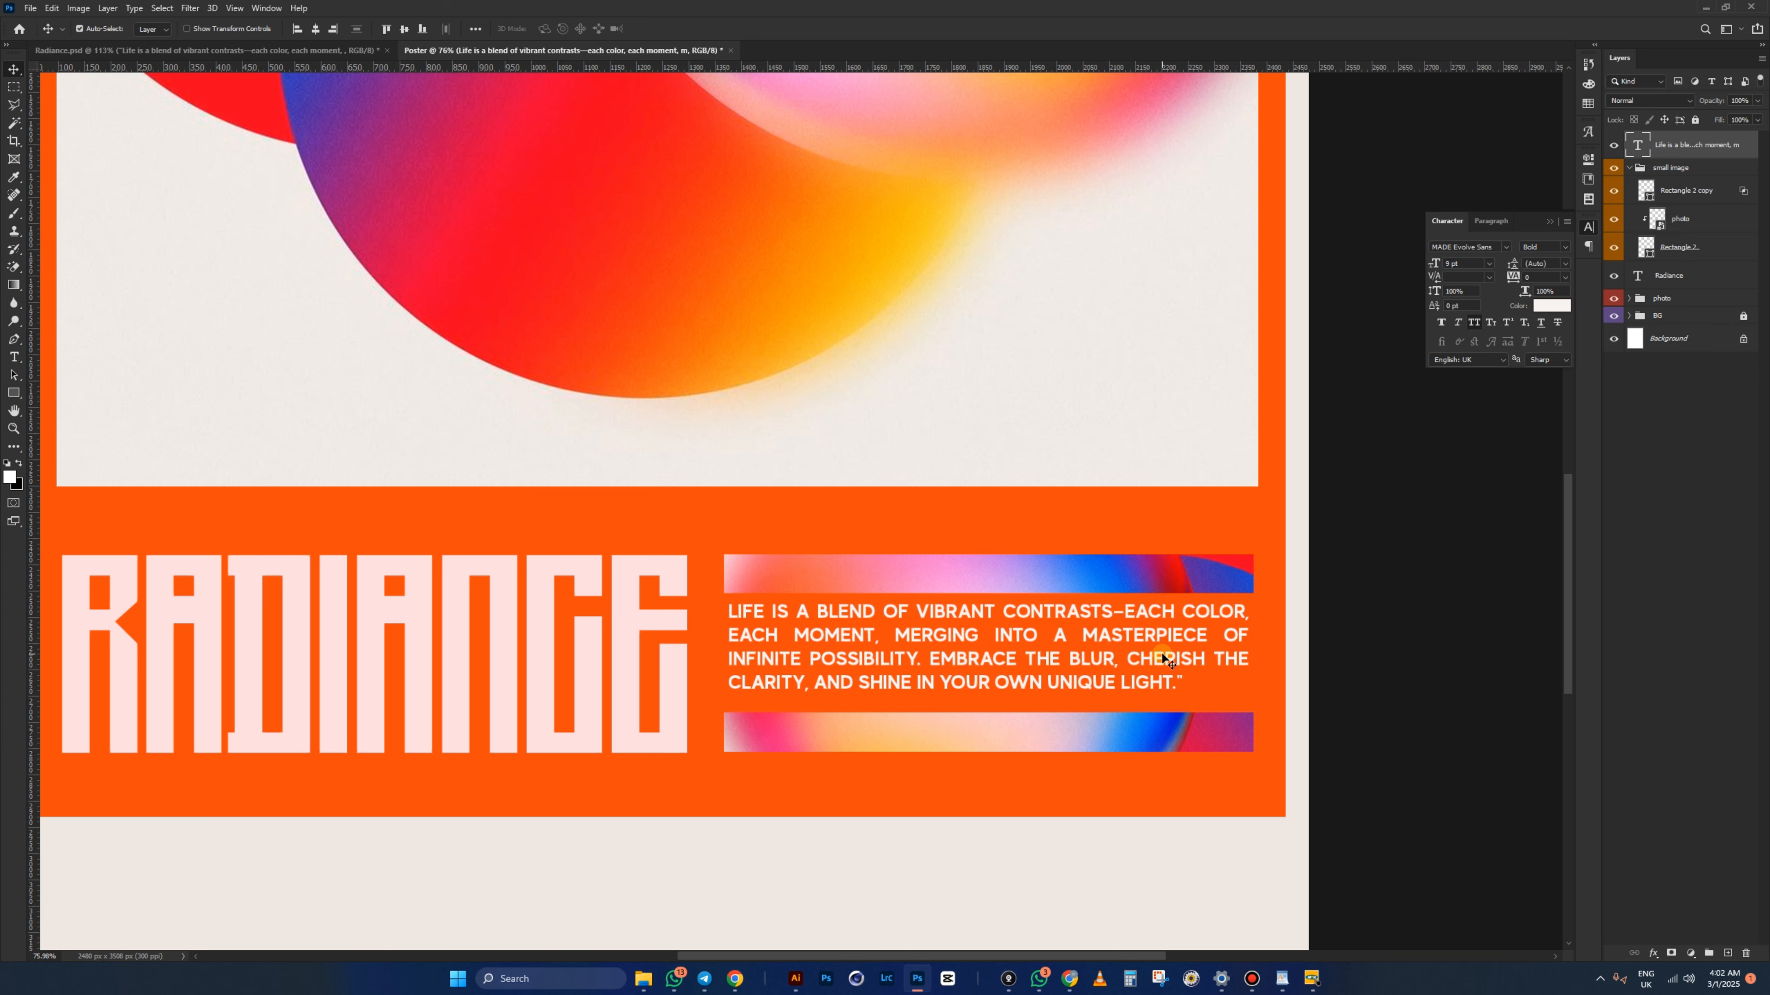
{"action": "left_click_drag", "start_coordinate": [1162, 659], "coordinate": [1162, 661]}
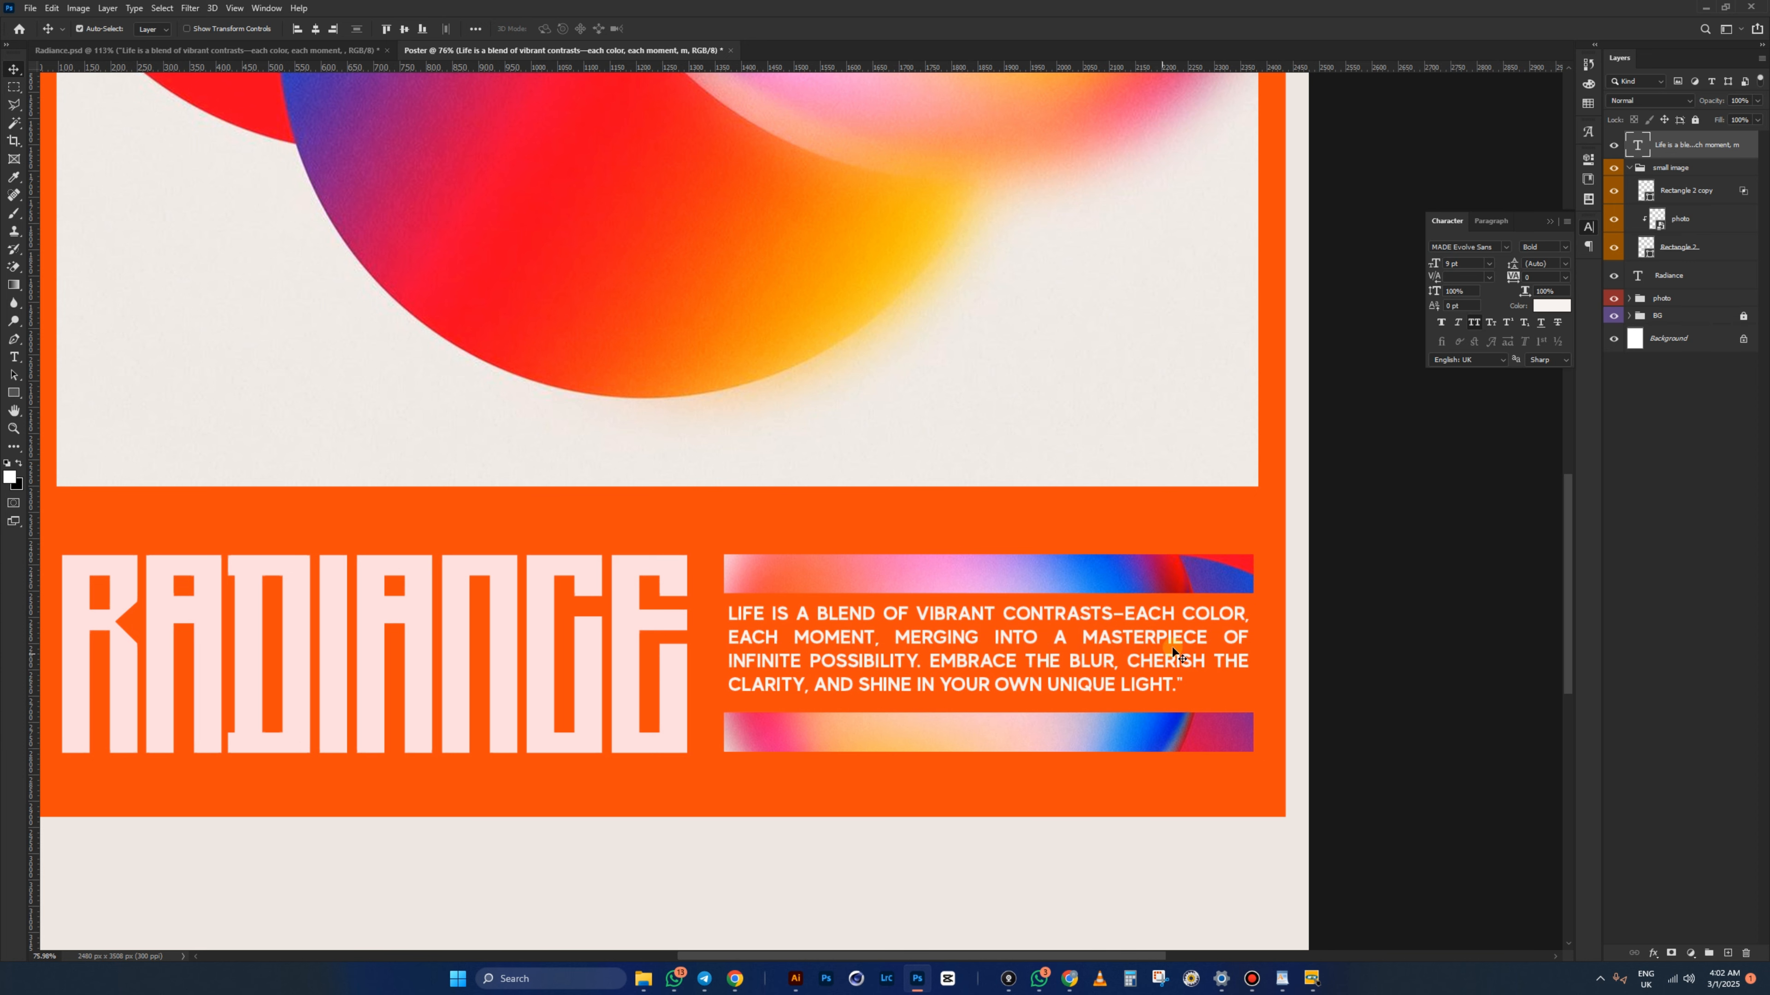
- Deselect the quote layer, then open the Radiance reference design and select its body text layer
{"action": "left_click", "coordinate": [1362, 540]}
{"action": "scroll", "coordinate": [1058, 531], "scroll_direction": "down", "scroll_amount": 3}
{"action": "scroll", "coordinate": [962, 621], "scroll_direction": "down", "scroll_amount": 2}
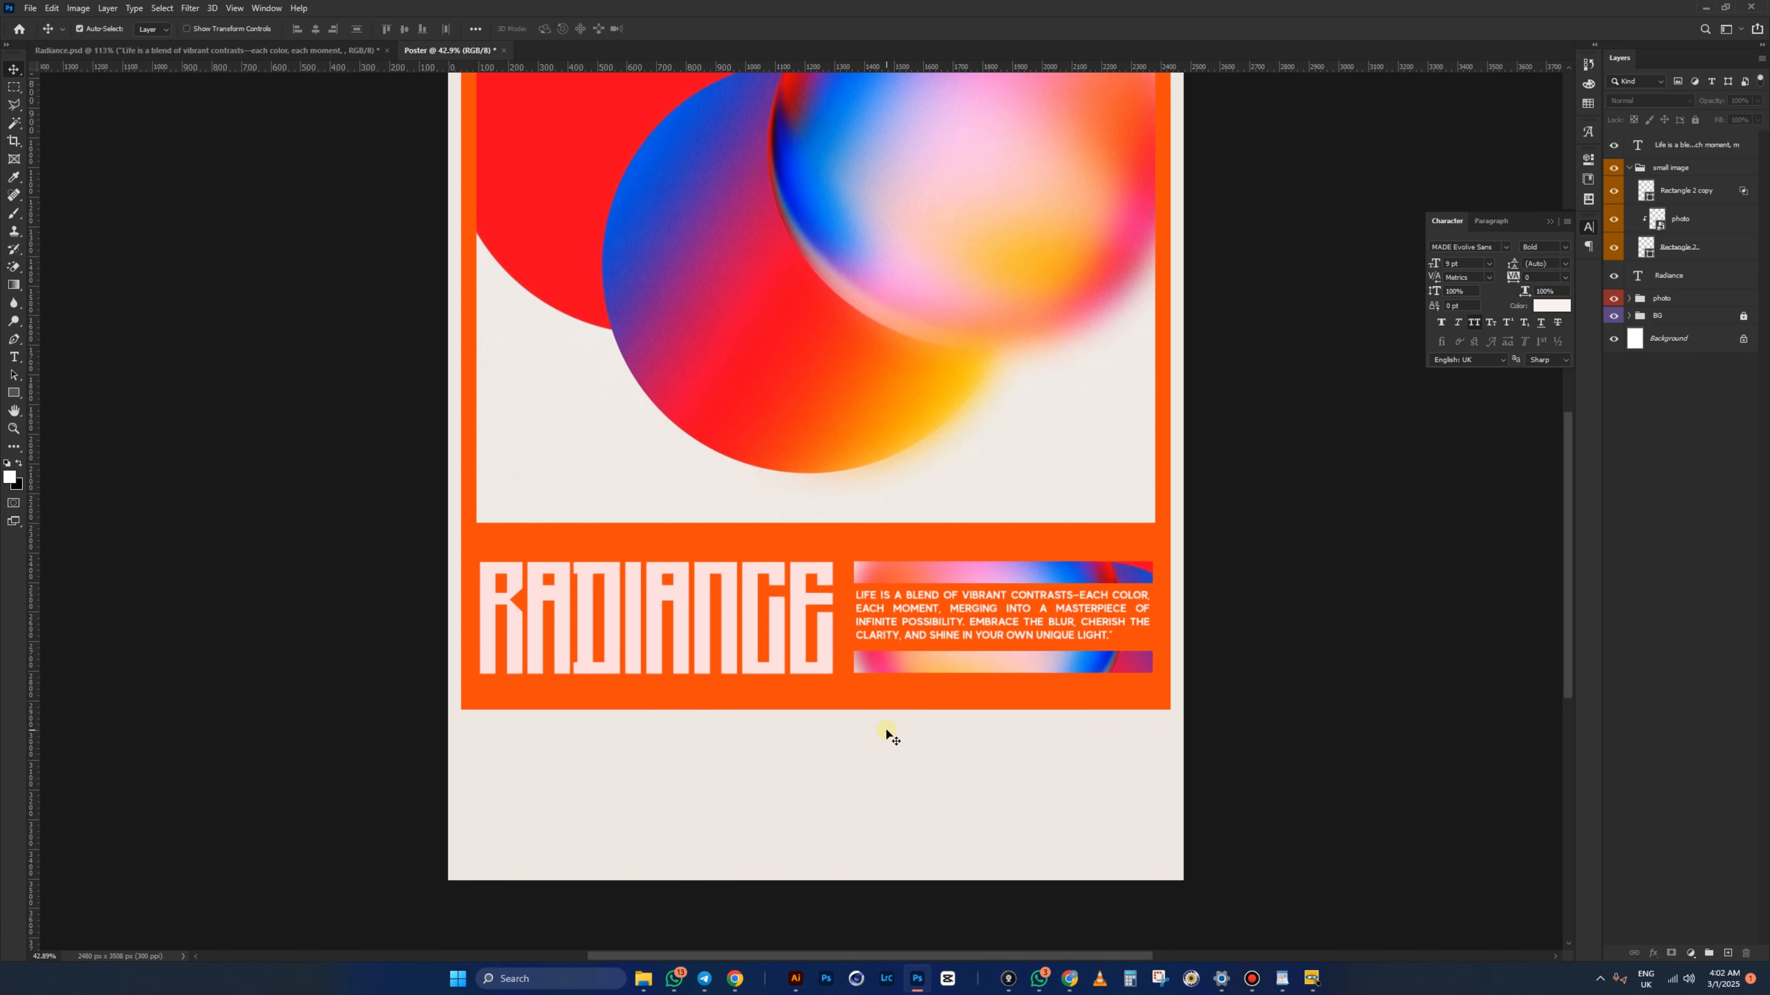
{"action": "scroll", "coordinate": [886, 733], "scroll_direction": "down", "scroll_amount": 3}
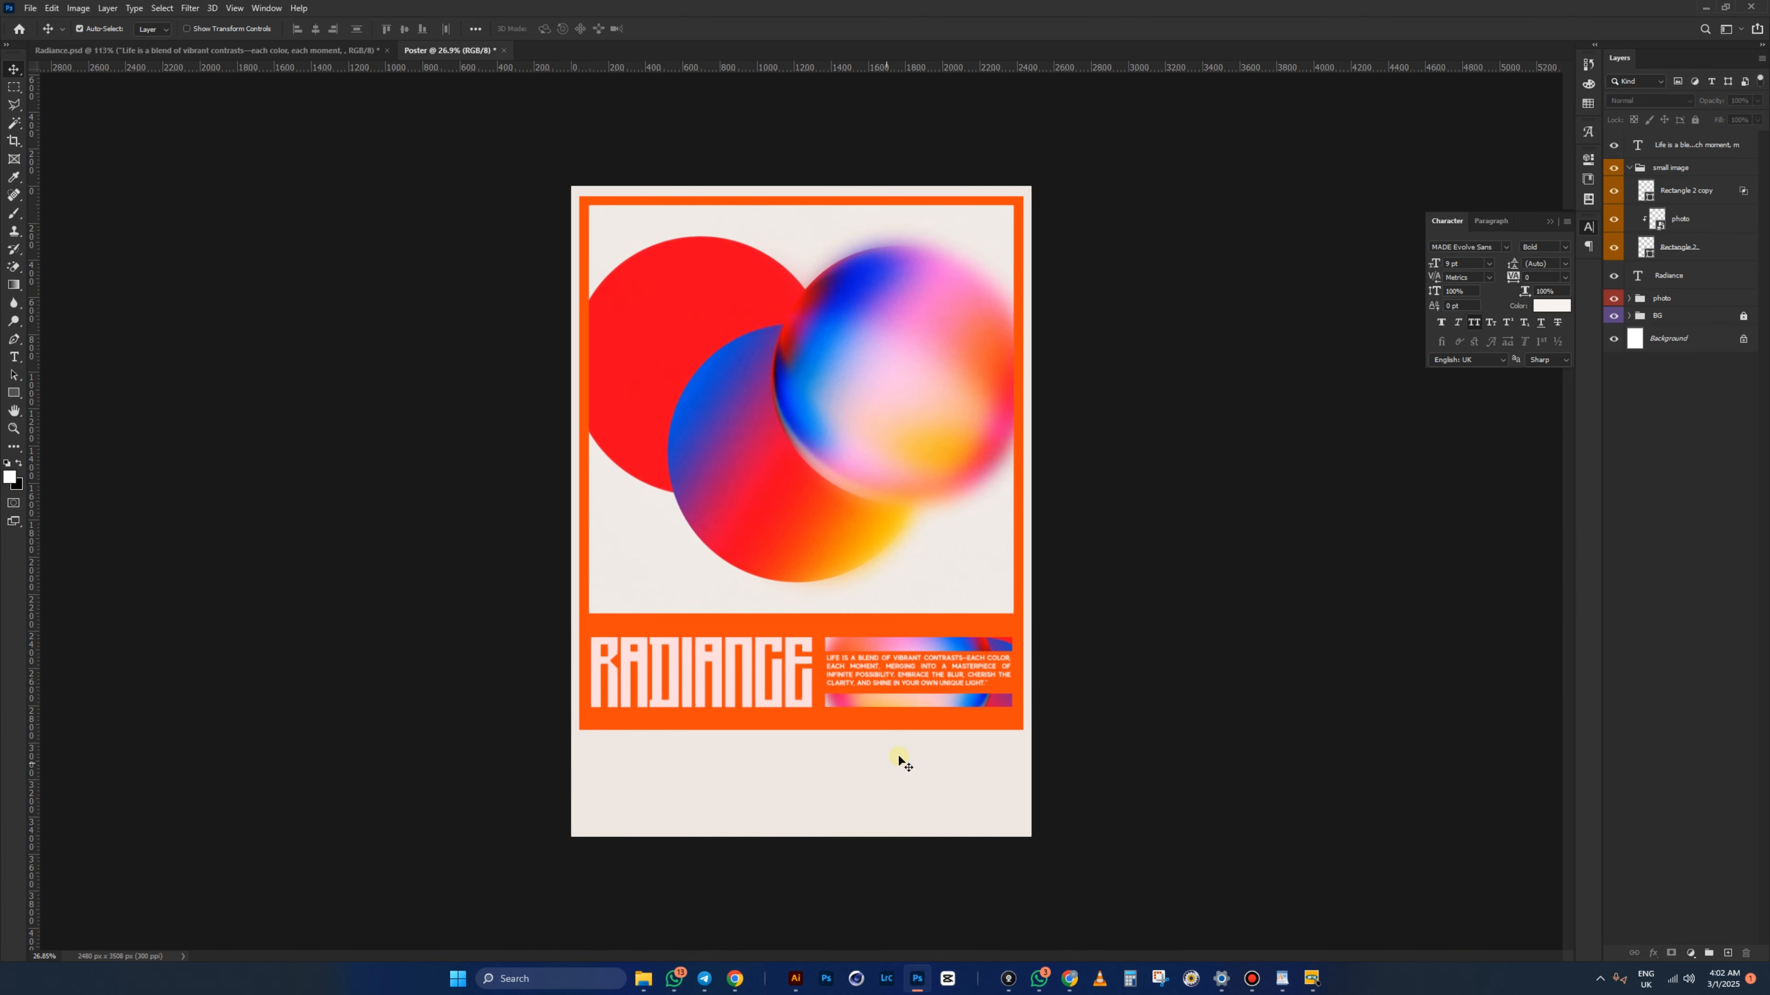
{"action": "scroll", "coordinate": [830, 770], "scroll_direction": "up", "scroll_amount": 1}
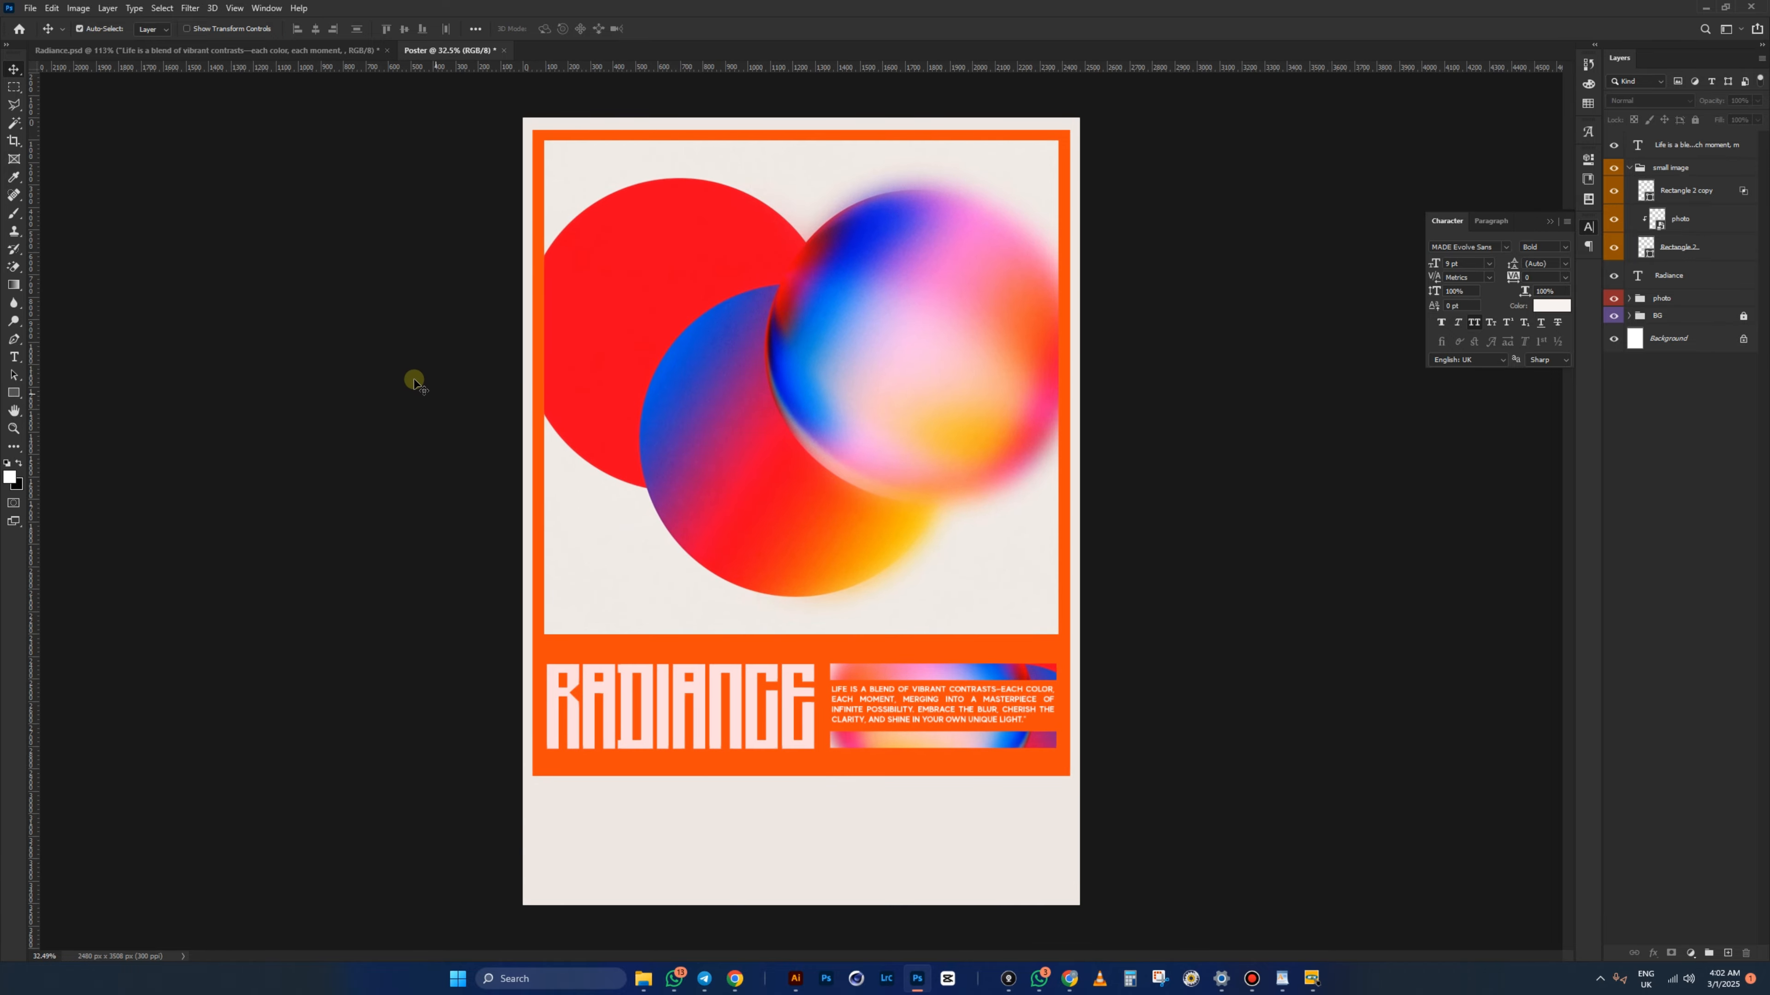
{"action": "left_click", "coordinate": [293, 50]}
{"action": "scroll", "coordinate": [900, 416], "scroll_direction": "down", "scroll_amount": 4}
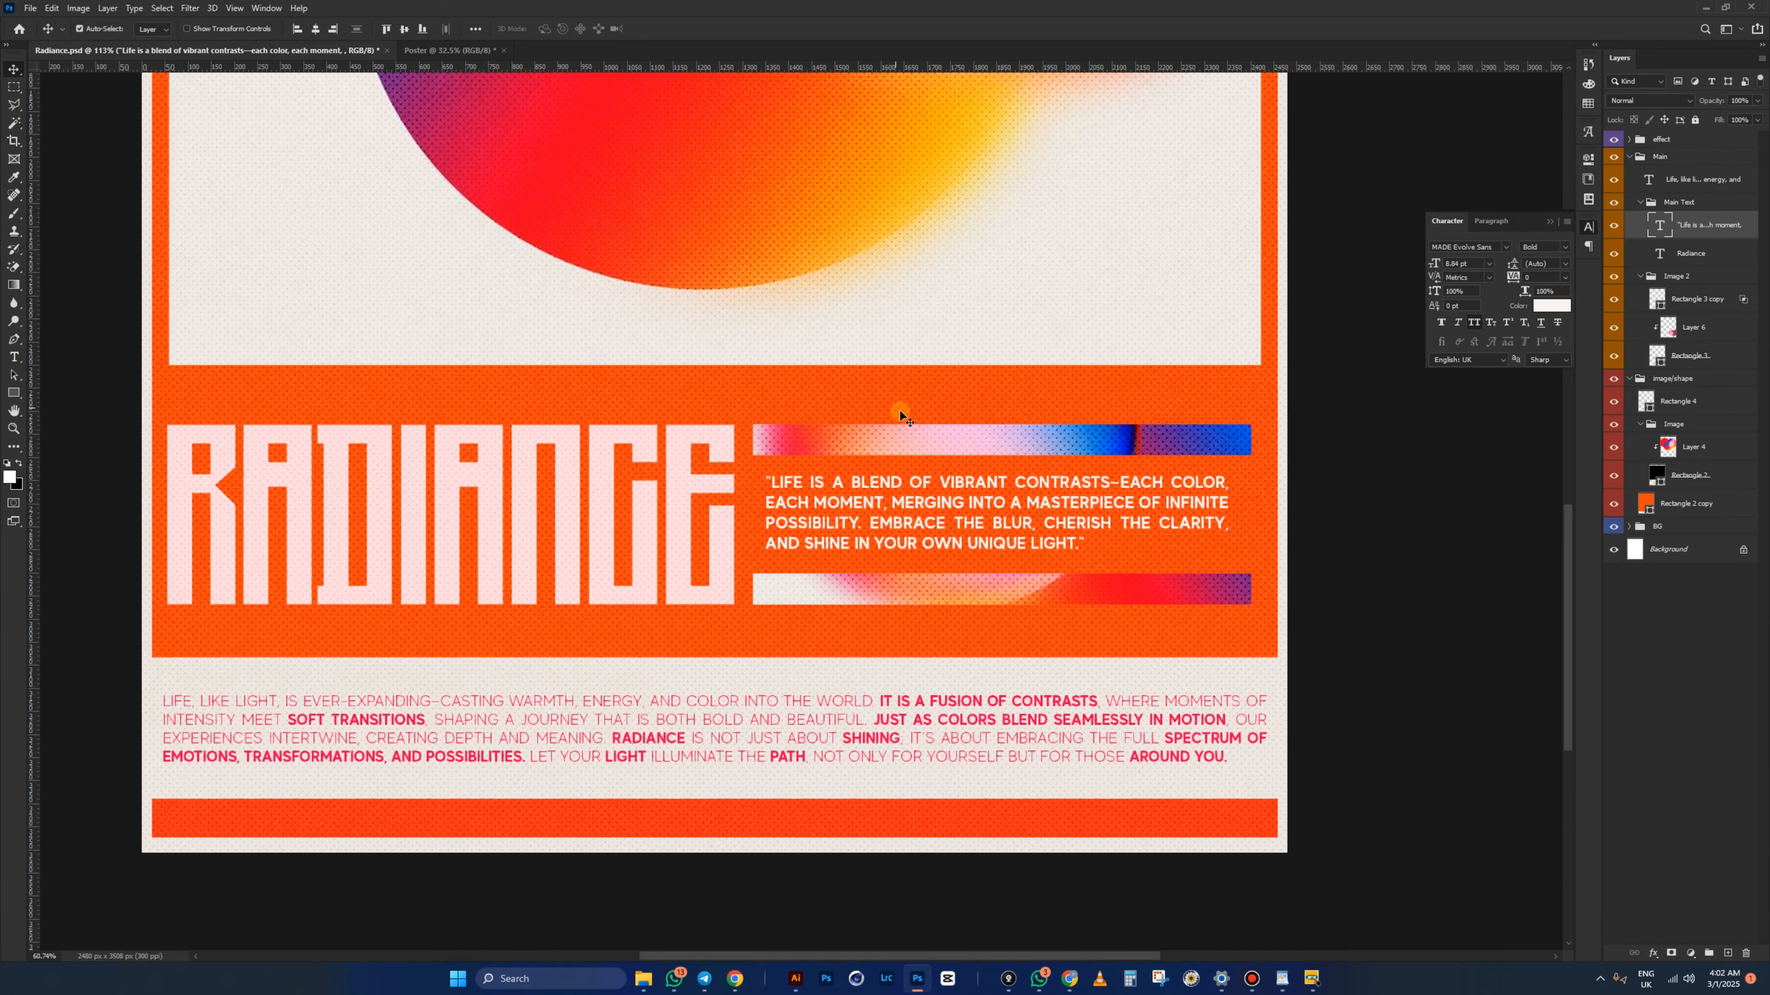
{"action": "scroll", "coordinate": [900, 415], "scroll_direction": "down", "scroll_amount": 3}
{"action": "scroll", "coordinate": [933, 637], "scroll_direction": "up", "scroll_amount": 2}
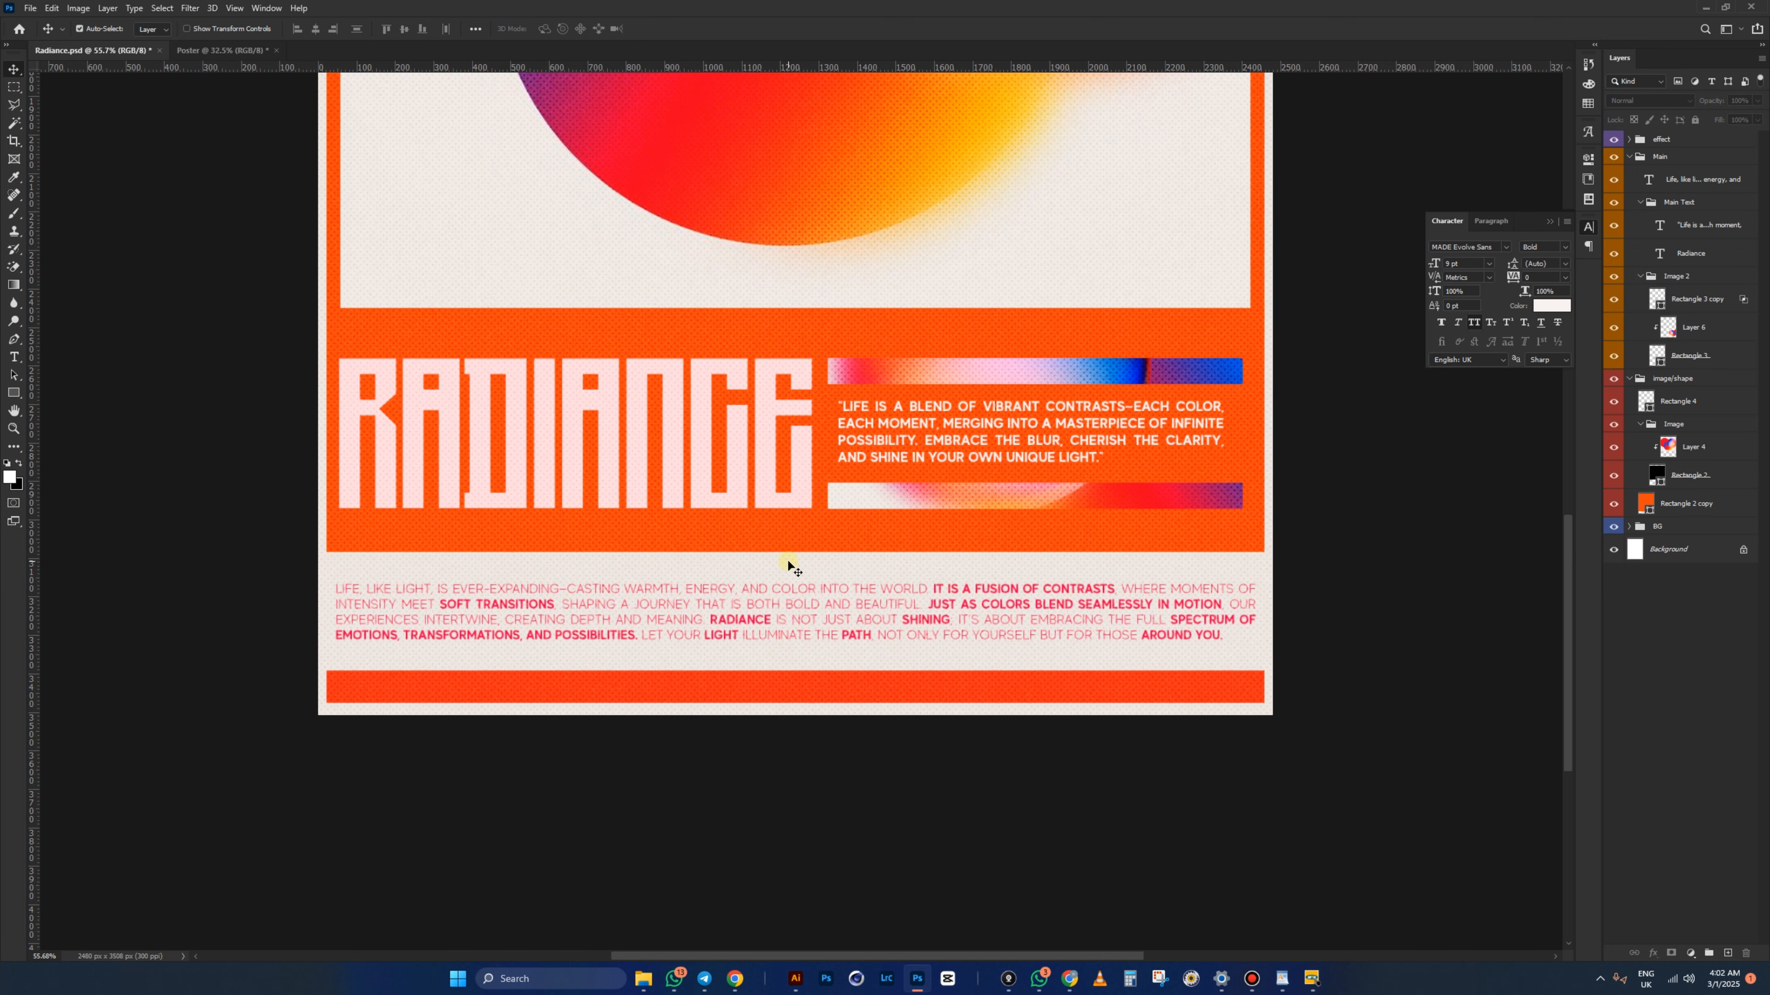
{"action": "left_click", "coordinate": [783, 600]}
- On the Poster, Alt-drag a duplicate of the quote text below the orange band
{"action": "left_click", "coordinate": [454, 51]}
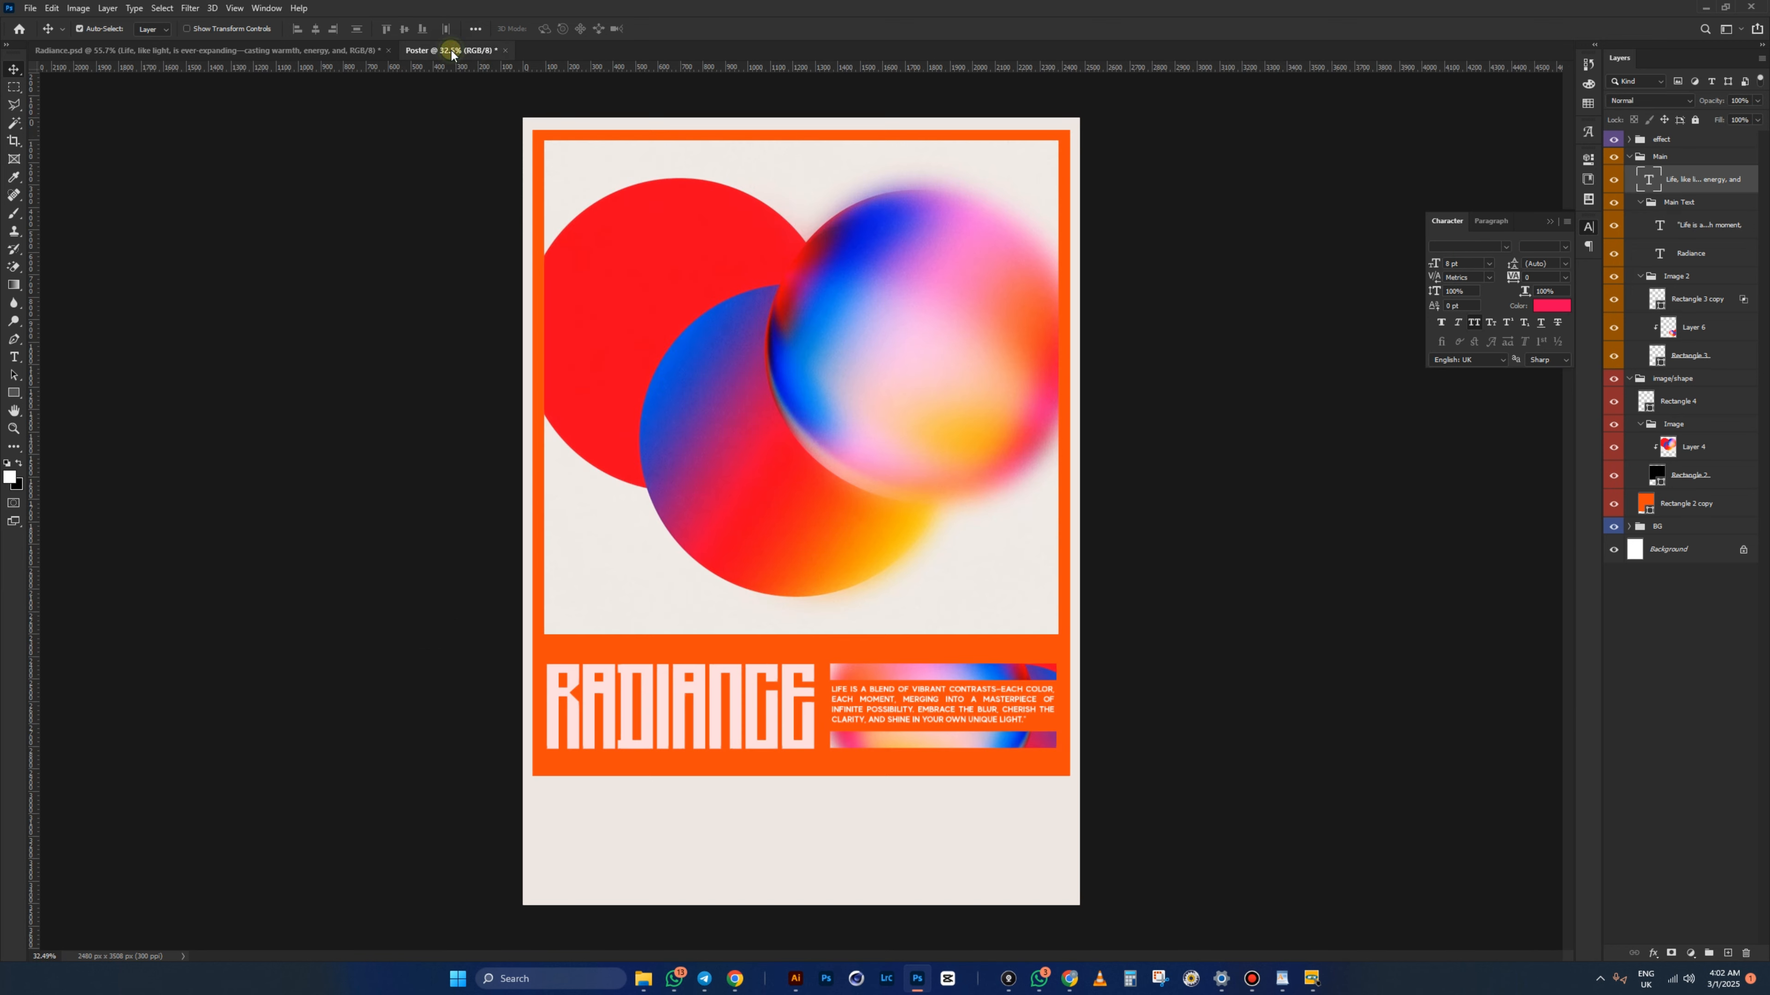
{"action": "scroll", "coordinate": [822, 837], "scroll_direction": "up", "scroll_amount": 2}
{"action": "scroll", "coordinate": [833, 790], "scroll_direction": "down", "scroll_amount": 3}
{"action": "scroll", "coordinate": [841, 538], "scroll_direction": "up", "scroll_amount": 2}
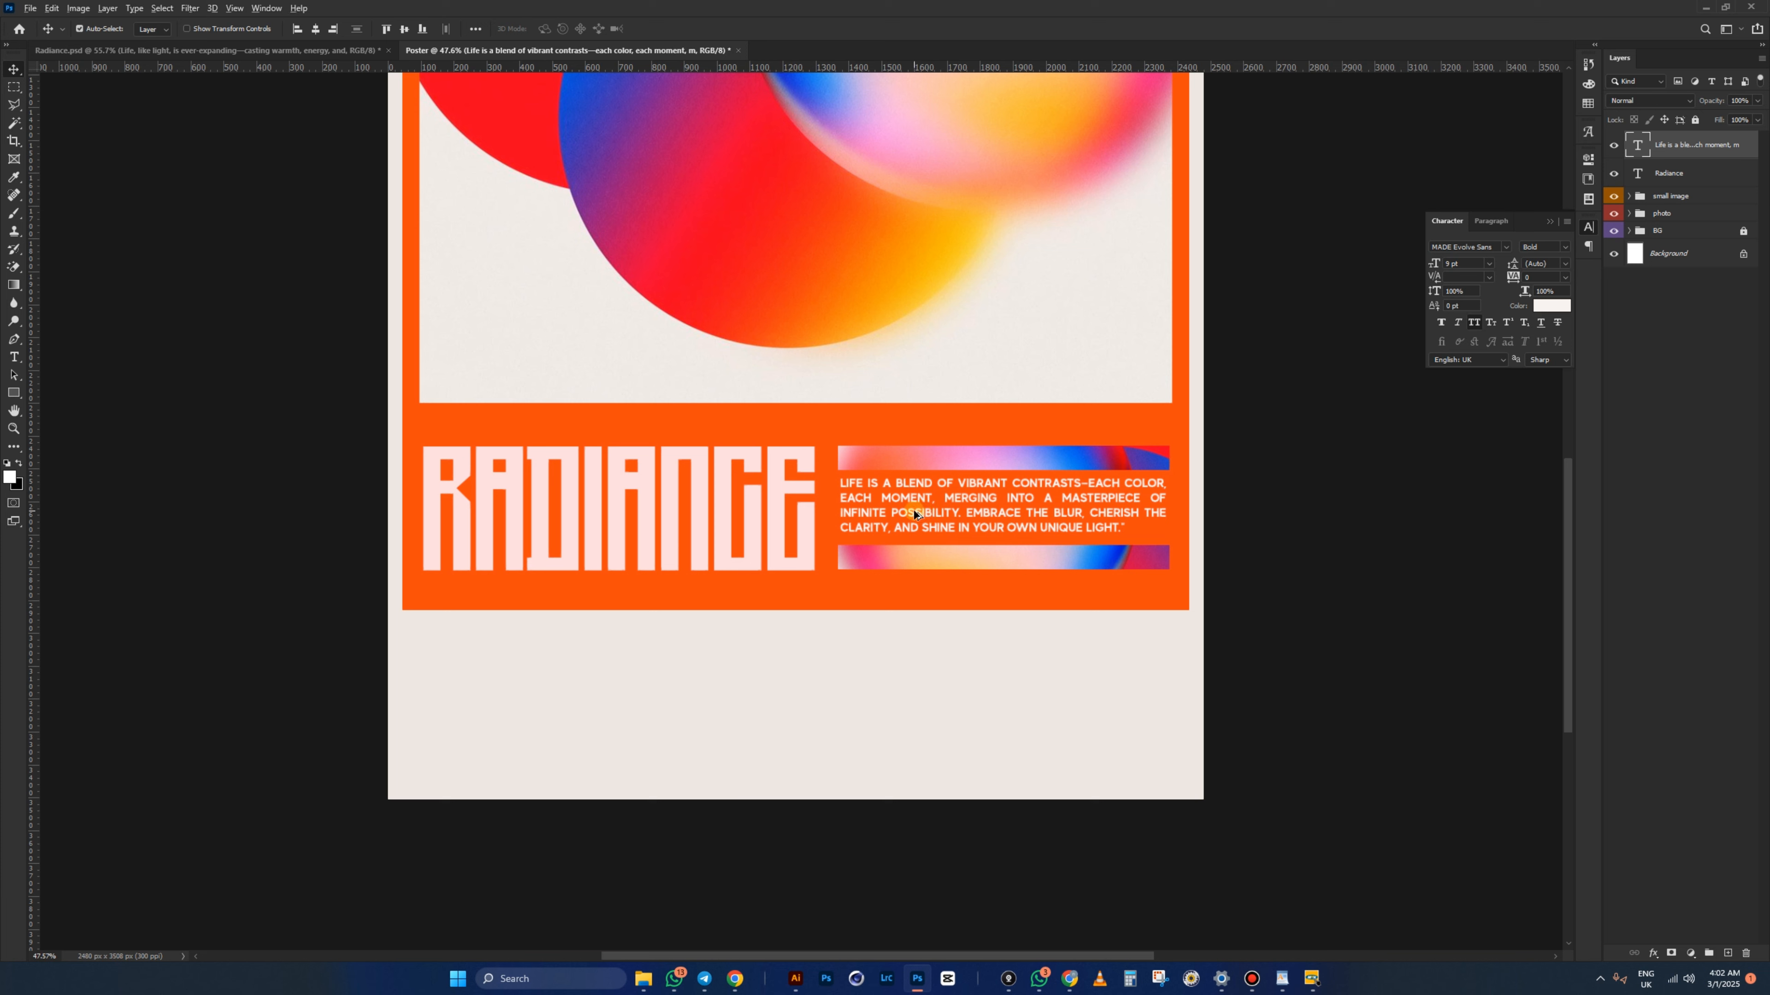
{"action": "left_click_drag", "start_coordinate": [914, 513], "coordinate": [493, 679]}
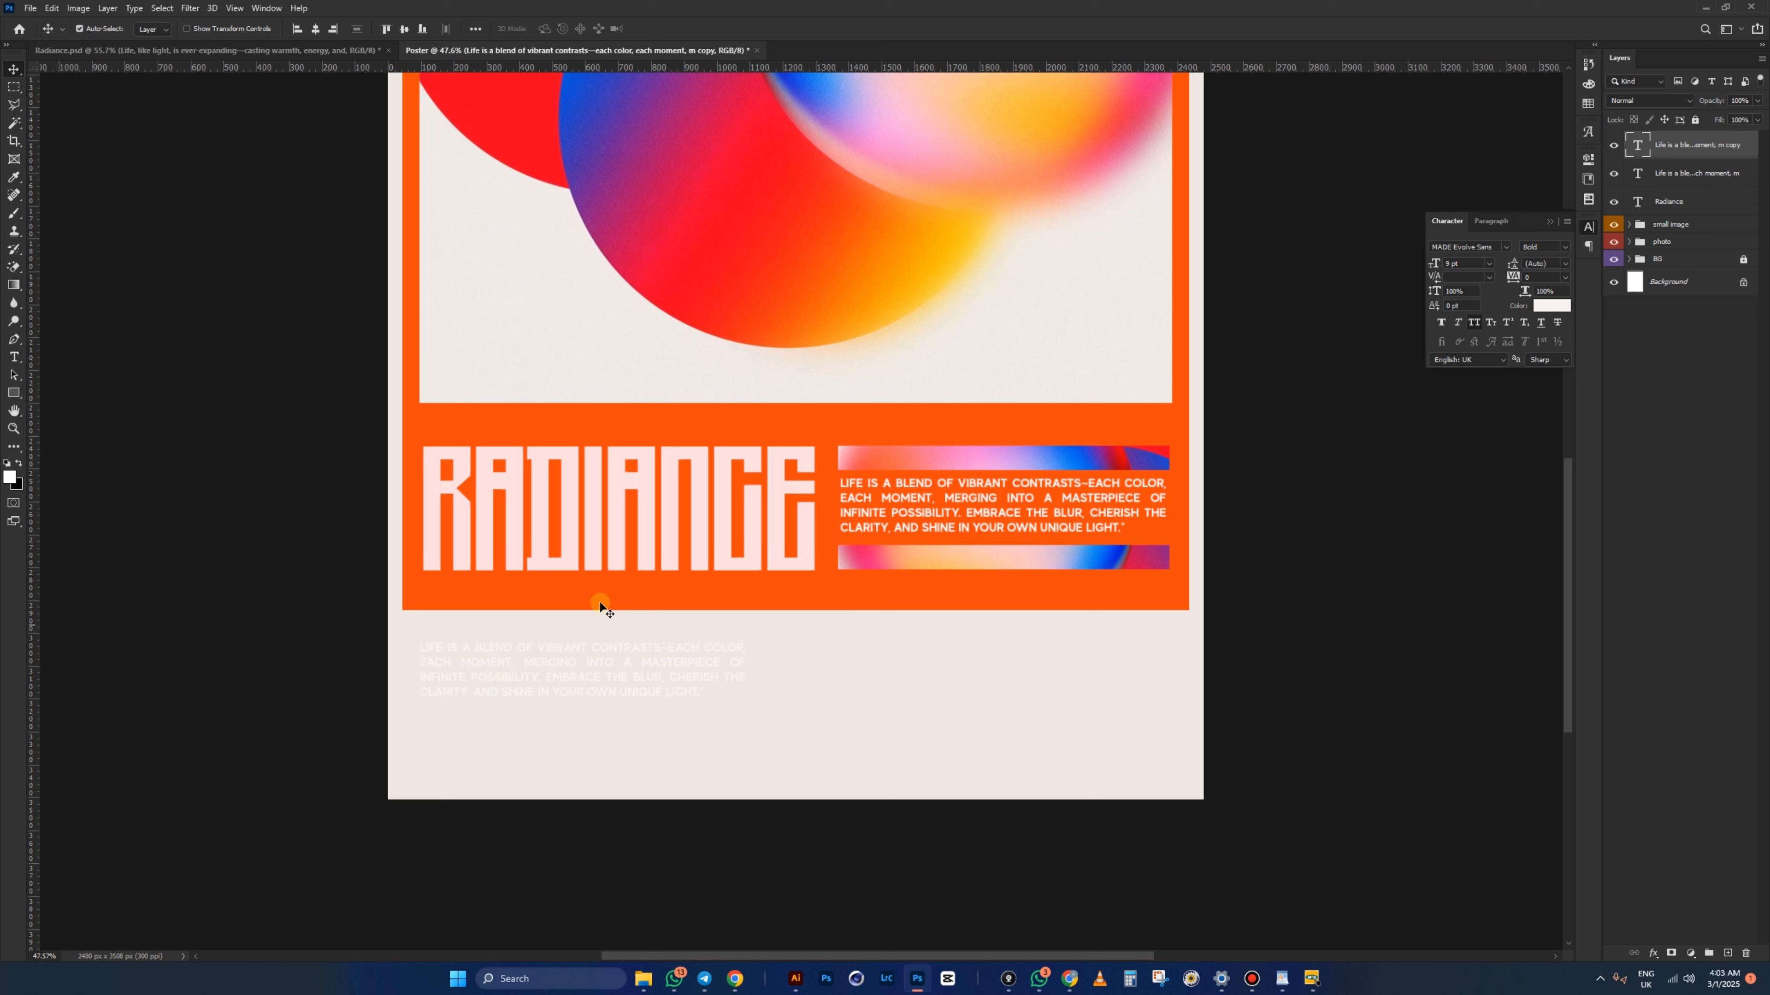
- Copy the hex code f50056 from the Radiance body text's colour picker, then cancel
{"action": "left_click", "coordinate": [115, 51]}
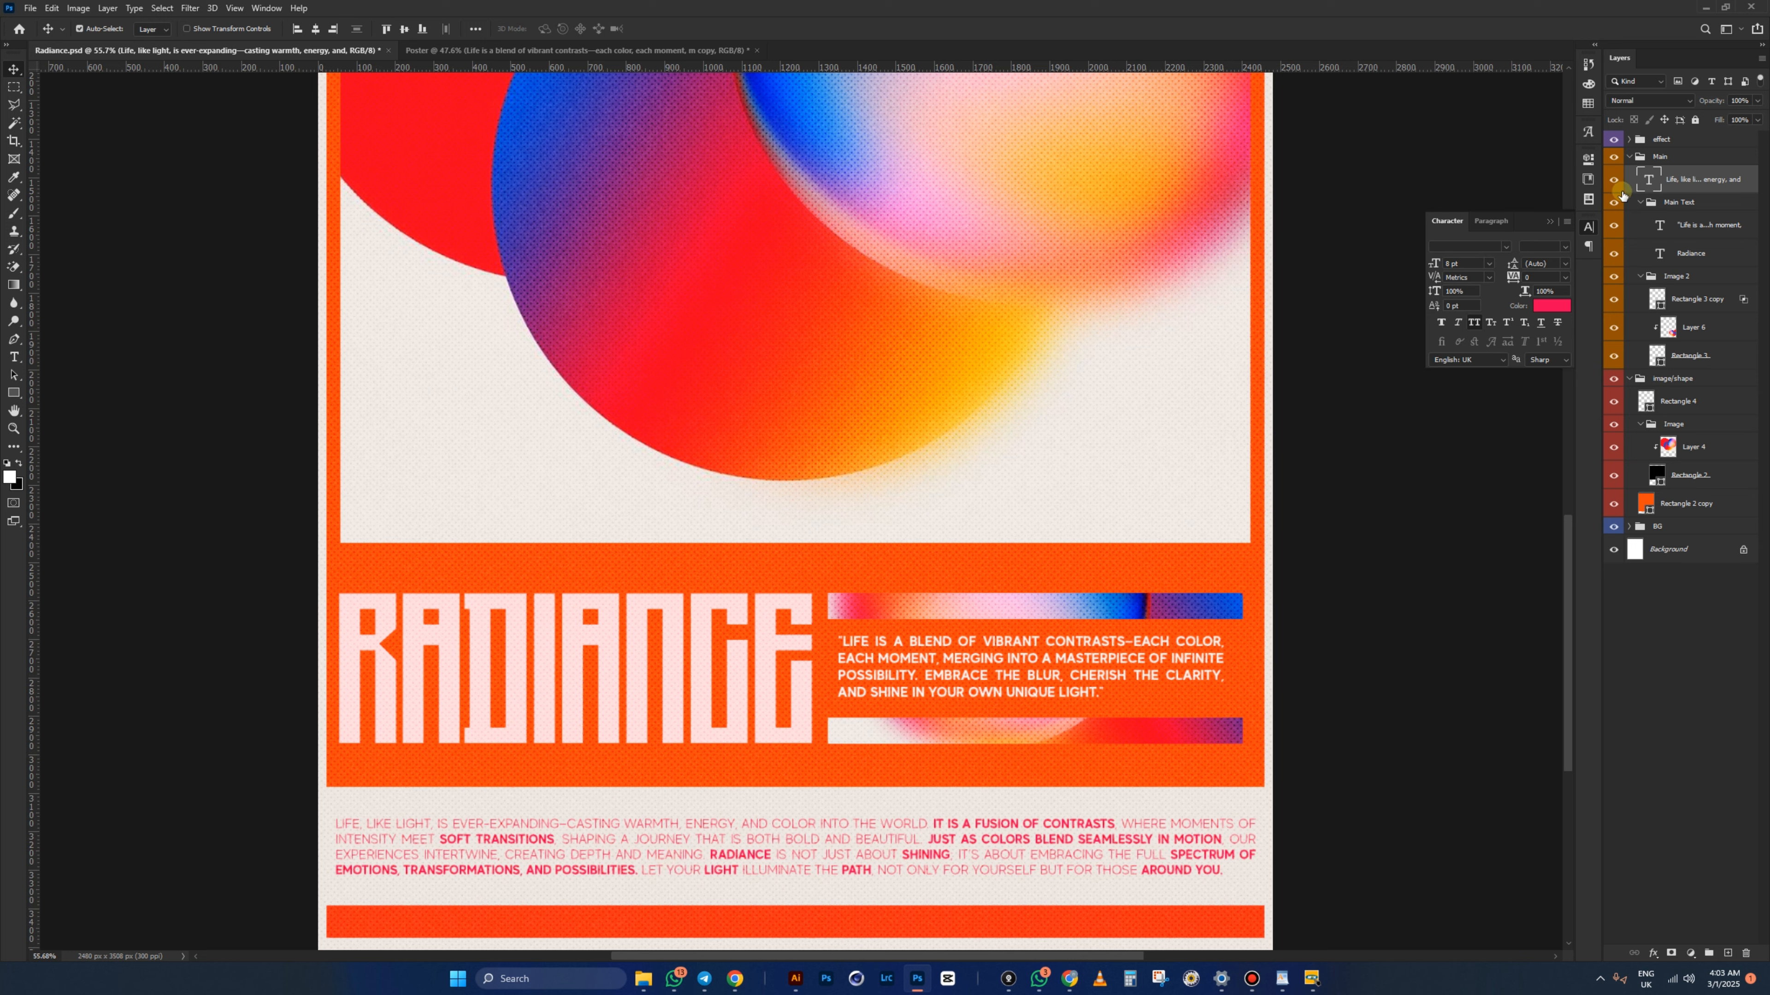
{"action": "left_click", "coordinate": [1554, 307]}
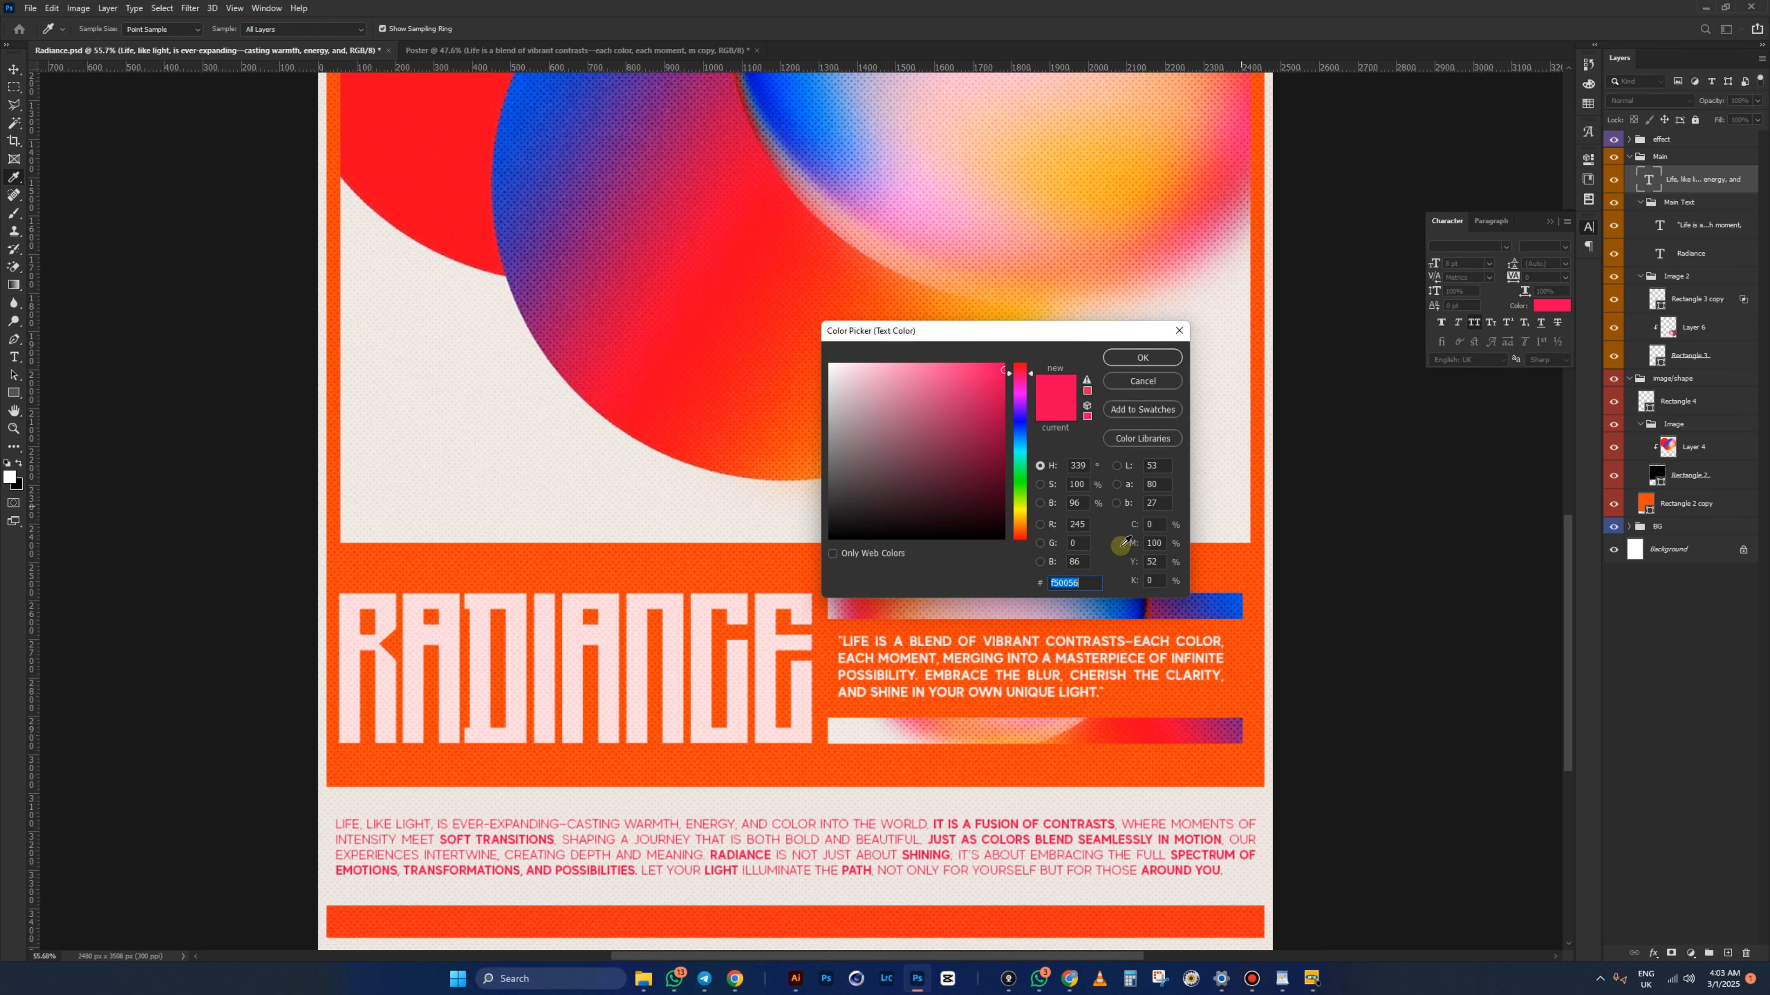
{"action": "right_click", "coordinate": [1081, 584]}
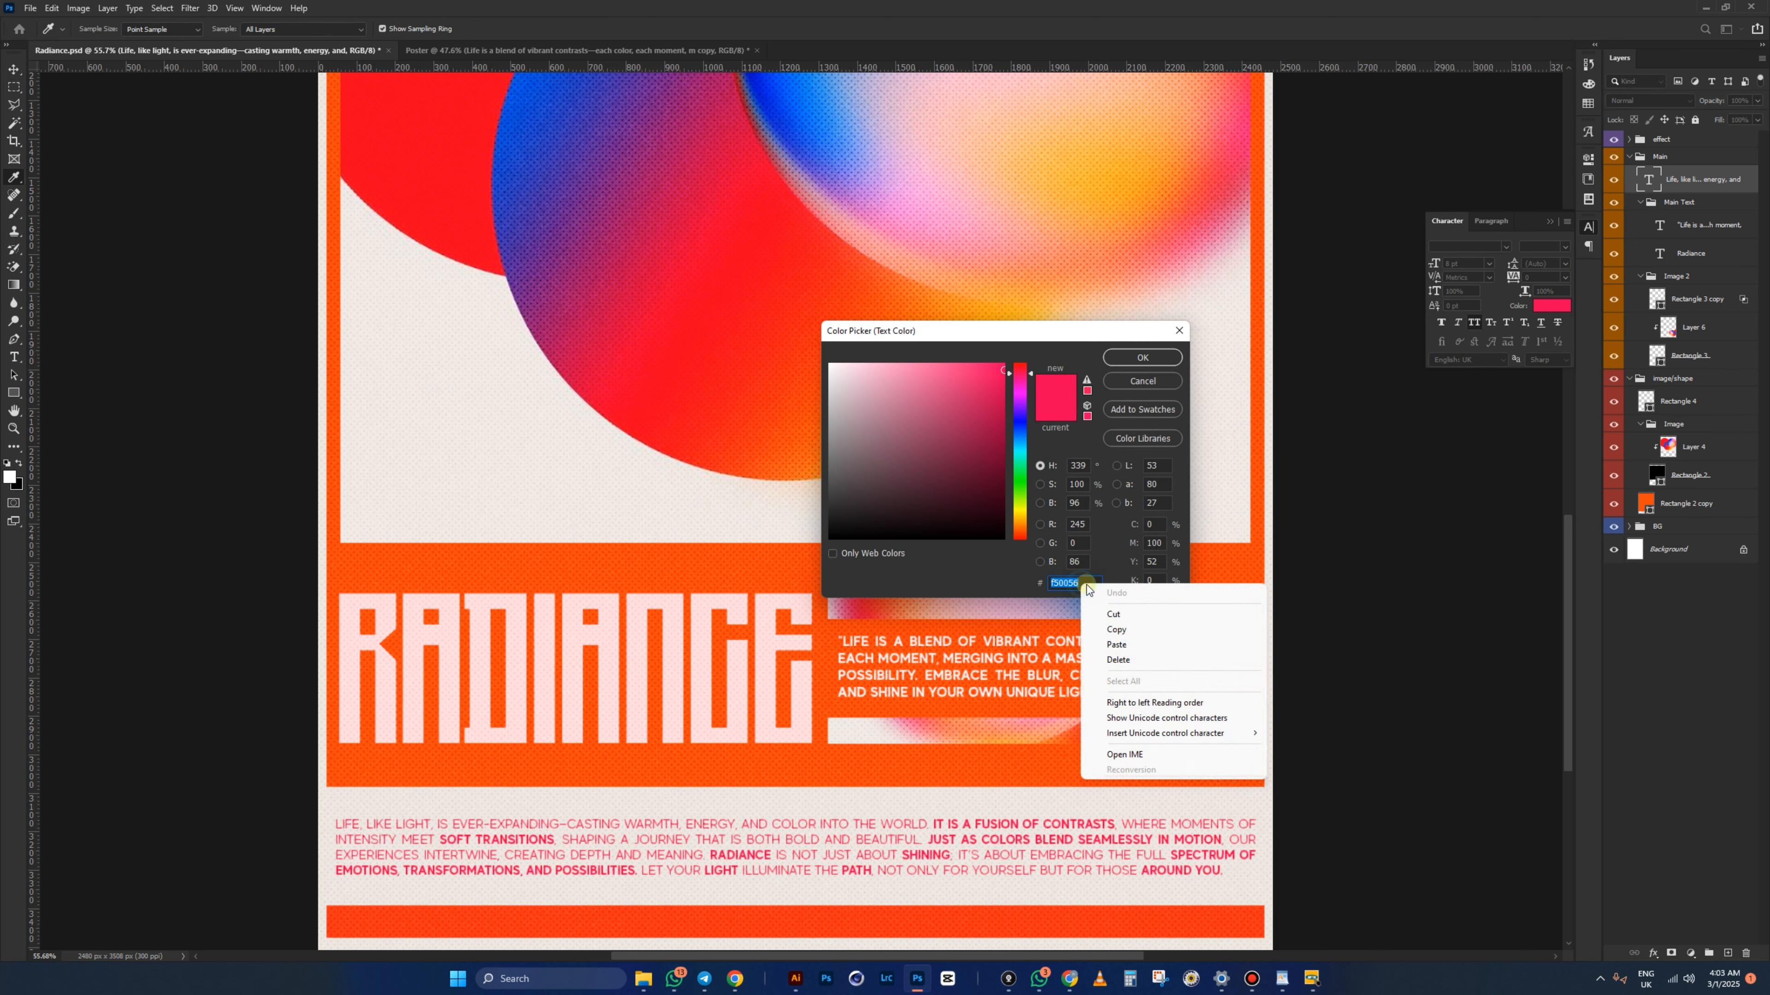
{"action": "left_click", "coordinate": [1118, 629]}
{"action": "left_click", "coordinate": [1108, 381]}
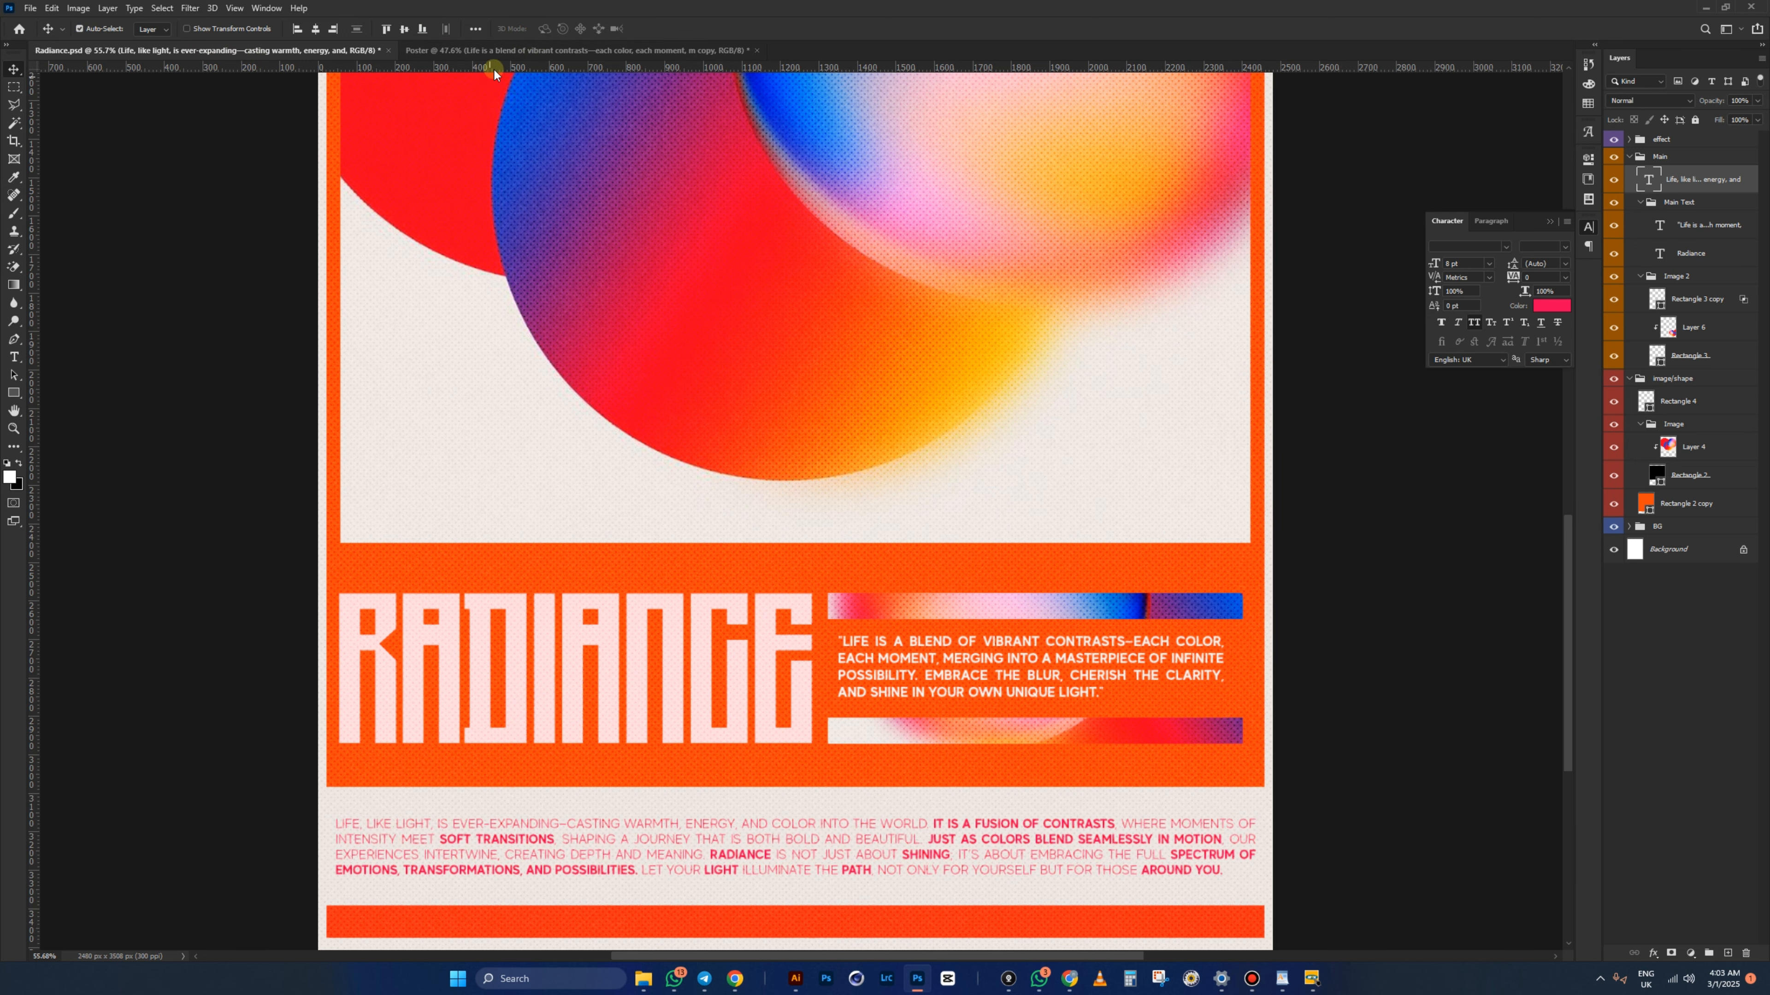
- Paste f50056 as the text colour of the copied quote on the Poster
{"action": "left_click", "coordinate": [502, 50]}
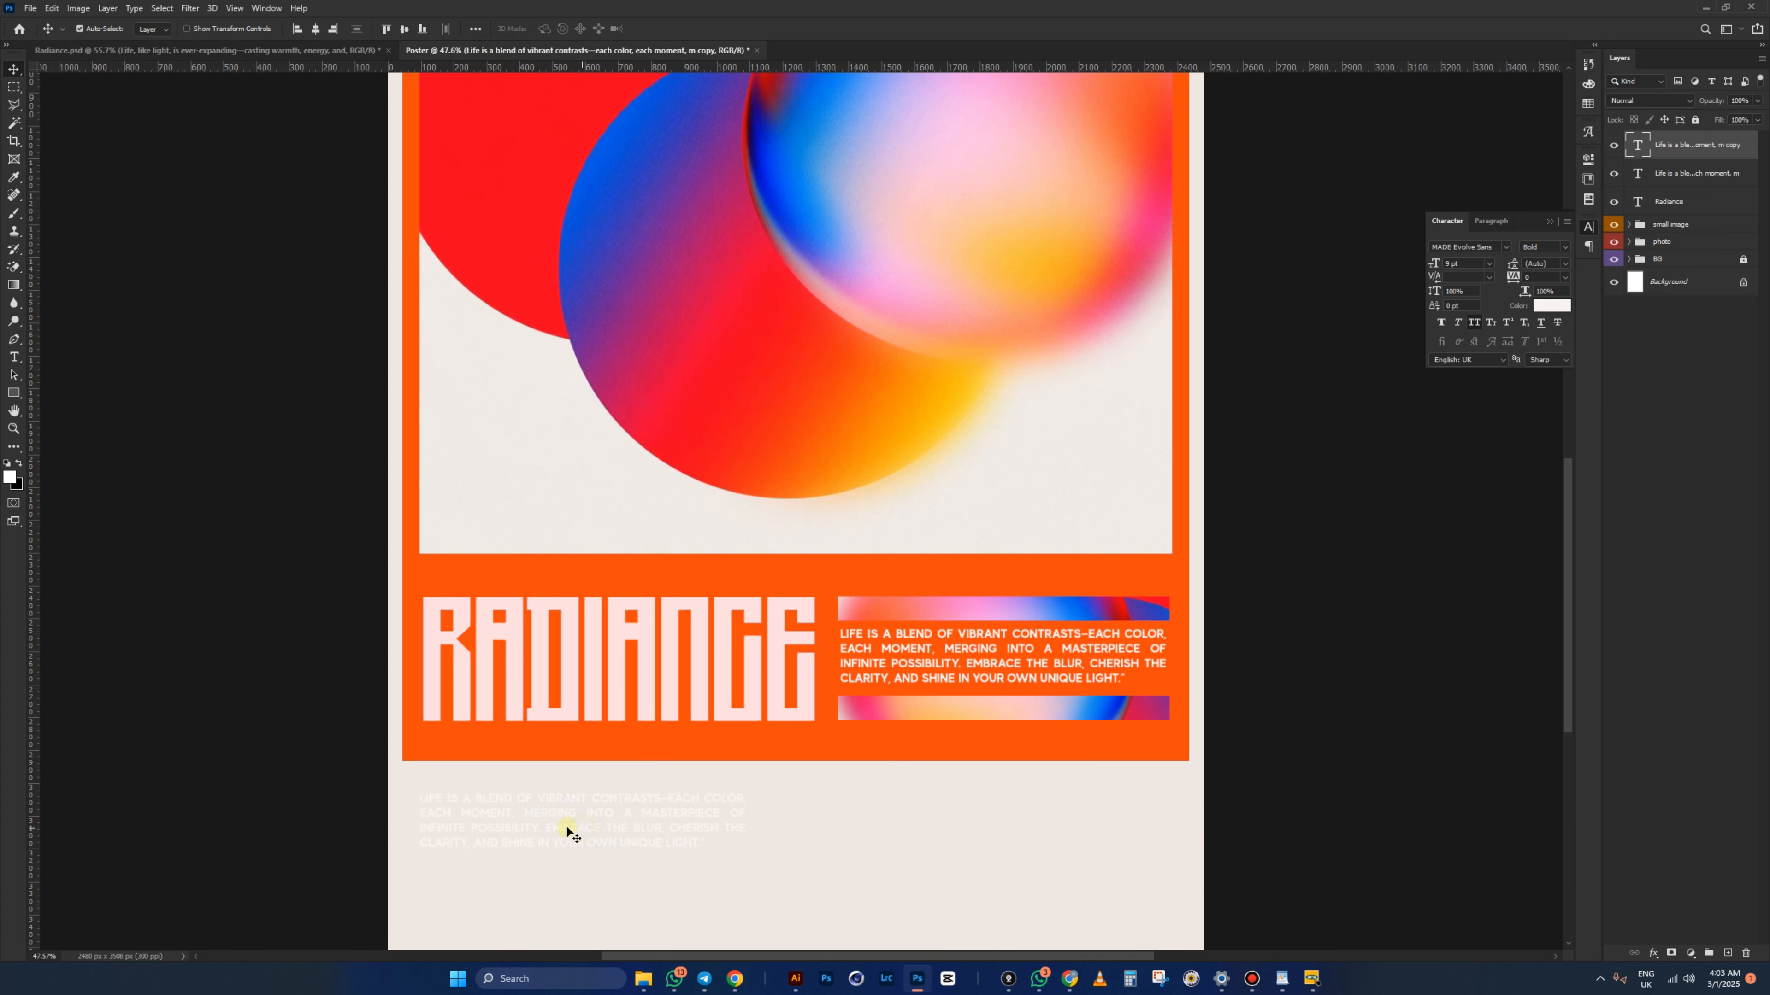
{"action": "left_click", "coordinate": [1552, 305]}
{"action": "right_click", "coordinate": [1081, 582]}
{"action": "left_click", "coordinate": [1115, 642]}
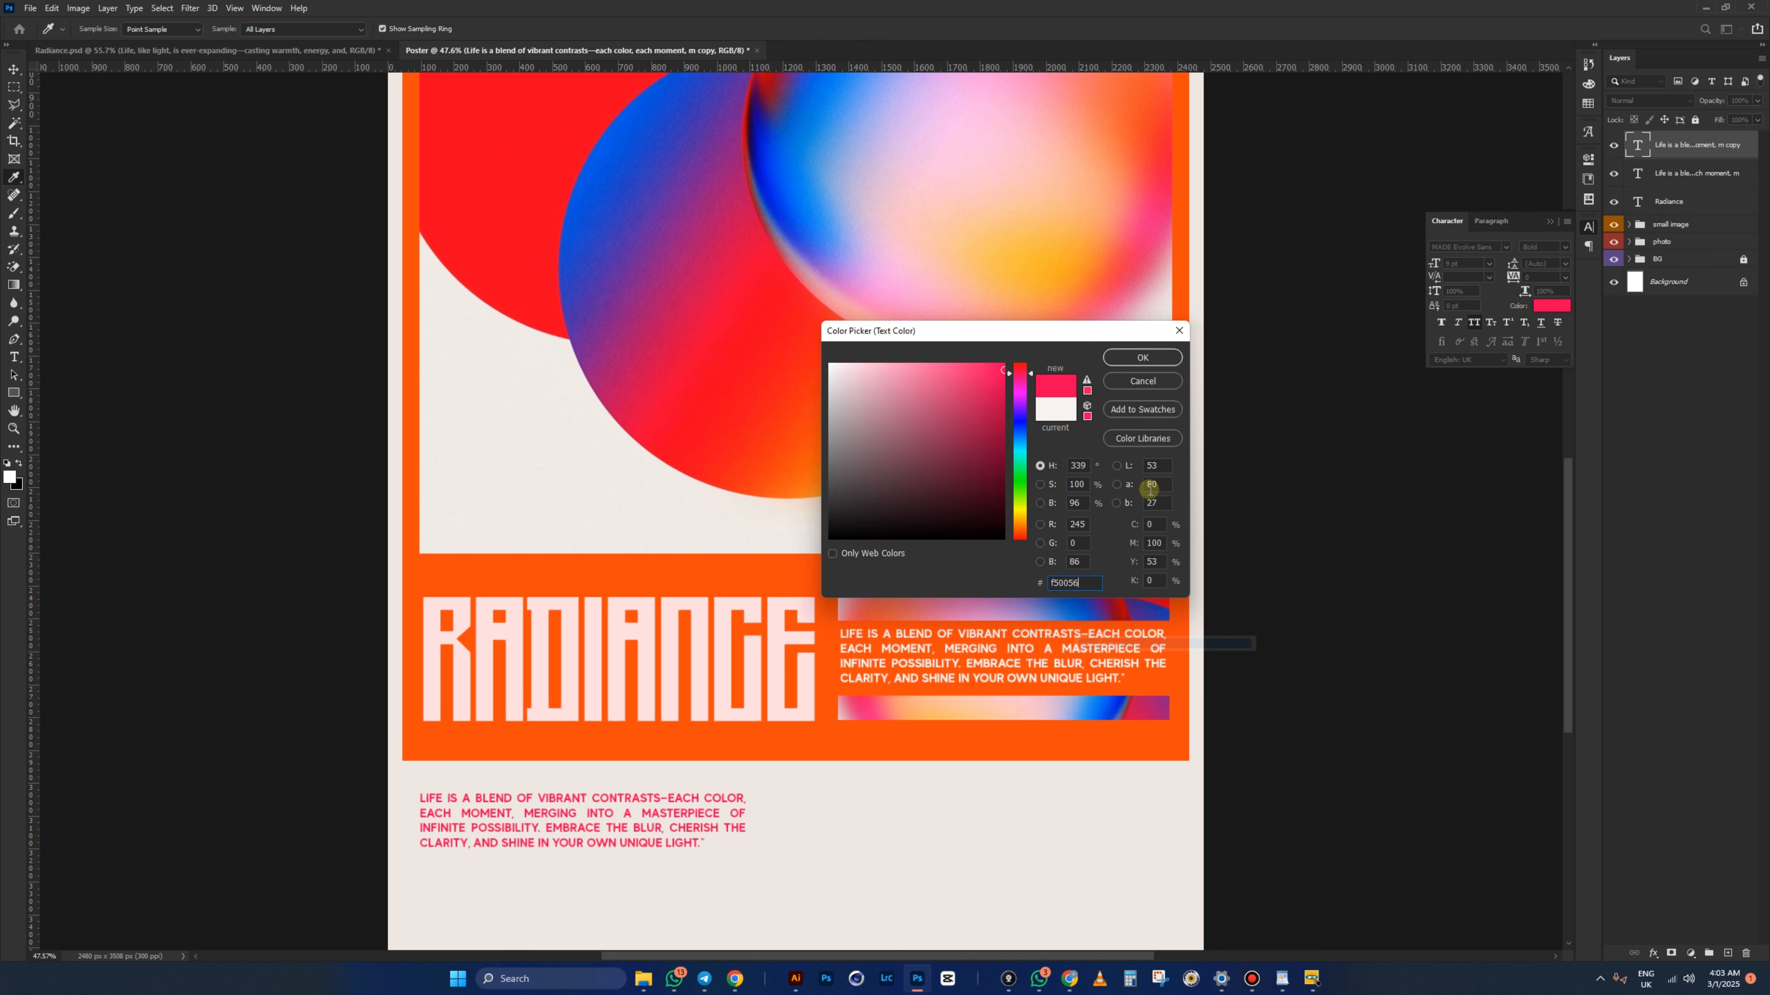
{"action": "left_click", "coordinate": [1138, 357]}
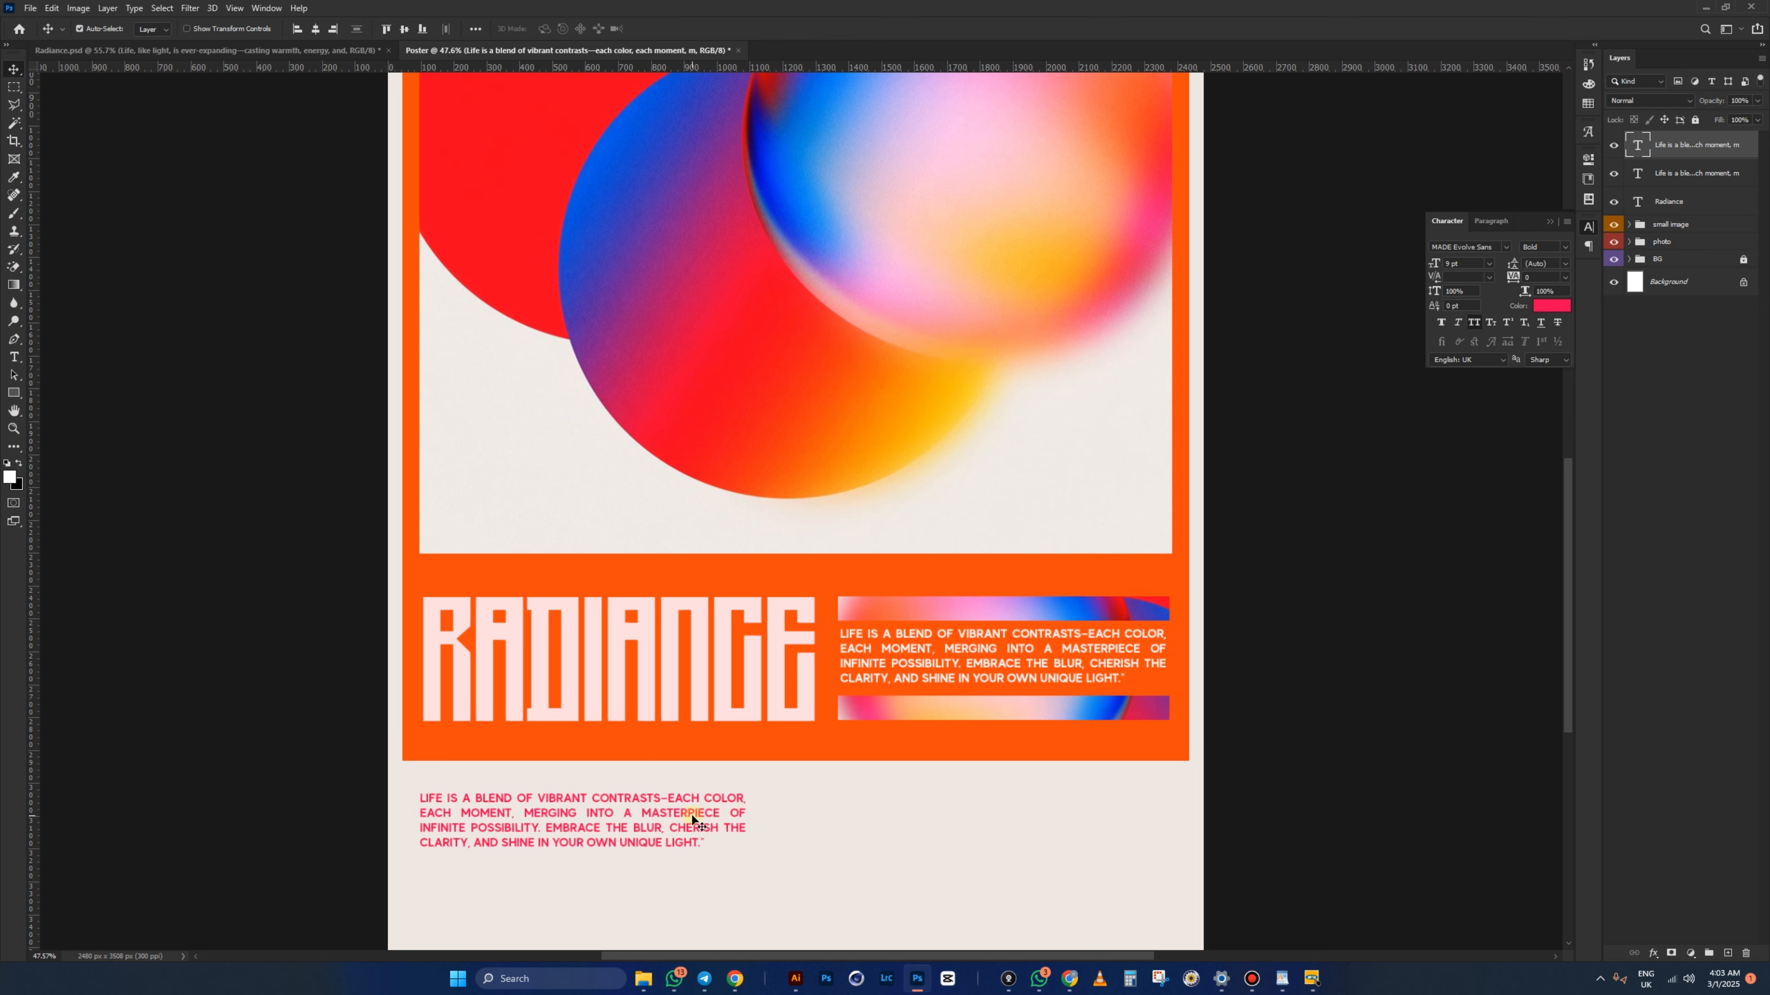
- Widen and heighten the pink text box so the quote reflows into two lines
{"action": "left_click", "coordinate": [14, 356]}
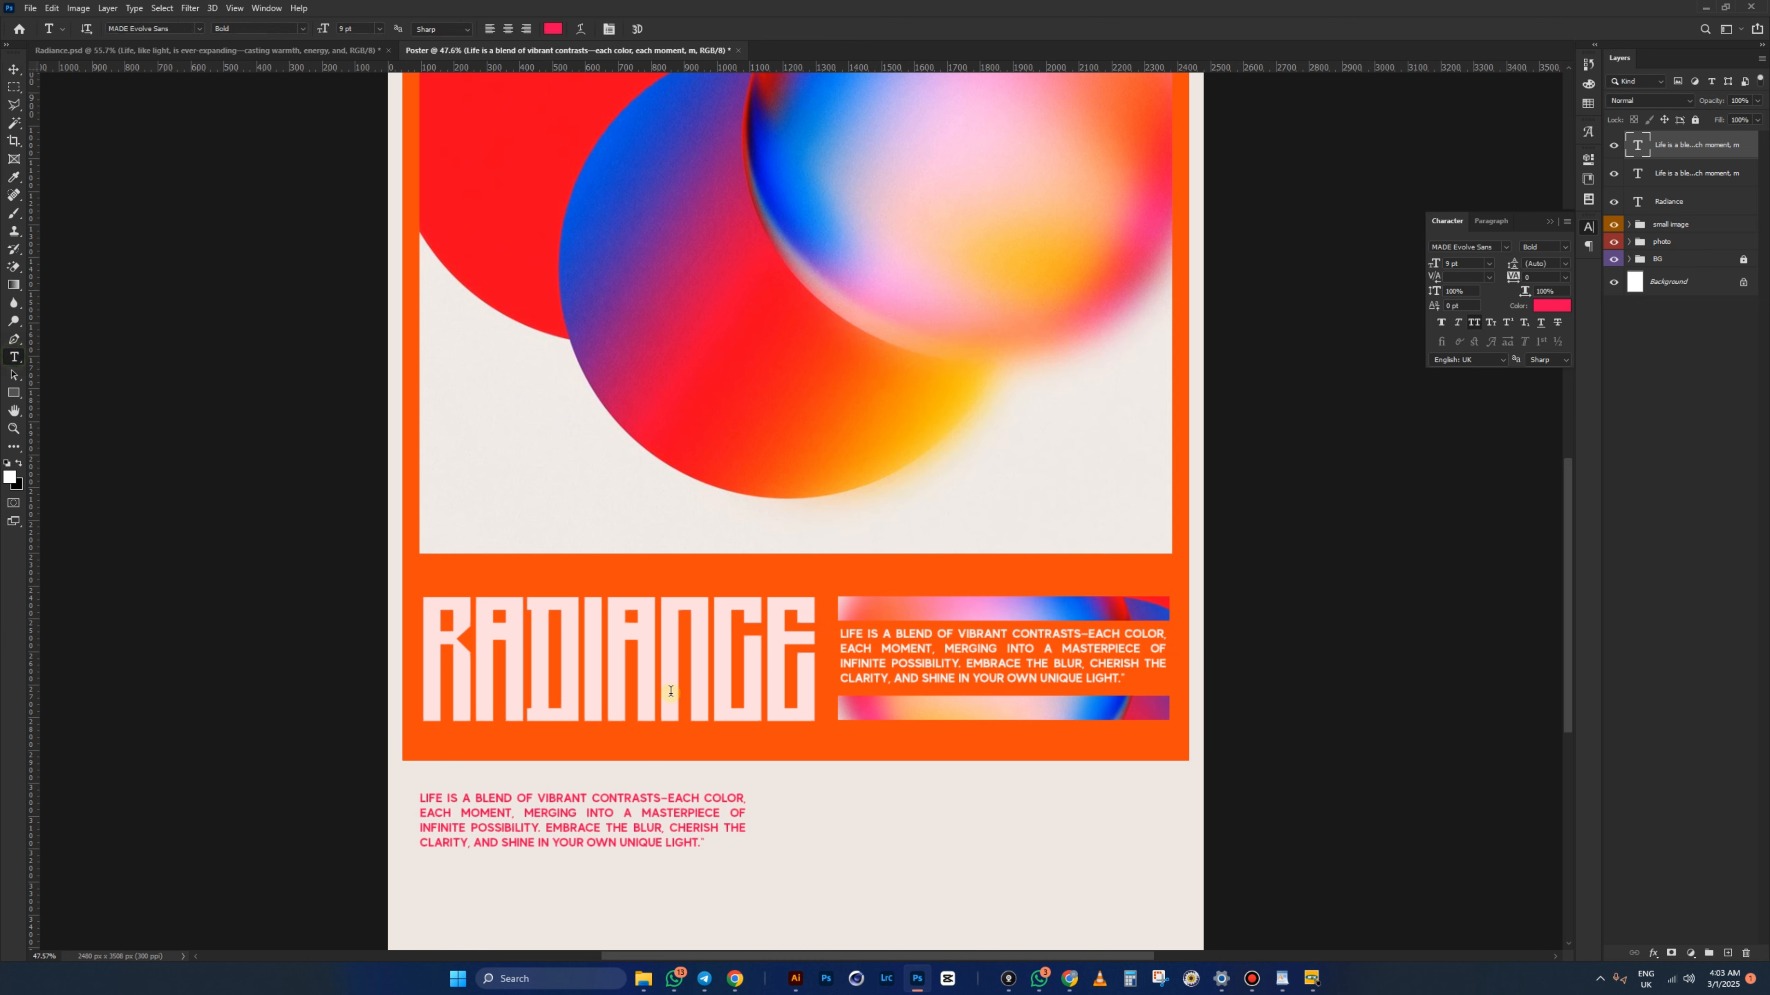
{"action": "left_click", "coordinate": [667, 819]}
{"action": "left_click_drag", "start_coordinate": [746, 824], "coordinate": [1176, 859]}
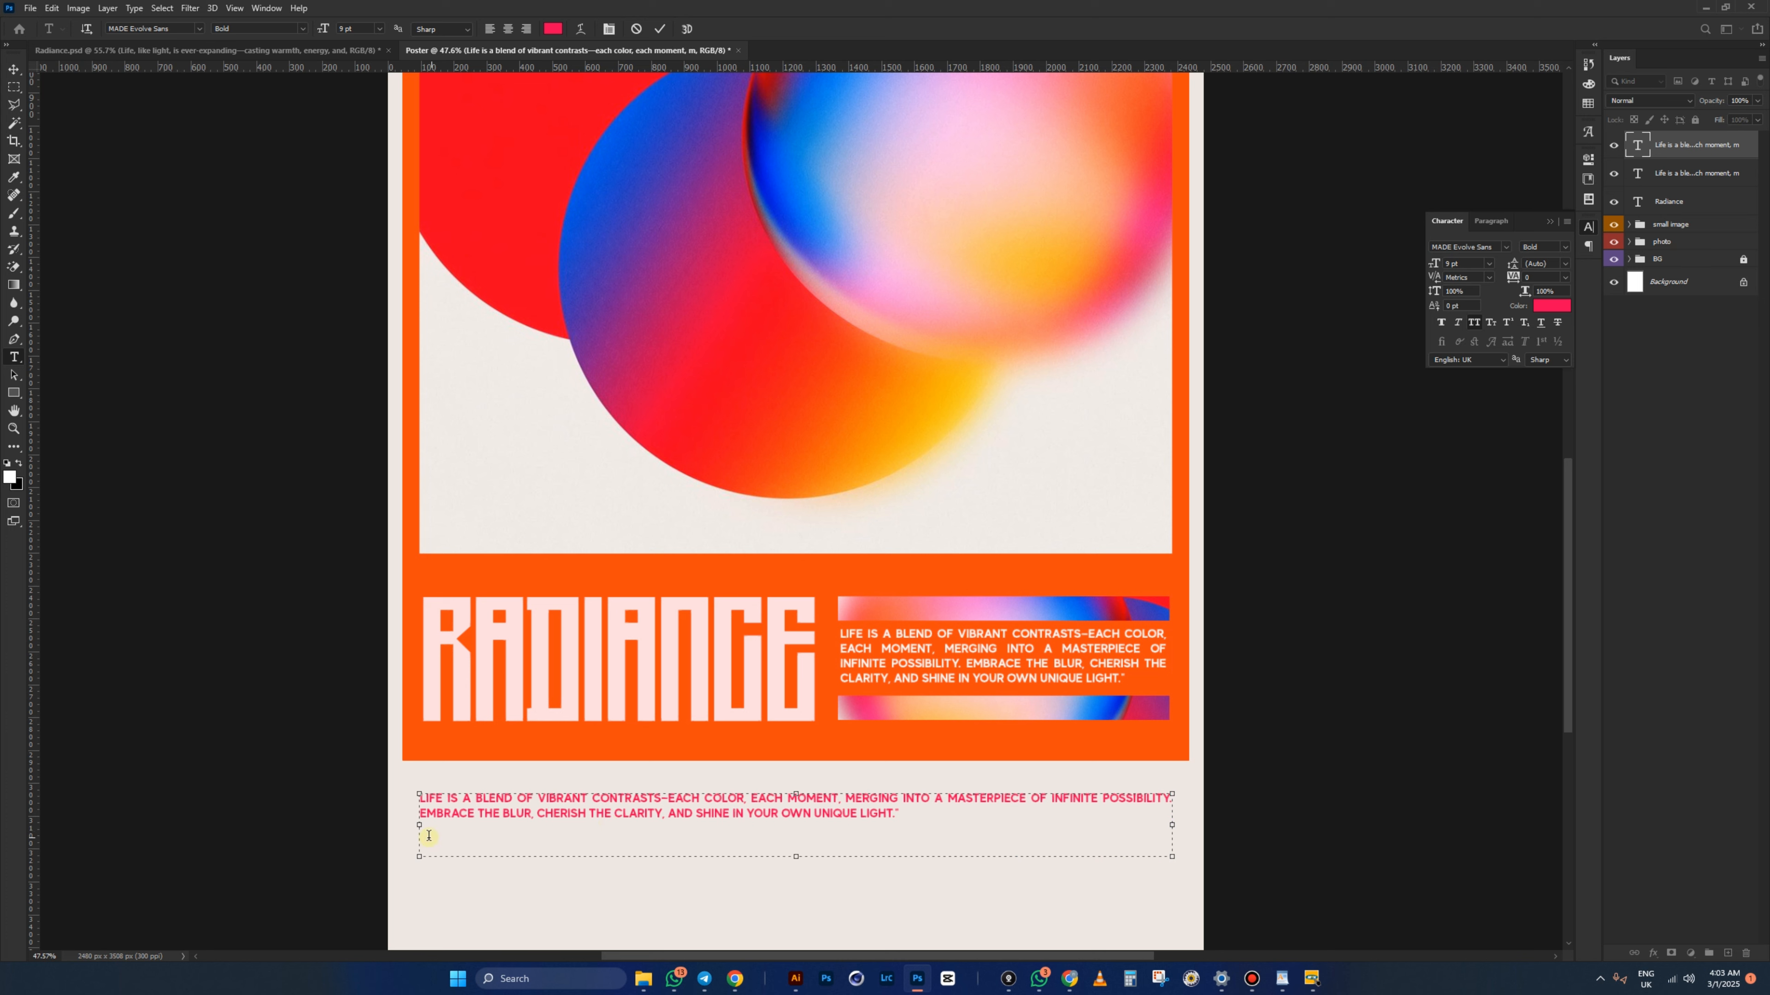
{"action": "left_click_drag", "start_coordinate": [420, 826], "coordinate": [428, 827]}
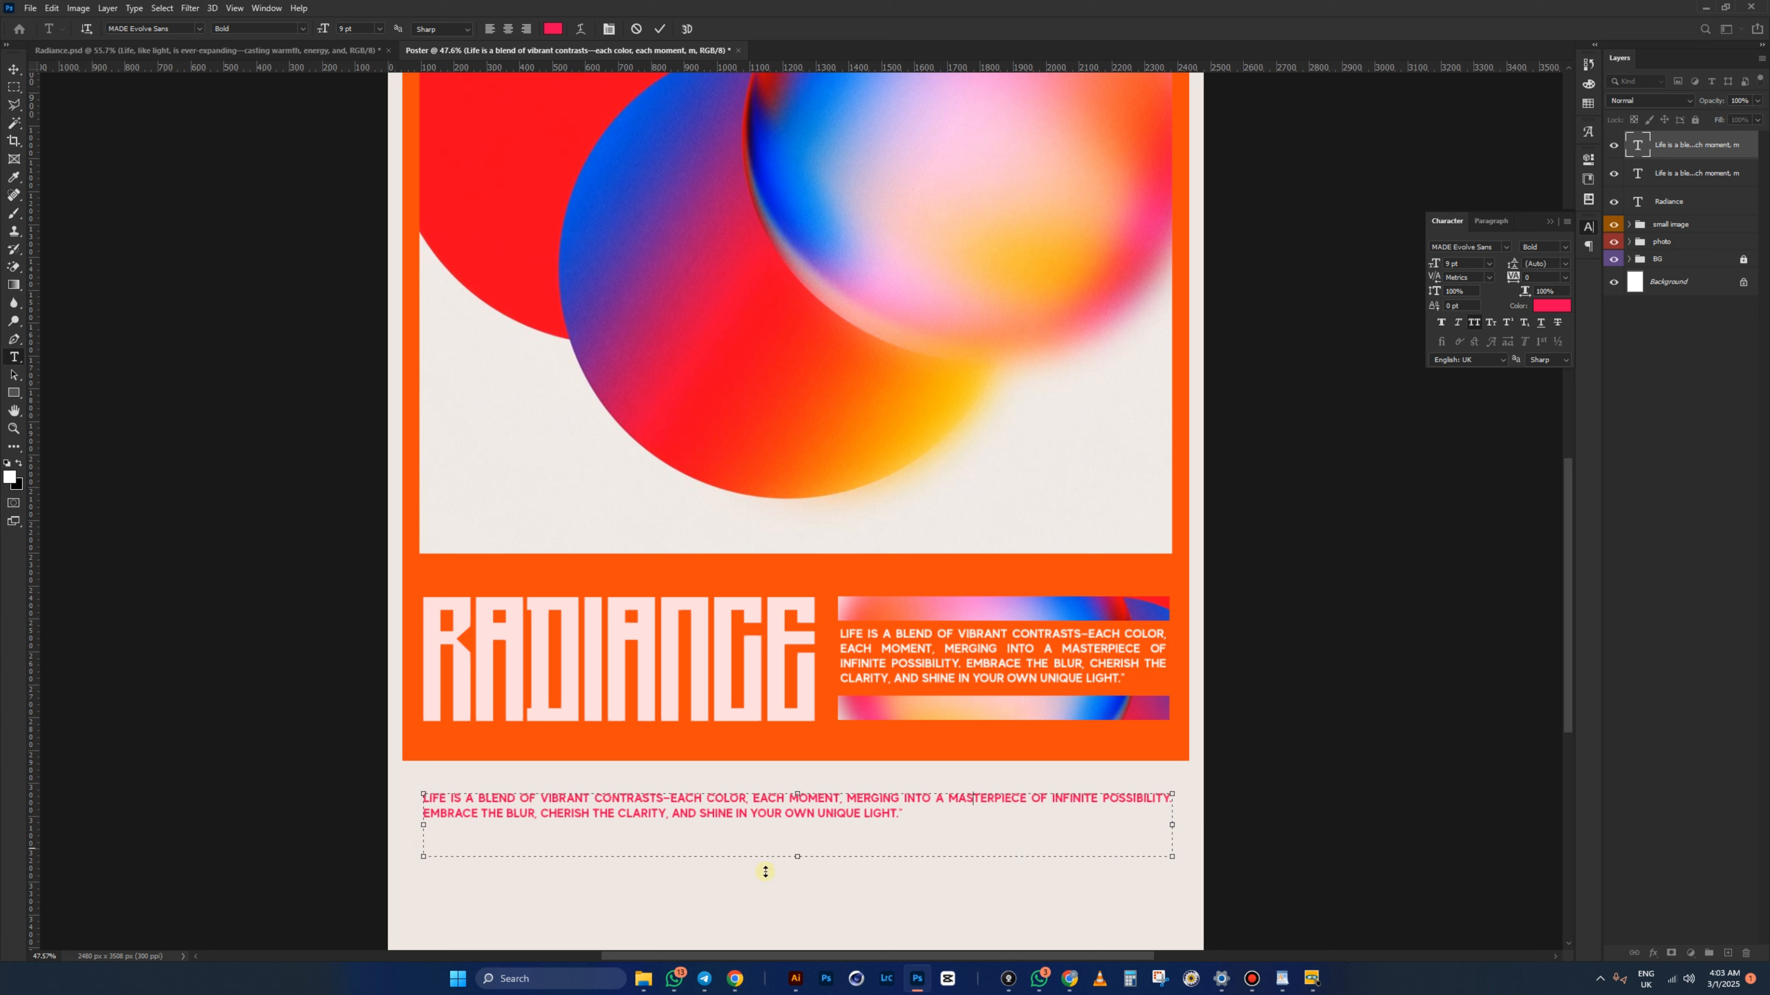
{"action": "left_click_drag", "start_coordinate": [803, 858], "coordinate": [798, 889]}
{"action": "left_click", "coordinate": [14, 70]}
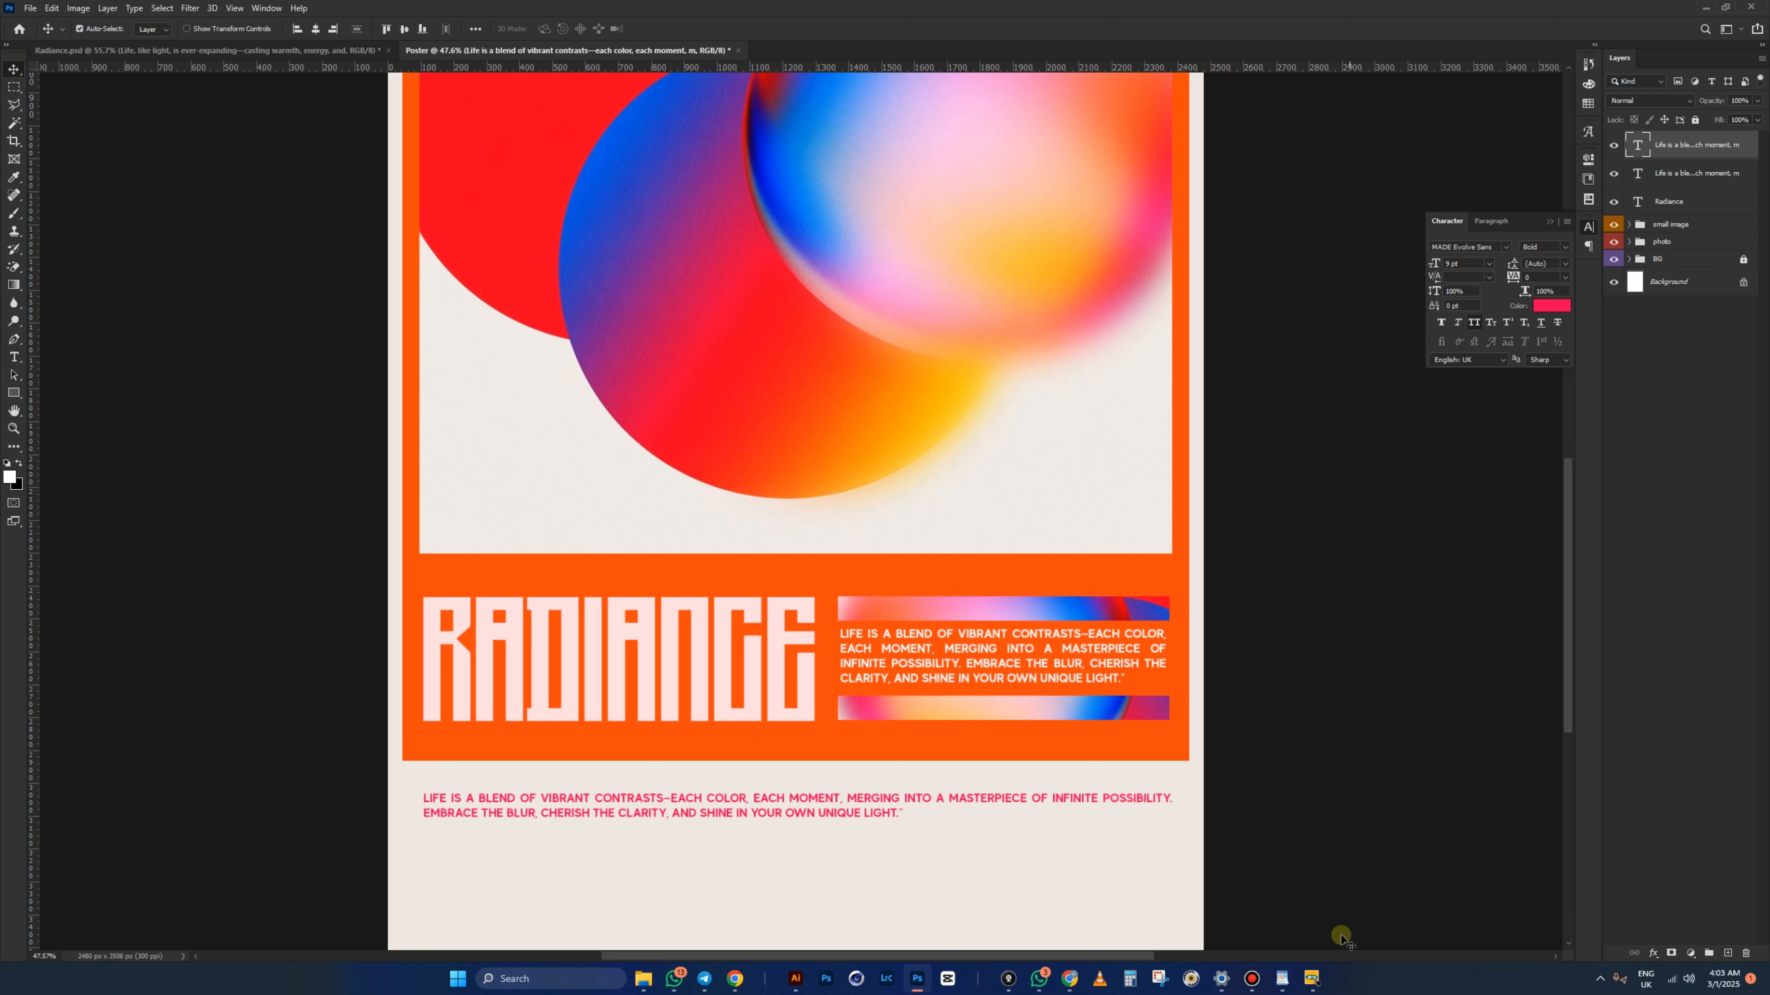
- Copy the 'Life, like light' paragraph from the retro1 notes in WordPad and return to Photoshop
{"action": "left_click", "coordinate": [1282, 979]}
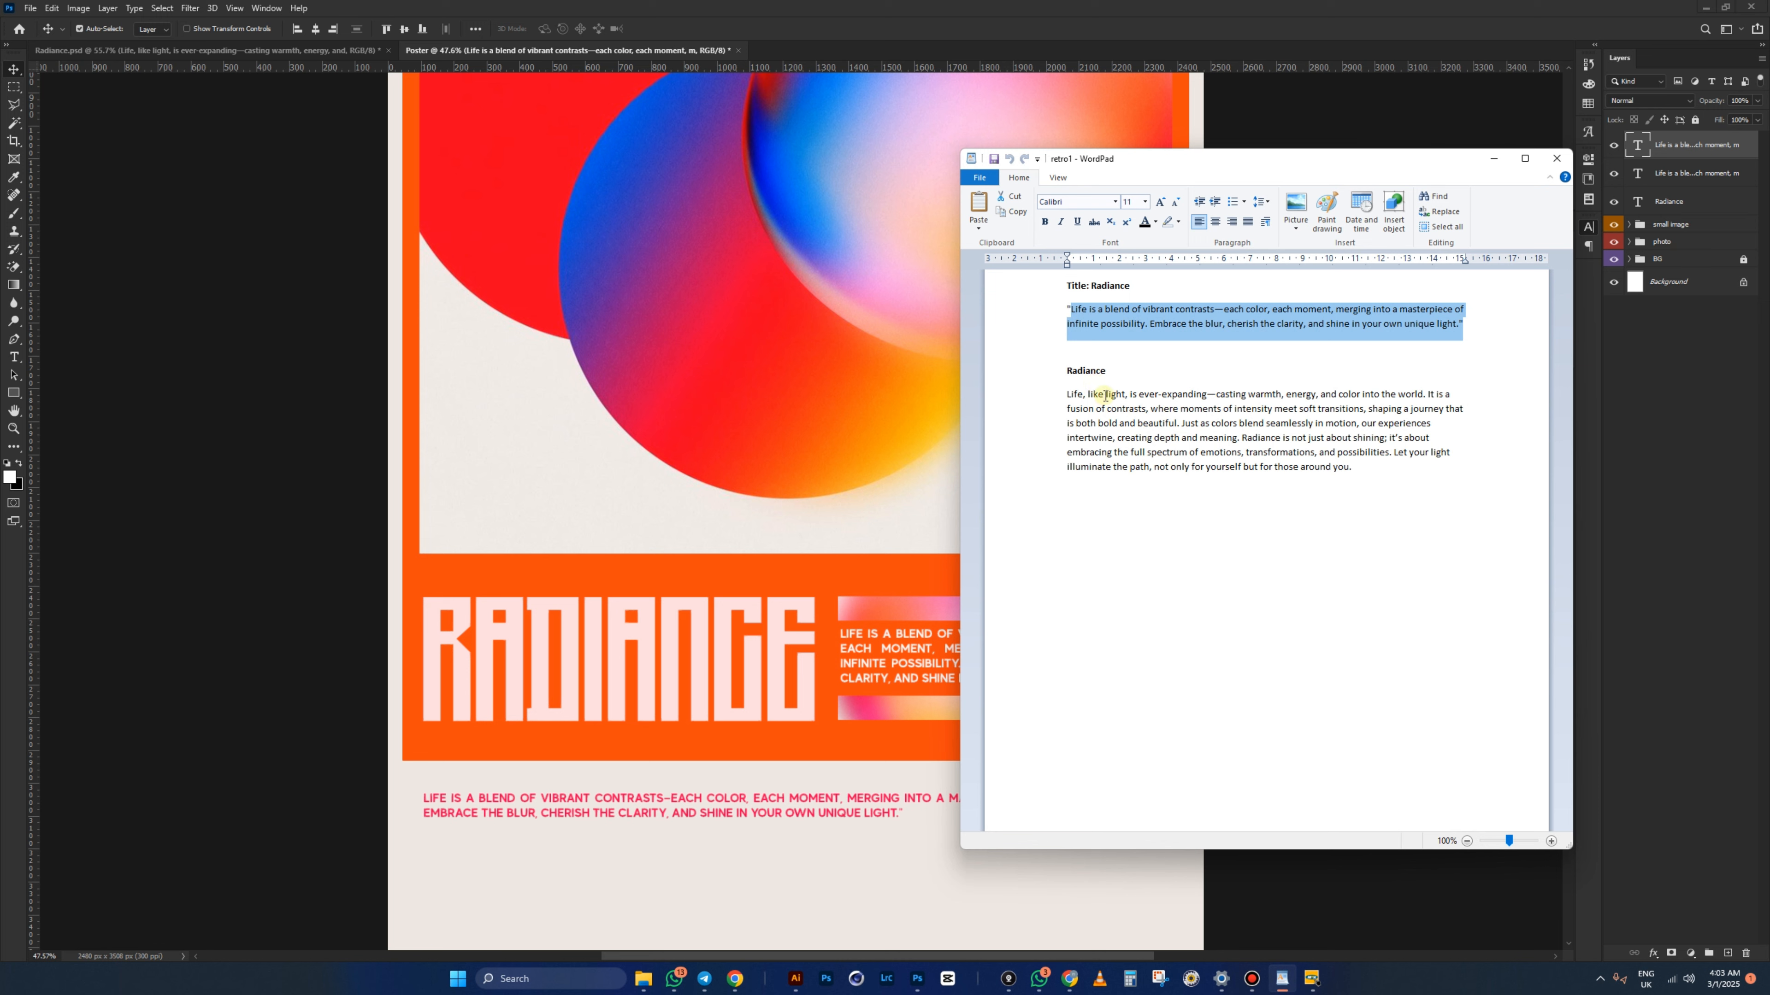
{"action": "left_click_drag", "start_coordinate": [1064, 395], "coordinate": [1082, 469]}
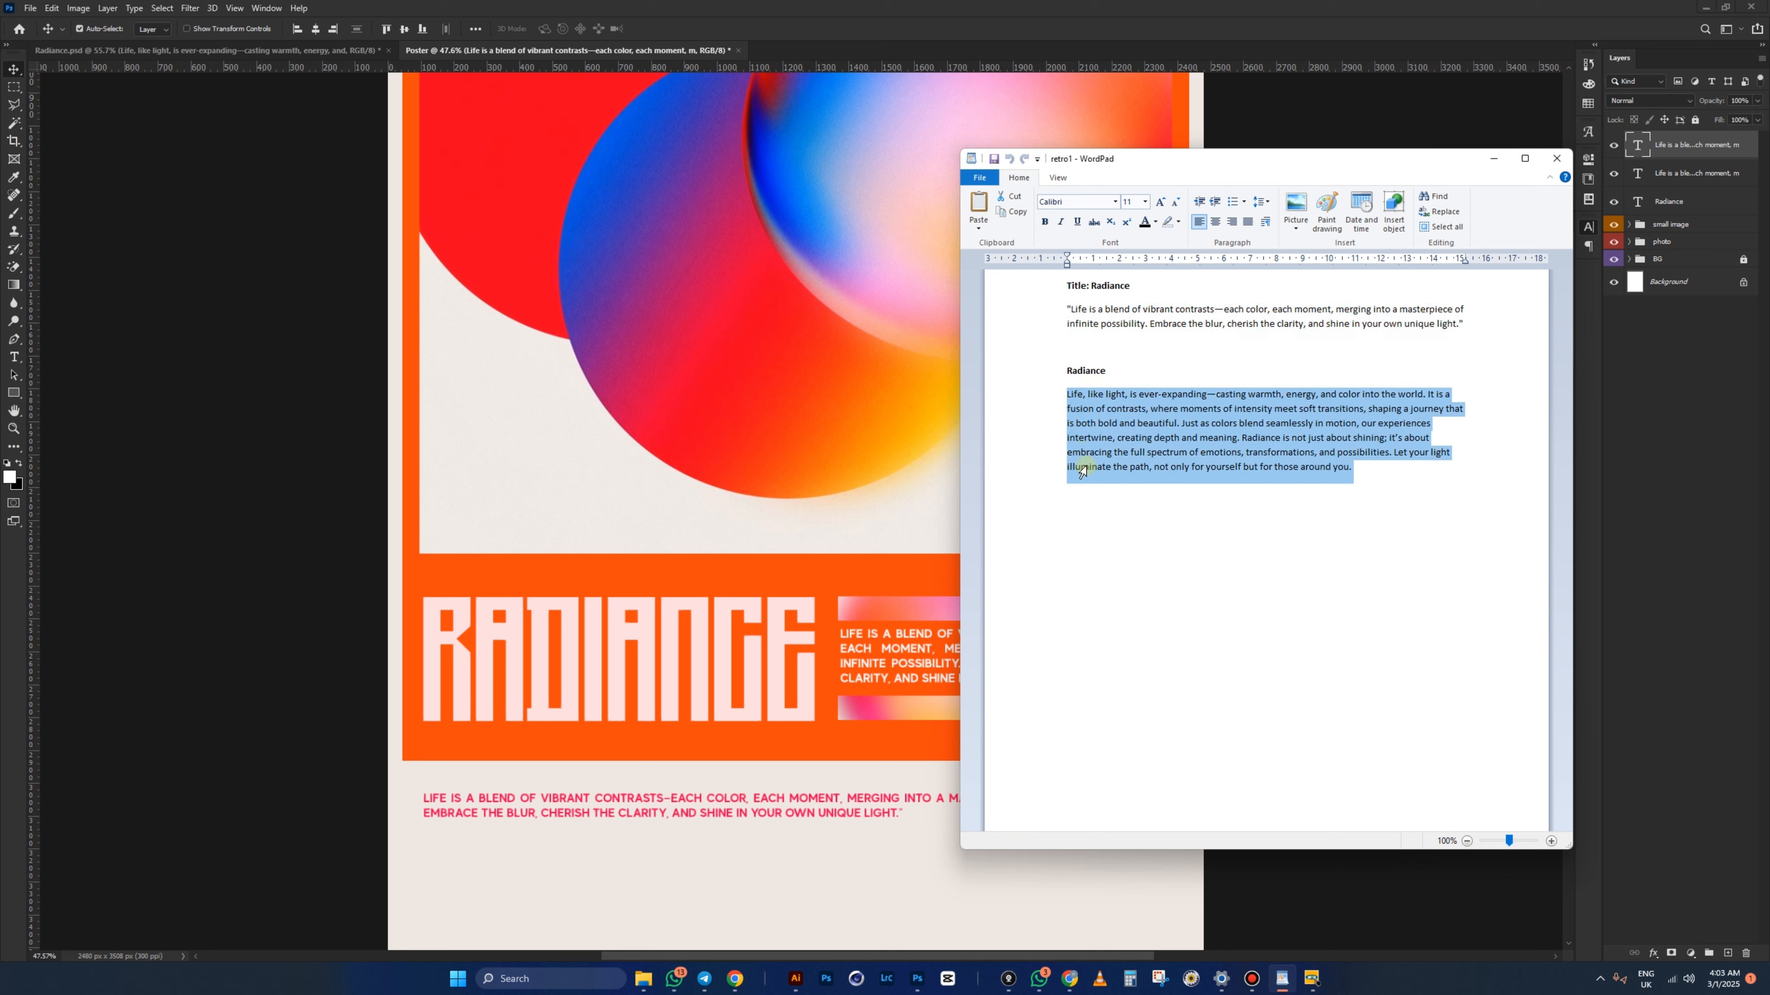
{"action": "right_click", "coordinate": [1132, 438]}
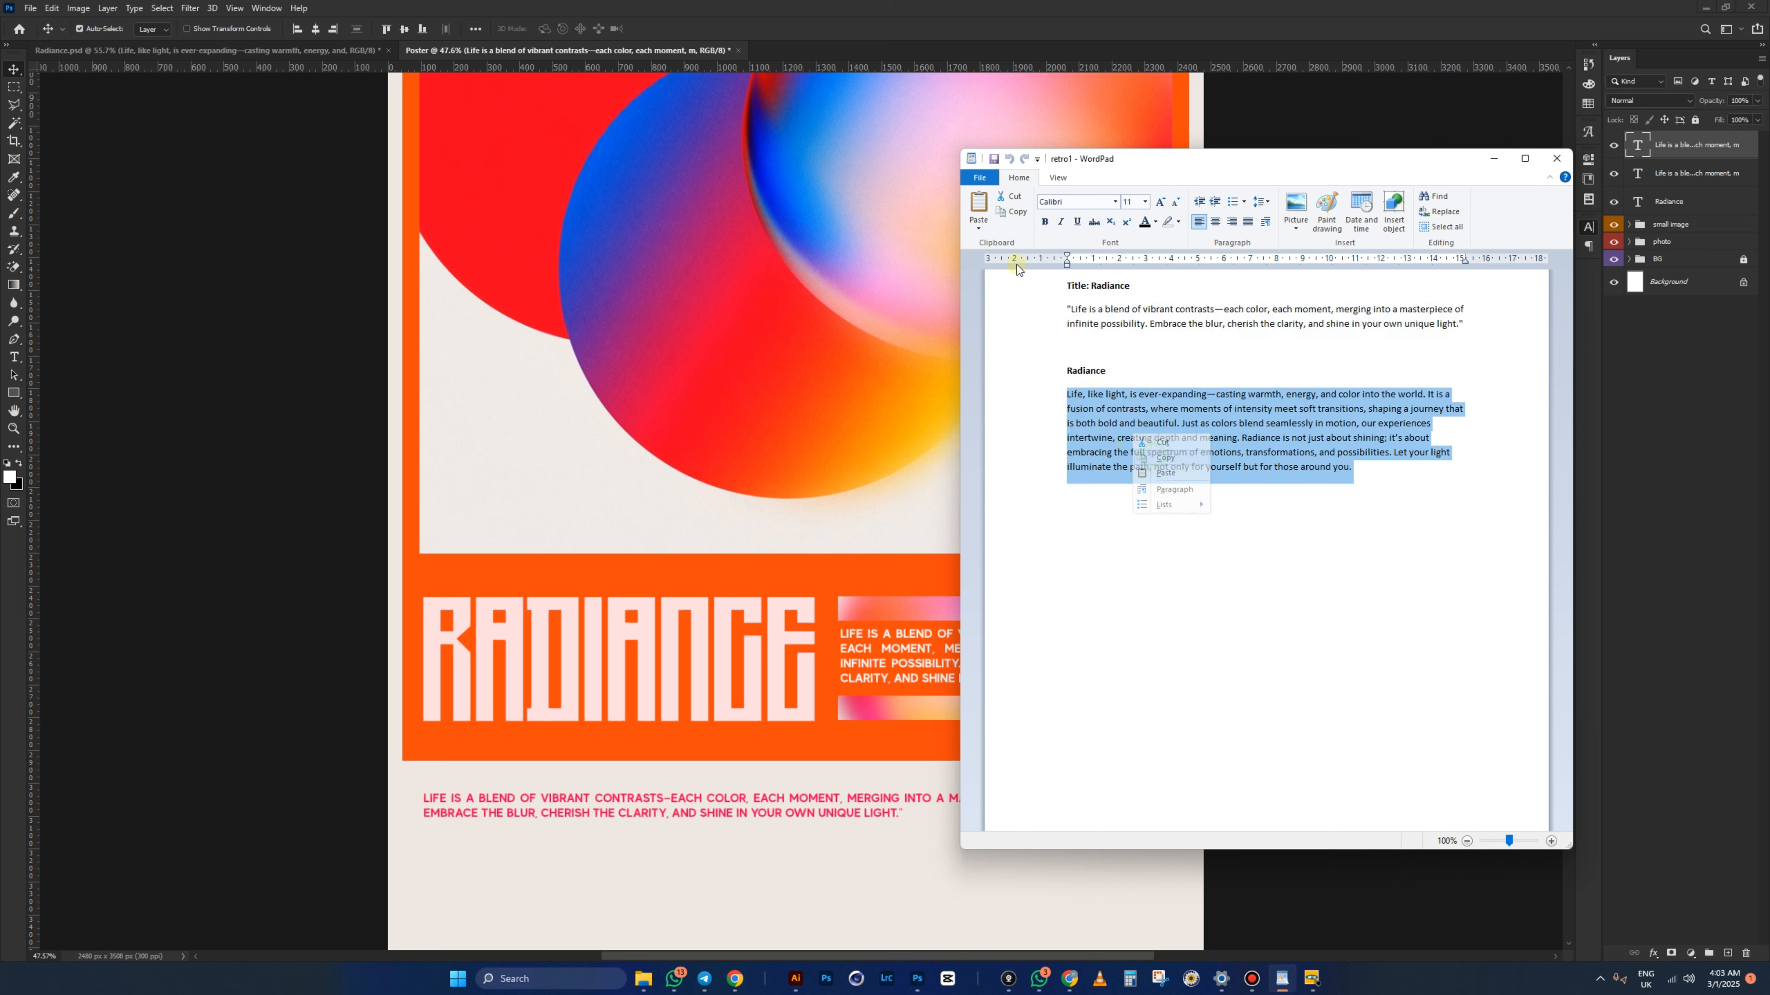
{"action": "left_click", "coordinate": [1157, 457]}
{"action": "left_click", "coordinate": [898, 62]}
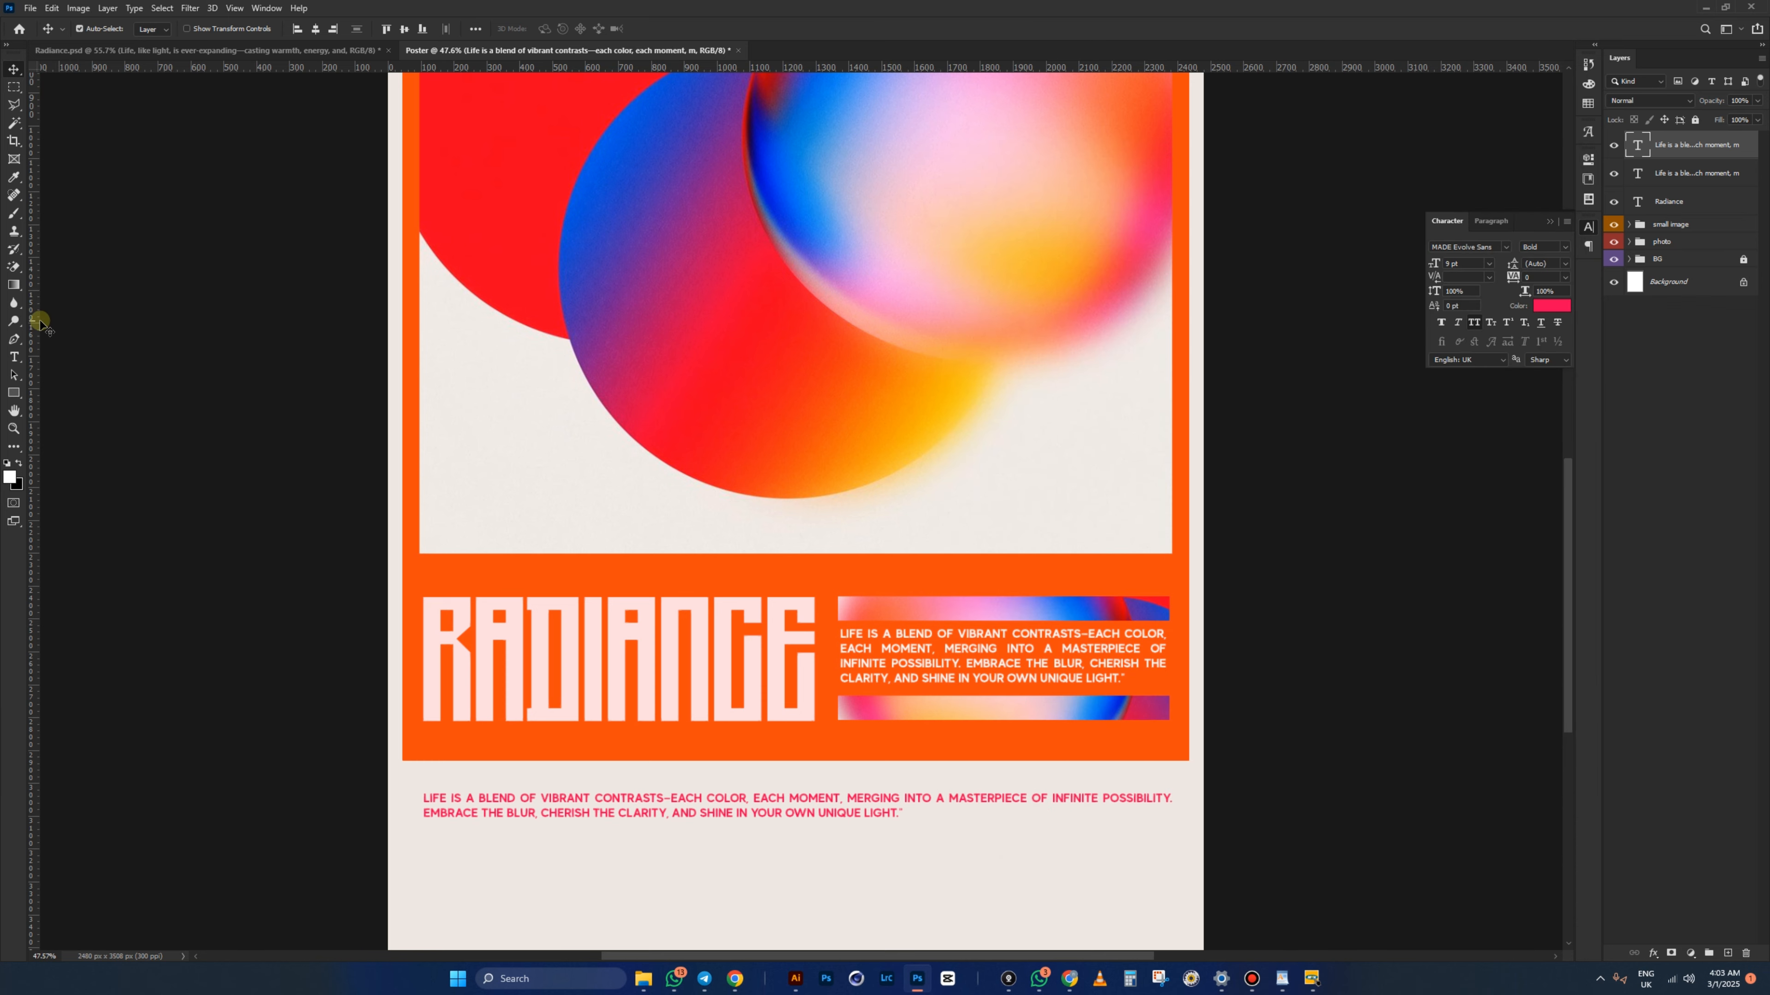
- Paste the 'Life, like light' paragraph into the pink text block and shorten its box to fit
{"action": "left_click", "coordinate": [15, 357]}
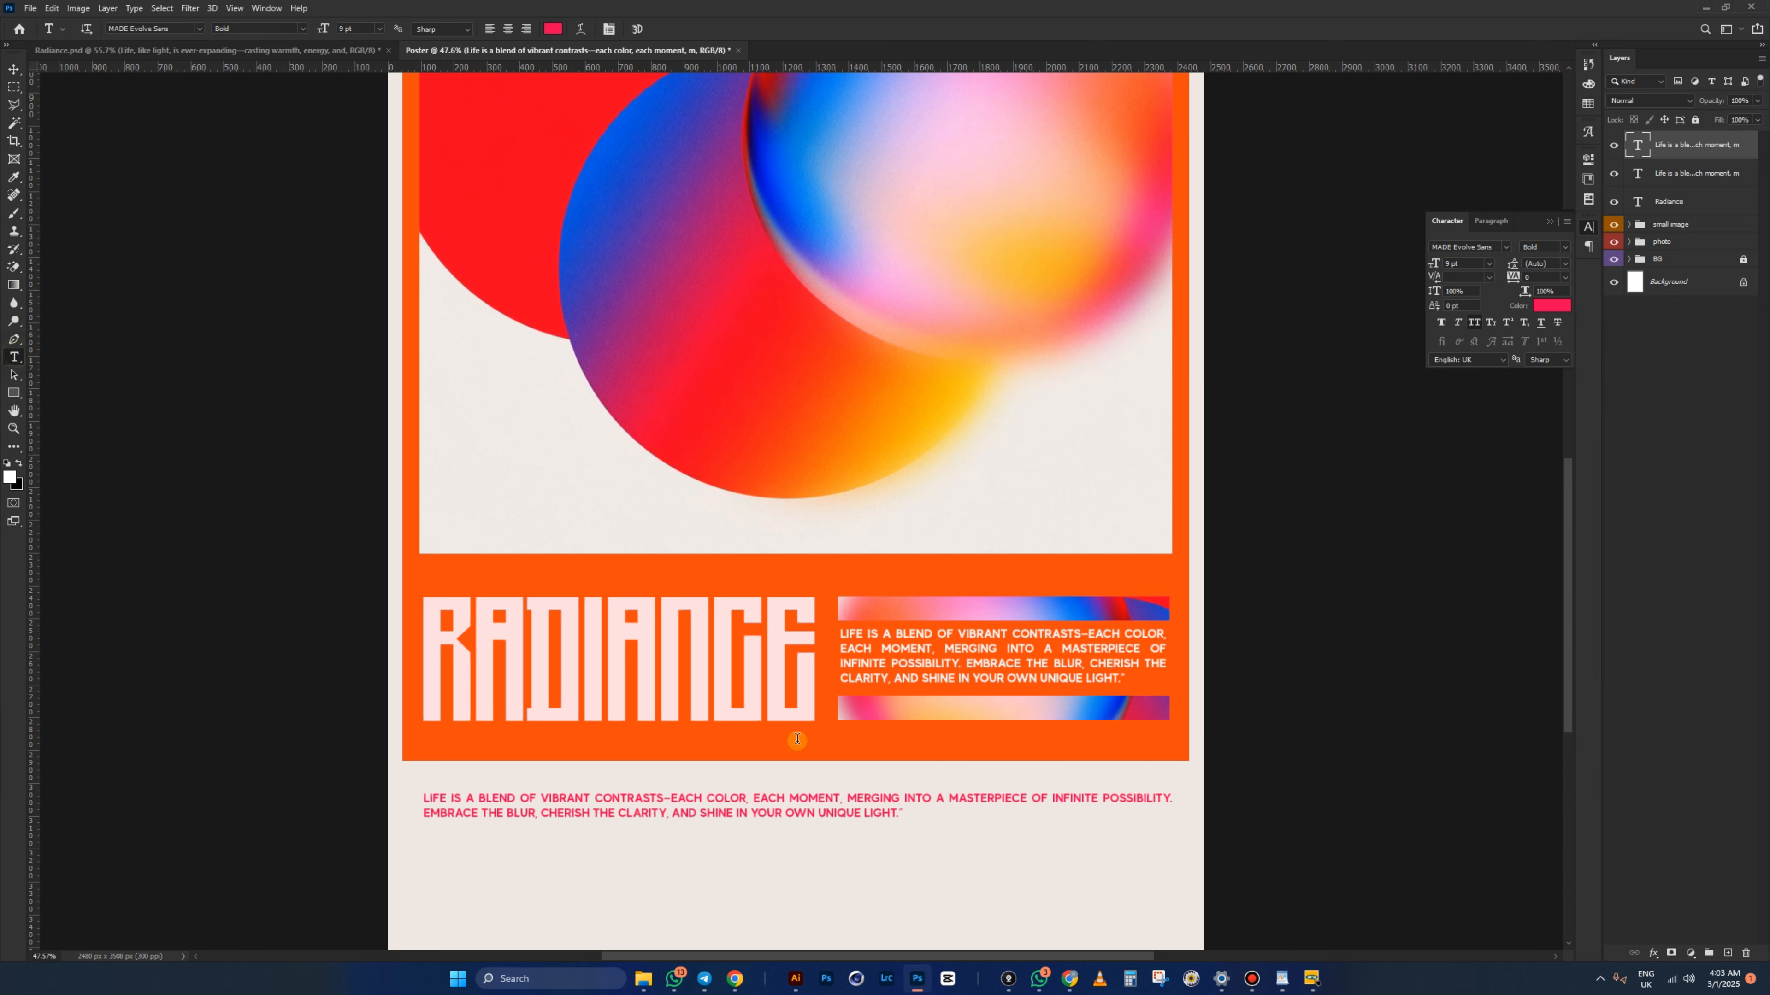
{"action": "left_click", "coordinate": [766, 809]}
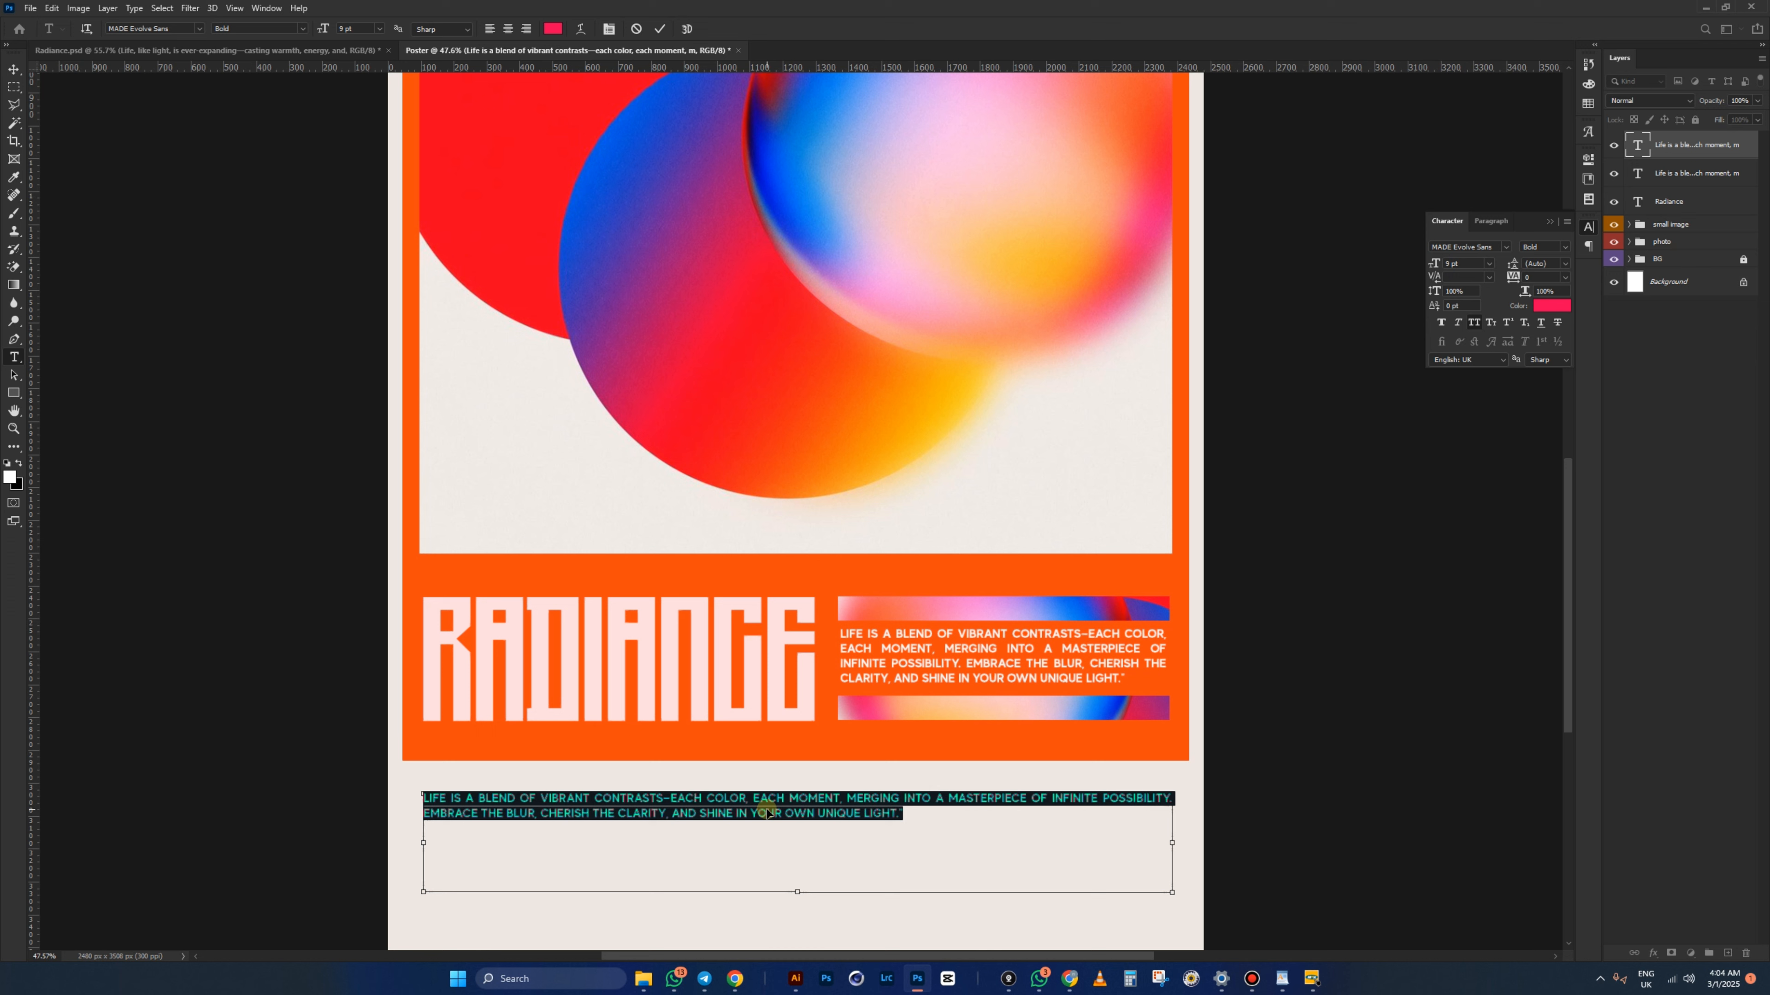
{"action": "key", "text": "ctrl+v"}
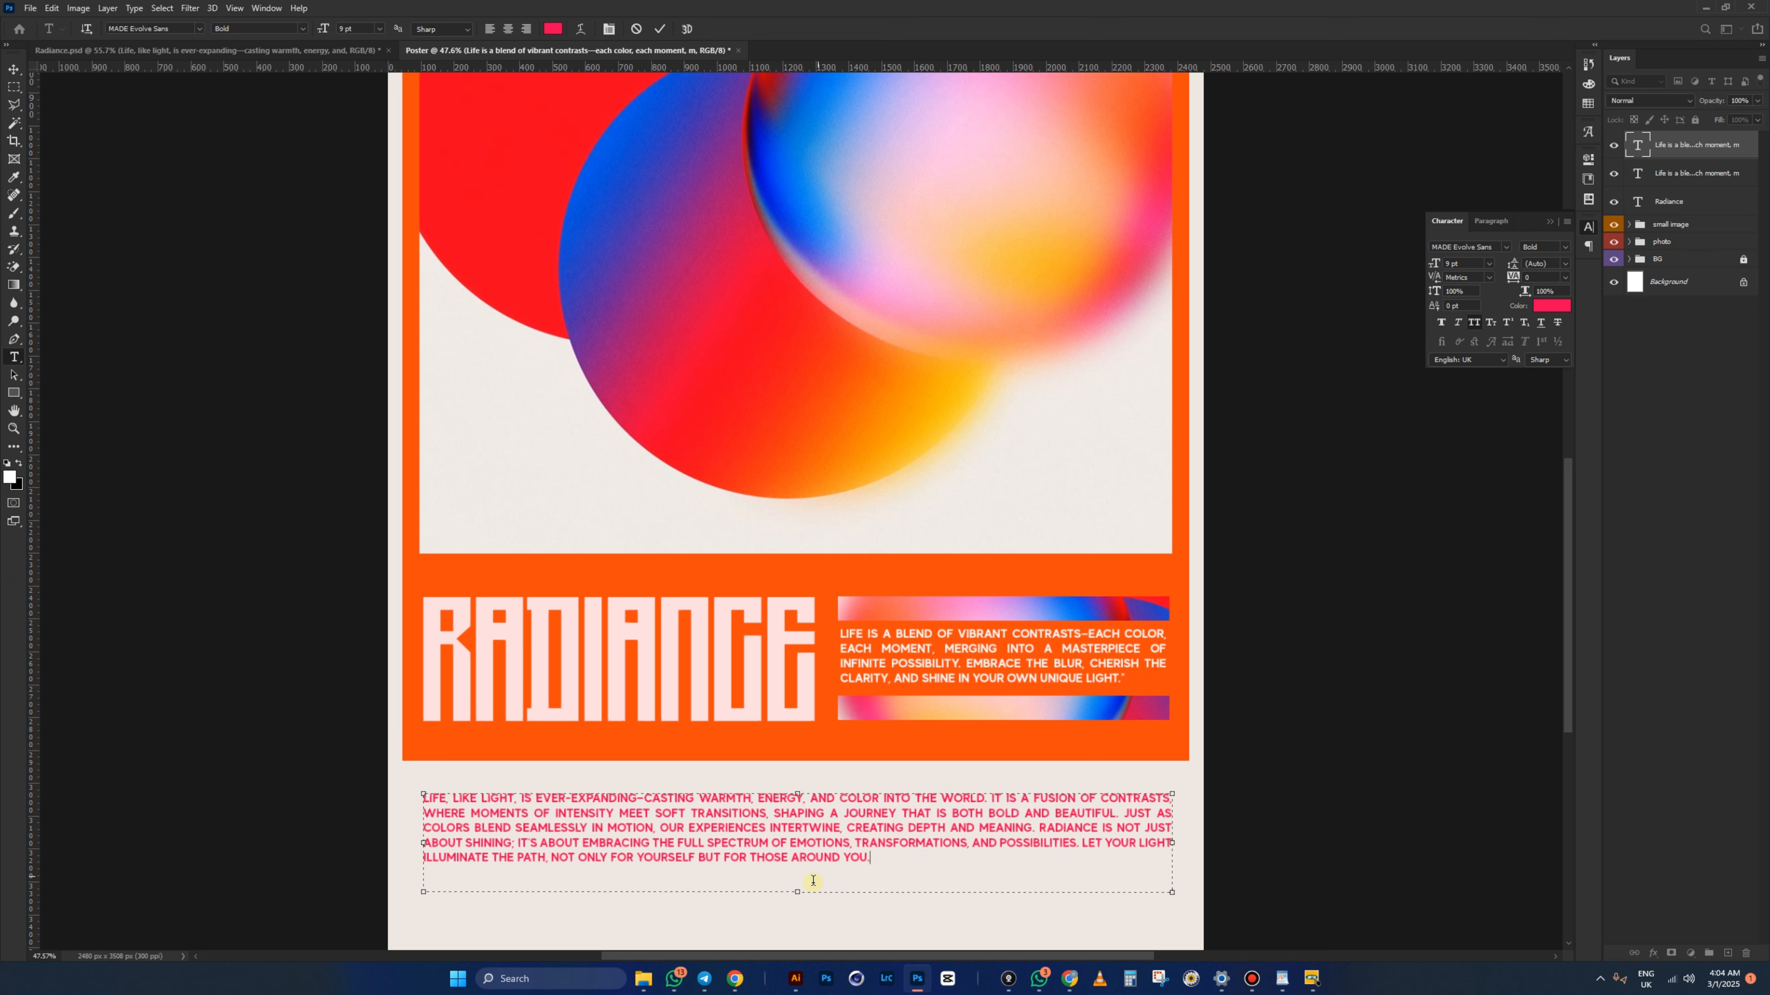
{"action": "left_click_drag", "start_coordinate": [798, 895], "coordinate": [799, 873]}
- Switch to Radiance.psd and zoom in on its 8 pt MADE Evolve Sans Light body paragraph
{"action": "key", "text": "ctrl+Tab"}
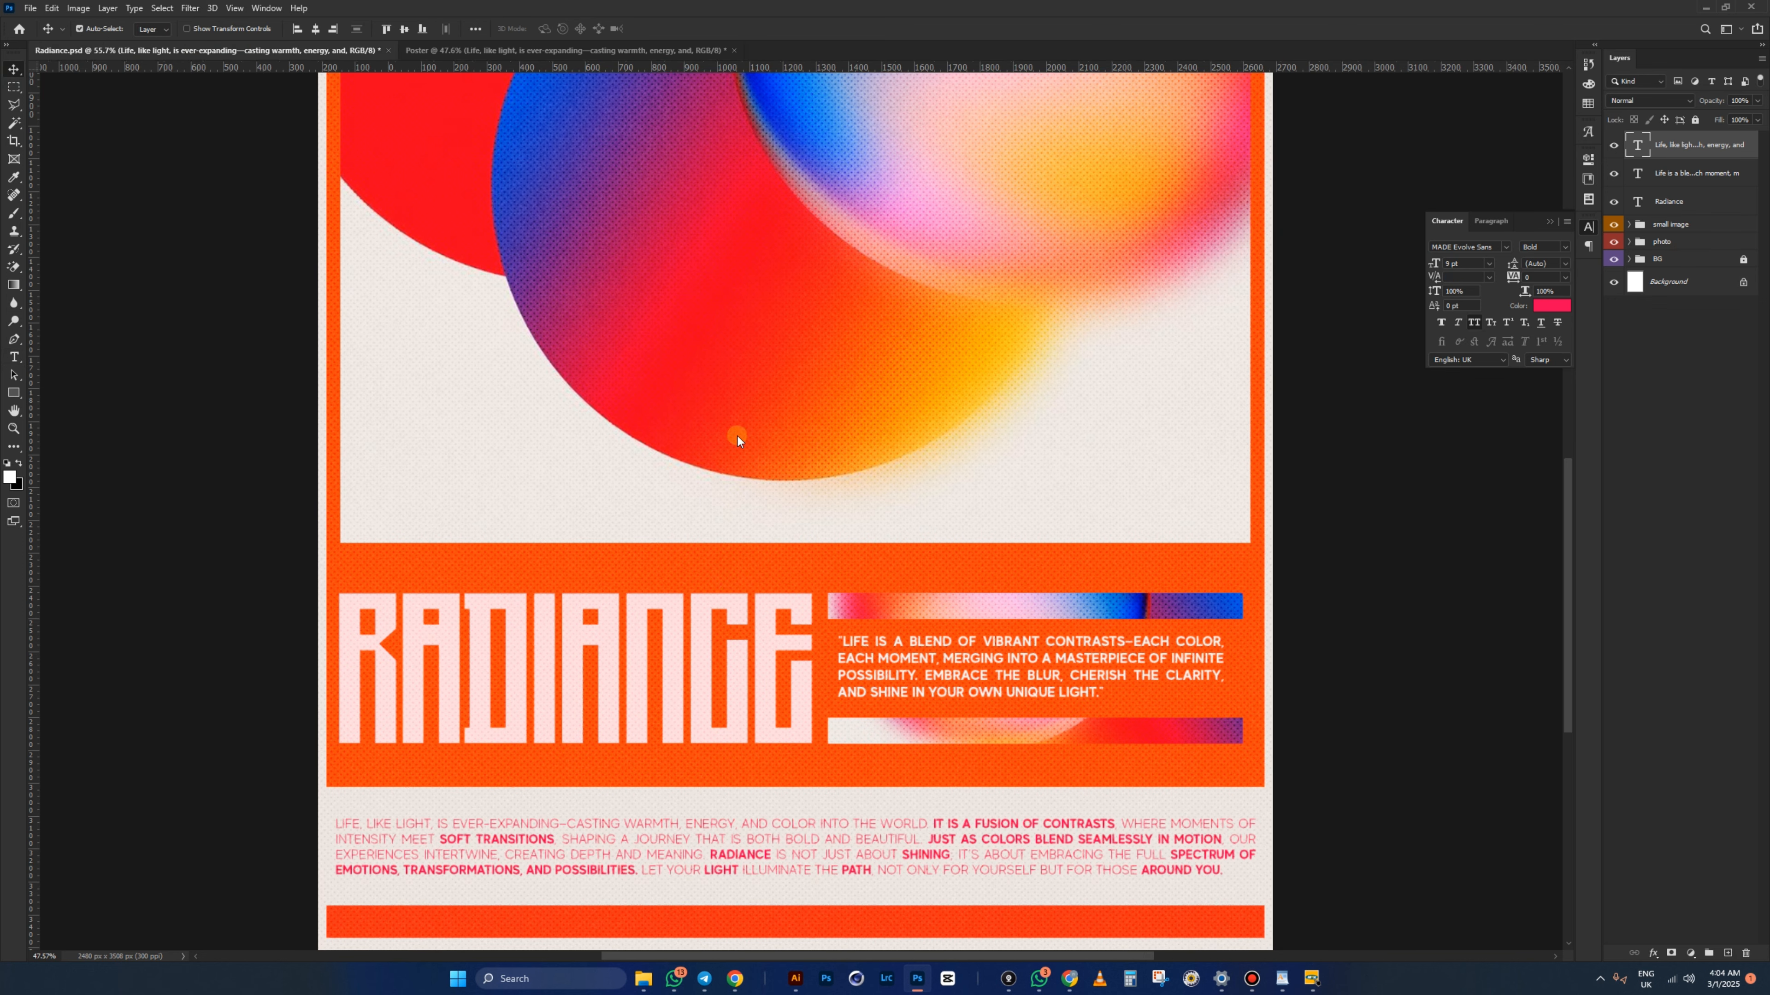
{"action": "scroll", "coordinate": [477, 888], "scroll_direction": "up", "scroll_amount": 1}
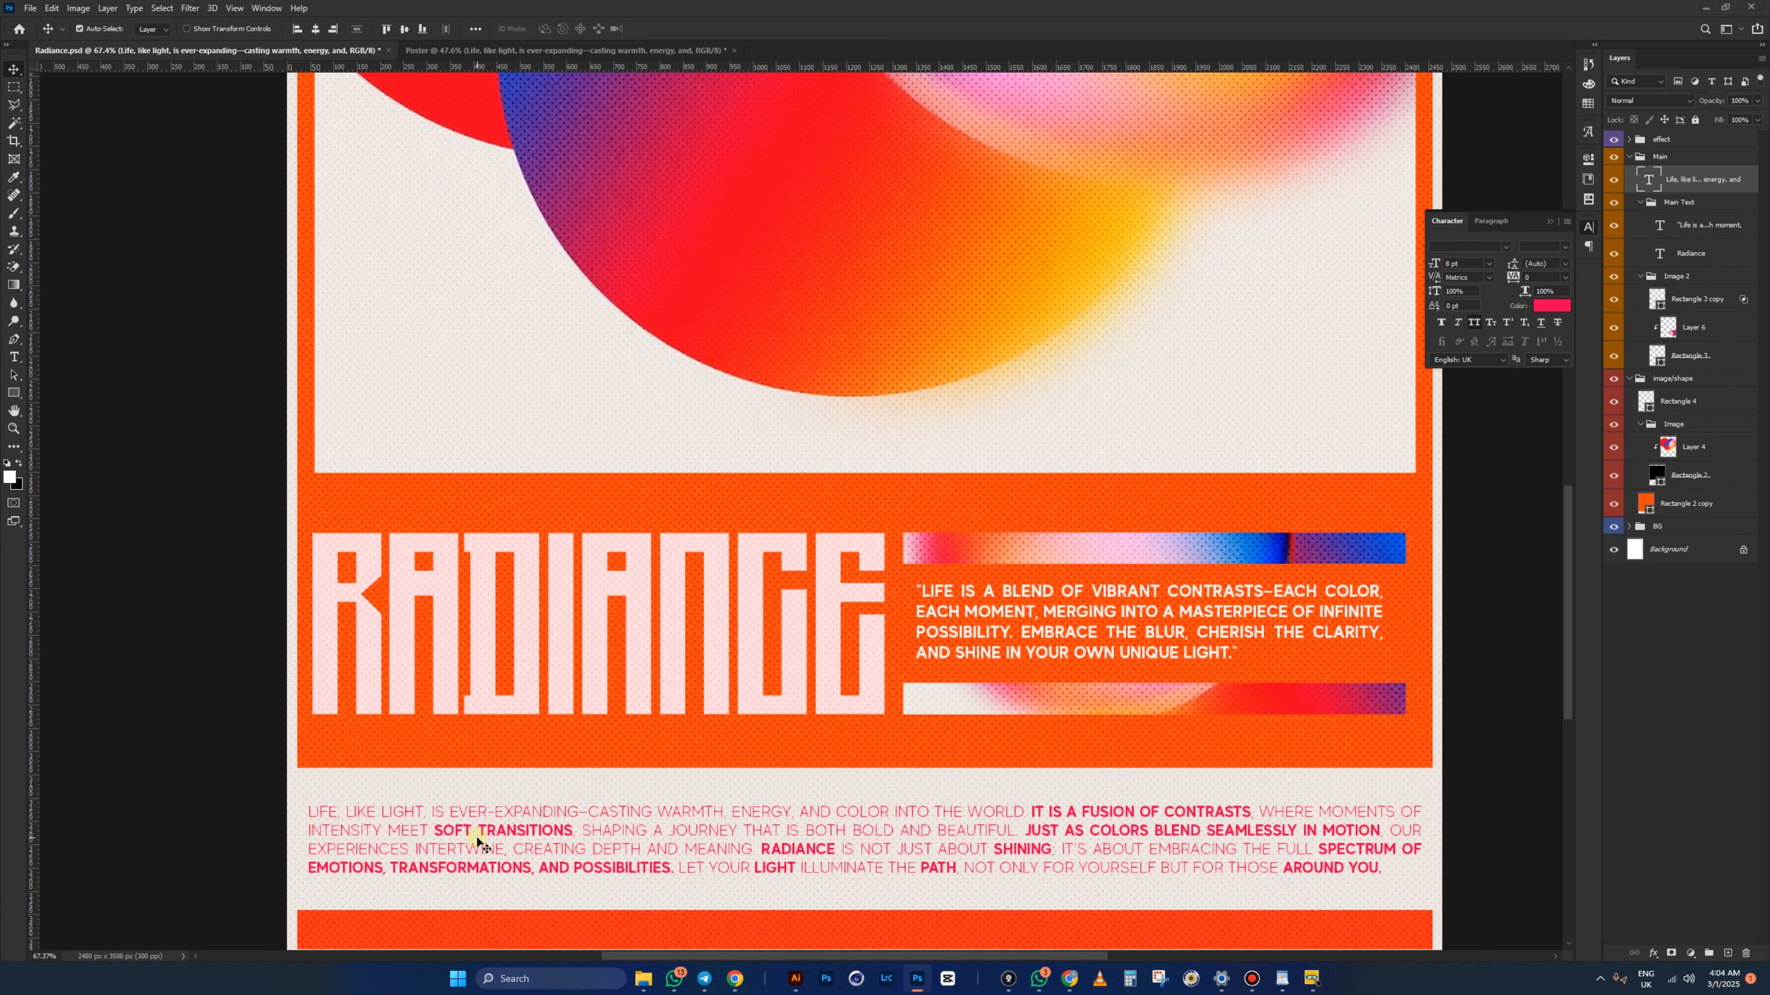
{"action": "scroll", "coordinate": [609, 860], "scroll_direction": "down", "scroll_amount": 2}
{"action": "scroll", "coordinate": [921, 918], "scroll_direction": "up", "scroll_amount": 3}
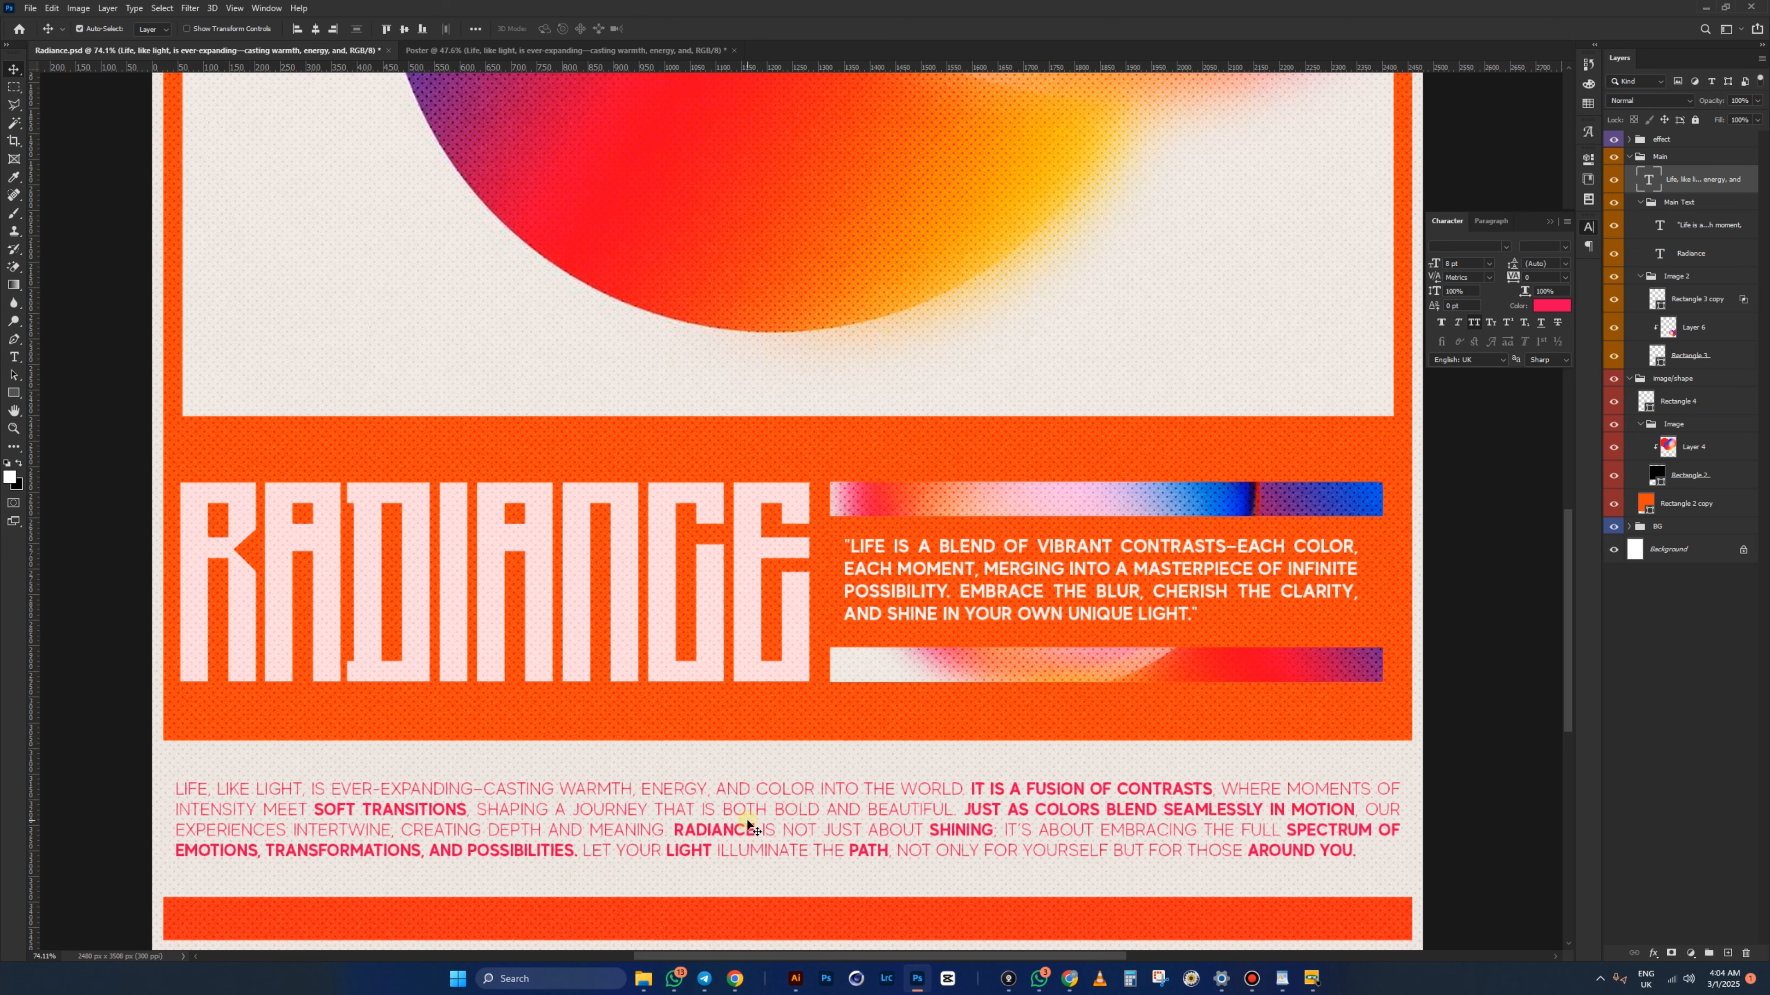
{"action": "scroll", "coordinate": [818, 846], "scroll_direction": "up", "scroll_amount": 1}
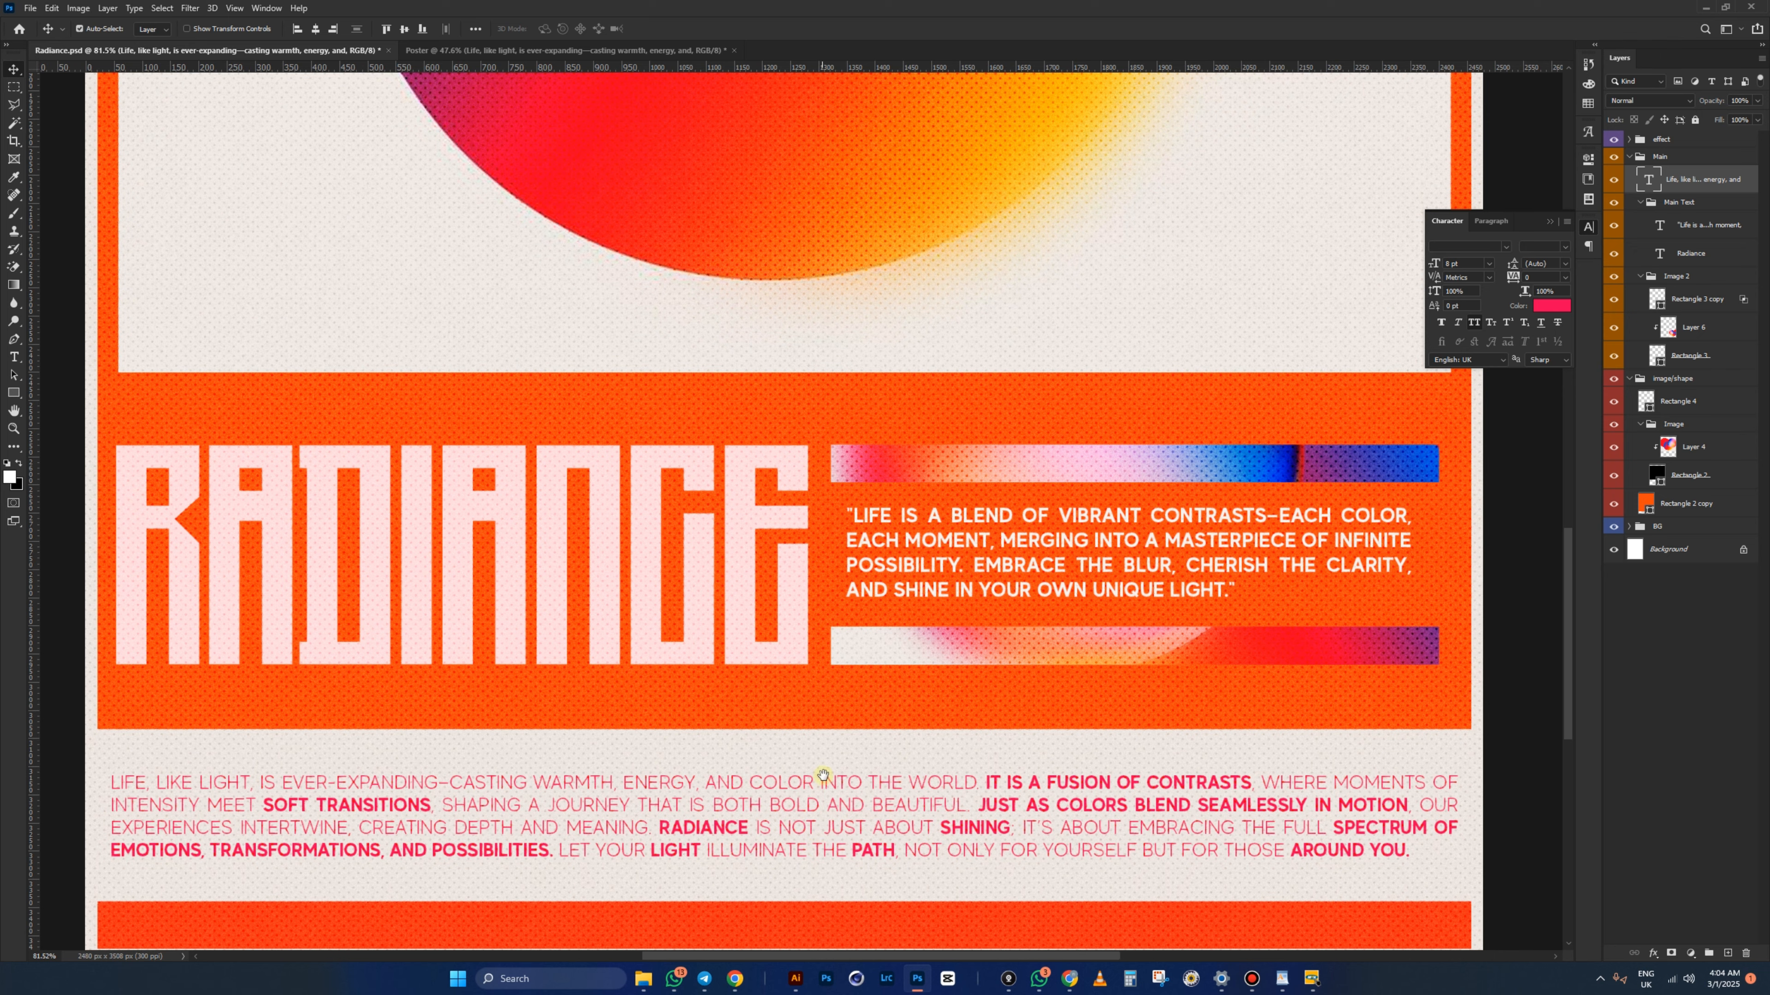
{"action": "left_click_drag", "start_coordinate": [823, 778], "coordinate": [841, 610]}
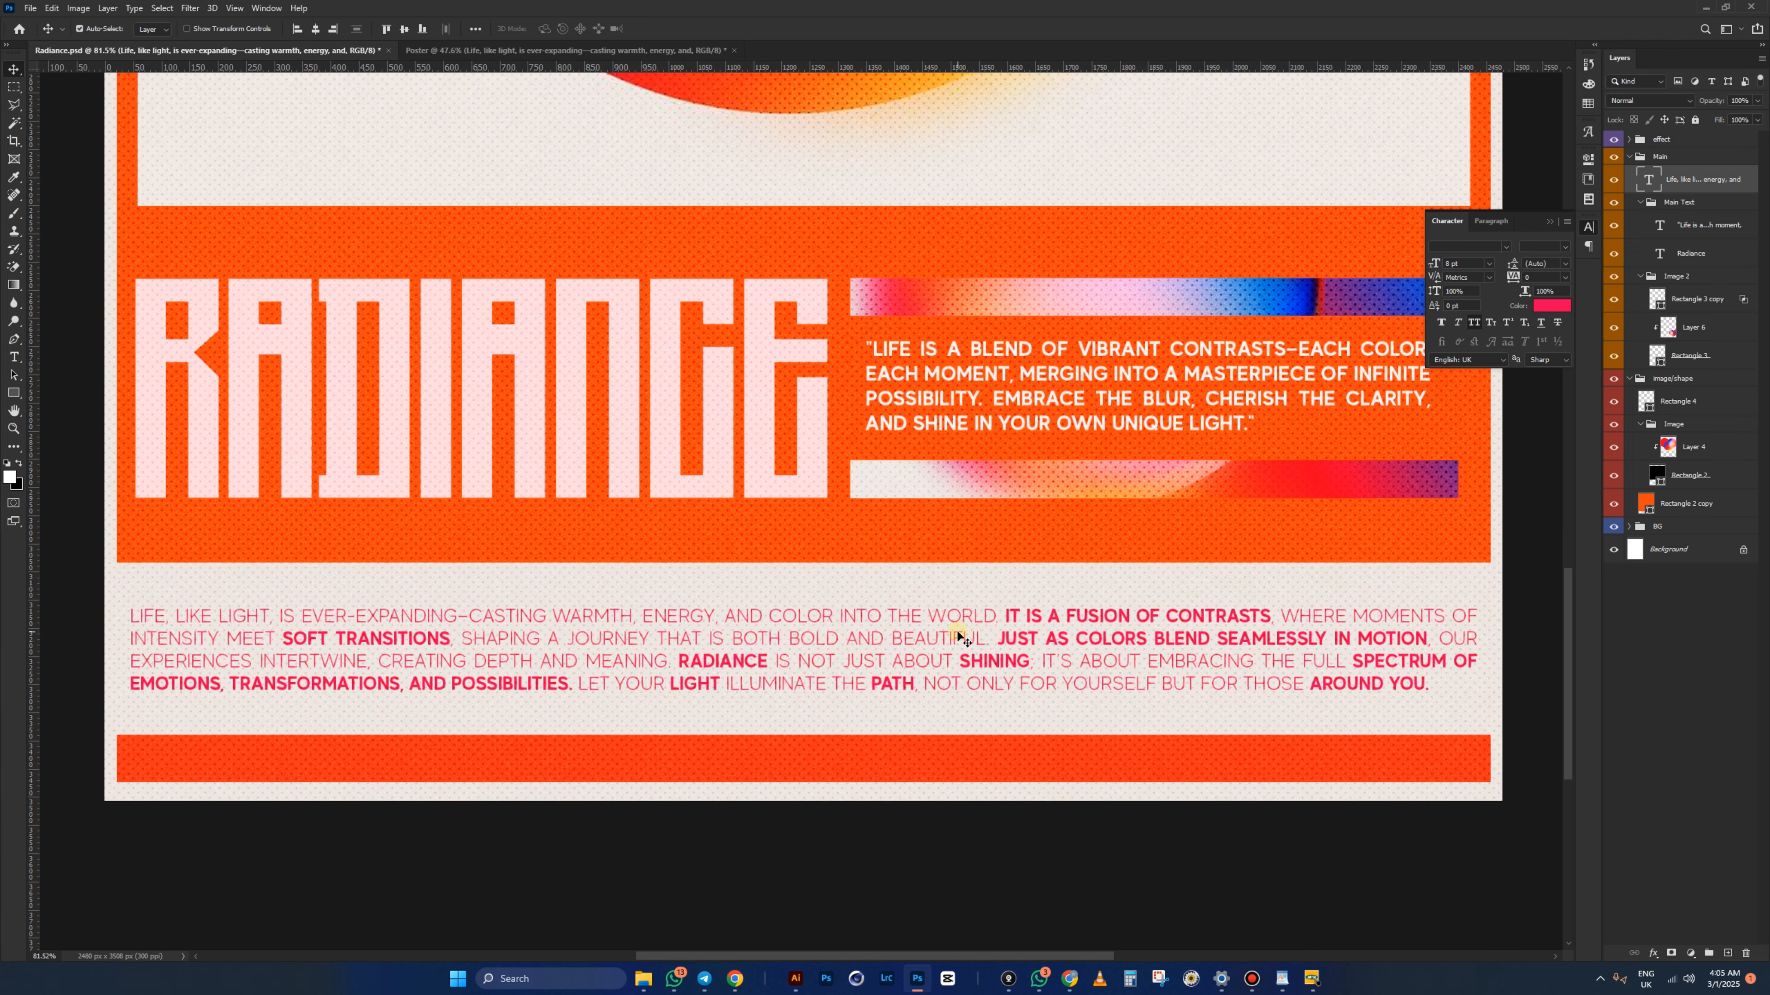
- Replace the Poster's pink paragraph with the Radiance version: 8 pt light text with bold key phrases
{"action": "key", "text": "t"}
{"action": "left_click", "coordinate": [930, 637]}
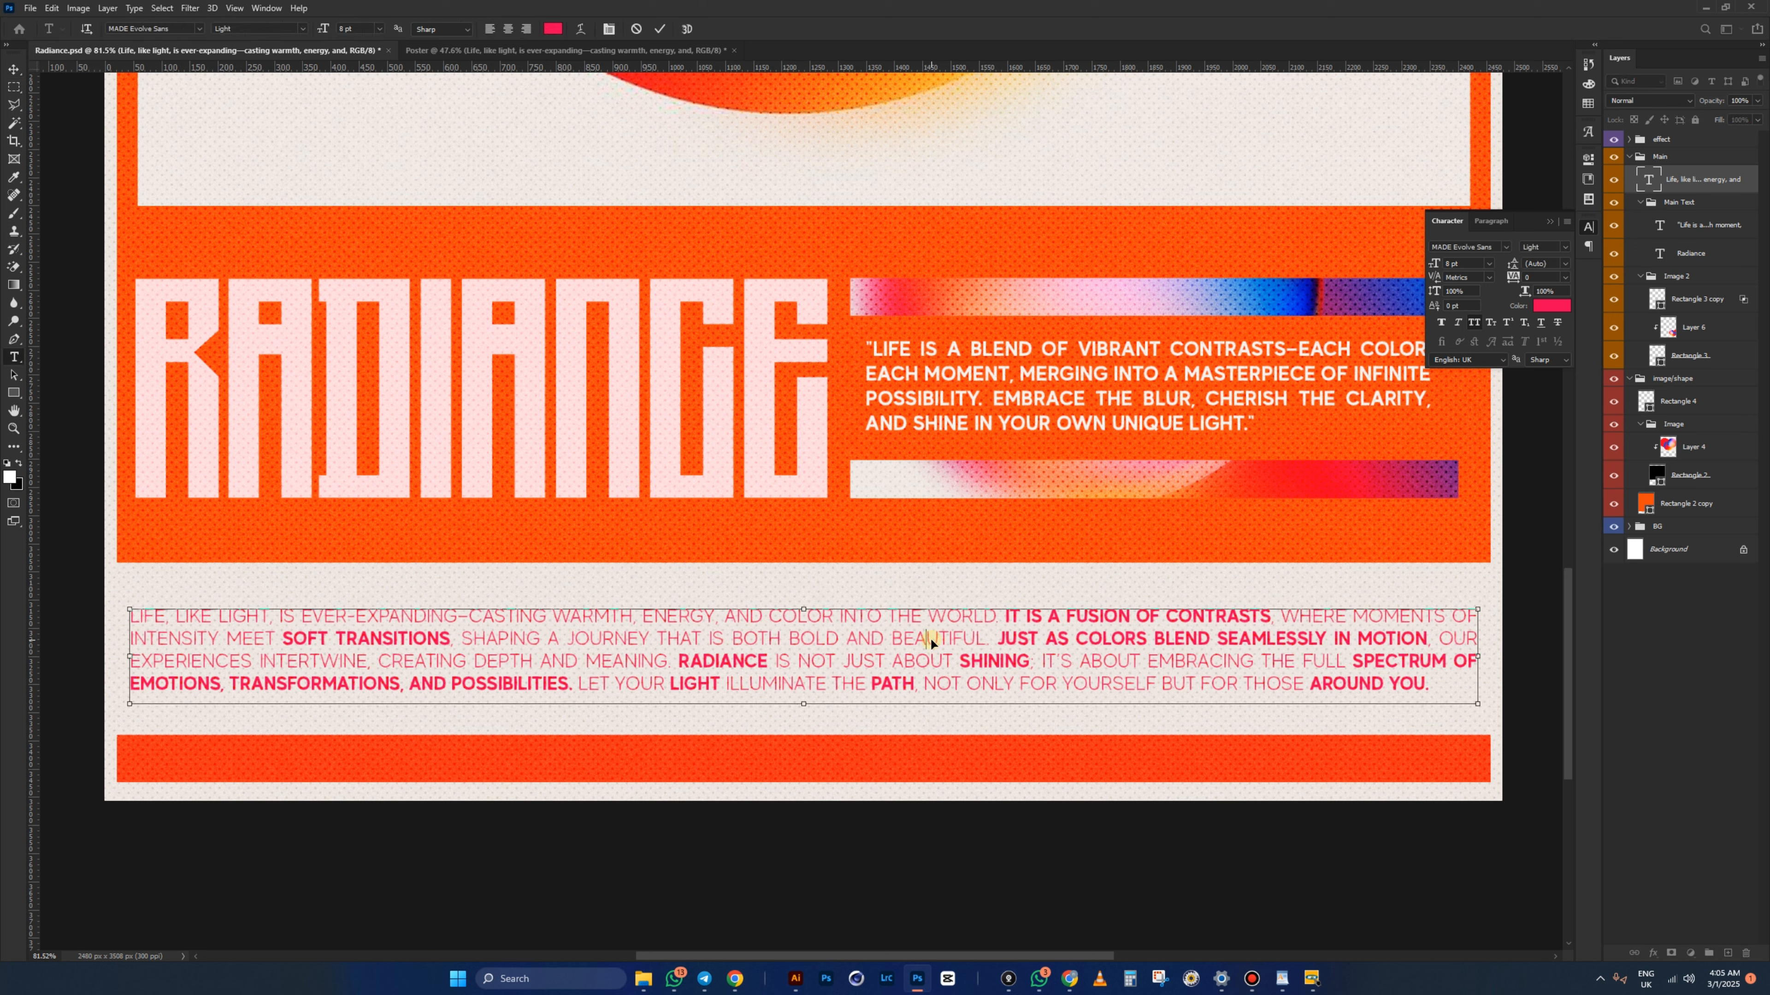
{"action": "key", "text": "ctrl+a"}
{"action": "left_click", "coordinate": [931, 640]}
{"action": "left_click", "coordinate": [520, 51]}
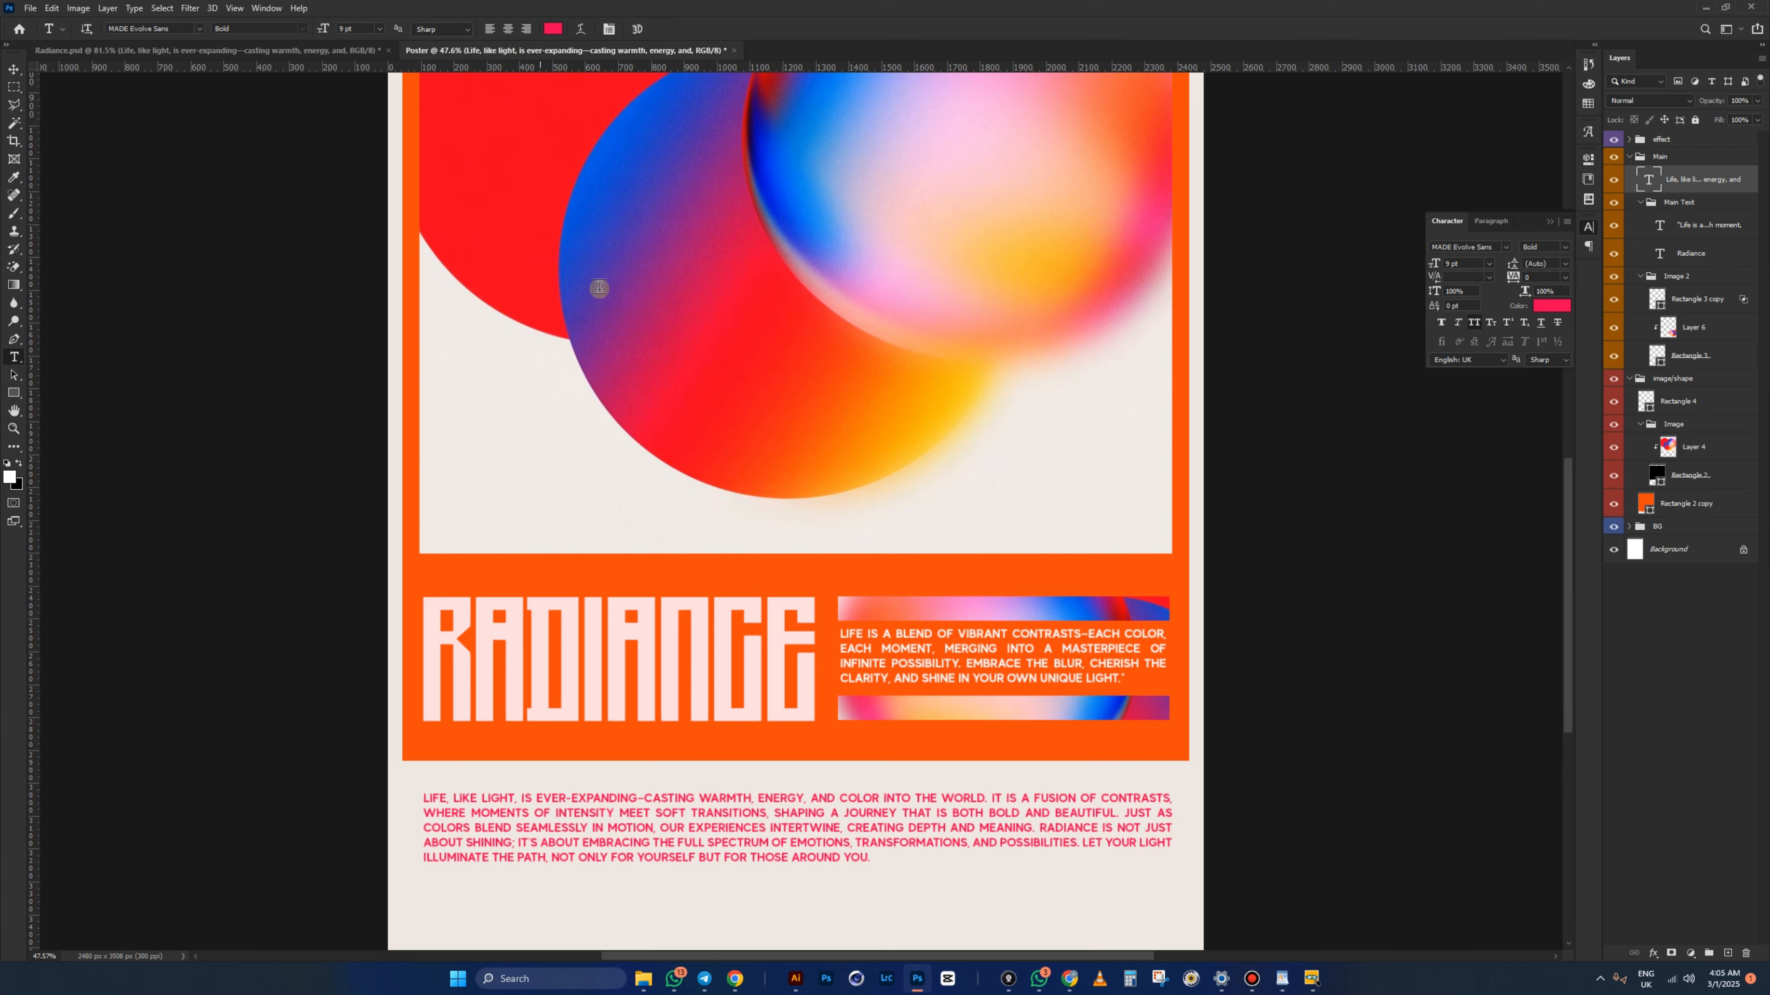
{"action": "left_click", "coordinate": [707, 837]}
{"action": "key", "text": "ctrl+a"}
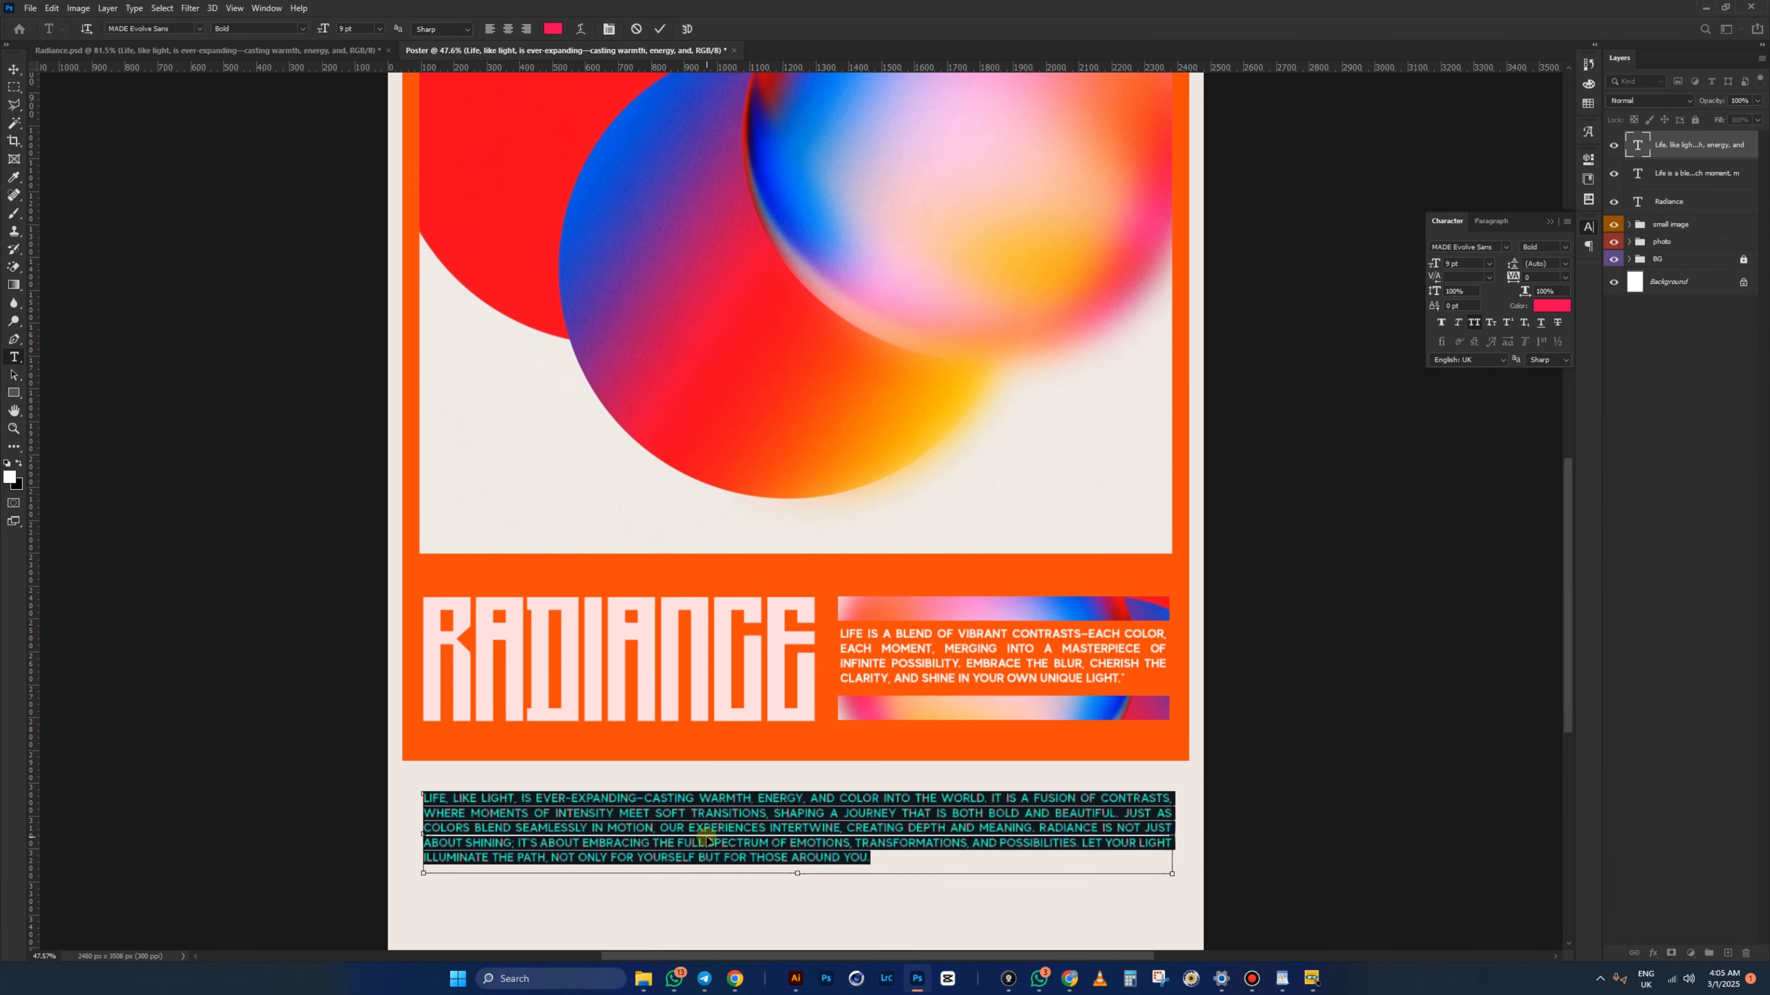
{"action": "key", "text": "ctrl+v"}
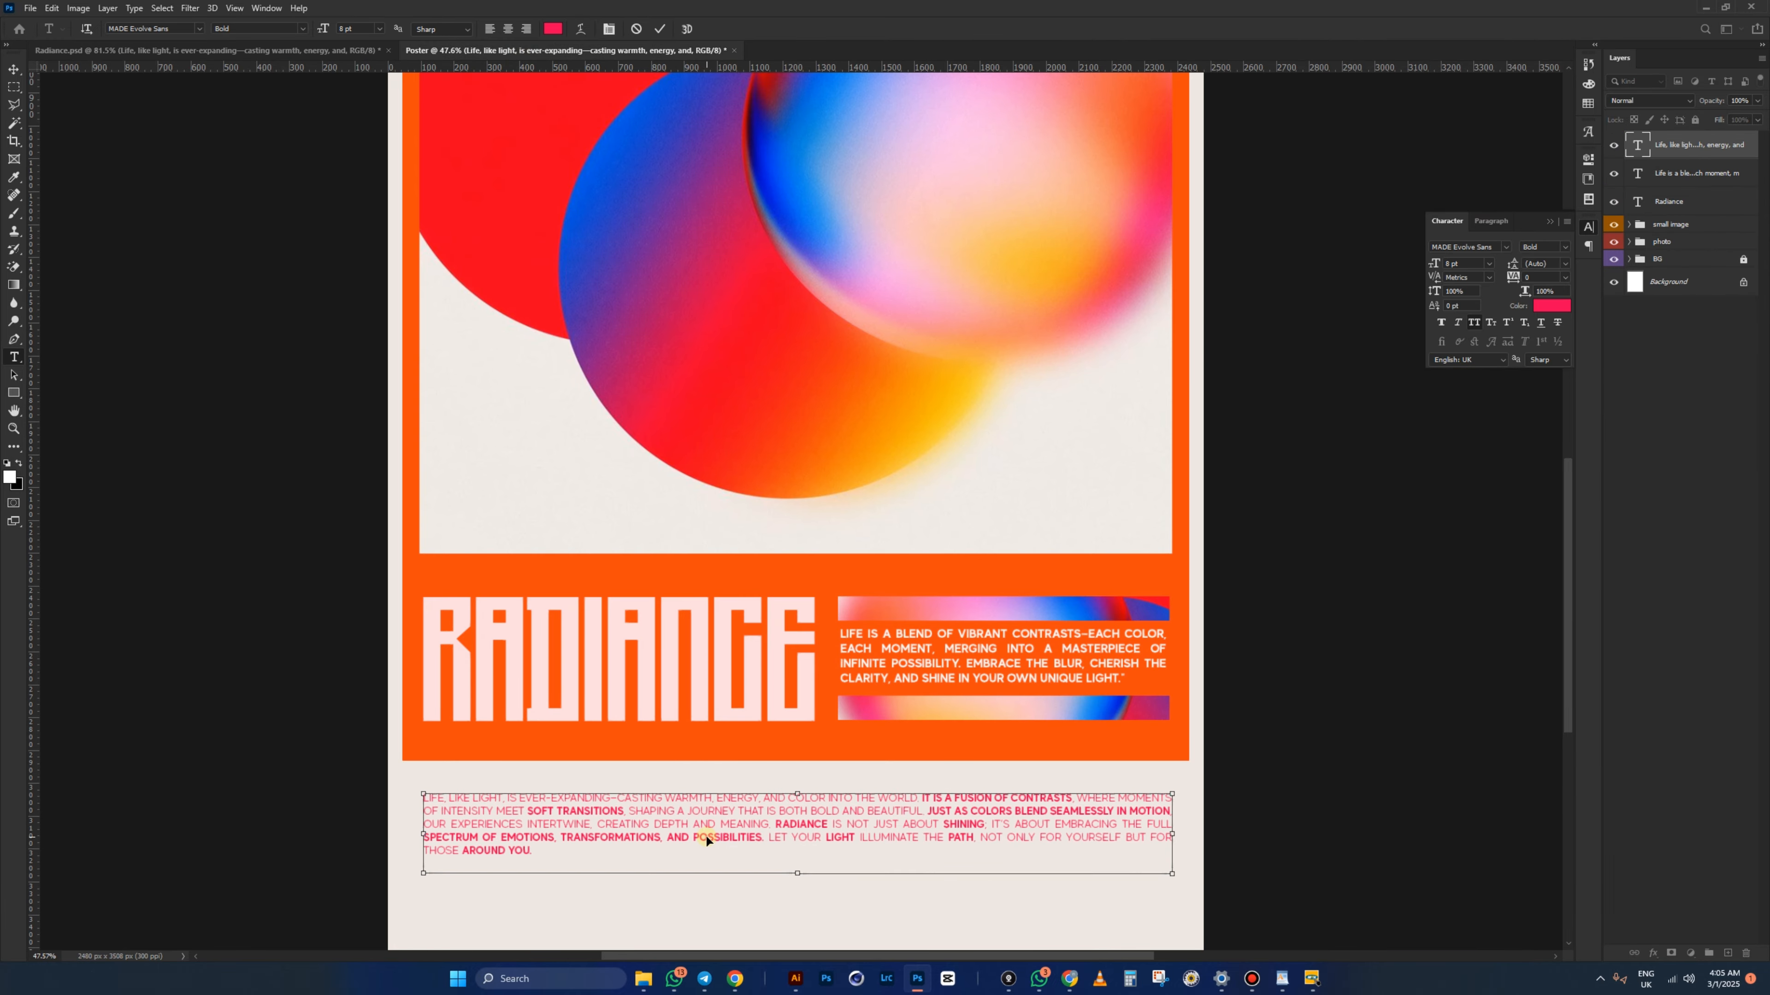
{"action": "key", "text": "ctrl+Return"}
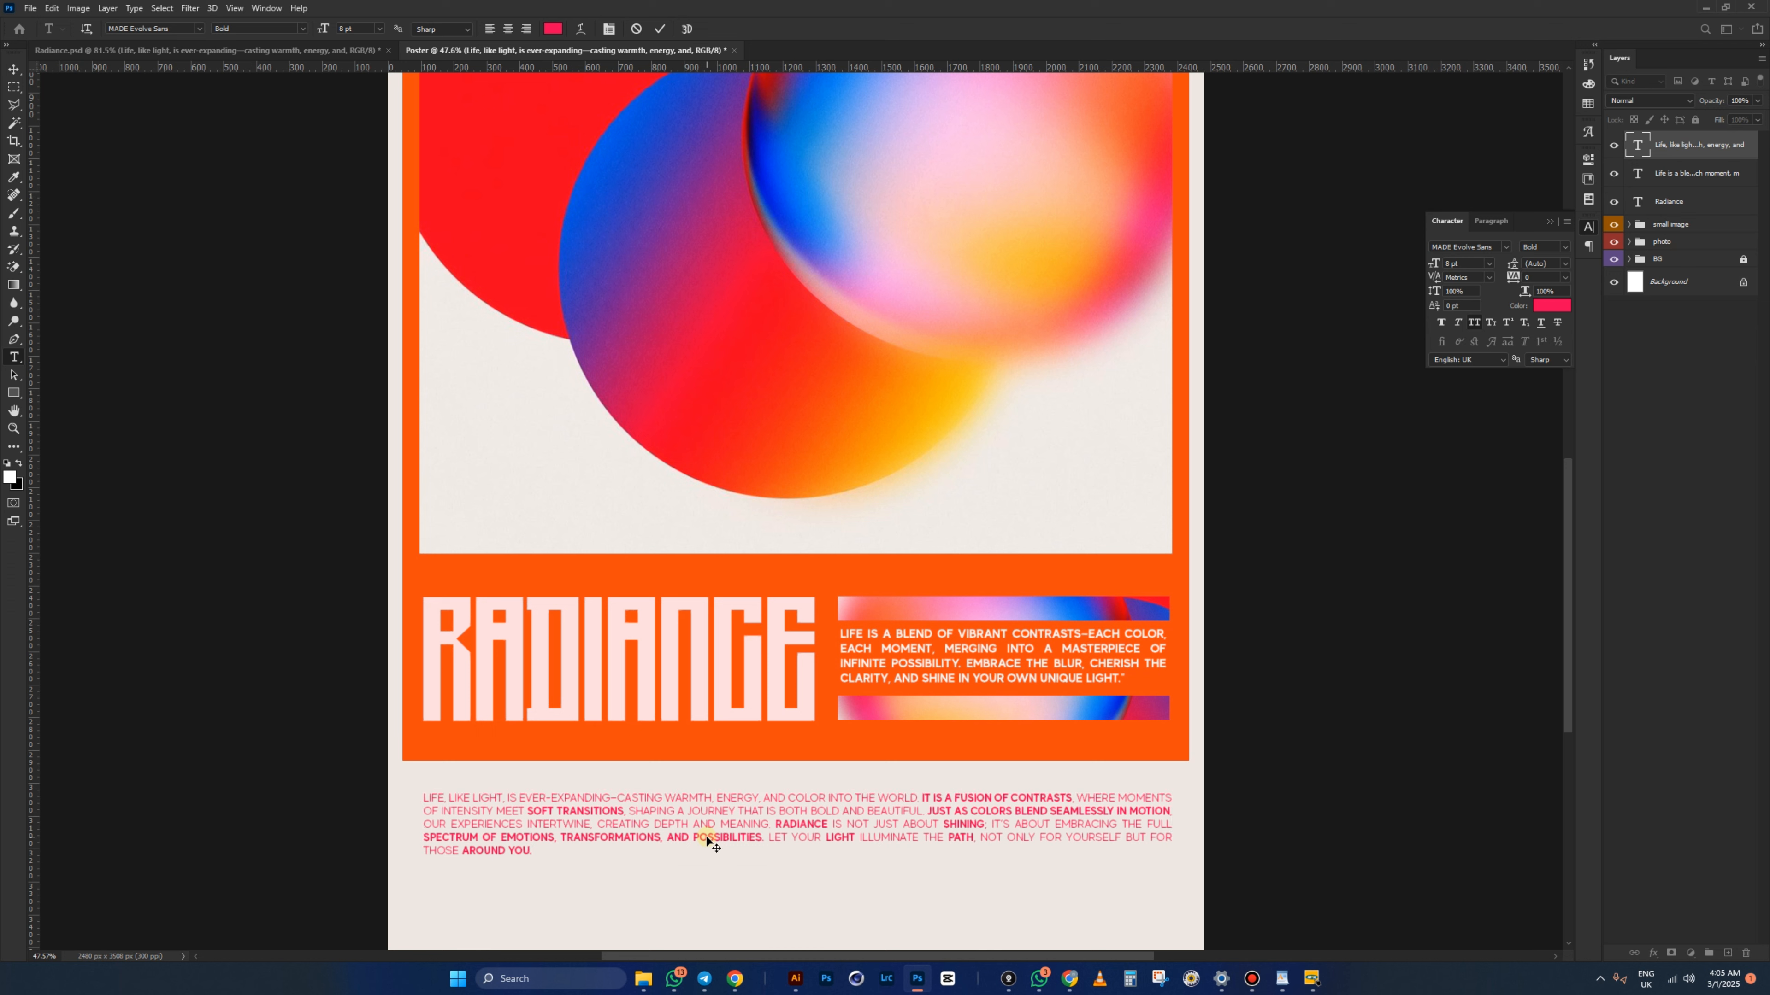
- Nudge the pink body paragraph slightly lower on the Poster
{"action": "left_click", "coordinate": [13, 70]}
{"action": "scroll", "coordinate": [783, 862], "scroll_direction": "up", "scroll_amount": 2}
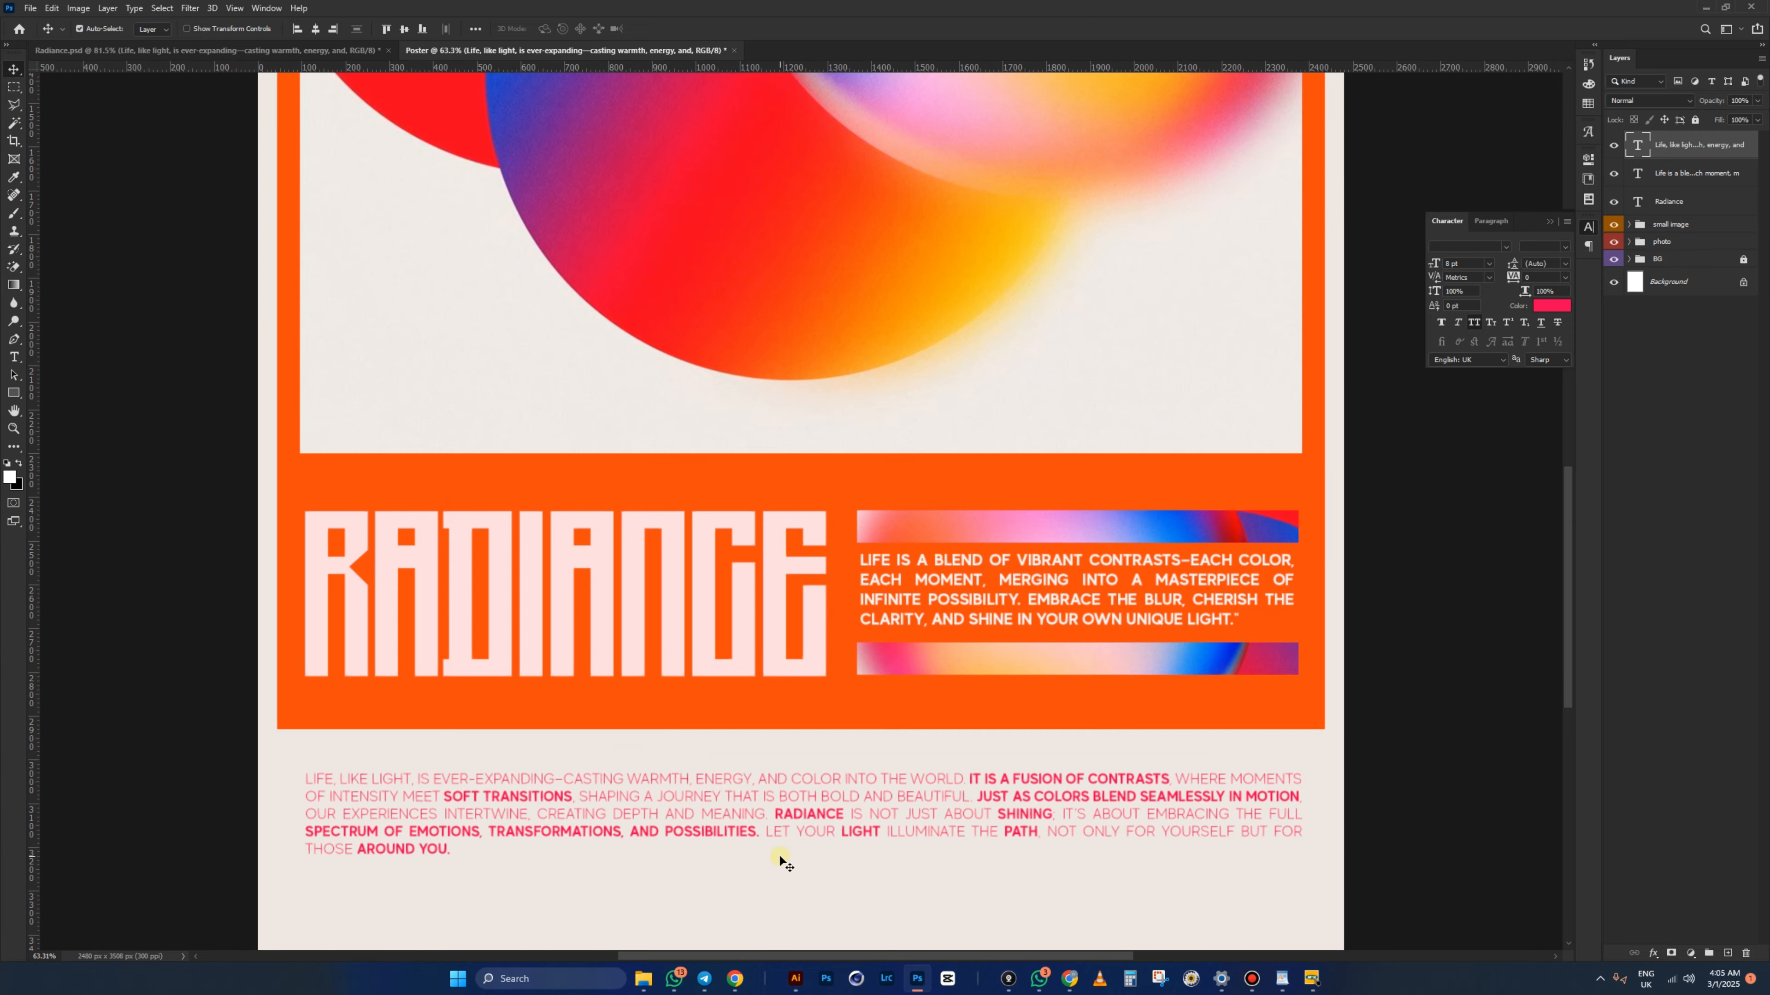
{"action": "scroll", "coordinate": [793, 753], "scroll_direction": "up", "scroll_amount": 2}
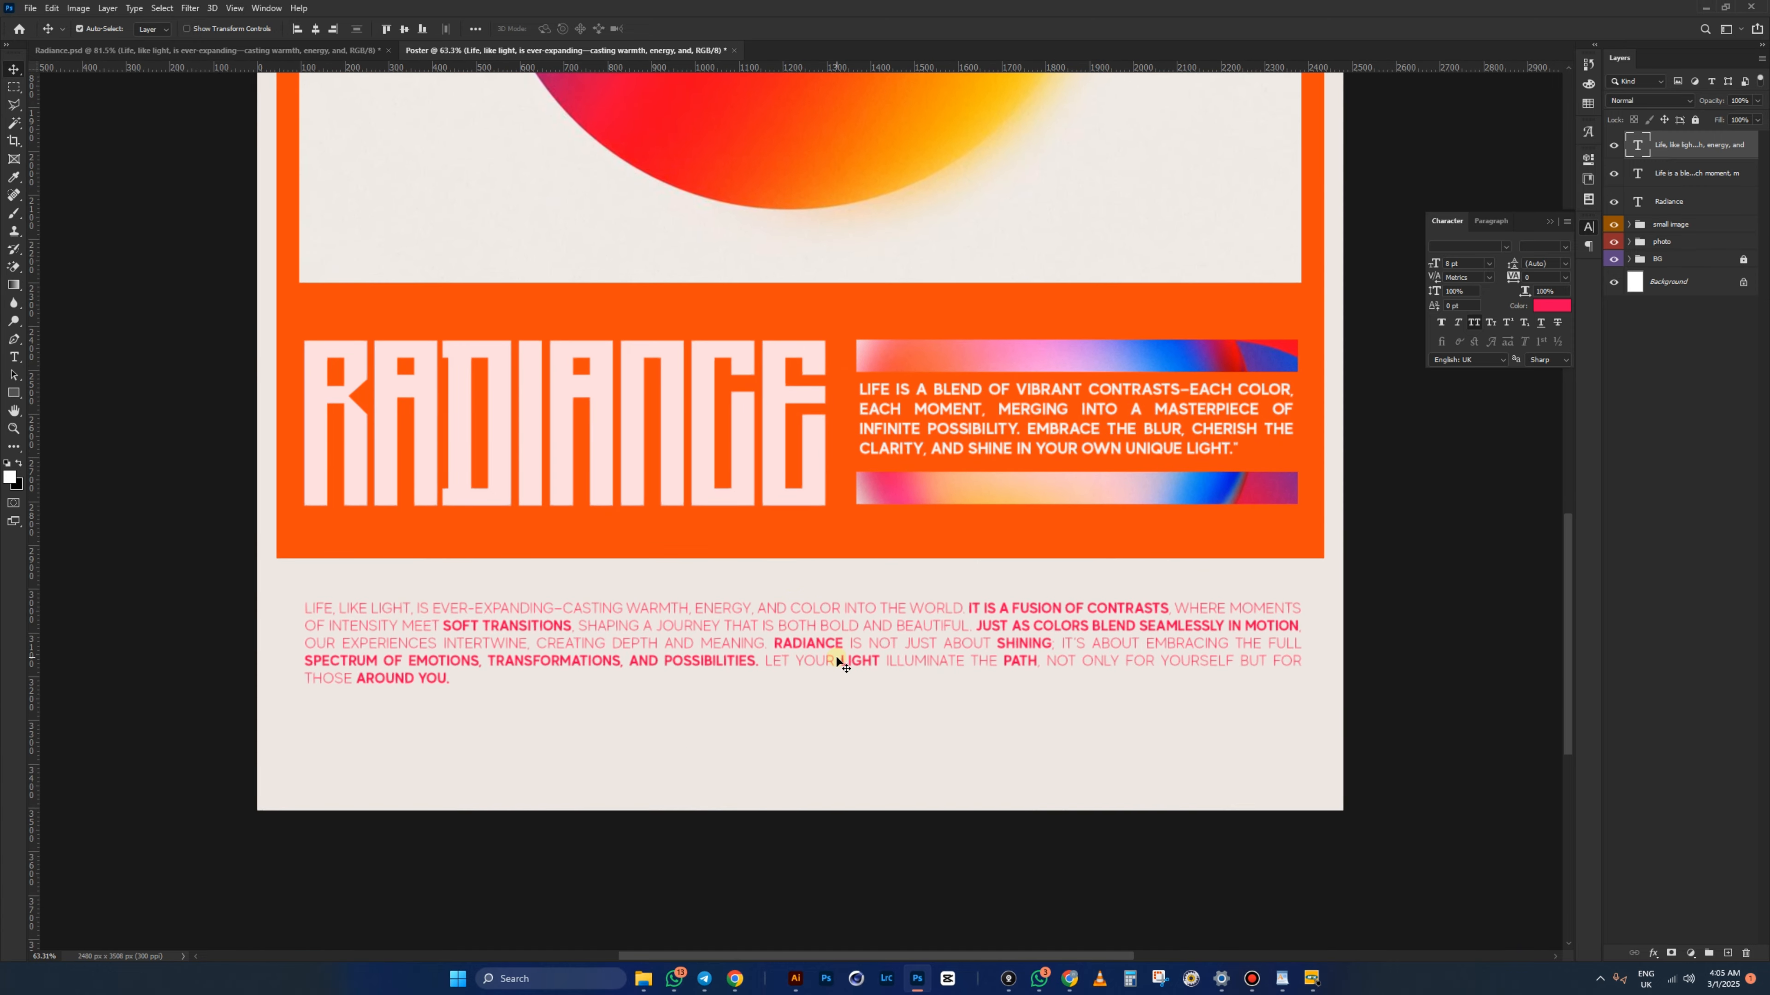
{"action": "left_click_drag", "start_coordinate": [824, 645], "coordinate": [822, 666]}
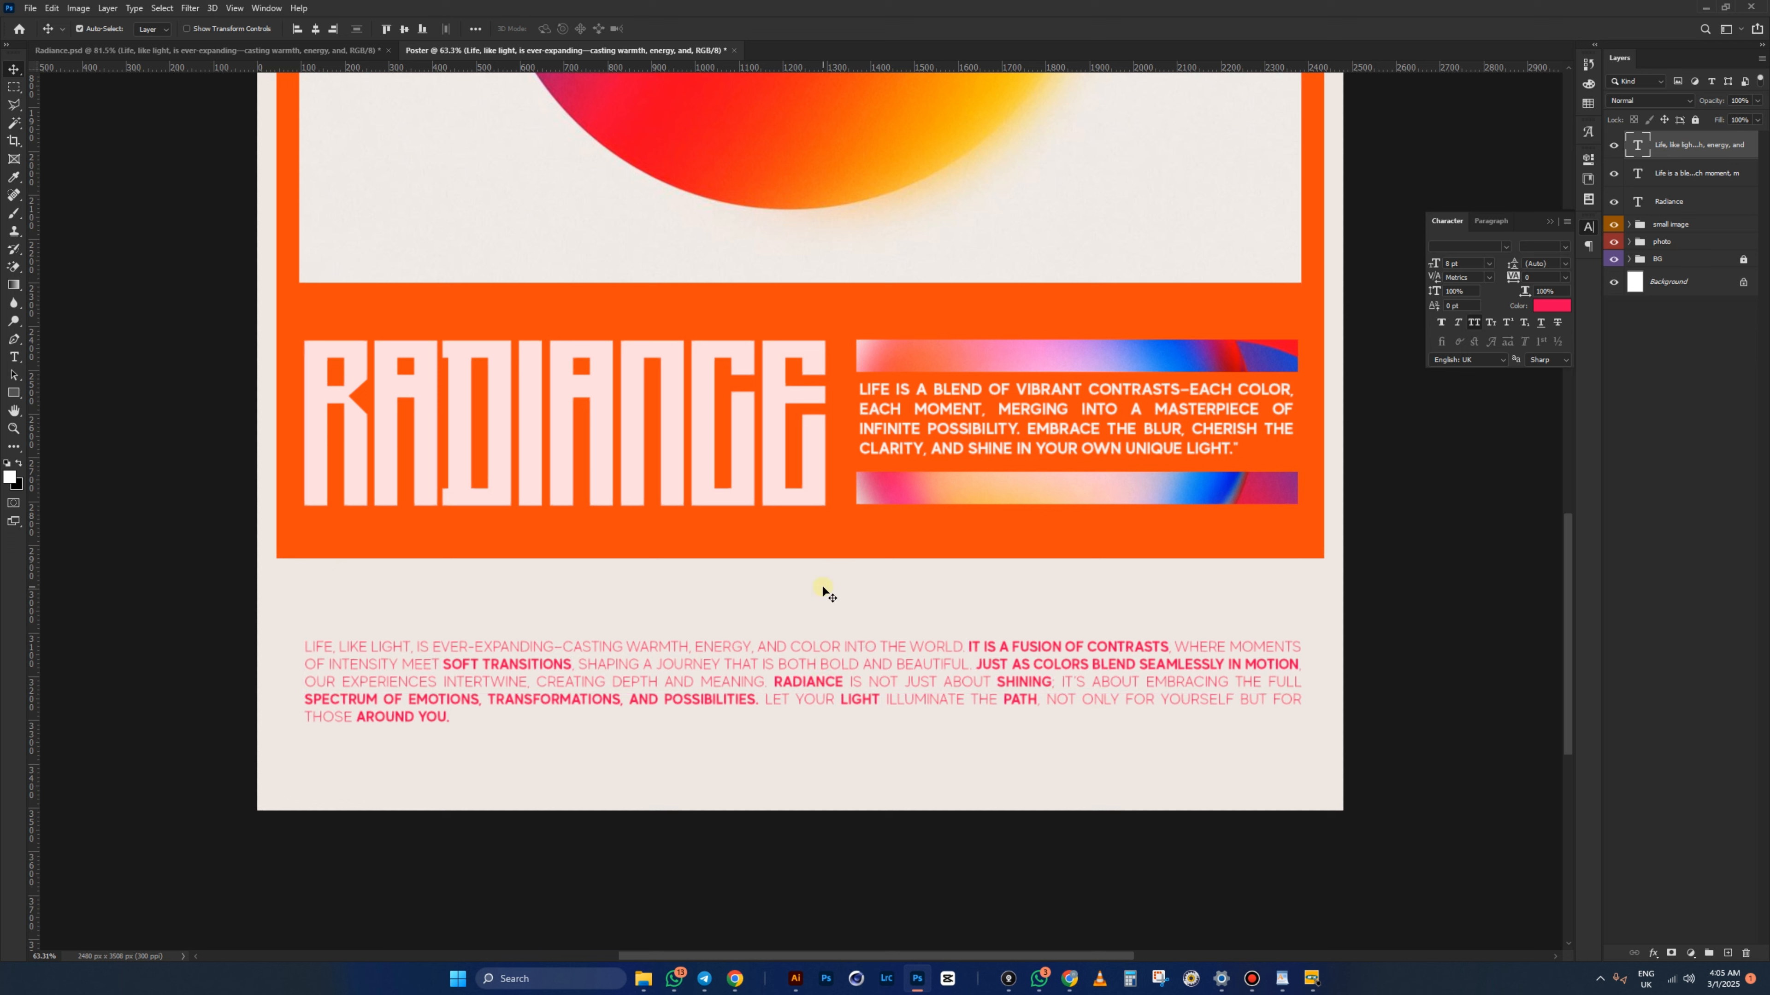
- Stretch Rectangle 1 and Rectangle 1 copy downward together to just above the pink paragraph
{"action": "left_click", "coordinate": [814, 547]}
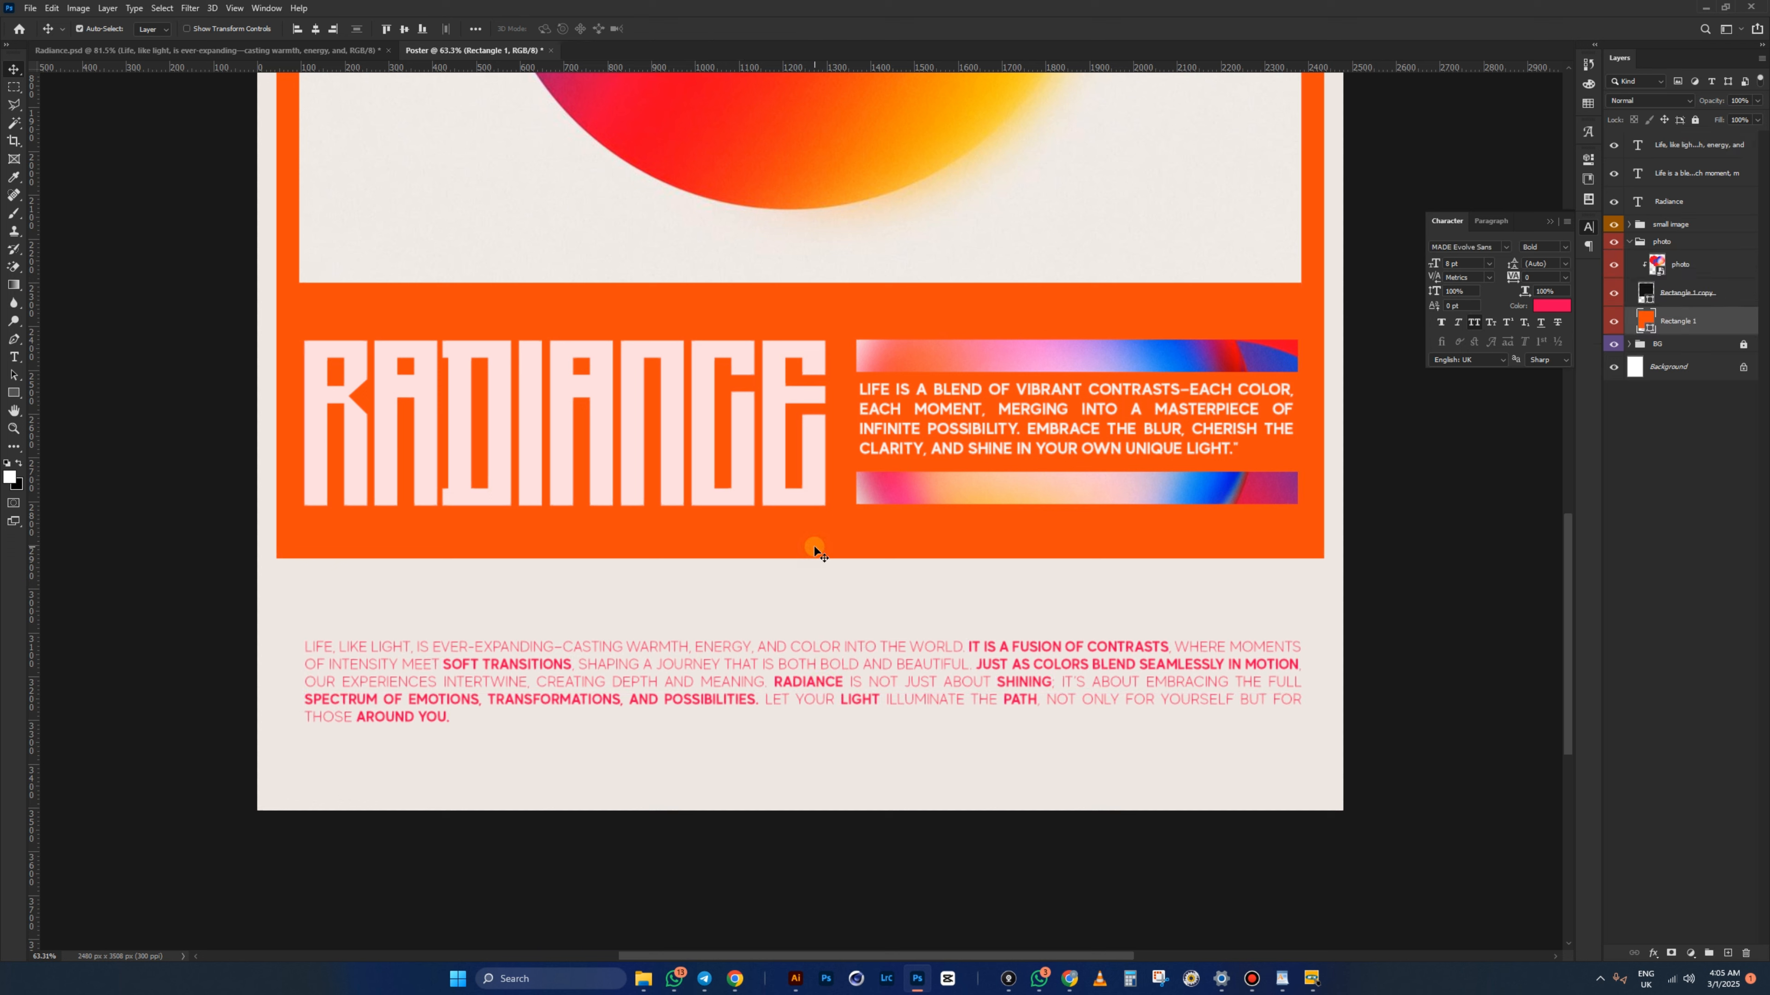
{"action": "left_click", "coordinate": [1677, 292], "text": "shift"}
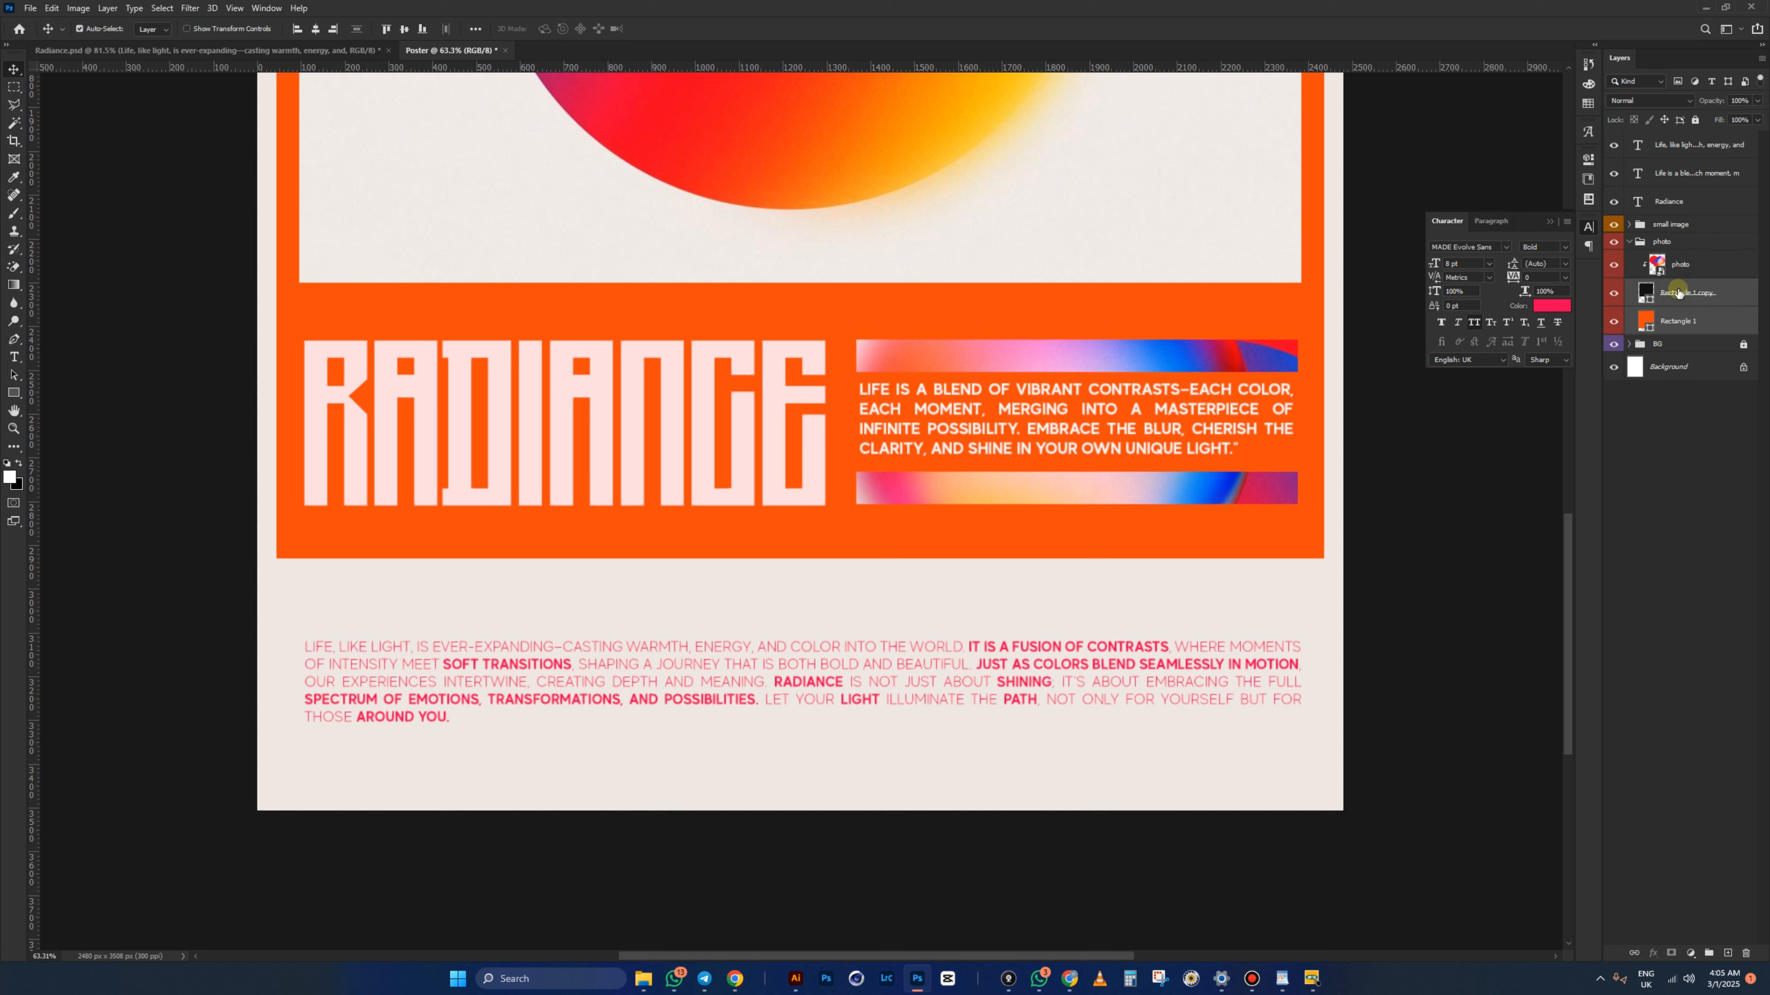
{"action": "key", "text": "ctrl+t"}
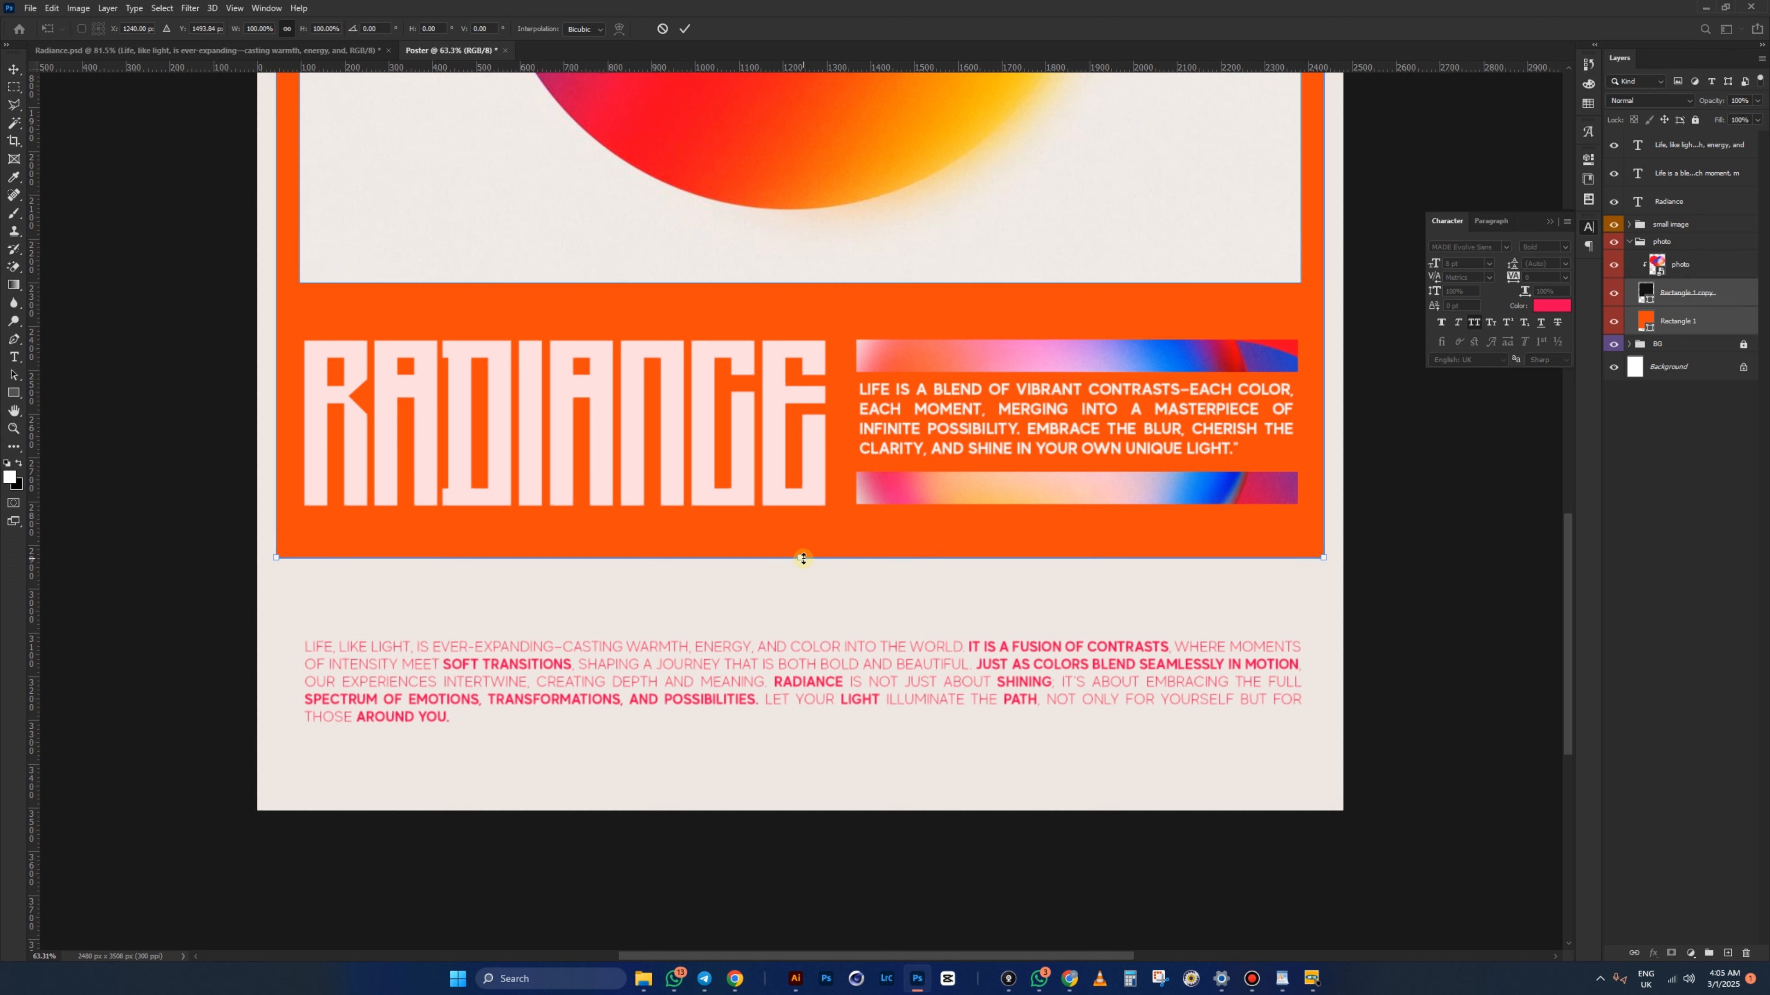
{"action": "left_click_drag", "start_coordinate": [801, 559], "coordinate": [794, 609]}
{"action": "key", "text": "Return"}
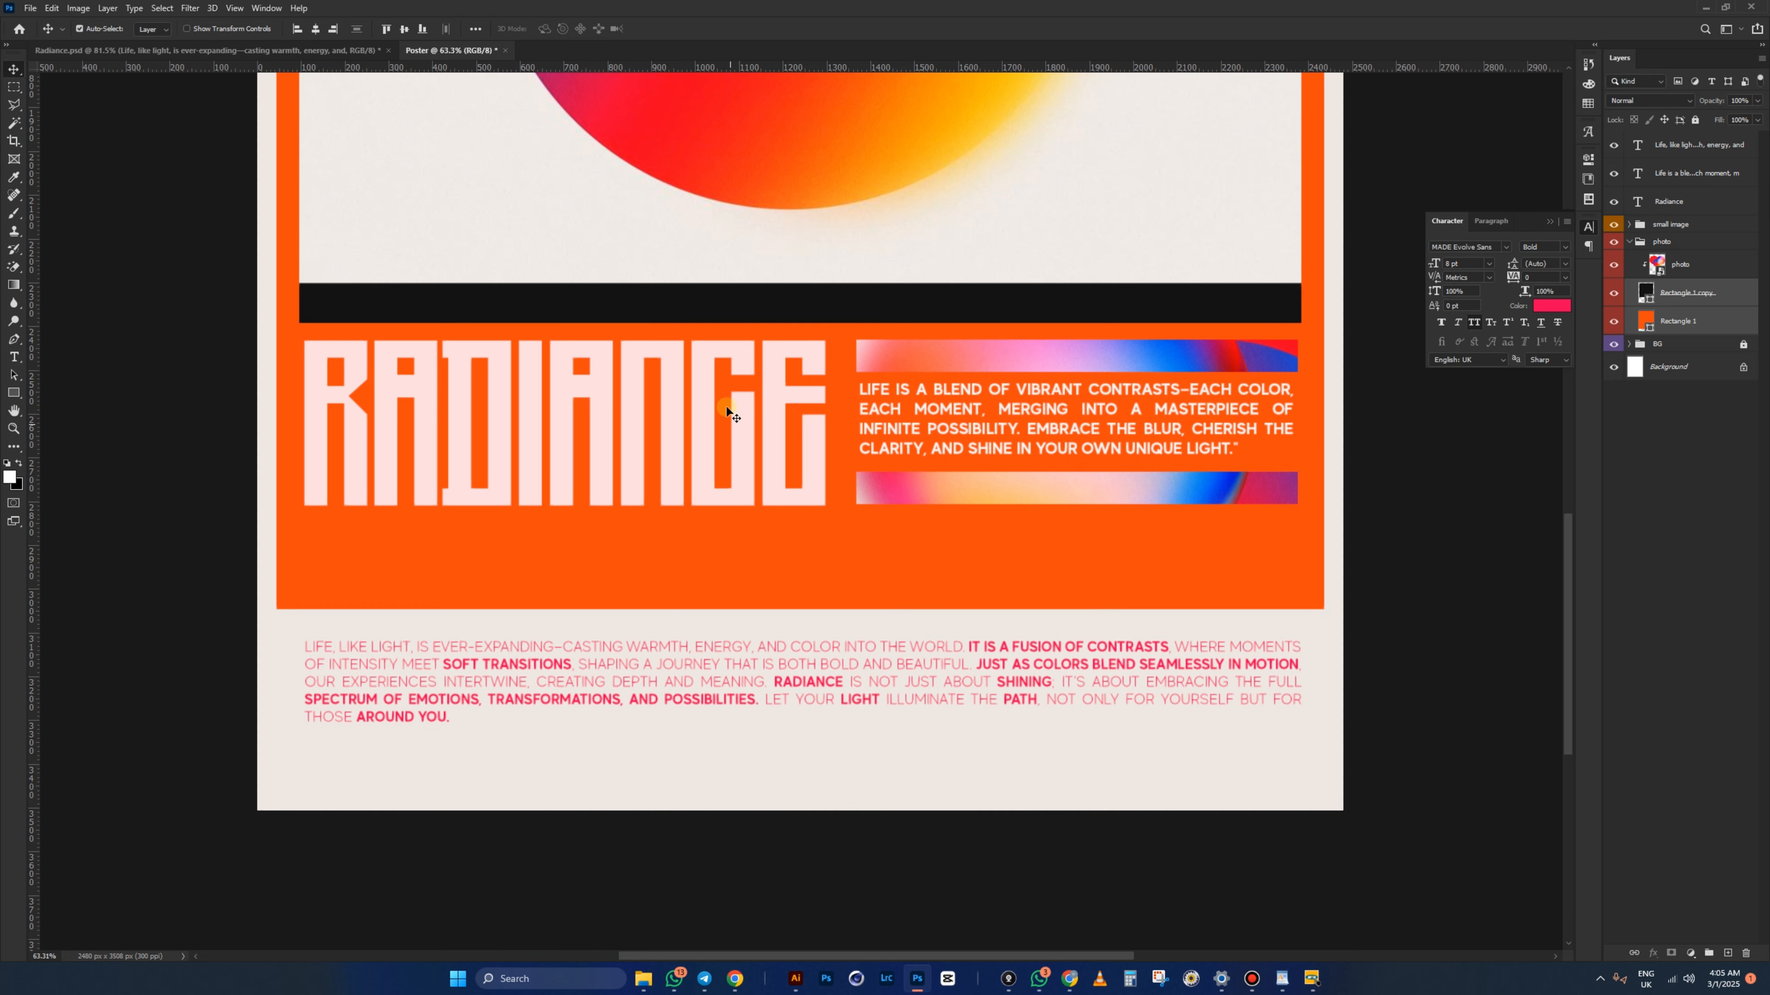
{"action": "scroll", "coordinate": [712, 544], "scroll_direction": "down", "scroll_amount": 3}
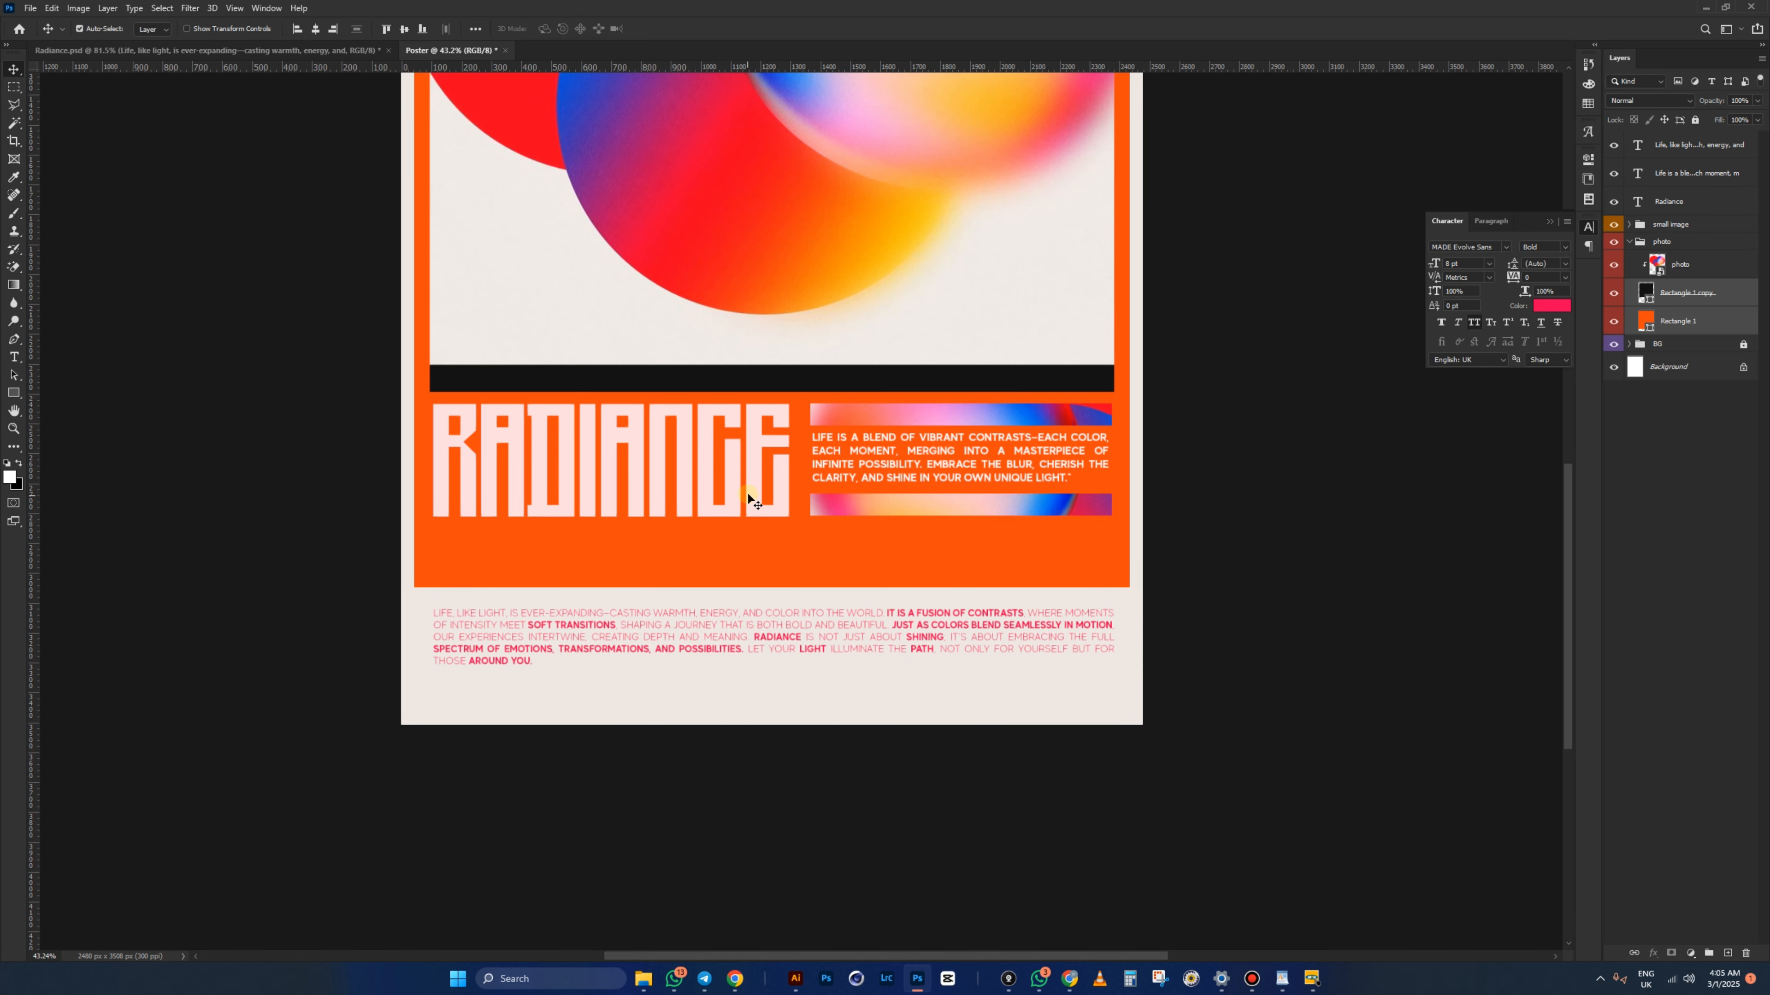
- Scale the gradient-circles photo up slightly
{"action": "left_click", "coordinate": [778, 351]}
{"action": "scroll", "coordinate": [779, 351], "scroll_direction": "down", "scroll_amount": 3}
{"action": "key", "text": "ctrl+t"}
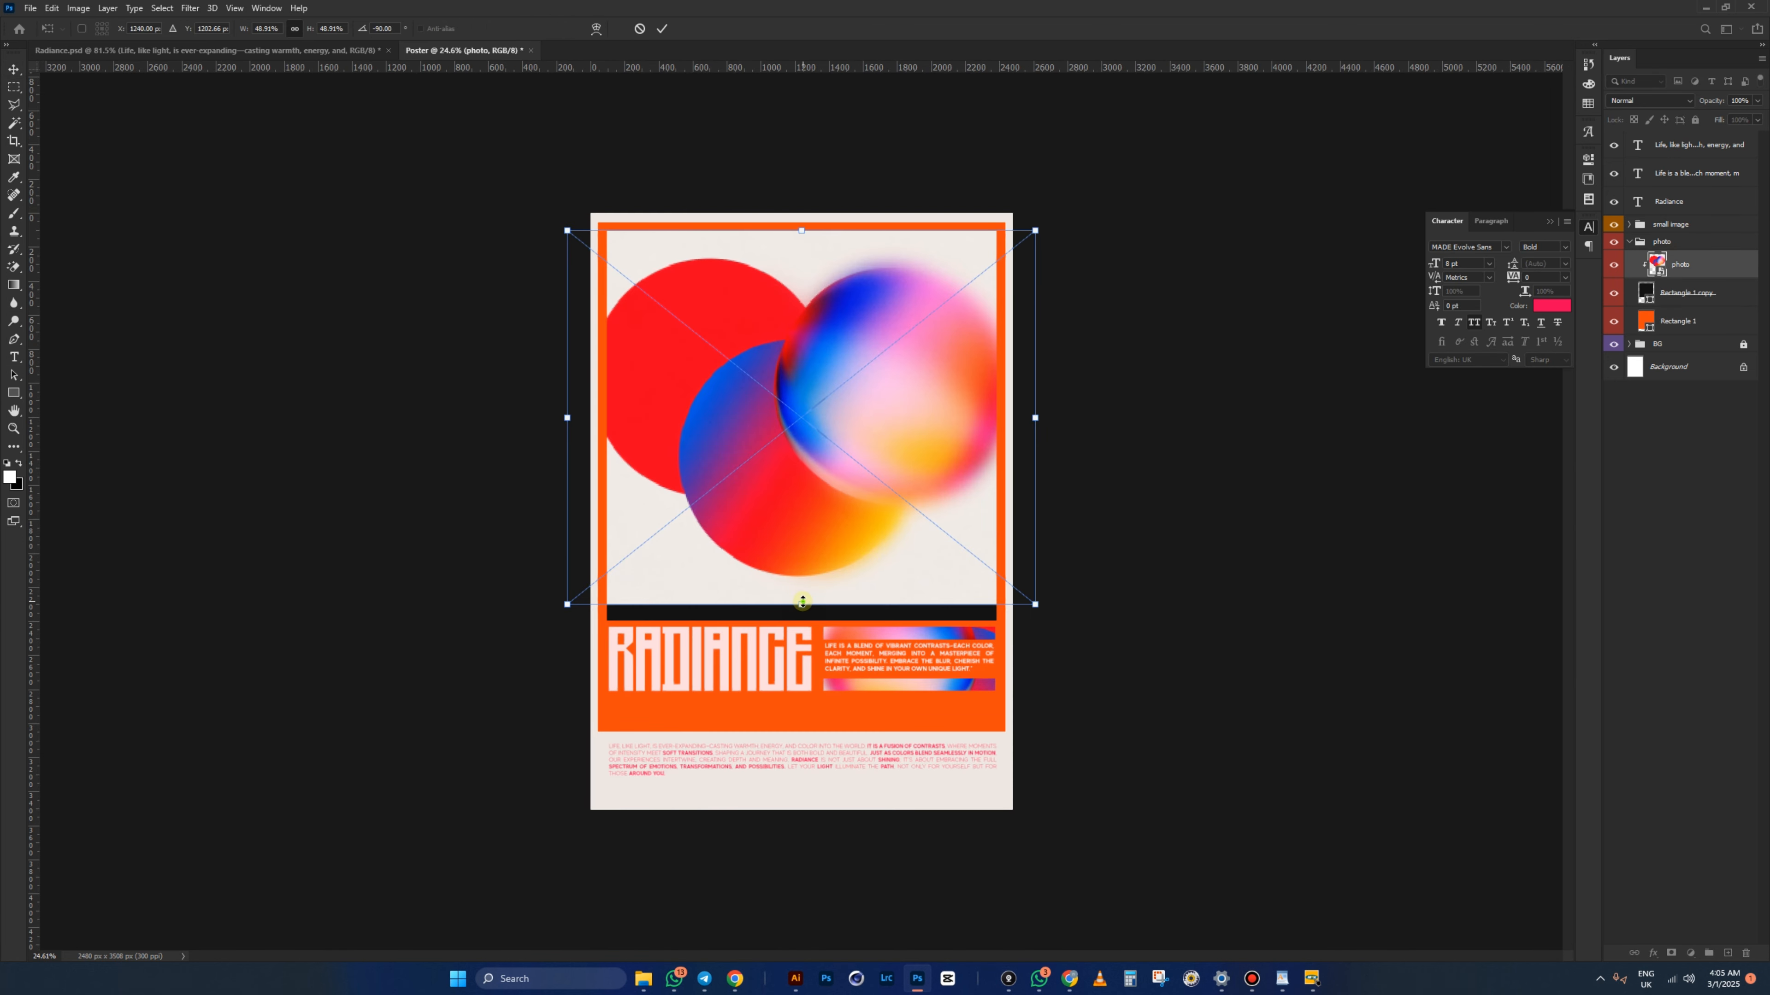
{"action": "left_click_drag", "start_coordinate": [800, 605], "coordinate": [805, 626]}
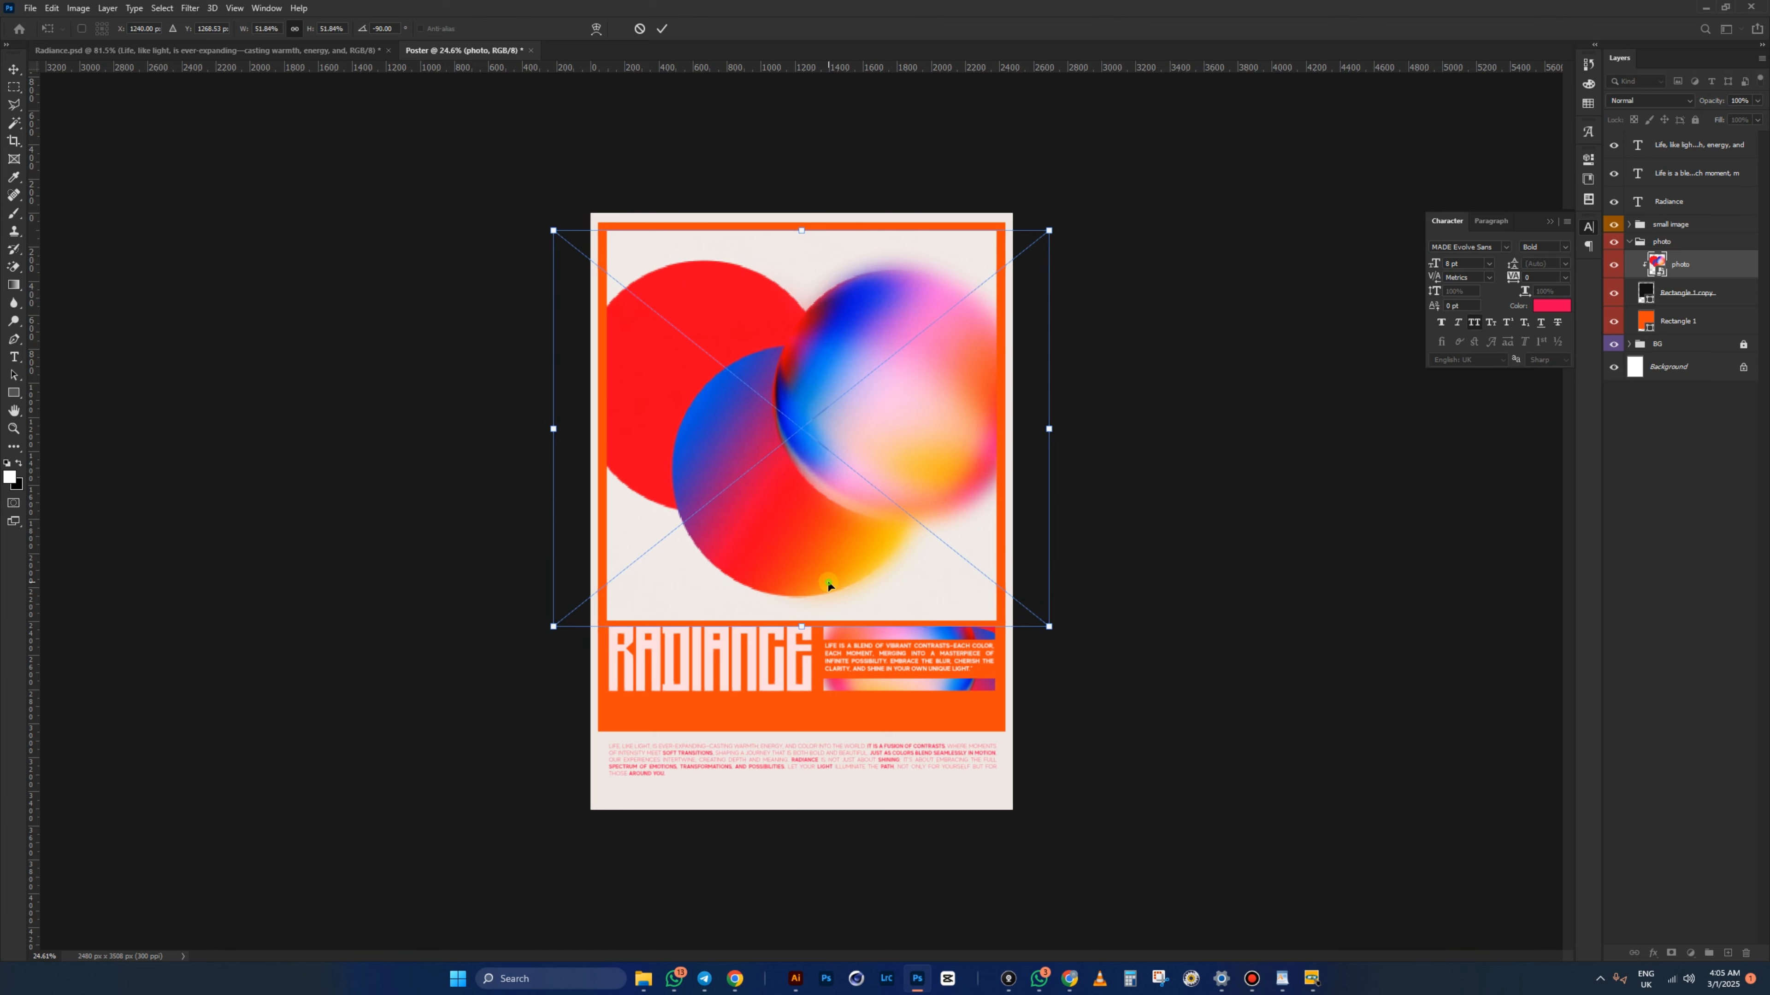
{"action": "left_click", "coordinate": [1029, 614]}
{"action": "scroll", "coordinate": [790, 763], "scroll_direction": "up", "scroll_amount": 3}
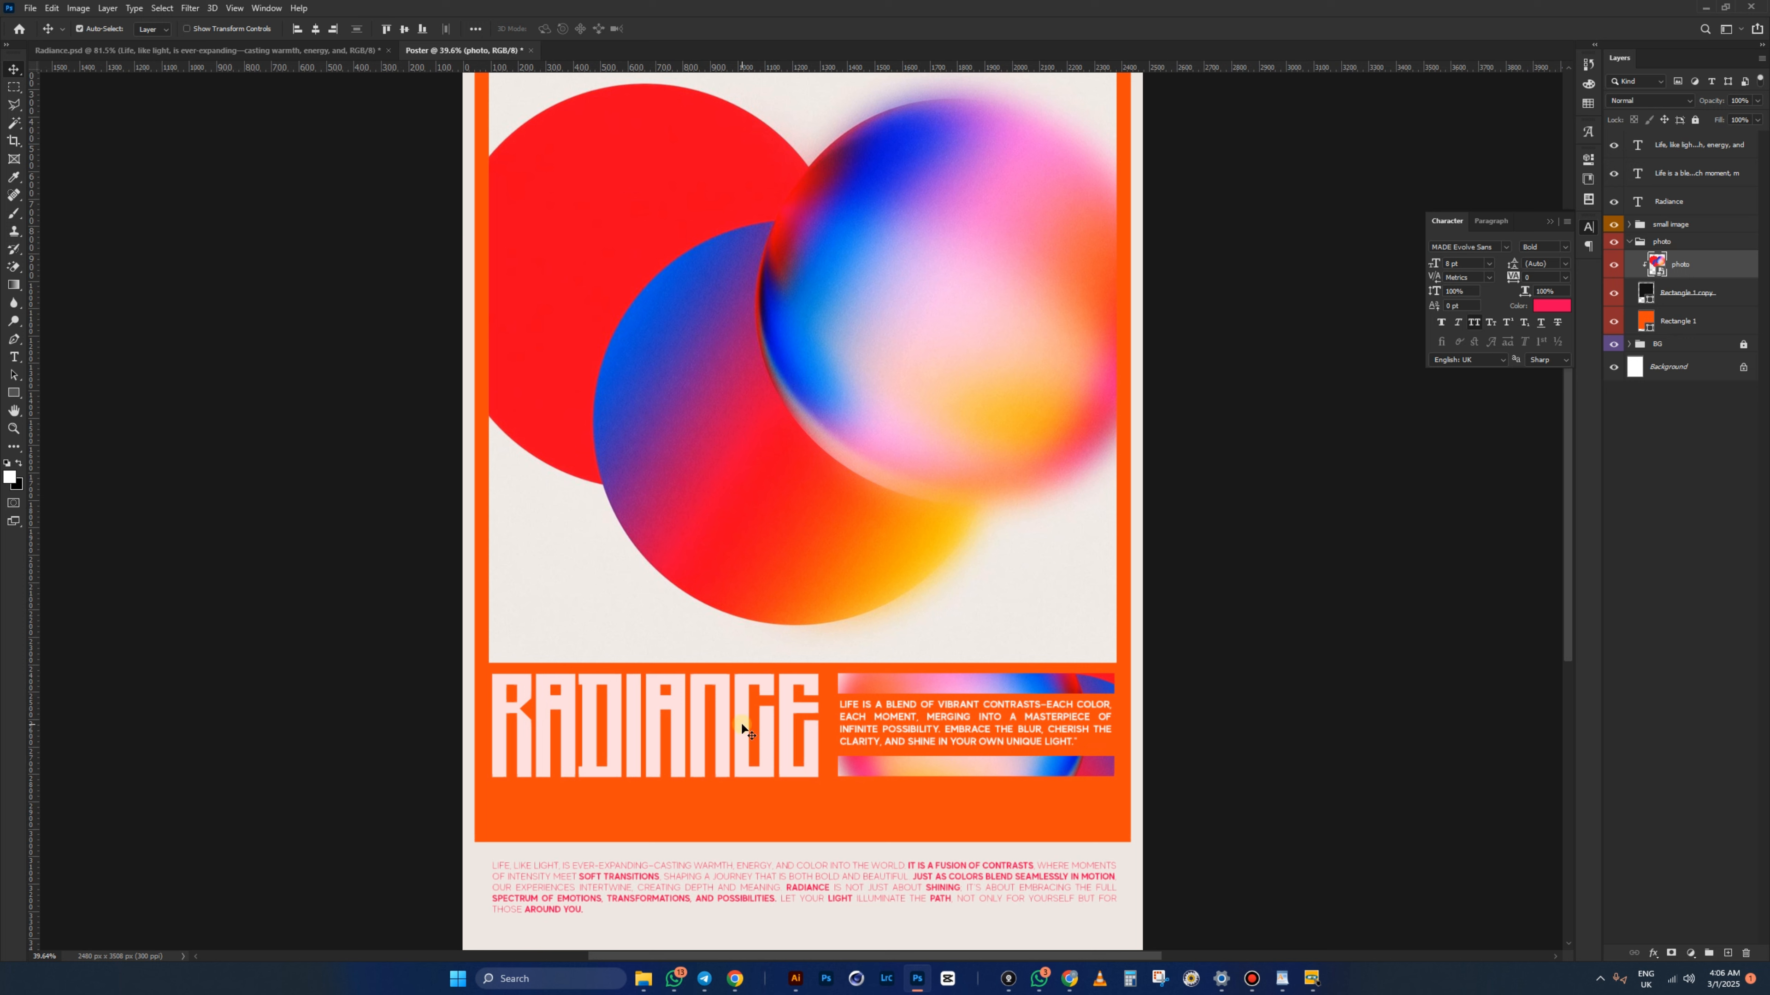
- Move the small image group and quote text layer lower on the Poster
{"action": "left_click", "coordinate": [742, 728]}
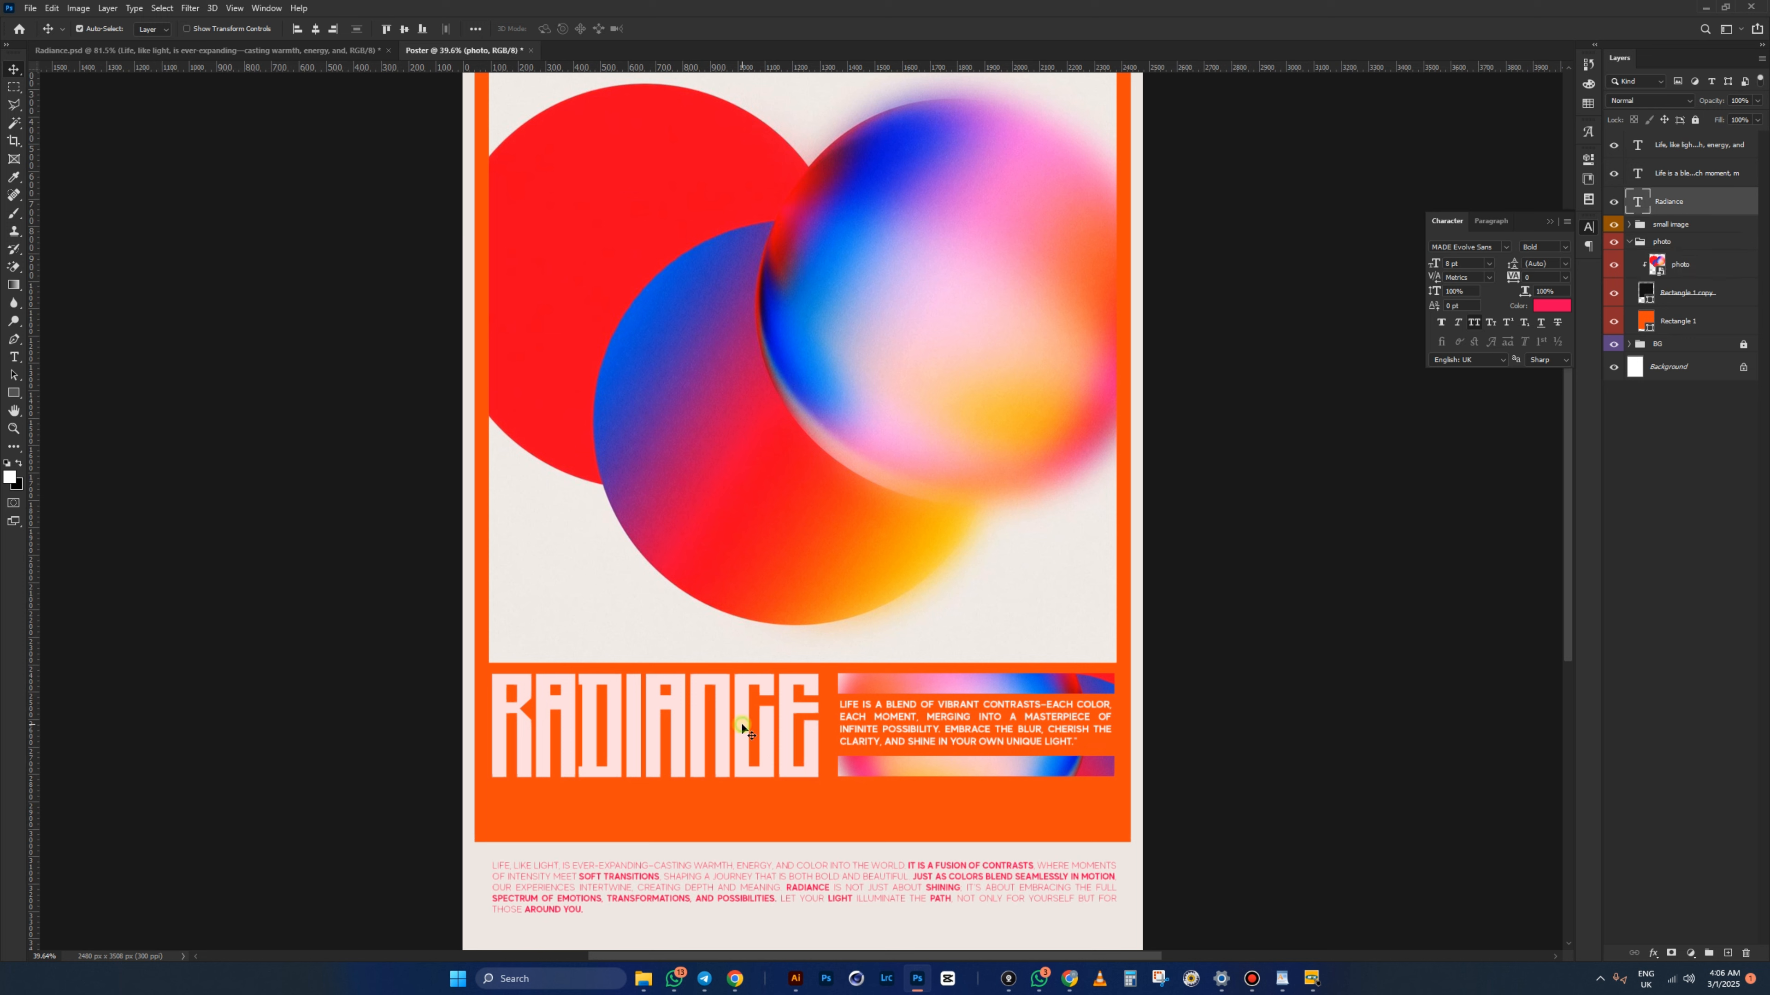
{"action": "right_click", "coordinate": [962, 686]}
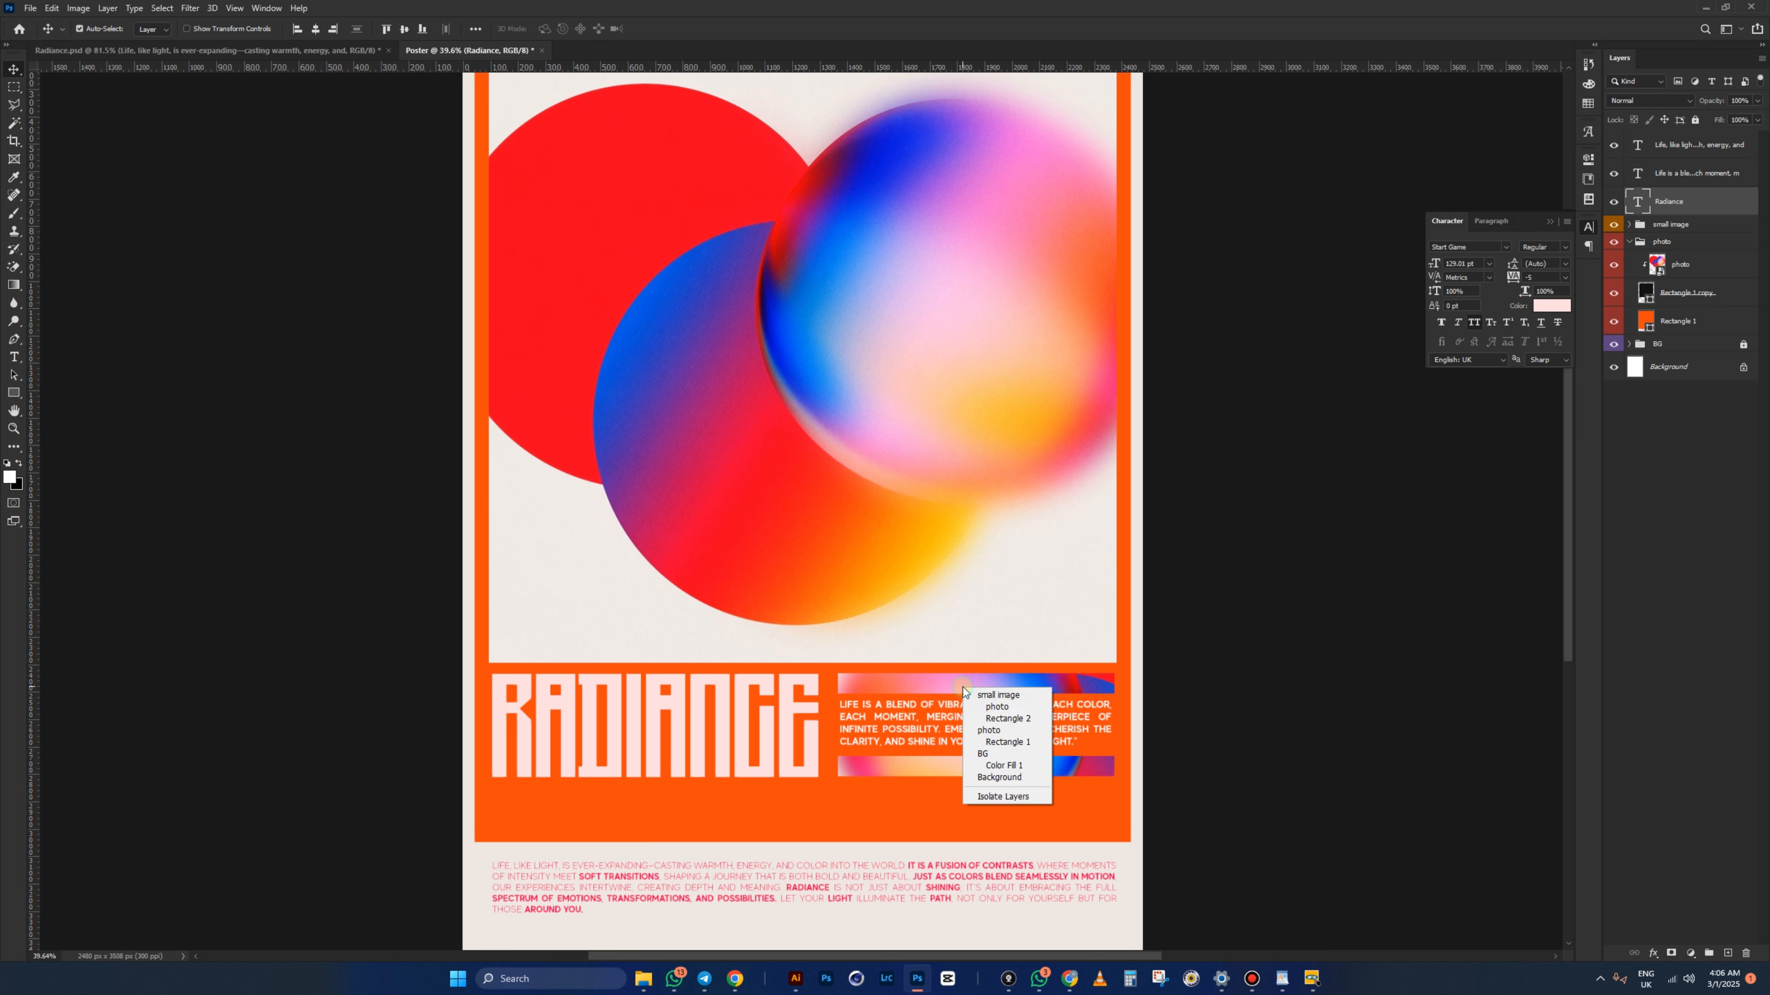
{"action": "left_click", "coordinate": [994, 696]}
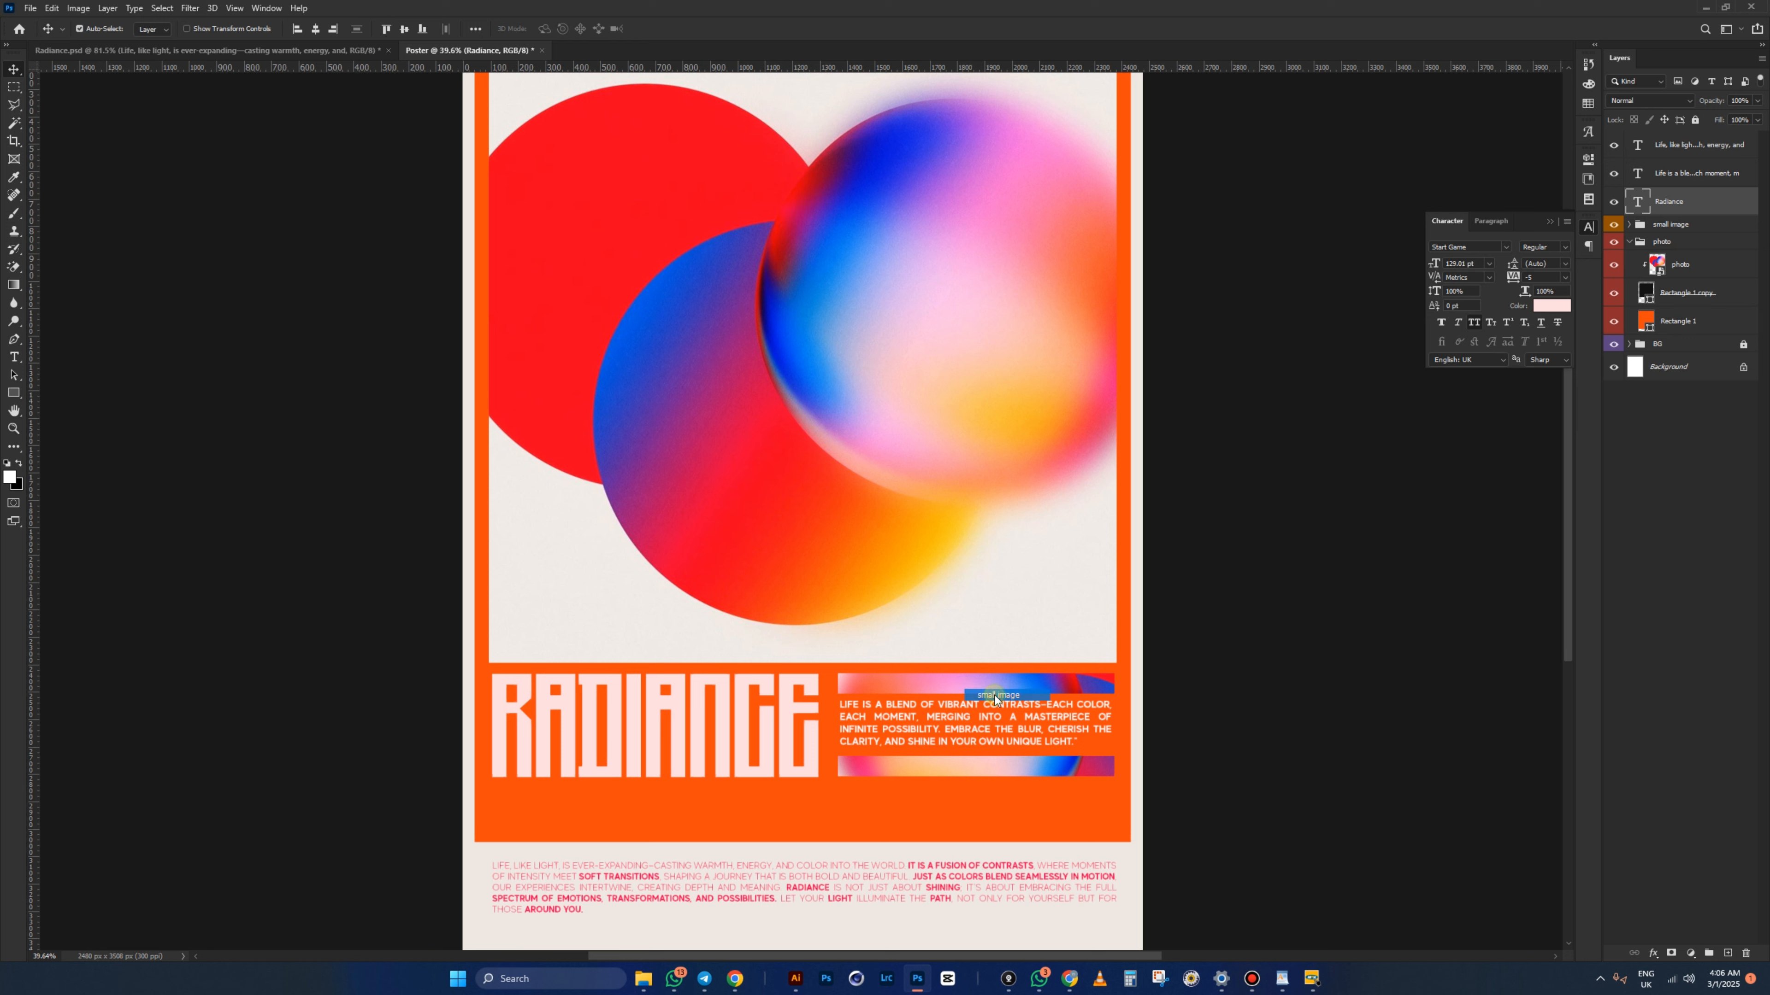
{"action": "left_click", "coordinate": [959, 722], "text": "shift"}
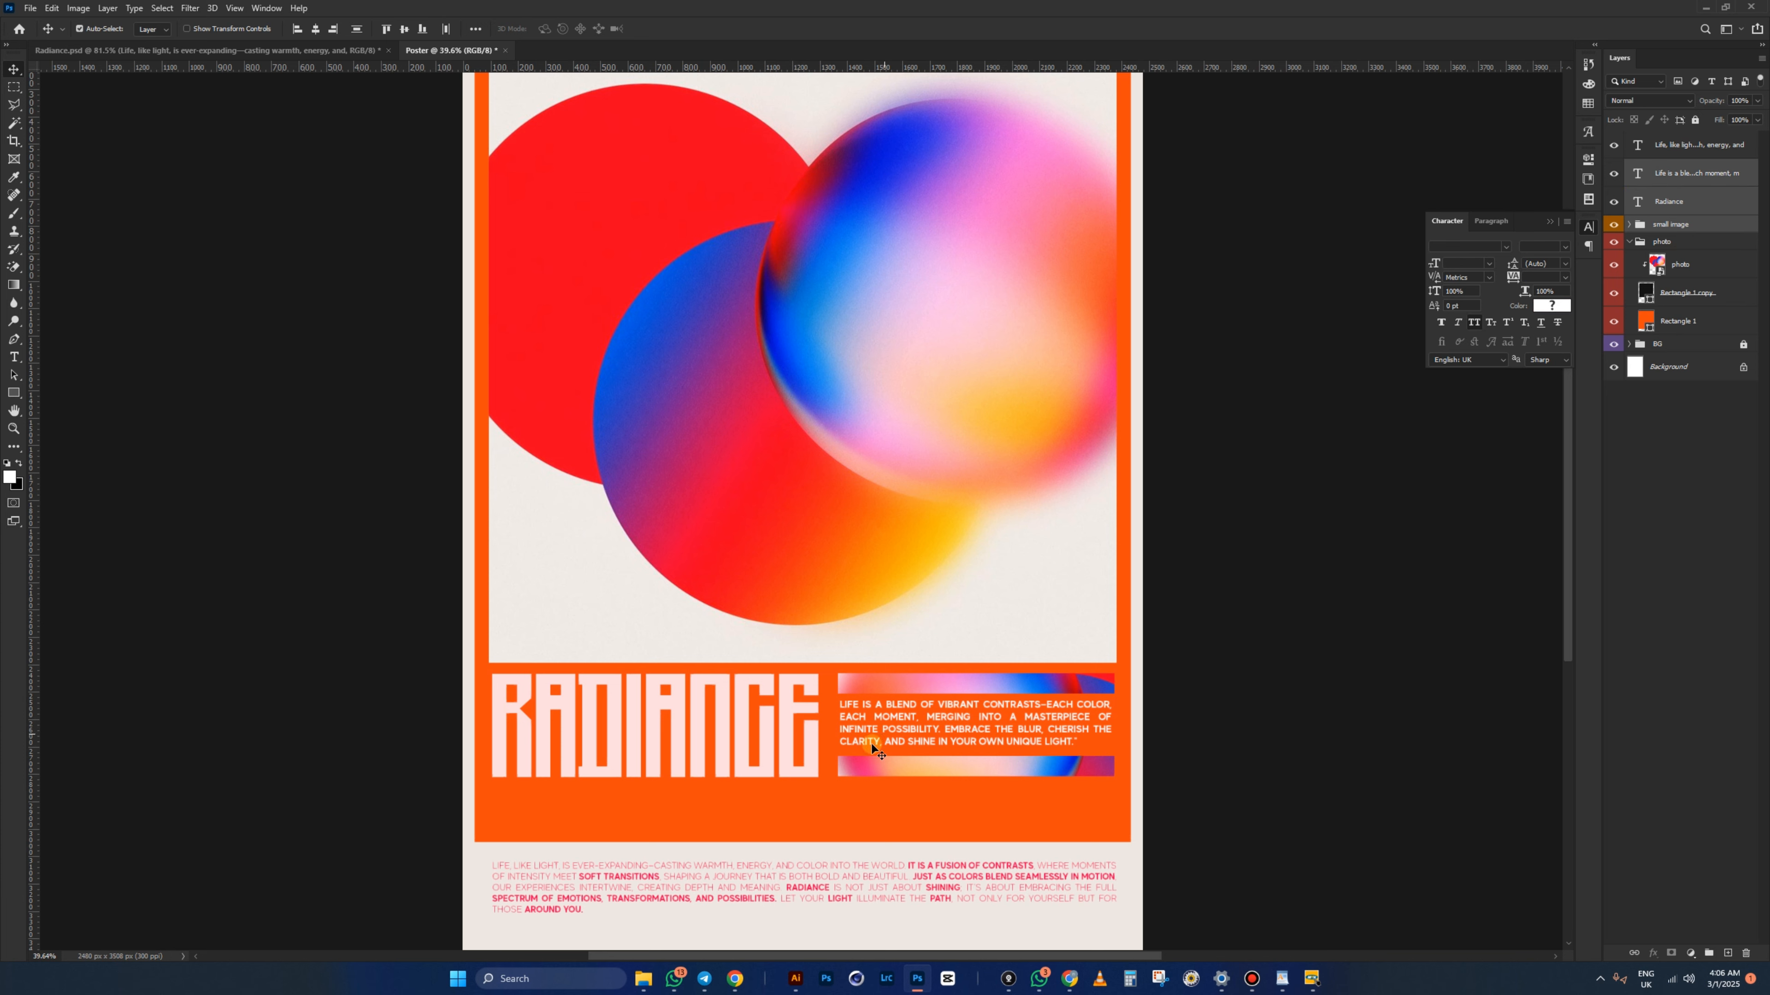
{"action": "scroll", "coordinate": [850, 755], "scroll_direction": "up", "scroll_amount": 2}
{"action": "left_click_drag", "start_coordinate": [862, 729], "coordinate": [861, 771]}
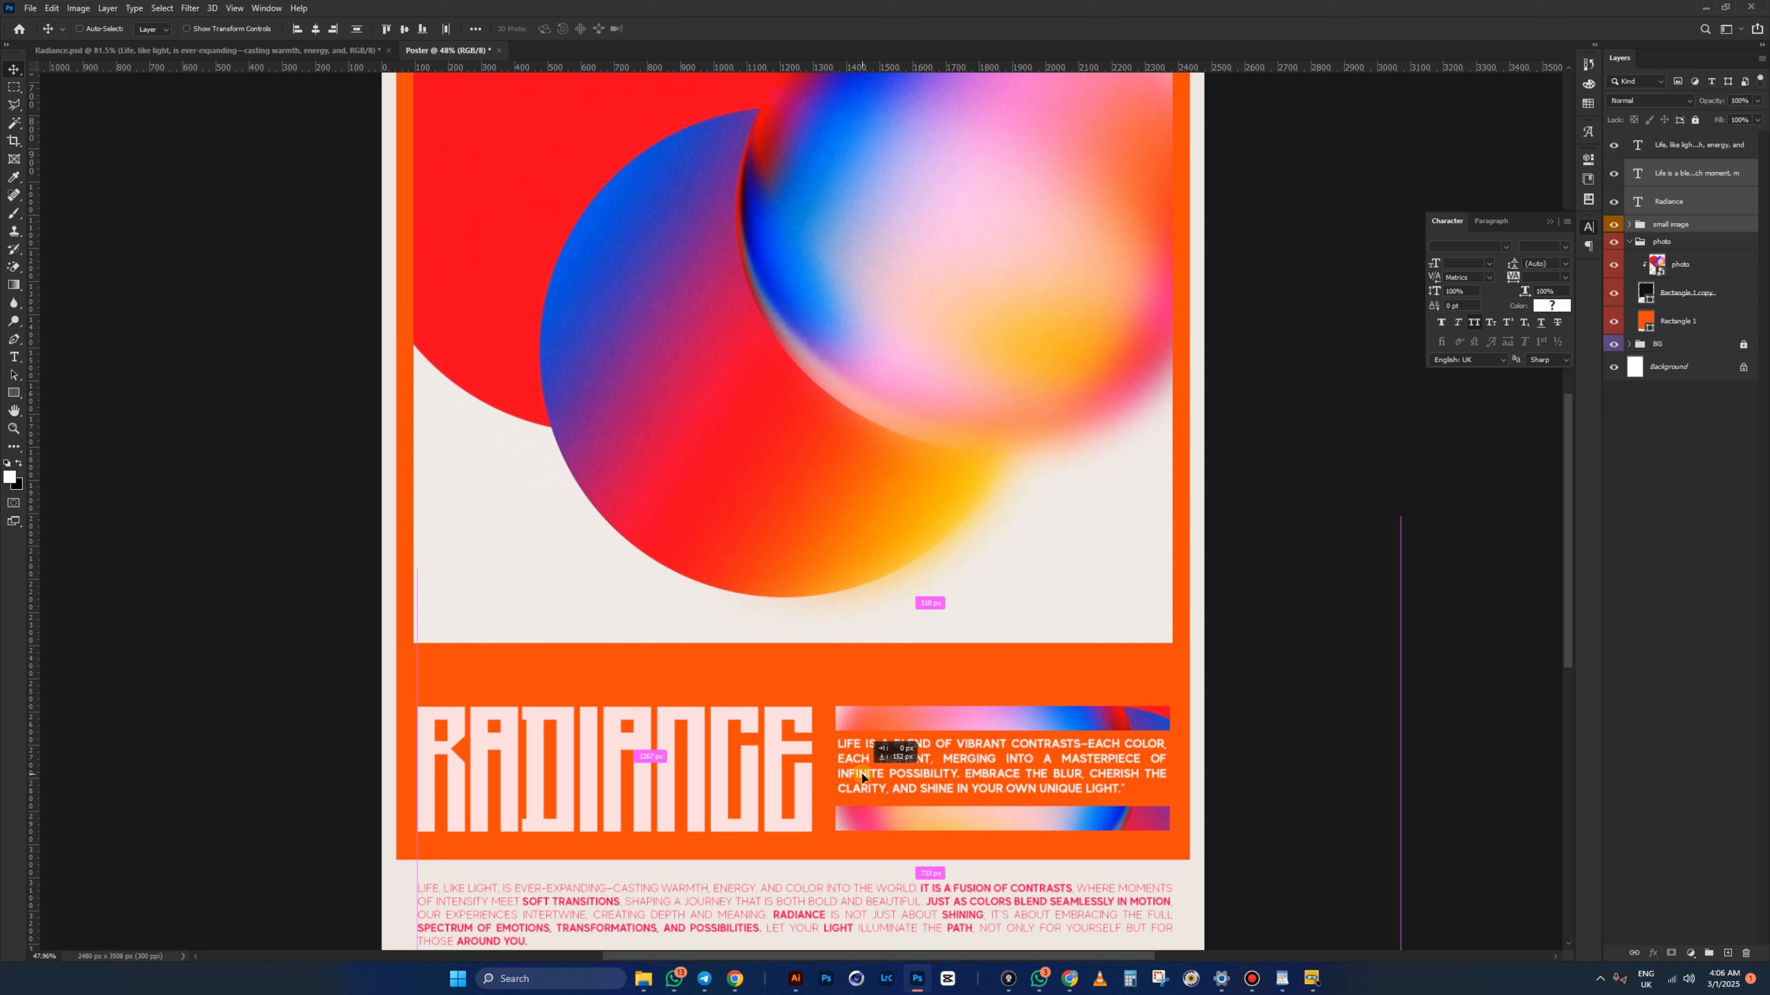
{"action": "left_click_drag", "start_coordinate": [862, 771], "coordinate": [862, 766]}
- Stretch the black Rectangle 1 copy down to the bottom of the orange frame
{"action": "left_click", "coordinate": [827, 636], "text": "ctrl"}
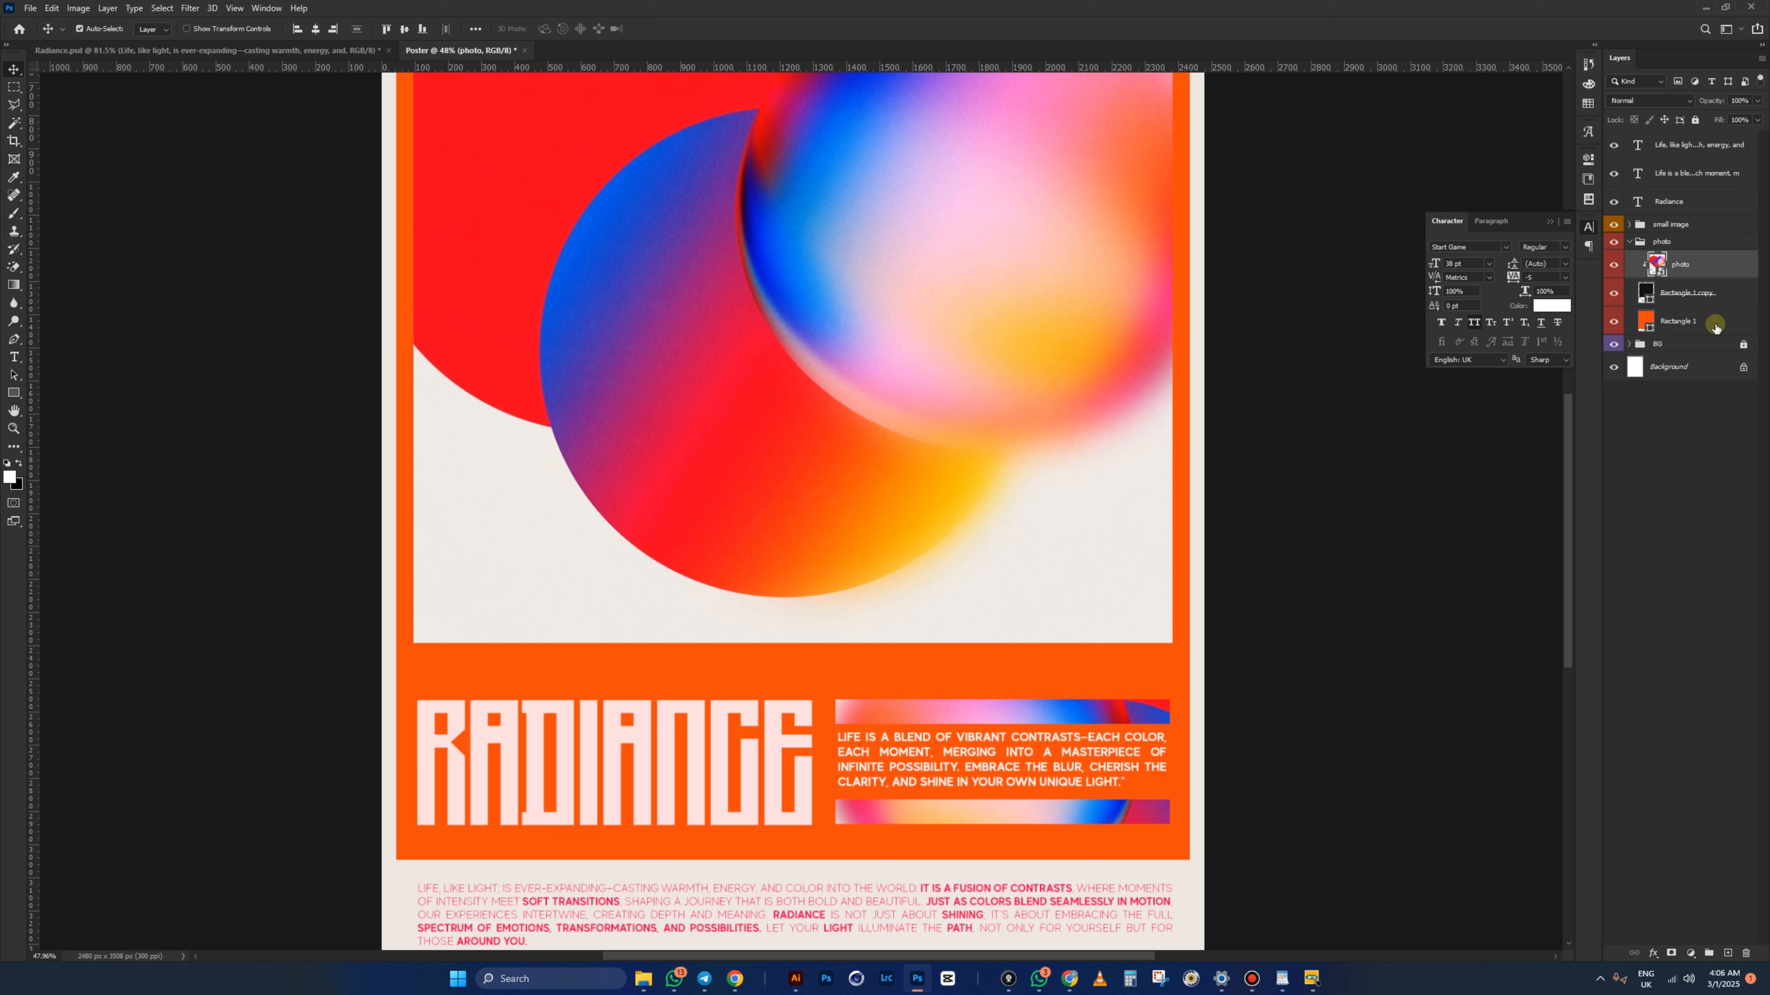
{"action": "left_click", "coordinate": [1665, 299]}
{"action": "key", "text": "ctrl+t"}
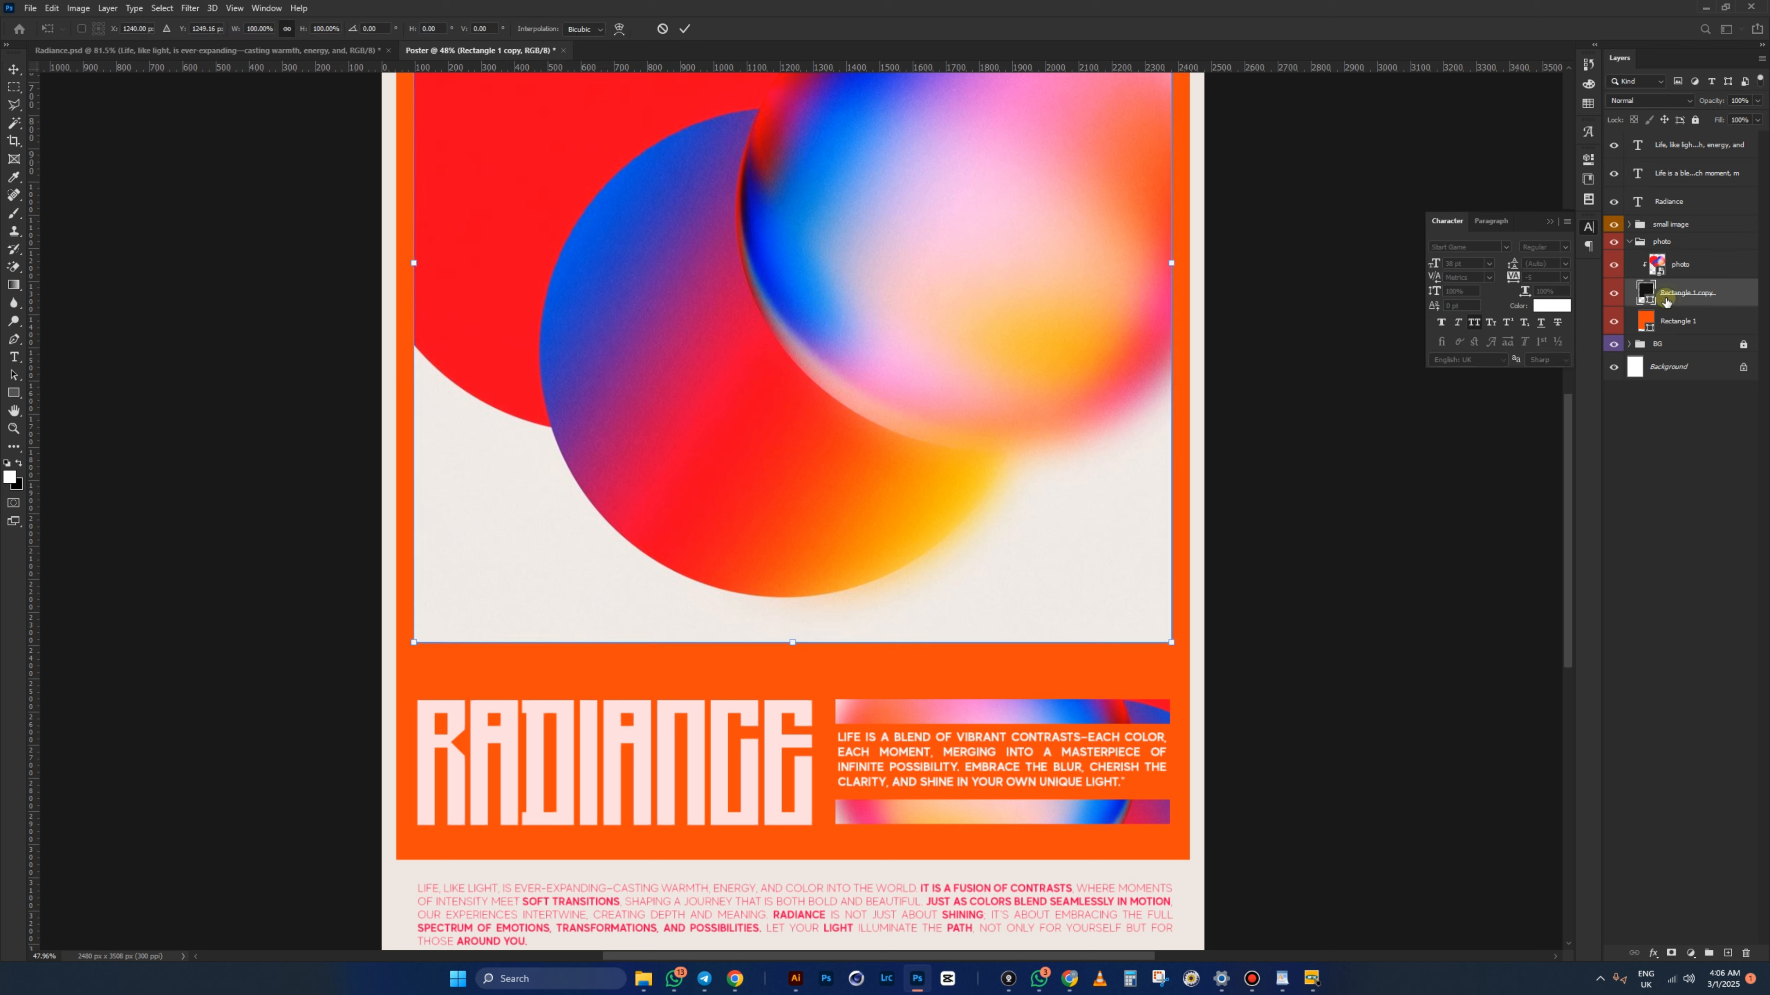
{"action": "left_click_drag", "start_coordinate": [793, 644], "coordinate": [795, 663]}
{"action": "key", "text": "Return"}
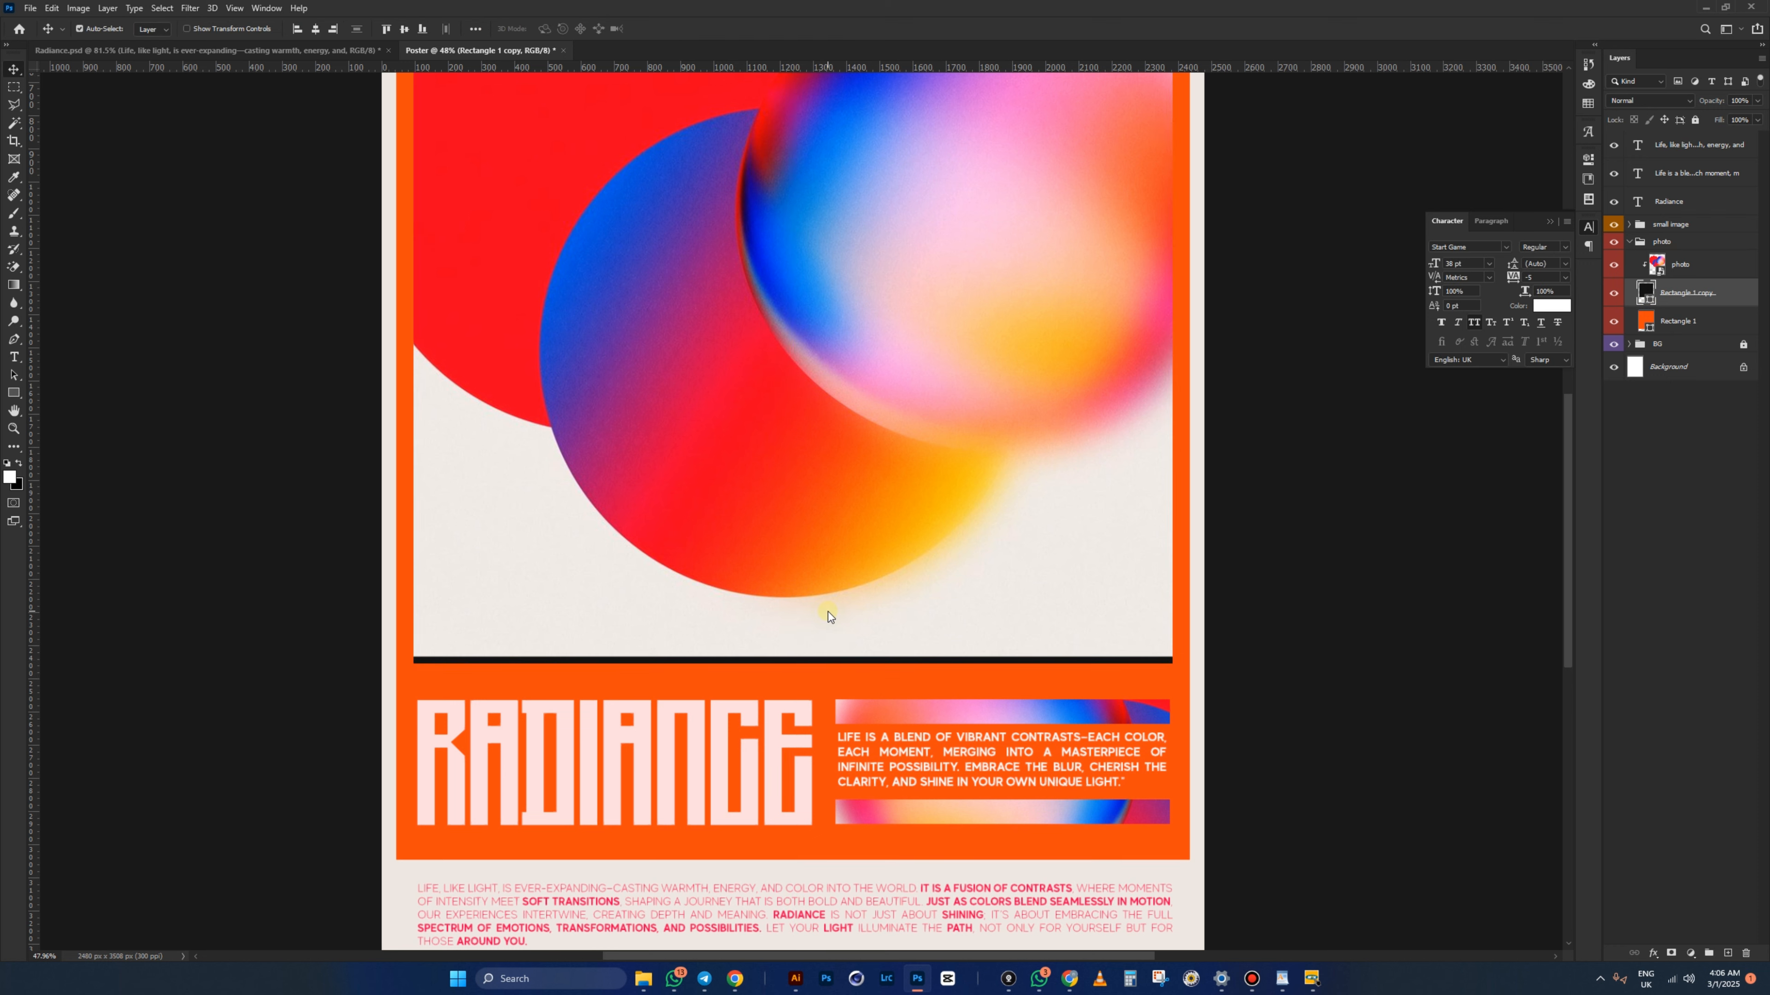
- Enlarge the gradient-circles photo a little more to fill the frame
{"action": "left_click", "coordinate": [860, 522]}
{"action": "key", "text": "ctrl+t"}
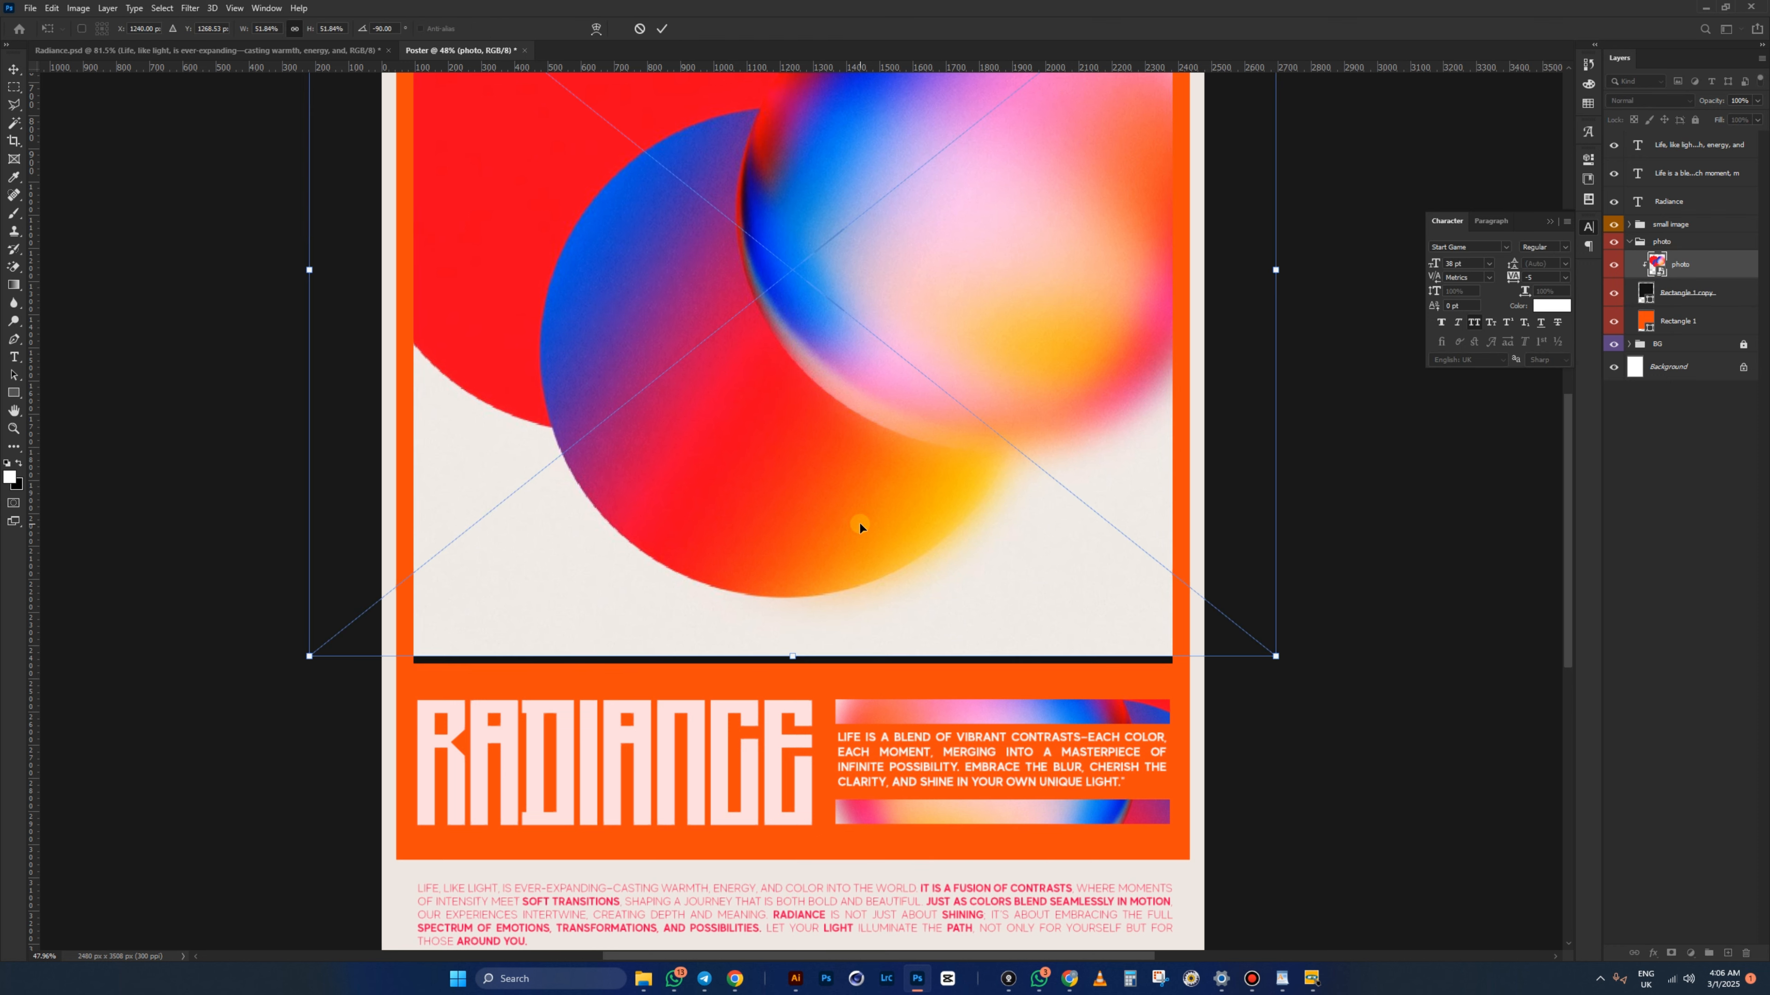
{"action": "left_click_drag", "start_coordinate": [791, 657], "coordinate": [793, 672]}
{"action": "key", "text": "Return"}
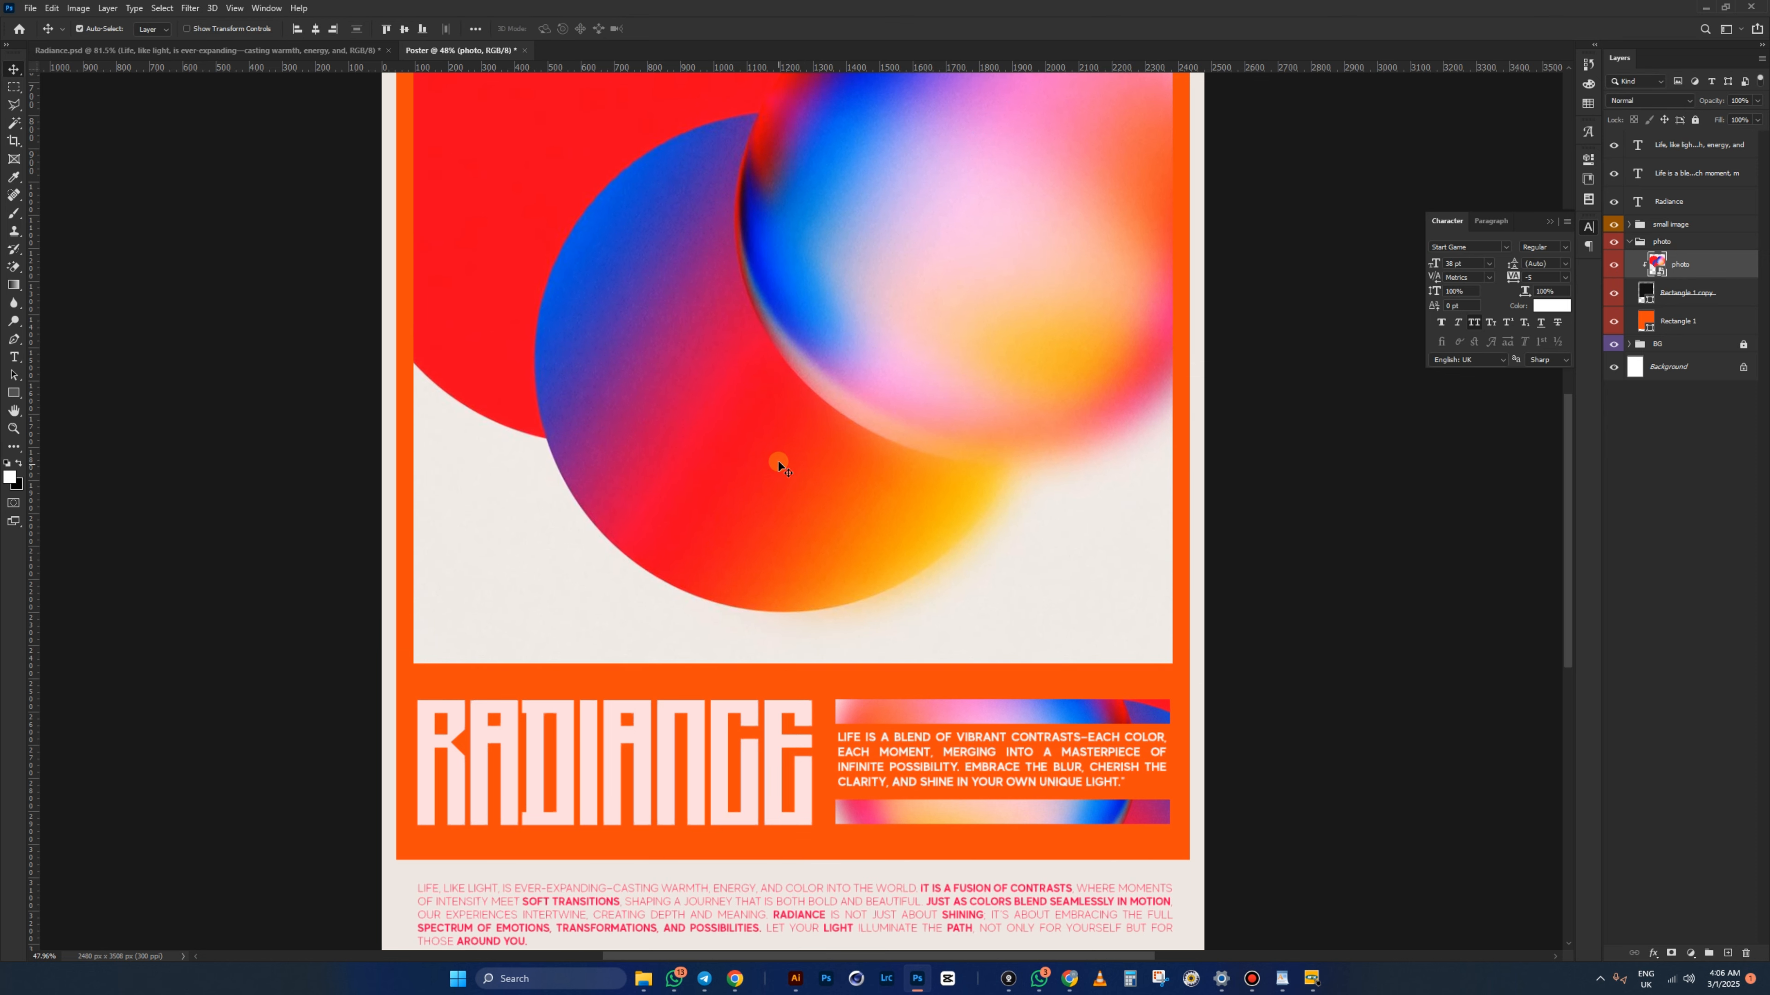
{"action": "scroll", "coordinate": [760, 407], "scroll_direction": "down", "scroll_amount": 3}
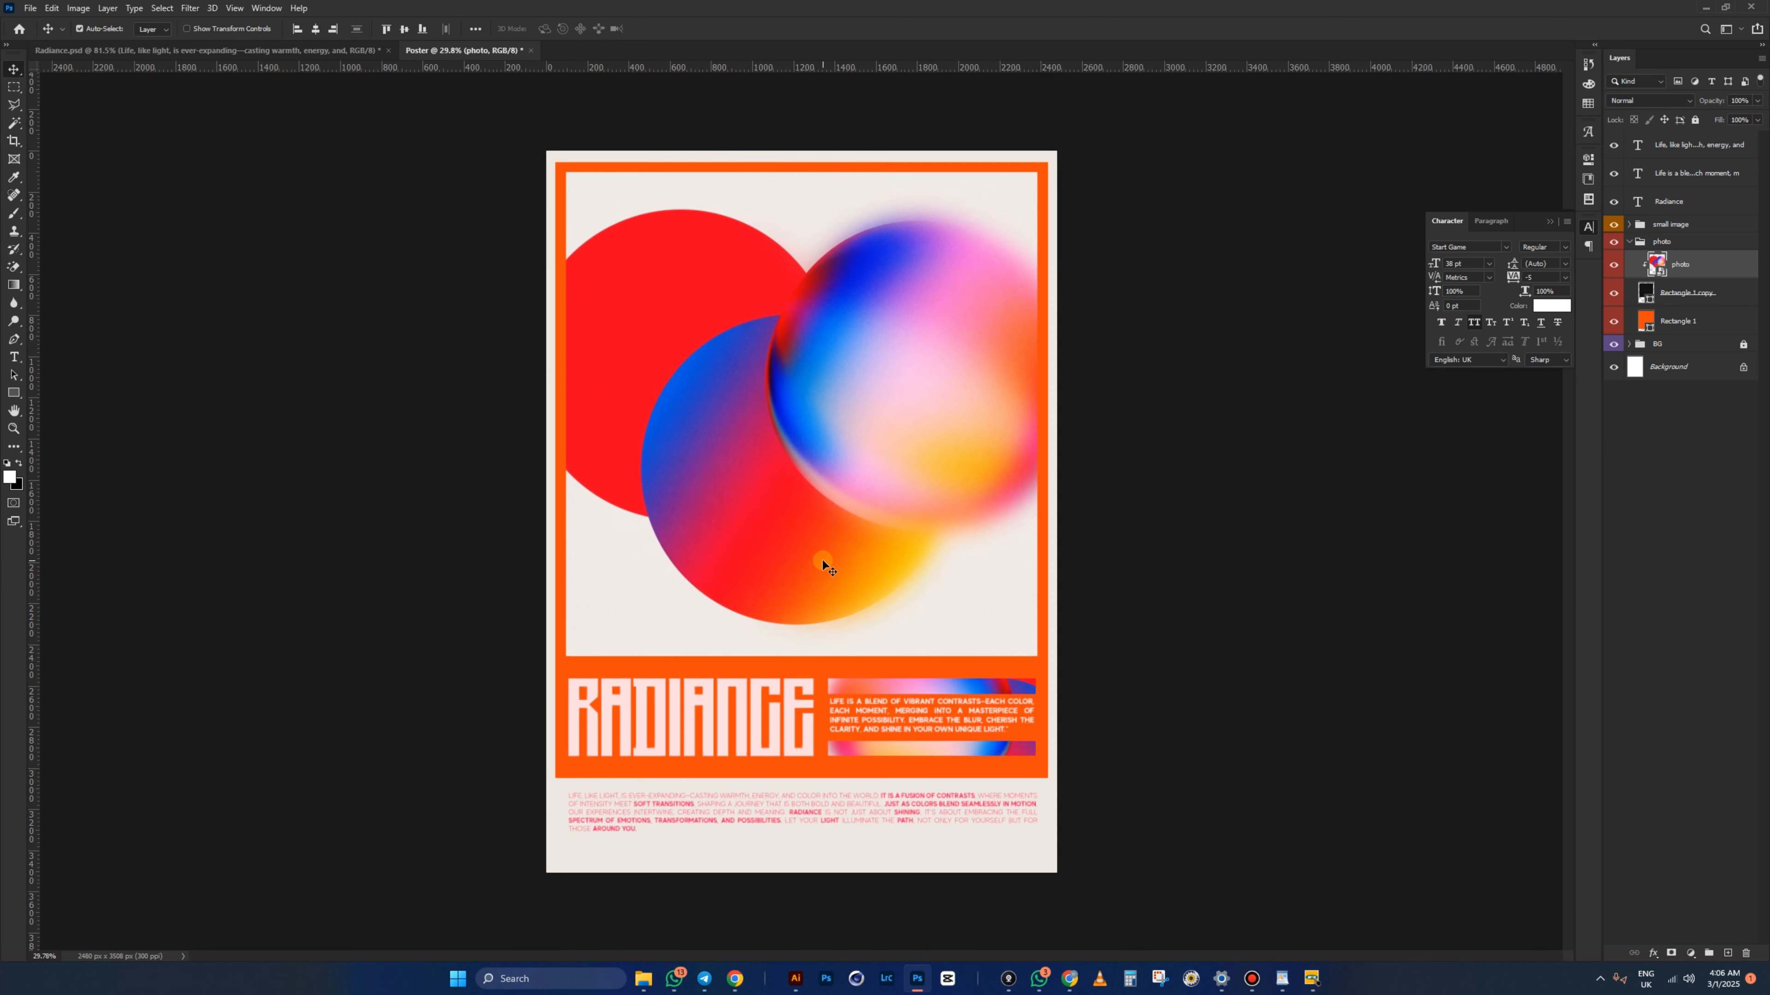
{"action": "left_click", "coordinate": [455, 486]}
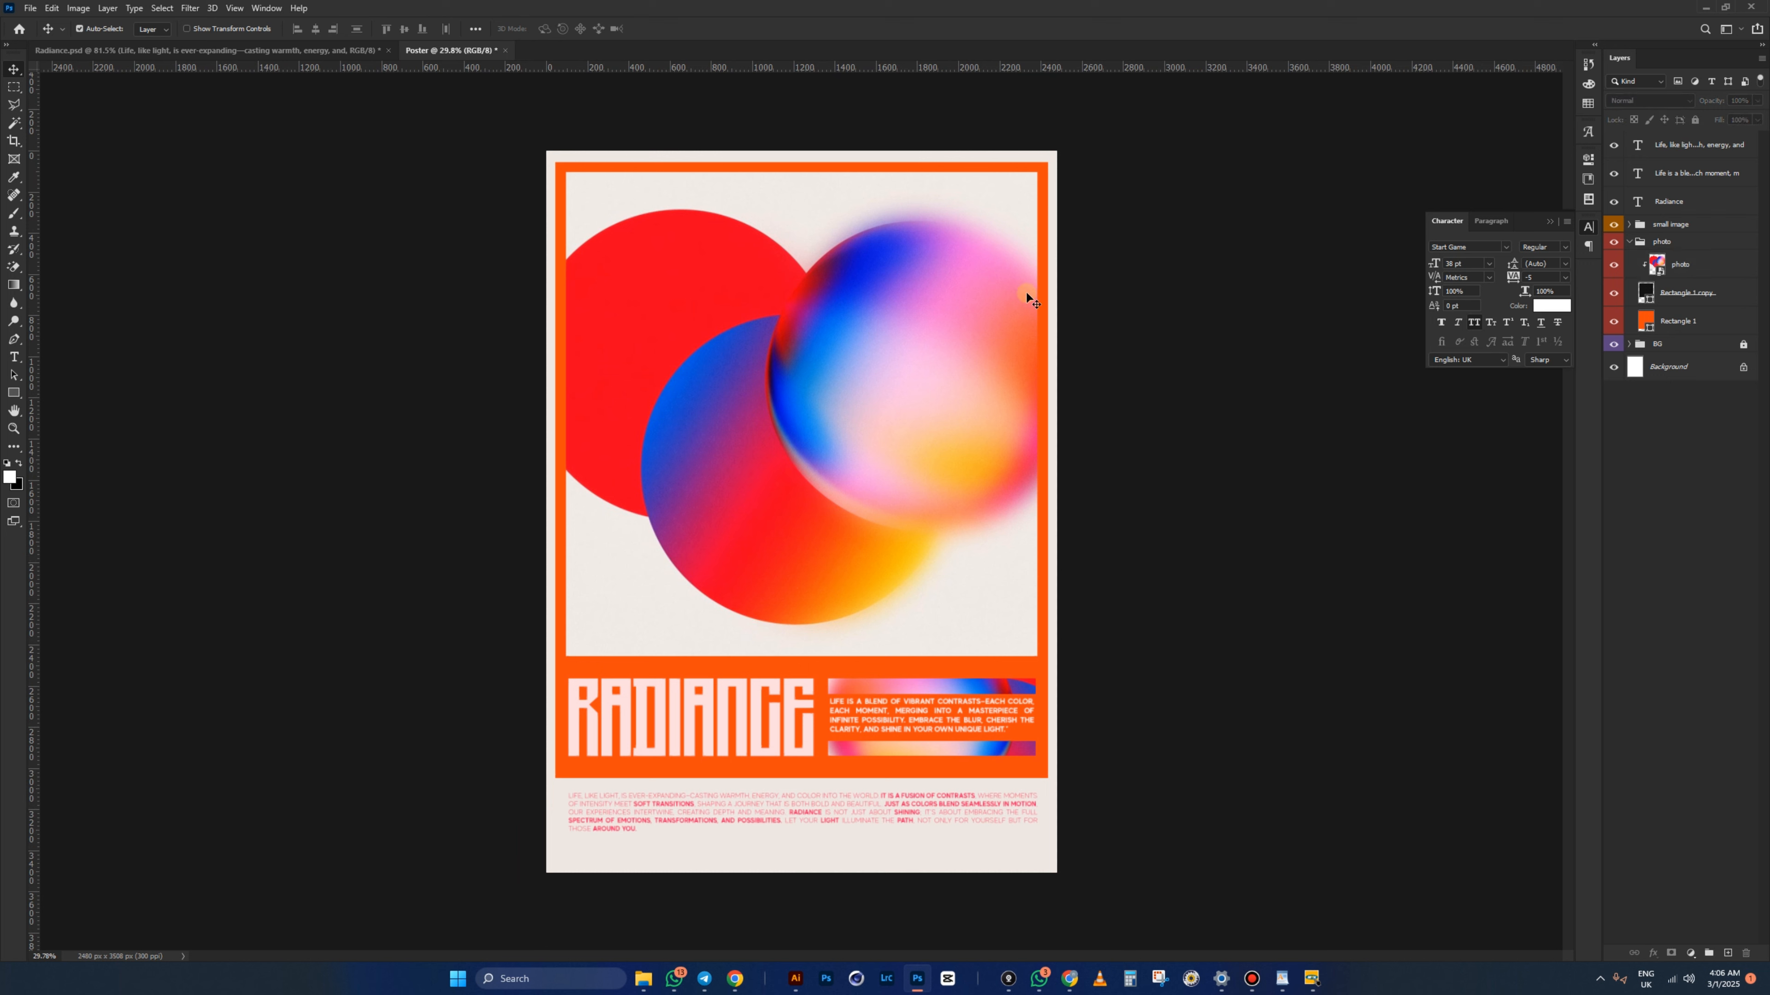
{"action": "left_click", "coordinate": [1629, 241]}
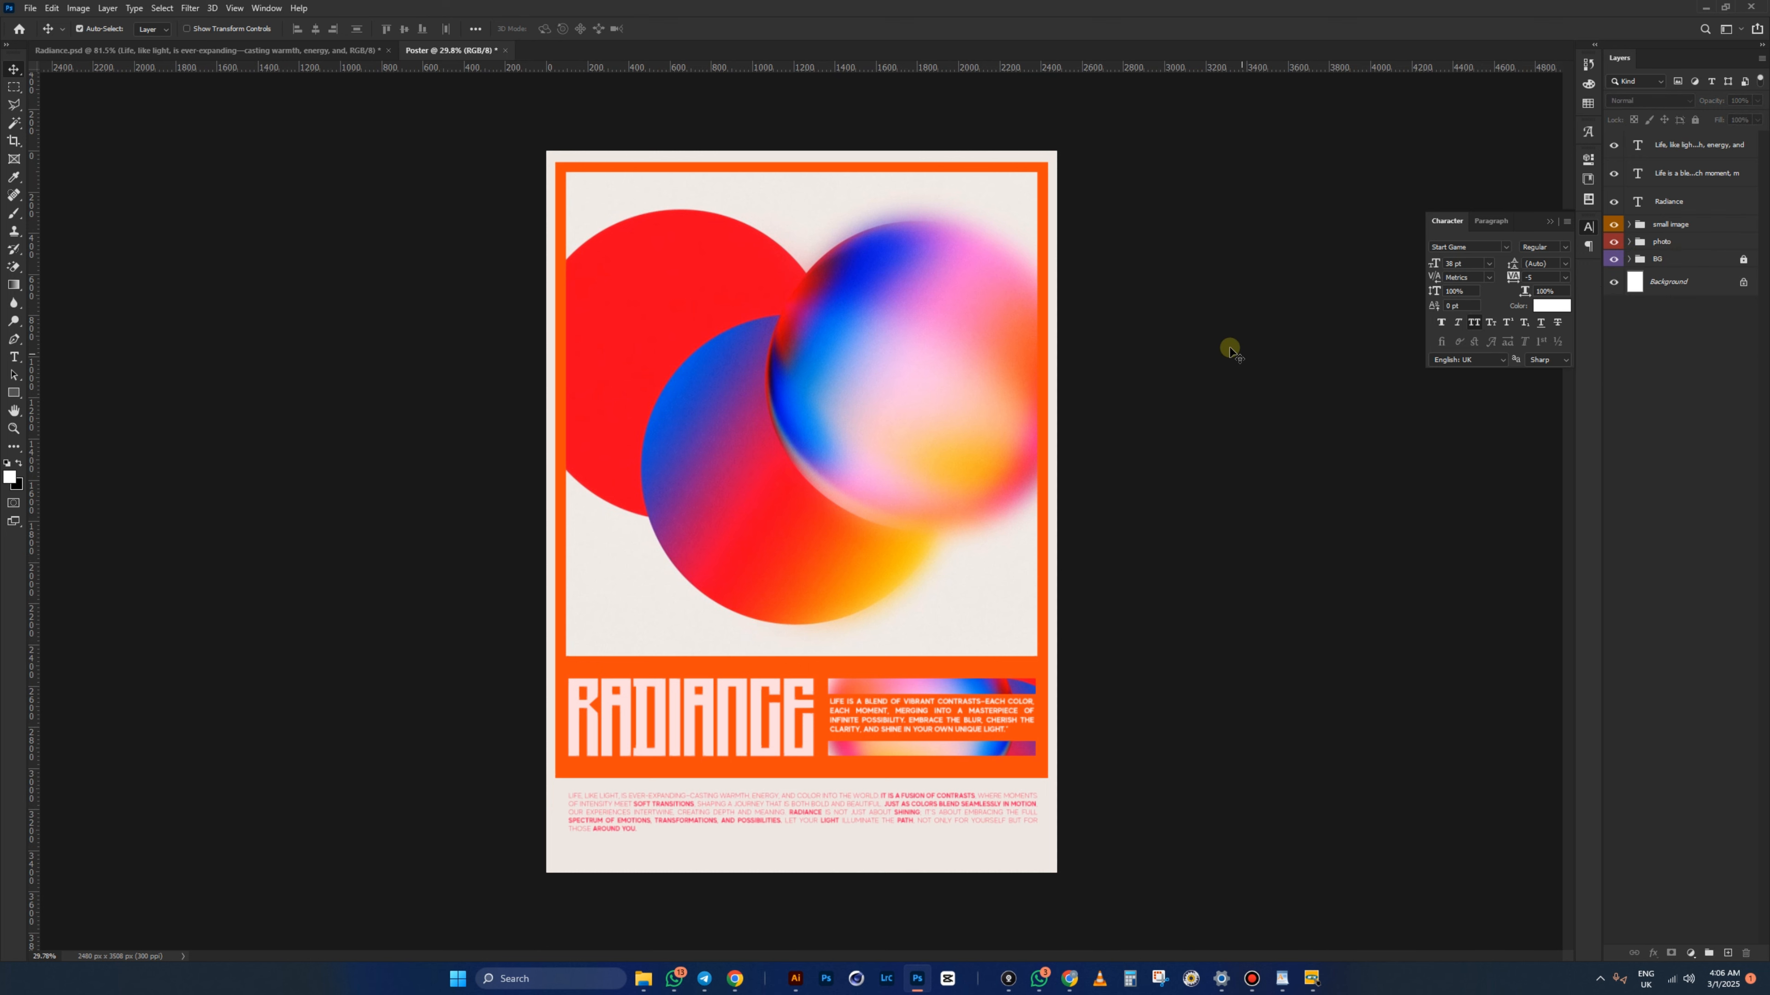
{"action": "left_click", "coordinate": [292, 48]}
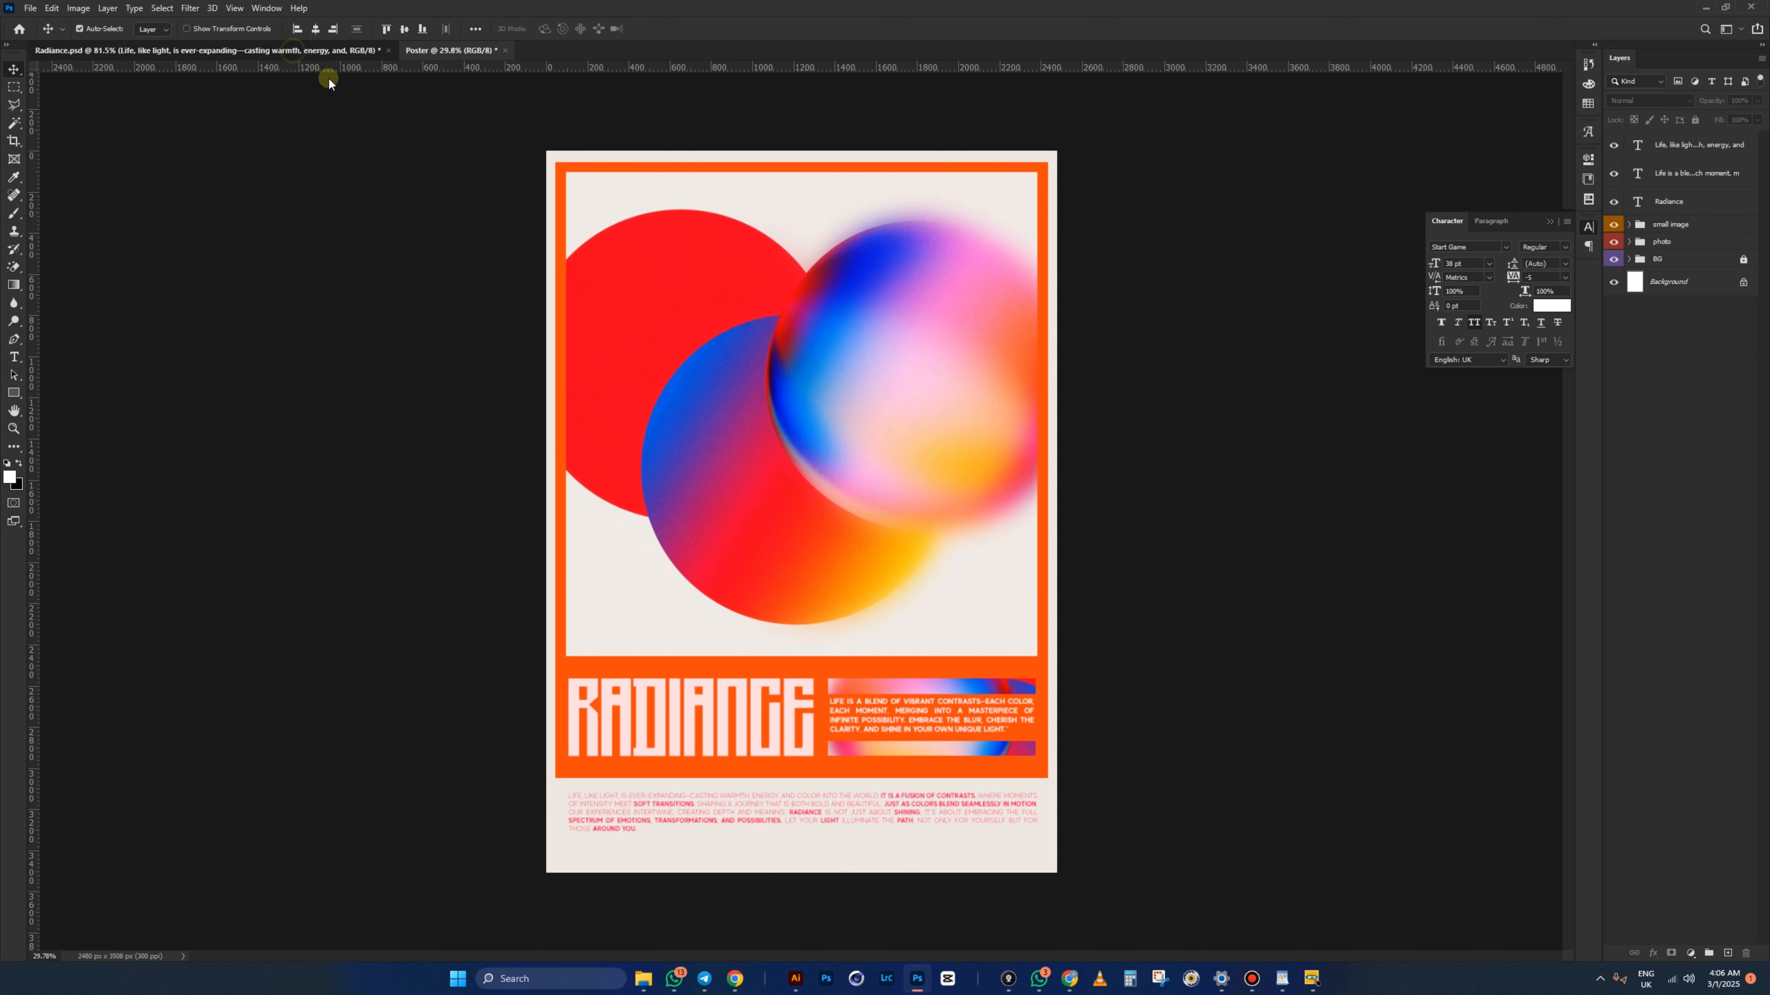
{"action": "left_click", "coordinate": [442, 50]}
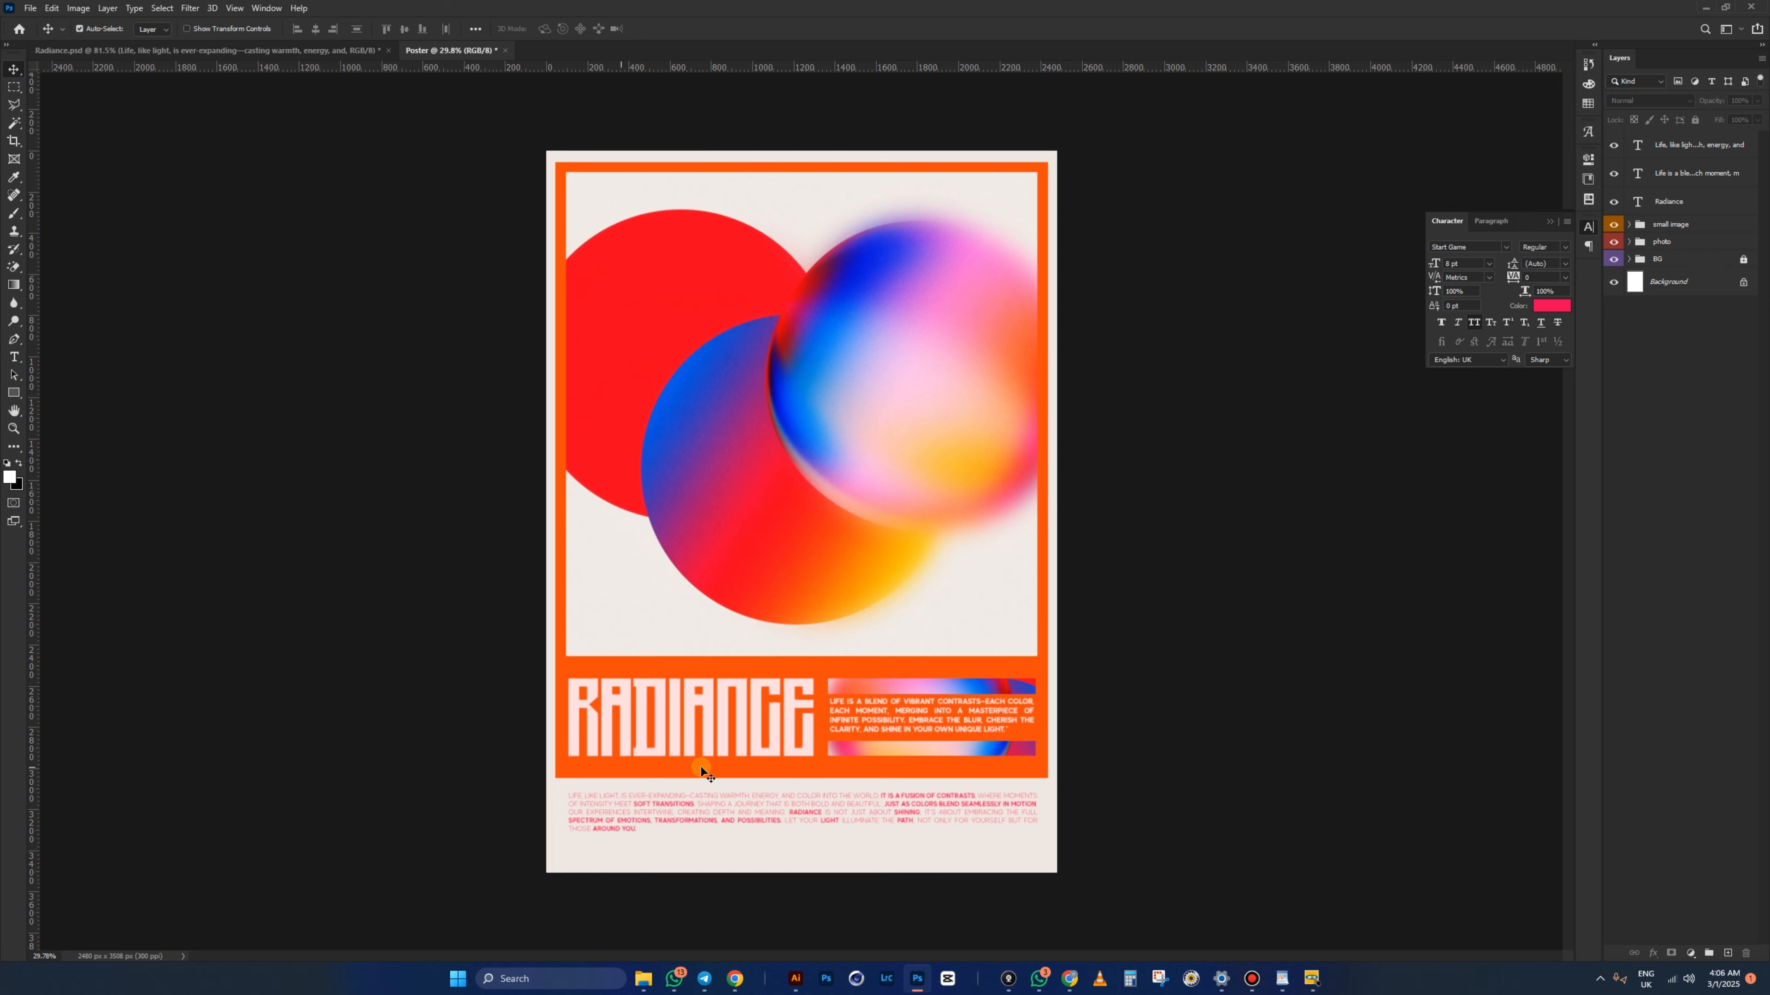
- Draw a full-width bar beneath the body text, widen it, and move it near the bottom edge
{"action": "left_click", "coordinate": [13, 395]}
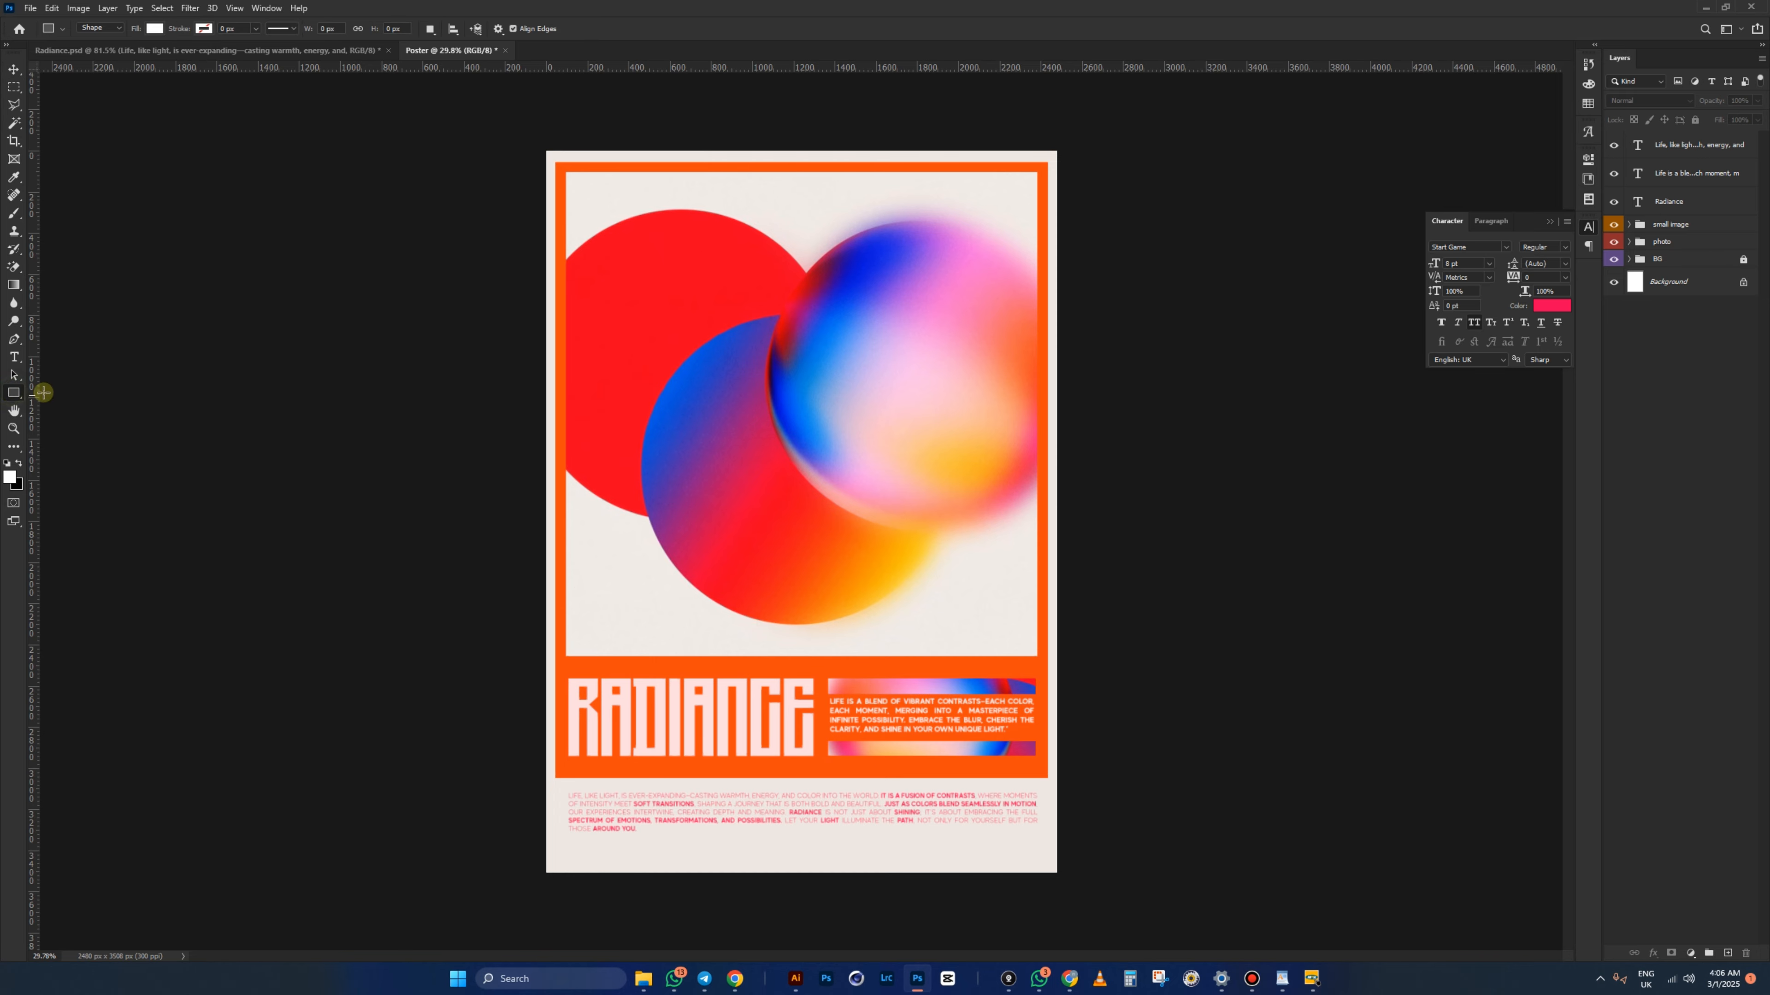
{"action": "scroll", "coordinate": [757, 780], "scroll_direction": "up", "scroll_amount": 3}
{"action": "scroll", "coordinate": [757, 820], "scroll_direction": "down", "scroll_amount": 3}
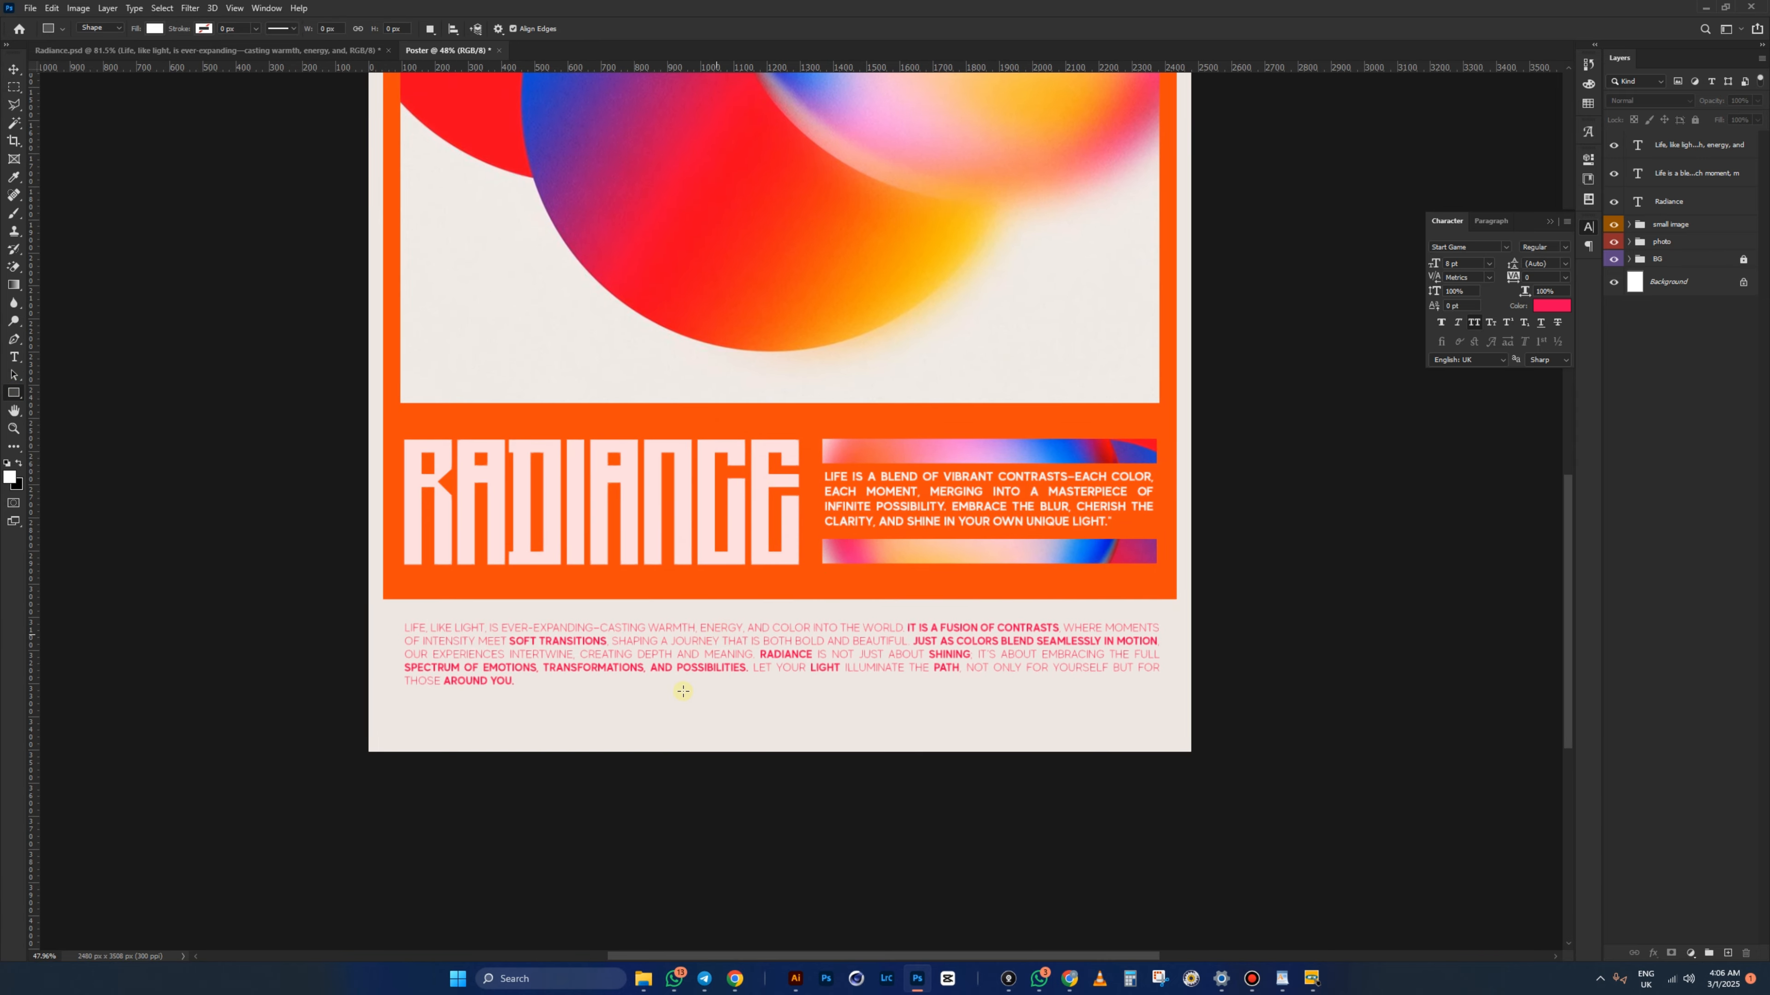
{"action": "scroll", "coordinate": [469, 714], "scroll_direction": "up", "scroll_amount": 2}
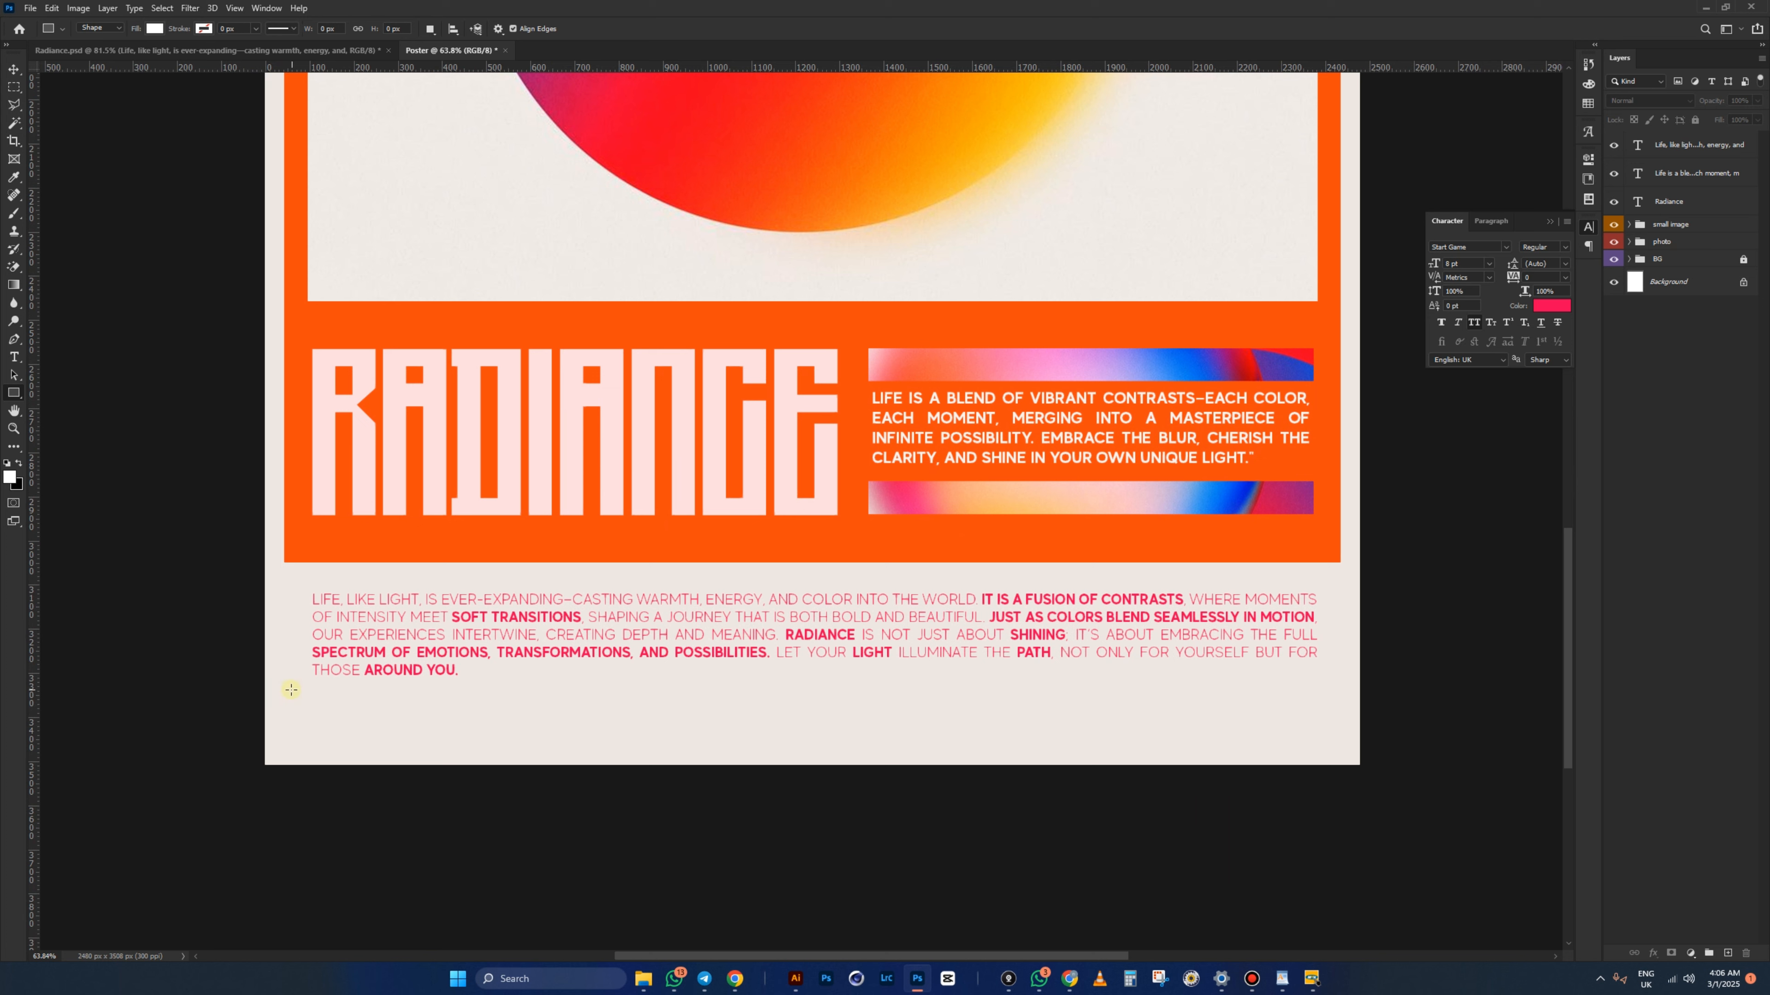
{"action": "left_click_drag", "start_coordinate": [291, 689], "coordinate": [1340, 724]}
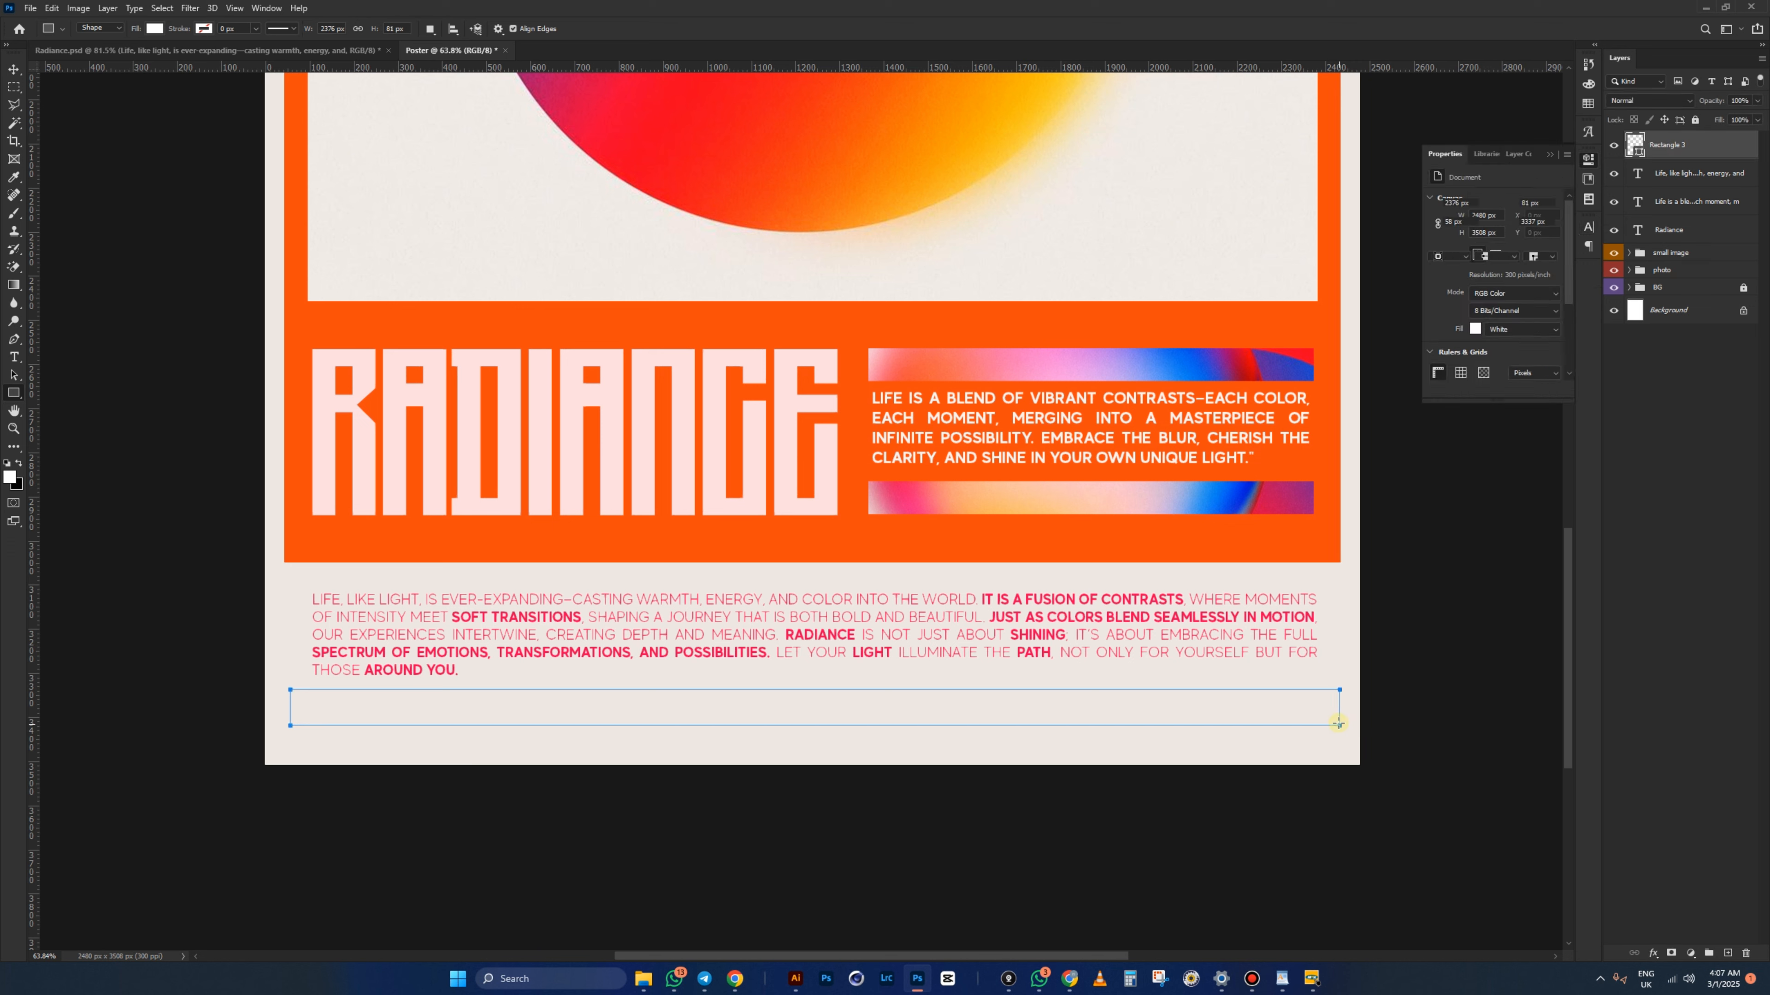
{"action": "left_click", "coordinate": [14, 70]}
{"action": "key", "text": "ctrl+t"}
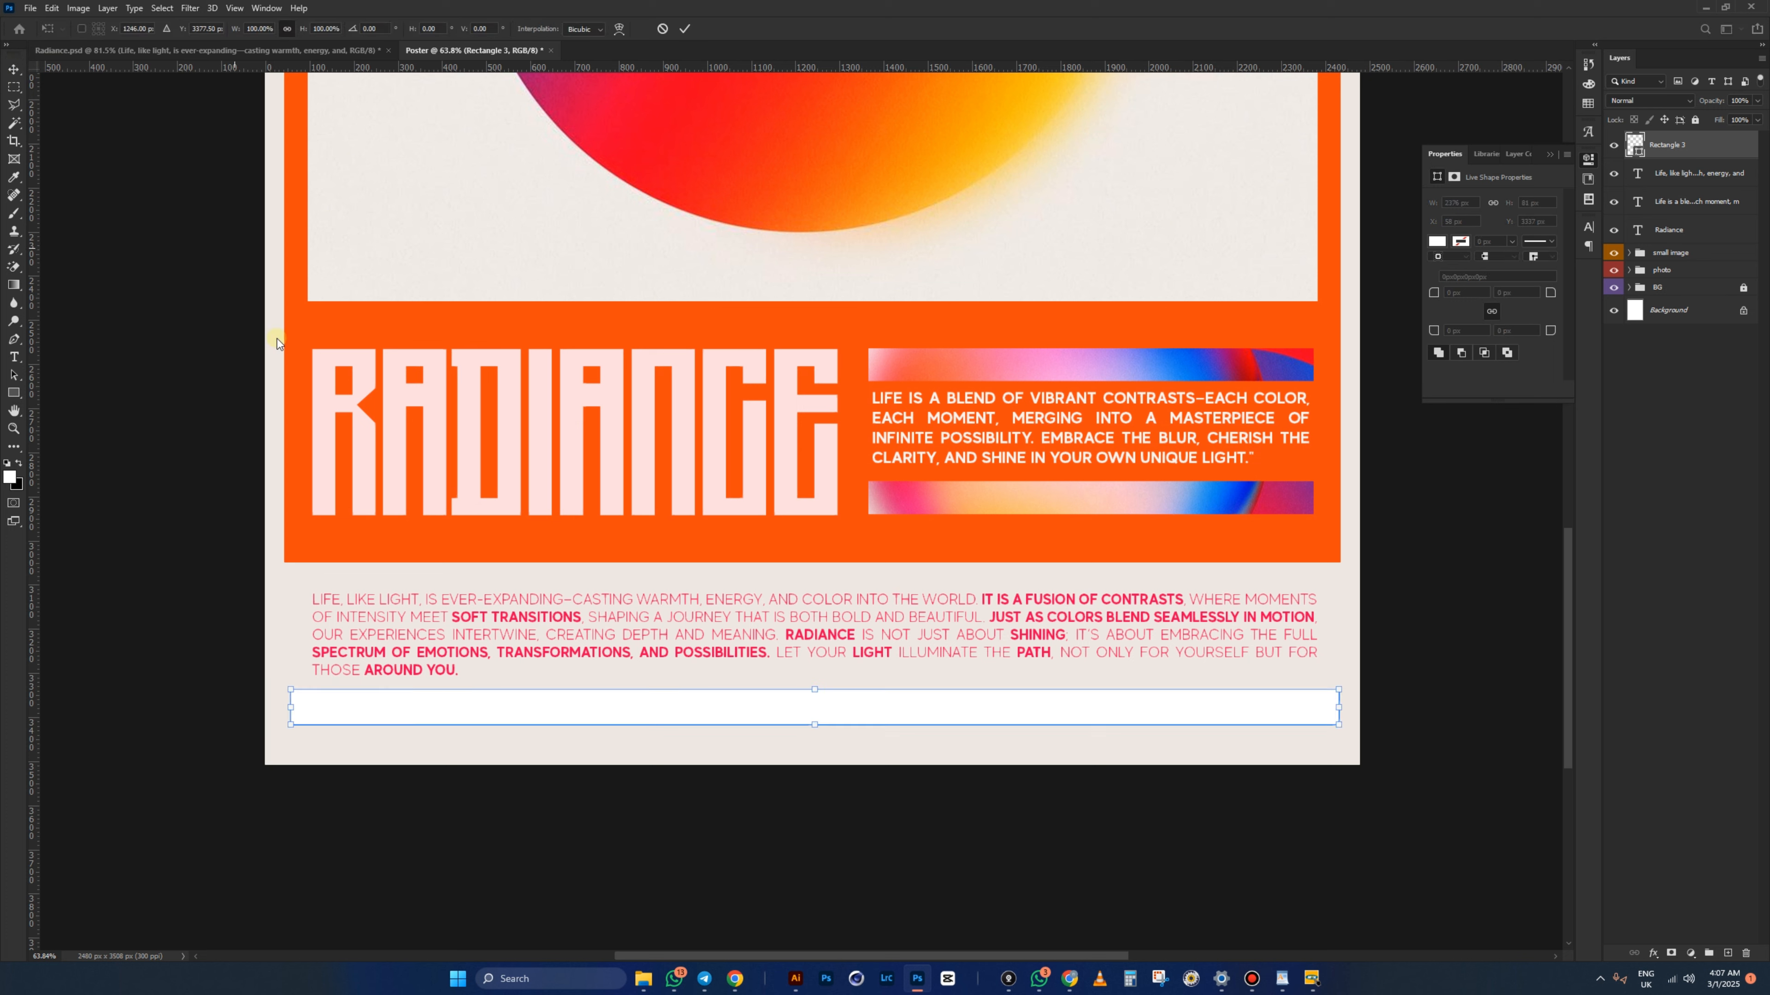
{"action": "left_click_drag", "start_coordinate": [294, 689], "coordinate": [286, 688]}
{"action": "left_click_drag", "start_coordinate": [1338, 706], "coordinate": [1340, 707]}
{"action": "key", "text": "Return"}
{"action": "left_click_drag", "start_coordinate": [1175, 709], "coordinate": [1173, 727]}
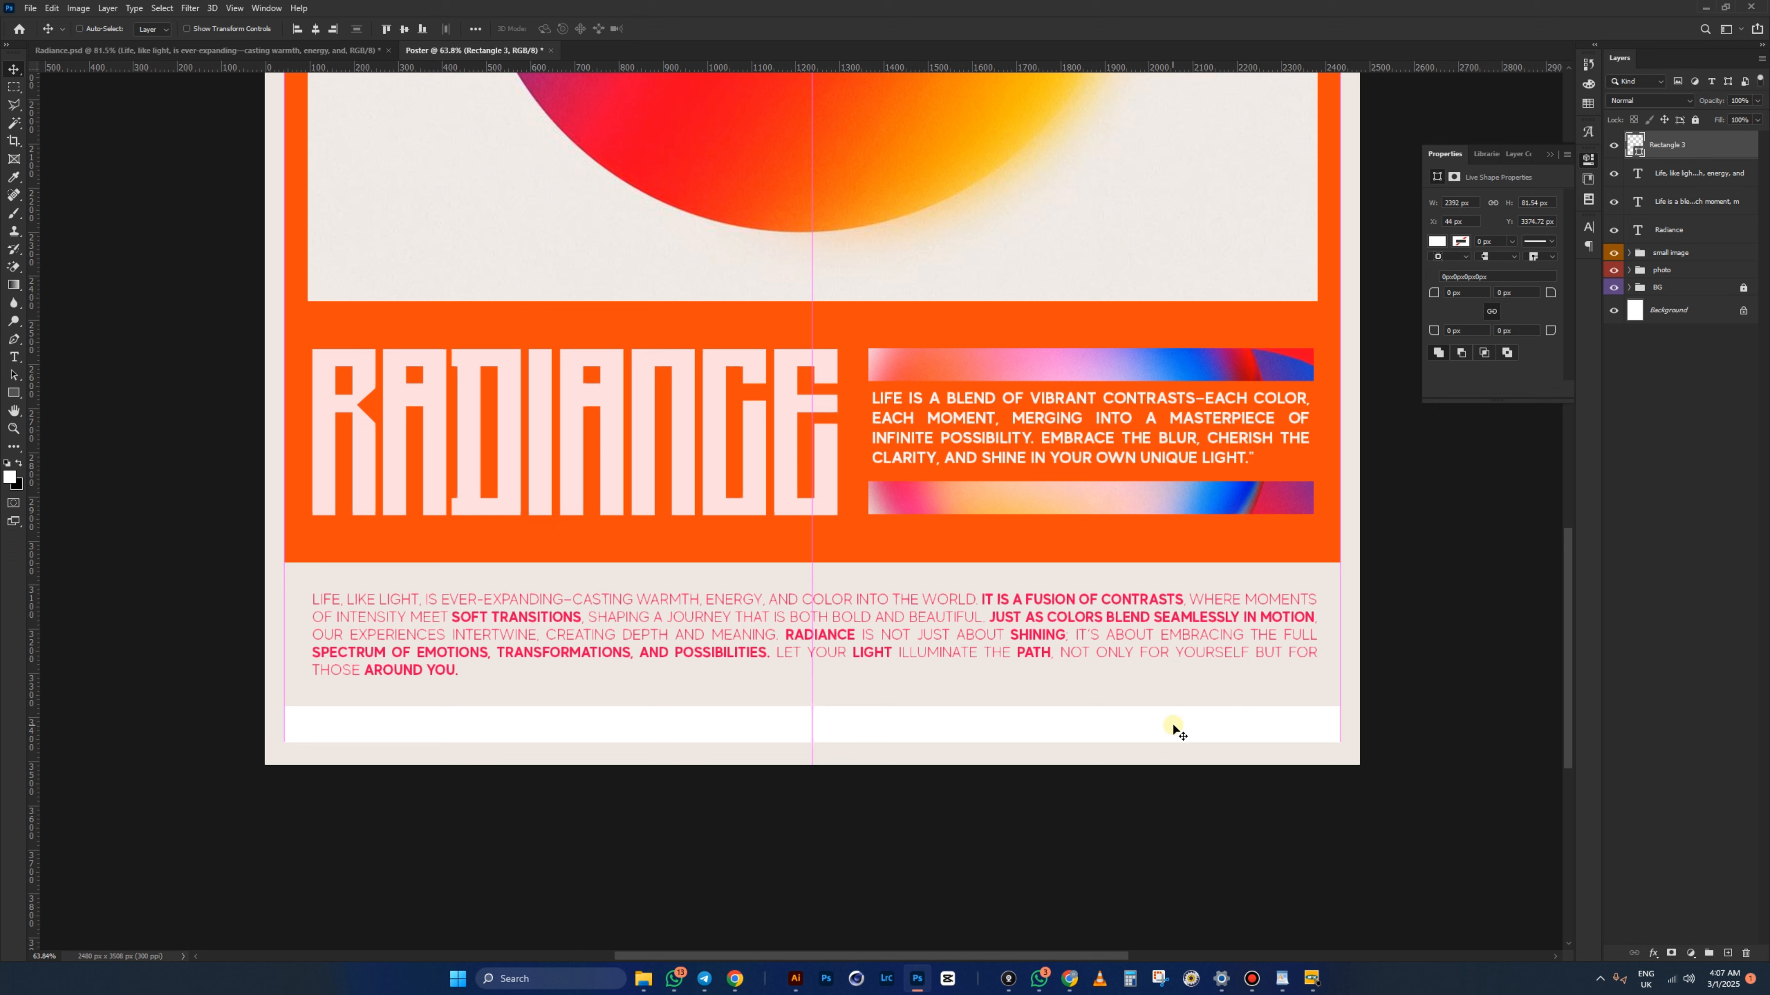
- Fill Rectangle 3 with the orange sampled from the poster's band
{"action": "double_click", "coordinate": [1634, 147]}
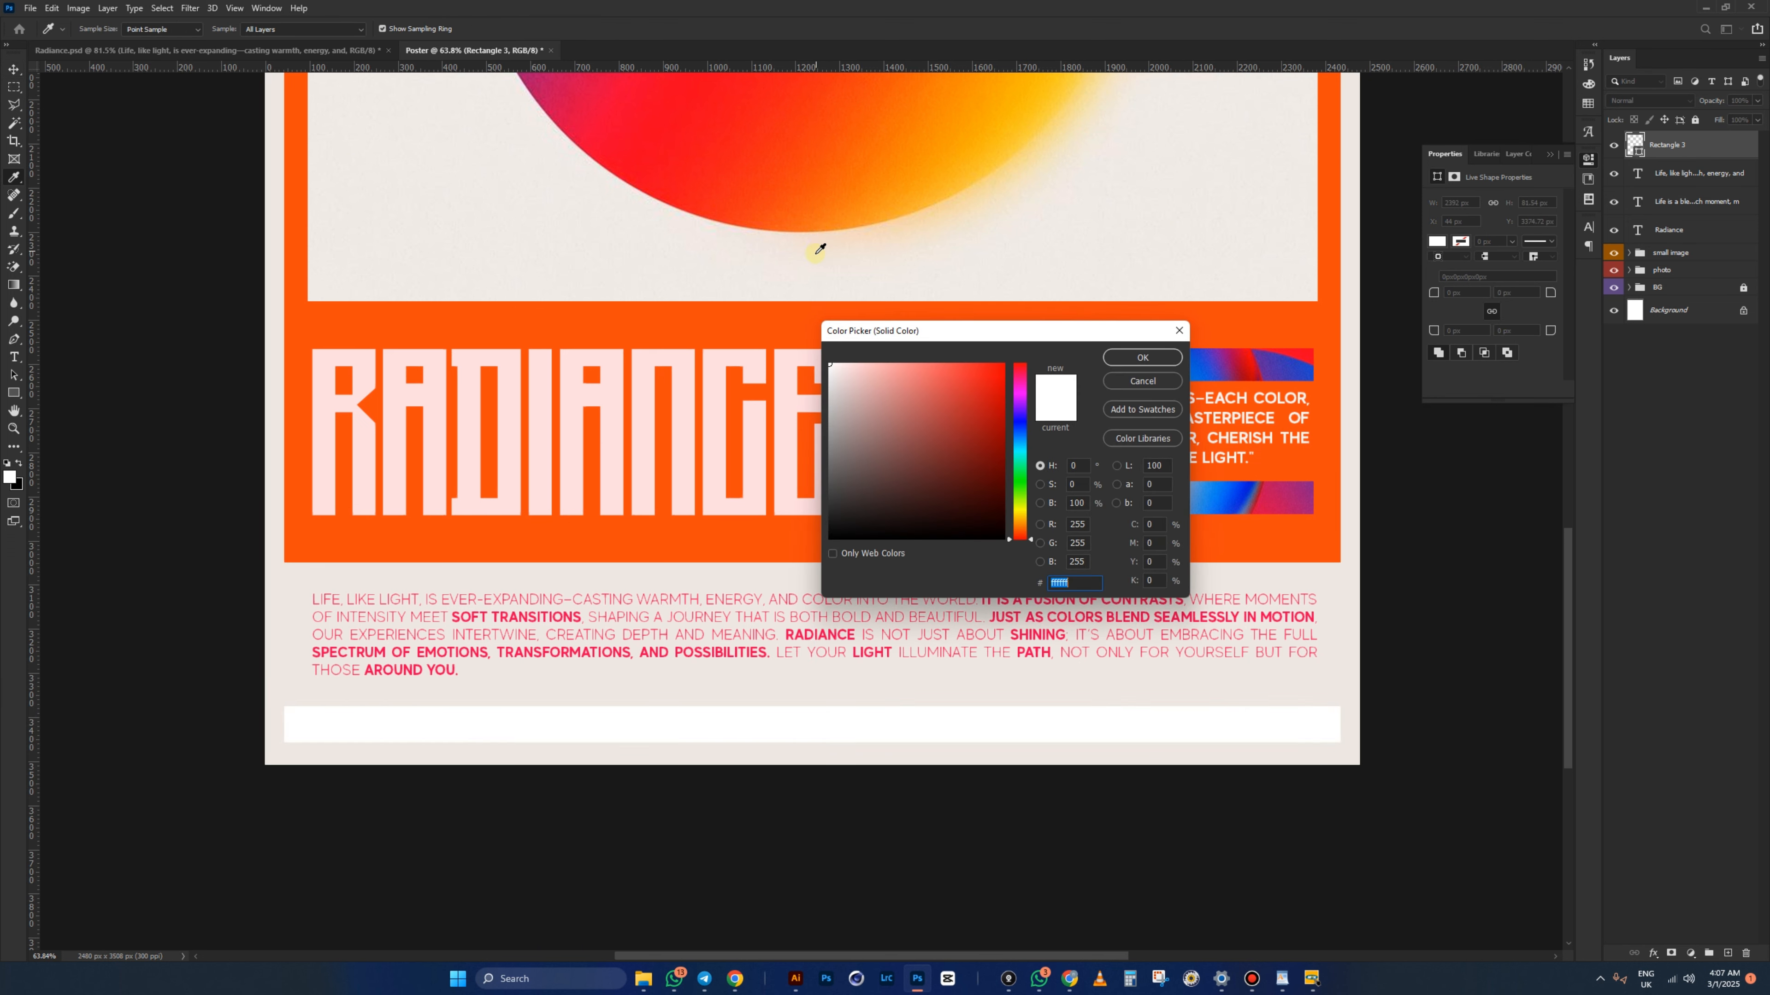
{"action": "left_click", "coordinate": [756, 325]}
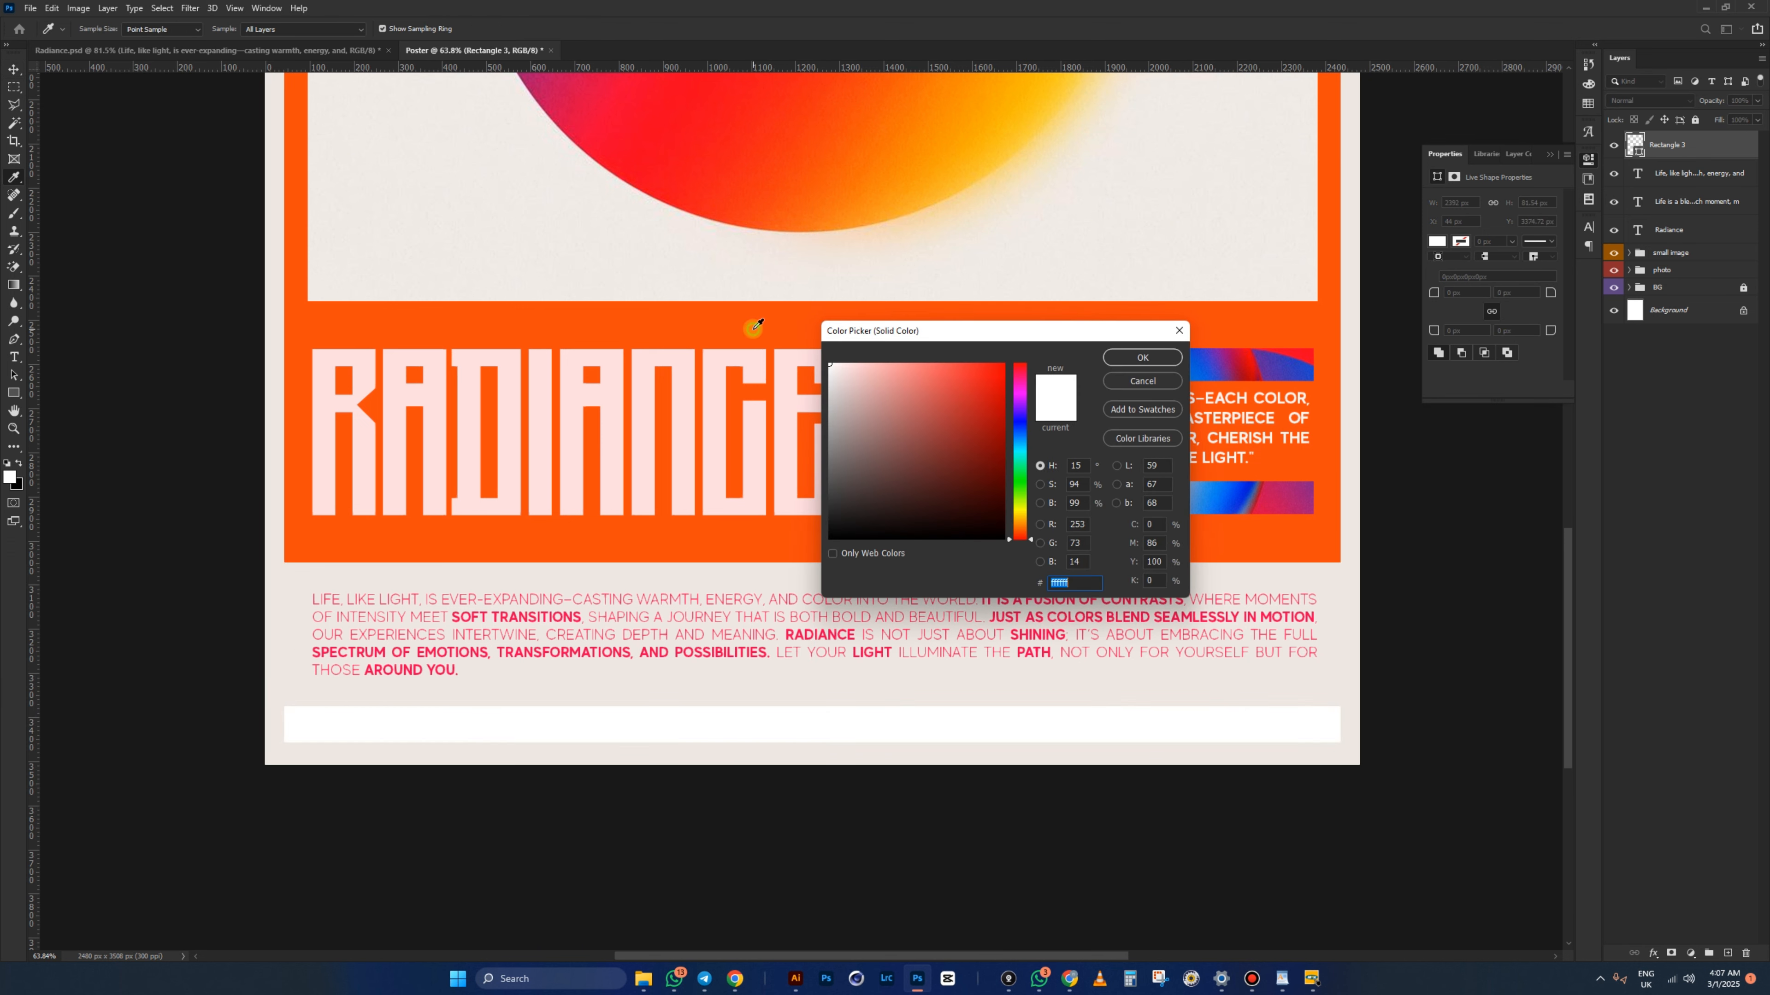
{"action": "left_click", "coordinate": [1143, 357]}
- Nudge the pink body text down slightly
{"action": "left_click", "coordinate": [855, 621]}
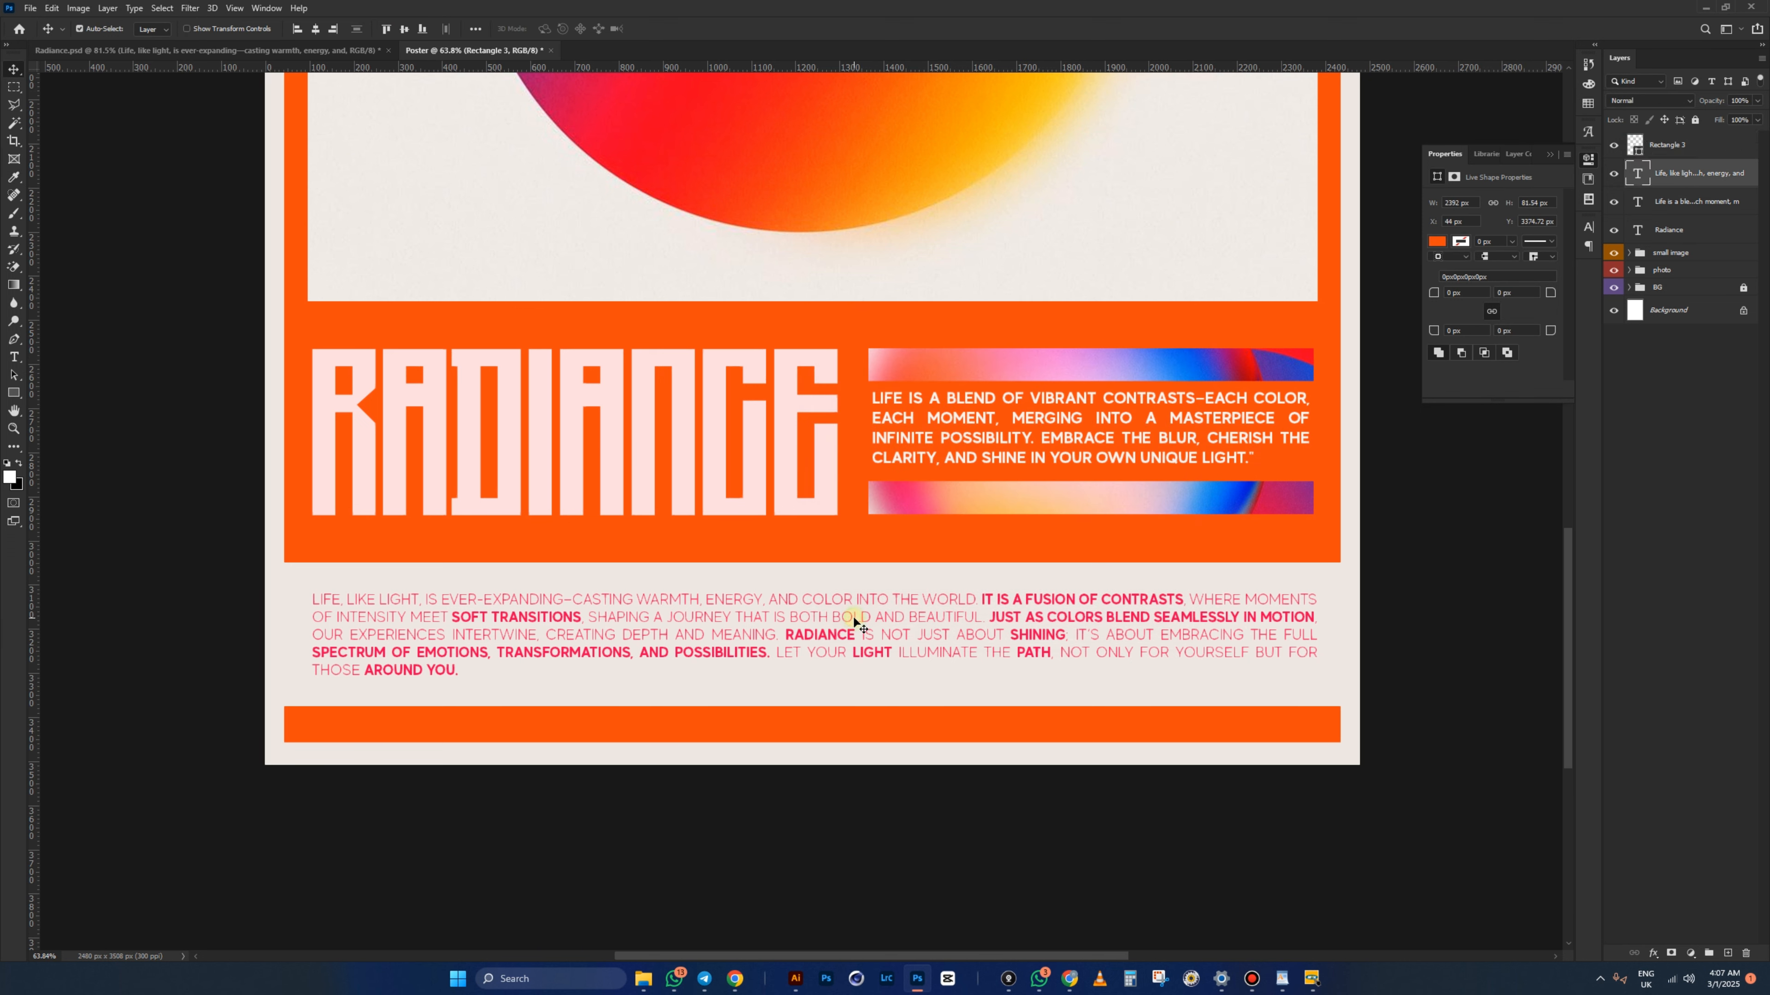
{"action": "key", "text": "Down"}
{"action": "key", "text": "Down"}
{"action": "key", "text": "Down"}
{"action": "key", "text": "Down"}
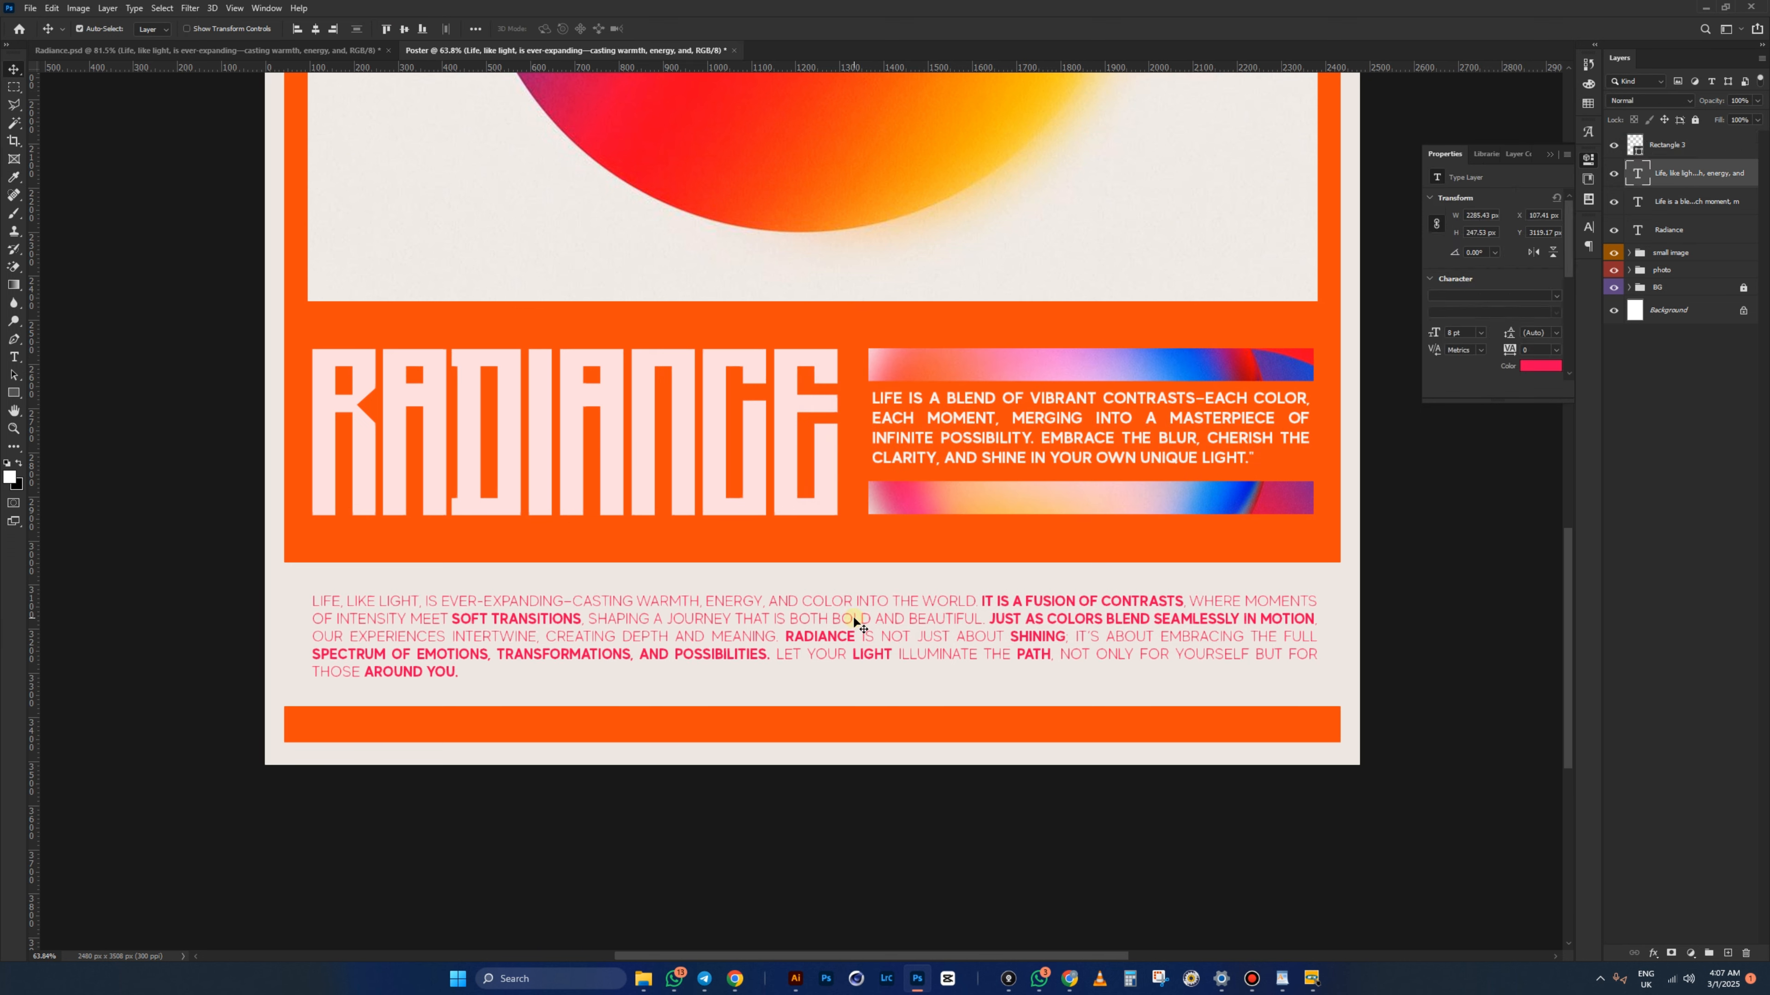
{"action": "scroll", "coordinate": [801, 760], "scroll_direction": "down", "scroll_amount": 3}
{"action": "left_click", "coordinate": [1676, 230]}
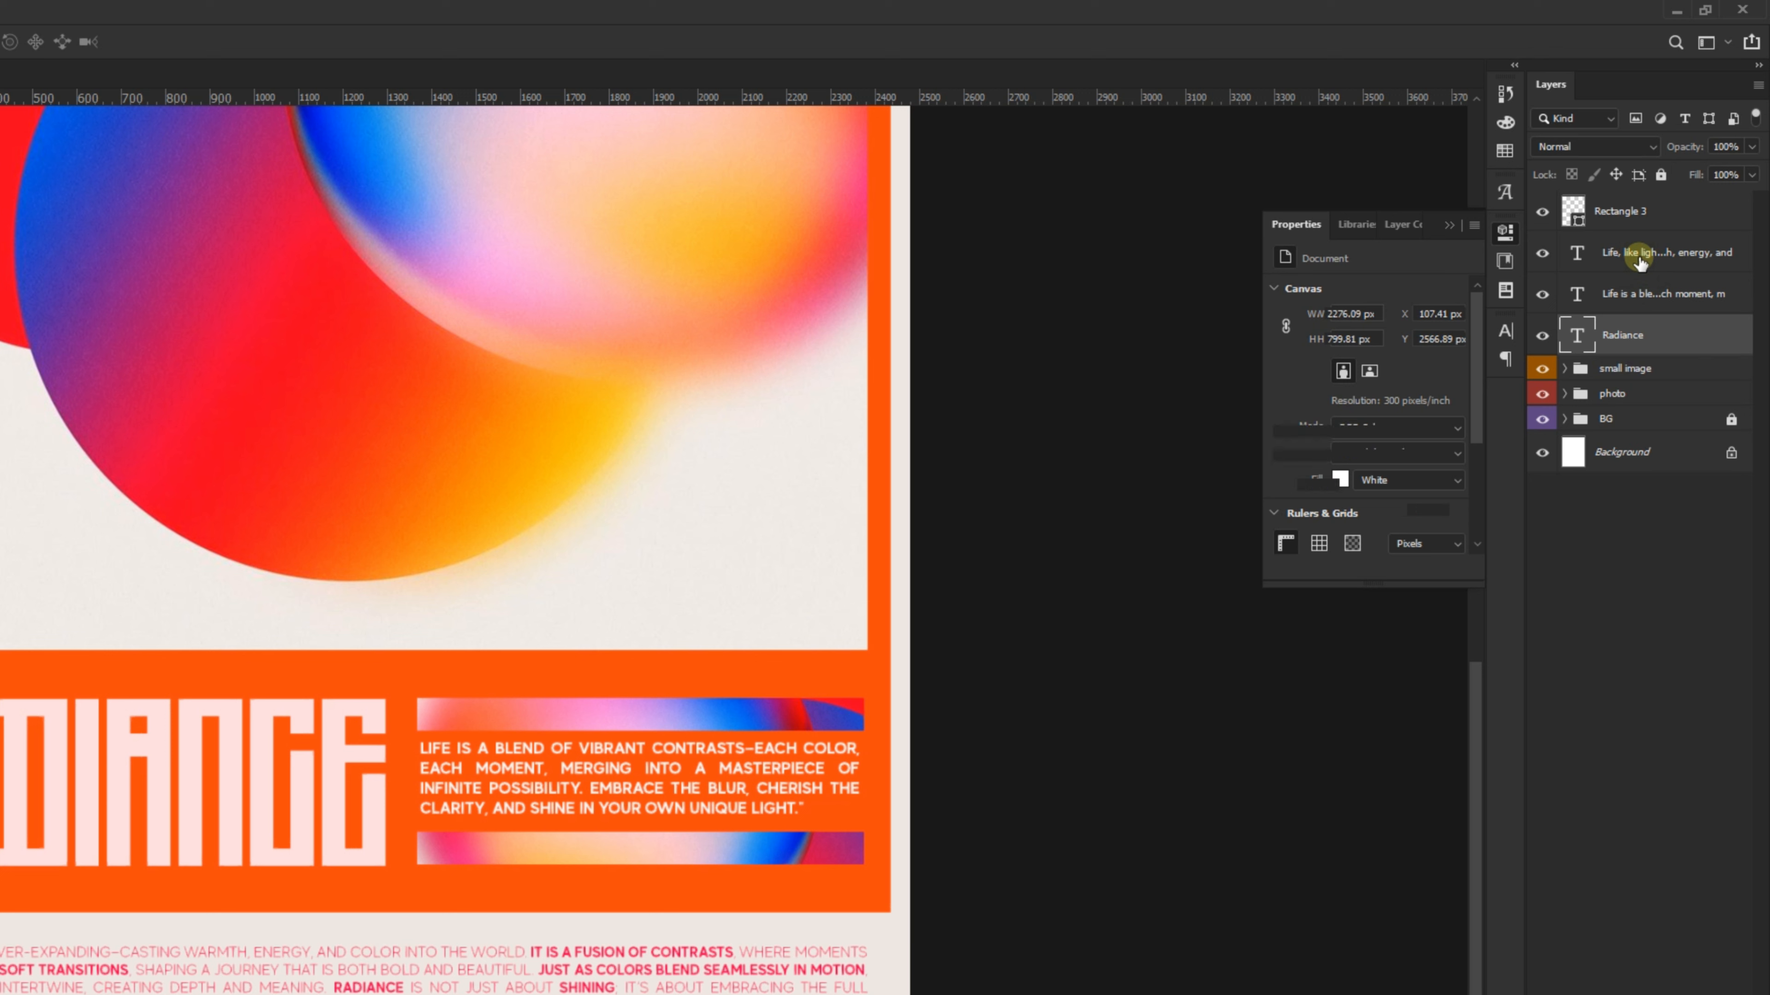
- Group the three text layers into a new group named Text
{"action": "left_click", "coordinate": [1680, 177], "text": "shift"}
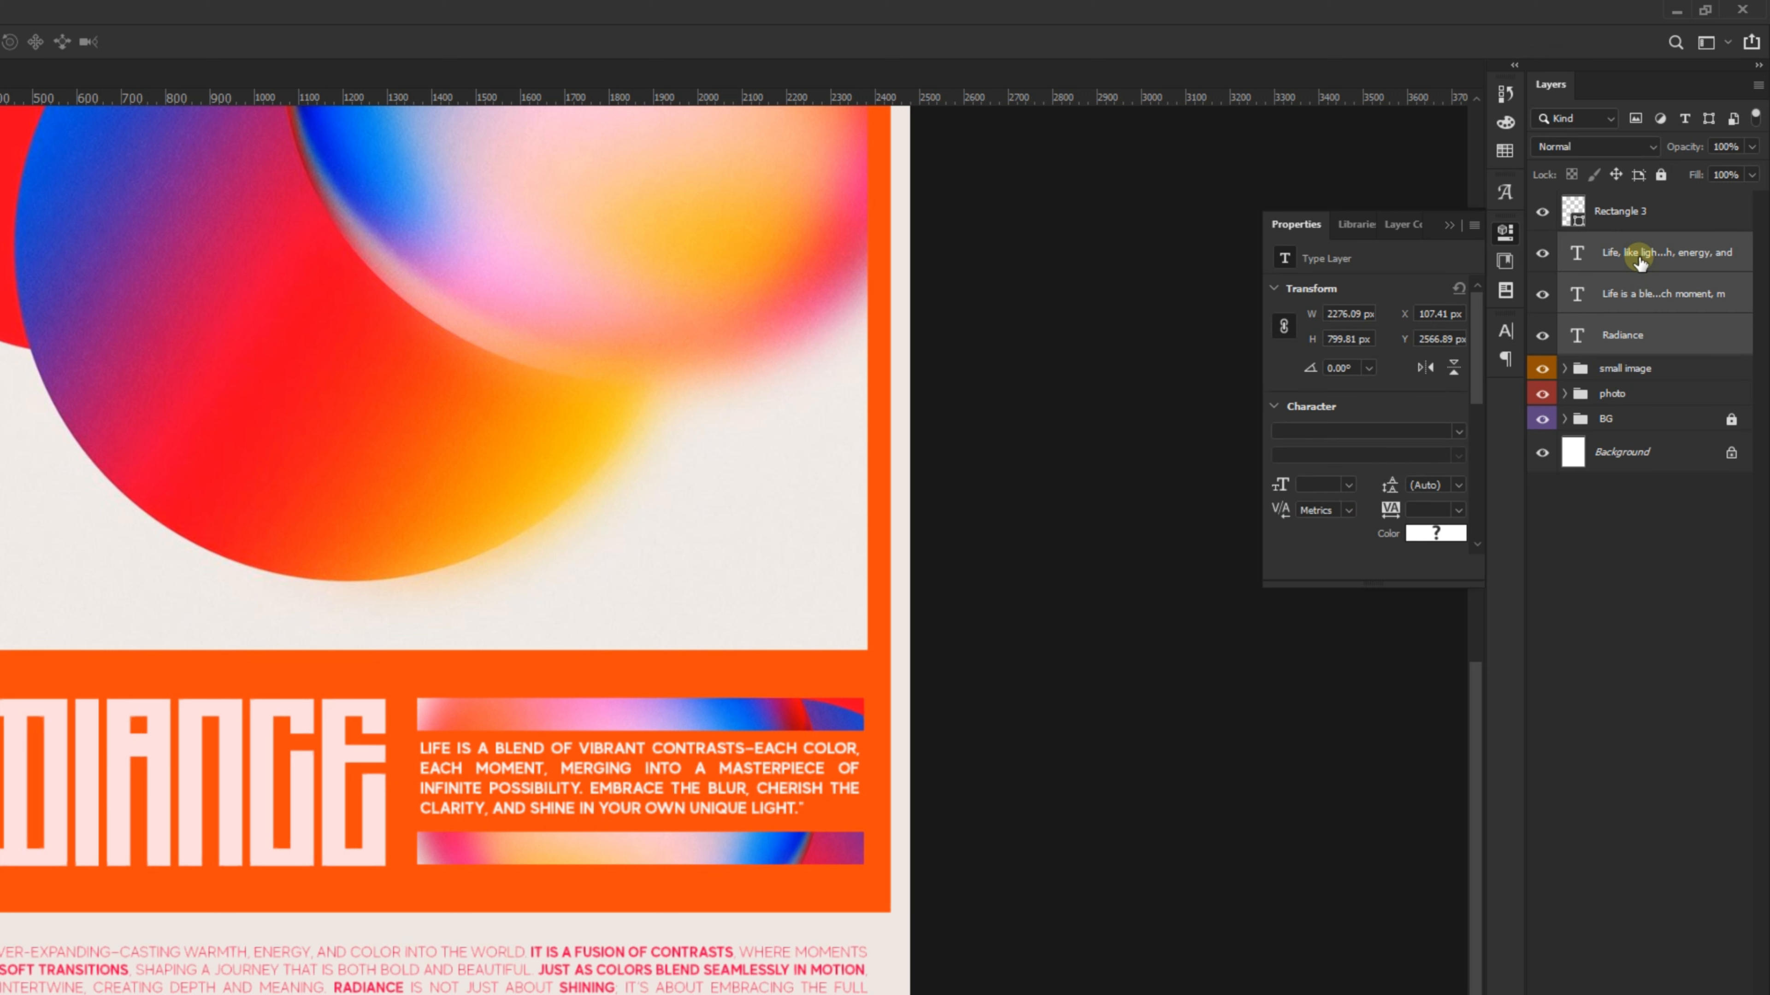
{"action": "key", "text": "ctrl+g"}
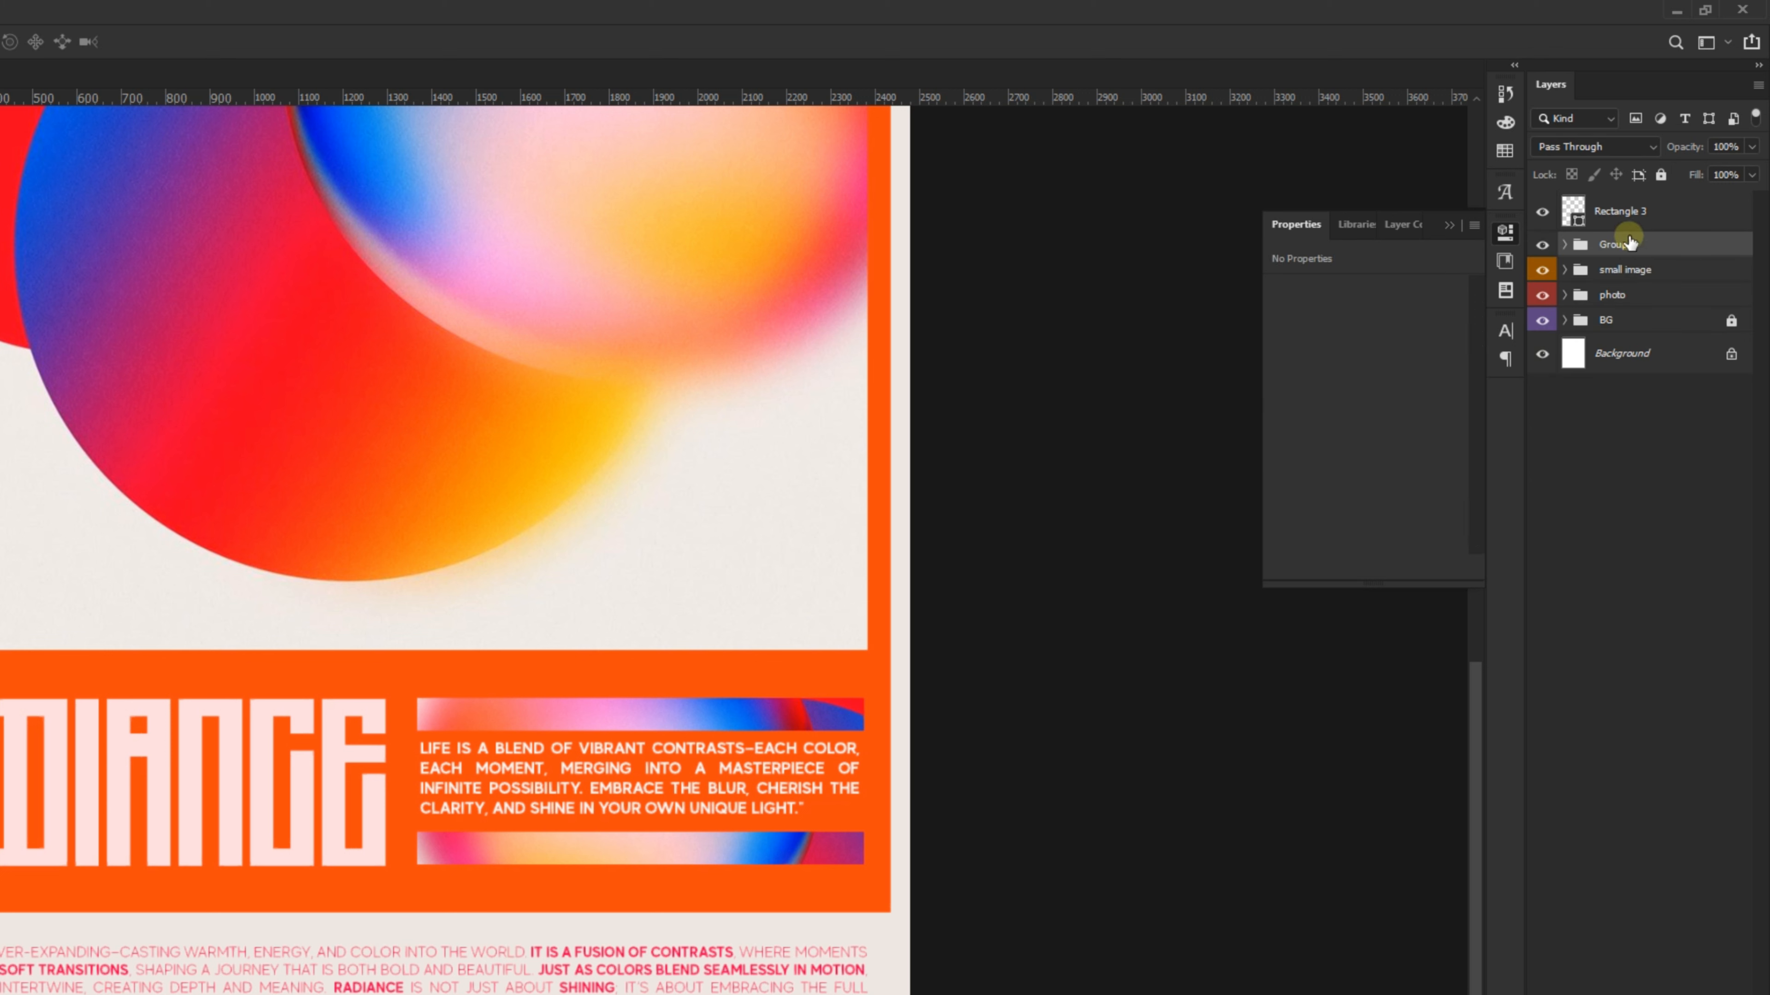
{"action": "double_click", "coordinate": [1664, 245]}
{"action": "type", "text": "Text"}
{"action": "key", "text": "Return"}
- Move the bottom bar layer Rectangle 3 into the BG group
{"action": "left_click", "coordinate": [1634, 215]}
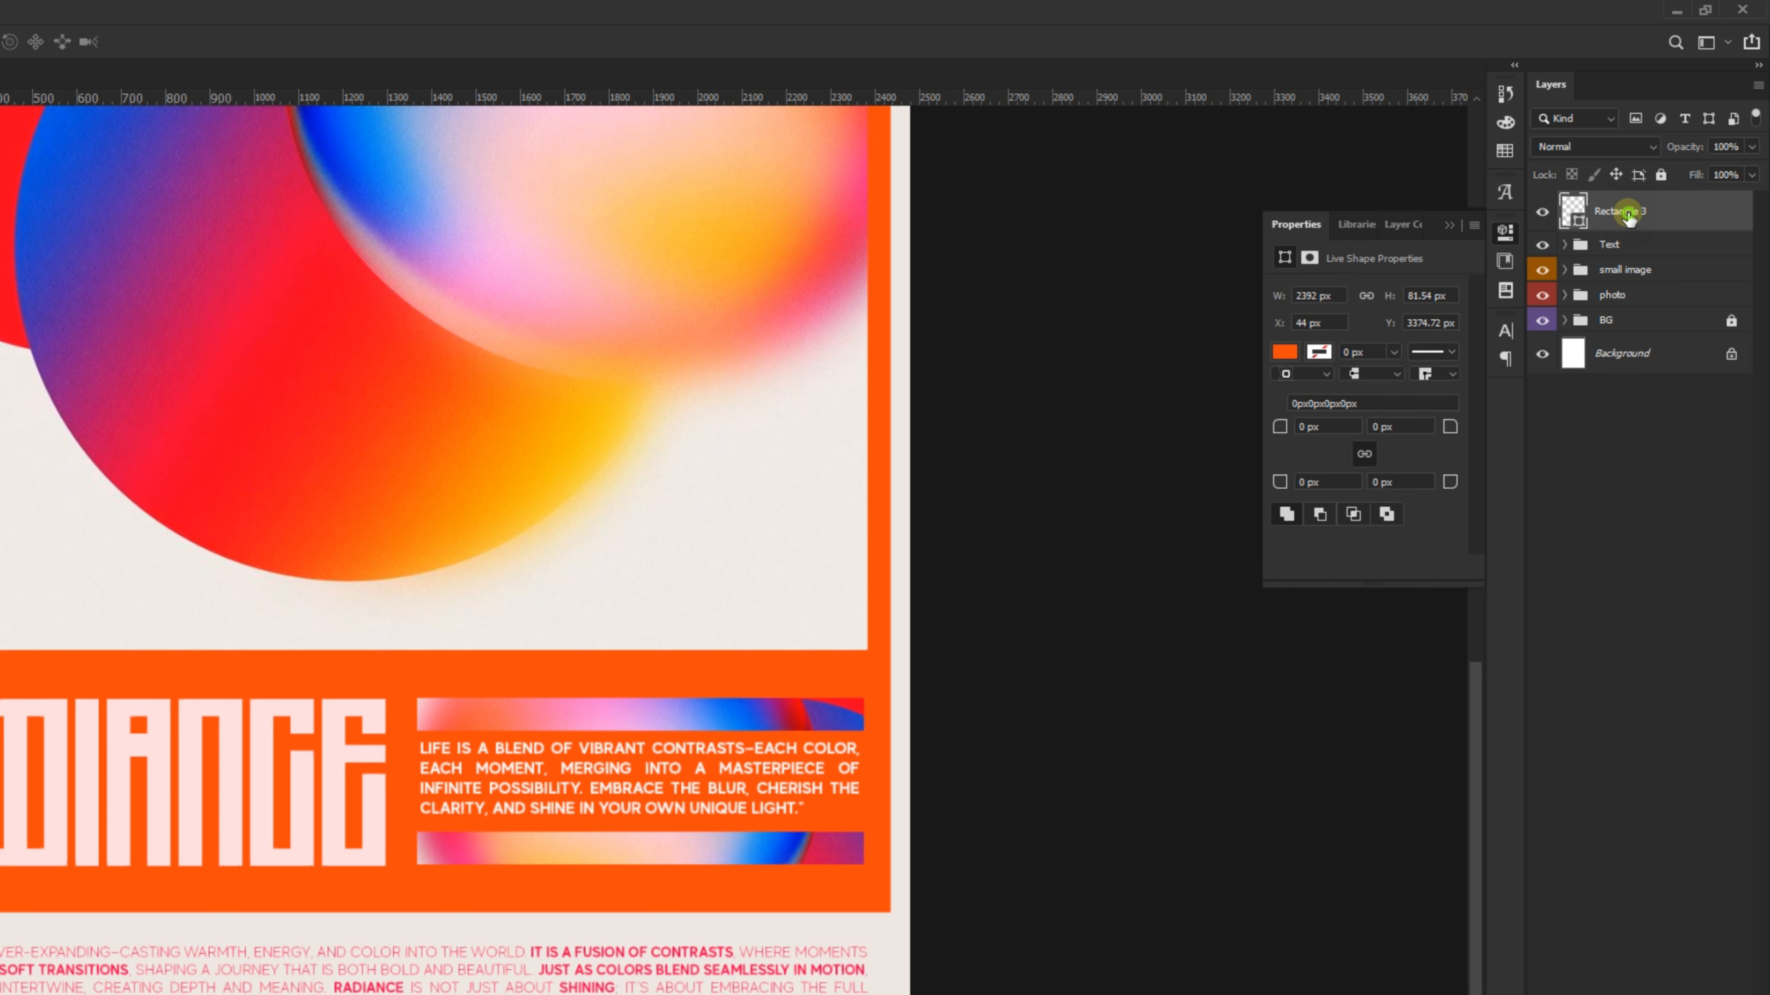
{"action": "left_click_drag", "start_coordinate": [1629, 218], "coordinate": [1620, 320]}
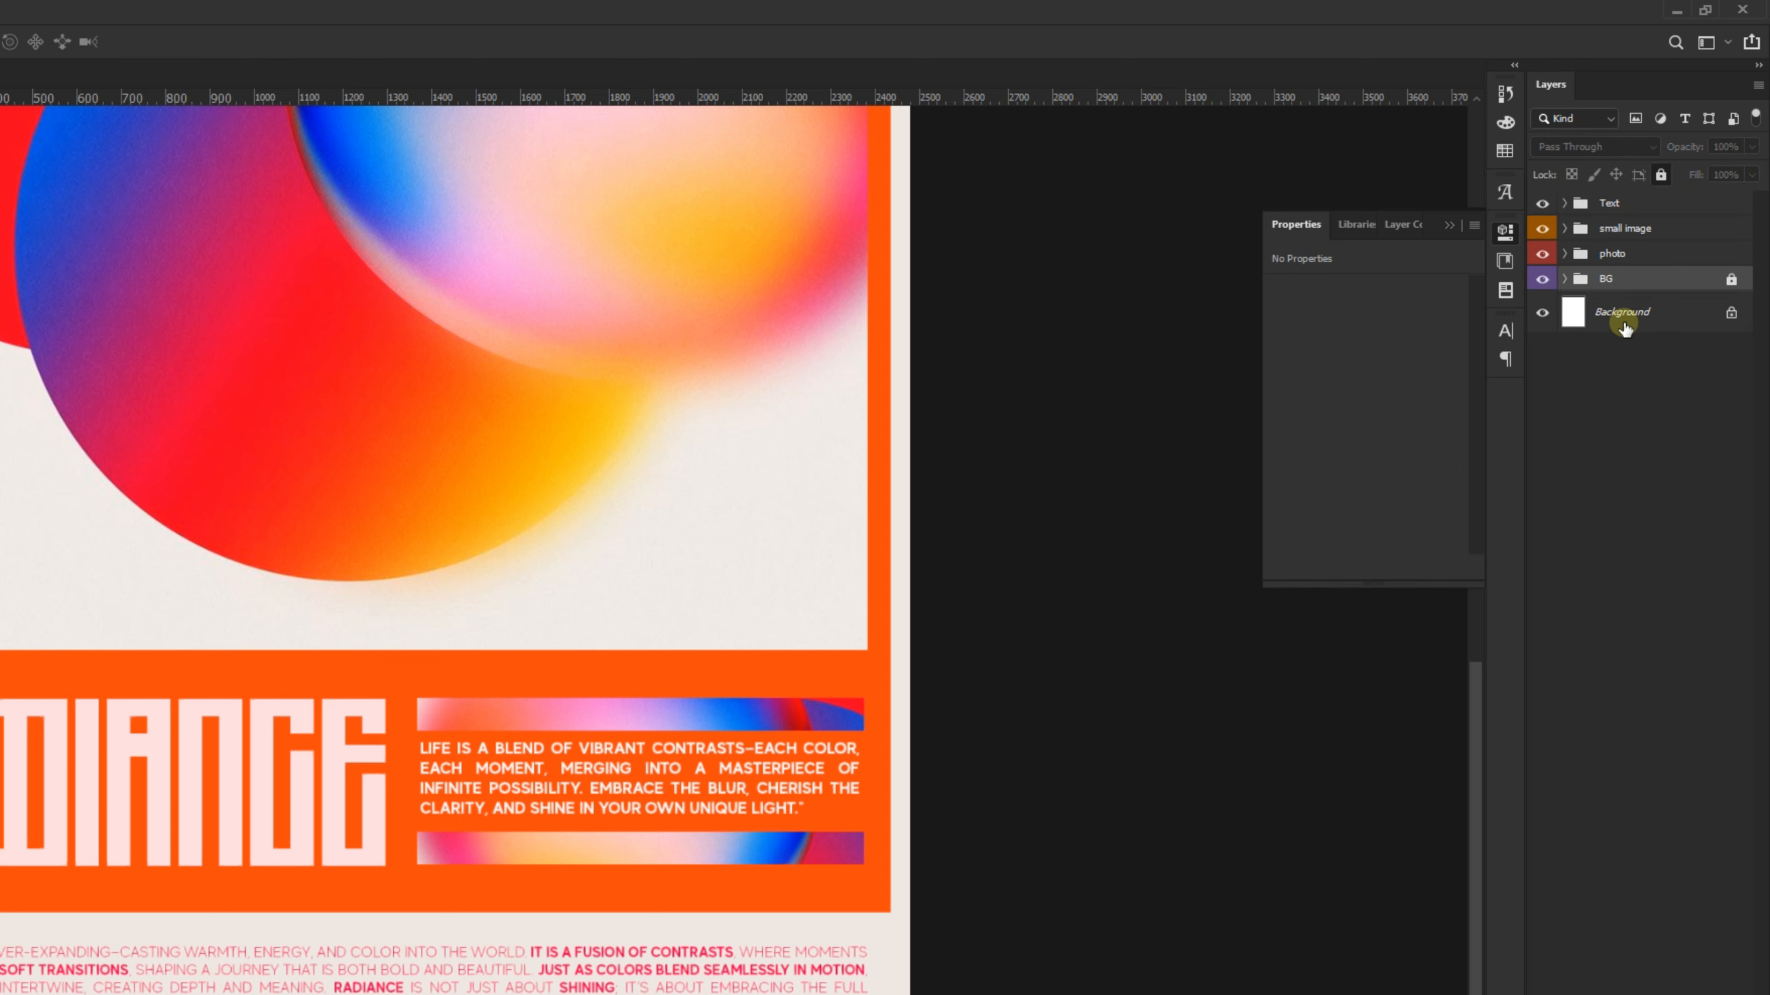
{"action": "scroll", "coordinate": [894, 716], "scroll_direction": "down", "scroll_amount": 3}
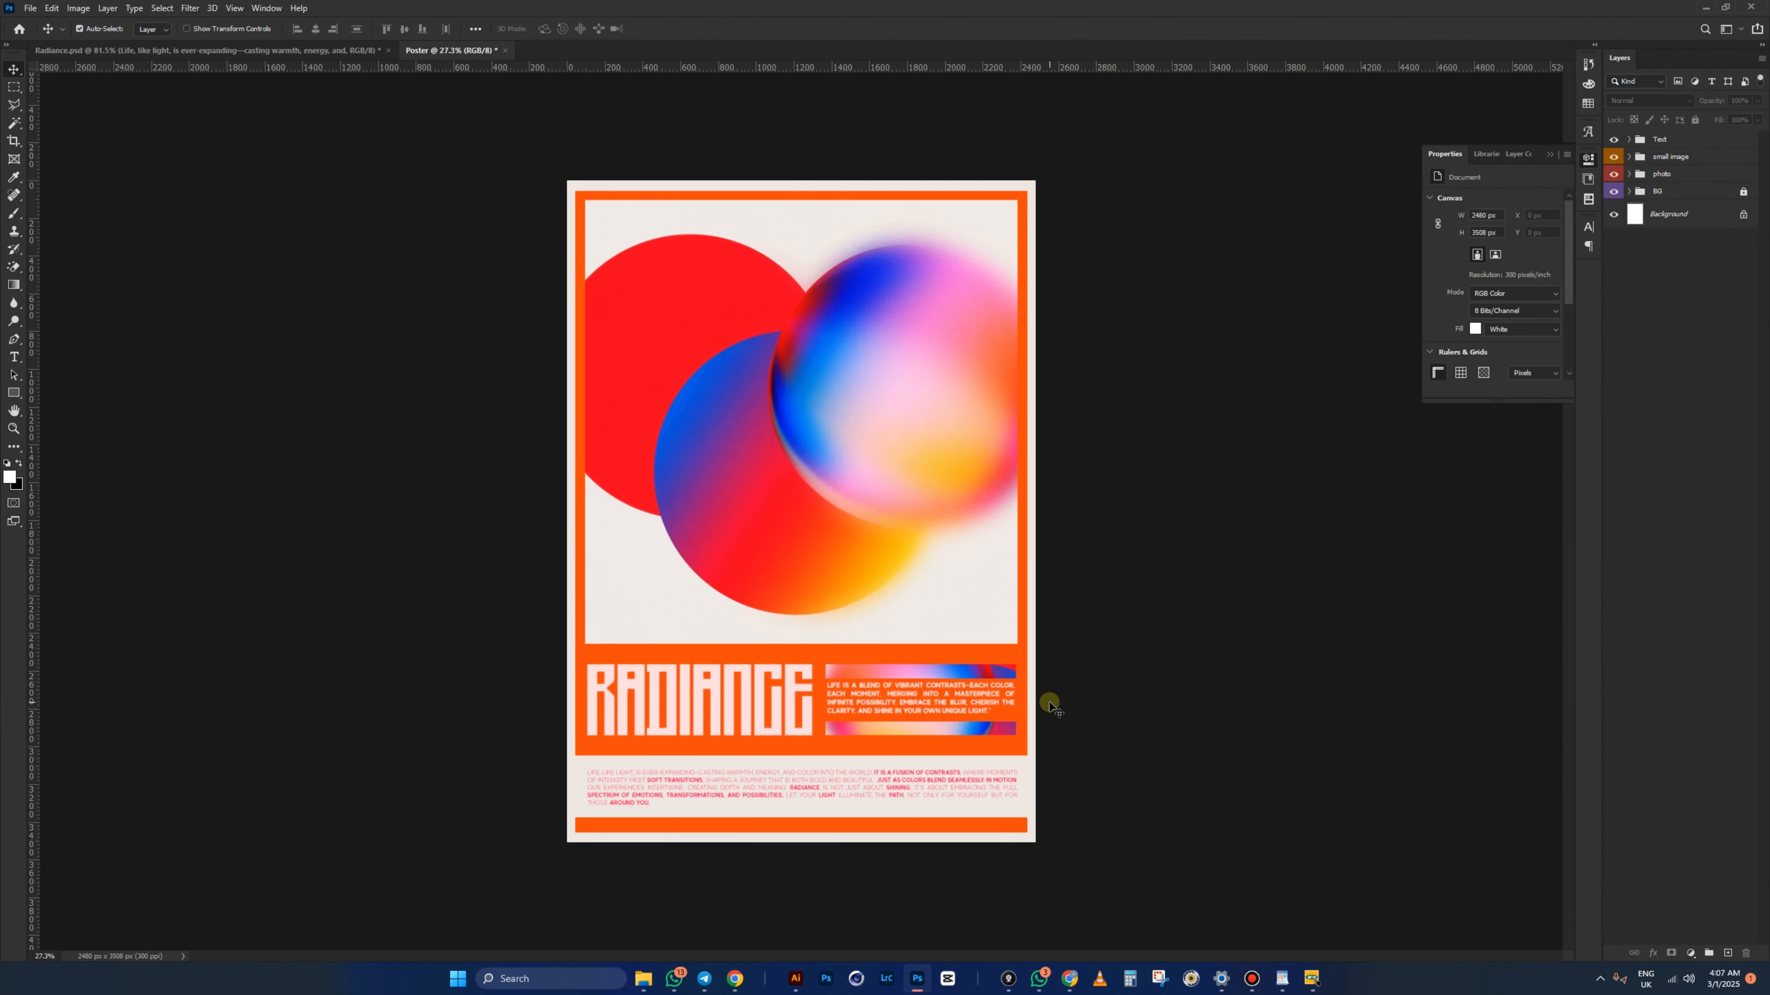
{"action": "left_click", "coordinate": [272, 47]}
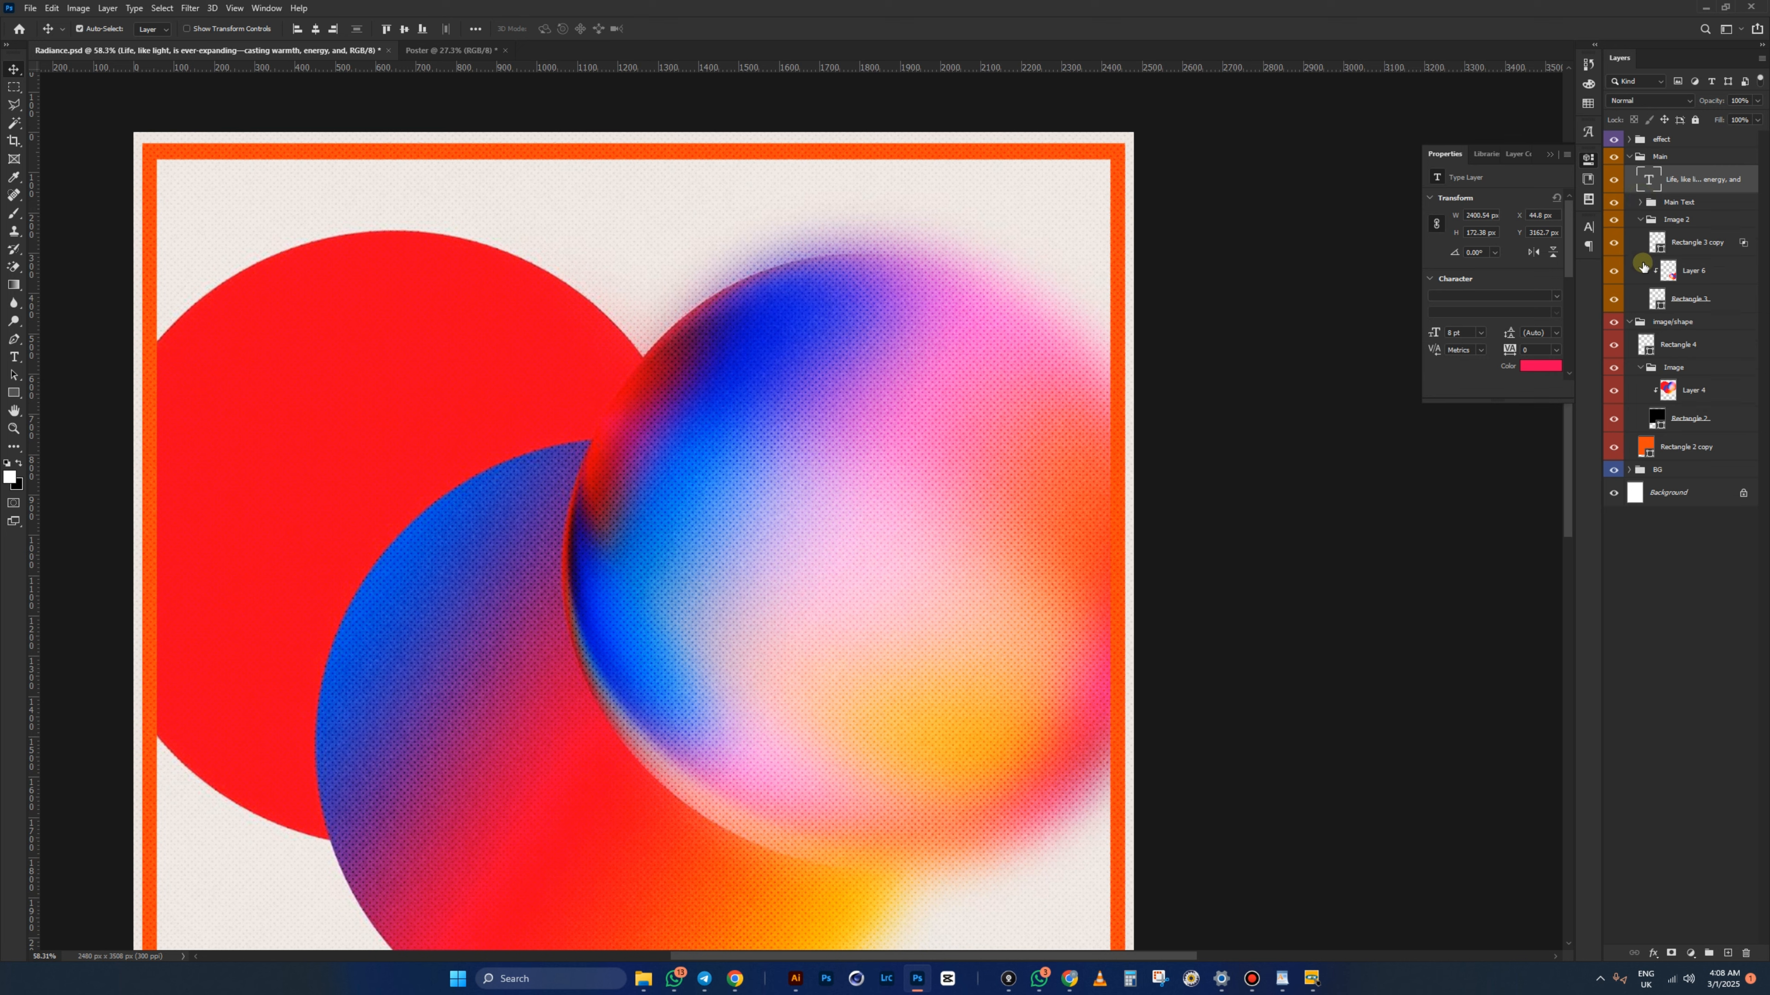
{"action": "left_click", "coordinate": [1639, 157]}
{"action": "left_click", "coordinate": [1629, 156]}
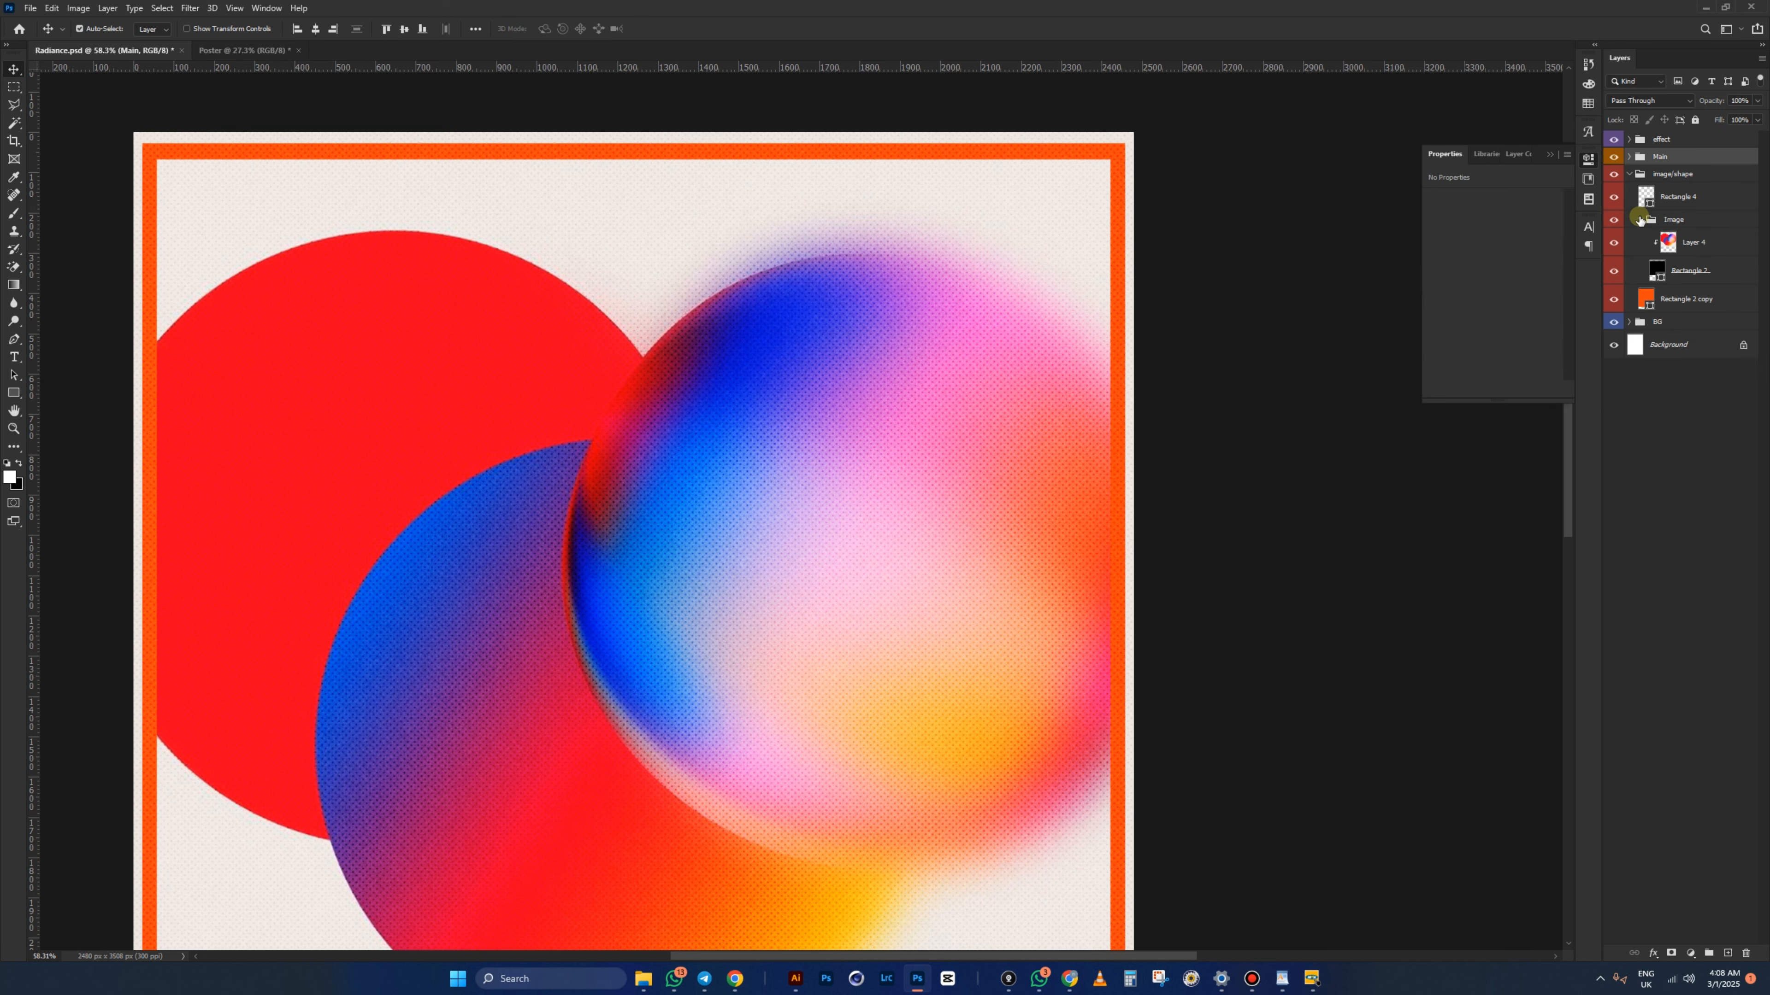
{"action": "left_click", "coordinate": [1630, 174]}
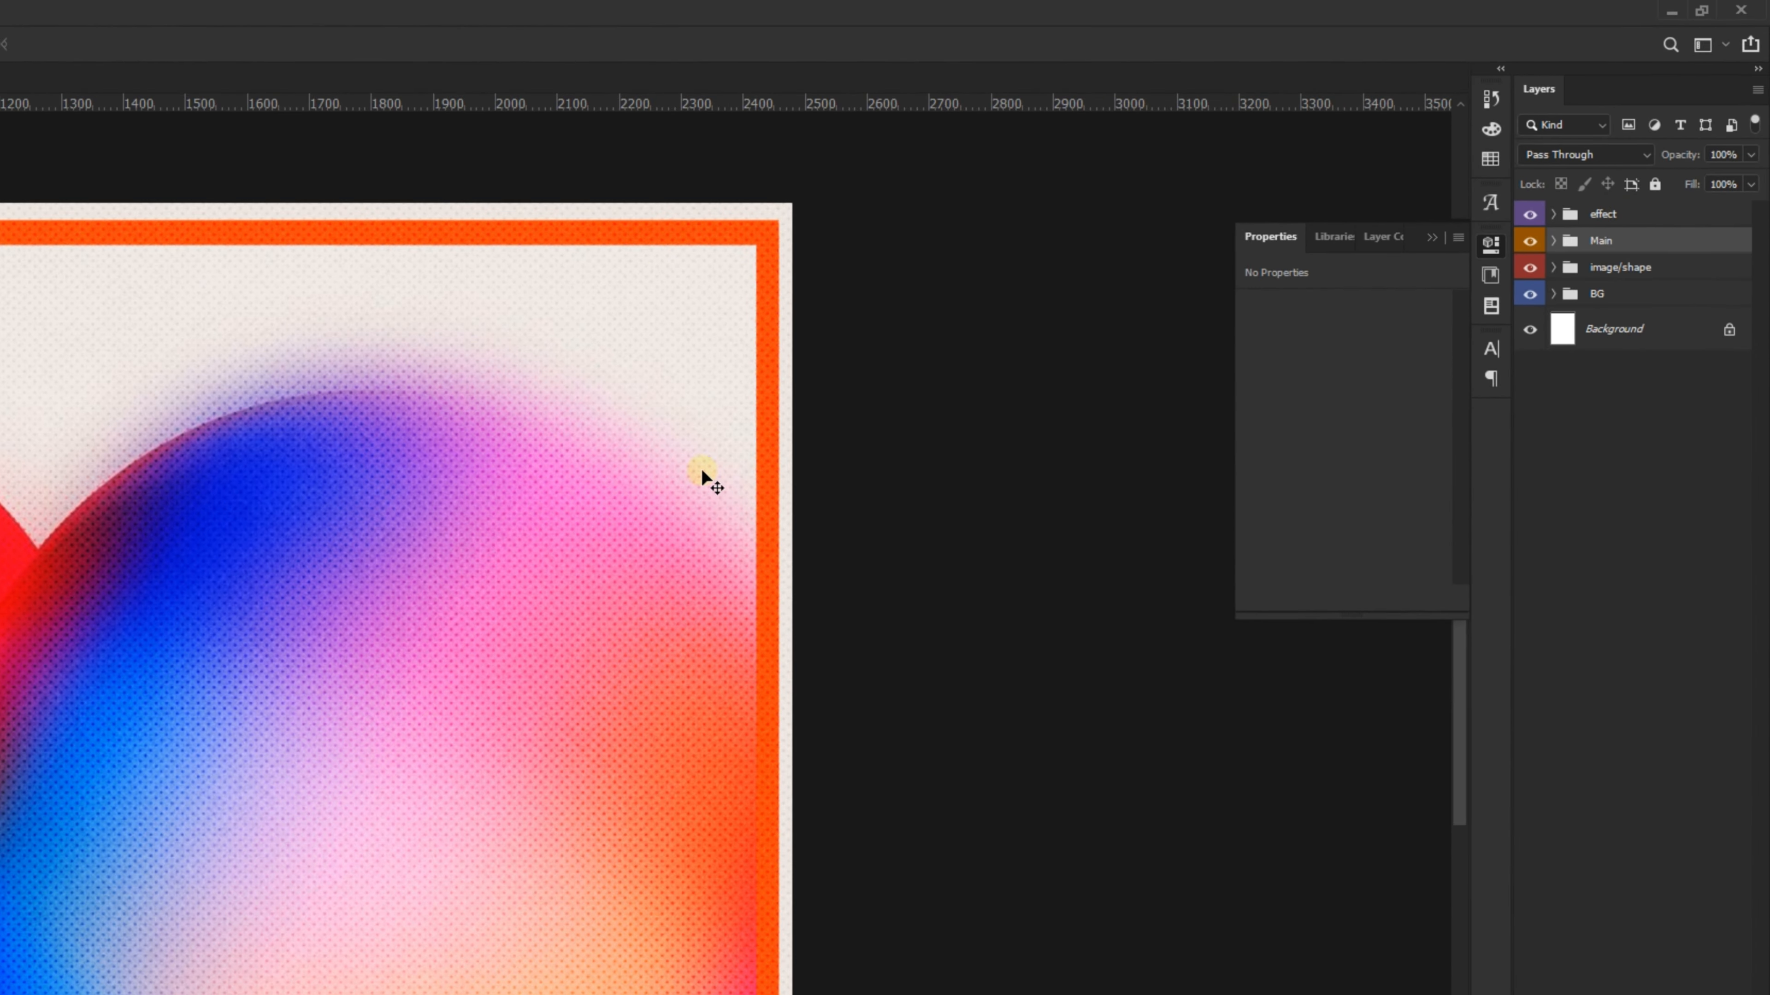
{"action": "scroll", "coordinate": [991, 347], "scroll_direction": "down", "scroll_amount": 5}
{"action": "scroll", "coordinate": [795, 632], "scroll_direction": "up", "scroll_amount": 6}
{"action": "left_click", "coordinate": [1553, 214]}
{"action": "left_click", "coordinate": [1619, 293]}
{"action": "scroll", "coordinate": [514, 585], "scroll_direction": "up", "scroll_amount": 6}
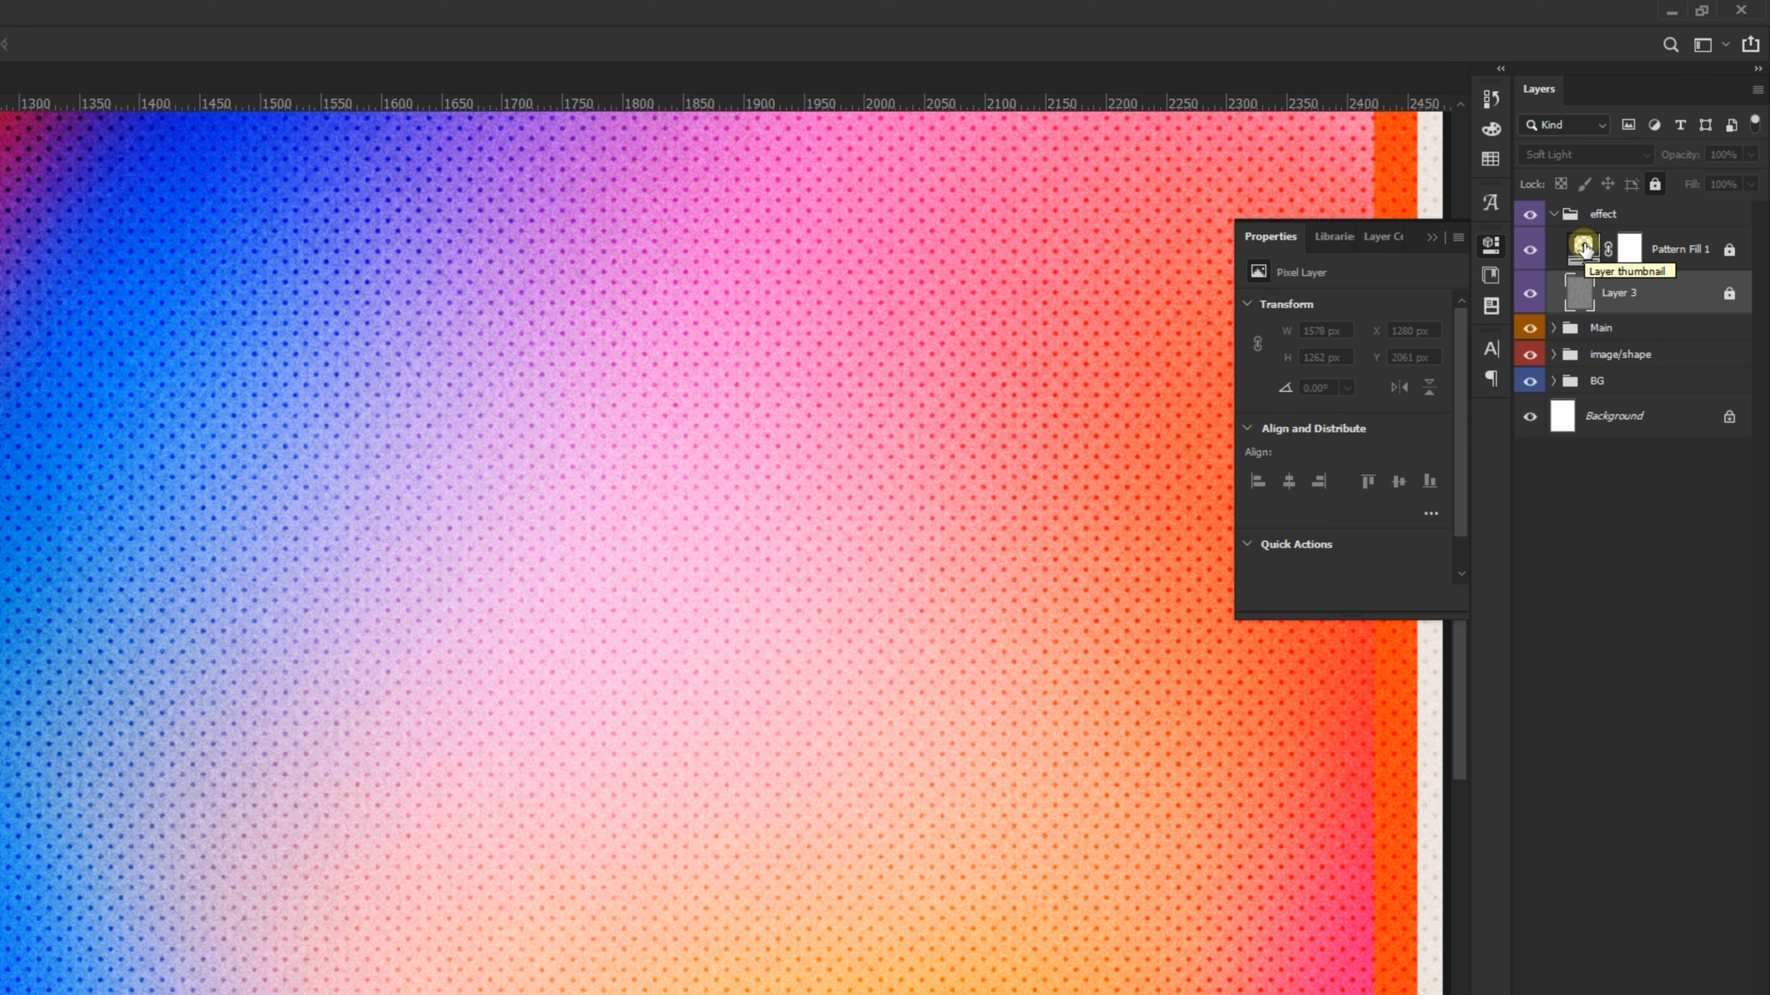
{"action": "left_click", "coordinate": [1533, 250]}
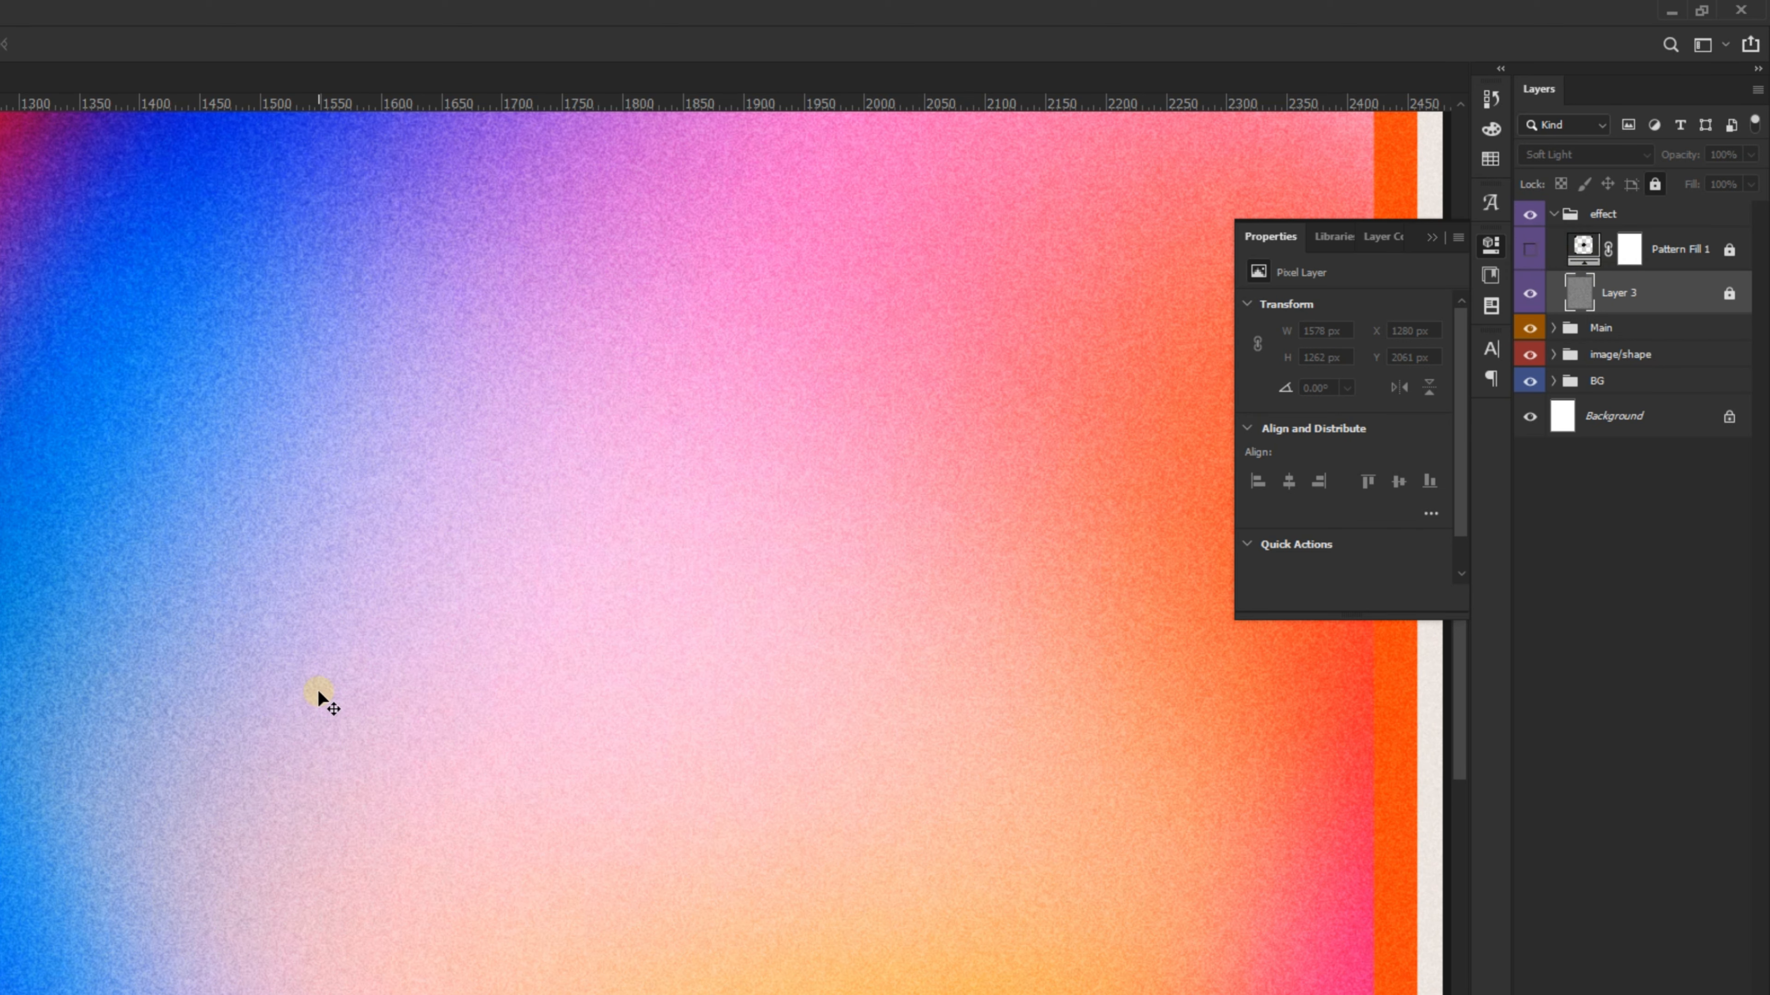
{"action": "left_click", "coordinate": [237, 48]}
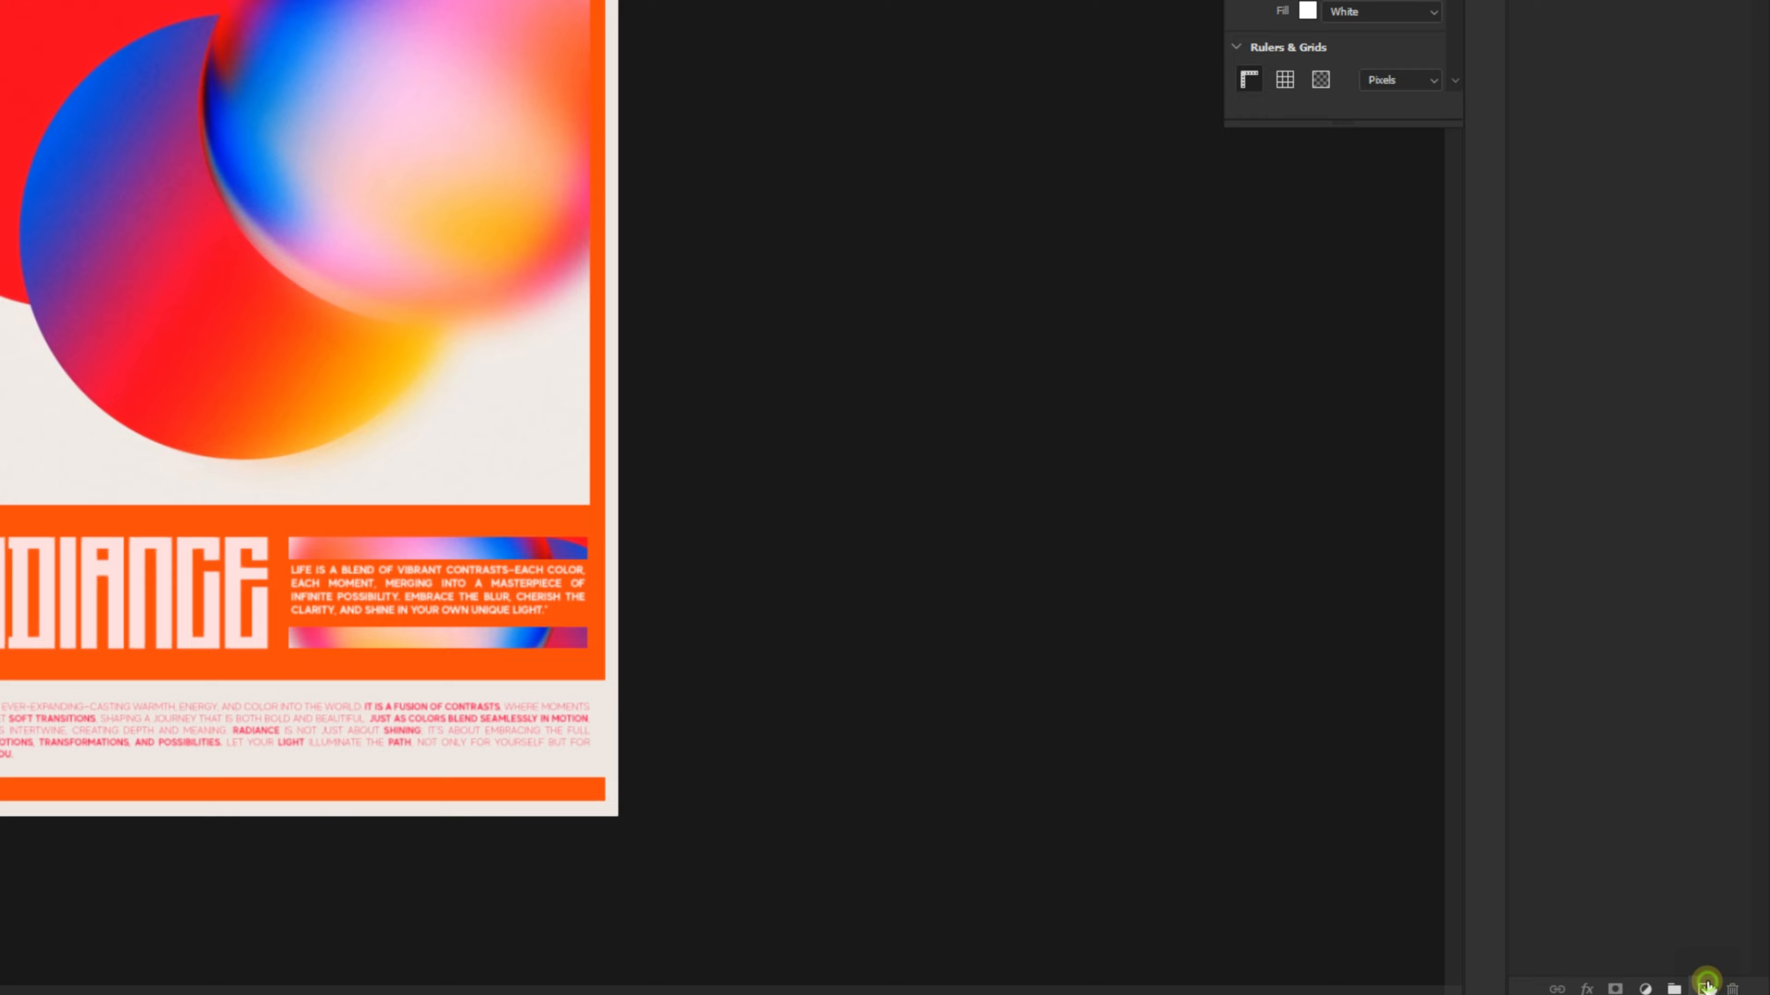
- Discard a stray layer, create an empty top layer named Noise, and open its Fill dialog
{"action": "left_click", "coordinate": [1726, 952]}
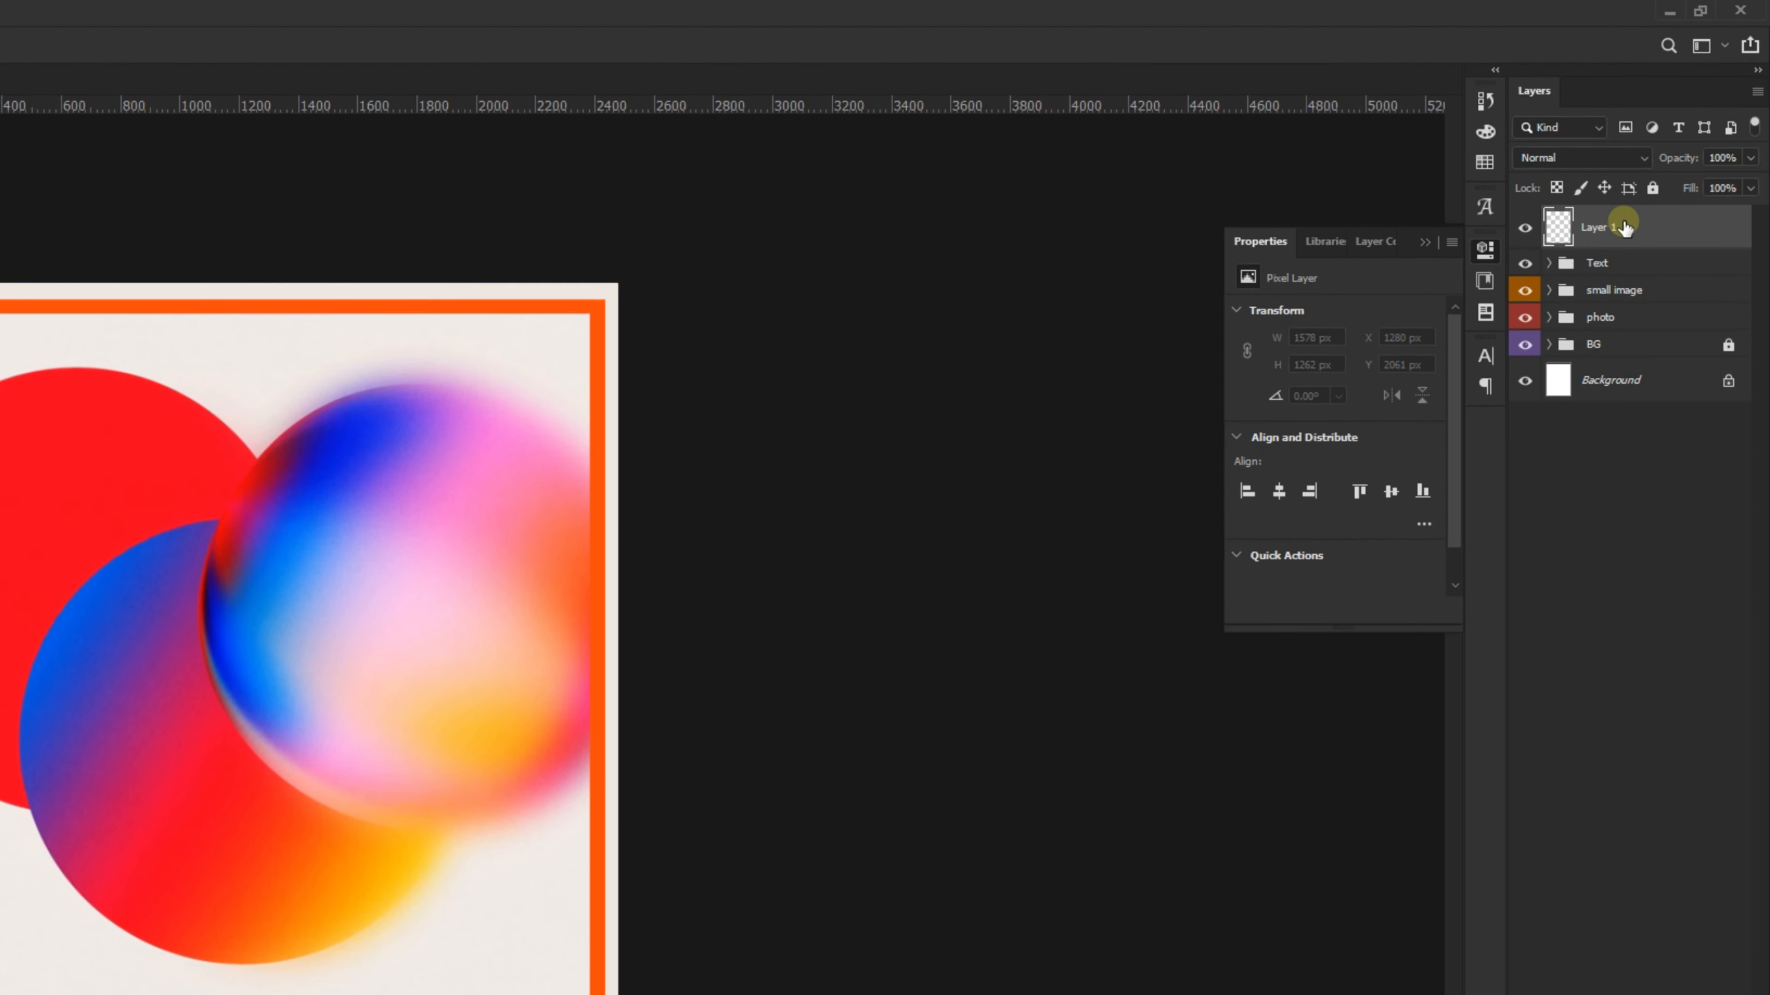
{"action": "key", "text": "Delete"}
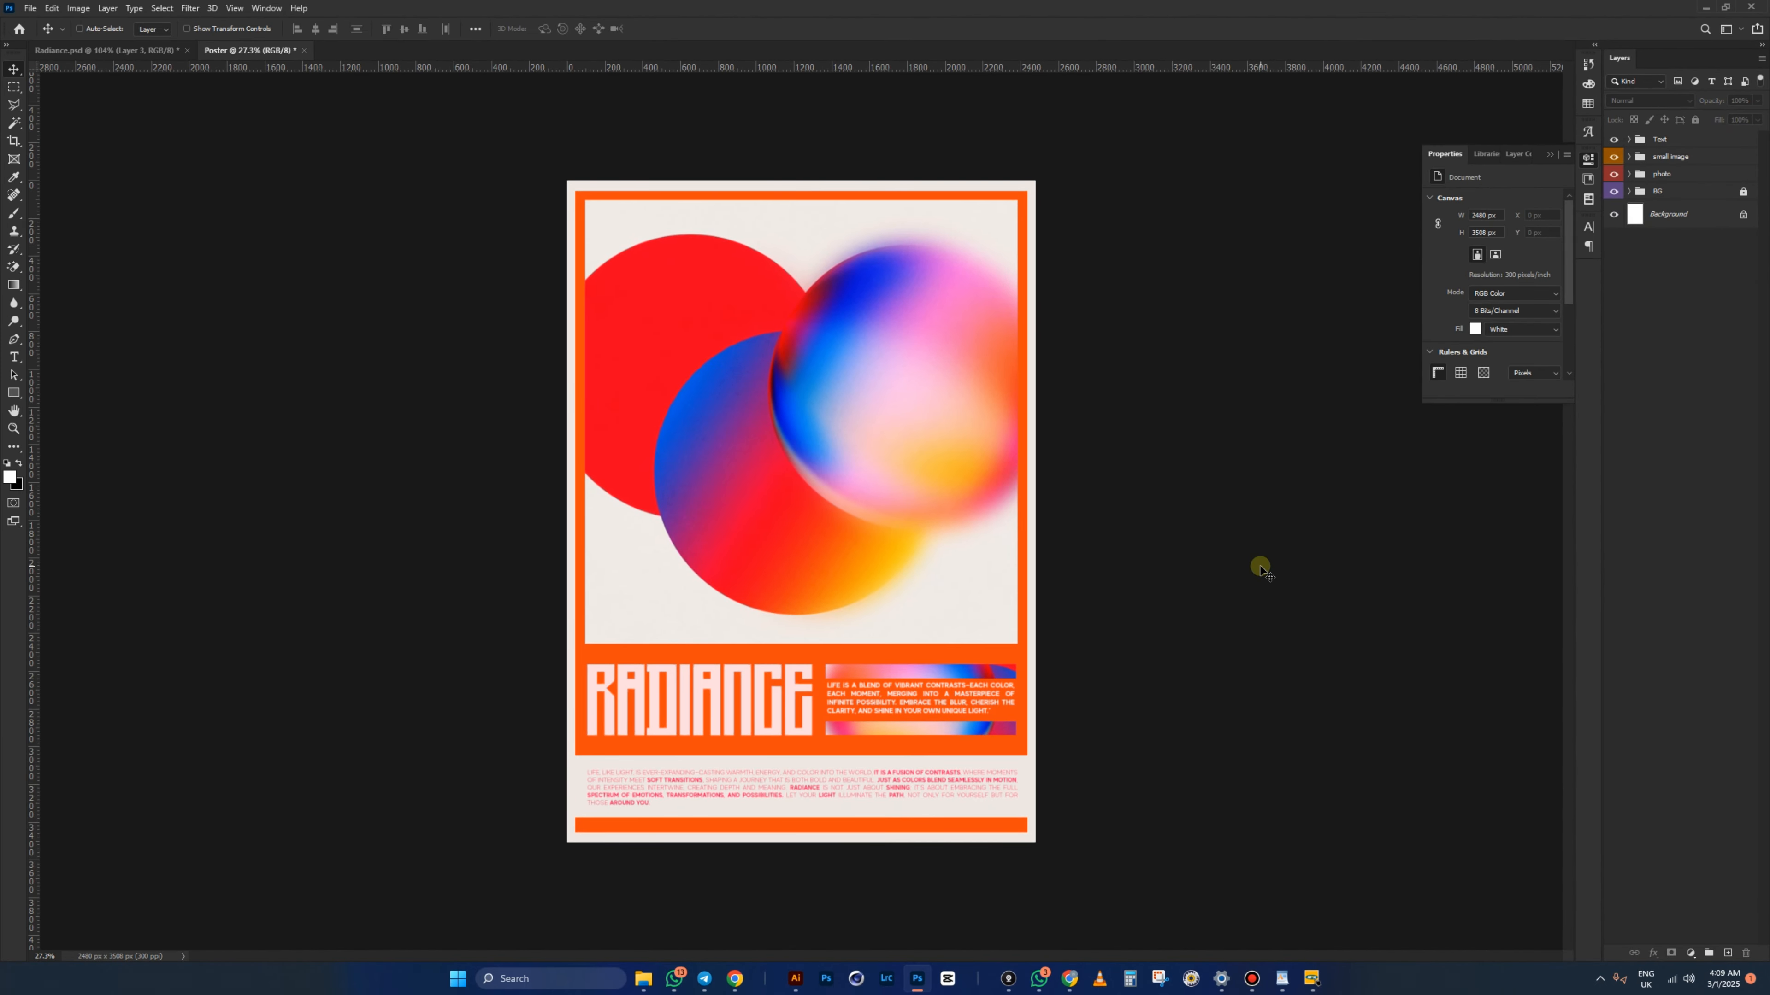
{"action": "key", "text": "ctrl+shift+n"}
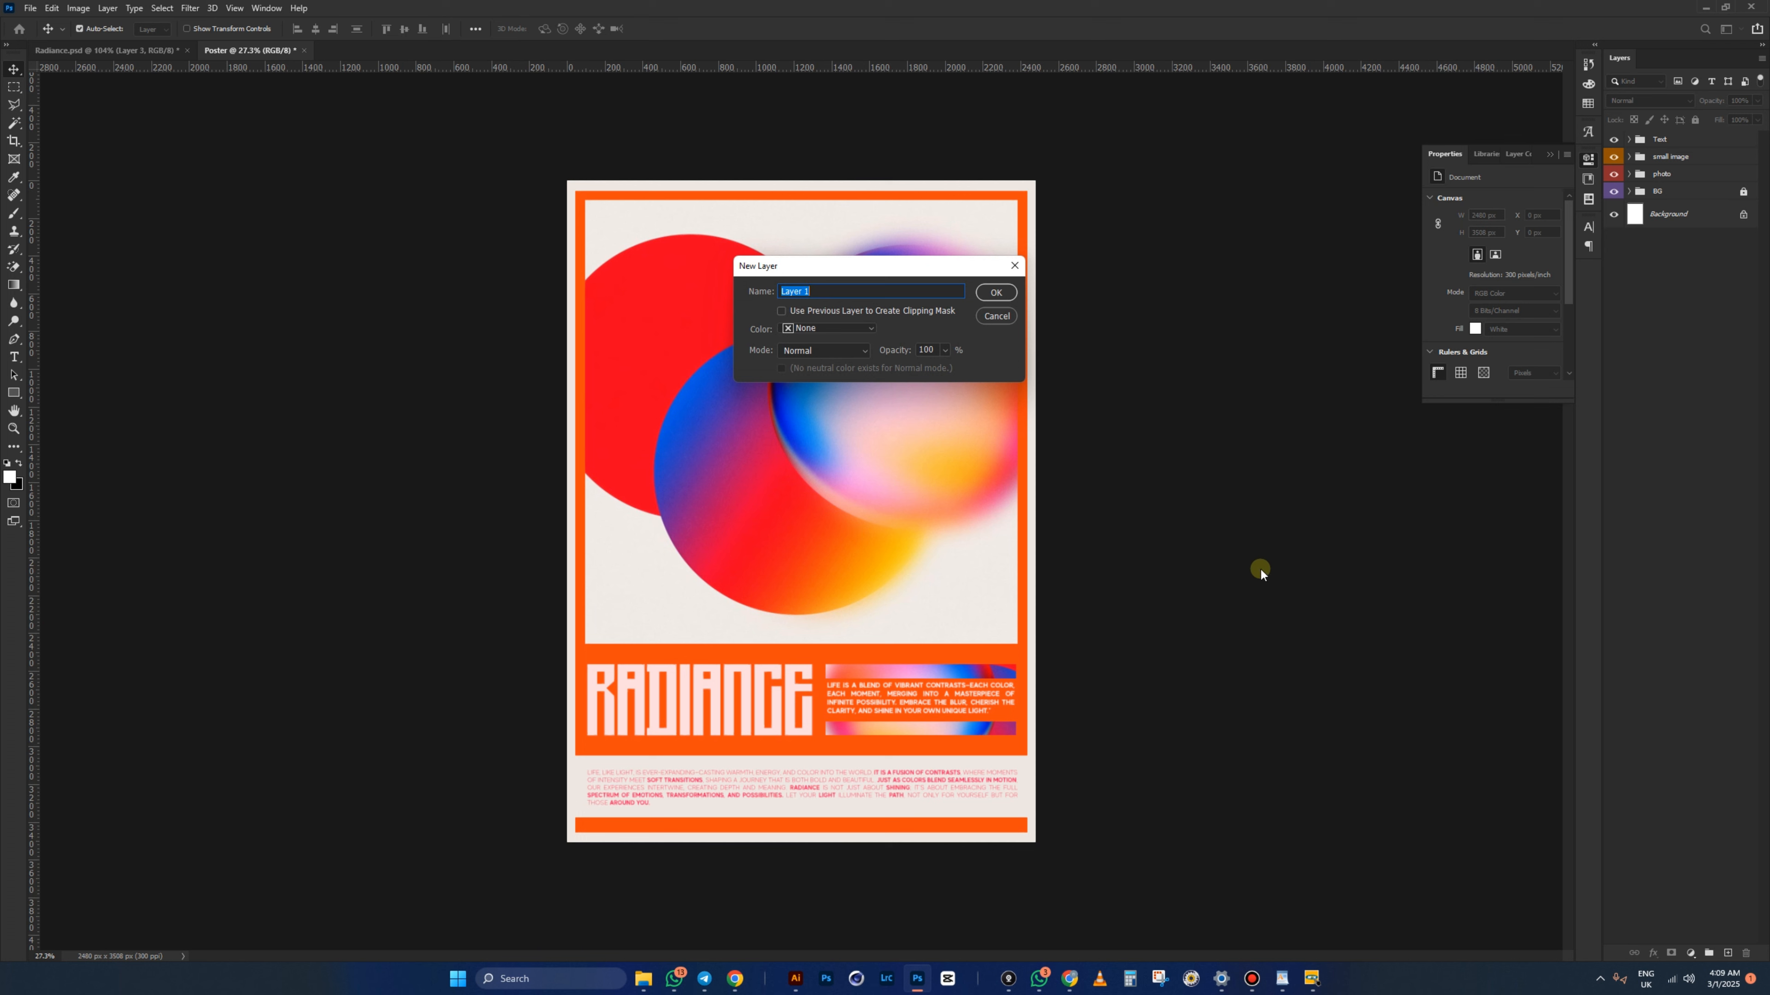
{"action": "type", "text": "Noise"}
{"action": "key", "text": "Return"}
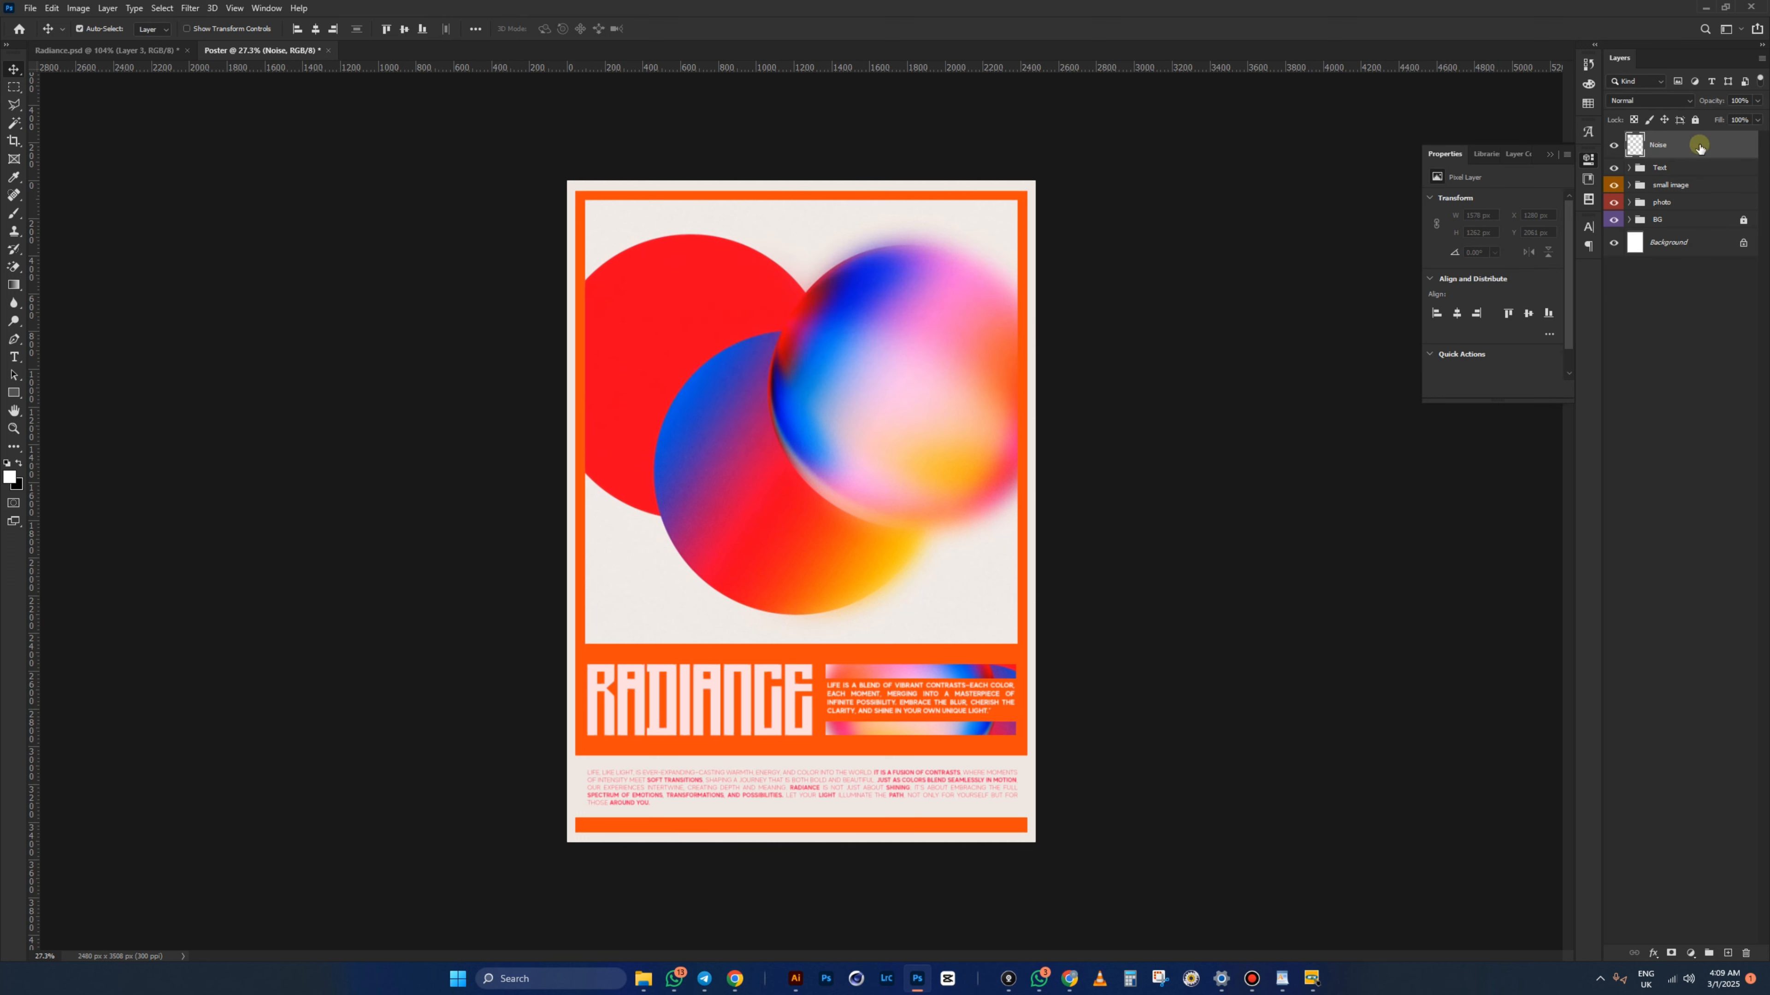
{"action": "left_click", "coordinate": [1657, 150]}
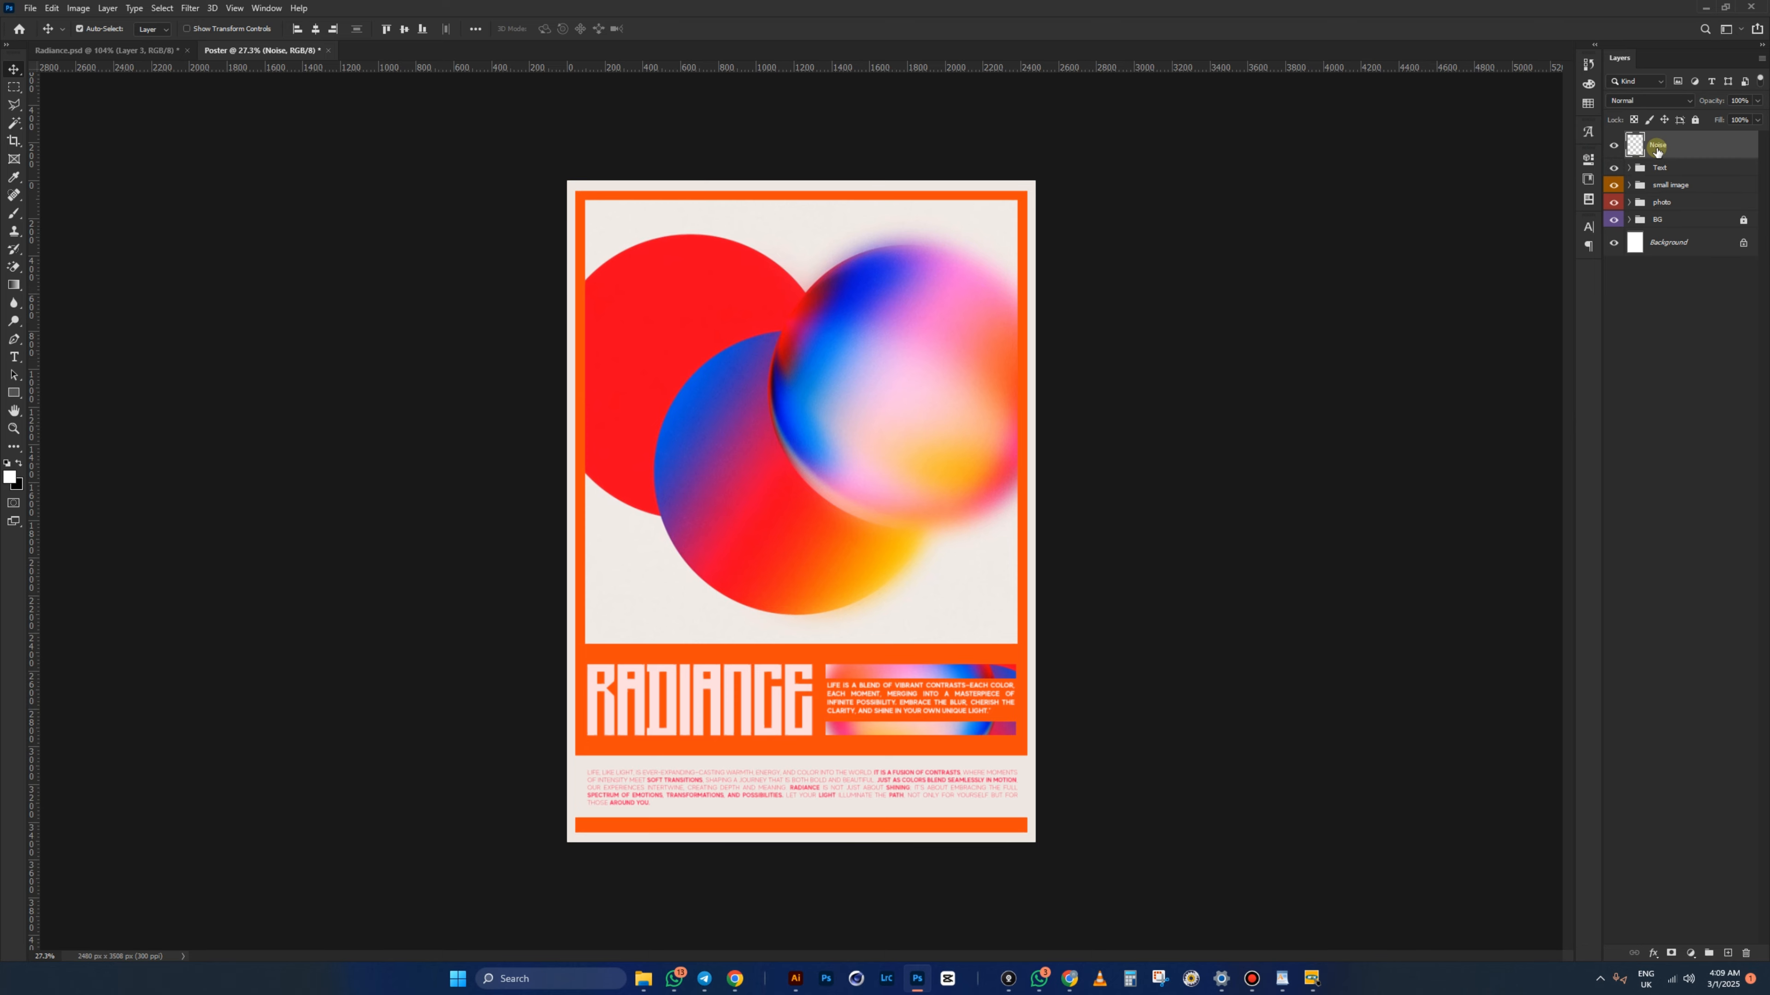
{"action": "scroll", "coordinate": [932, 577], "scroll_direction": "up", "scroll_amount": 2}
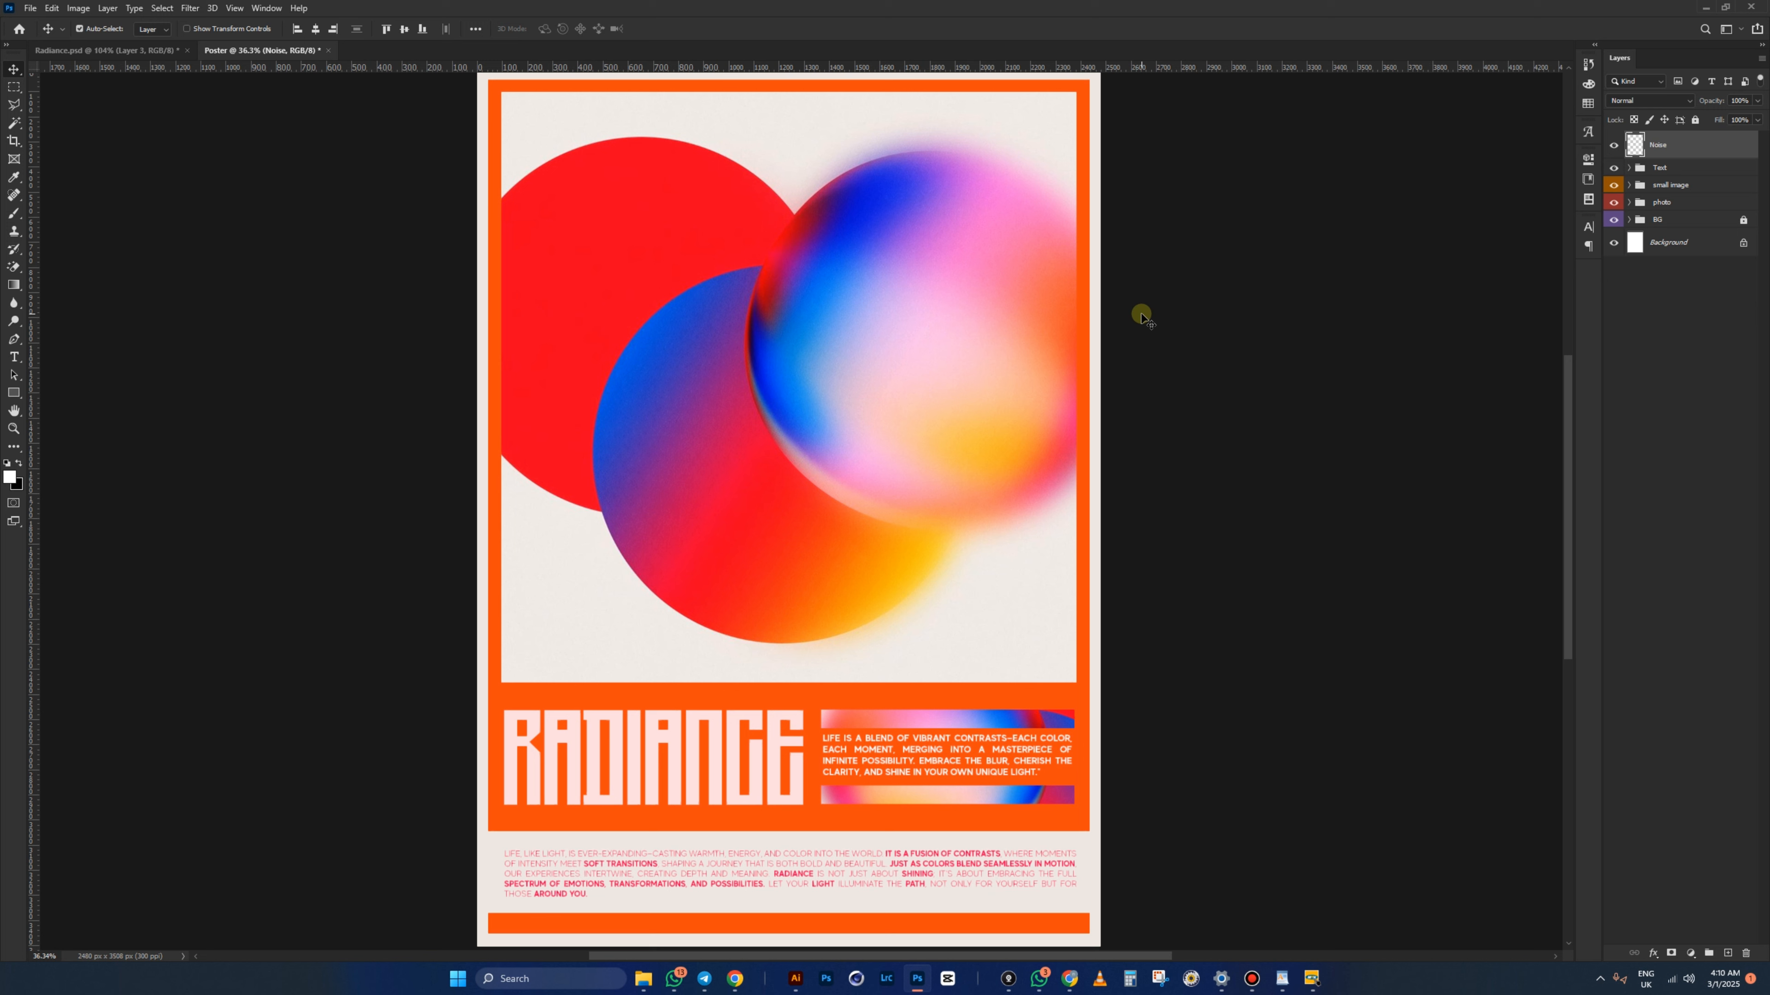
{"action": "key", "text": "shift+F5"}
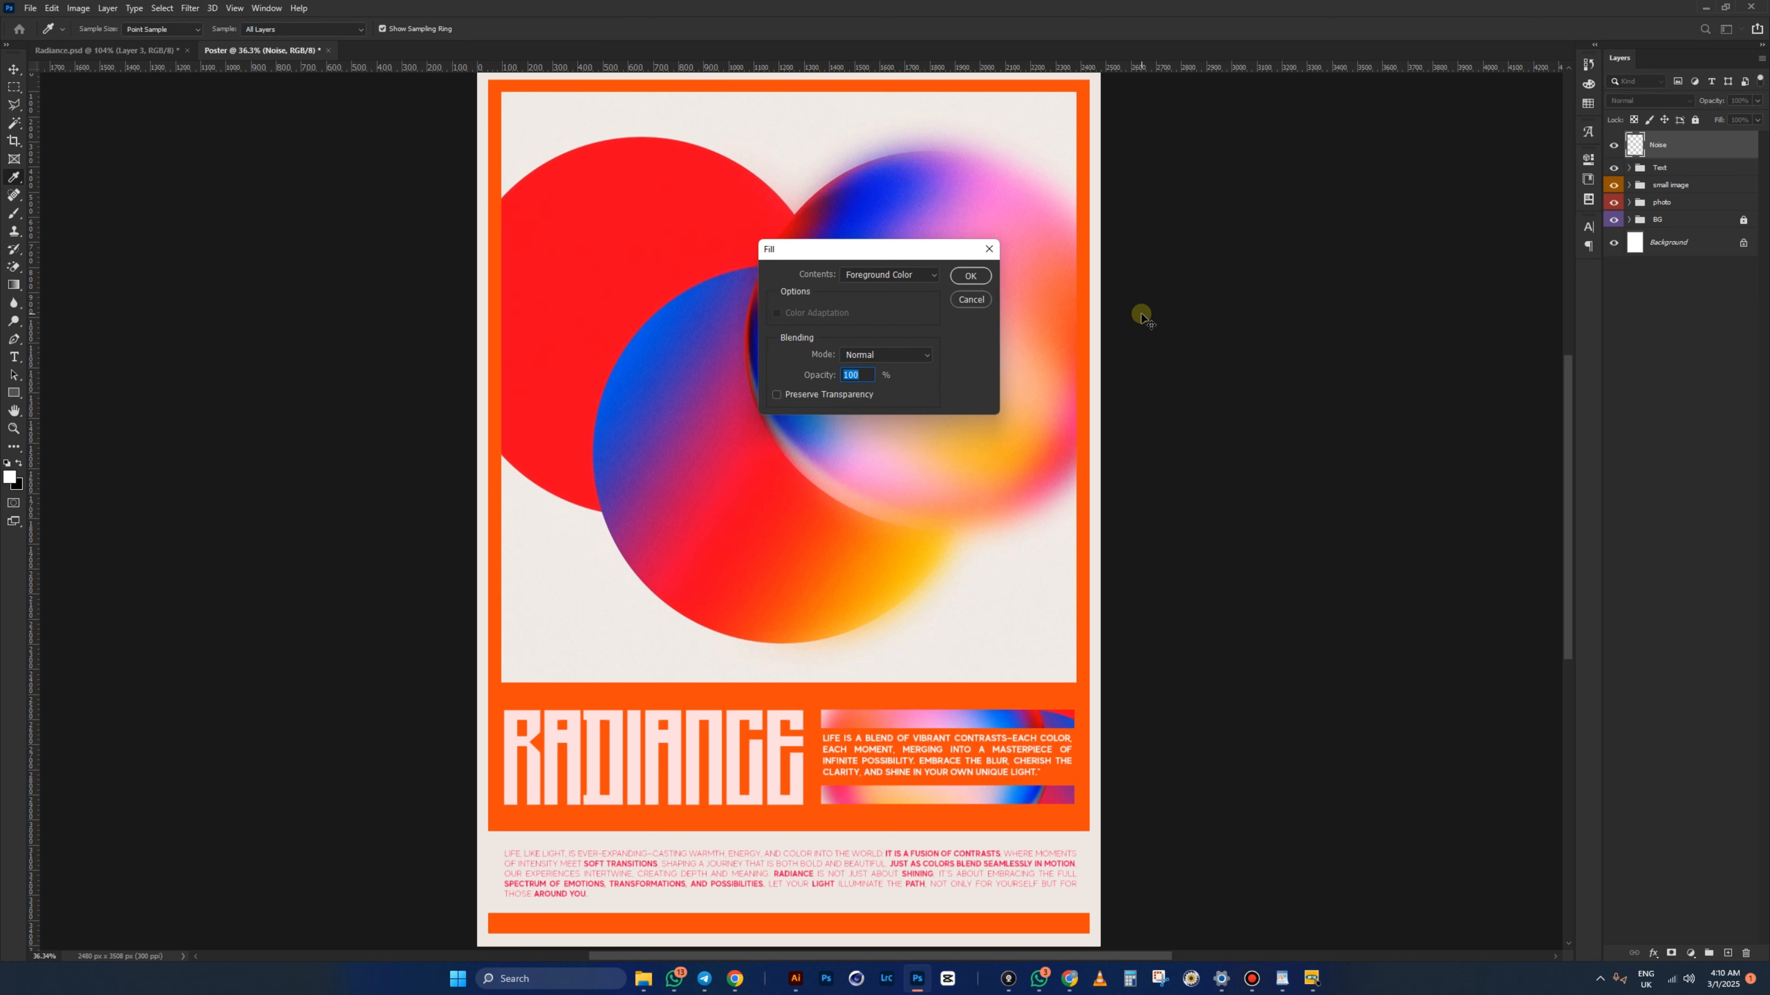